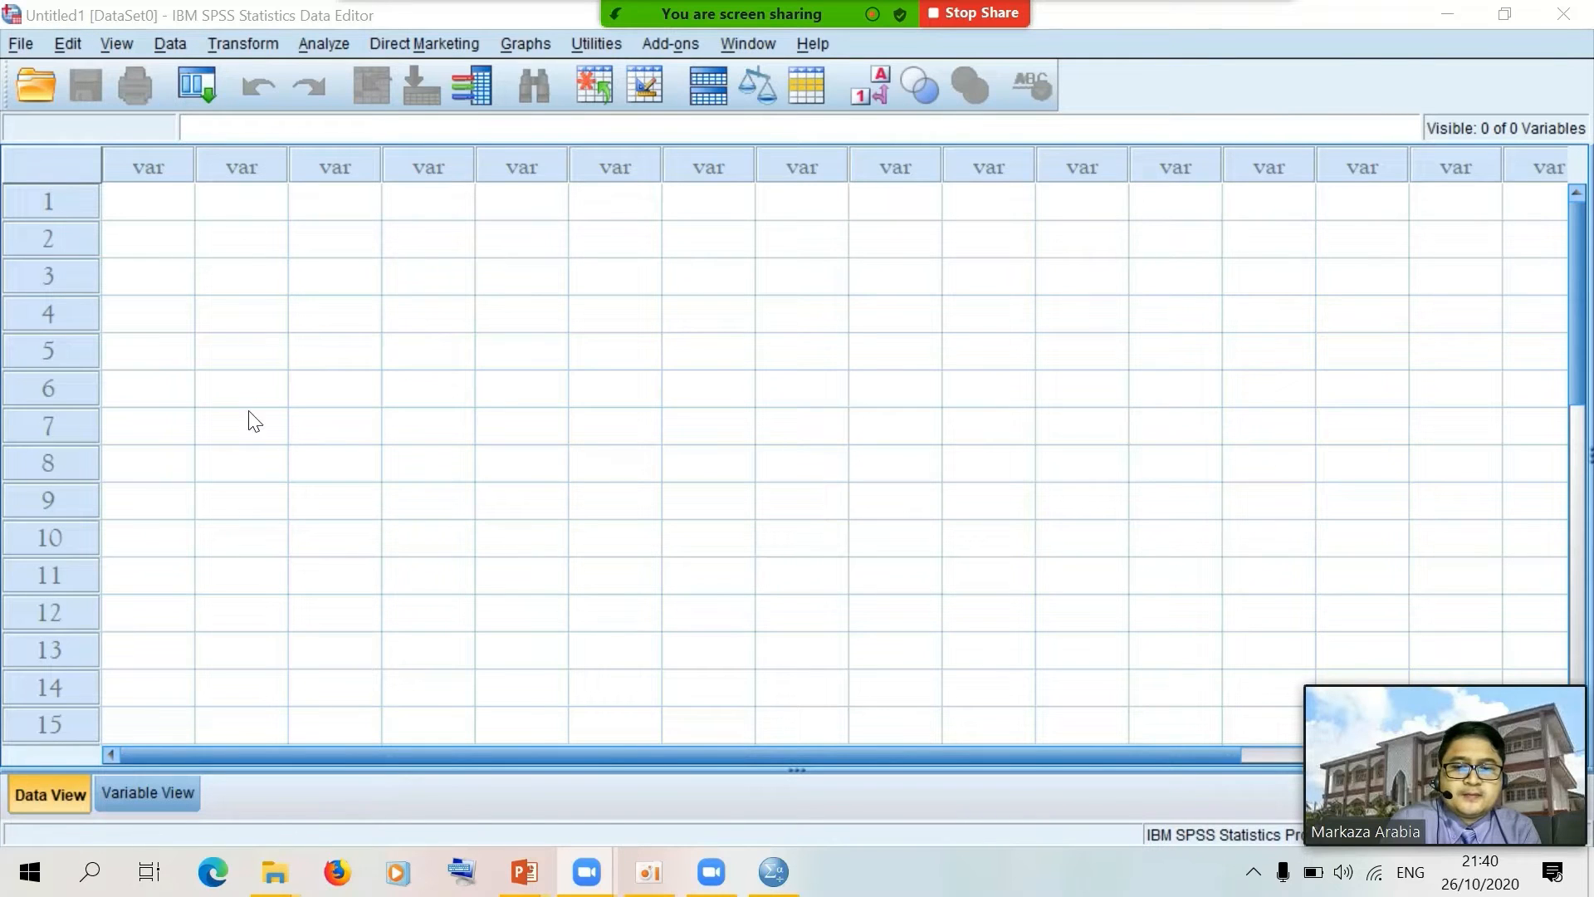
Define a variable named Opinion in the first row of Variable View
left_click(156, 784)
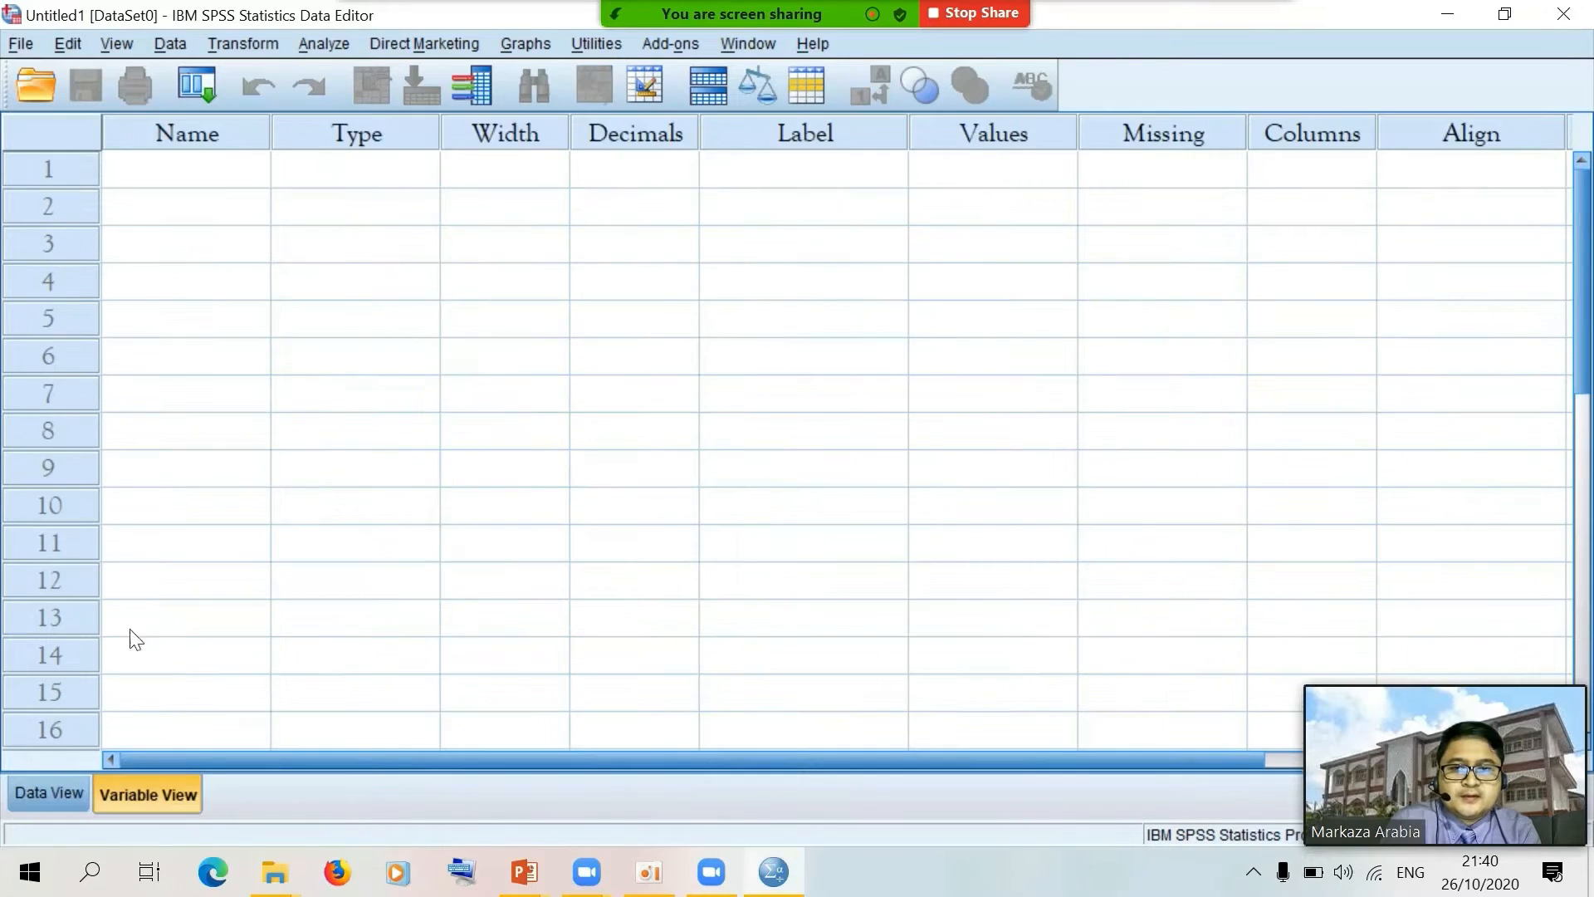
left_click(71, 787)
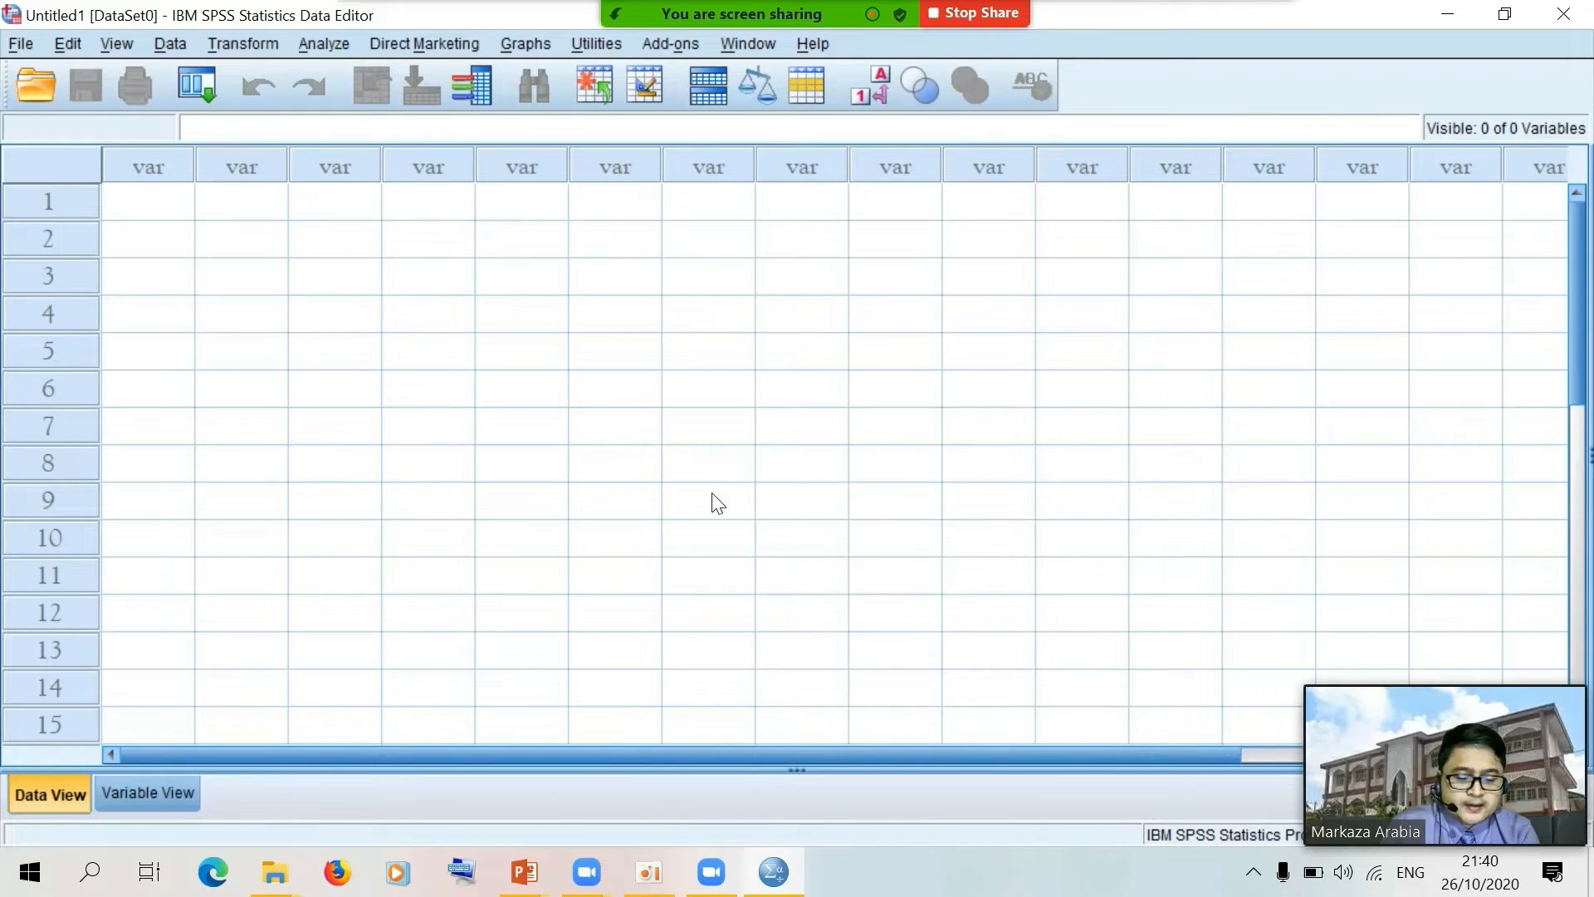
left_click(149, 806)
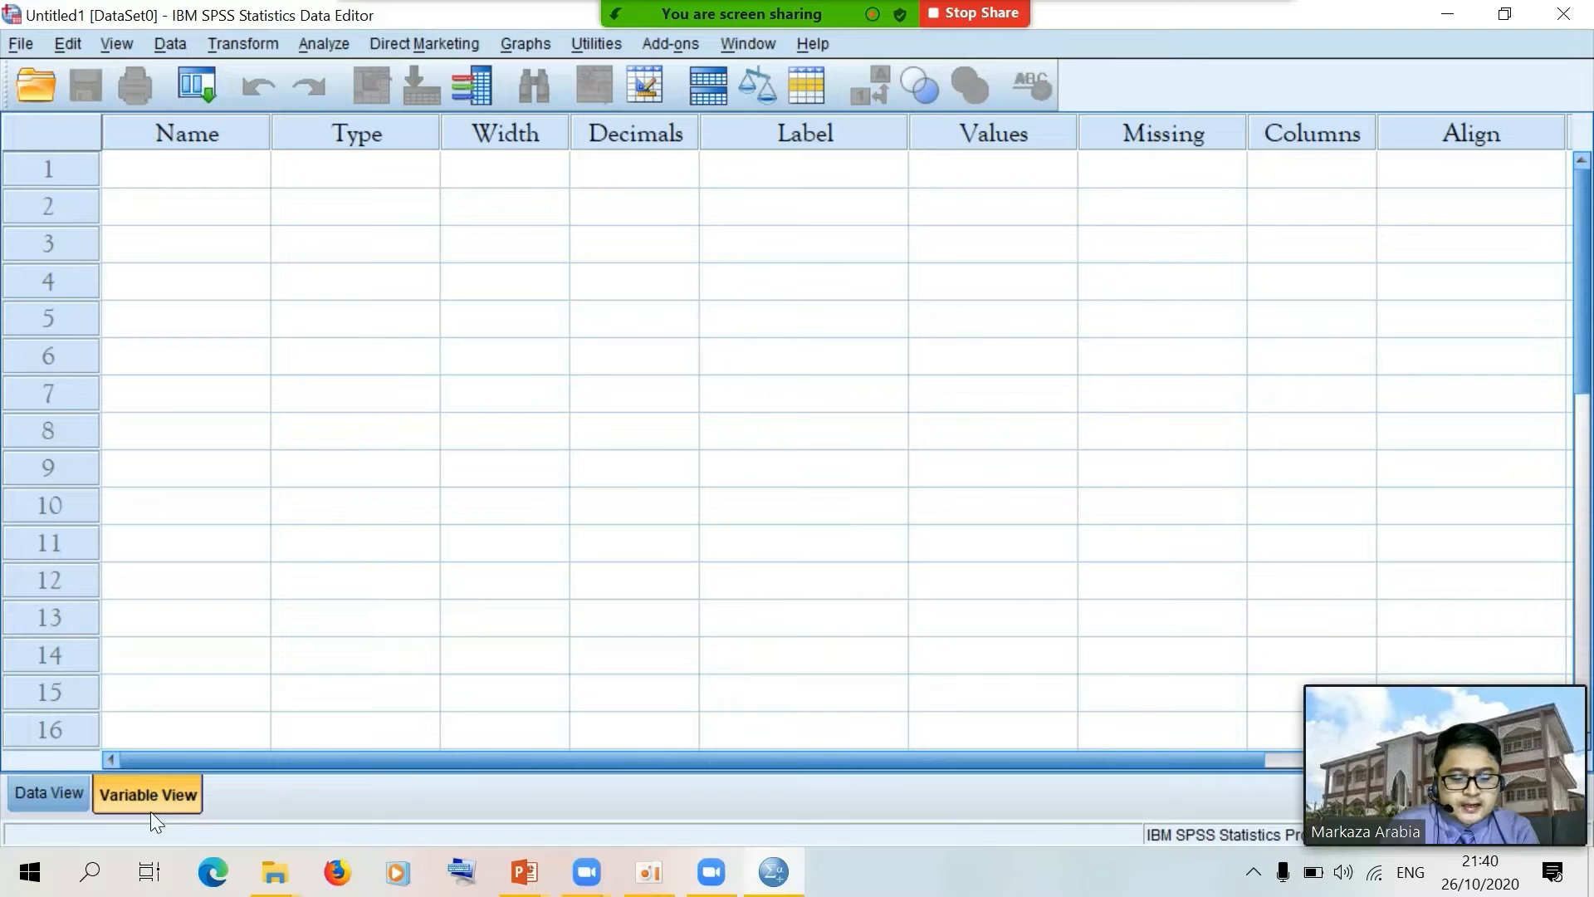
left_click(230, 186)
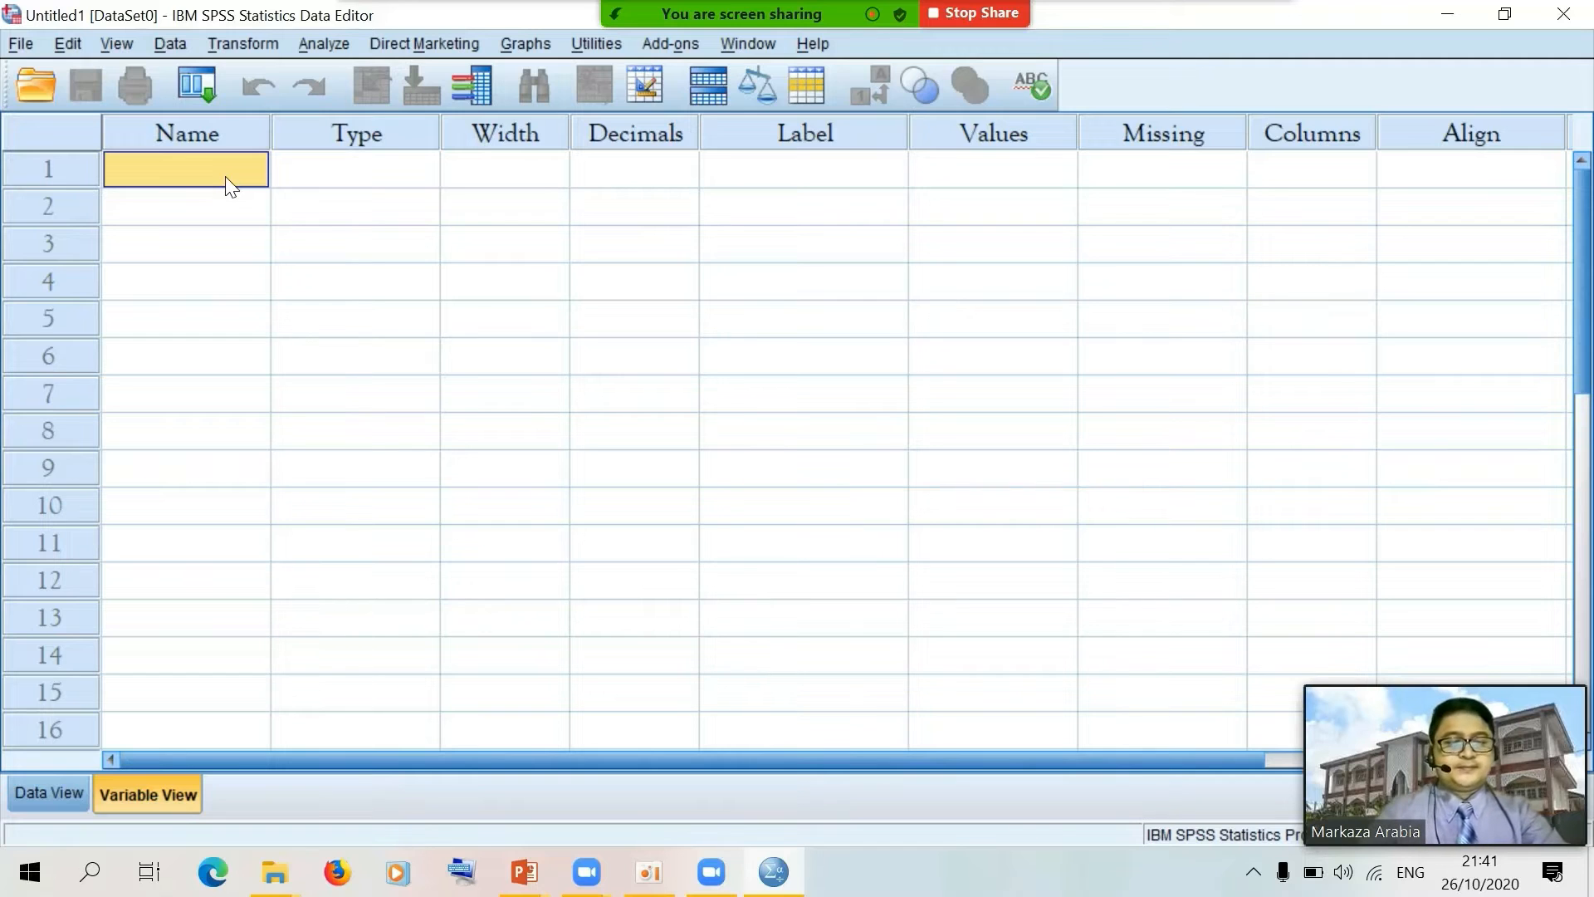
type("Op")
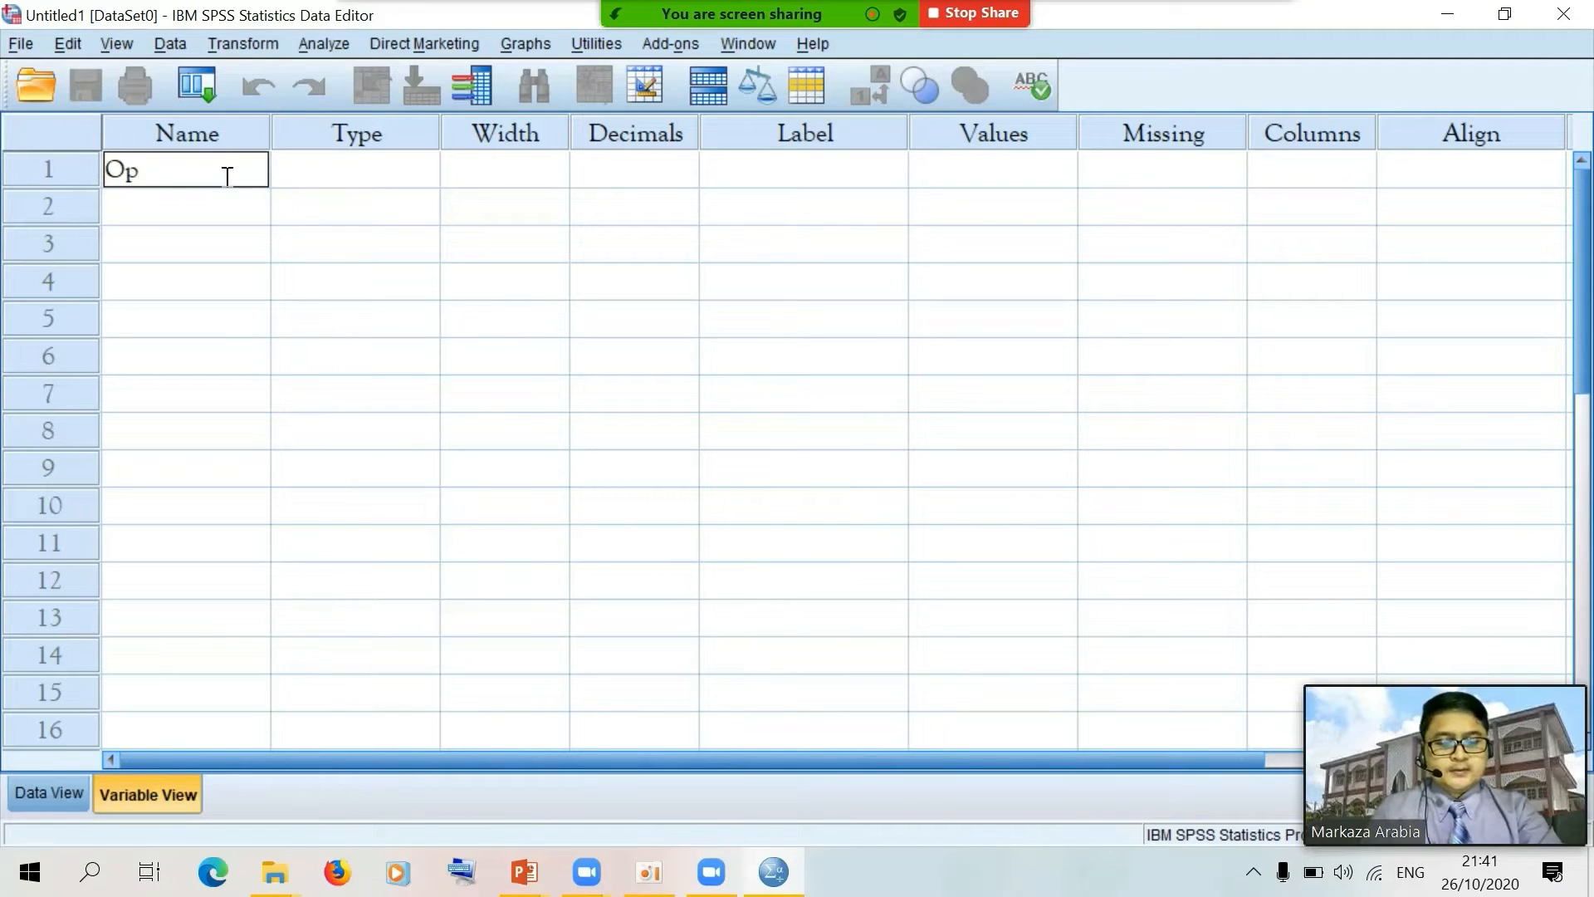
type("inion")
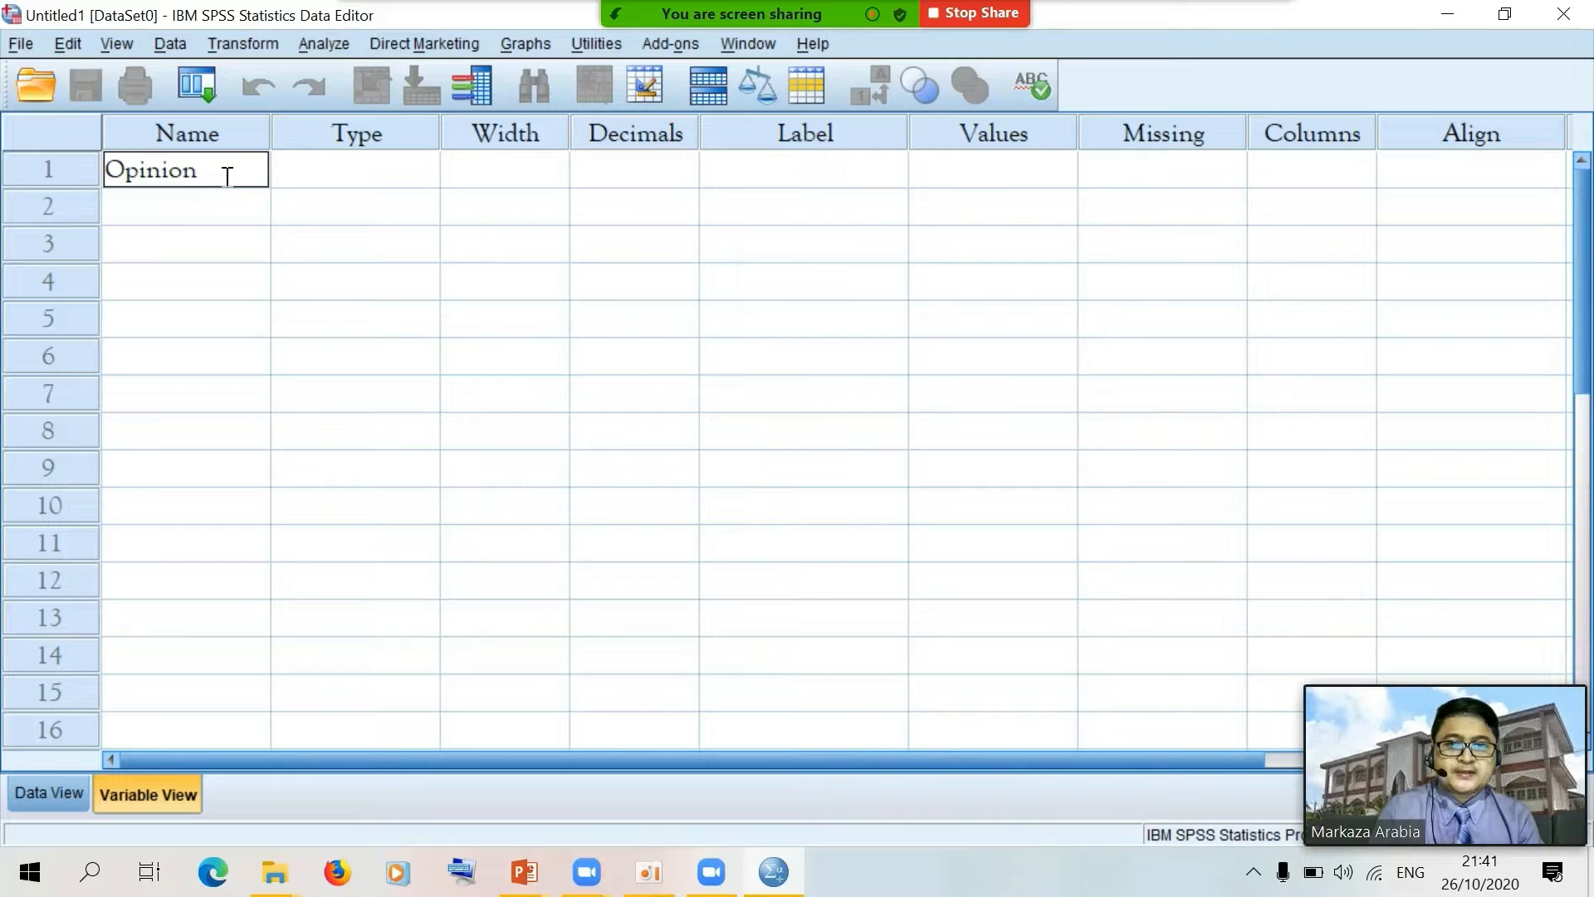
Set the Opinion variable's type to String with a length of 20 characters
left_click(402, 164)
left_click(402, 163)
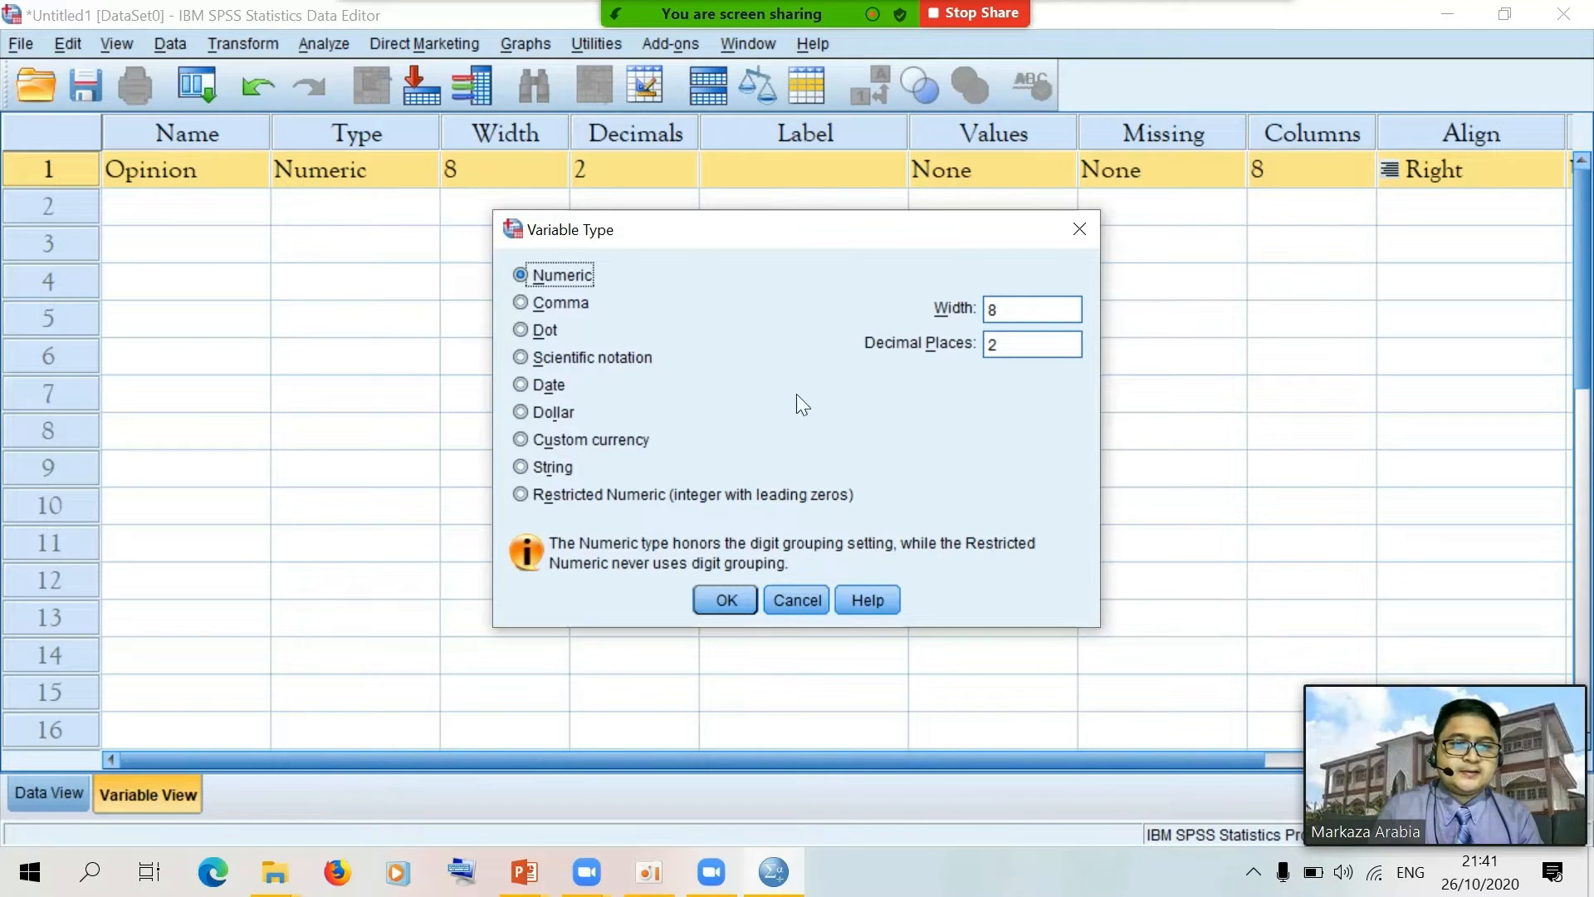
left_click(800, 597)
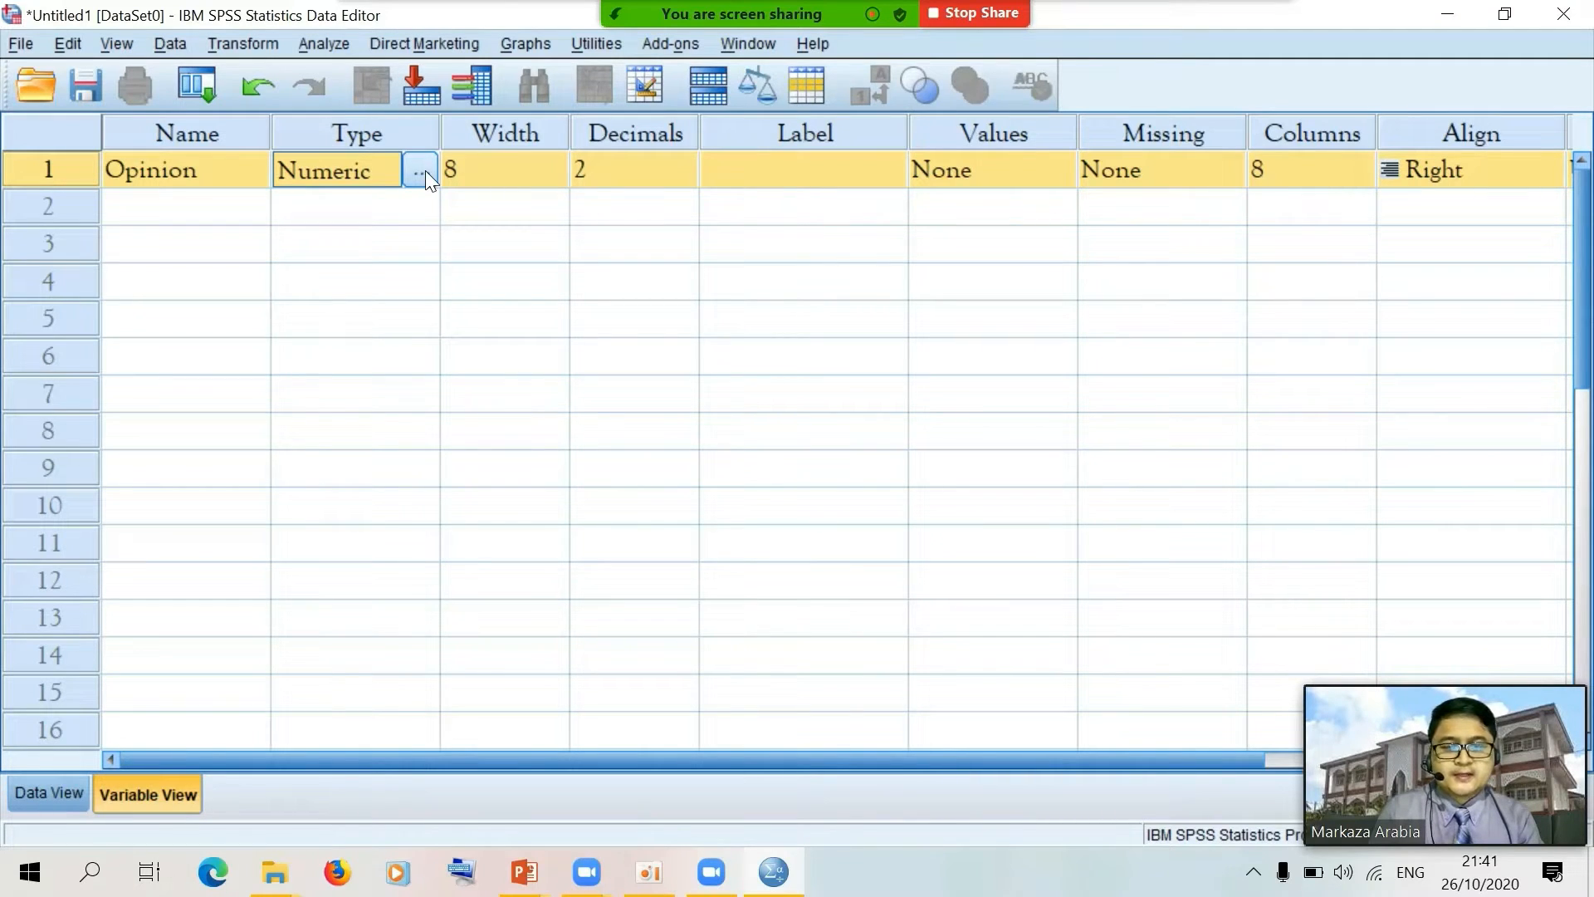
left_click(421, 173)
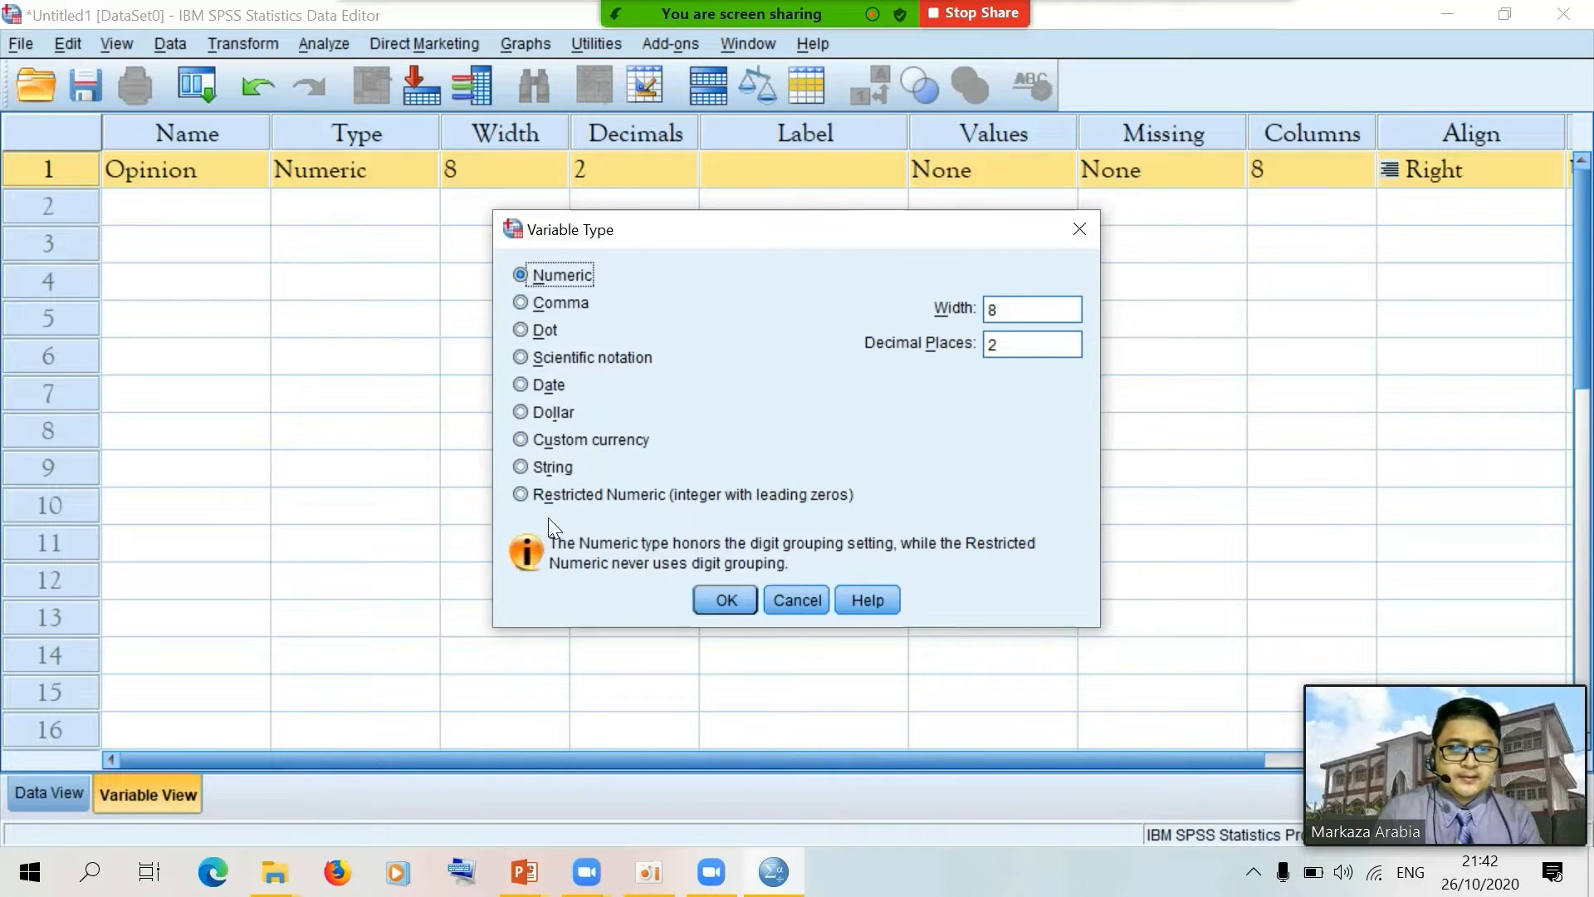
left_click(524, 466)
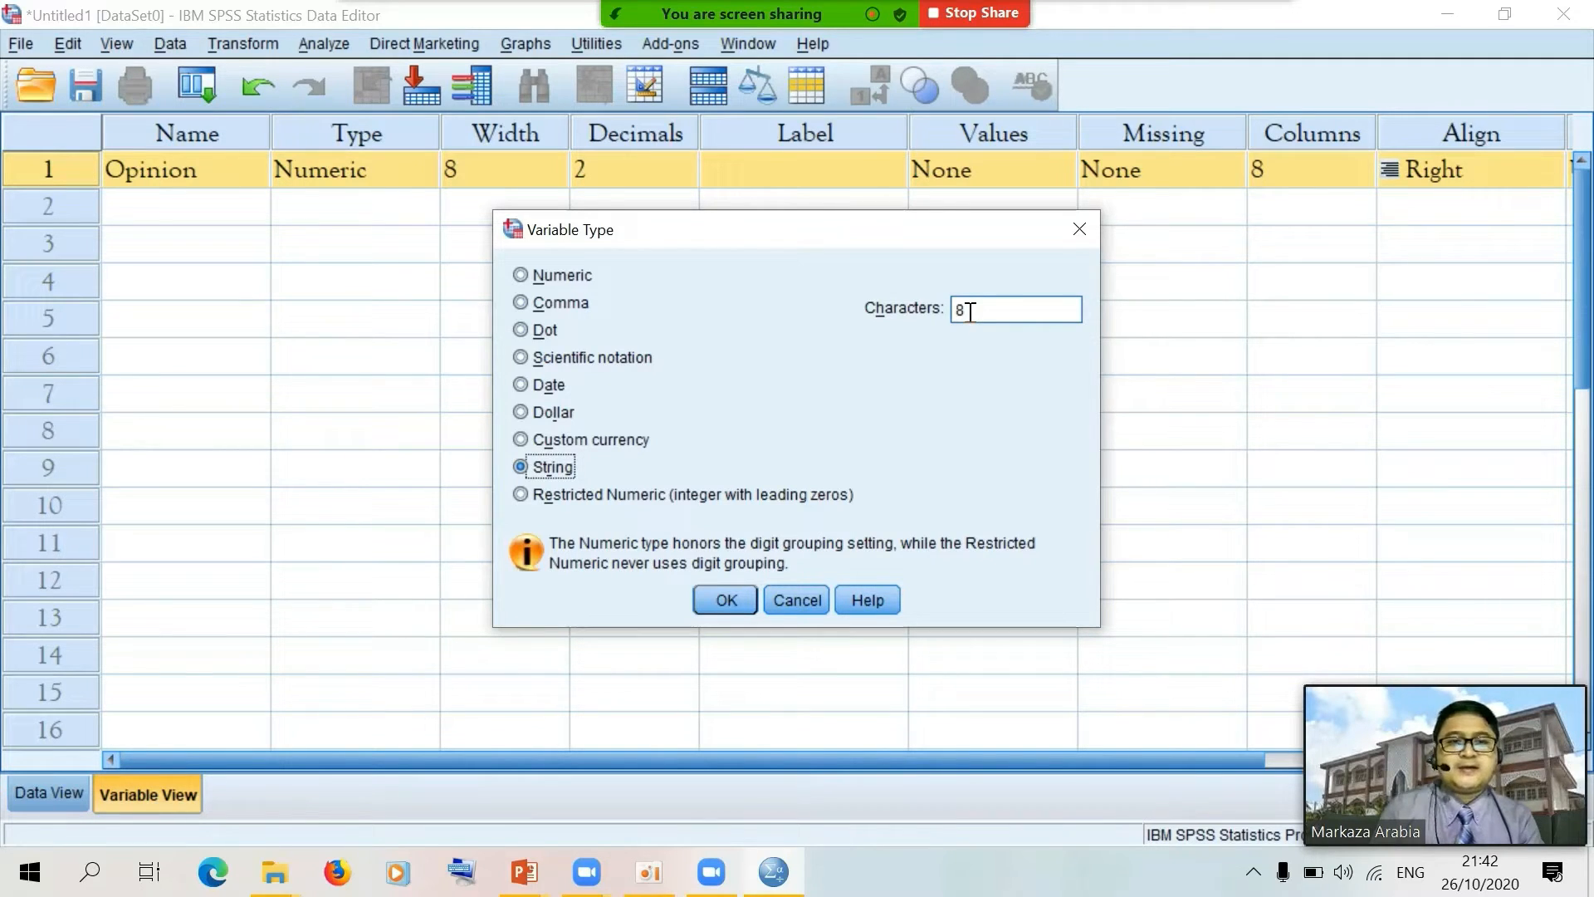
left_click_drag(970, 311, 951, 315)
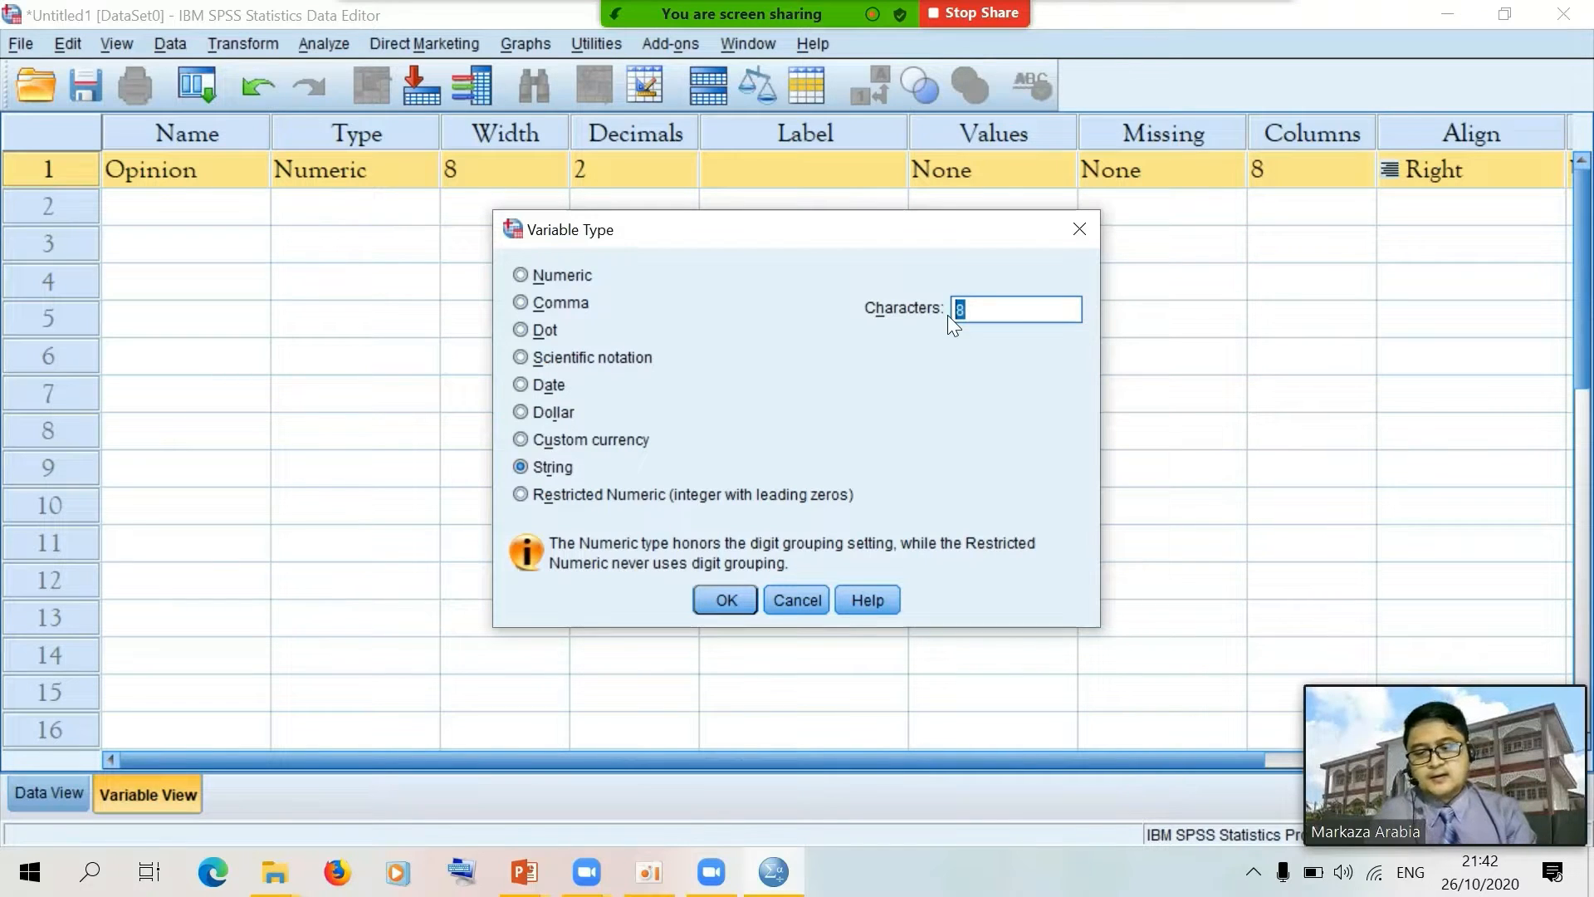
type("20")
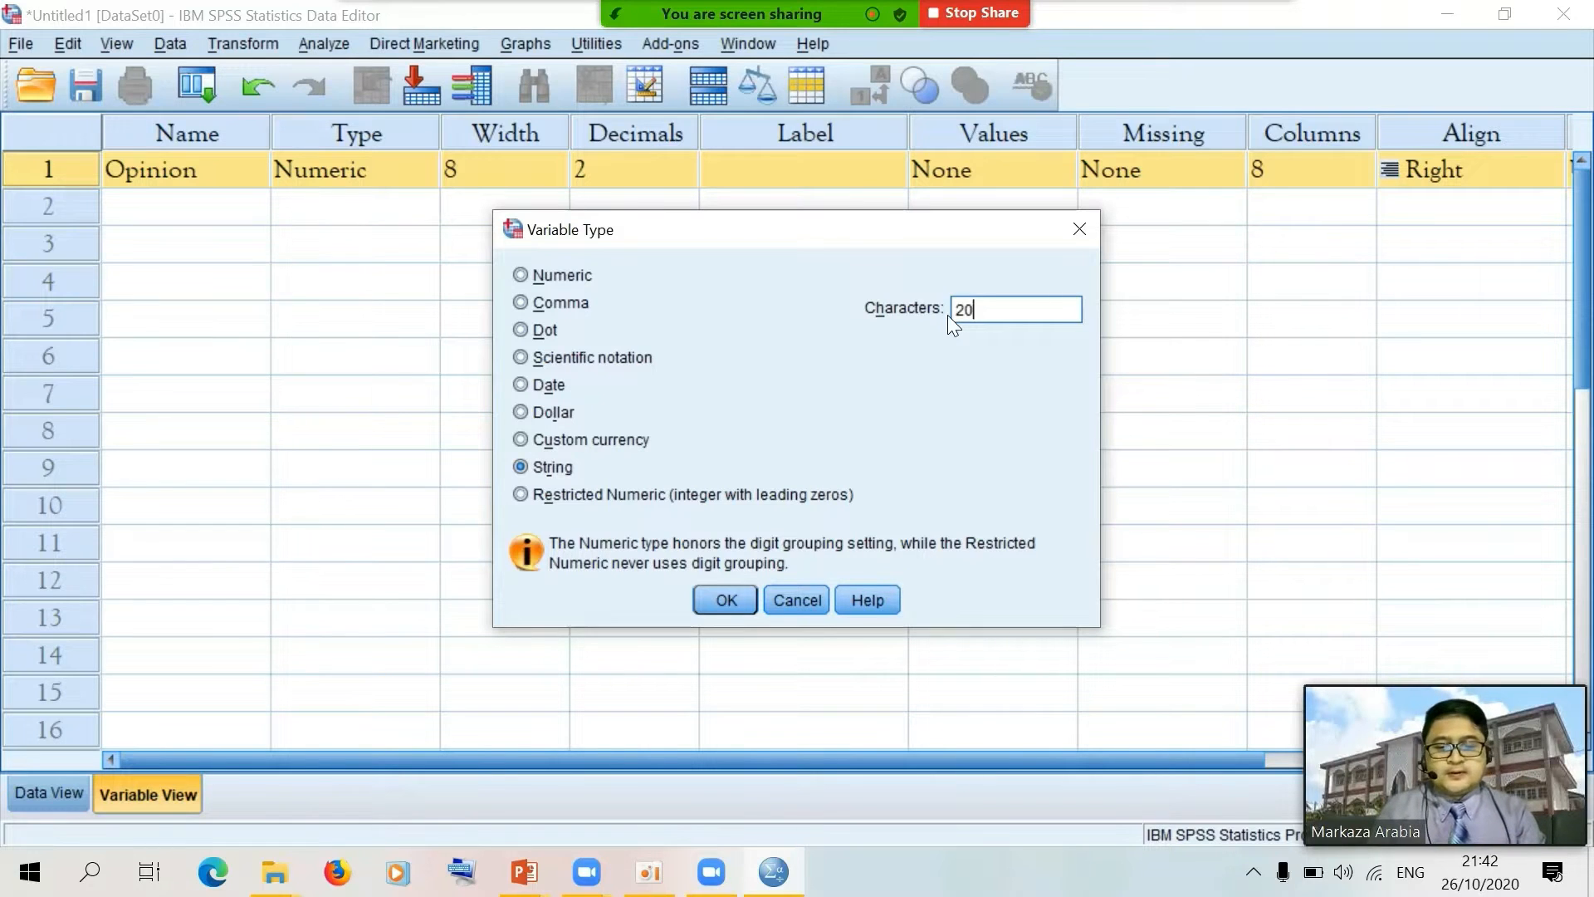
left_click(739, 597)
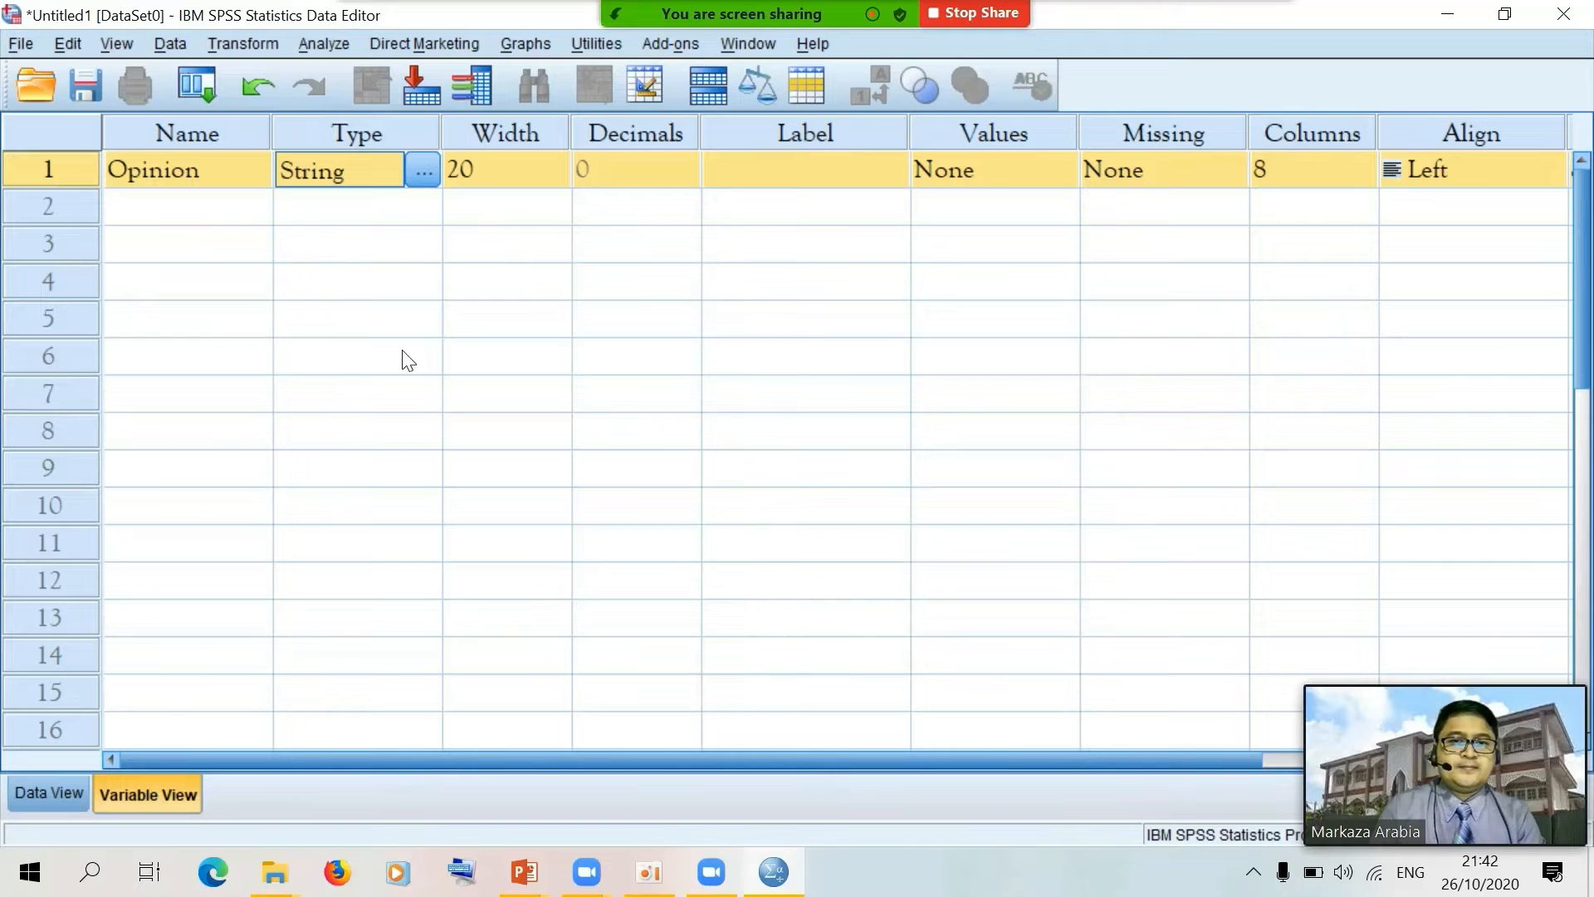
In Data View, enter Agreed and Neutral as the Opinion values of cases 1 and 2
left_click(201, 176)
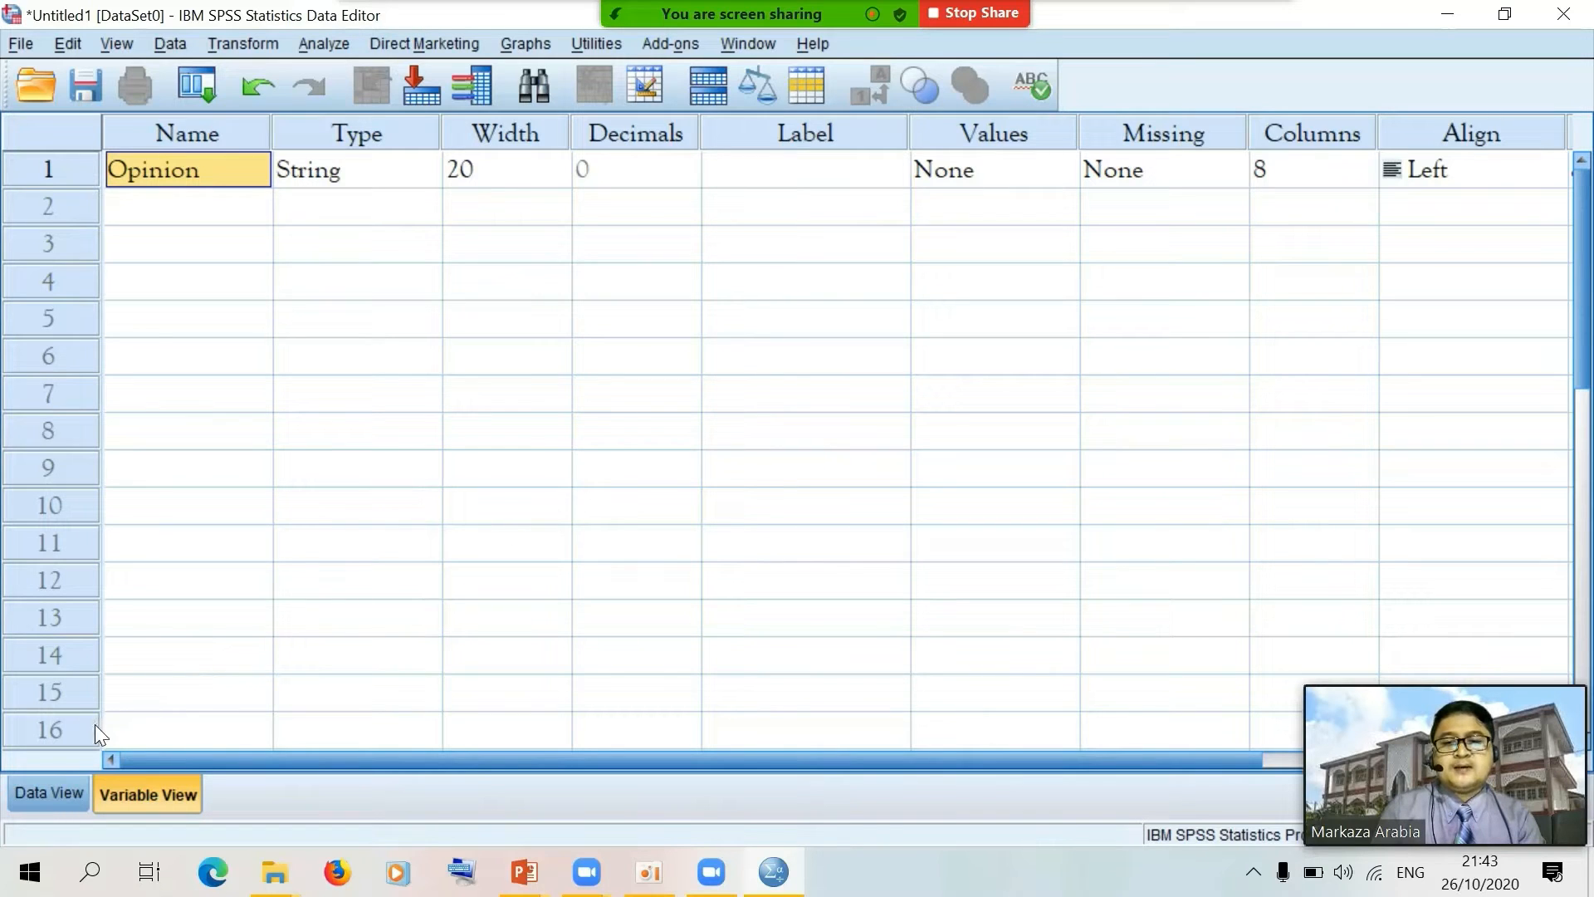
left_click(48, 795)
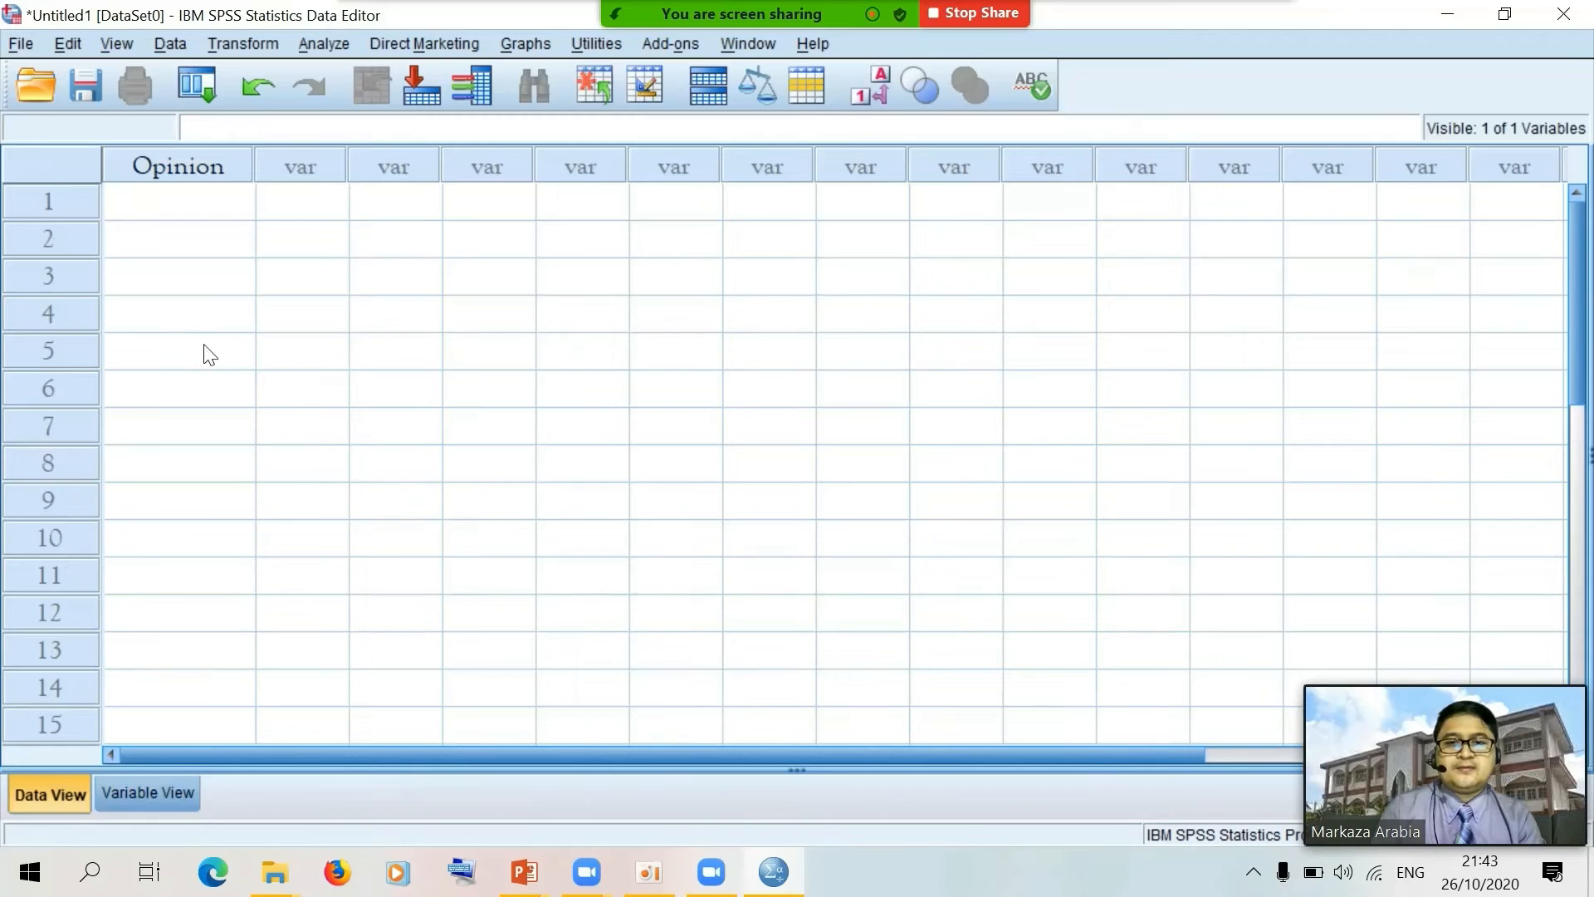
left_click(222, 207)
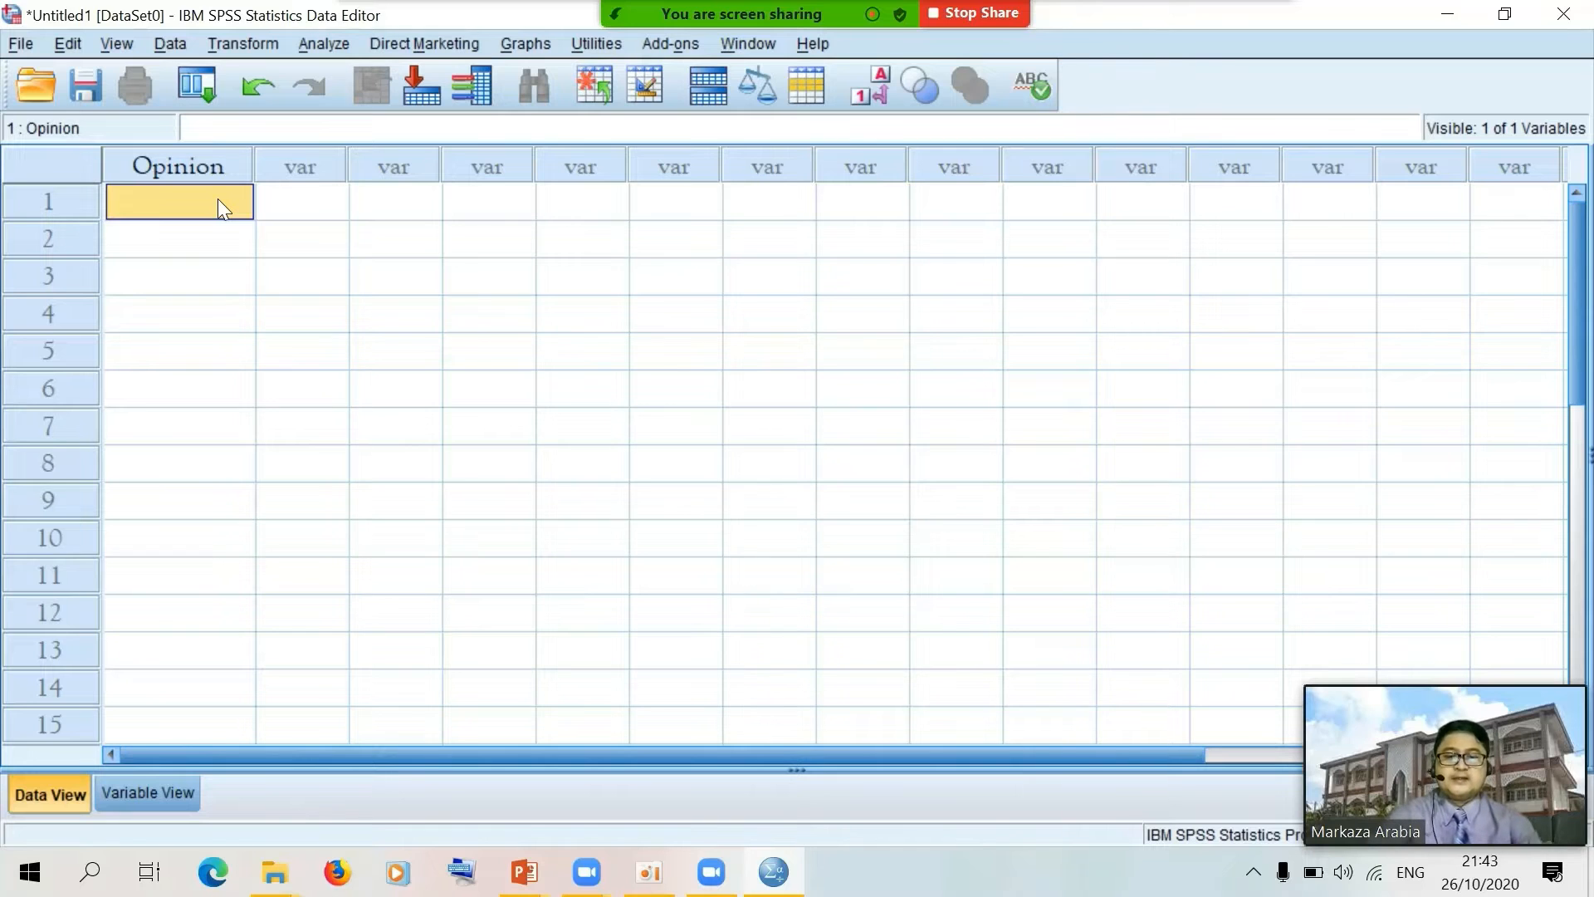
type("Agreed")
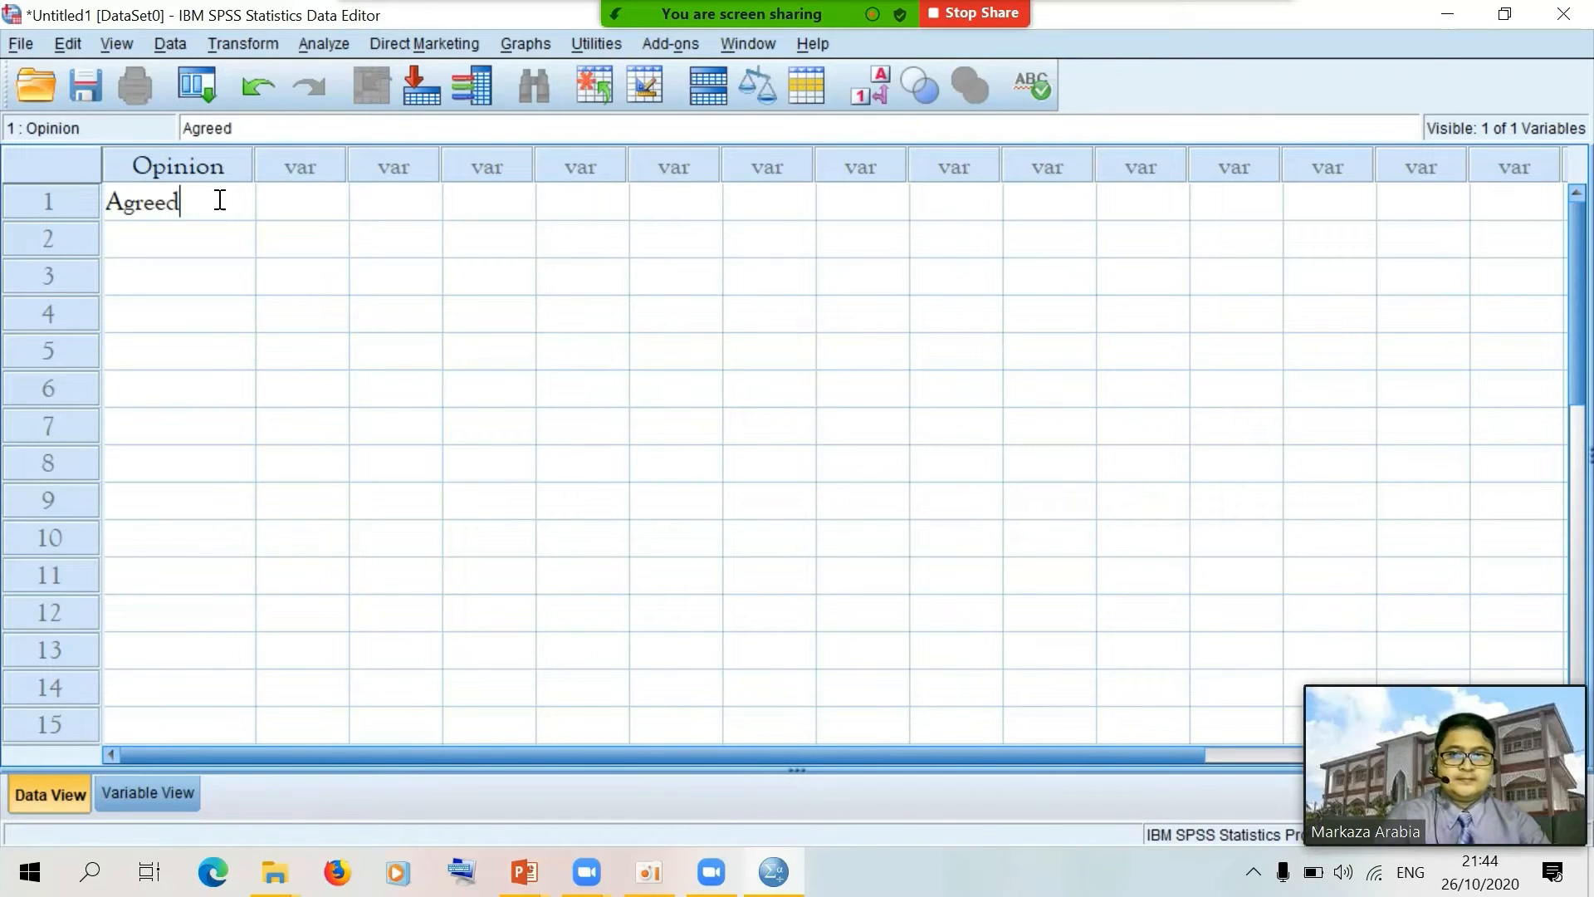
key("Return")
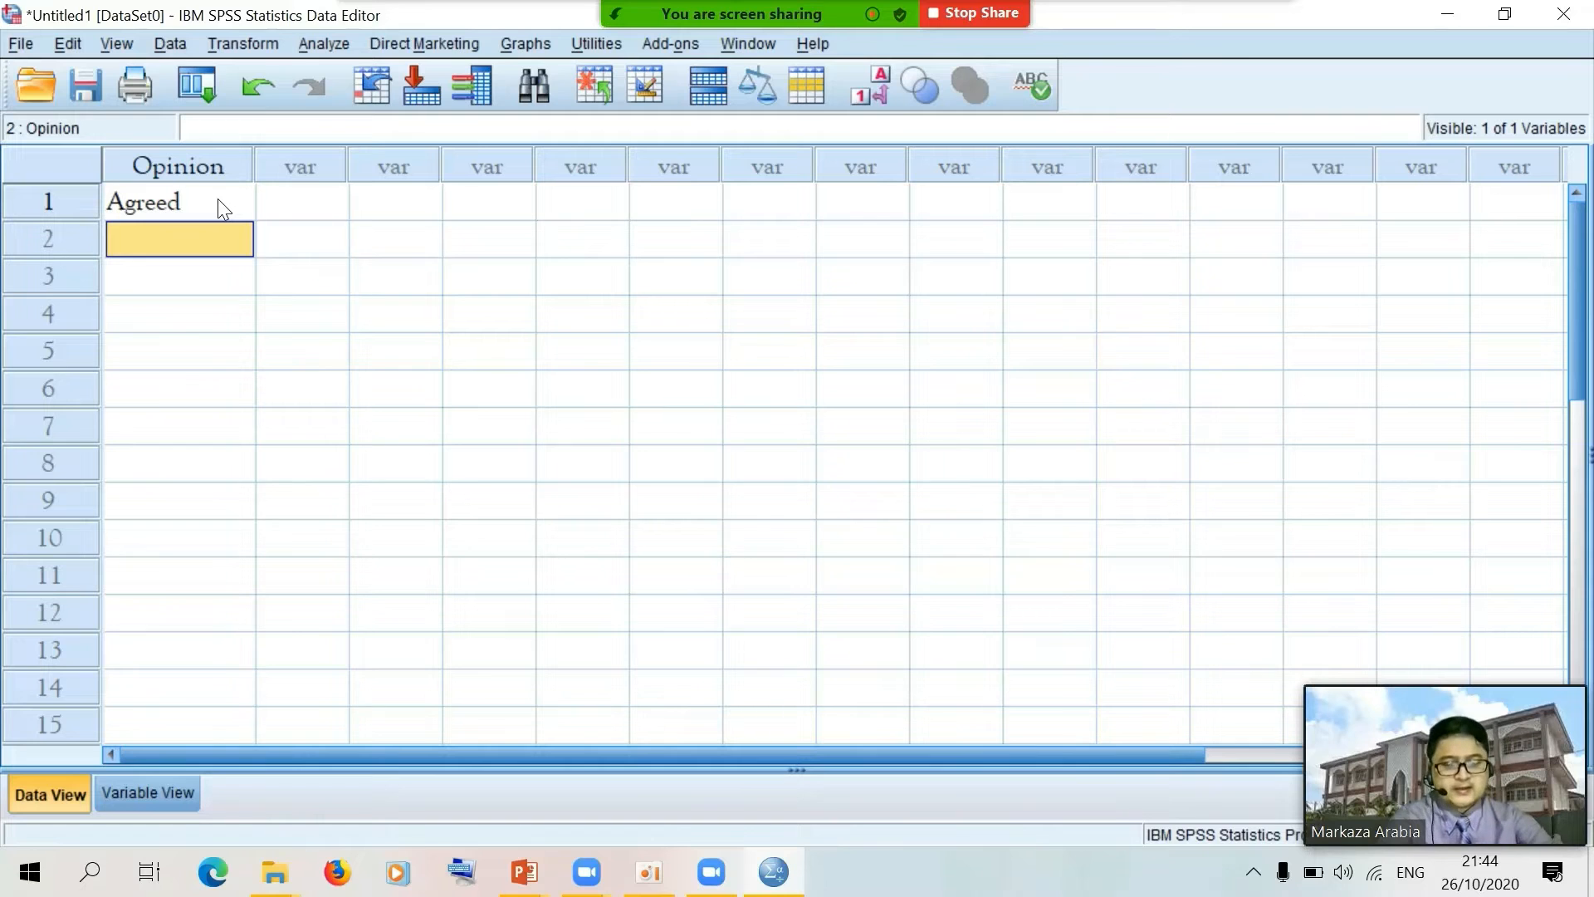
type("N")
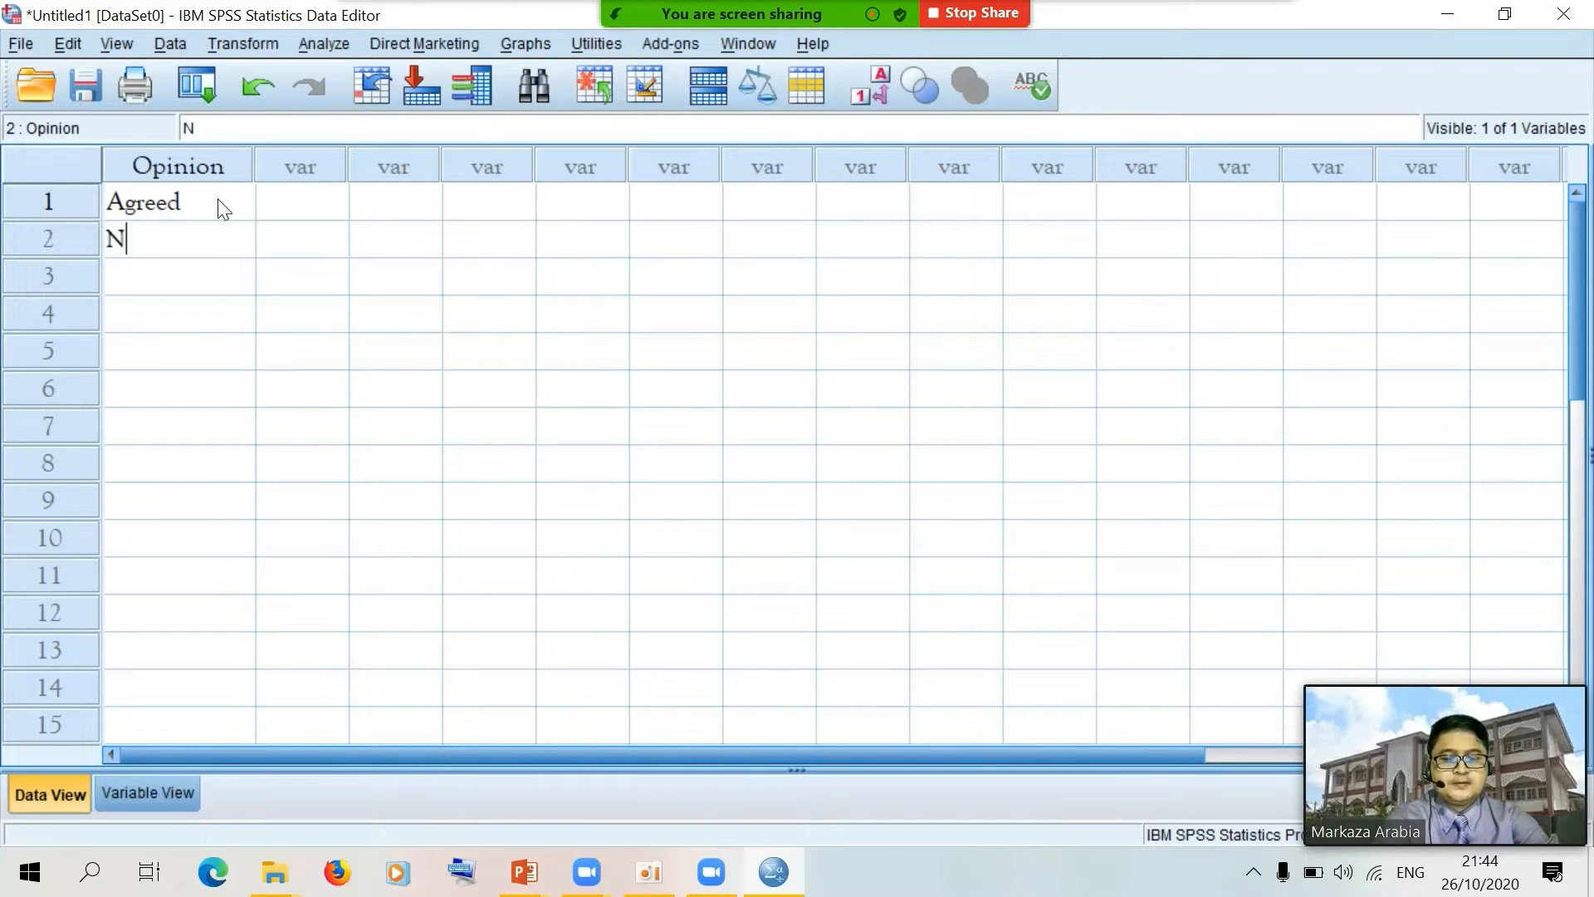
type("eutral")
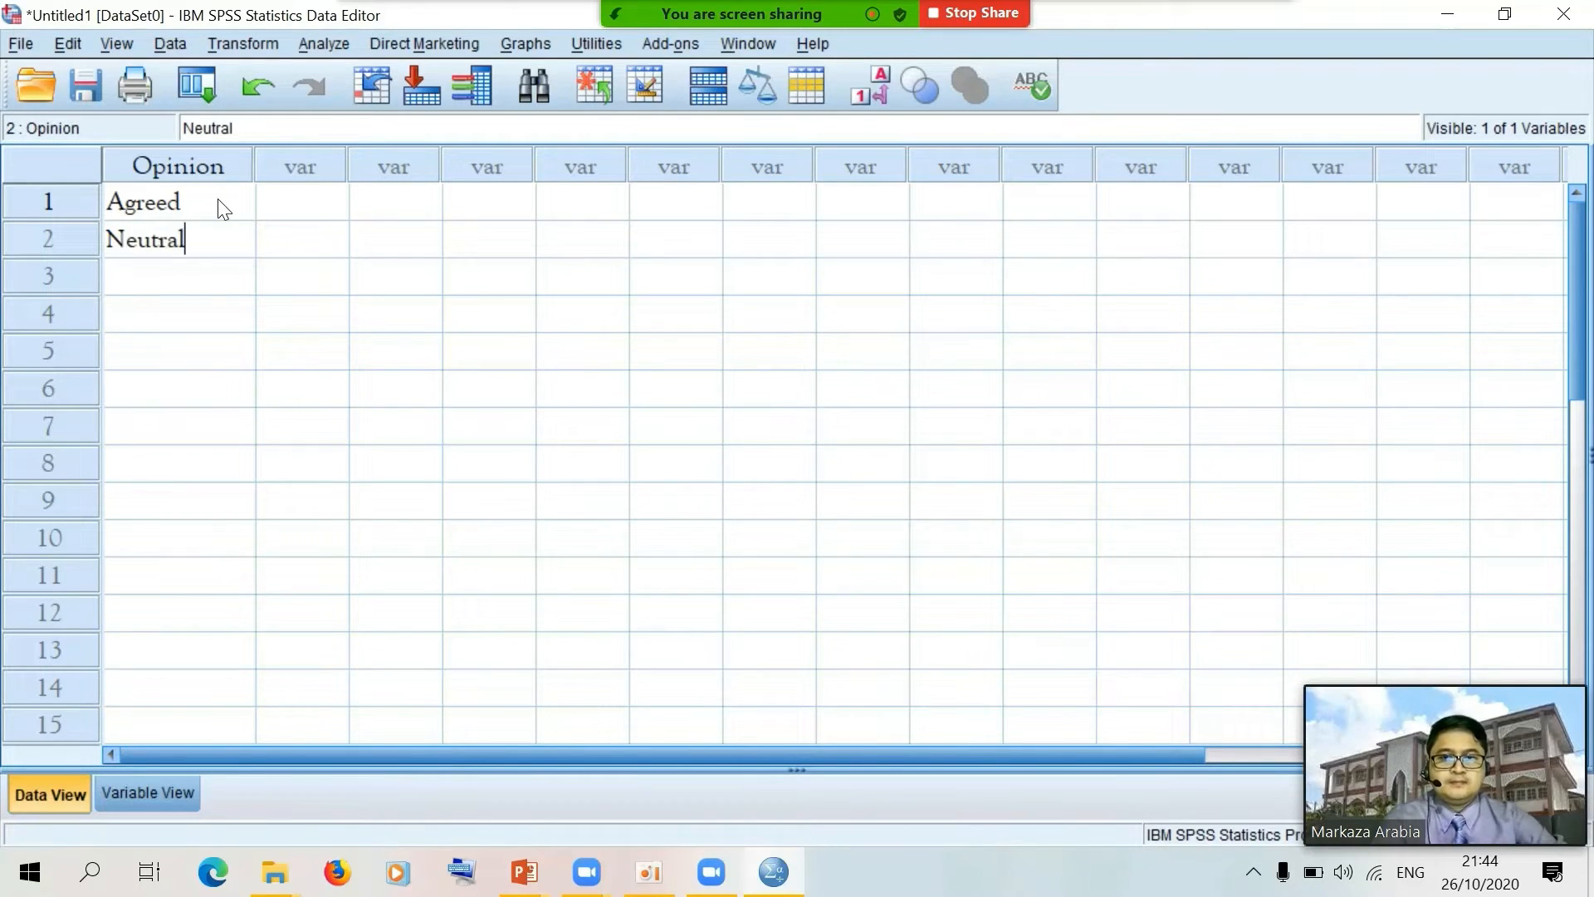
key("Return")
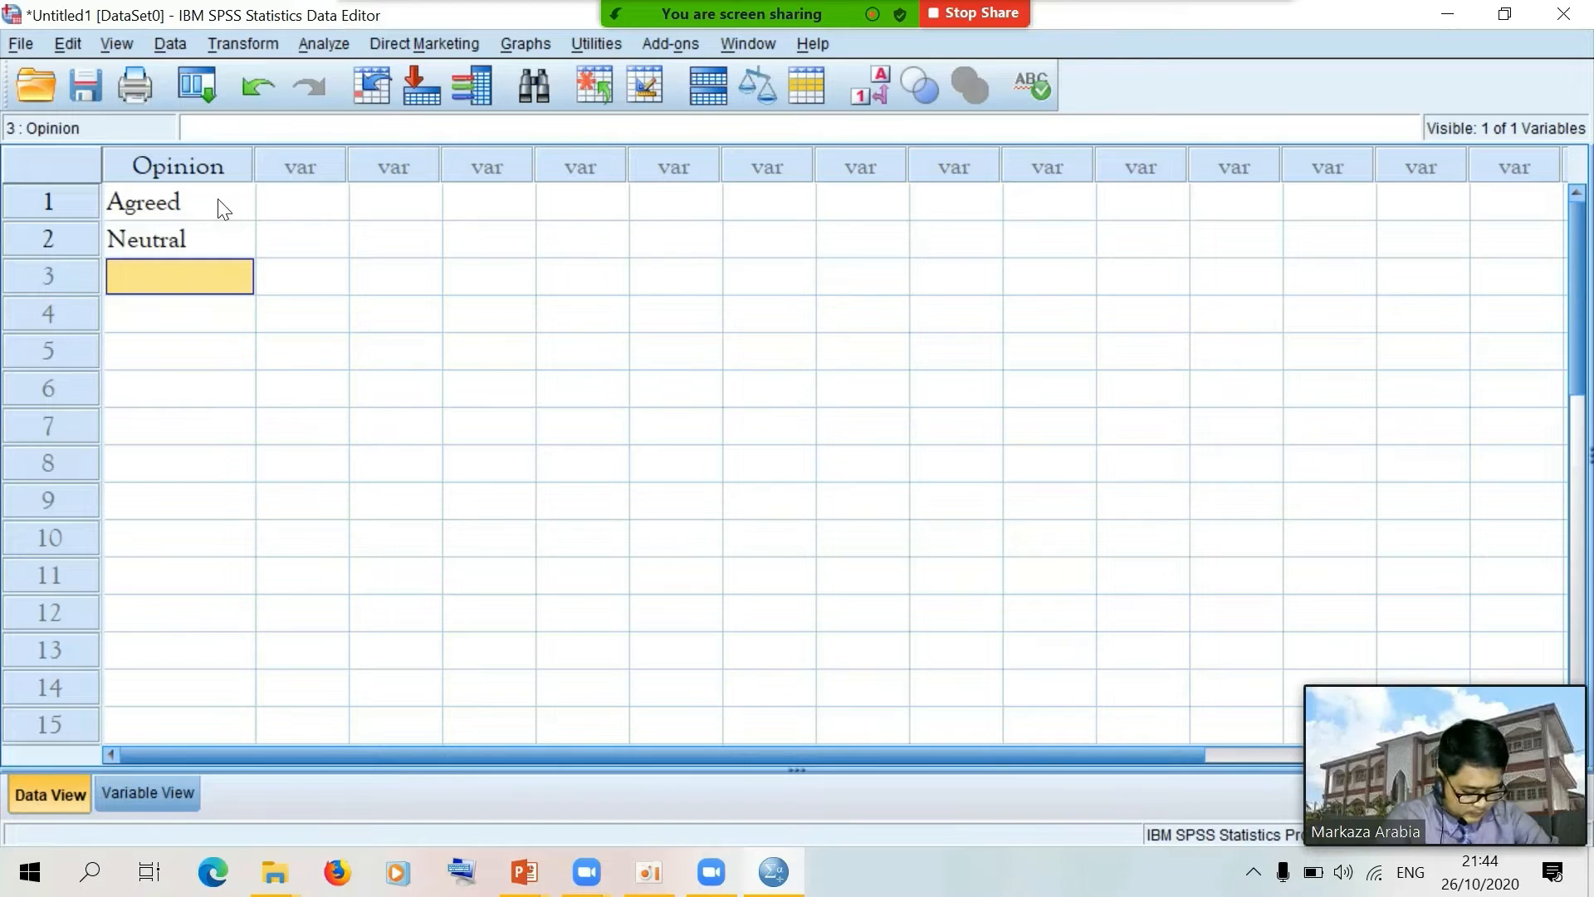
Enter Disagreed as the Opinion value for both case 3 and case 4
type("D")
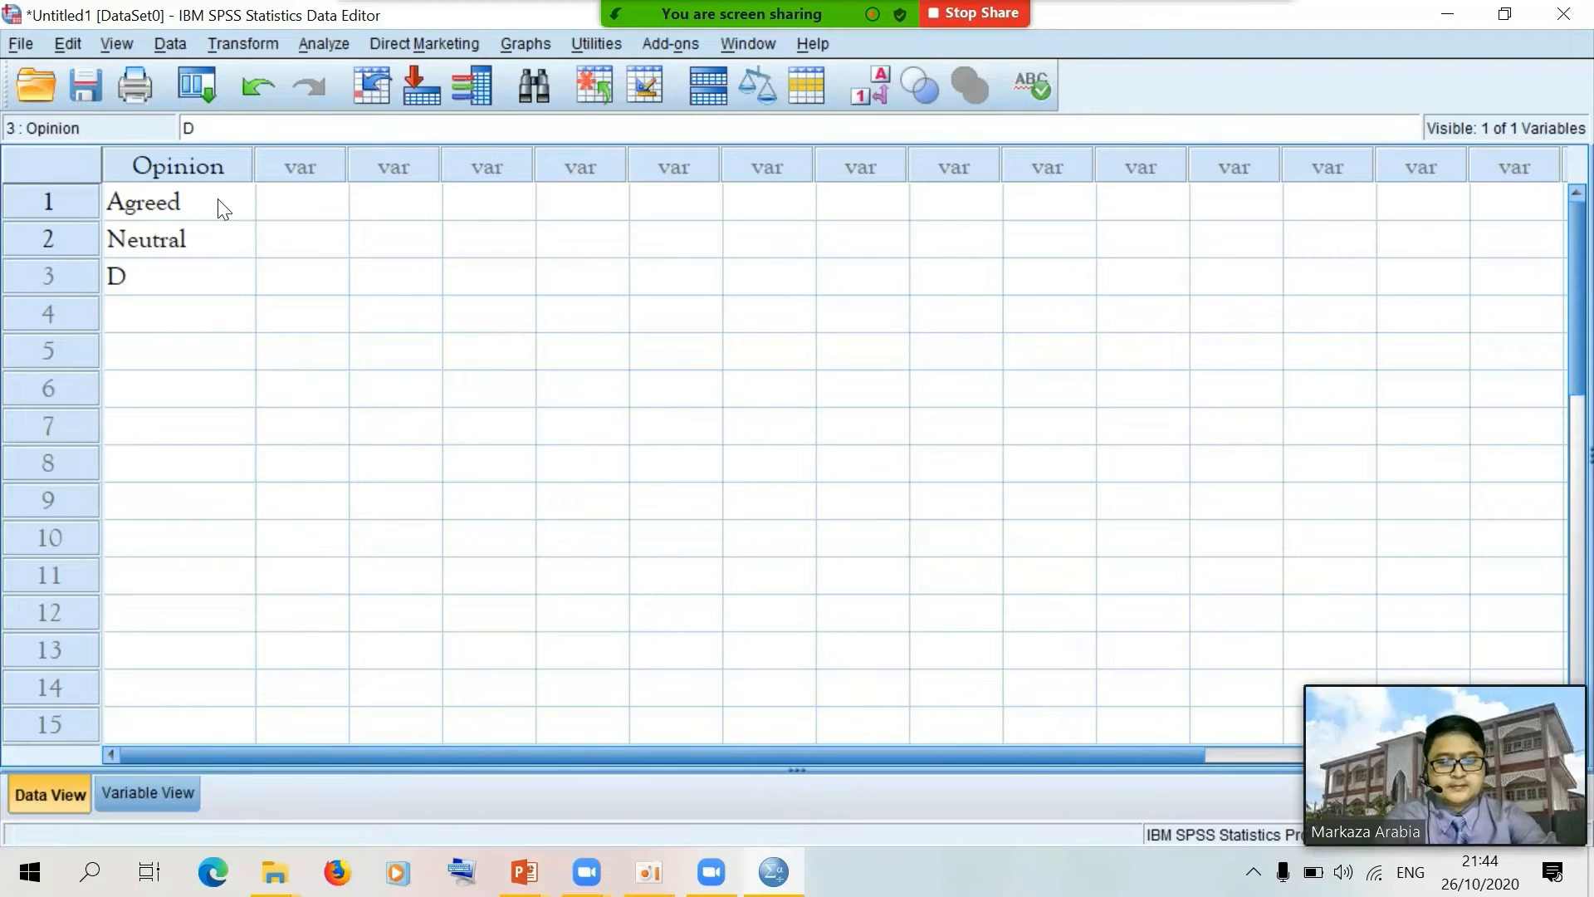
type("isagred")
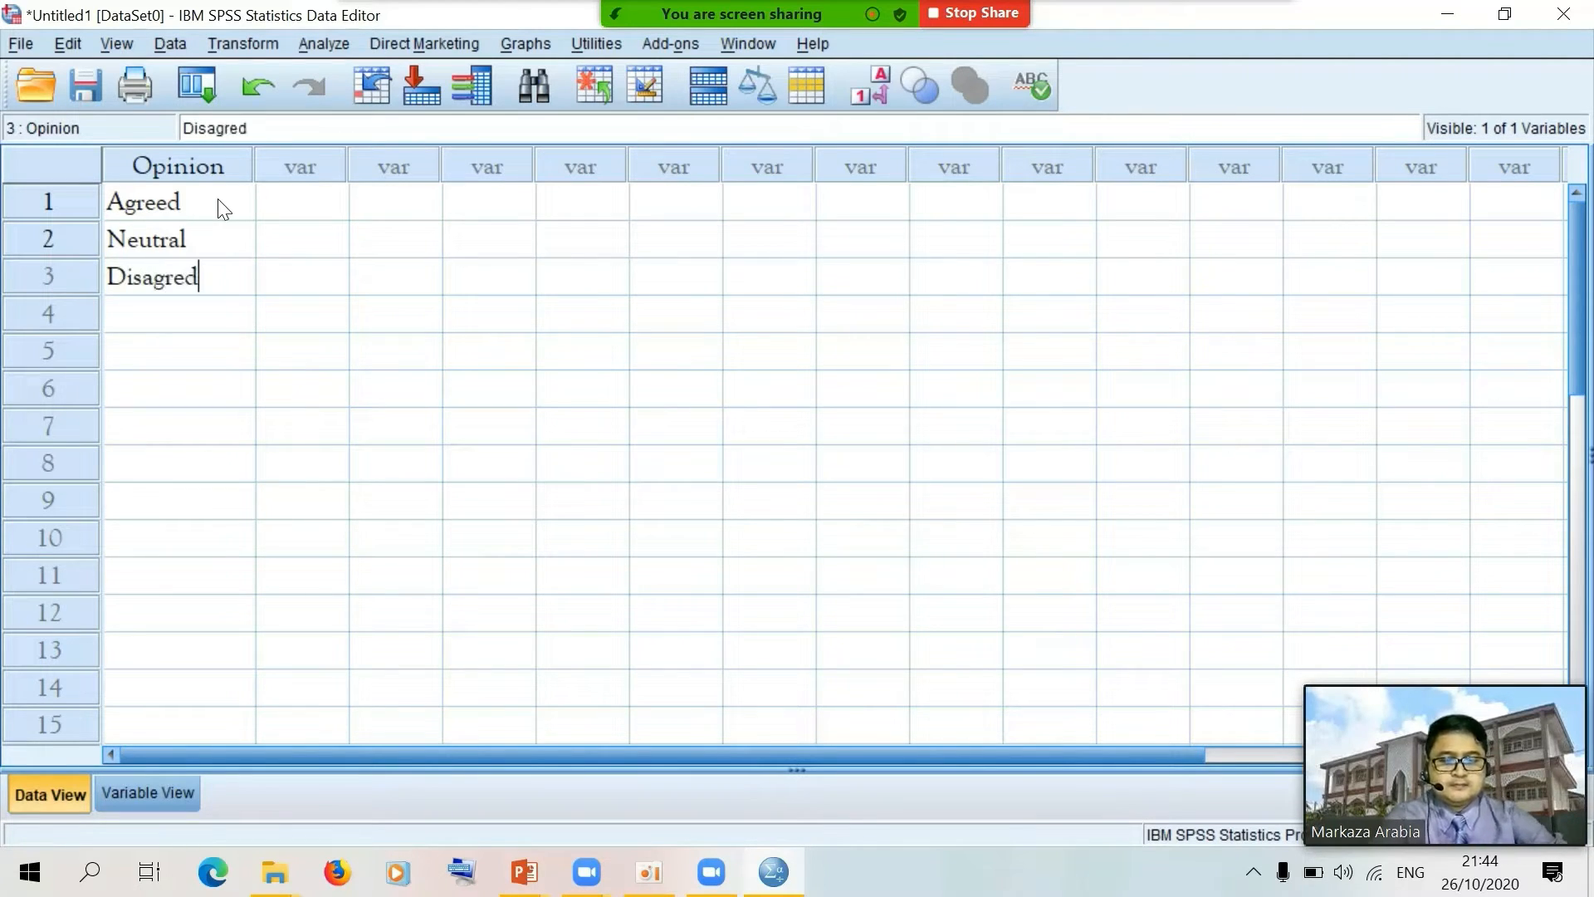
key("BackSpace")
type("ed")
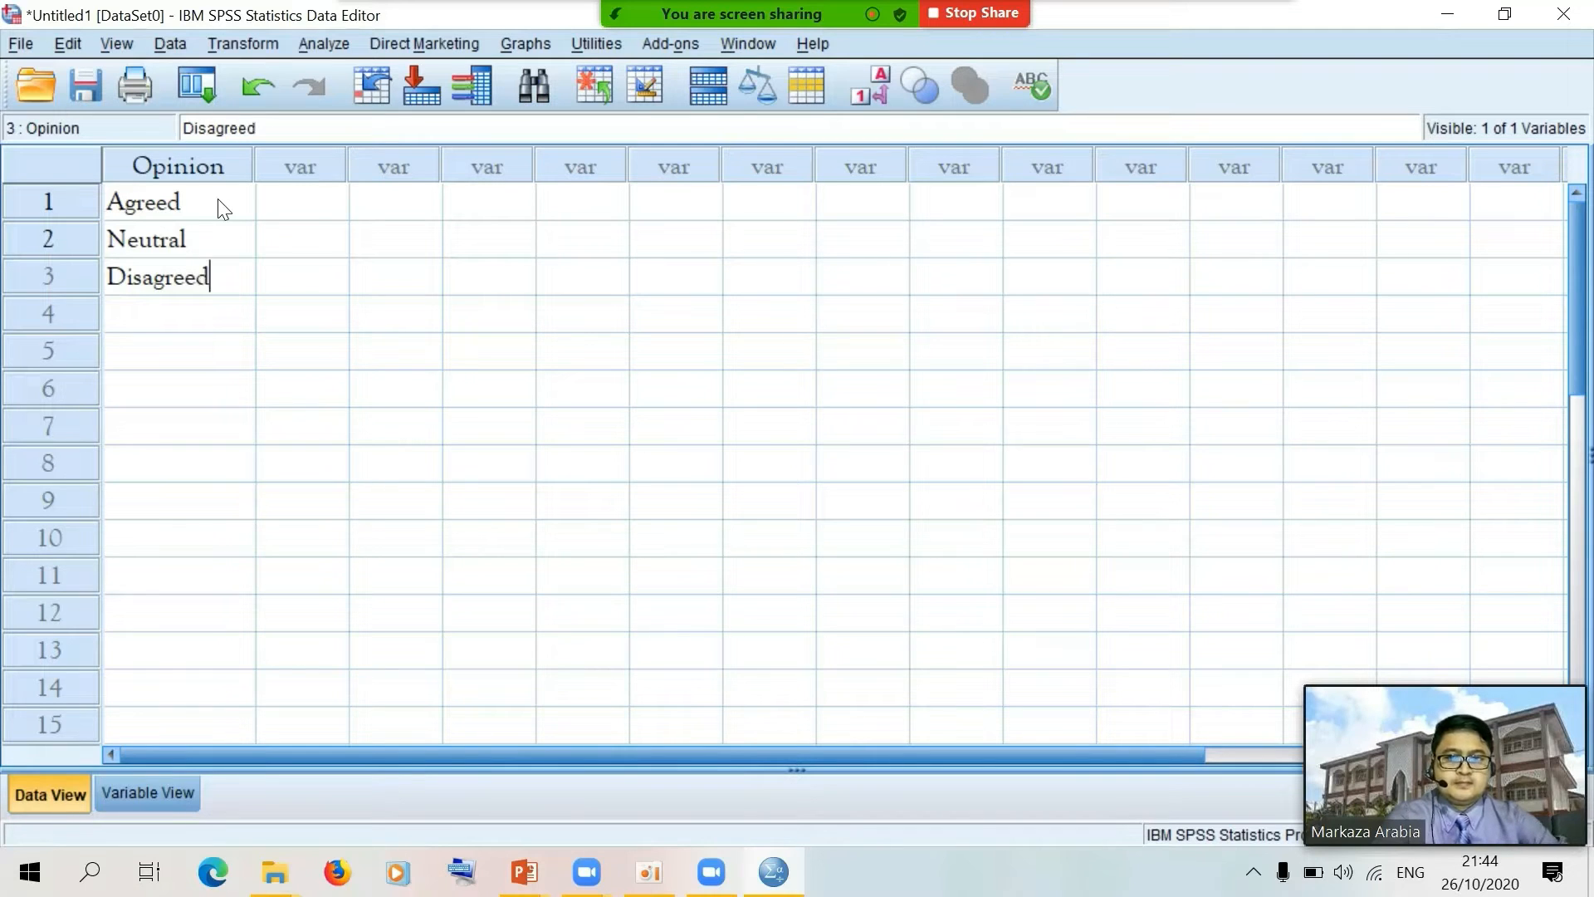
key("Return")
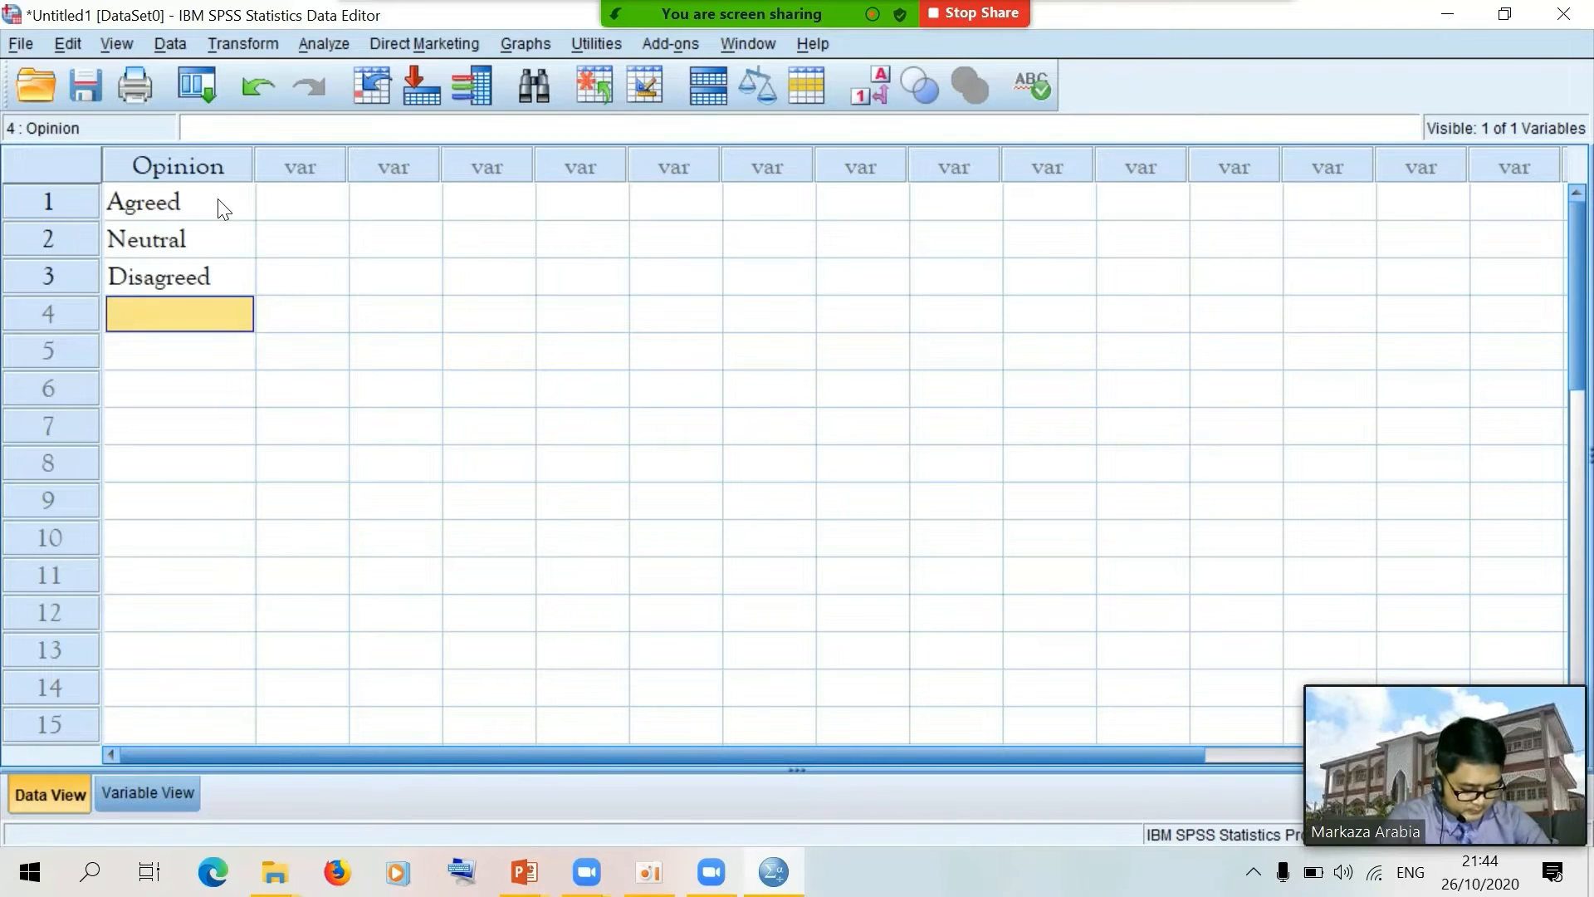
left_click(180, 277)
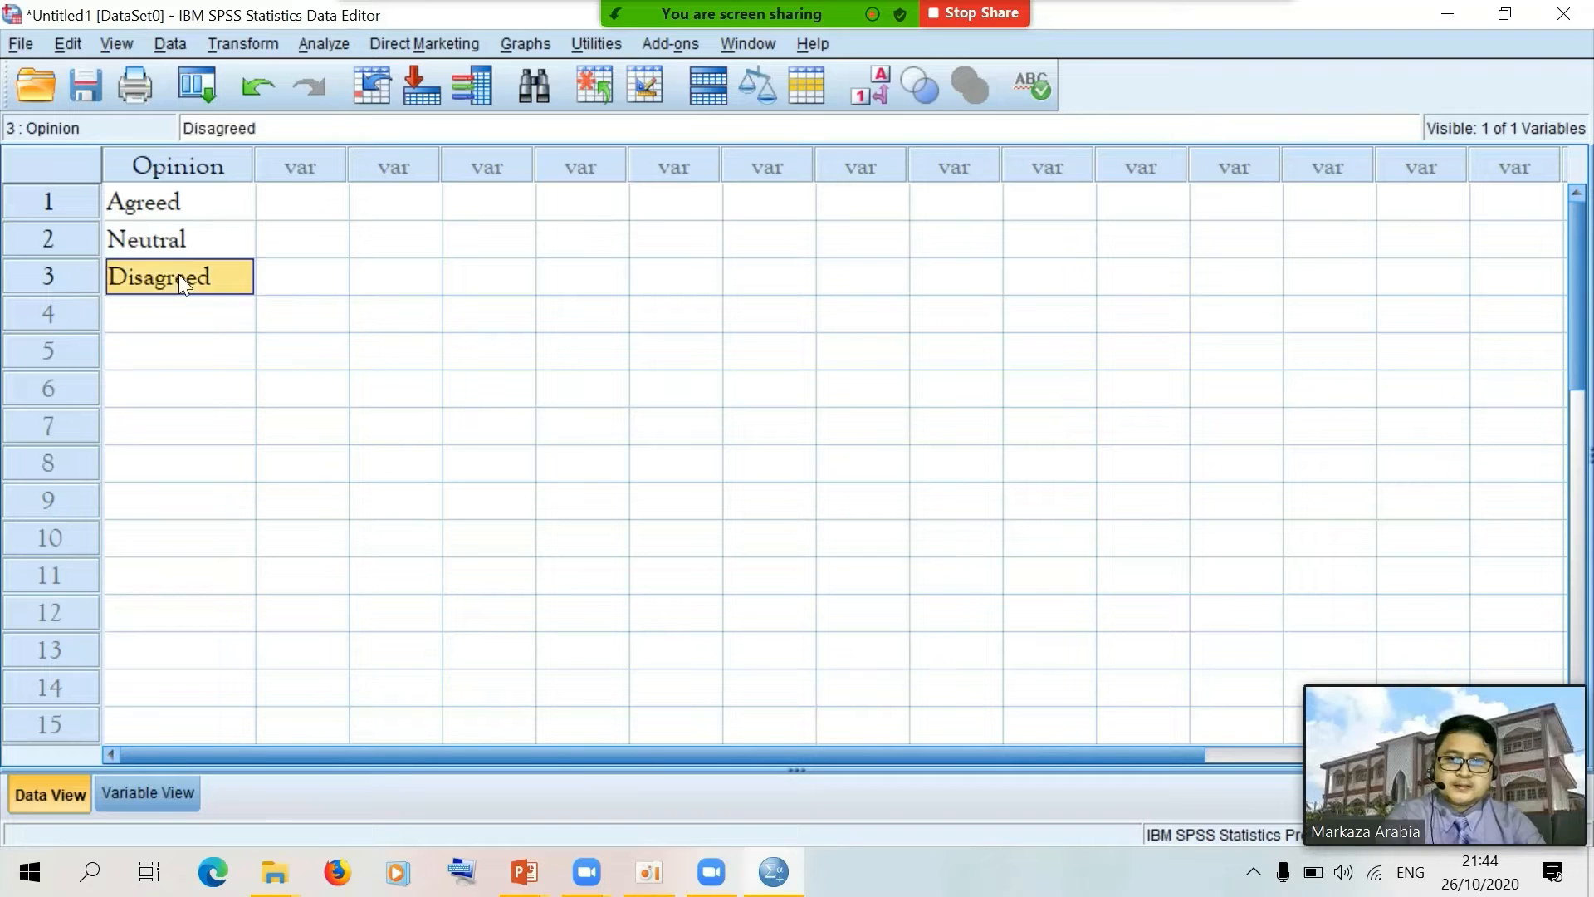
left_click(195, 321)
type("Disagreed")
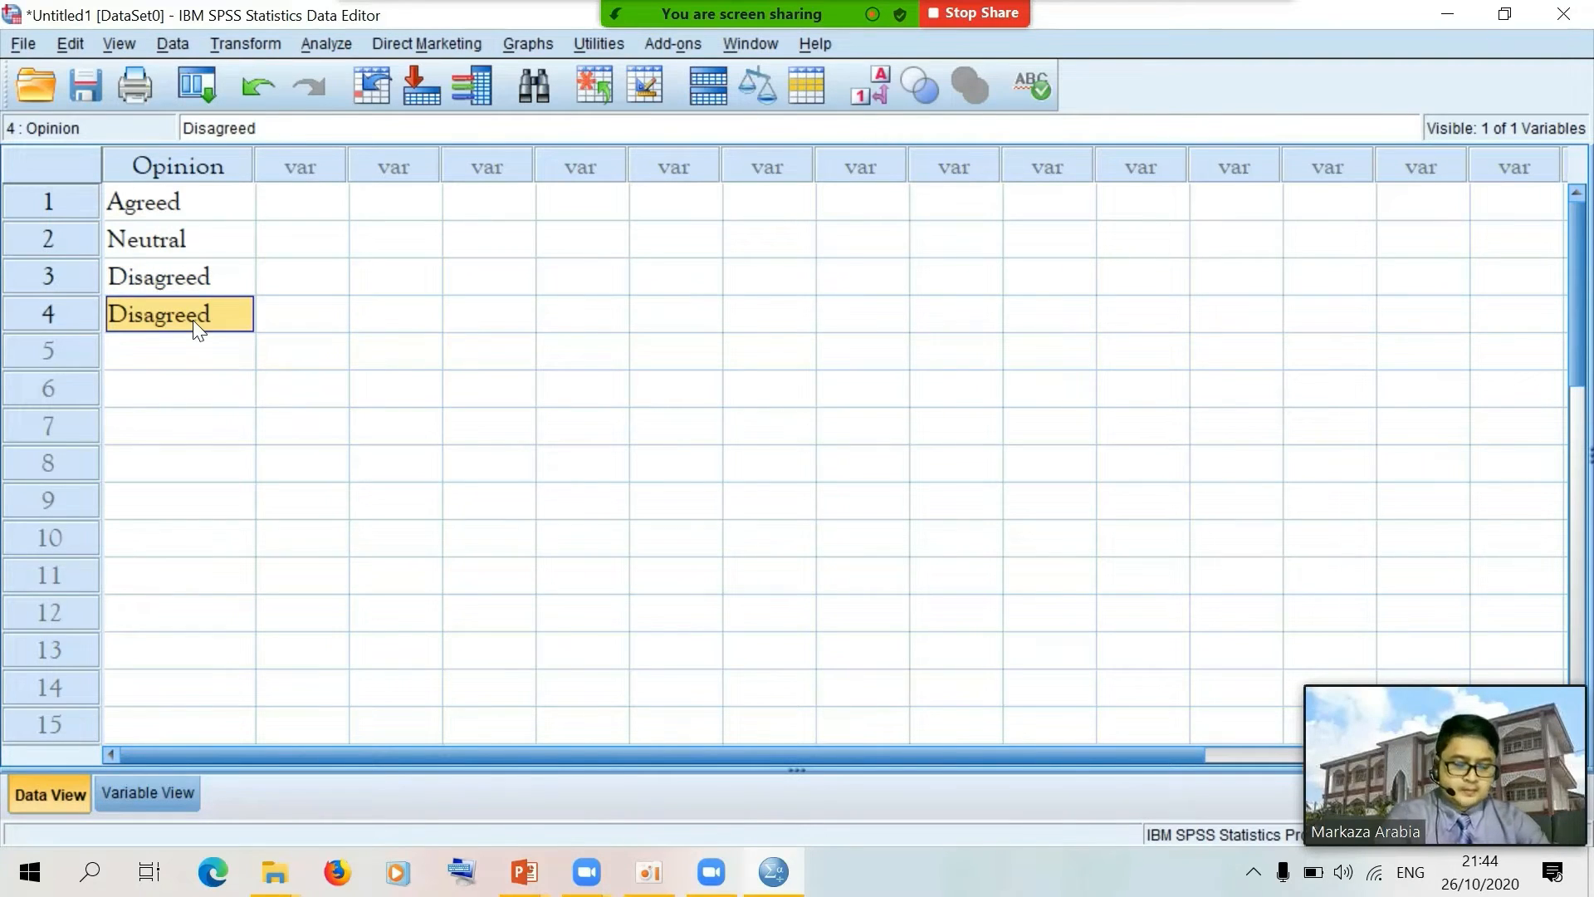
key("Down")
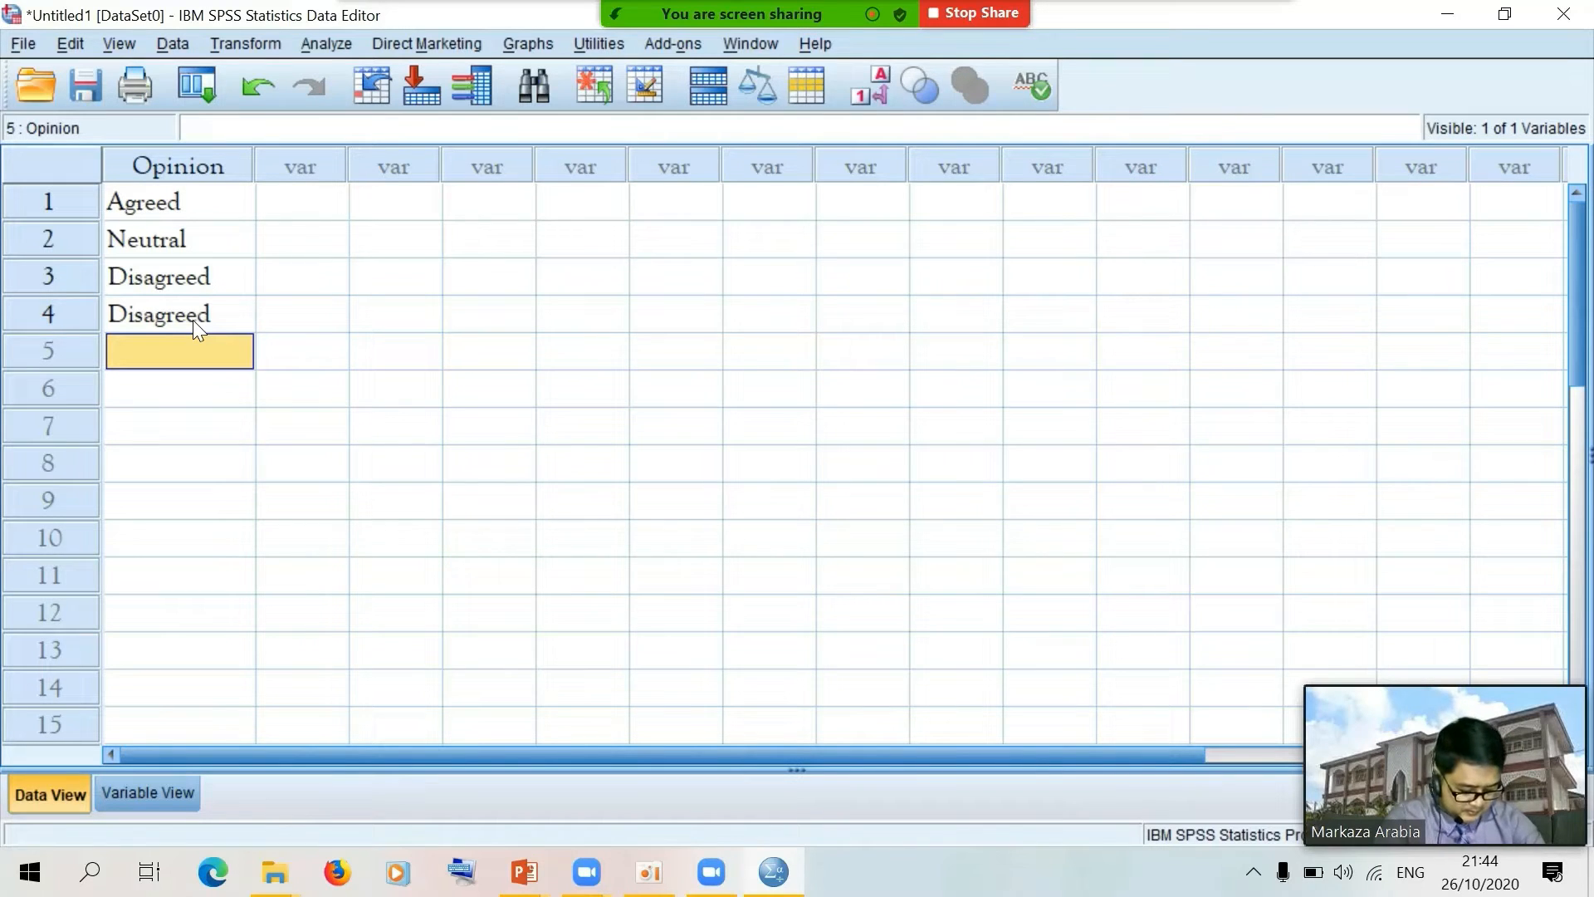
Enter Completely Agreed as the Opinion value of case 5 and widen the Opinion column to fit the text
type("C")
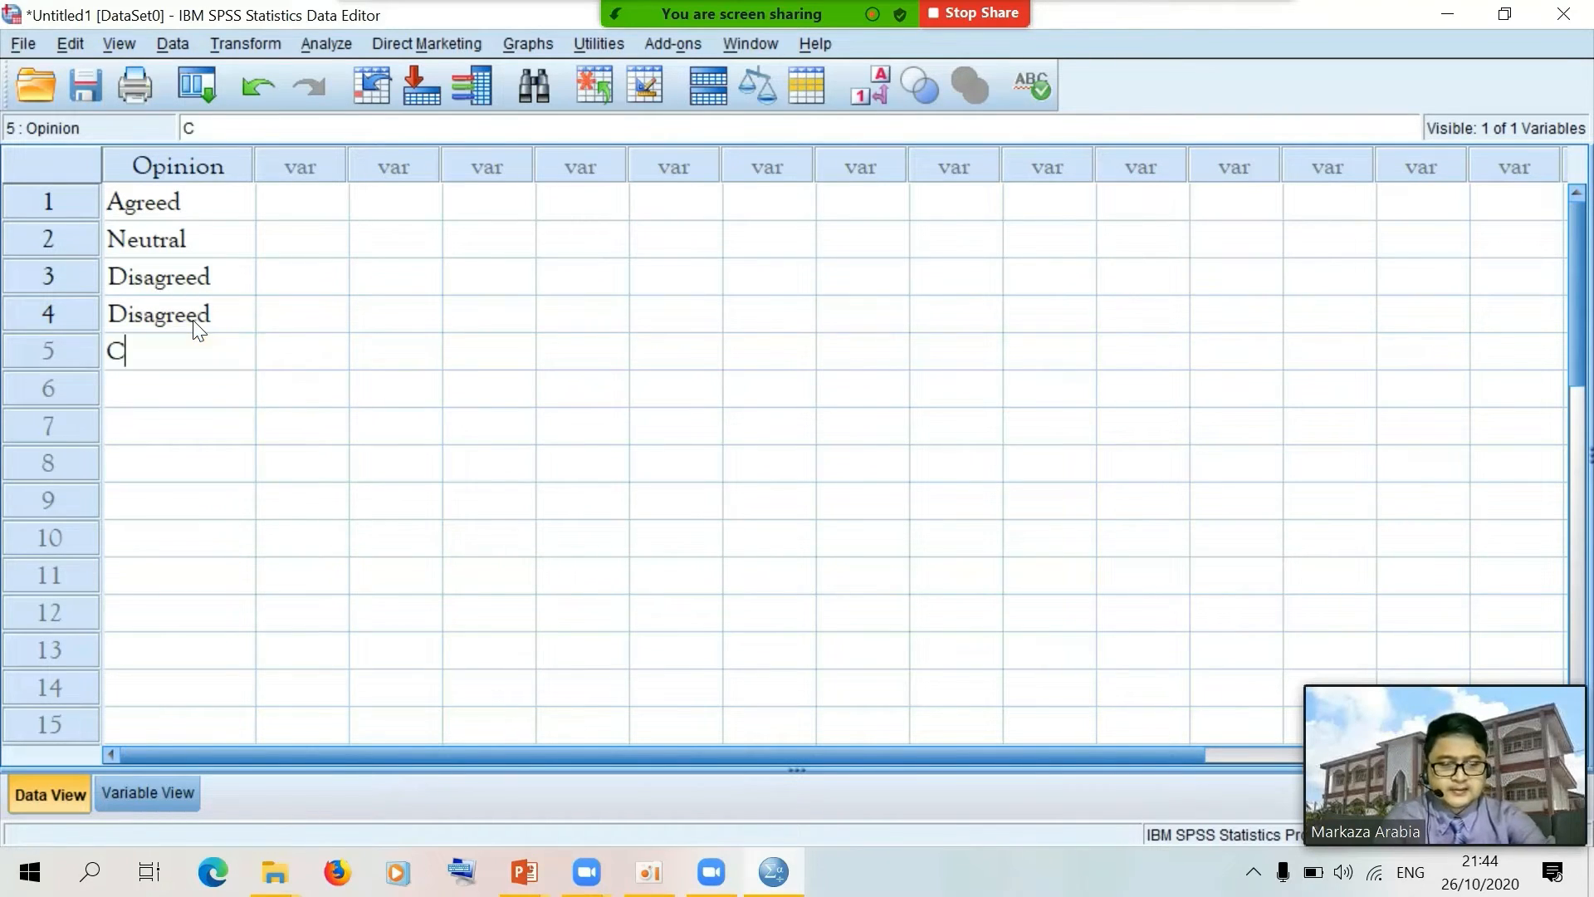
type("om")
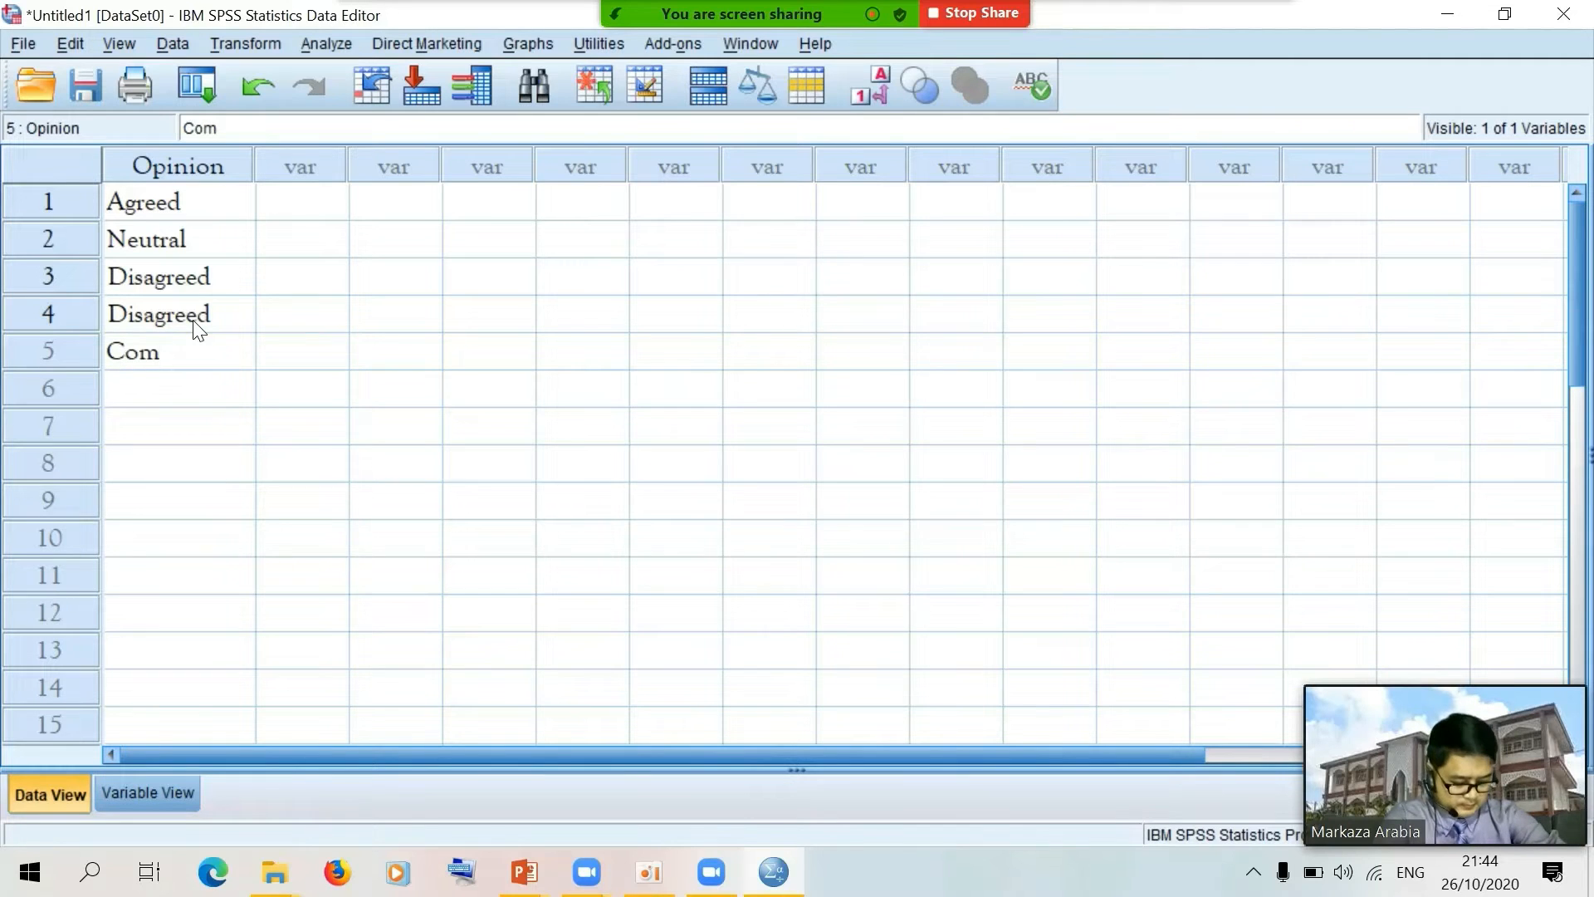
type("ple")
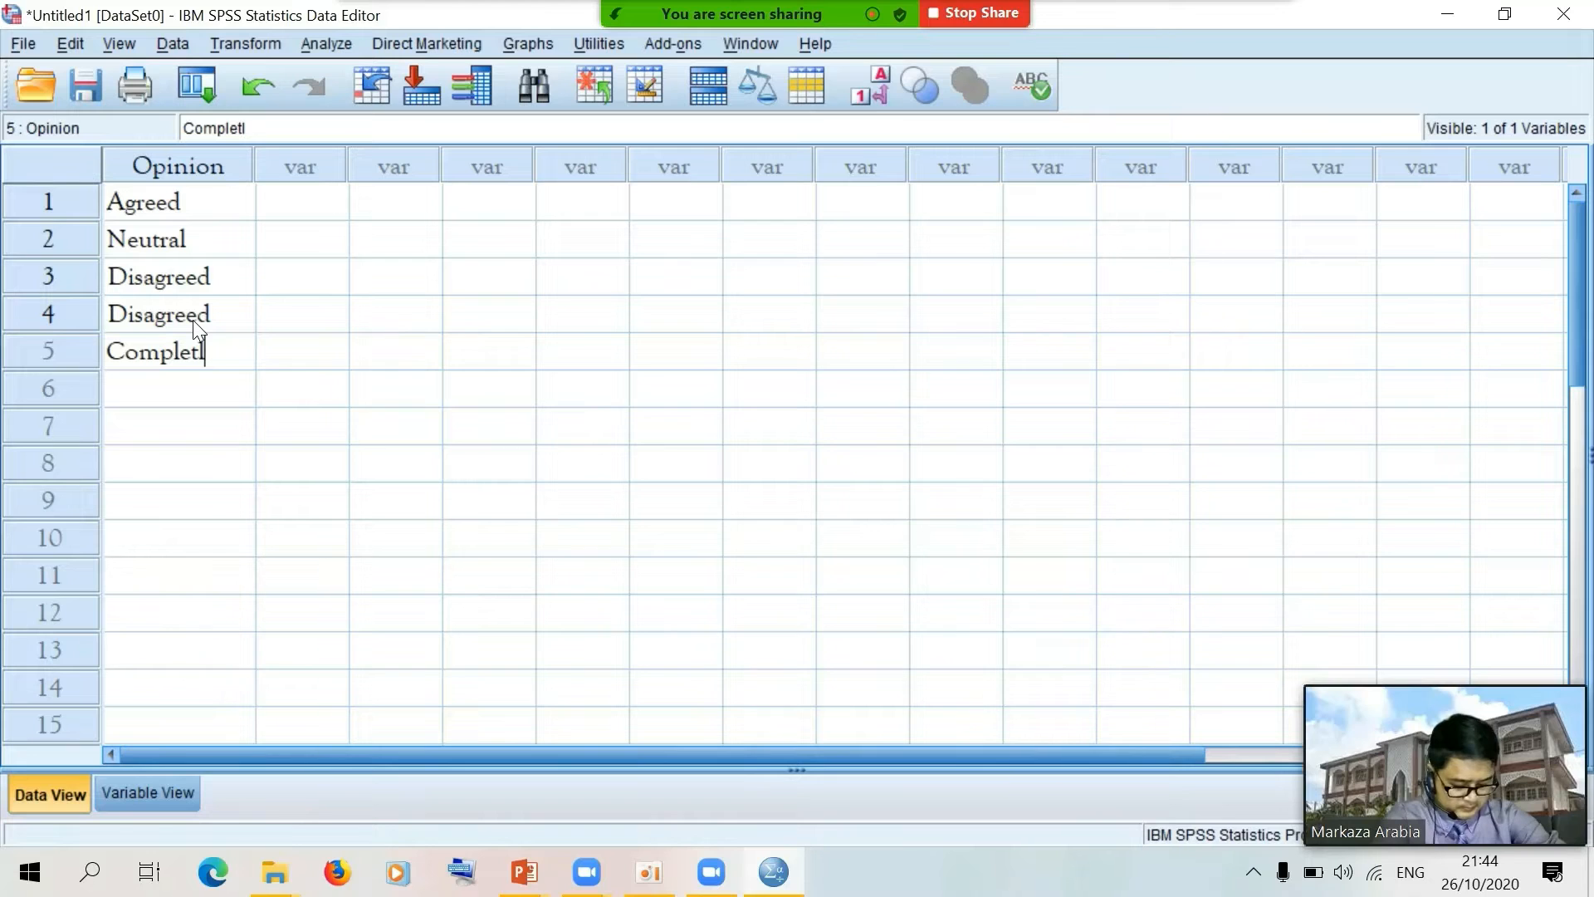
type("t")
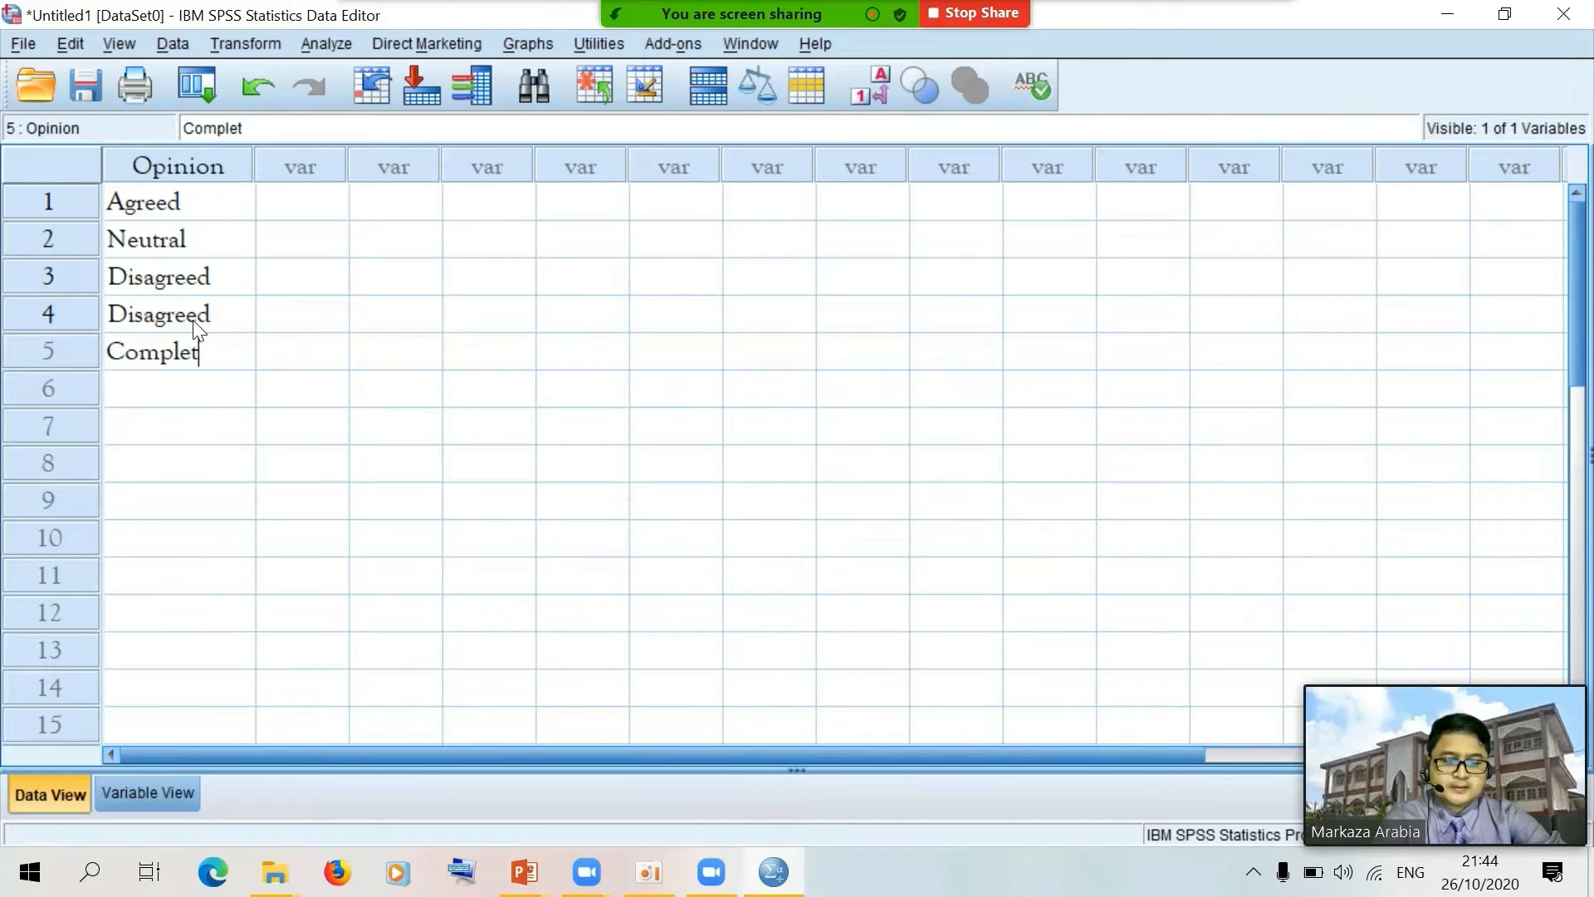
type("ely")
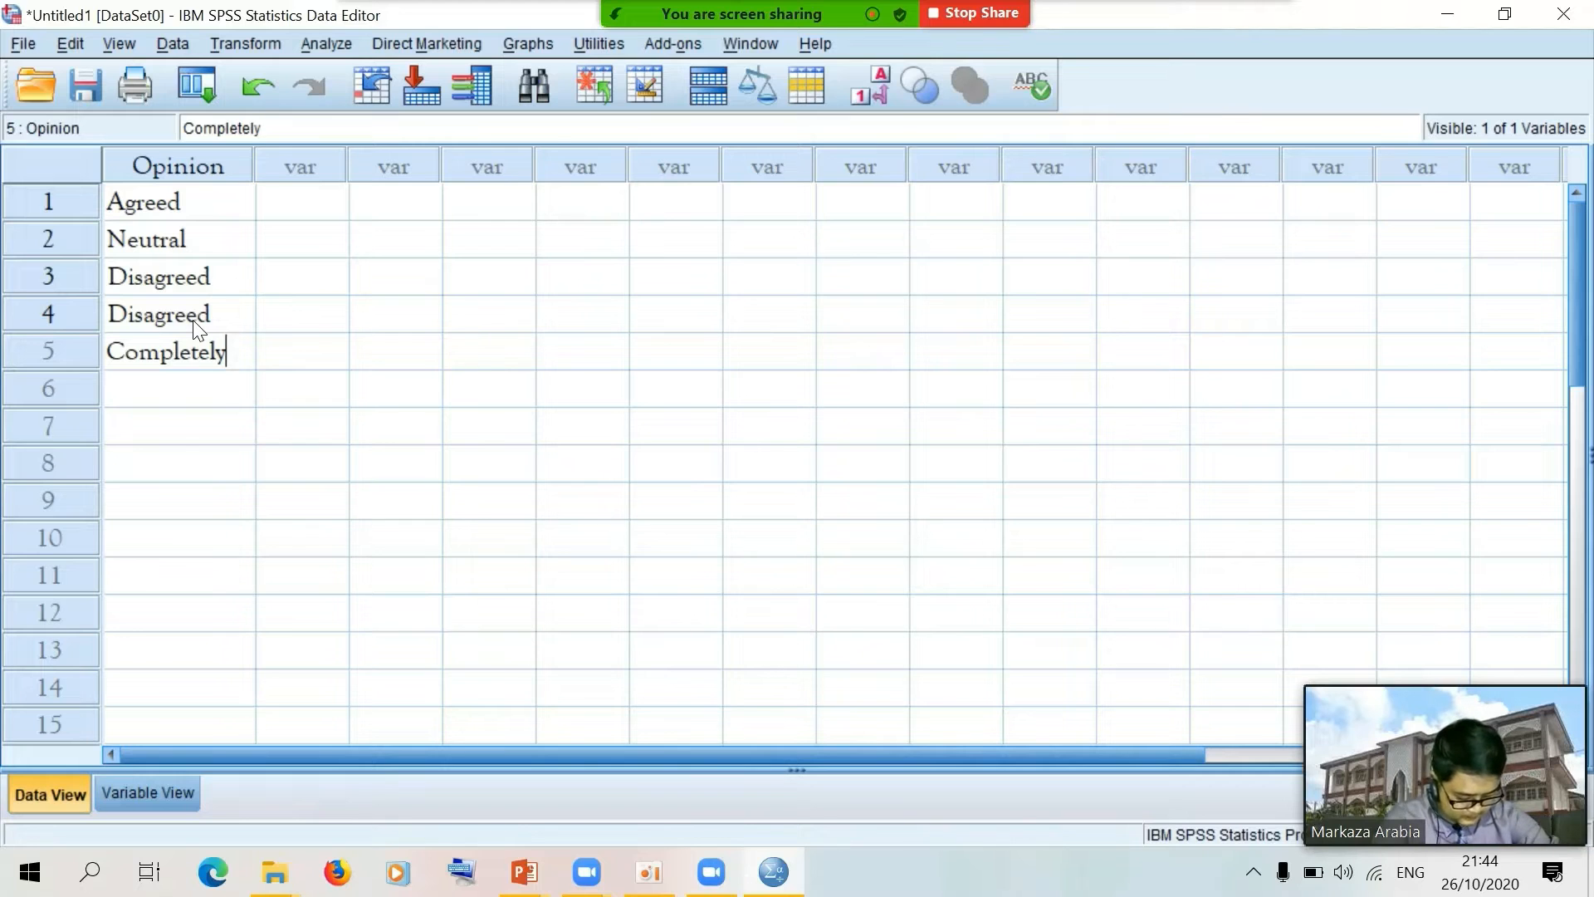
type(" Agreed")
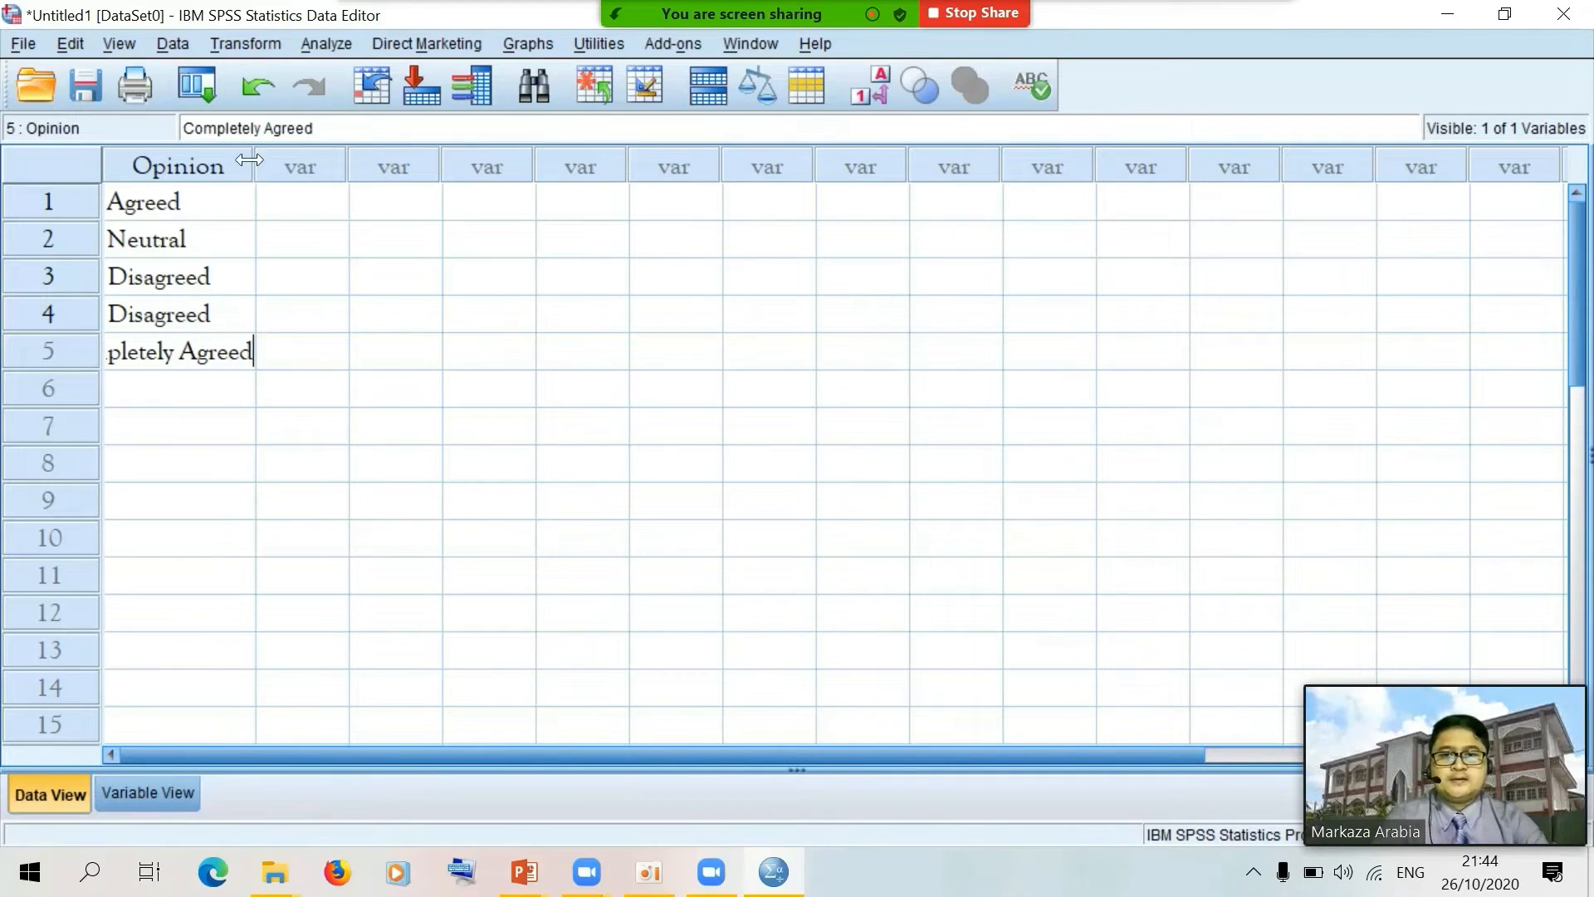
left_click_drag(255, 166, 341, 167)
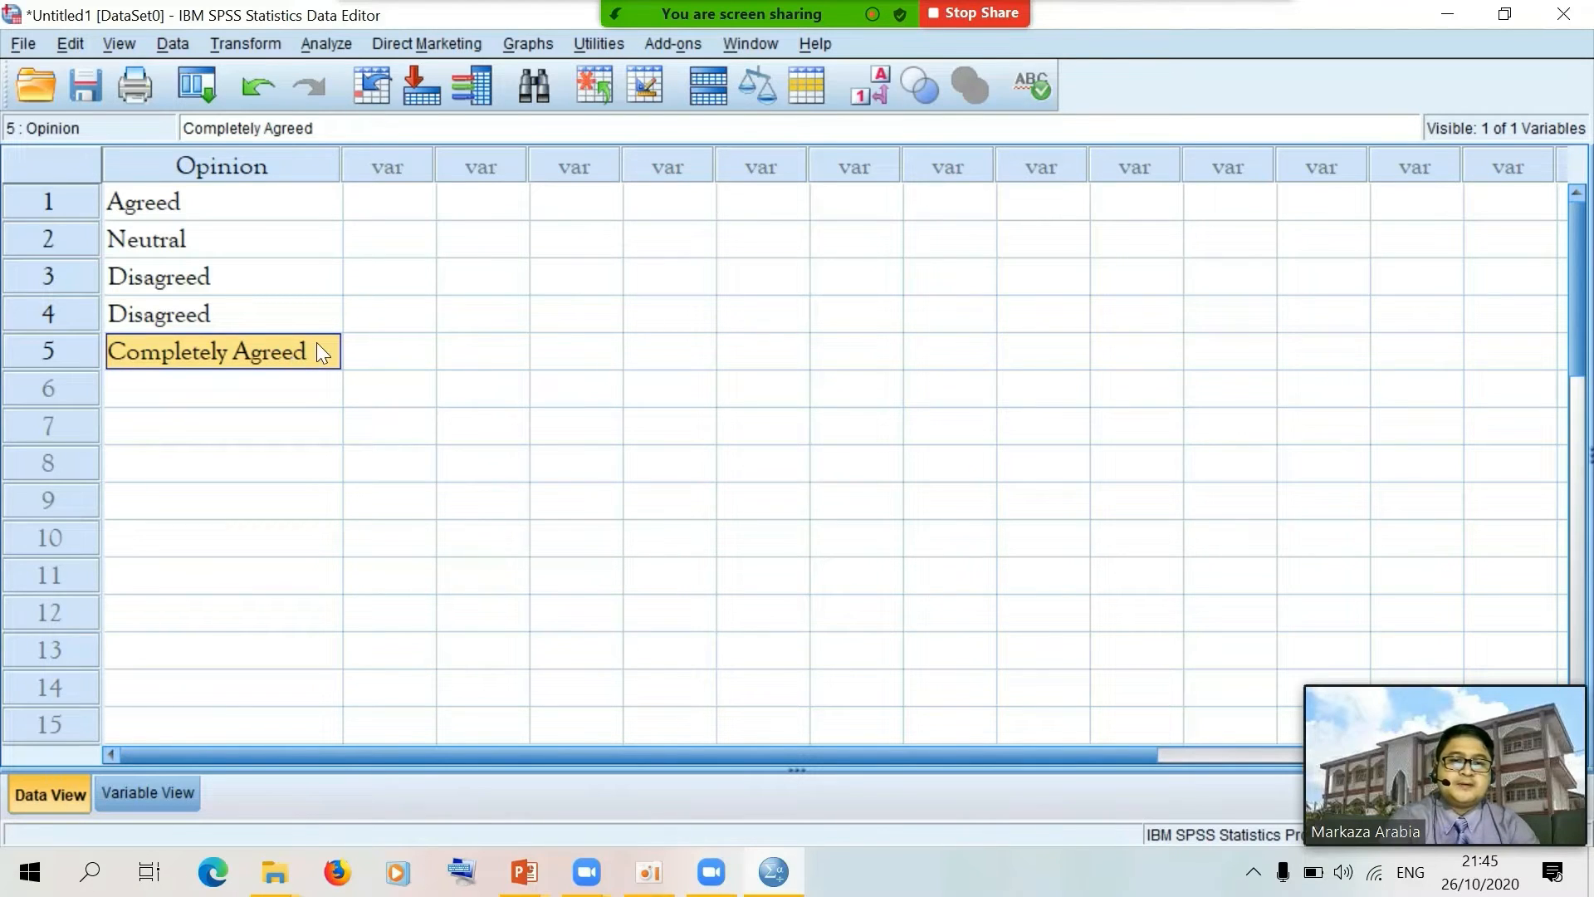
Narrow the Opinion column slightly and copy case 5's Completely Agreed value into case 6
left_click_drag(340, 169, 323, 169)
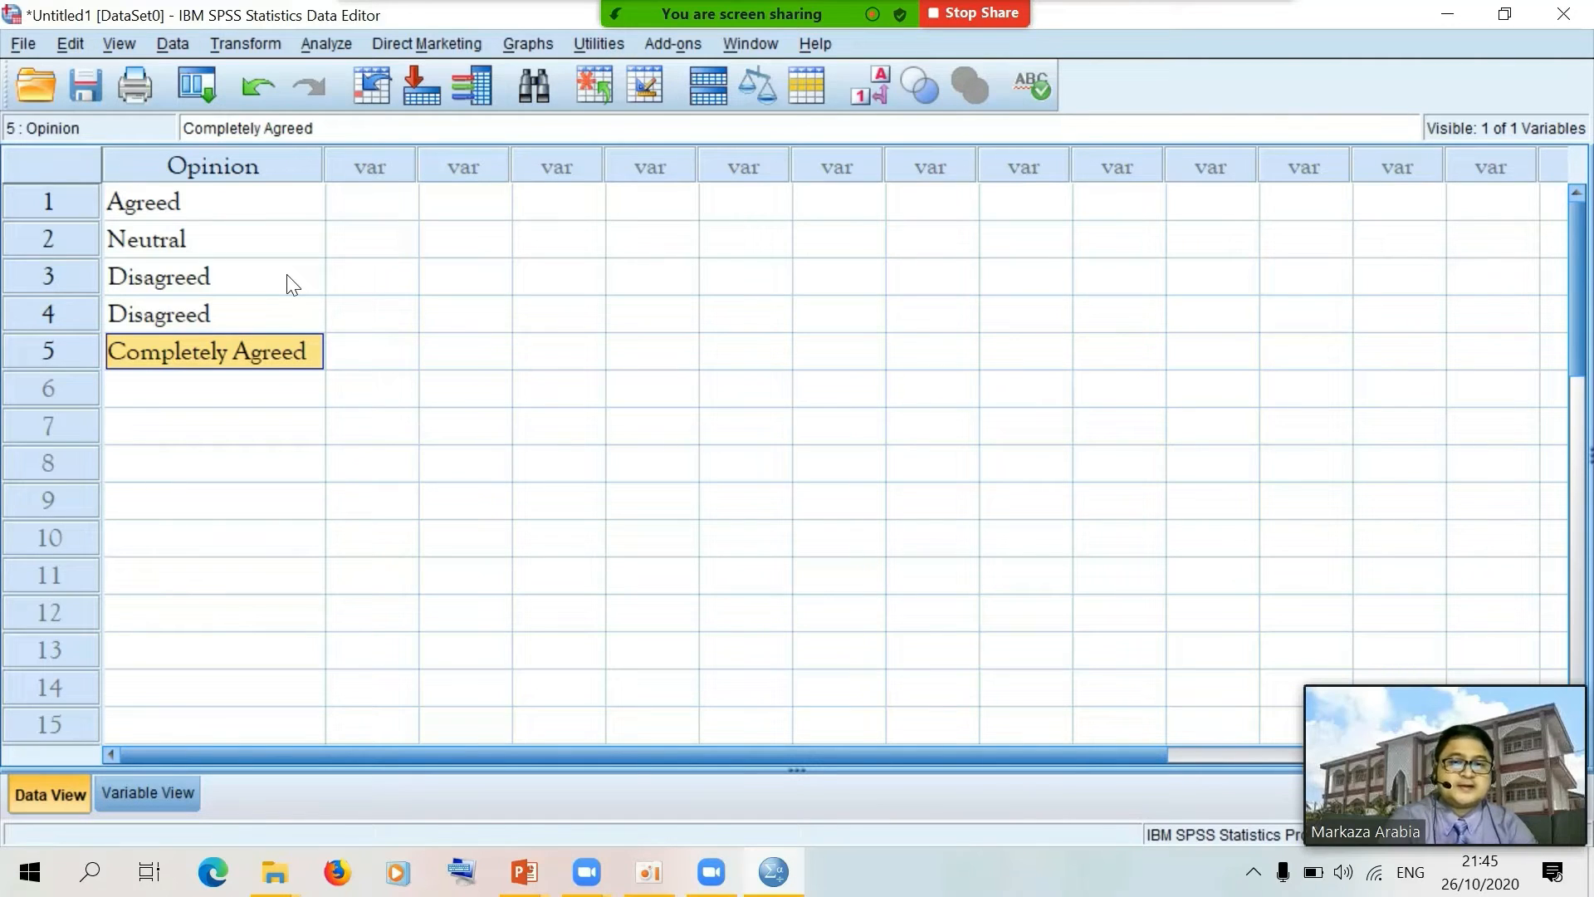
left_click(220, 390)
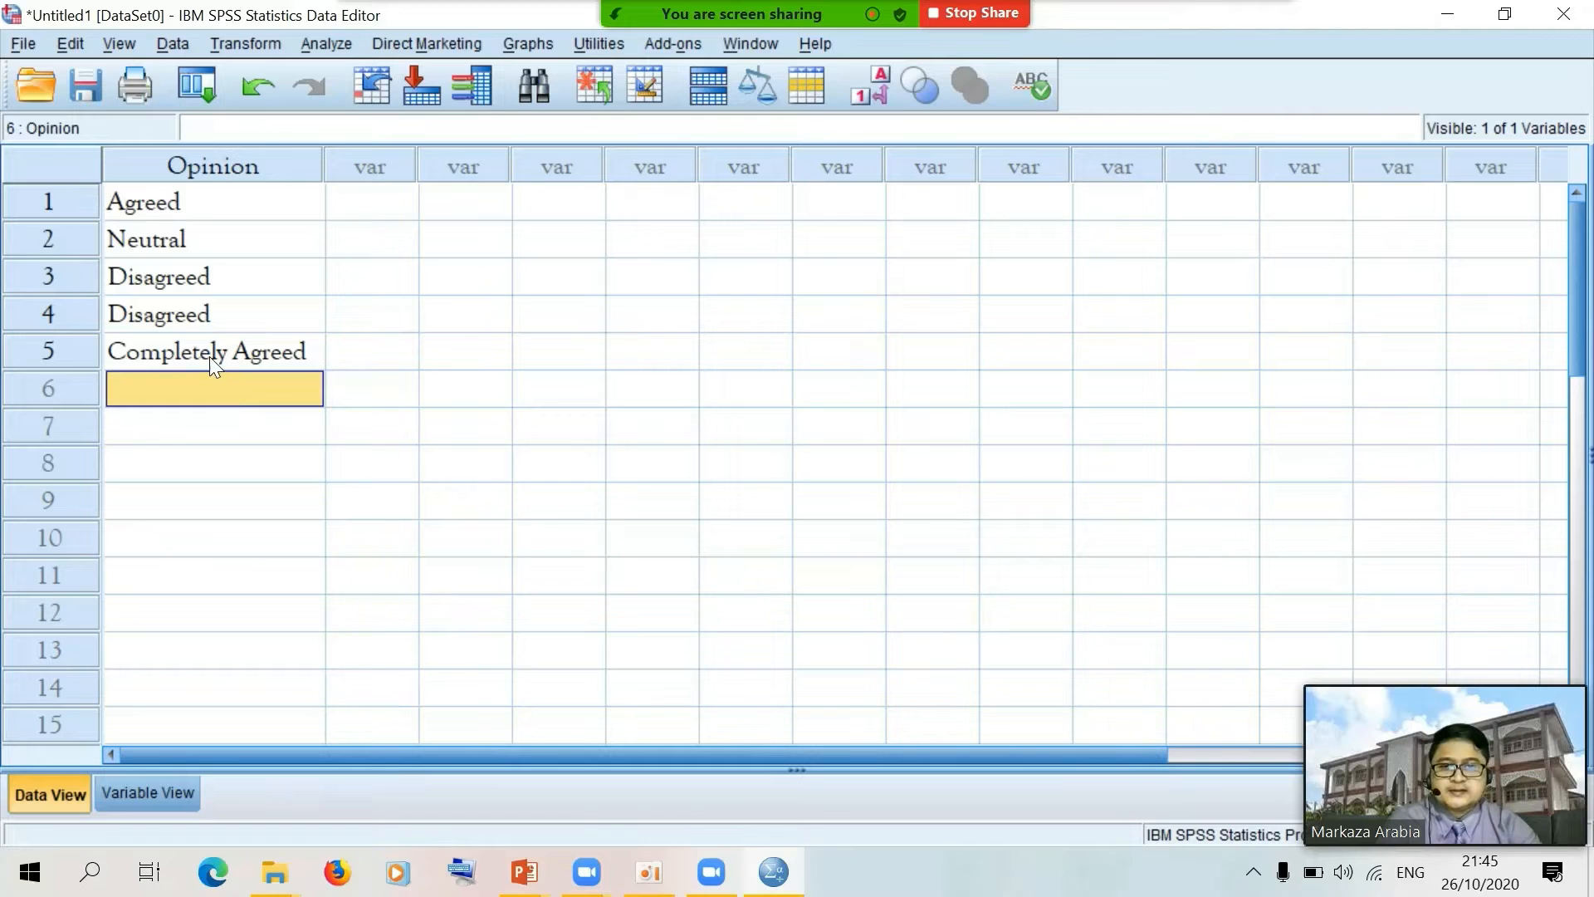
left_click(209, 356)
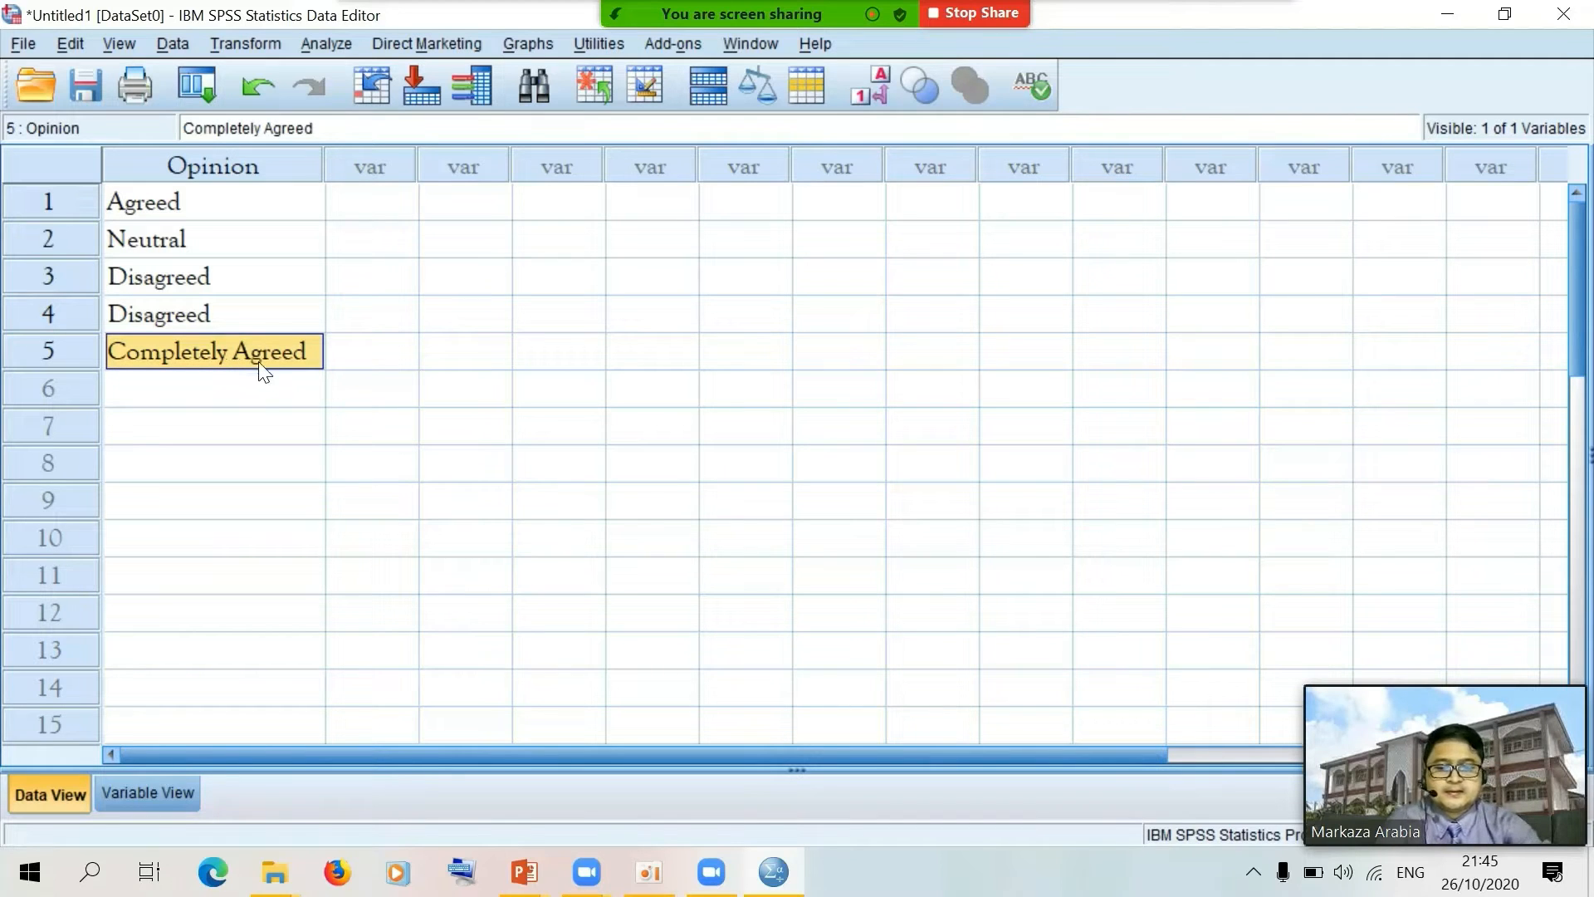
left_click(254, 378)
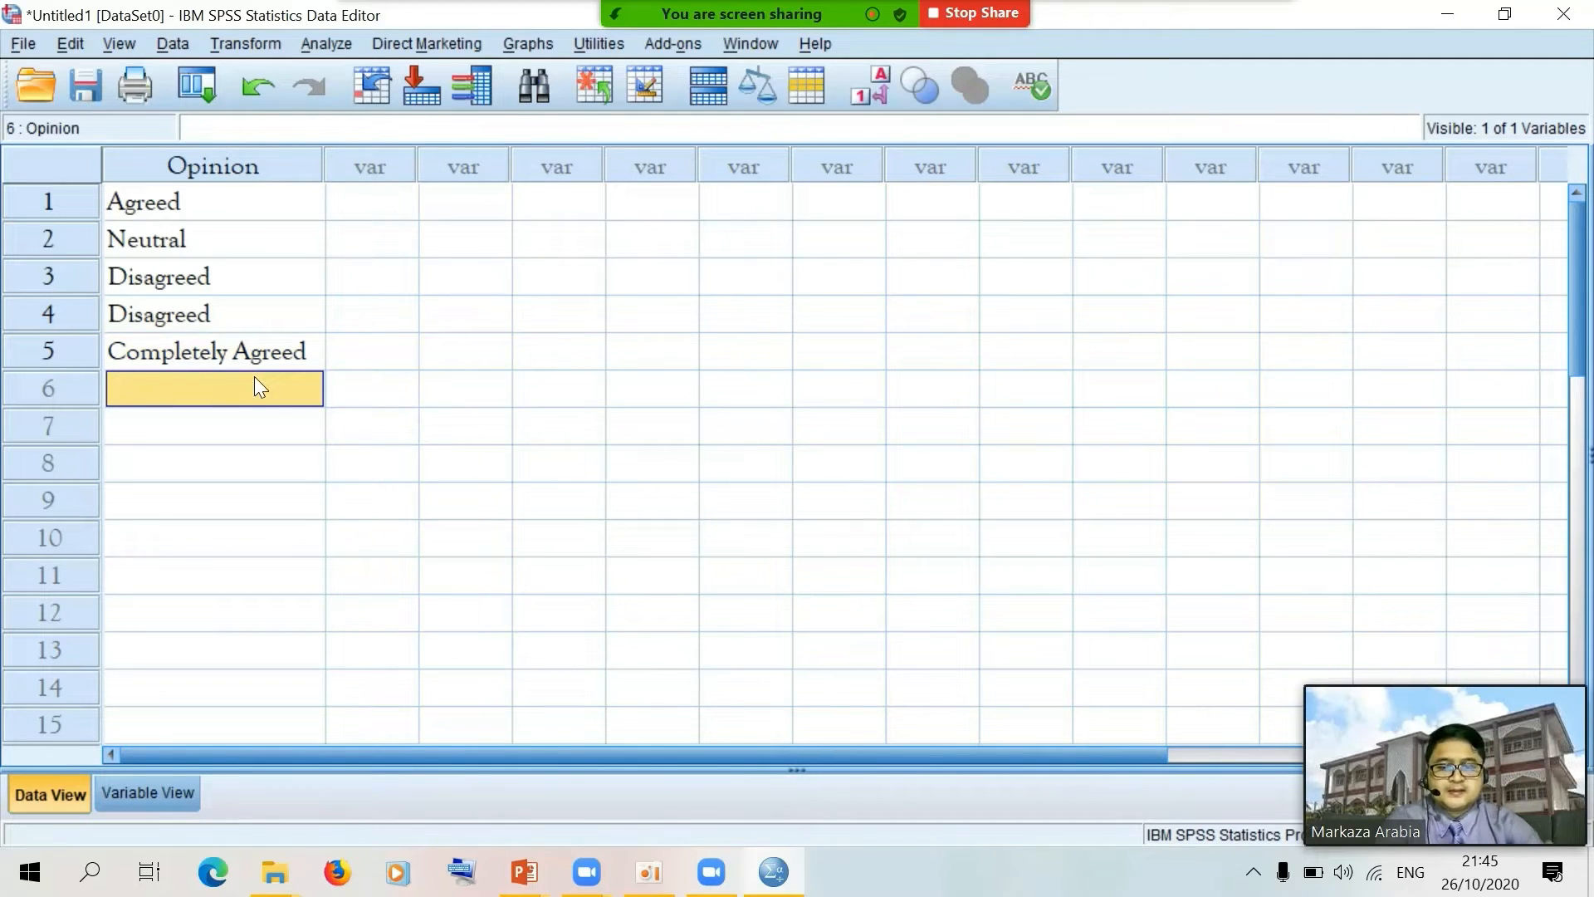
type("Completely Agreed")
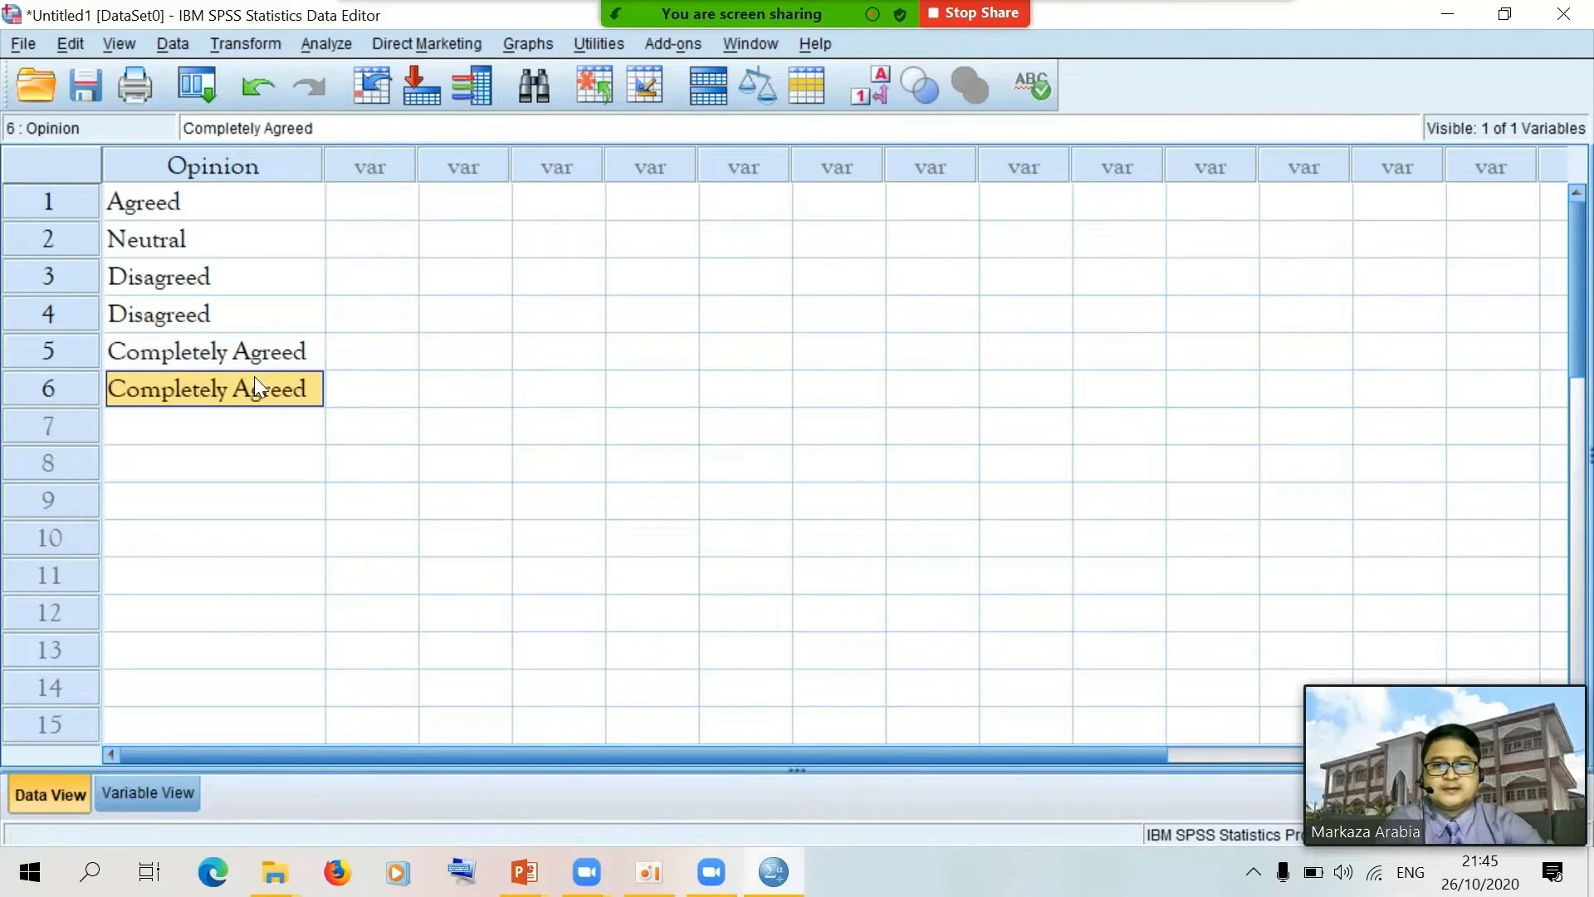
Edit the Opinion value of case 6 to read Completely Disagreed
left_click(269, 126)
left_click(268, 126)
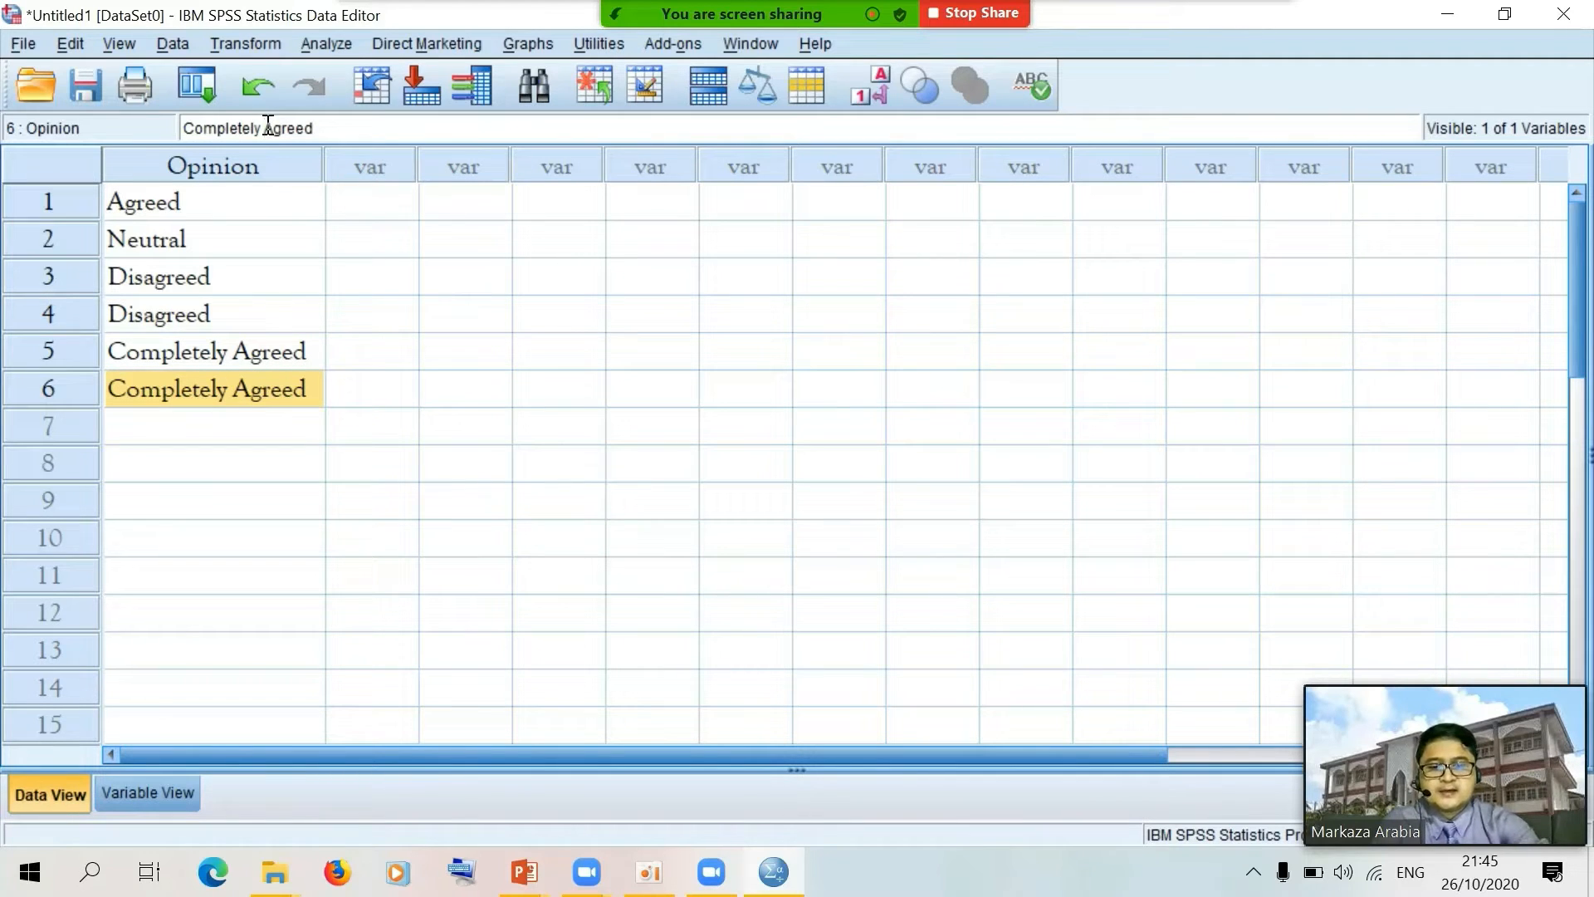
type("Dis")
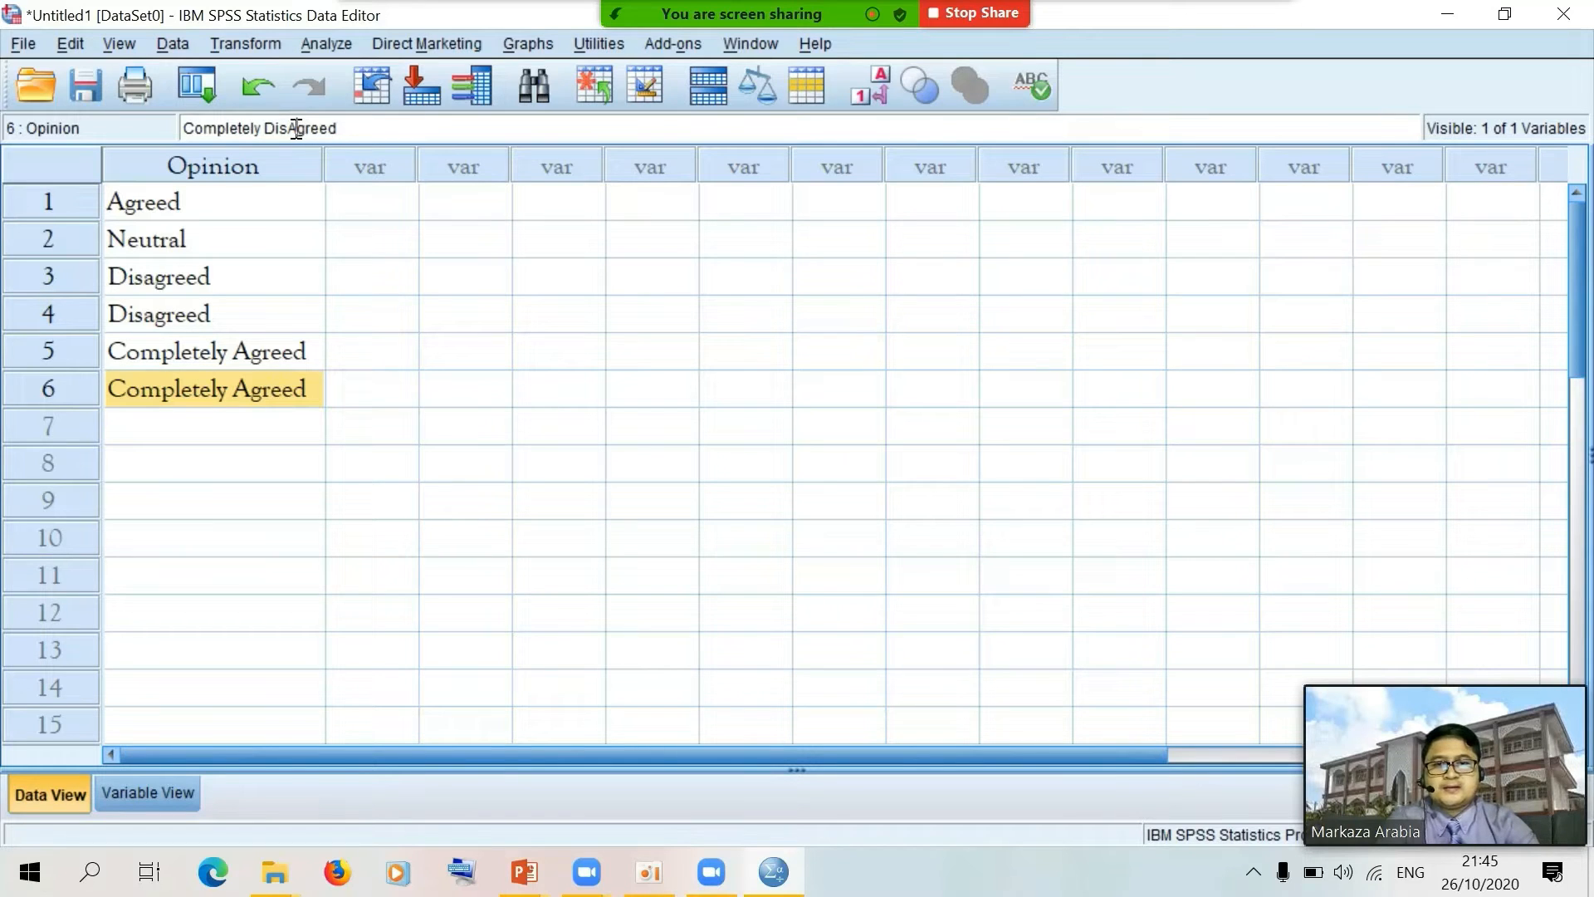
left_click_drag(297, 129, 293, 128)
type("a")
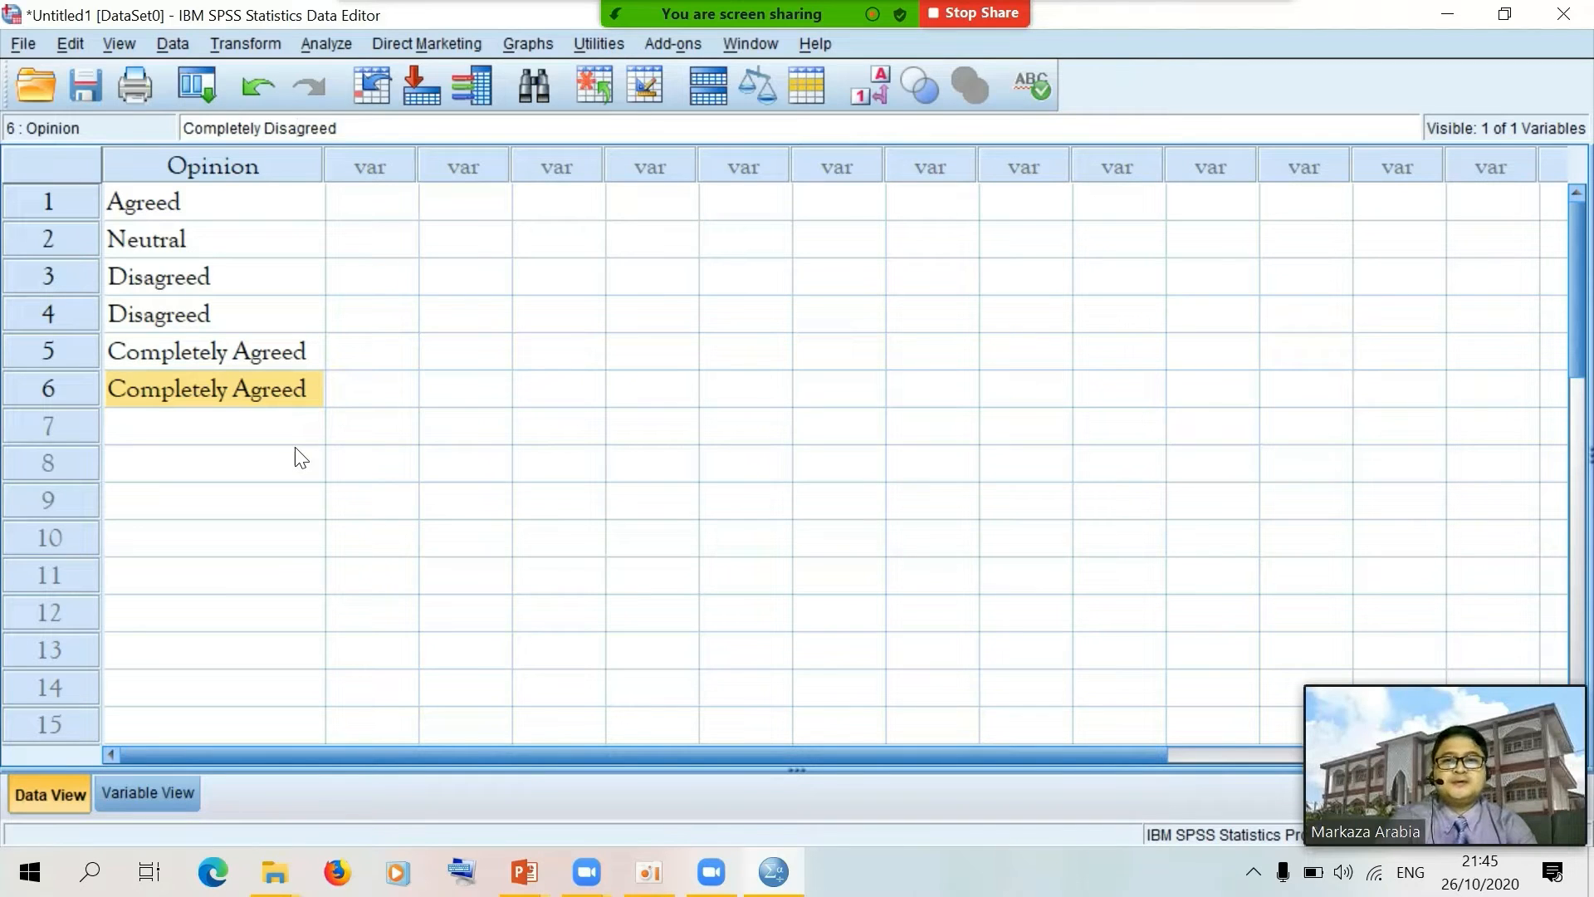
left_click(225, 428)
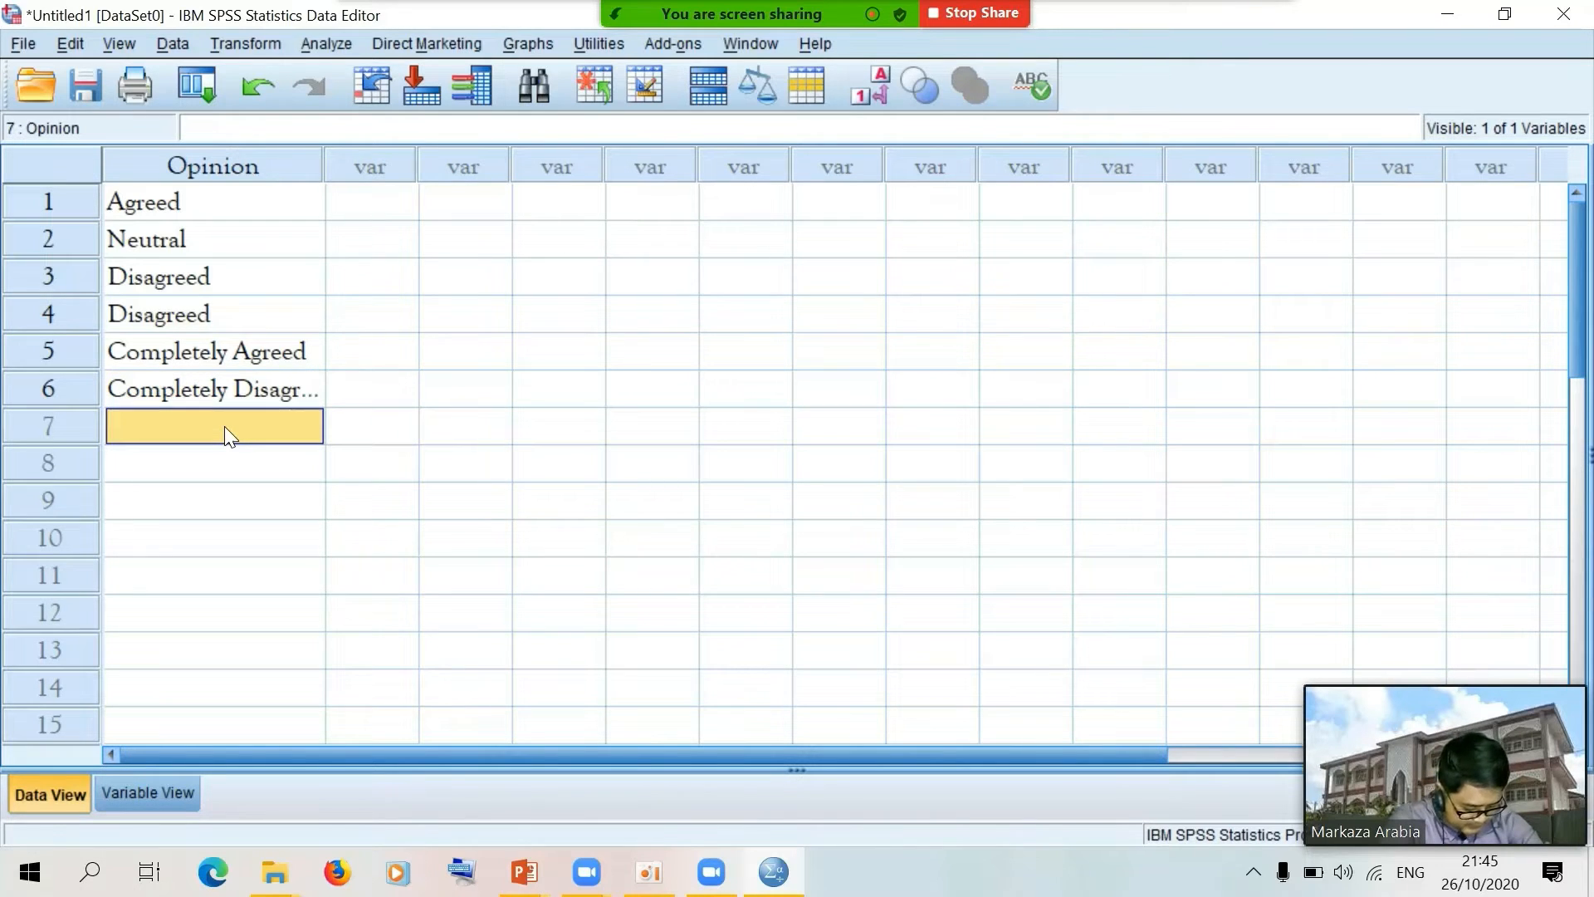
Copy the Neutral response from case 2 into the Opinion values of cases 7 and 8
left_click(177, 235)
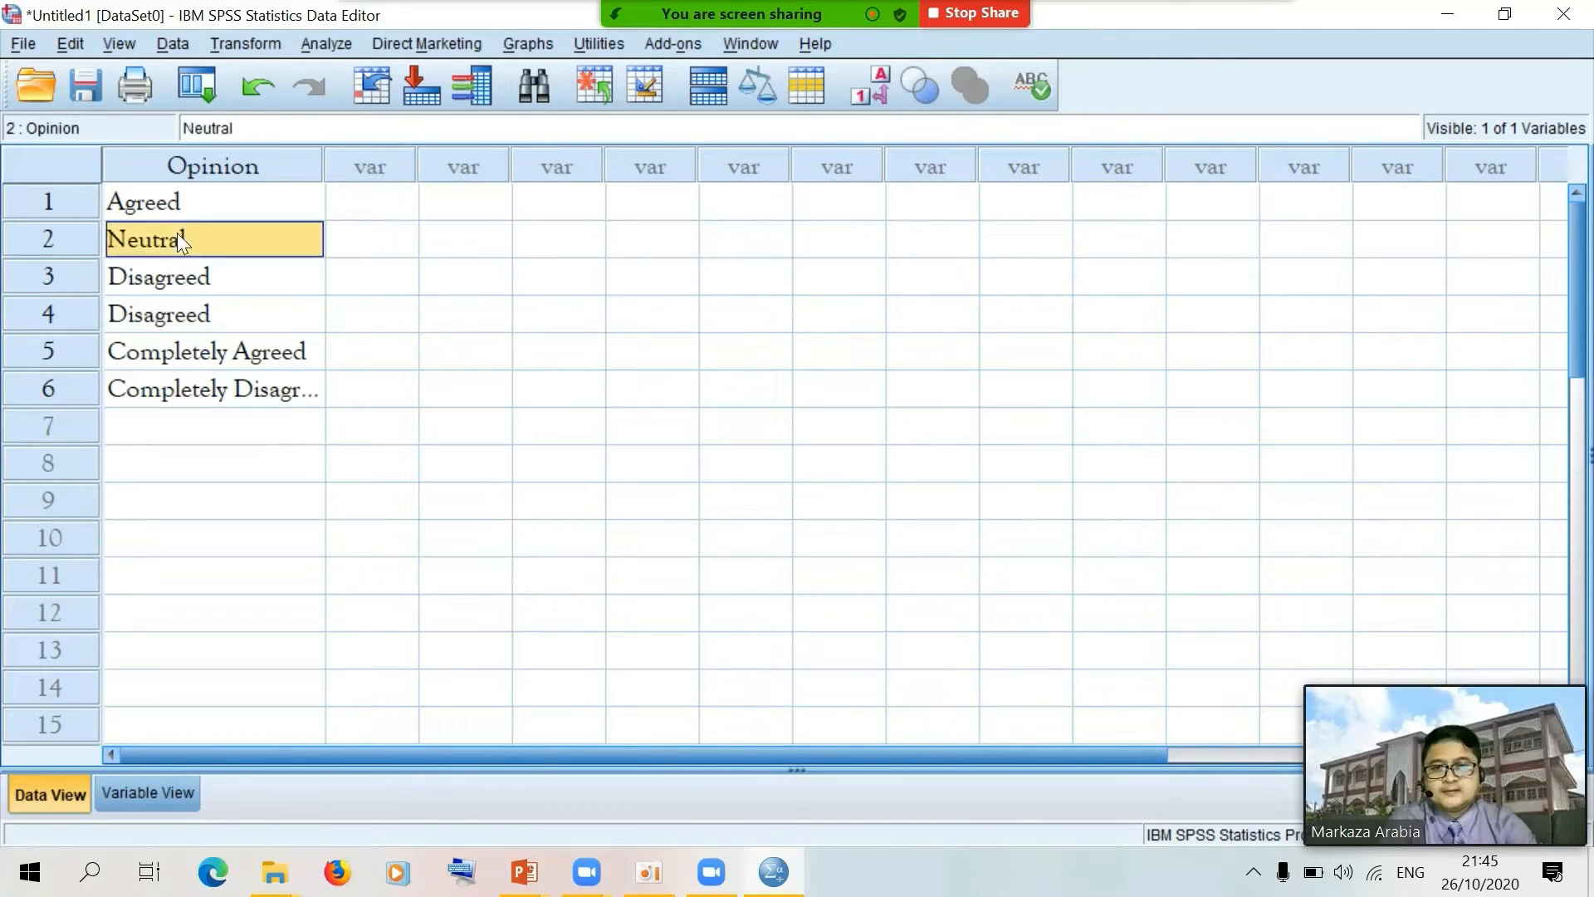
left_click(157, 431)
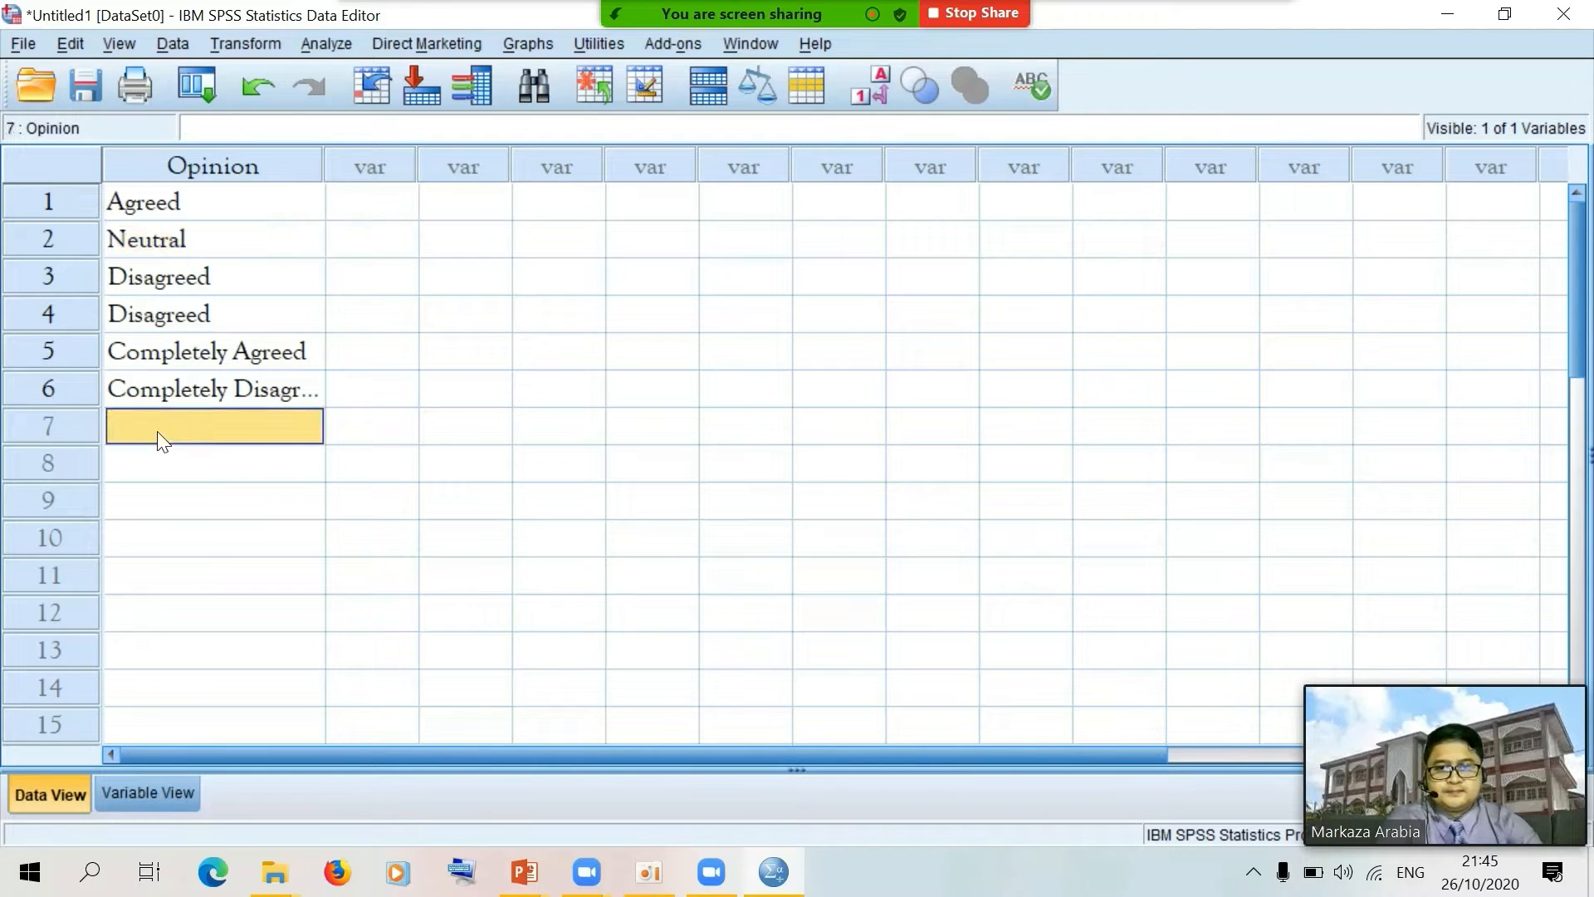
type("Neutral")
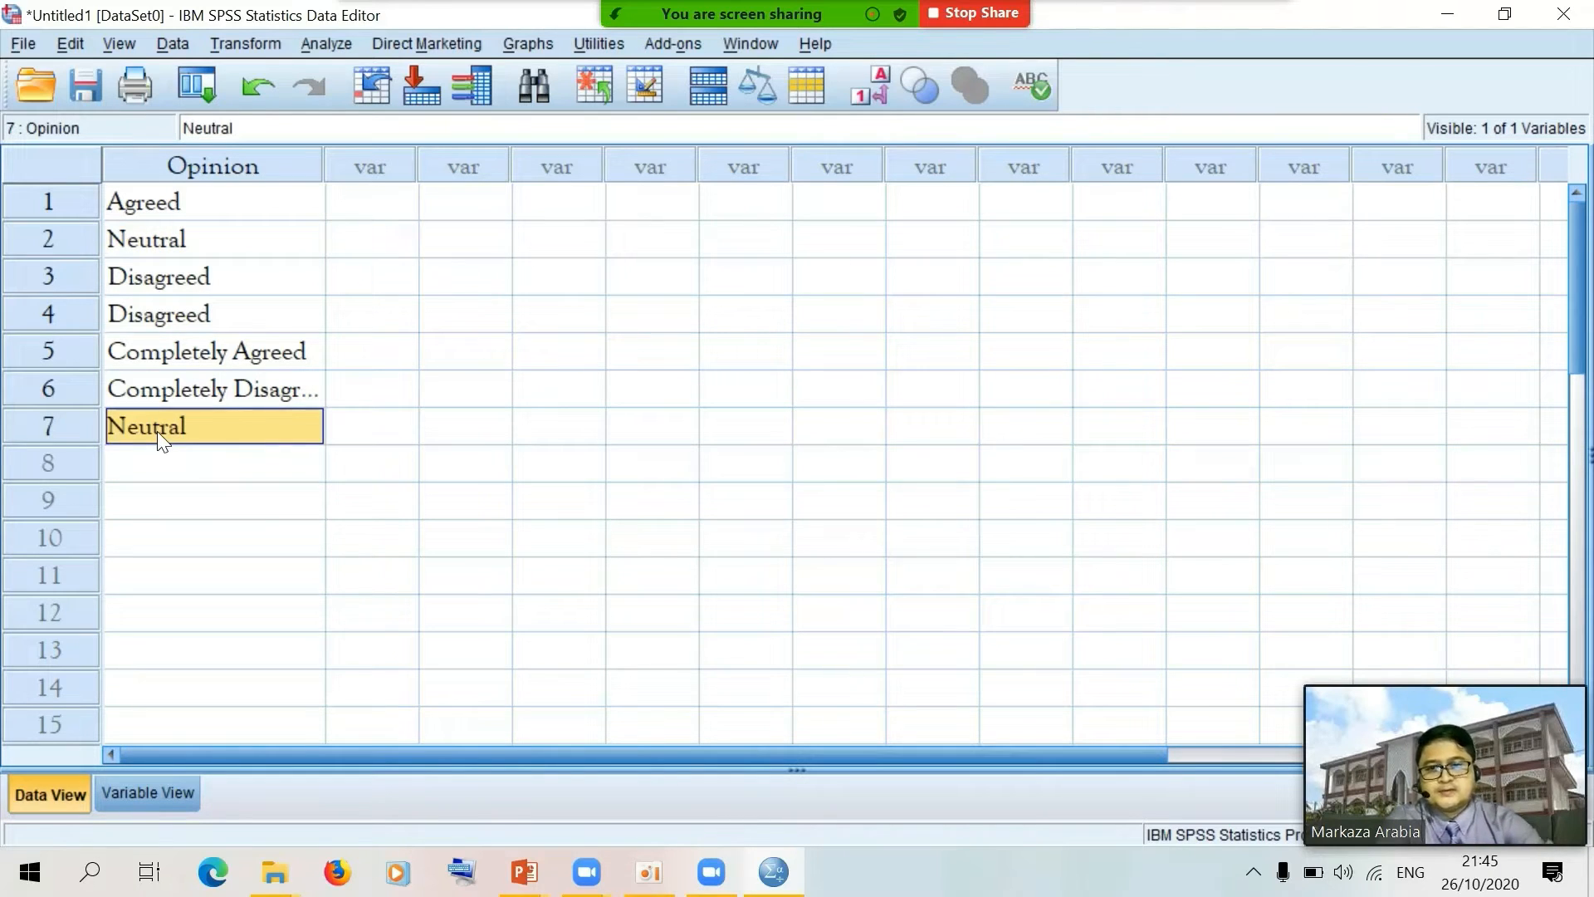
left_click(202, 465)
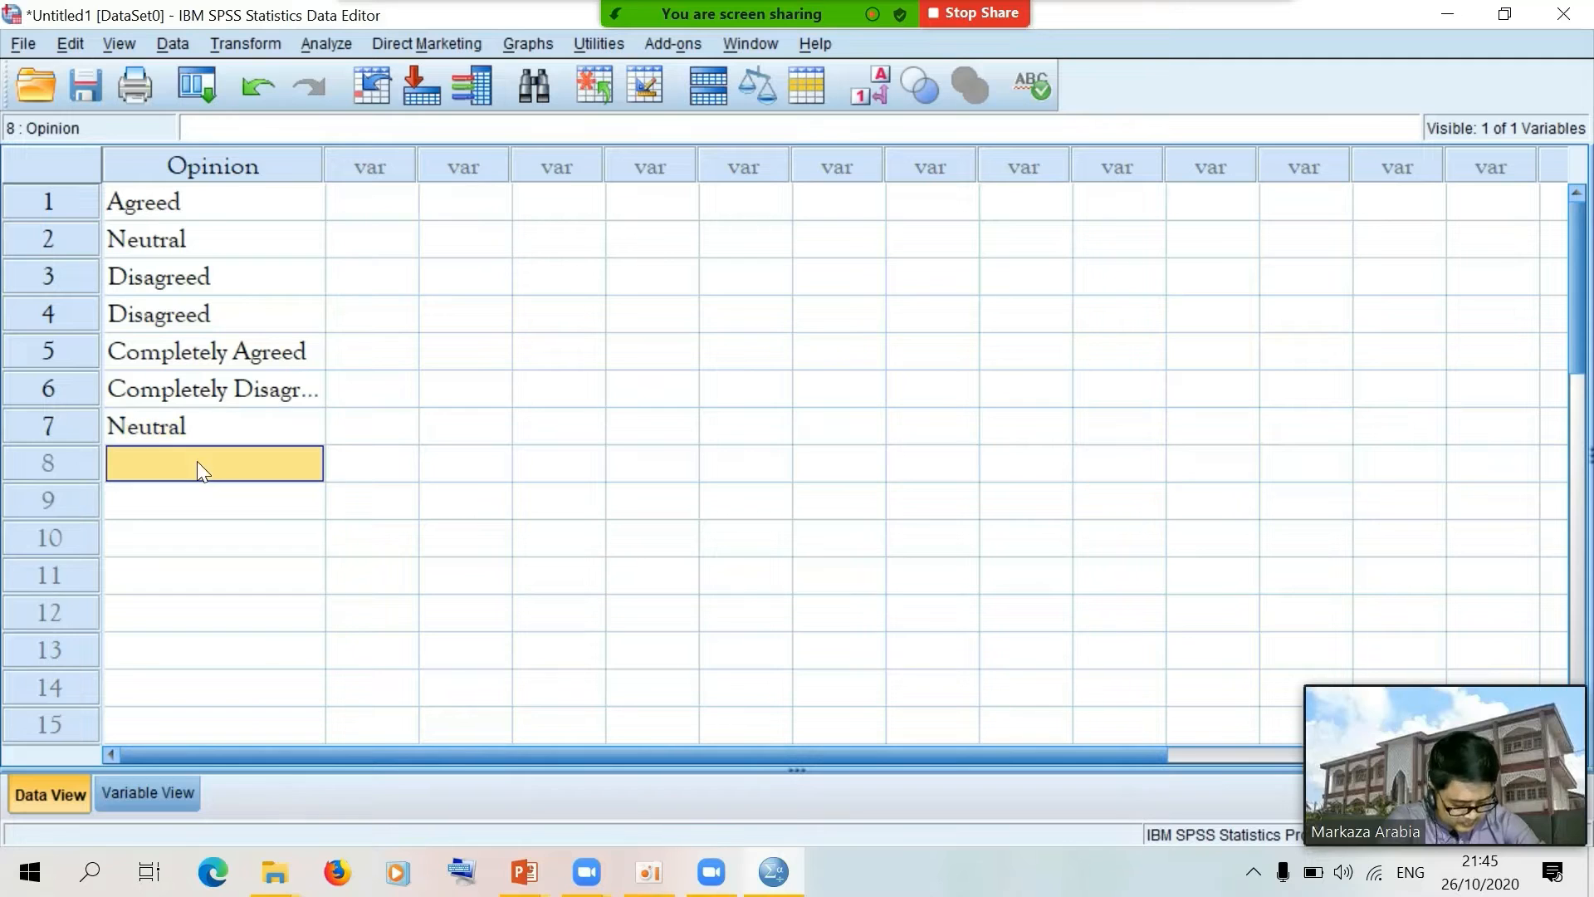
type("Neutral")
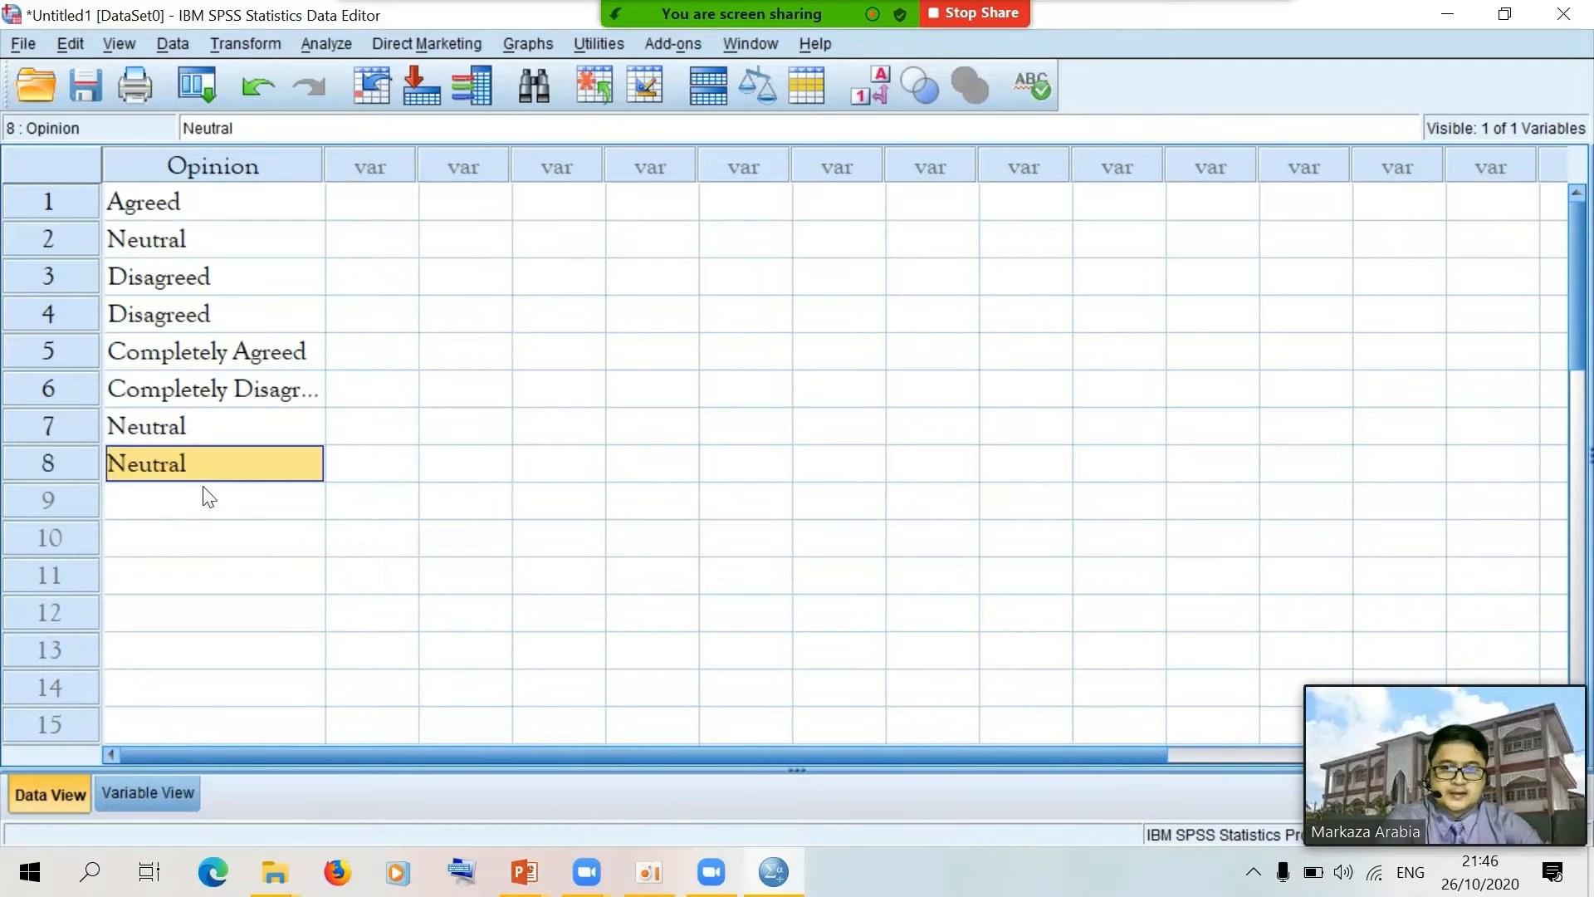
Copy the Disagreed response from case 3 into cases 9 and 10, and widen the Opinion column to fit Completely Disagreed
left_click(203, 510)
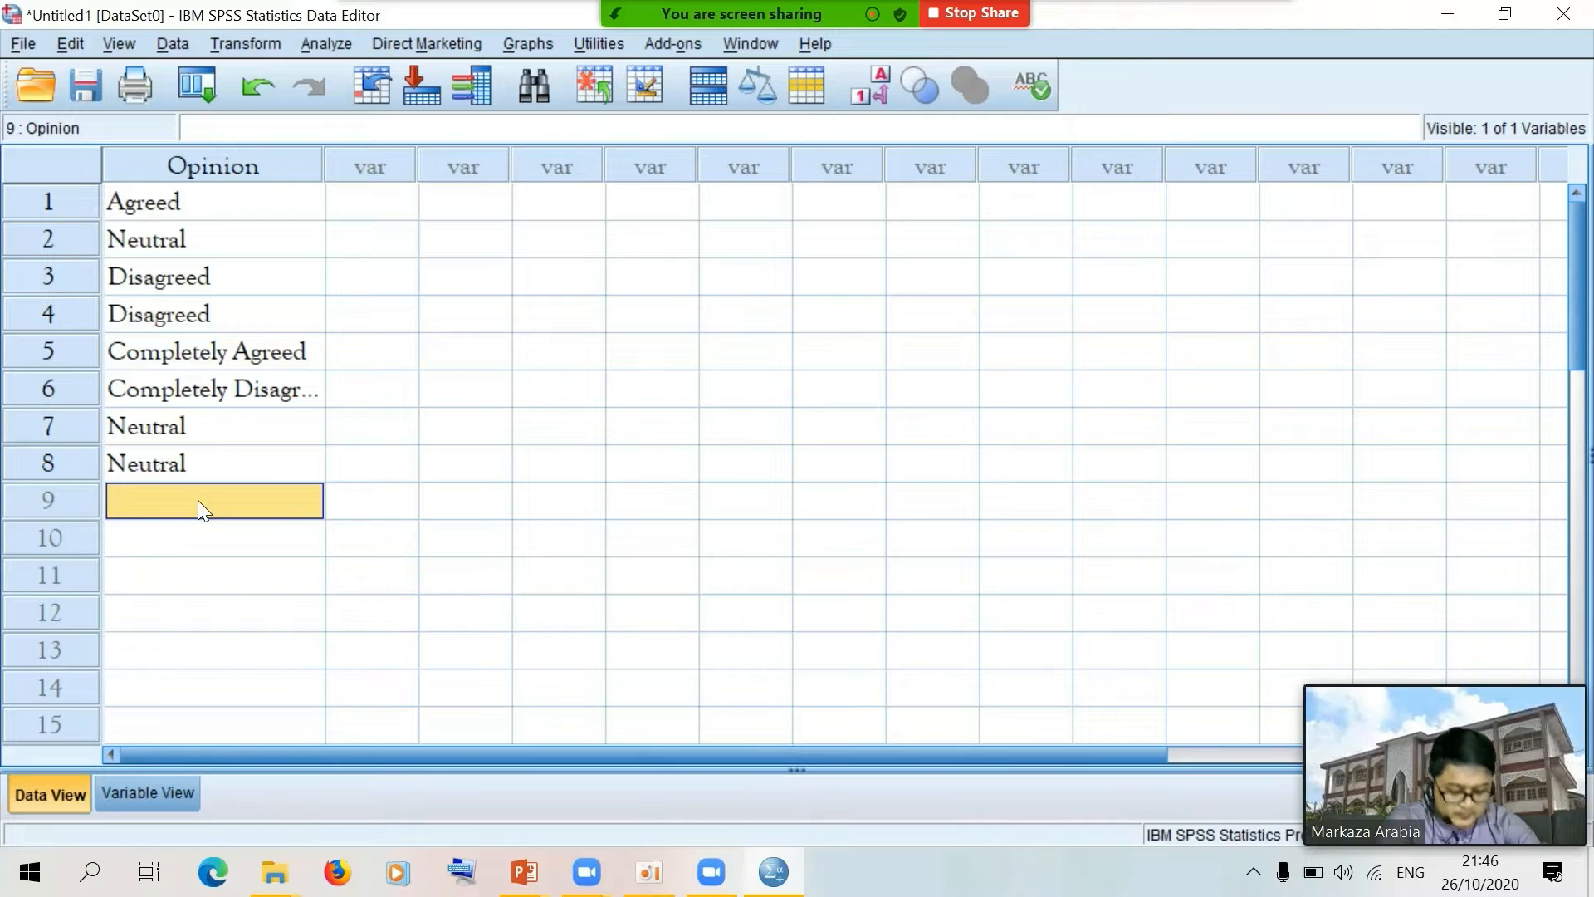
left_click(222, 283)
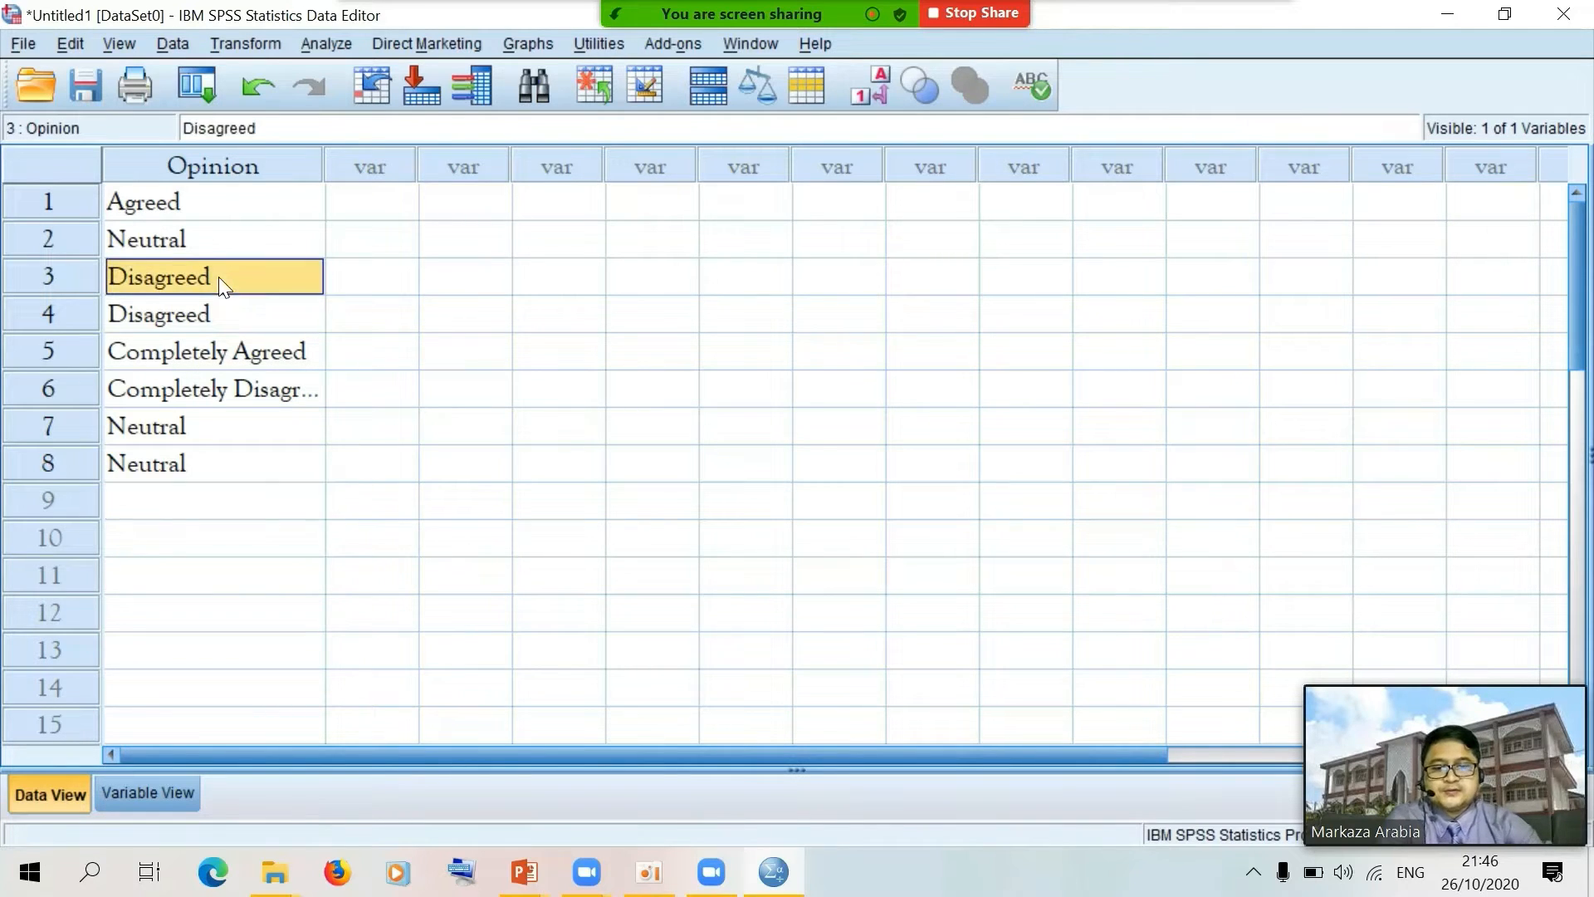
left_click(219, 511)
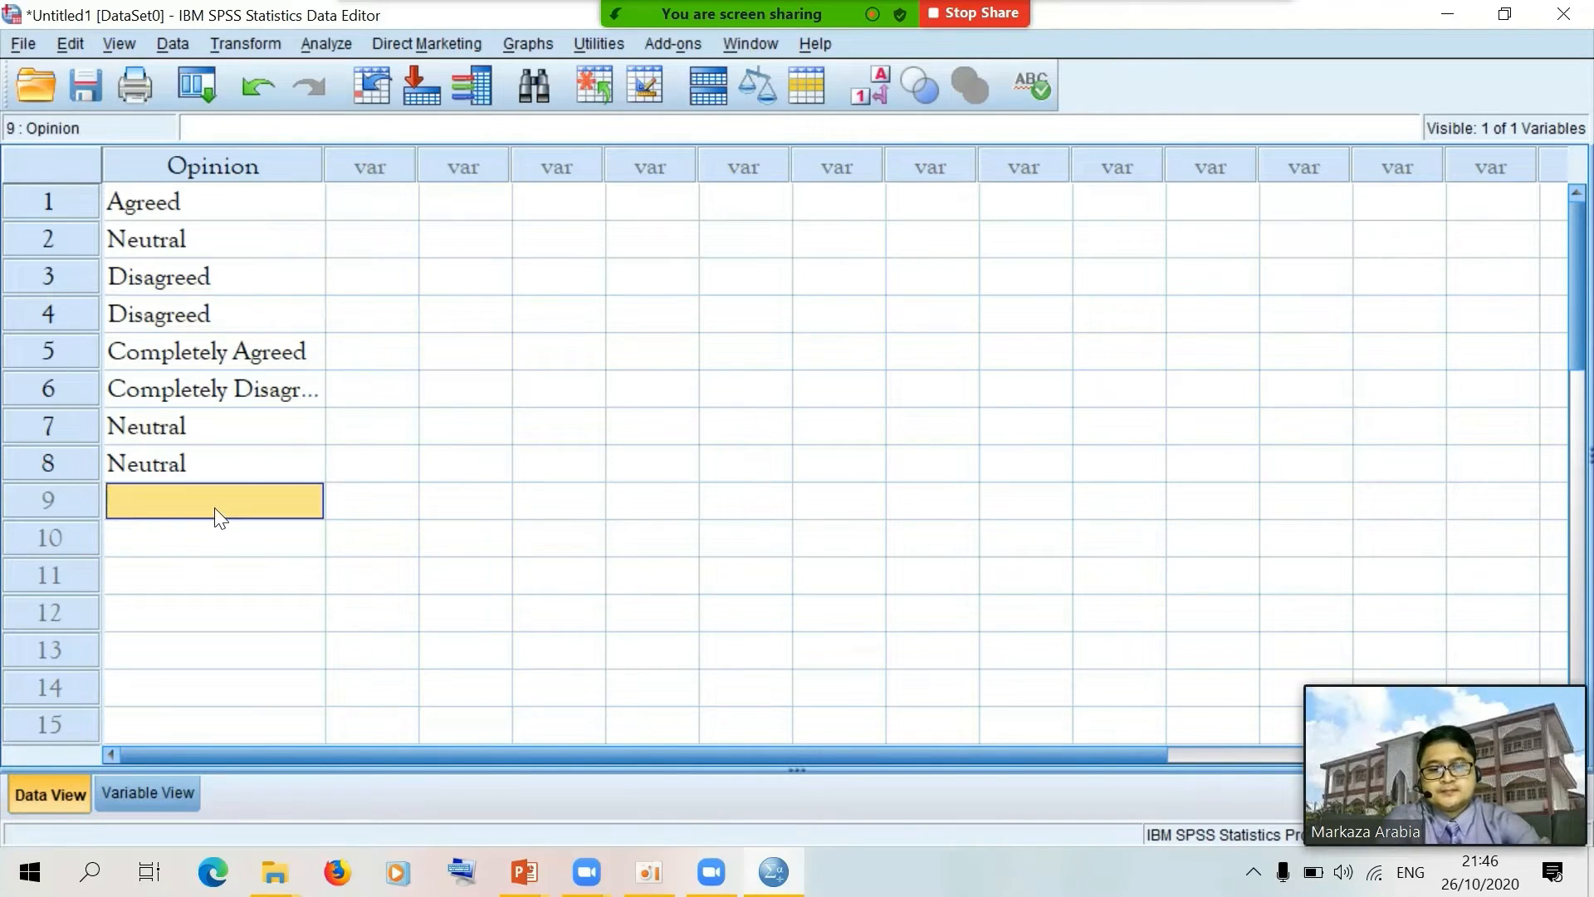
type("Disagreed")
left_click(213, 536)
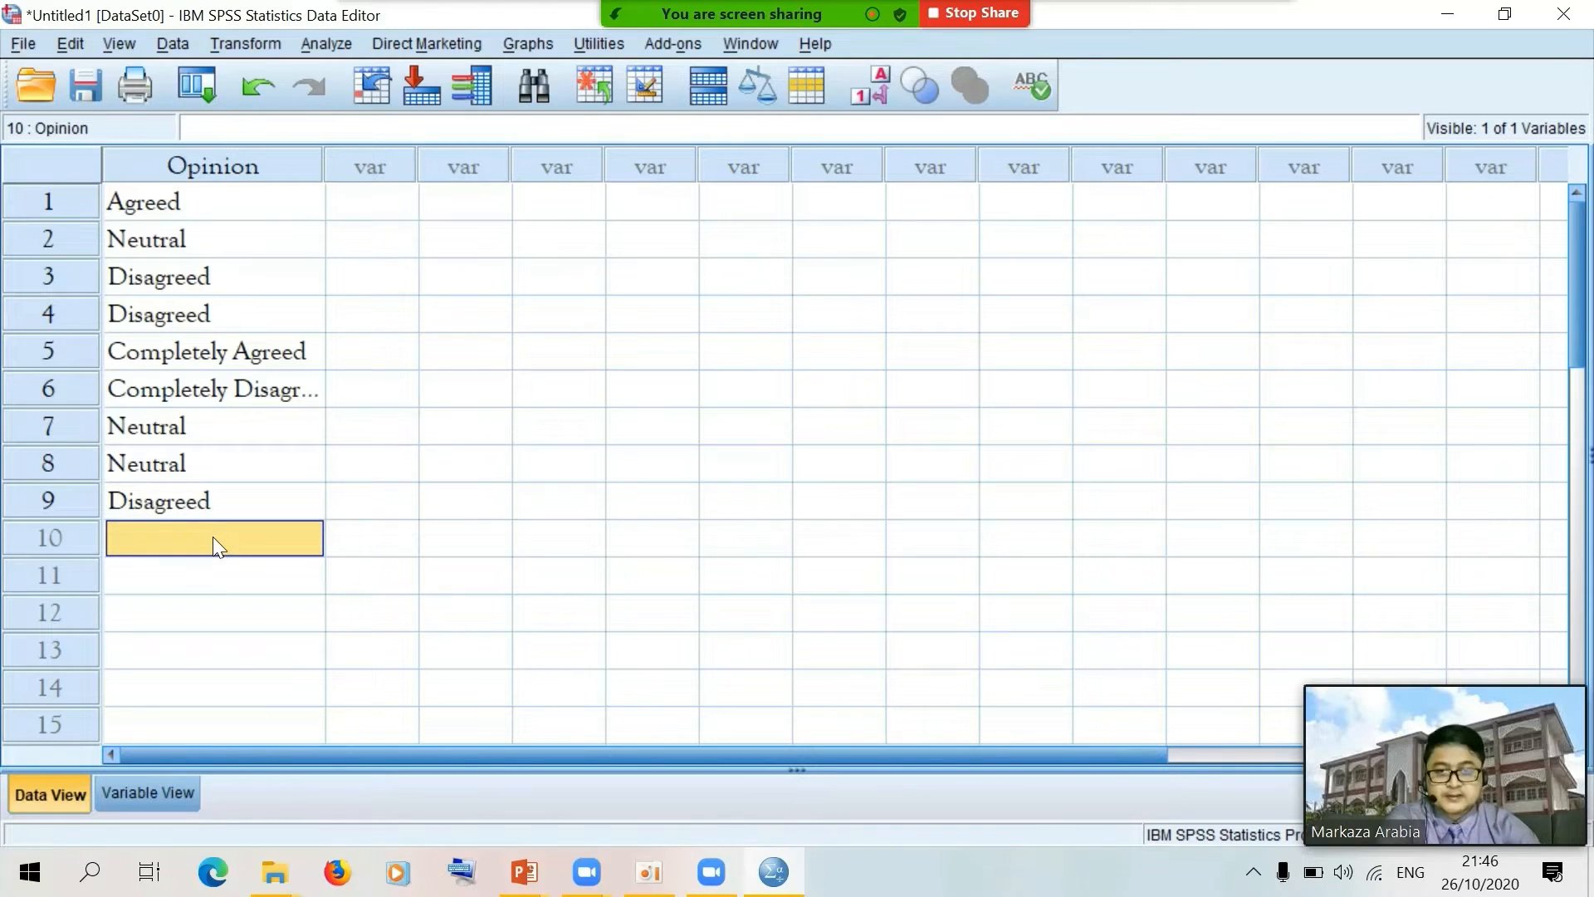
type("Disagreed")
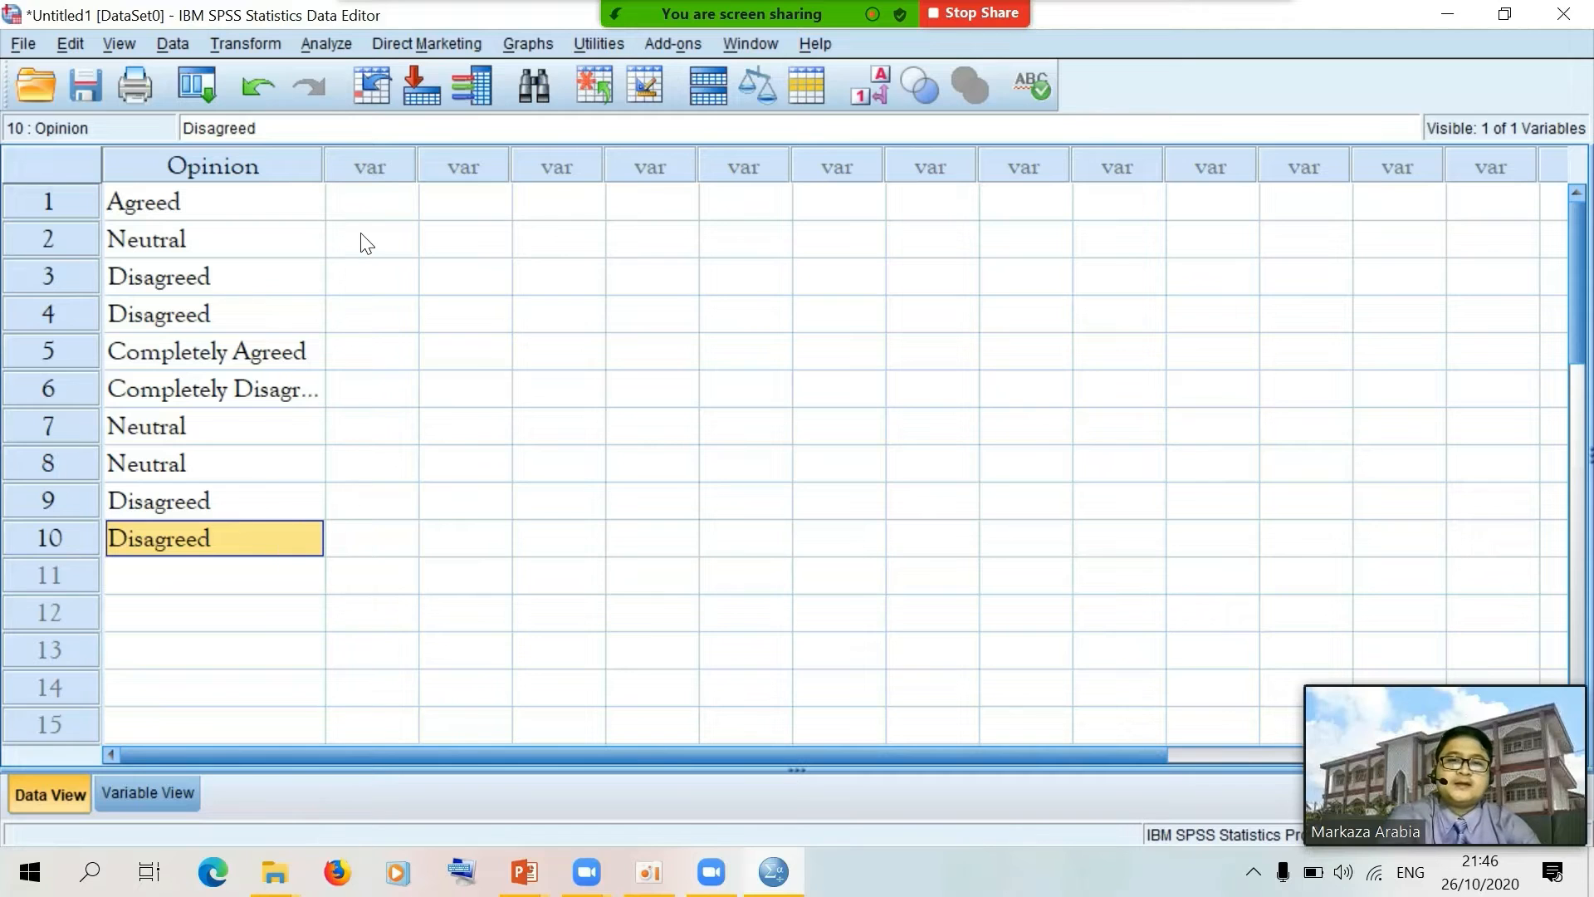
left_click_drag(324, 165, 359, 166)
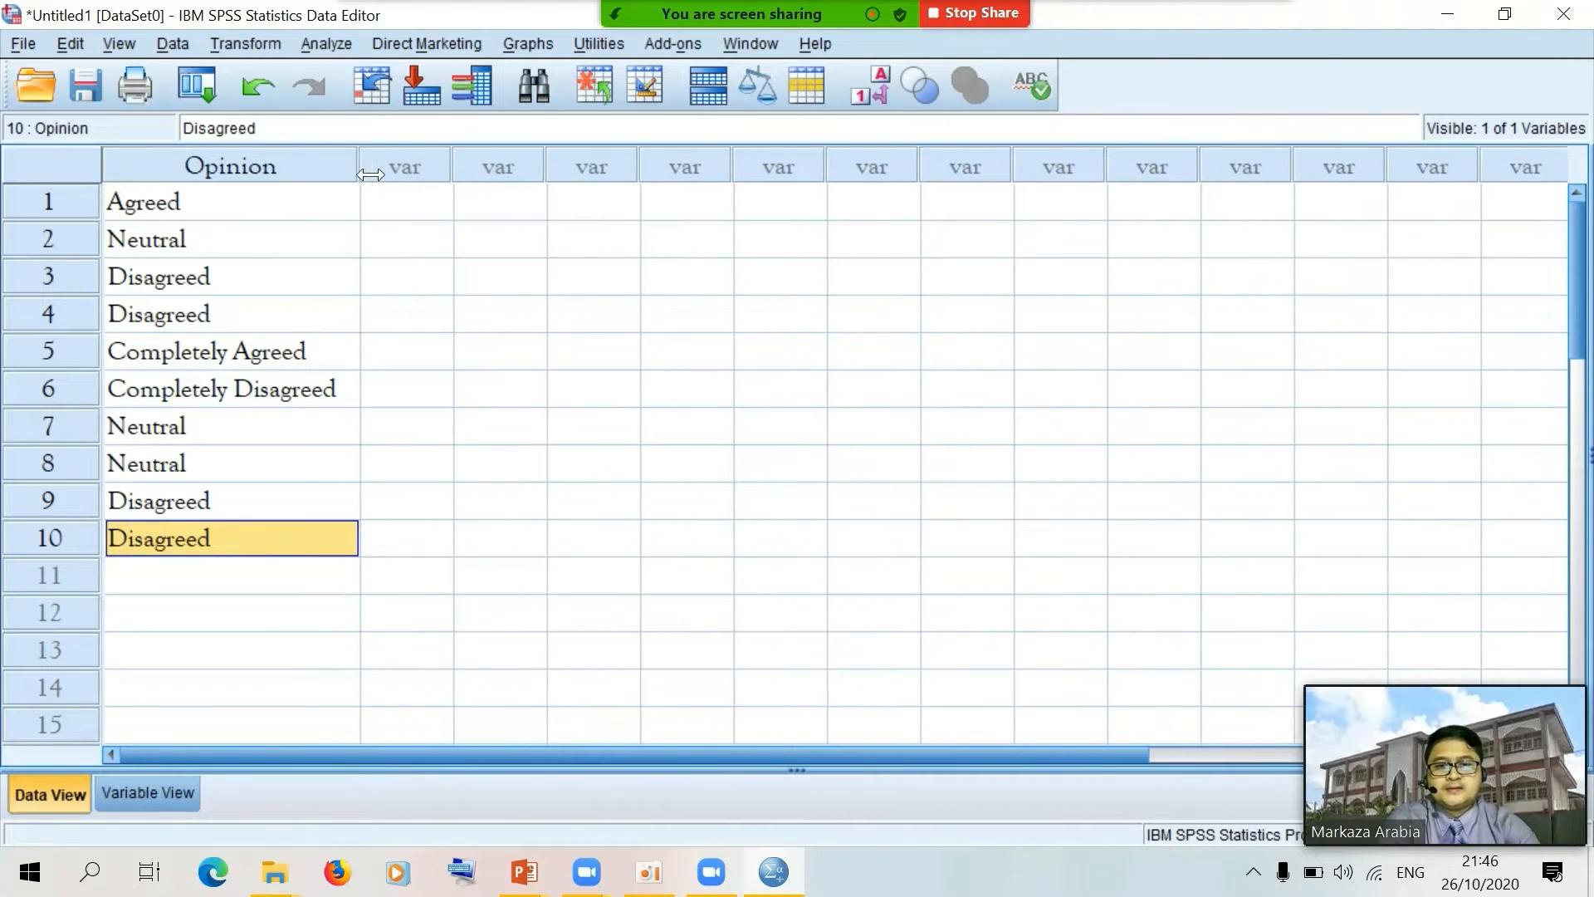
left_click(433, 478)
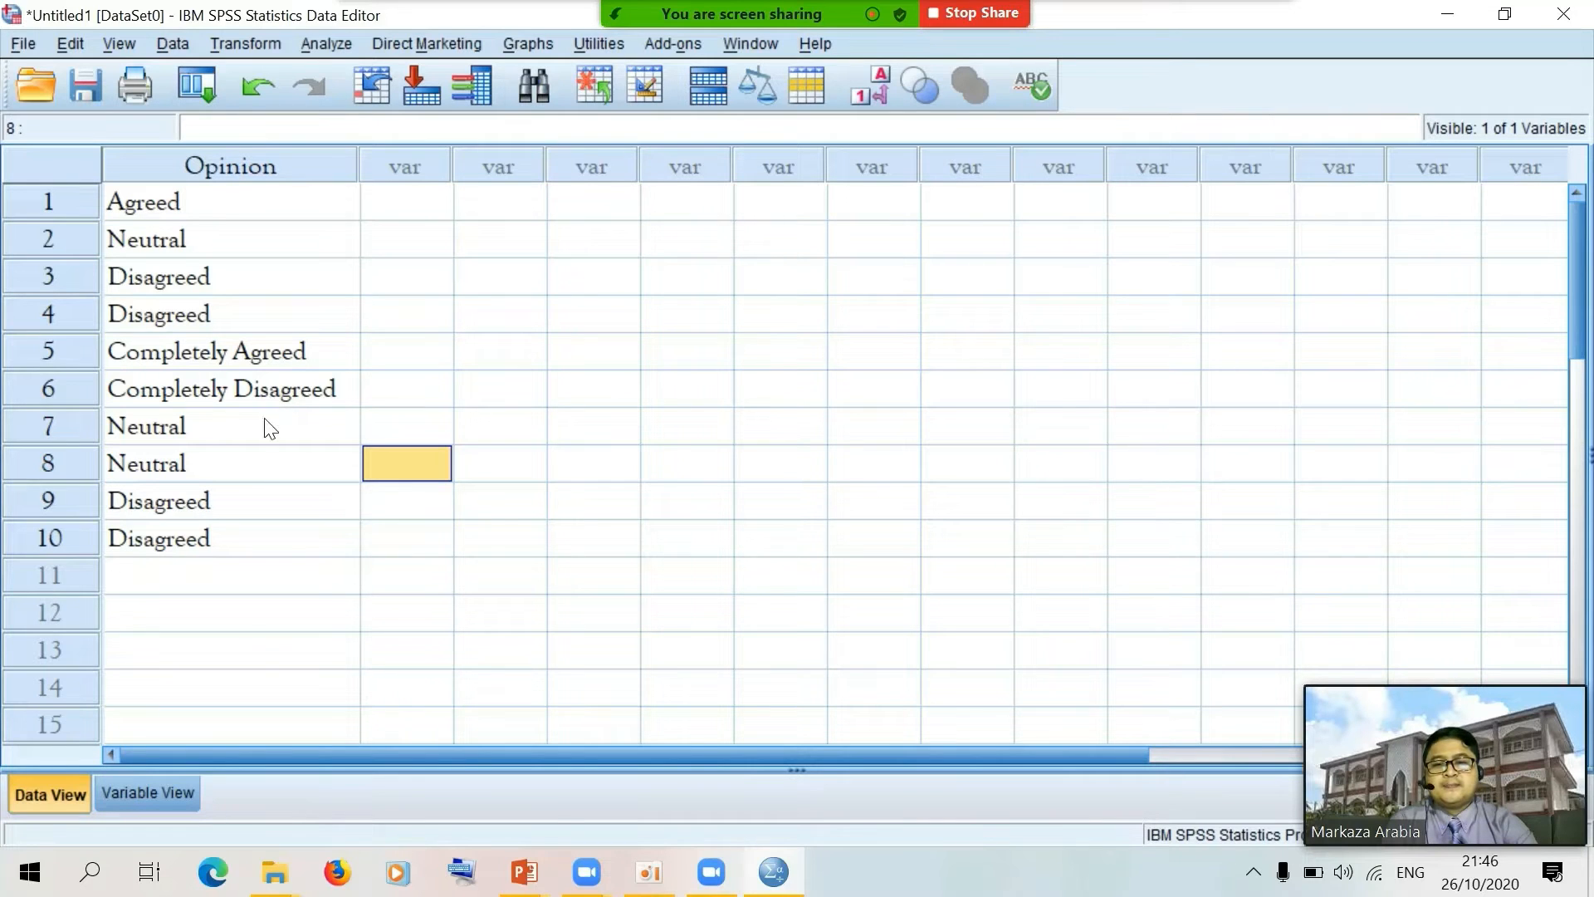
In Variable View, review the Opinion variable's type and character length settings
left_click(181, 790)
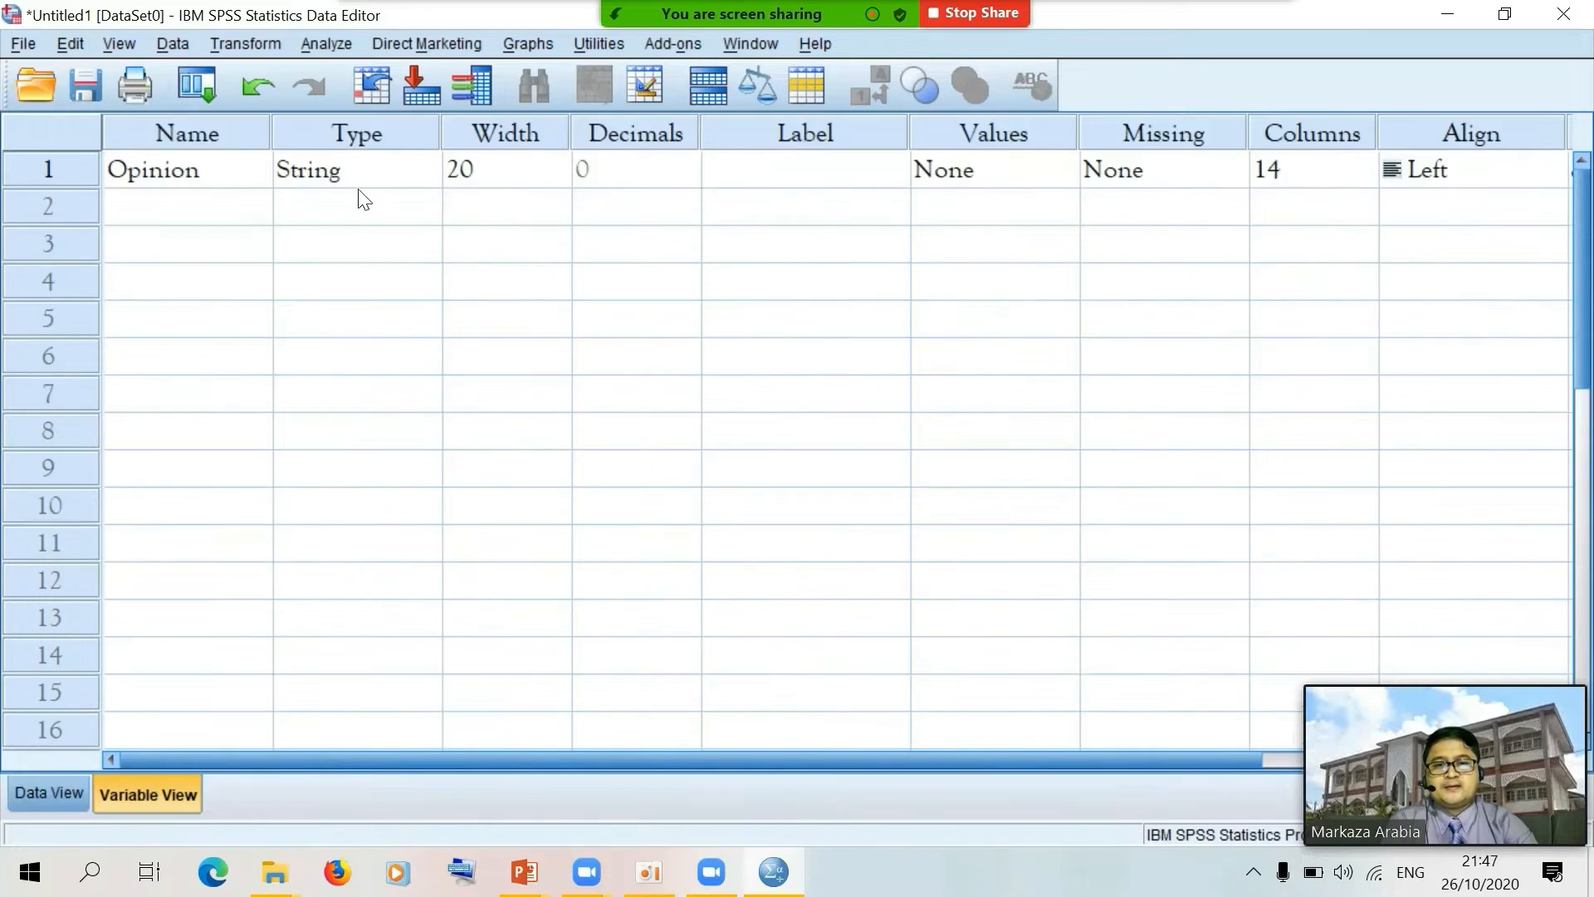
double_click(428, 176)
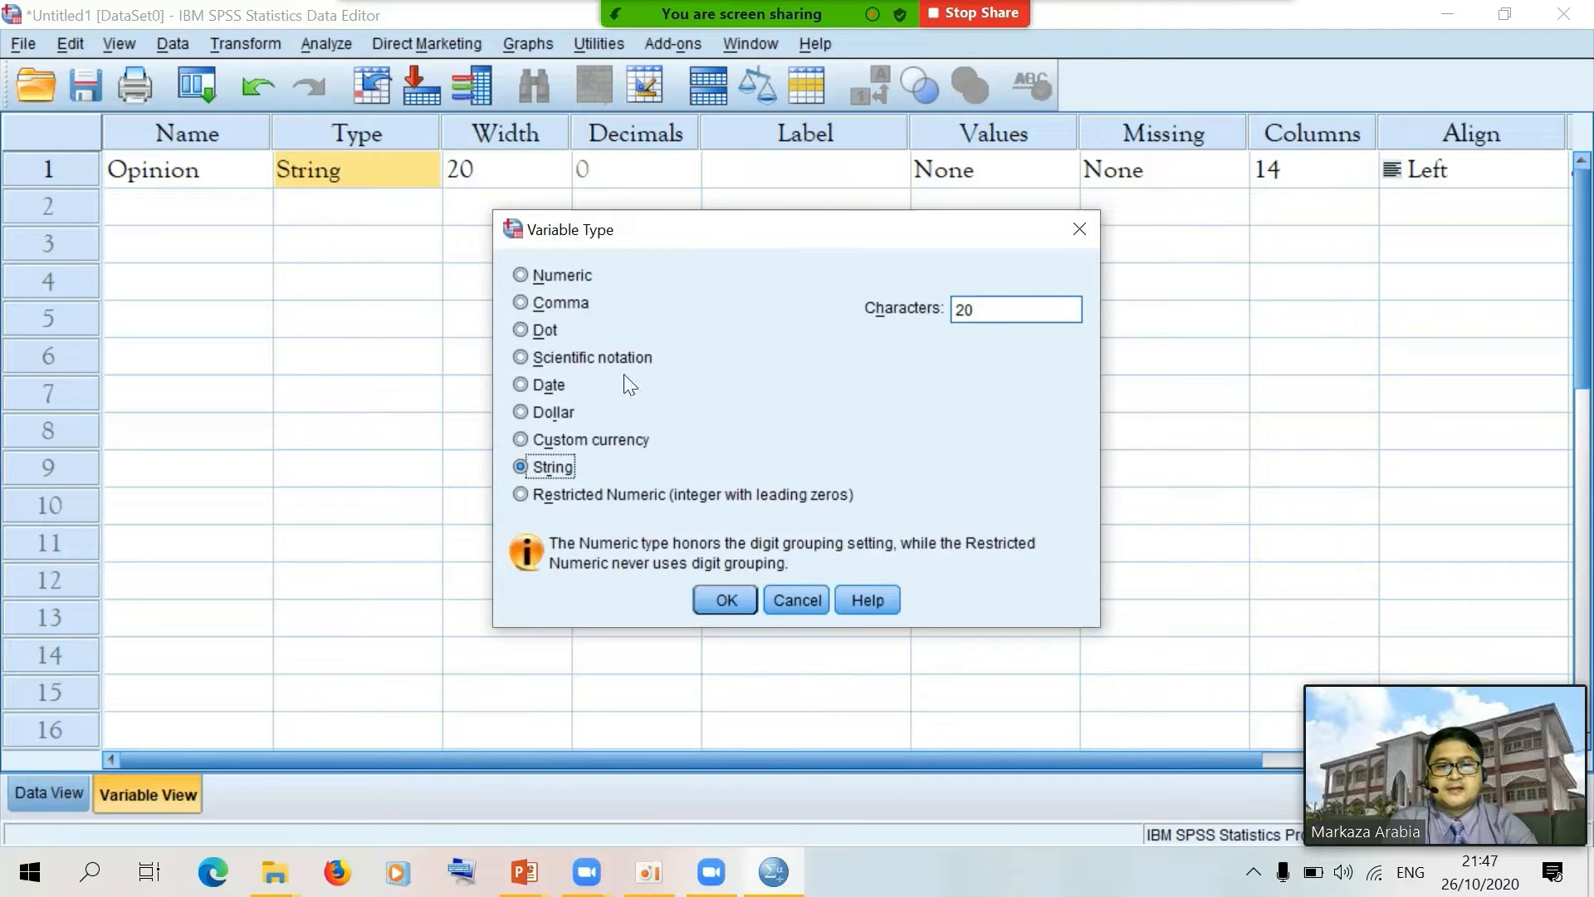
left_click(784, 593)
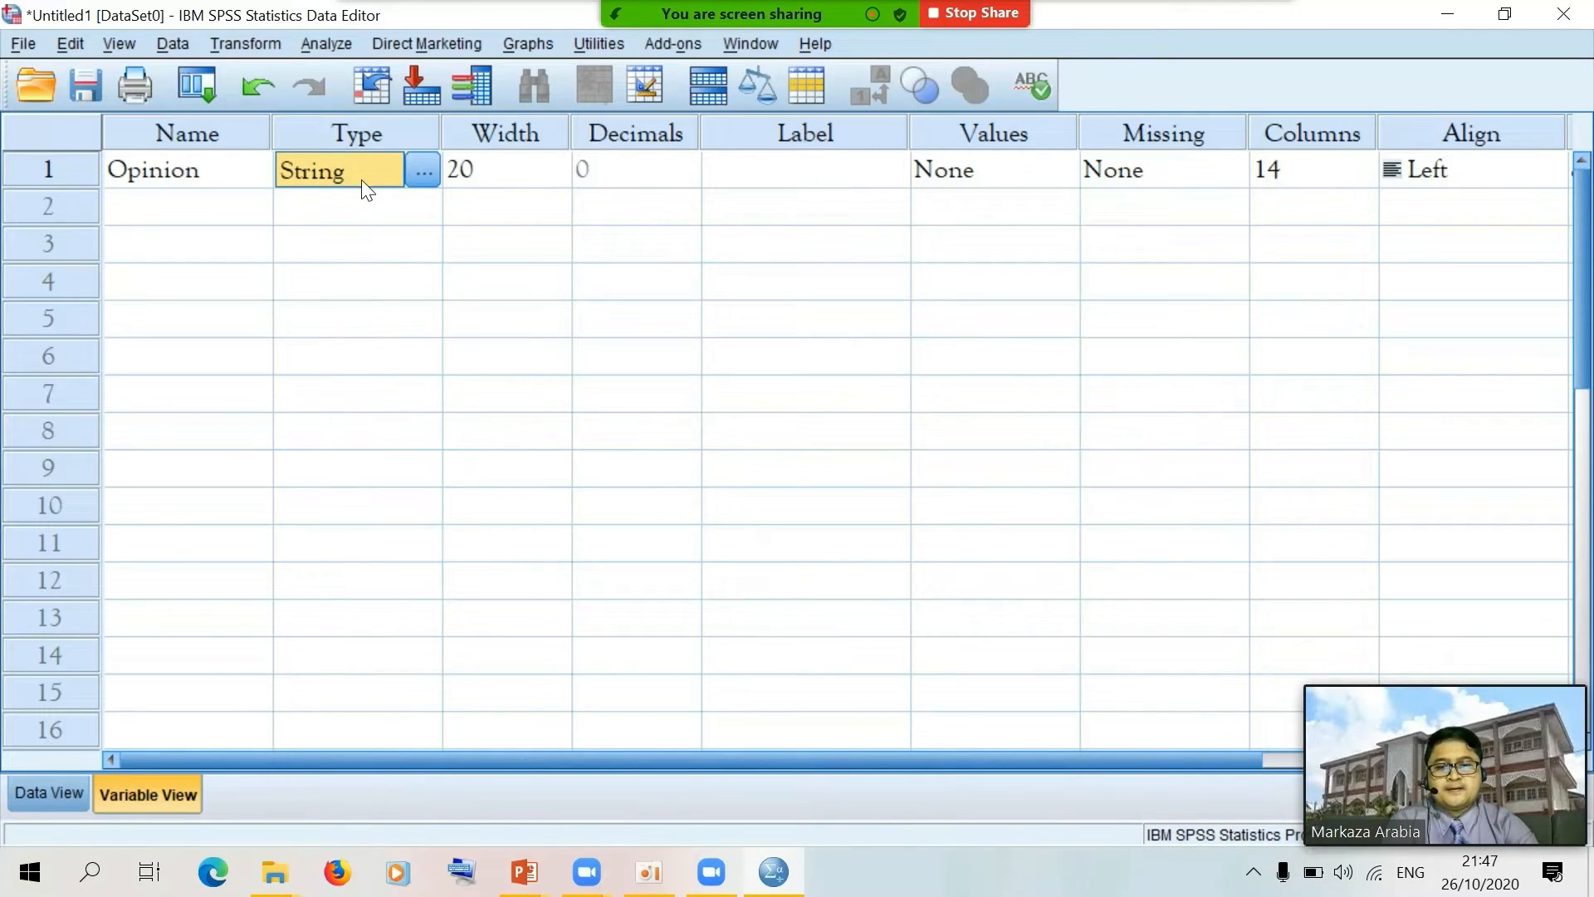
left_click(425, 172)
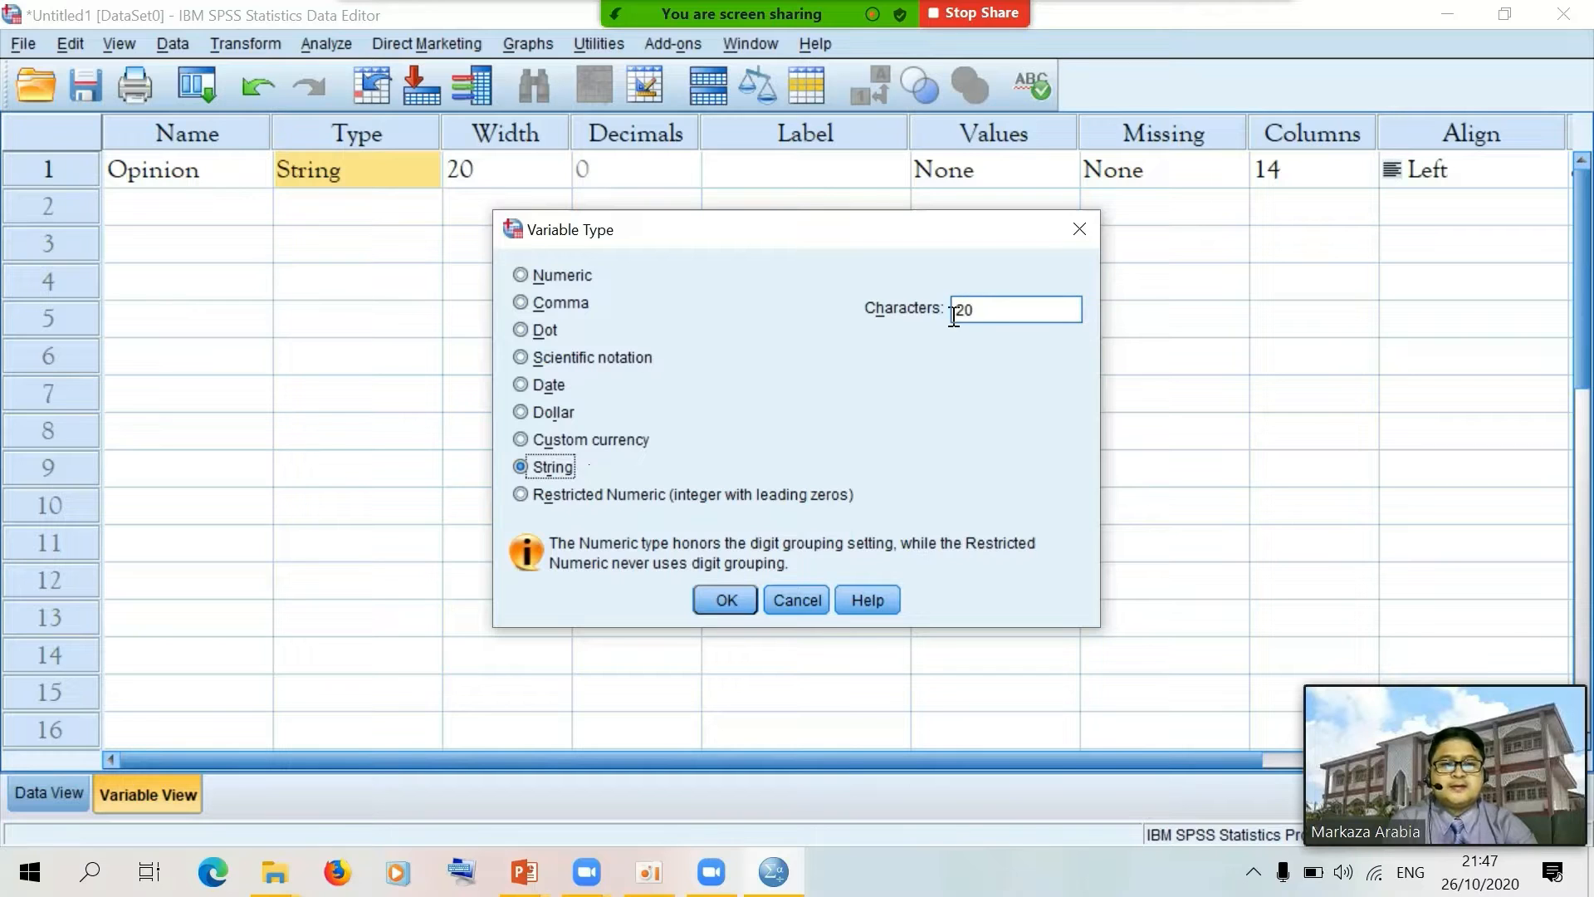
left_click(716, 602)
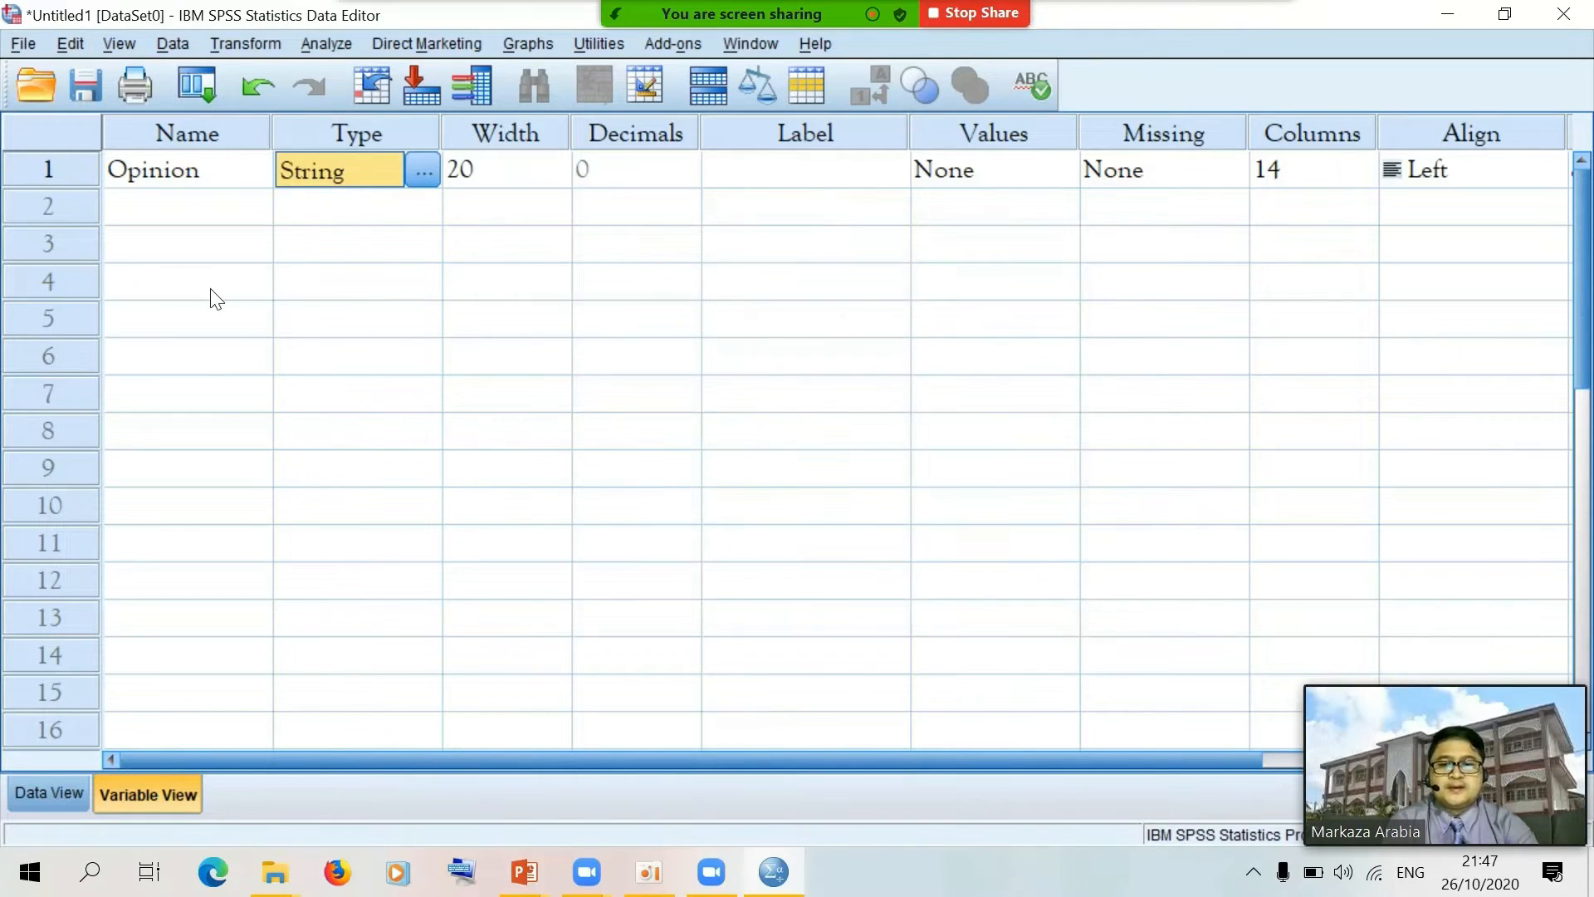
Add a second variable named Gender below Opinion
left_click(158, 211)
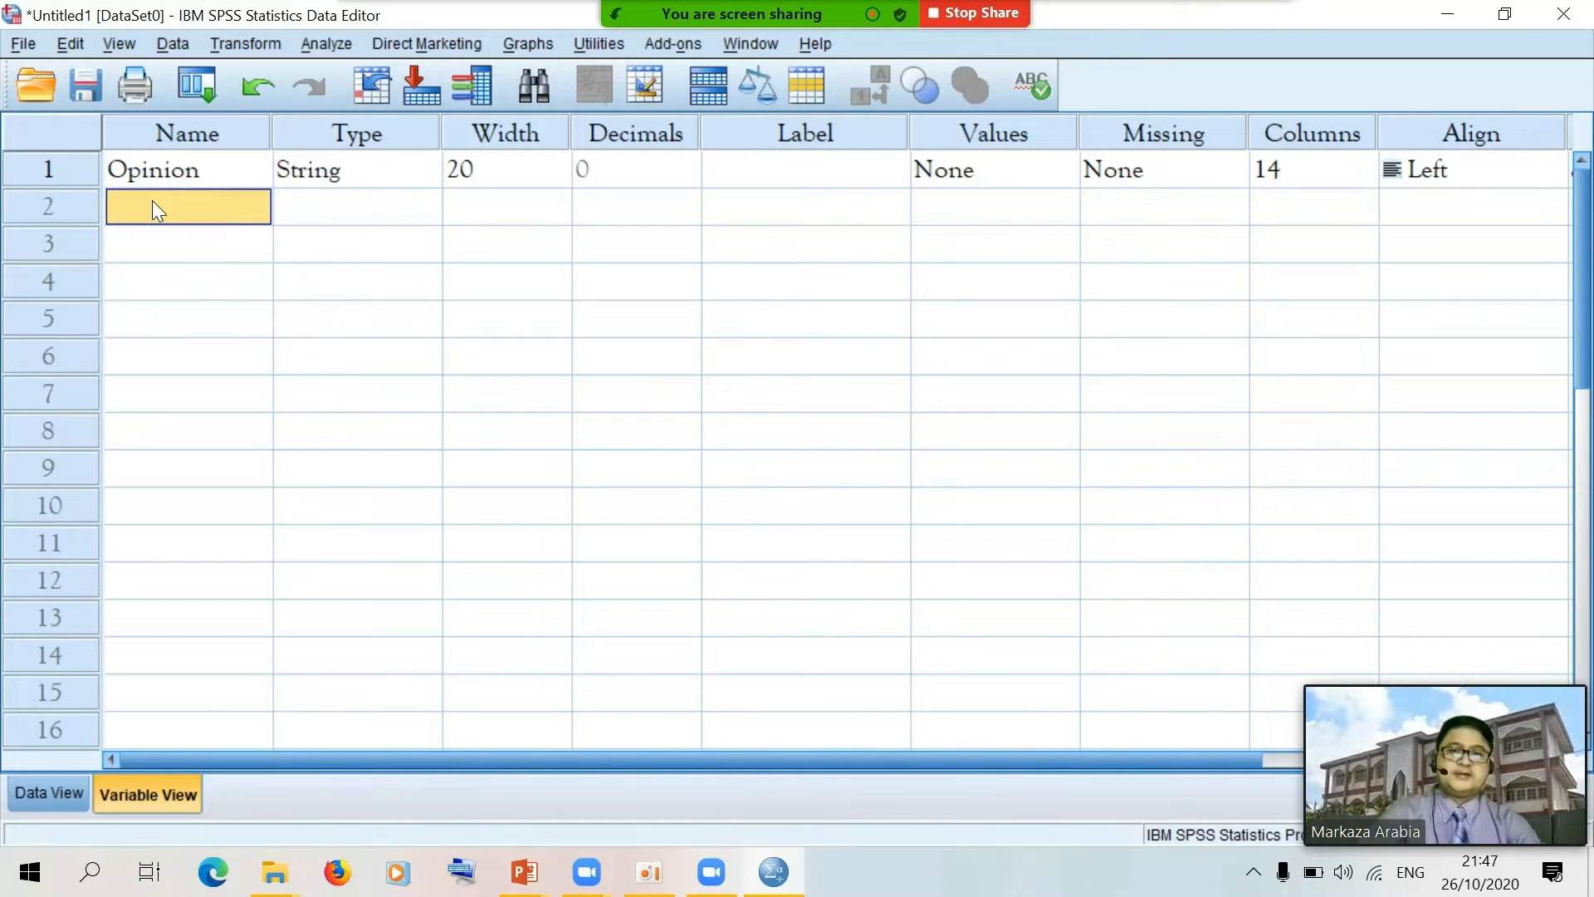
type("Gende")
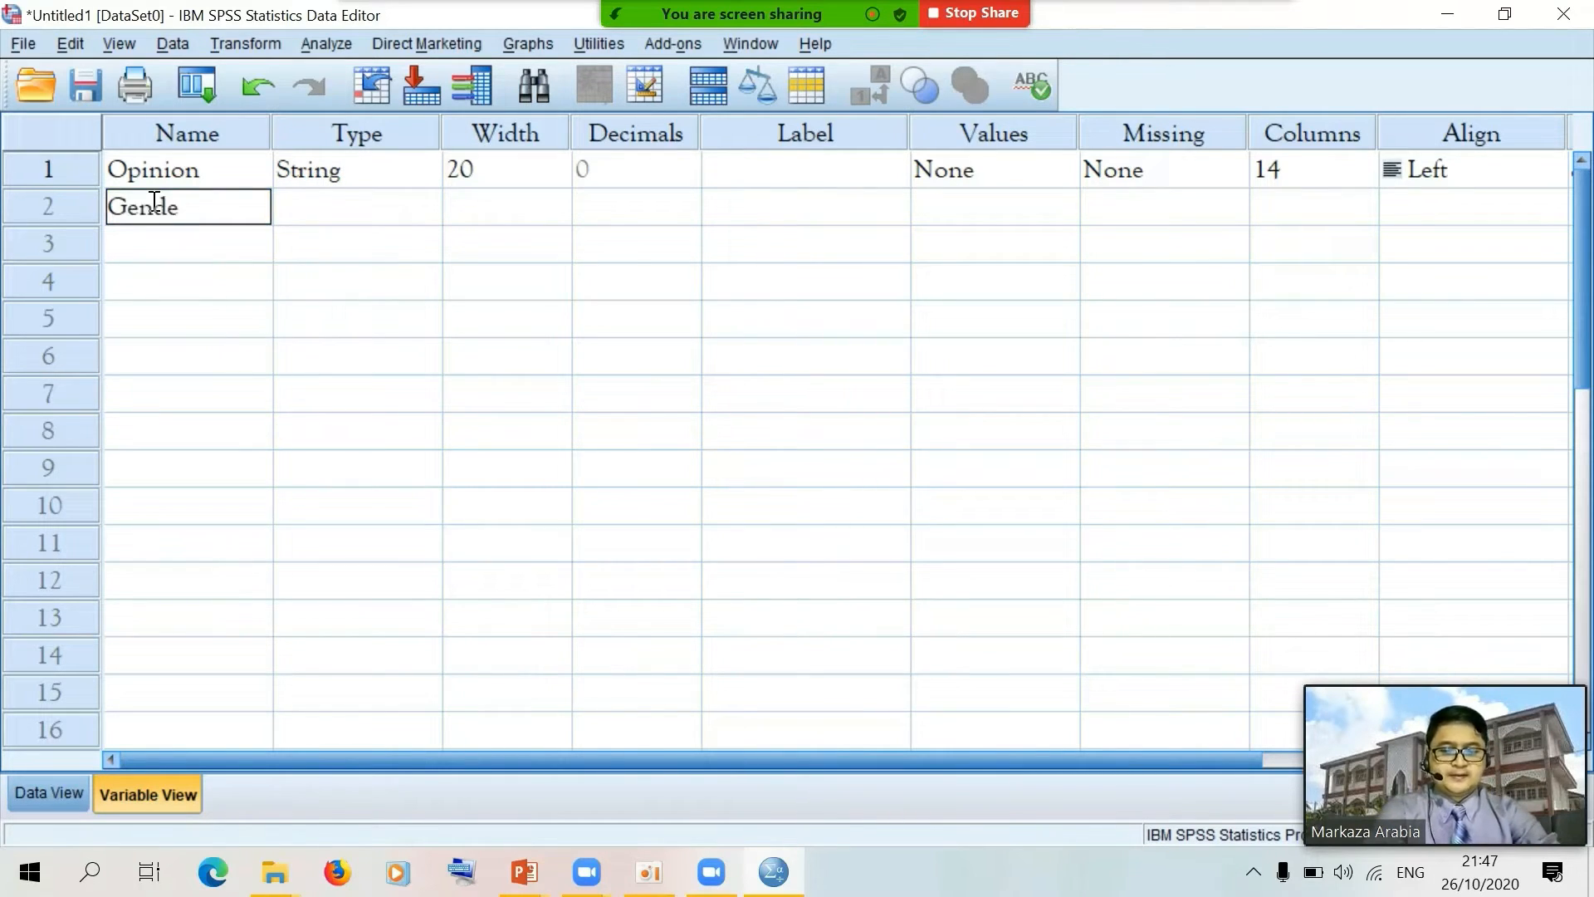
type("r")
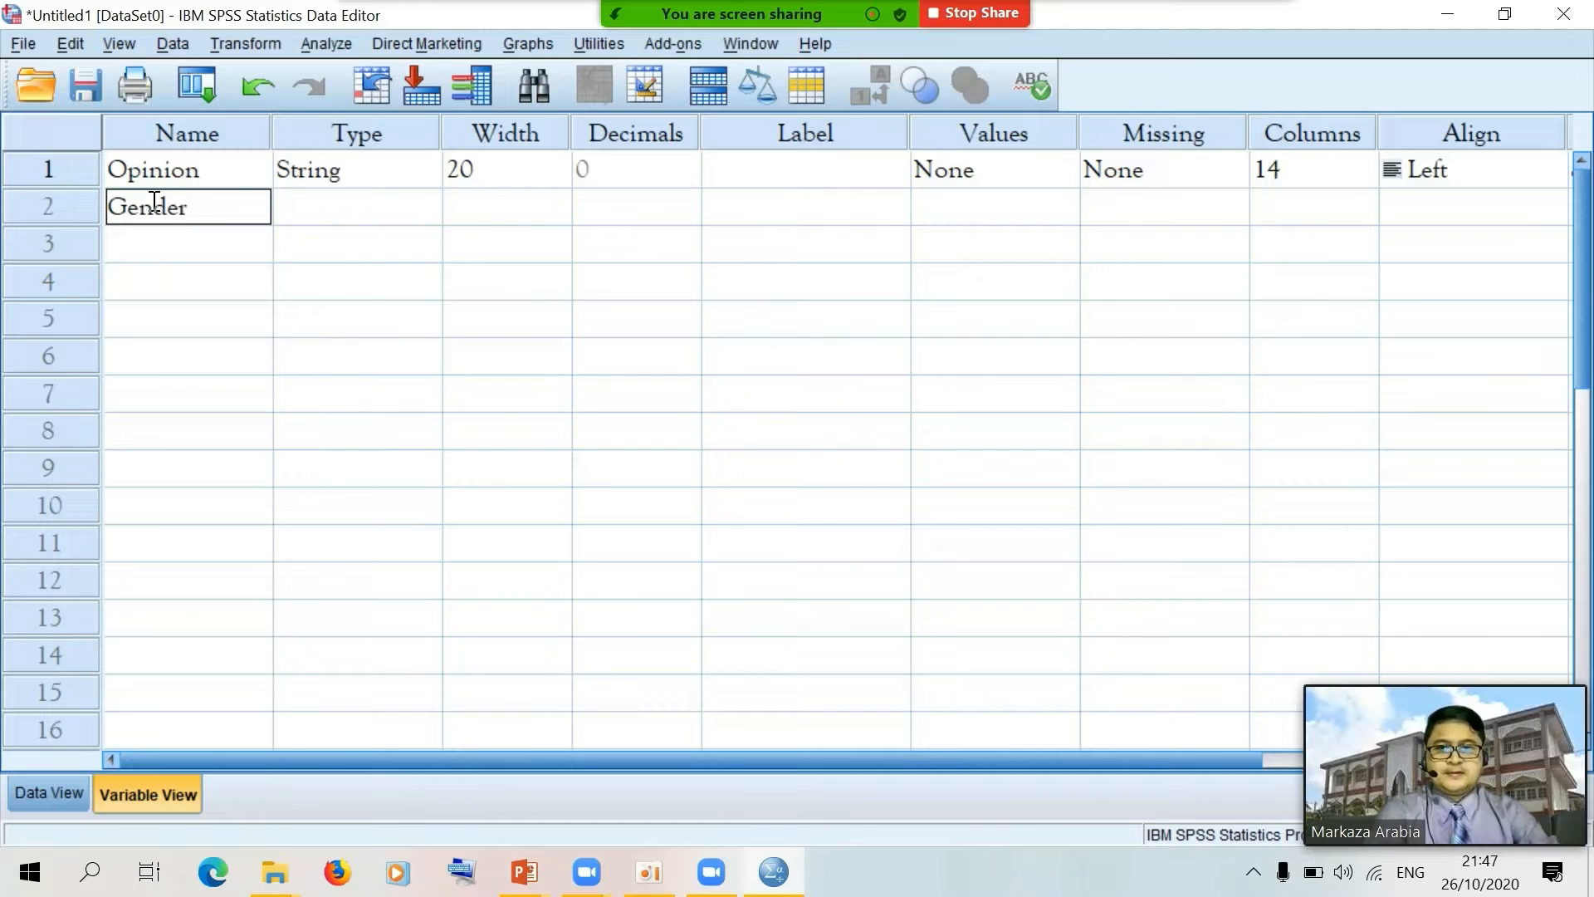
Set the Gender variable's type to String with a length of 20 characters
left_click(324, 214)
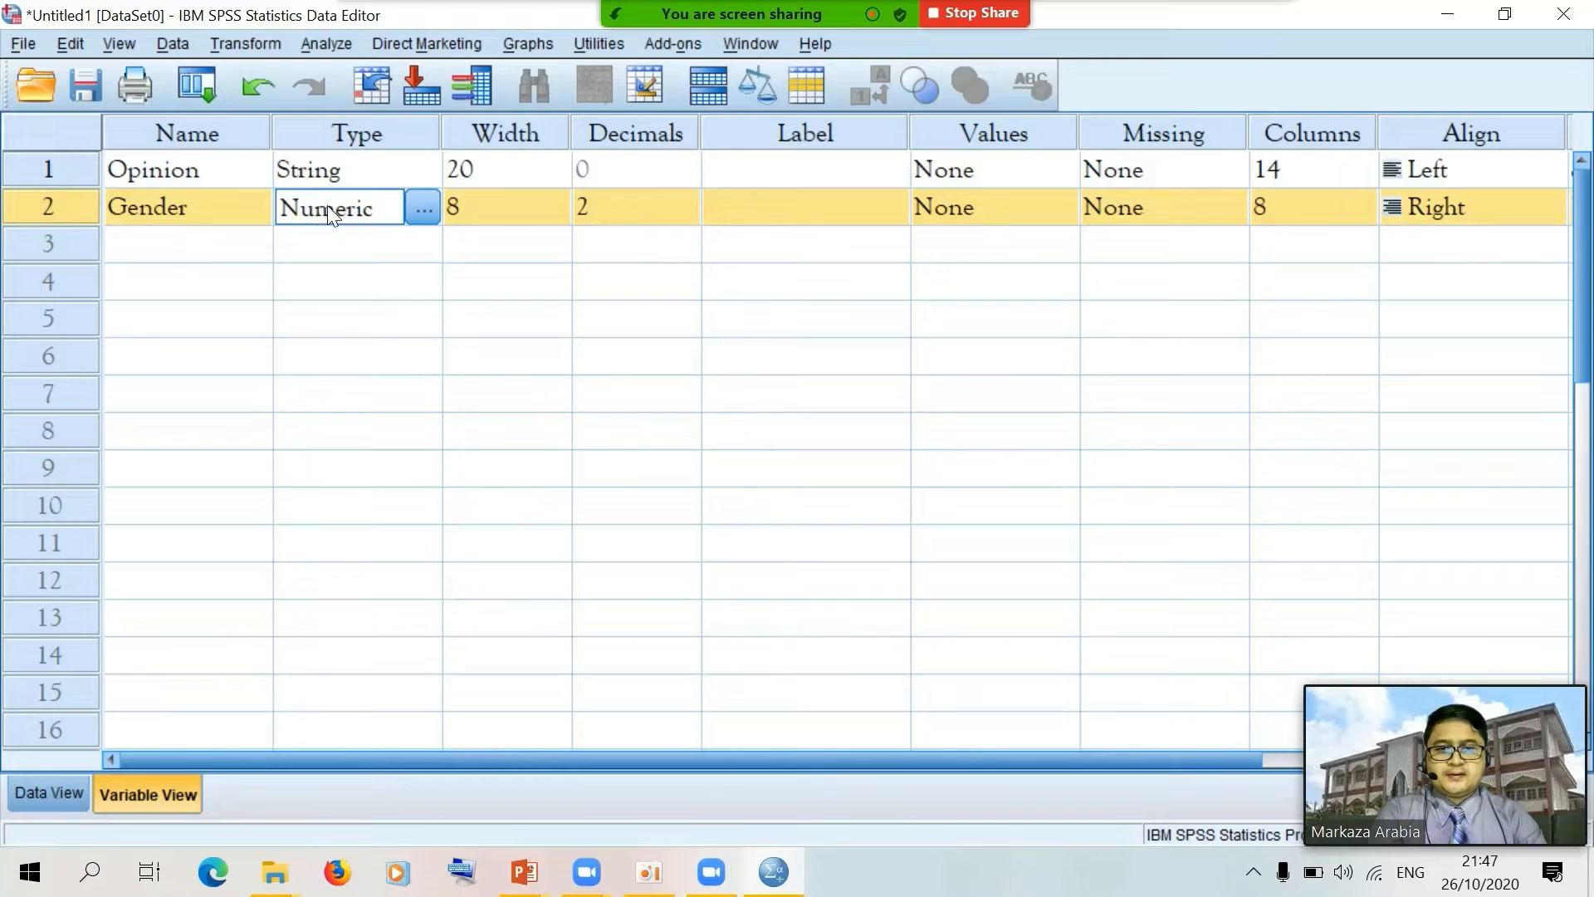
left_click(425, 209)
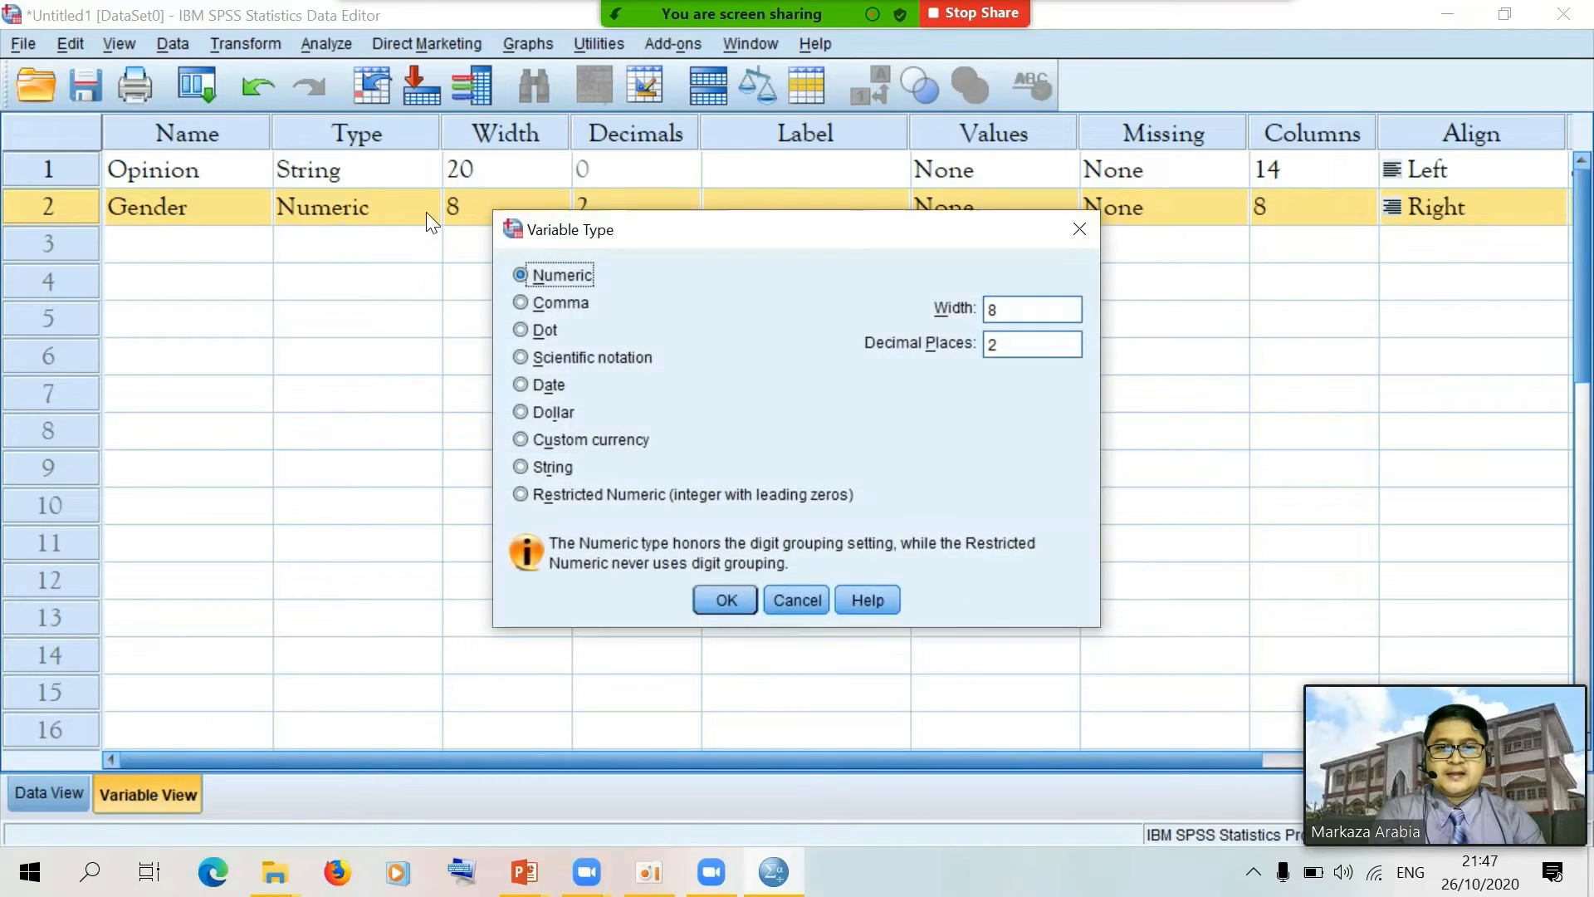
left_click(535, 465)
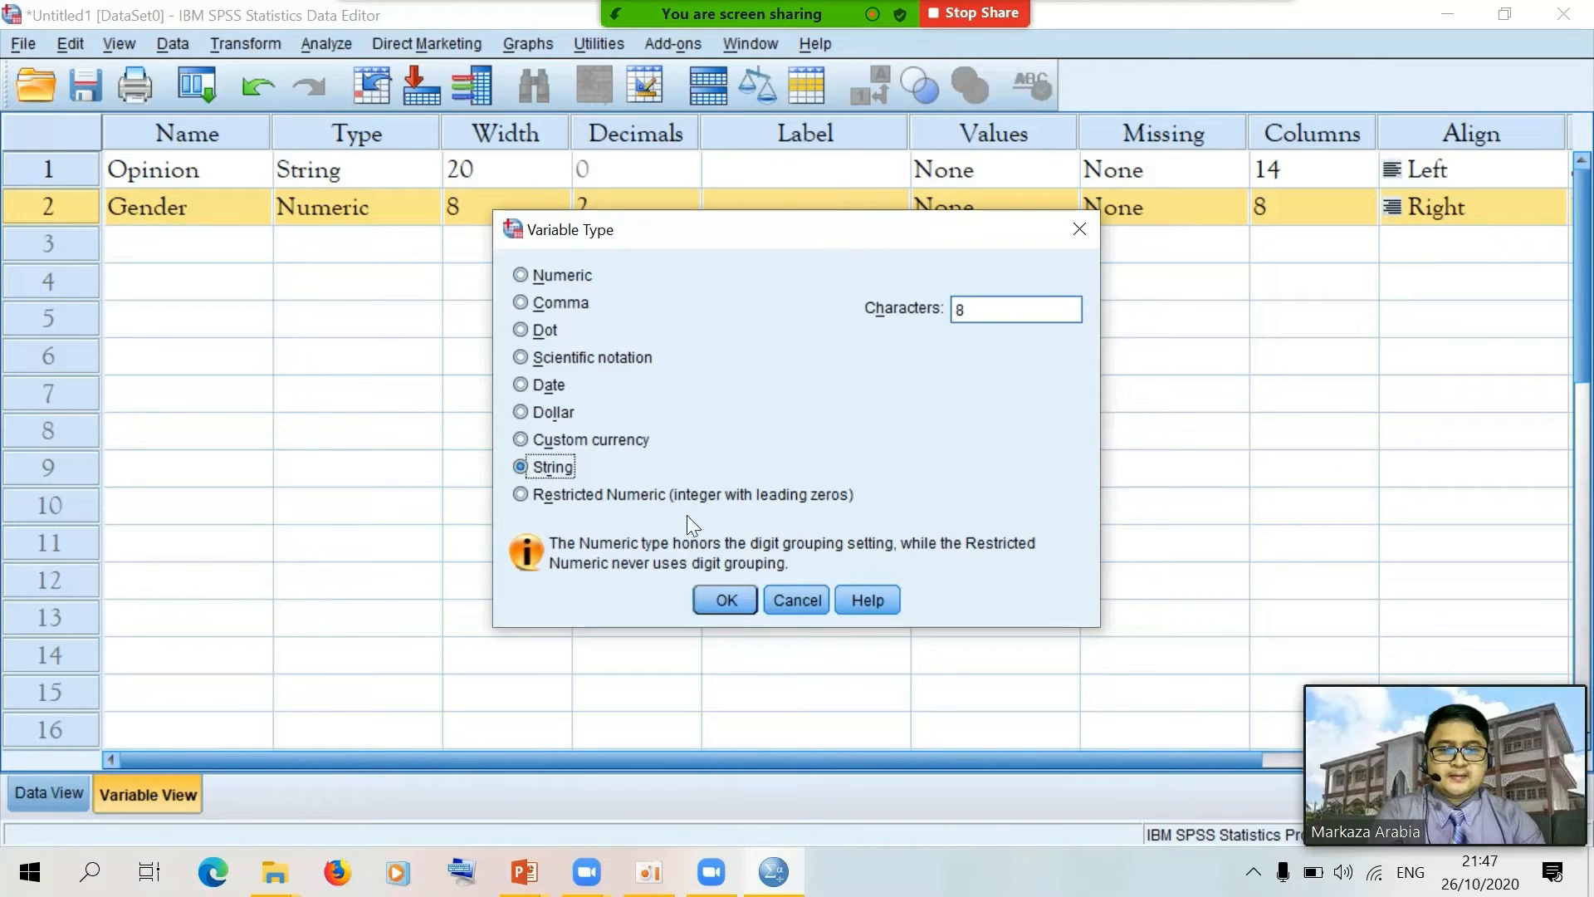
left_click_drag(973, 314, 955, 315)
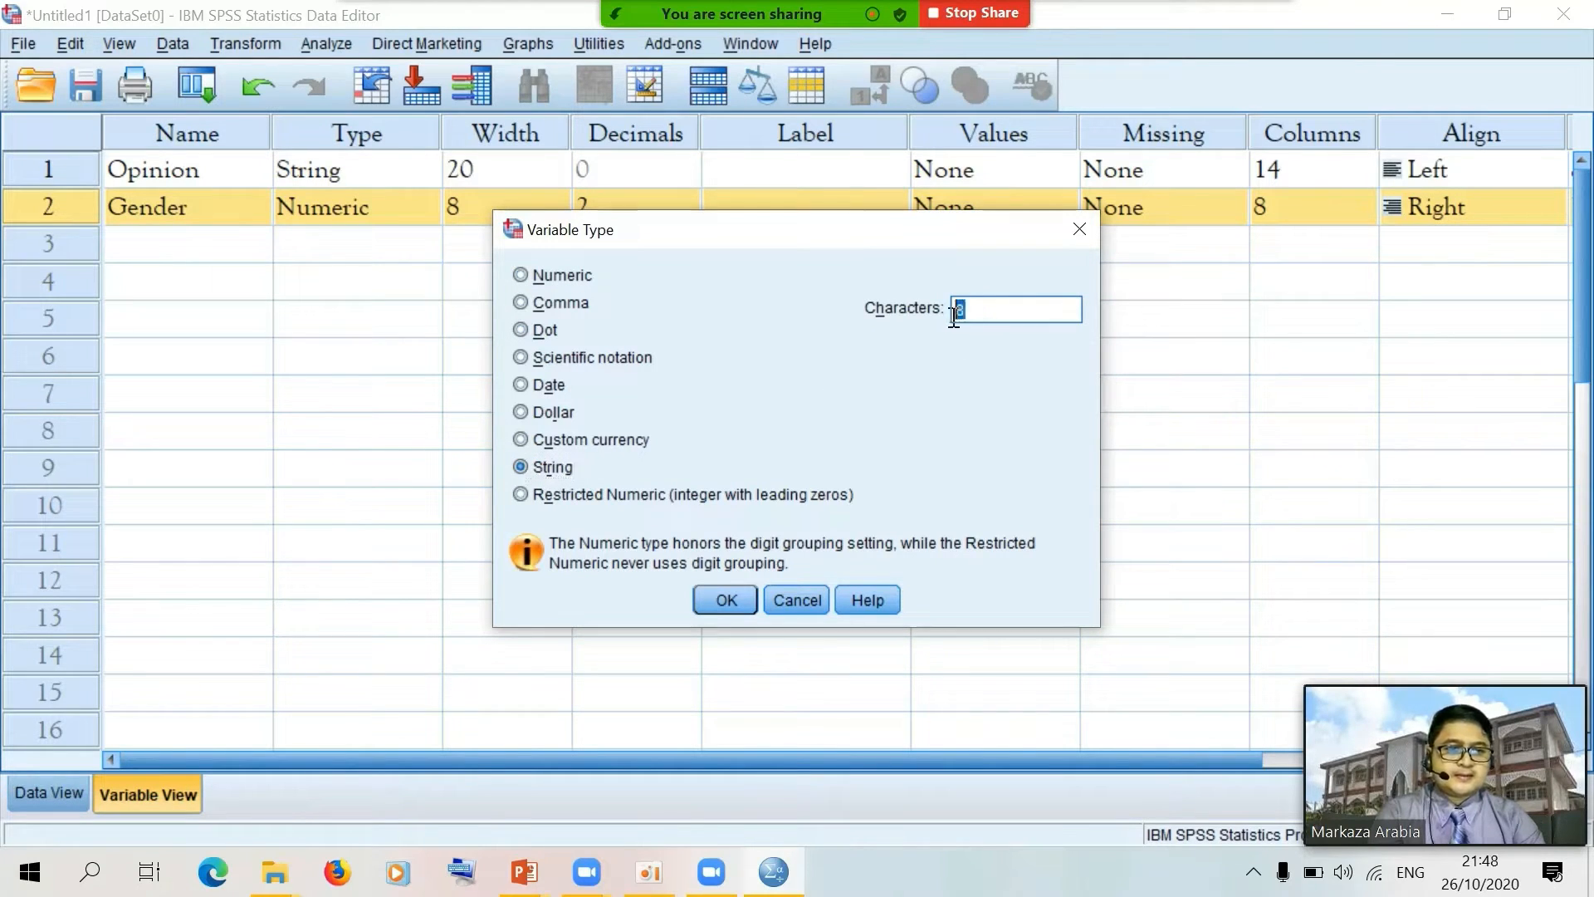
type("20")
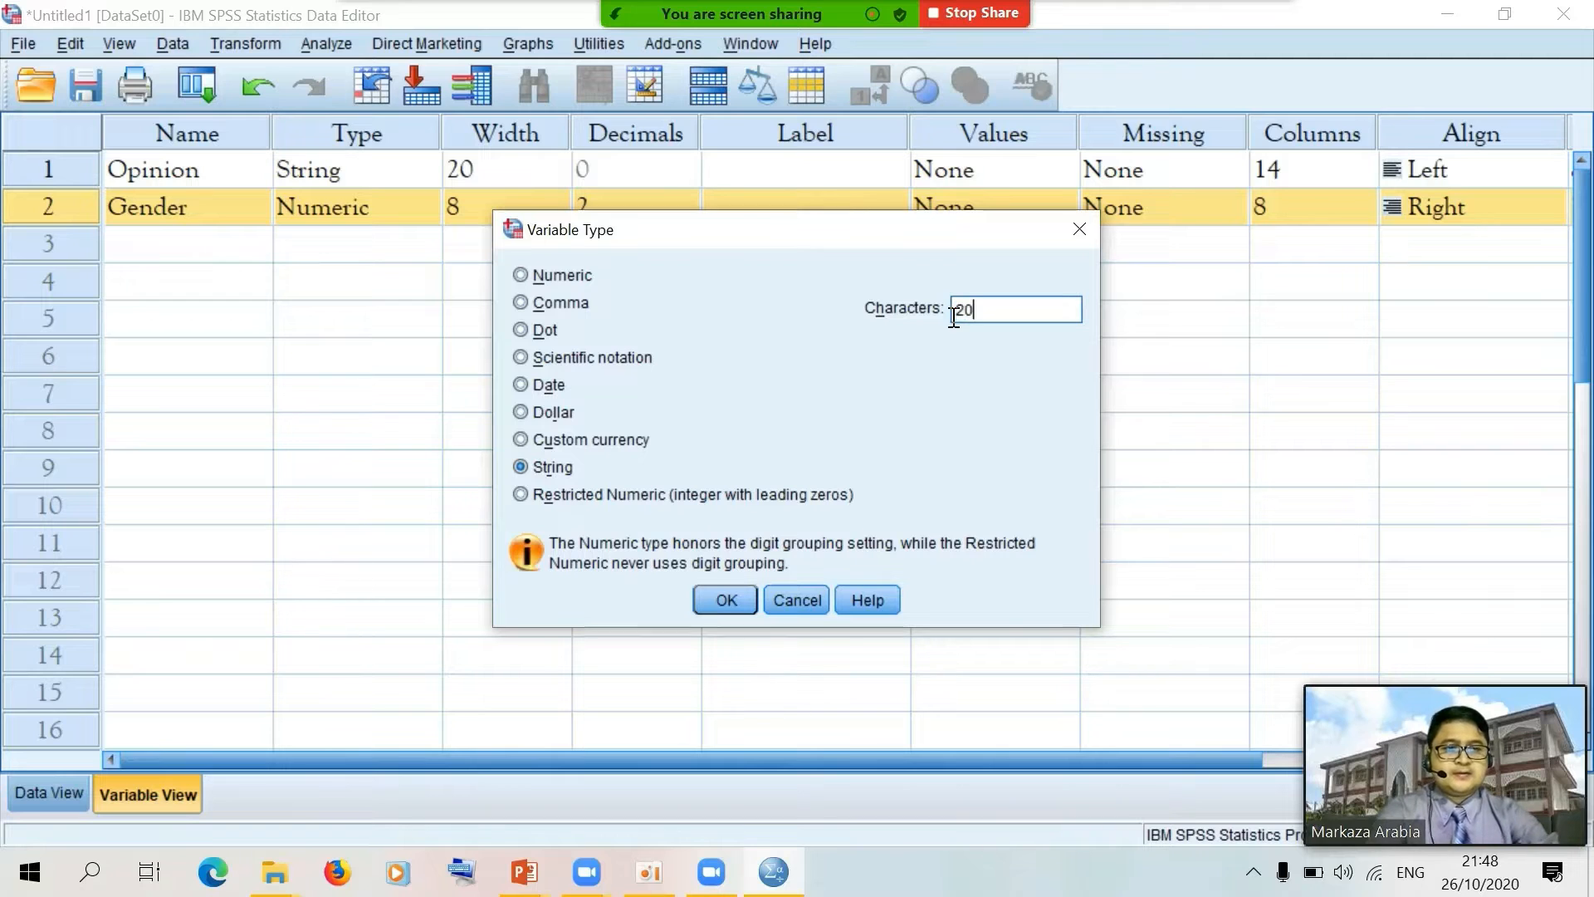
left_click(724, 592)
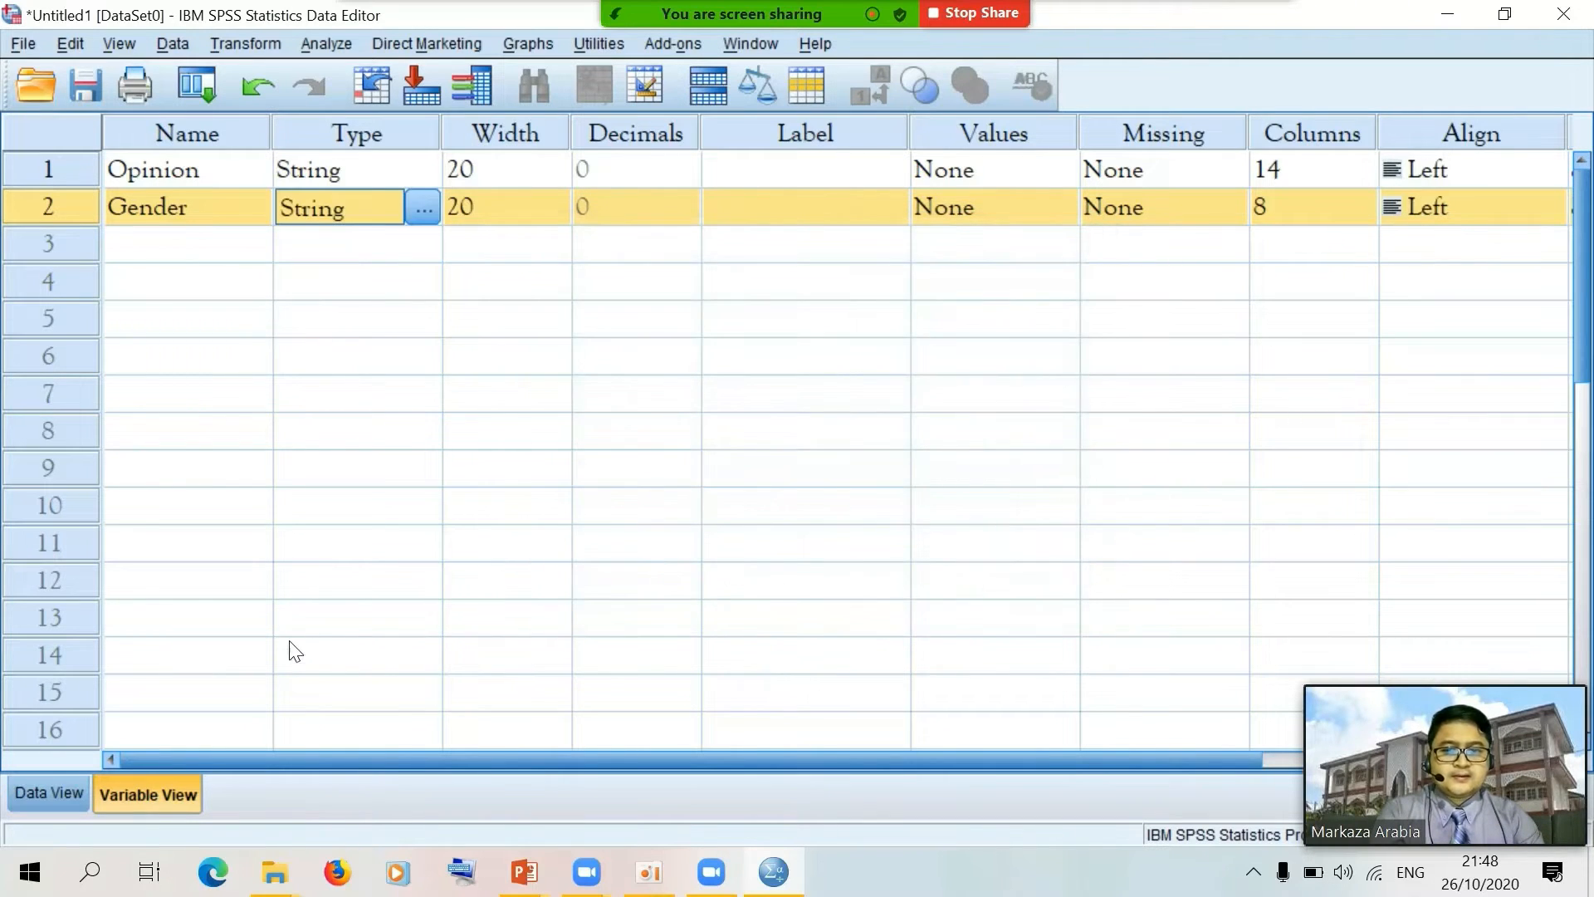
In Data View, enter Male as the Gender of case 1 and Female as the Gender of case 2
left_click(57, 795)
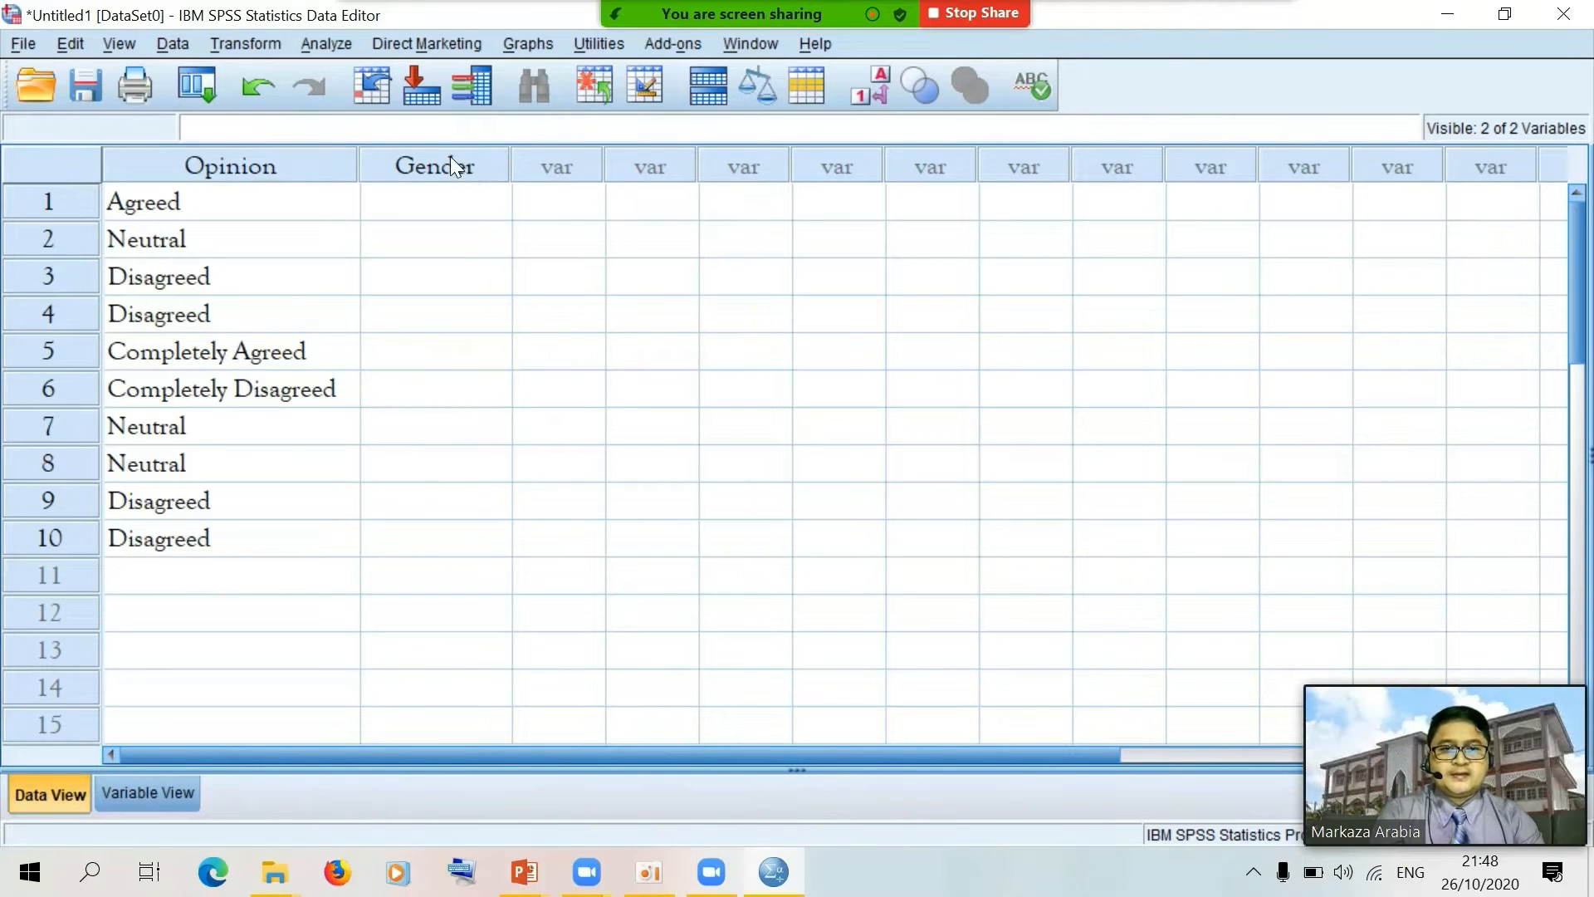
left_click(465, 208)
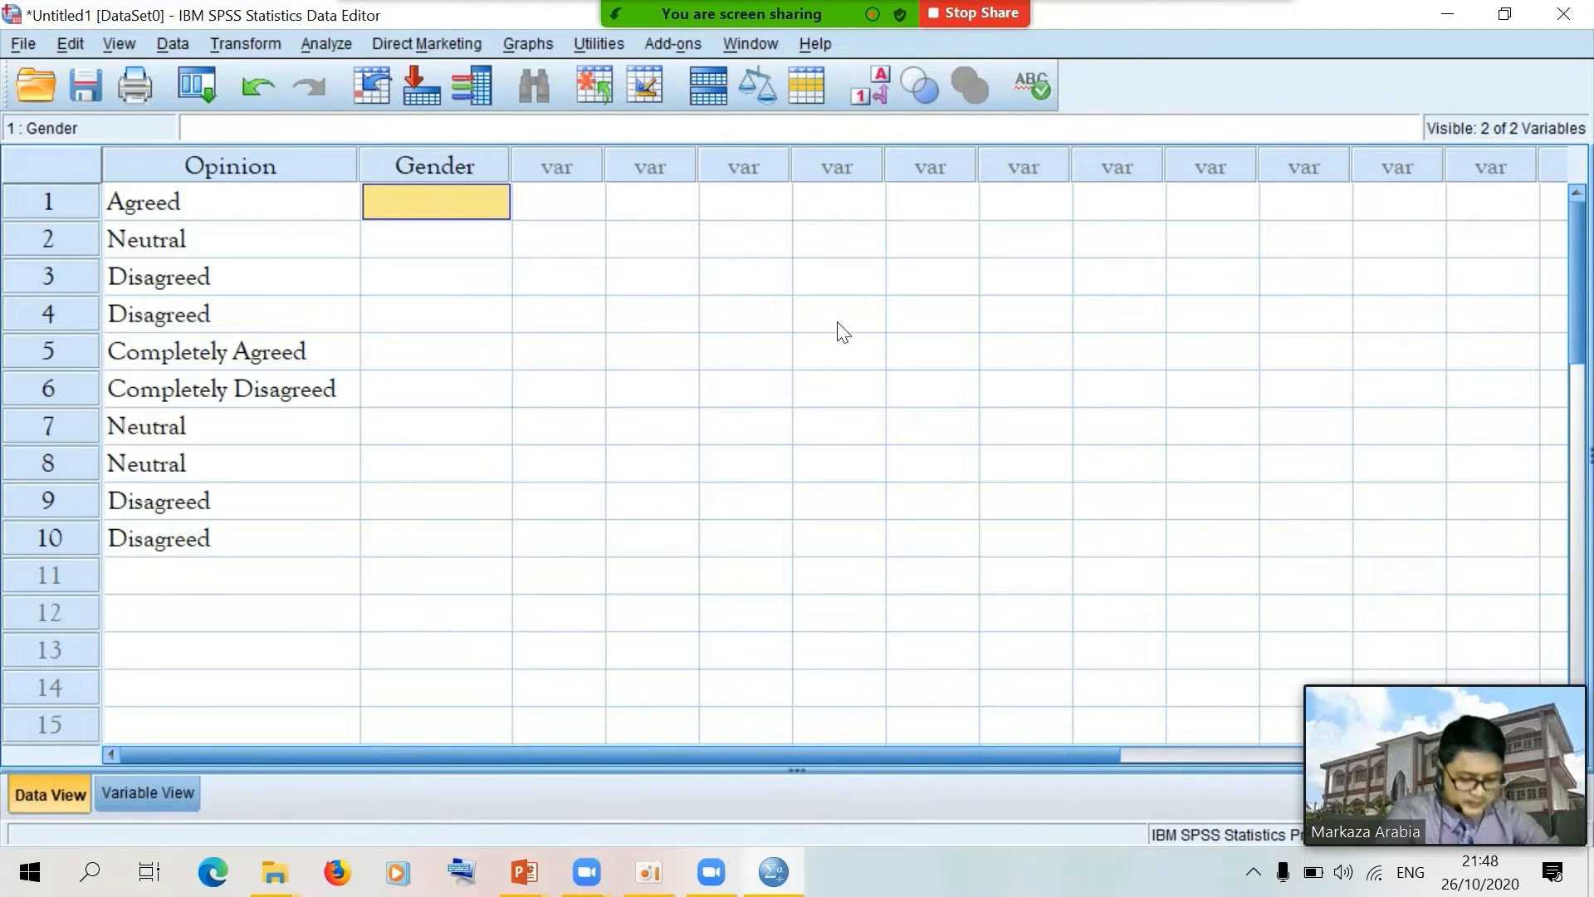
type("Male")
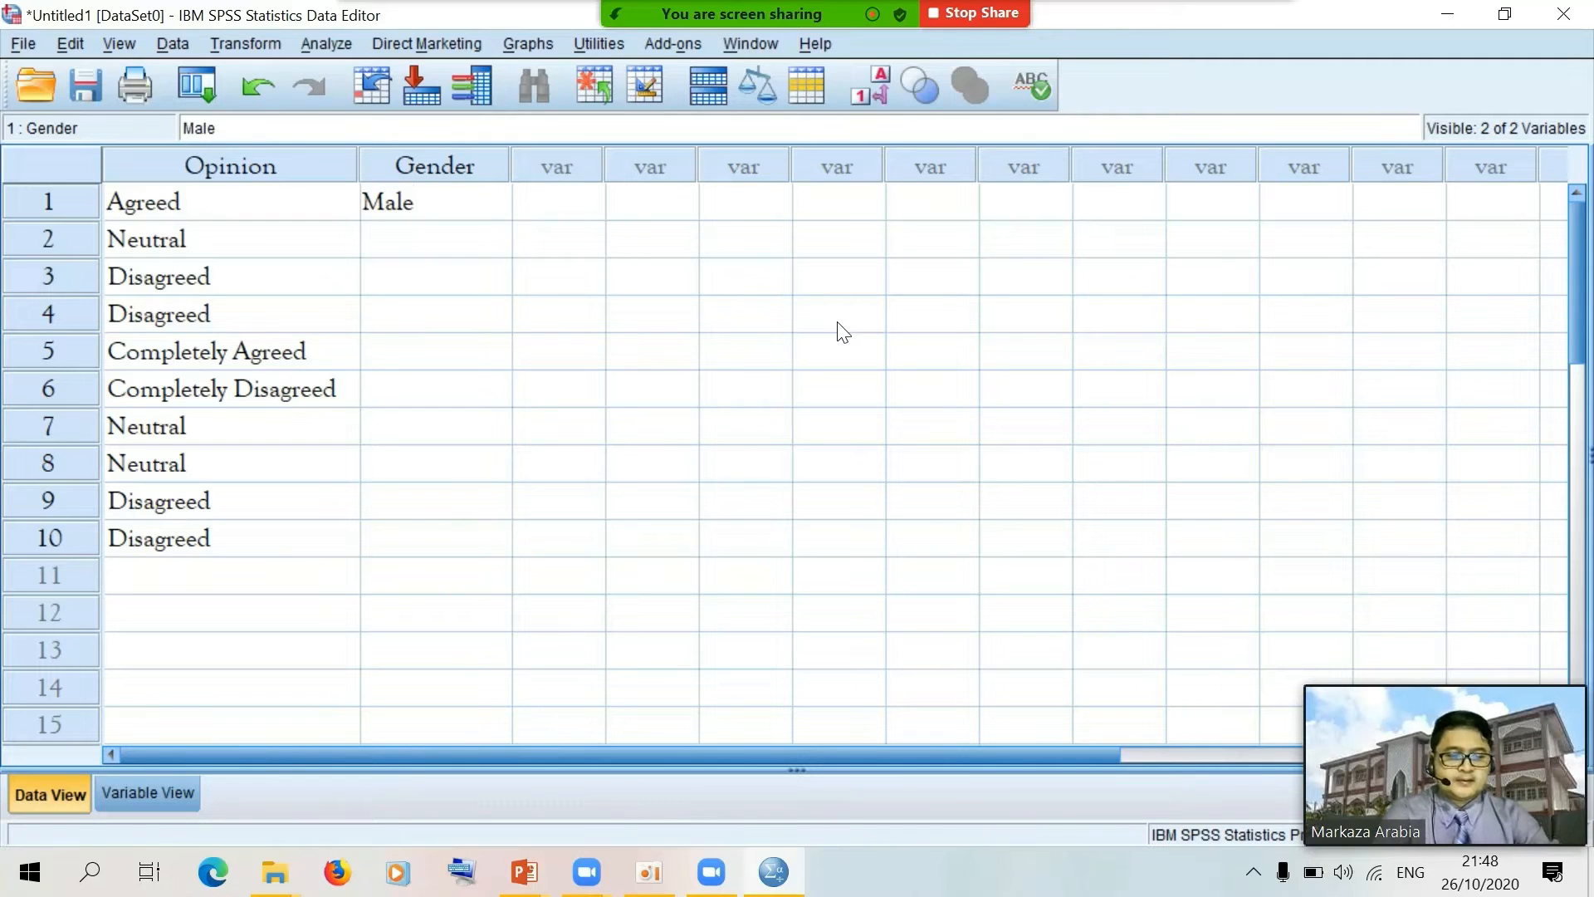
key("Return")
type("Female")
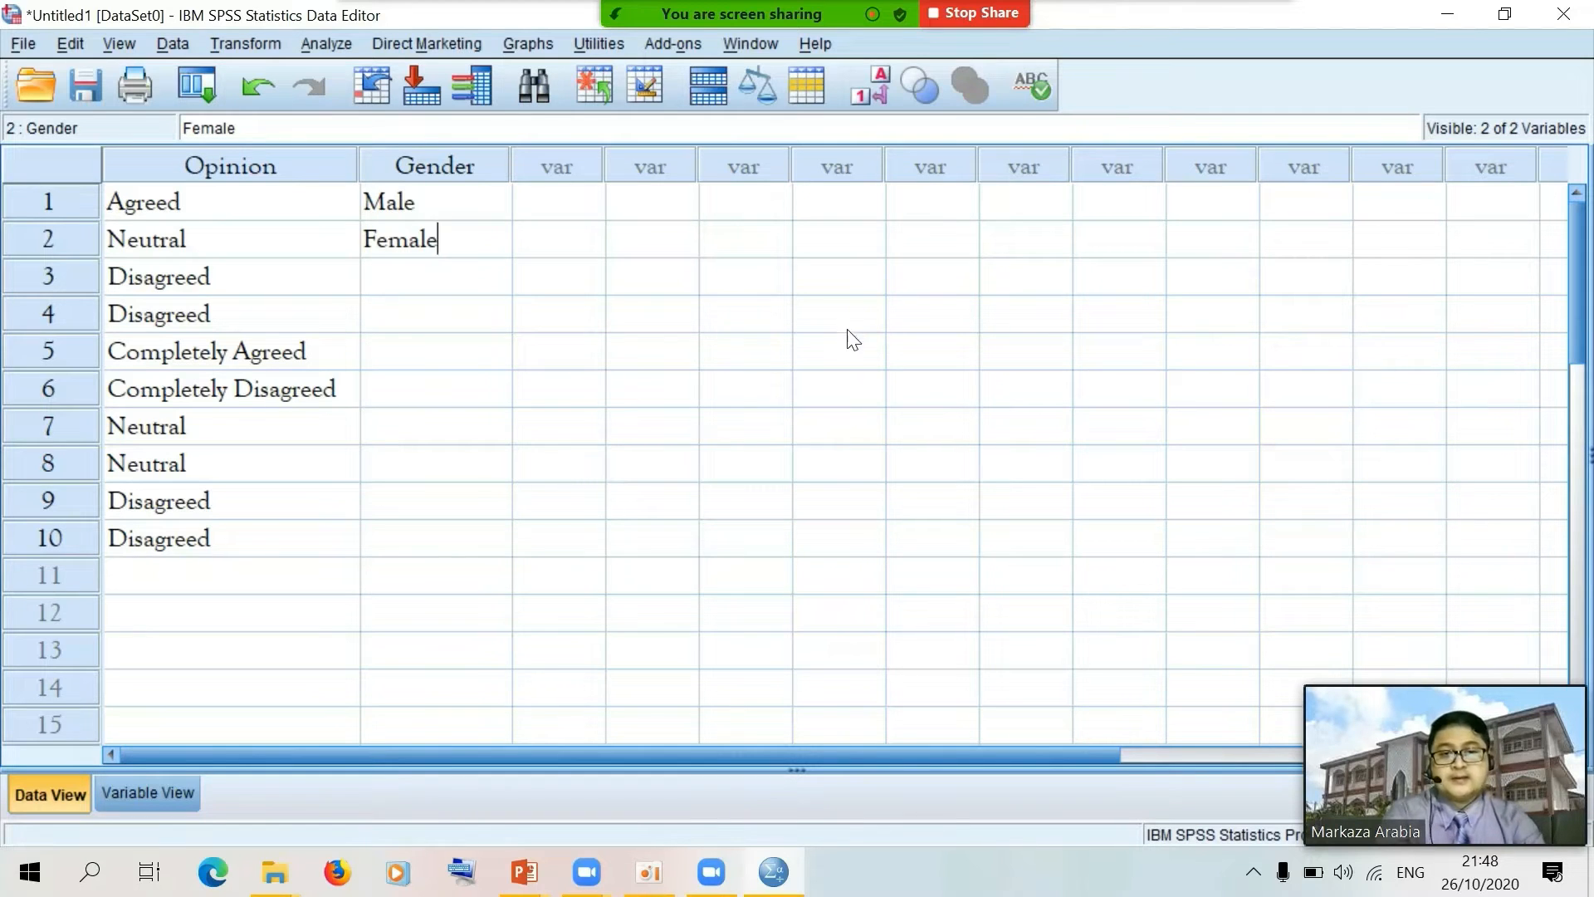
left_click(535, 281)
Fill in Female as the Gender for cases 3 and 4, reusing the value from case 2
left_click(447, 243)
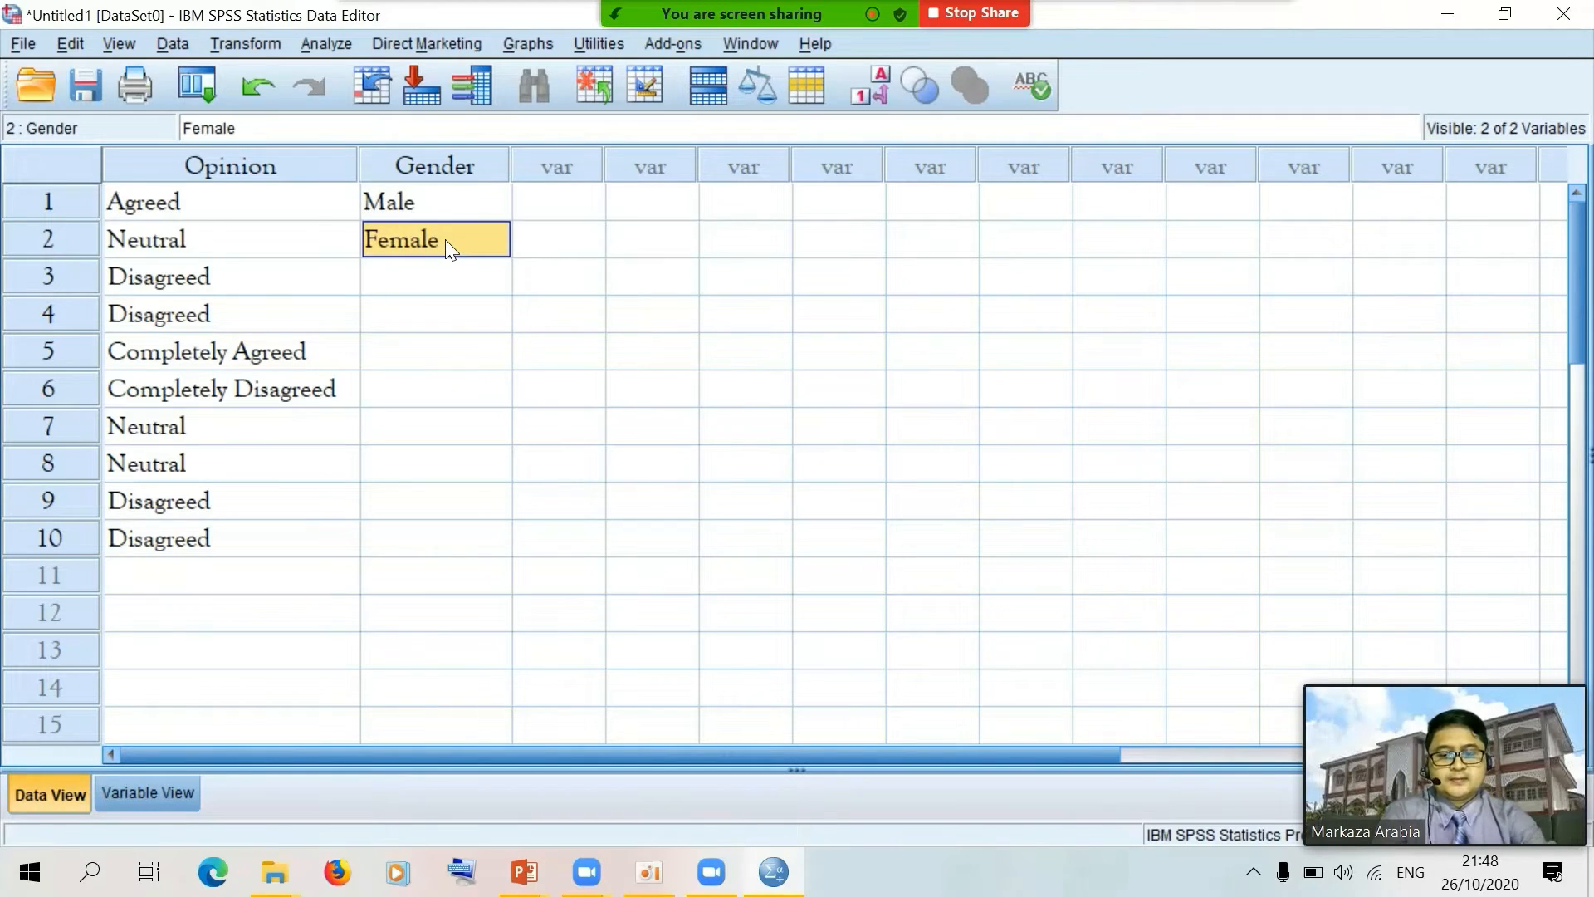
left_click(436, 272)
type("Female")
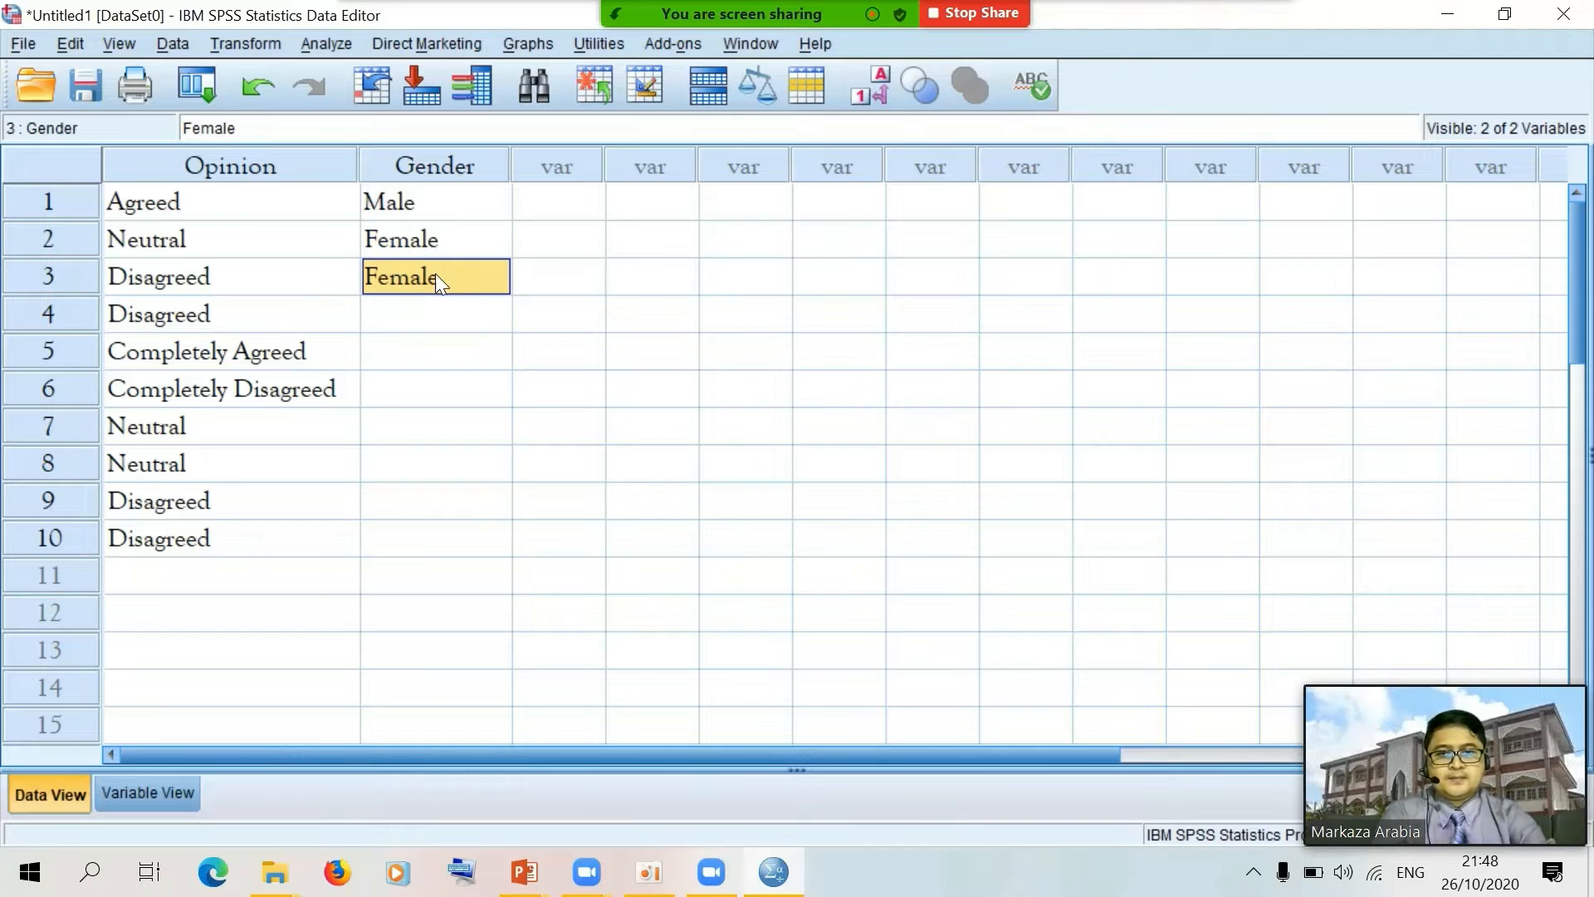
left_click(425, 326)
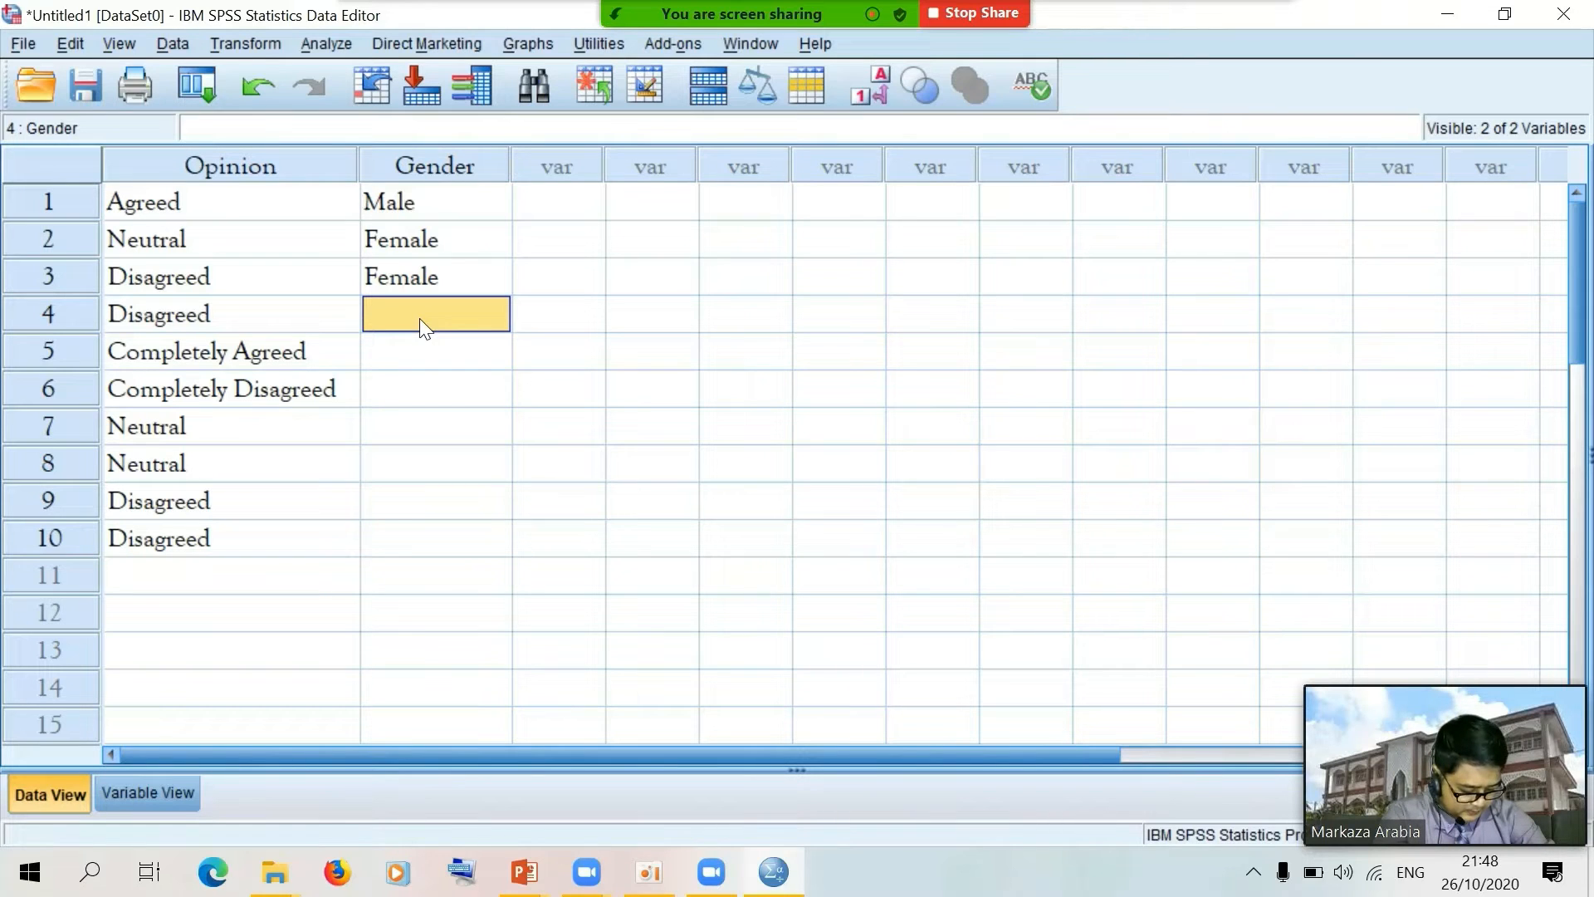
type("Female")
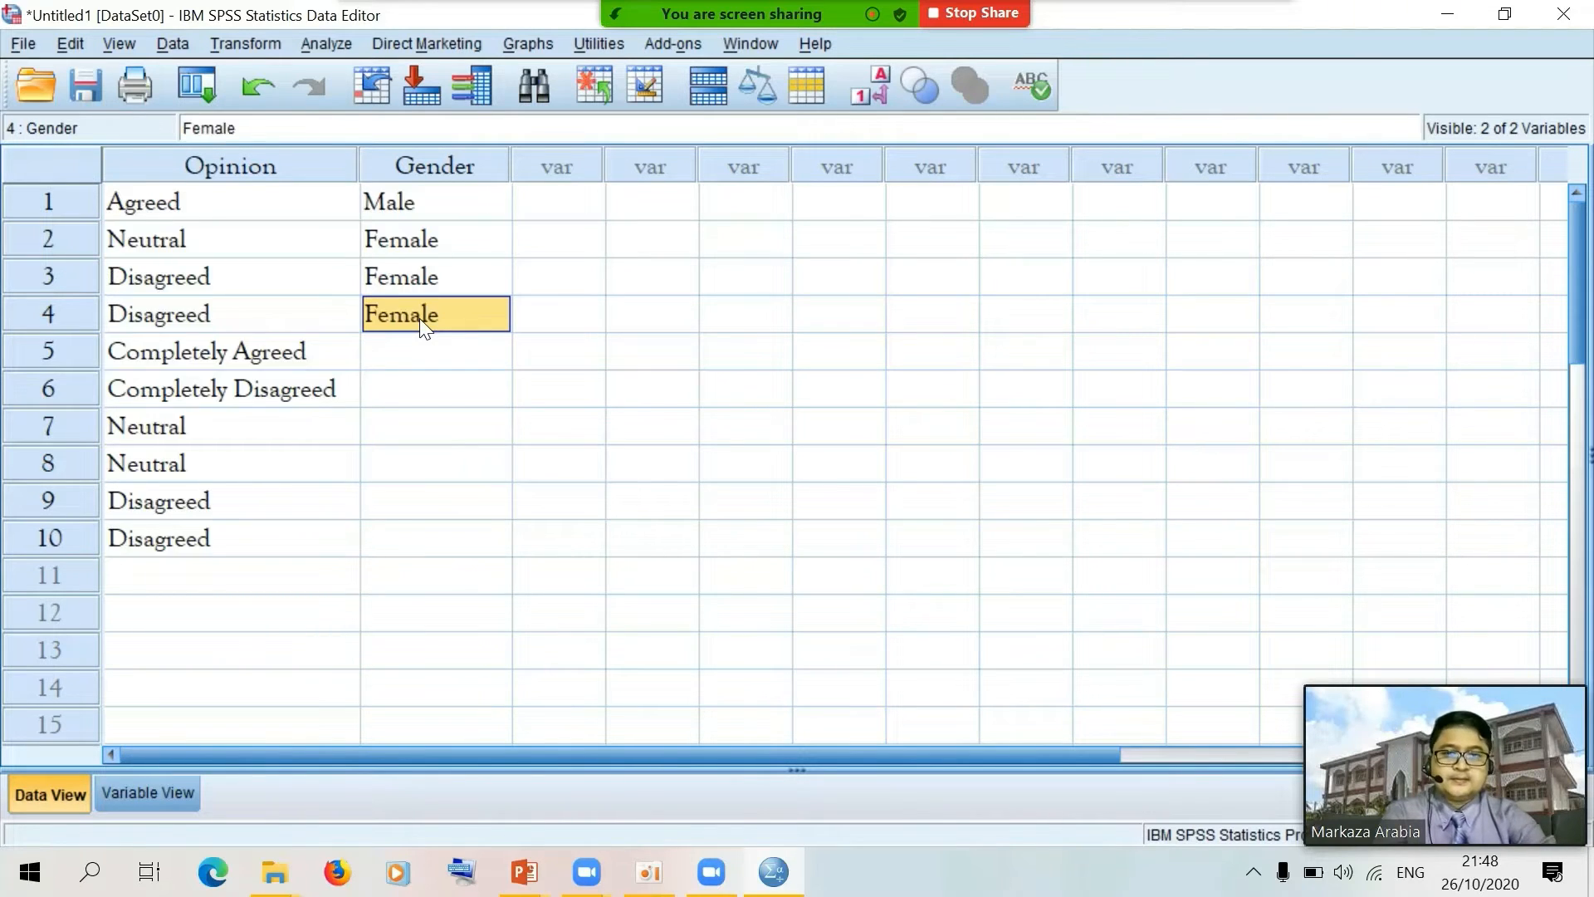
Fill in Male as the Gender for case 5, reusing the value from case 1
left_click(410, 358)
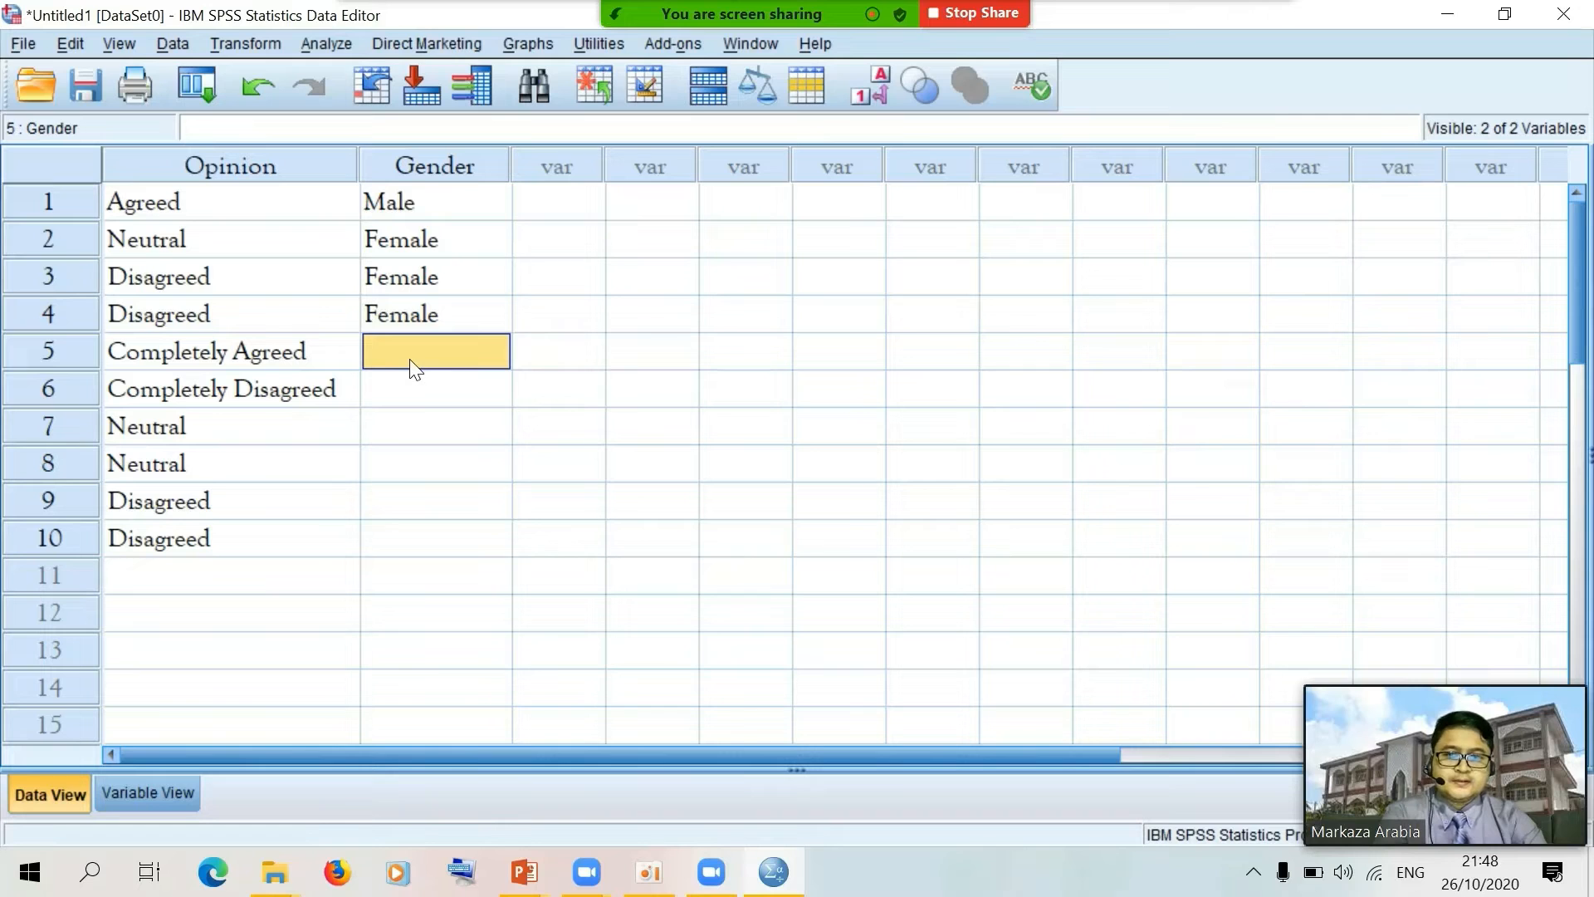
left_click(433, 204)
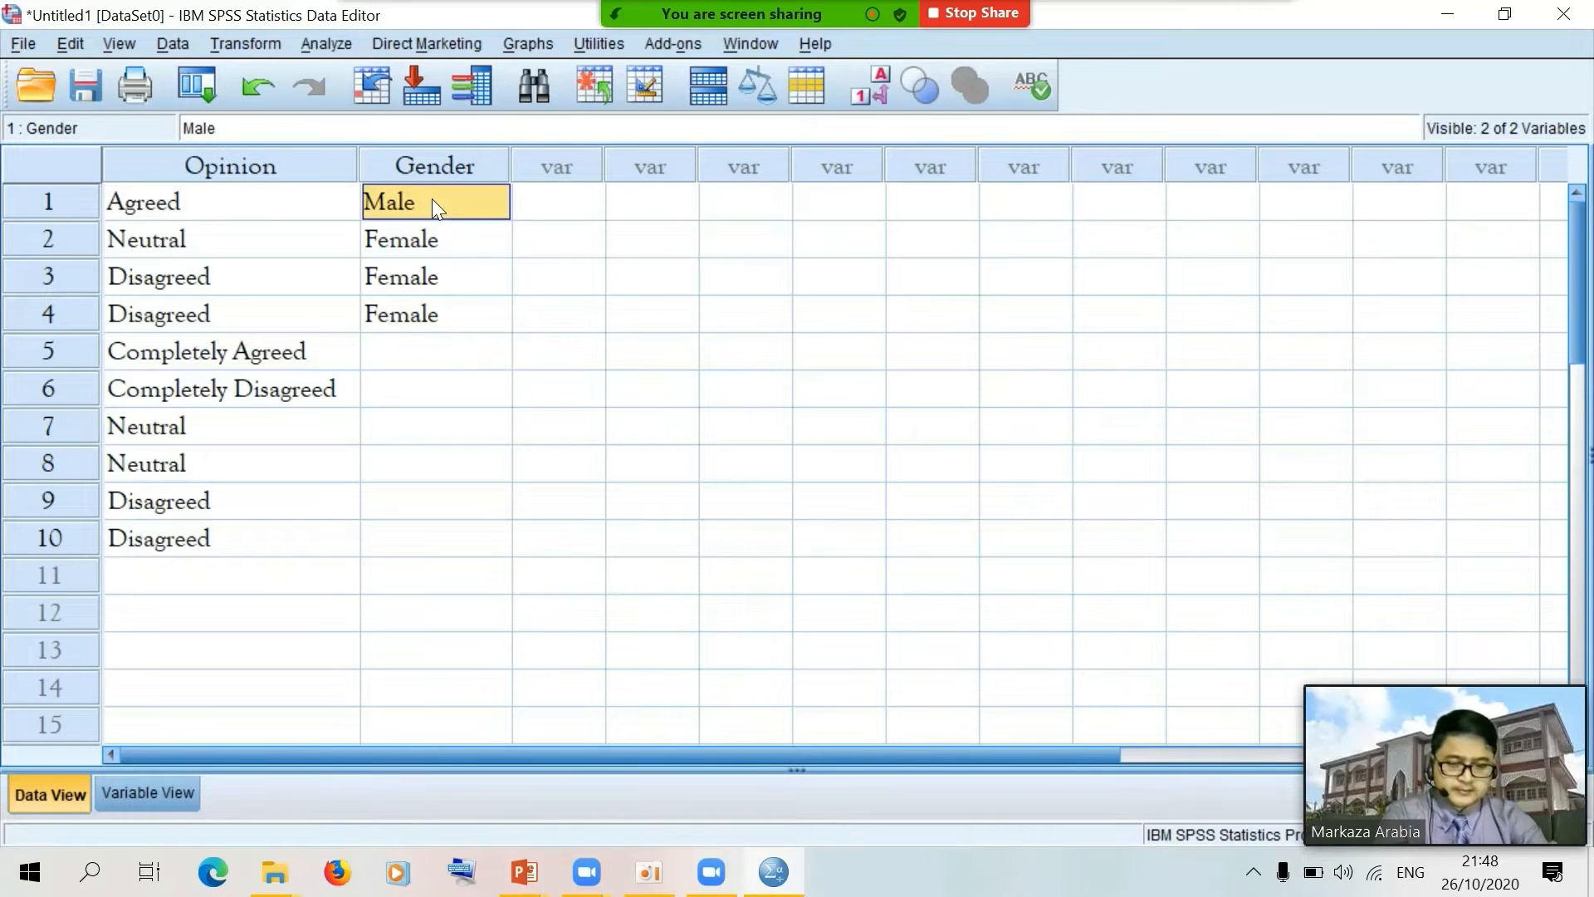
left_click(424, 344)
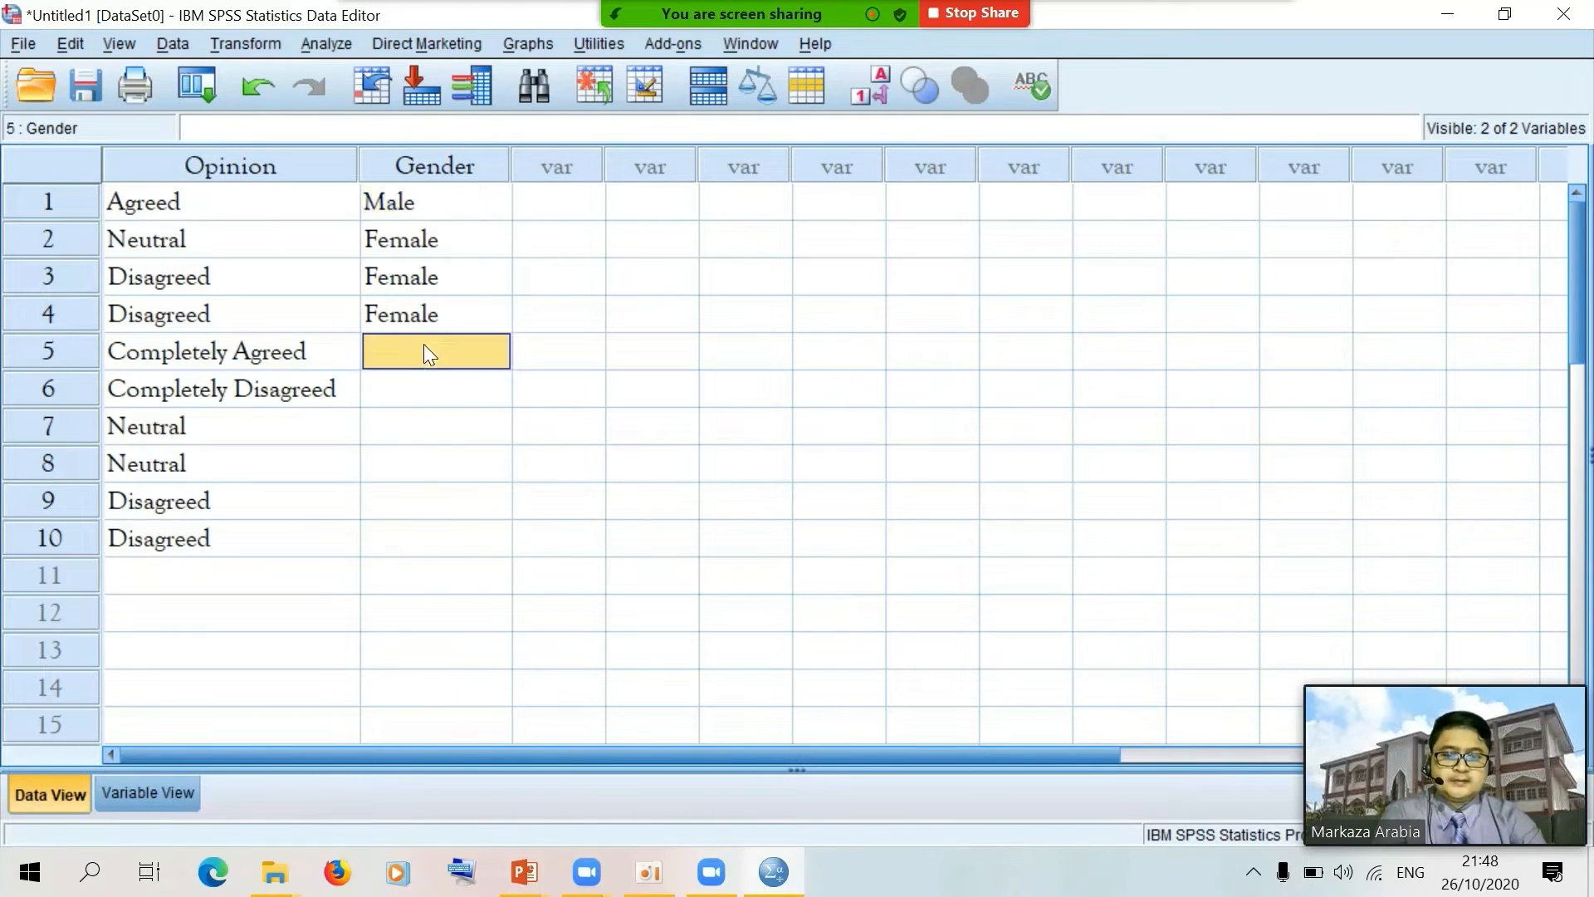
type("Male")
Fill in the Gender of case 6 with Male and edit the entry to read Female
left_click(407, 385)
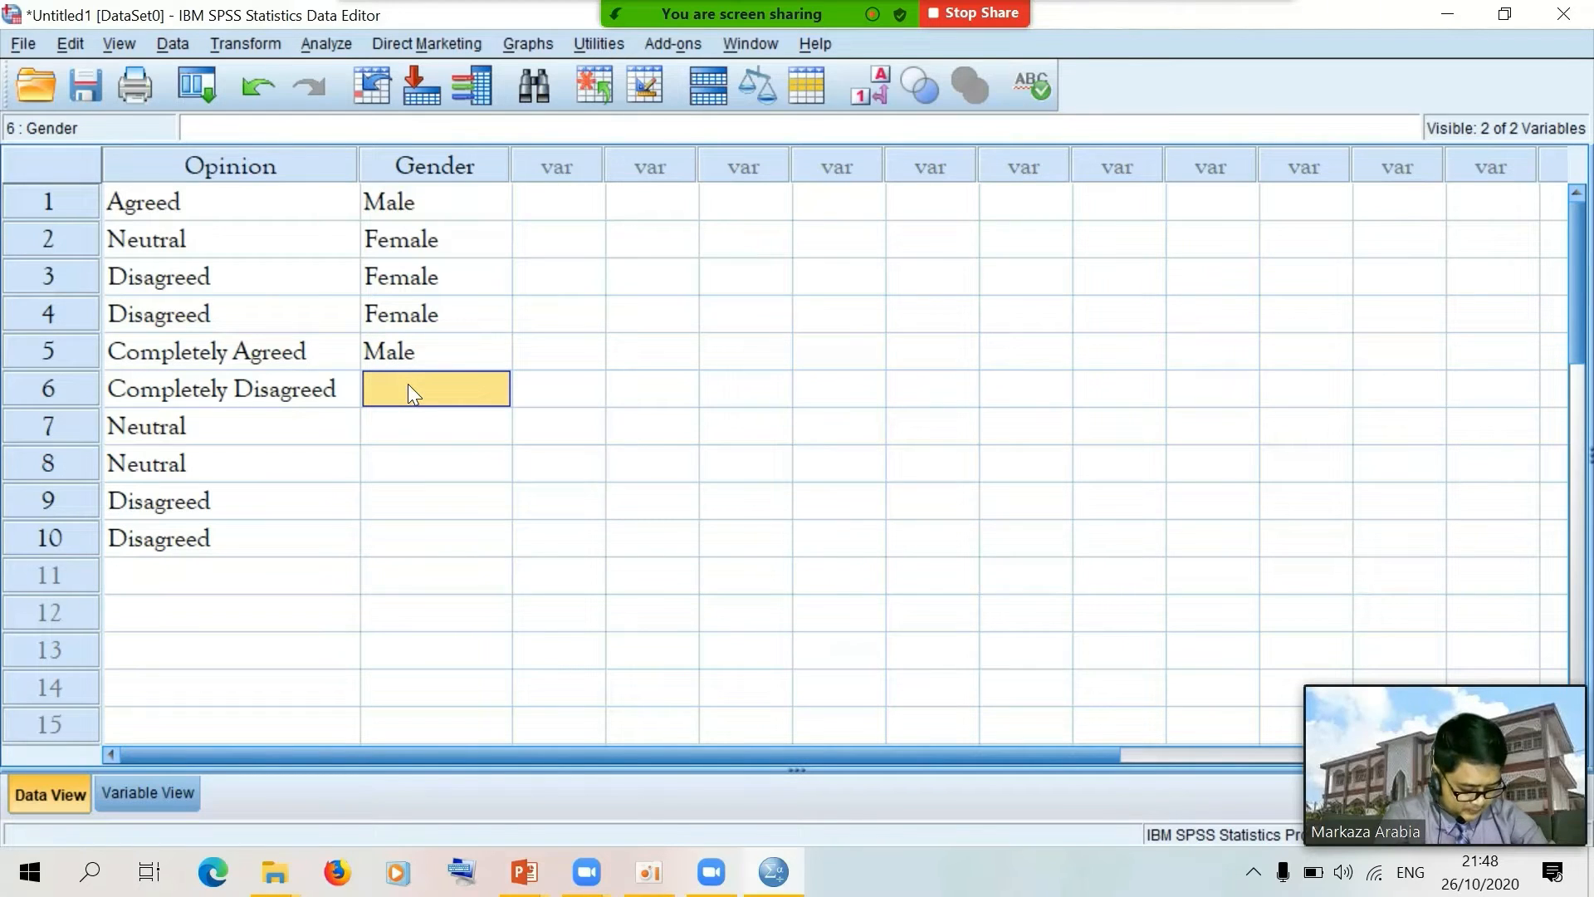
type("Male")
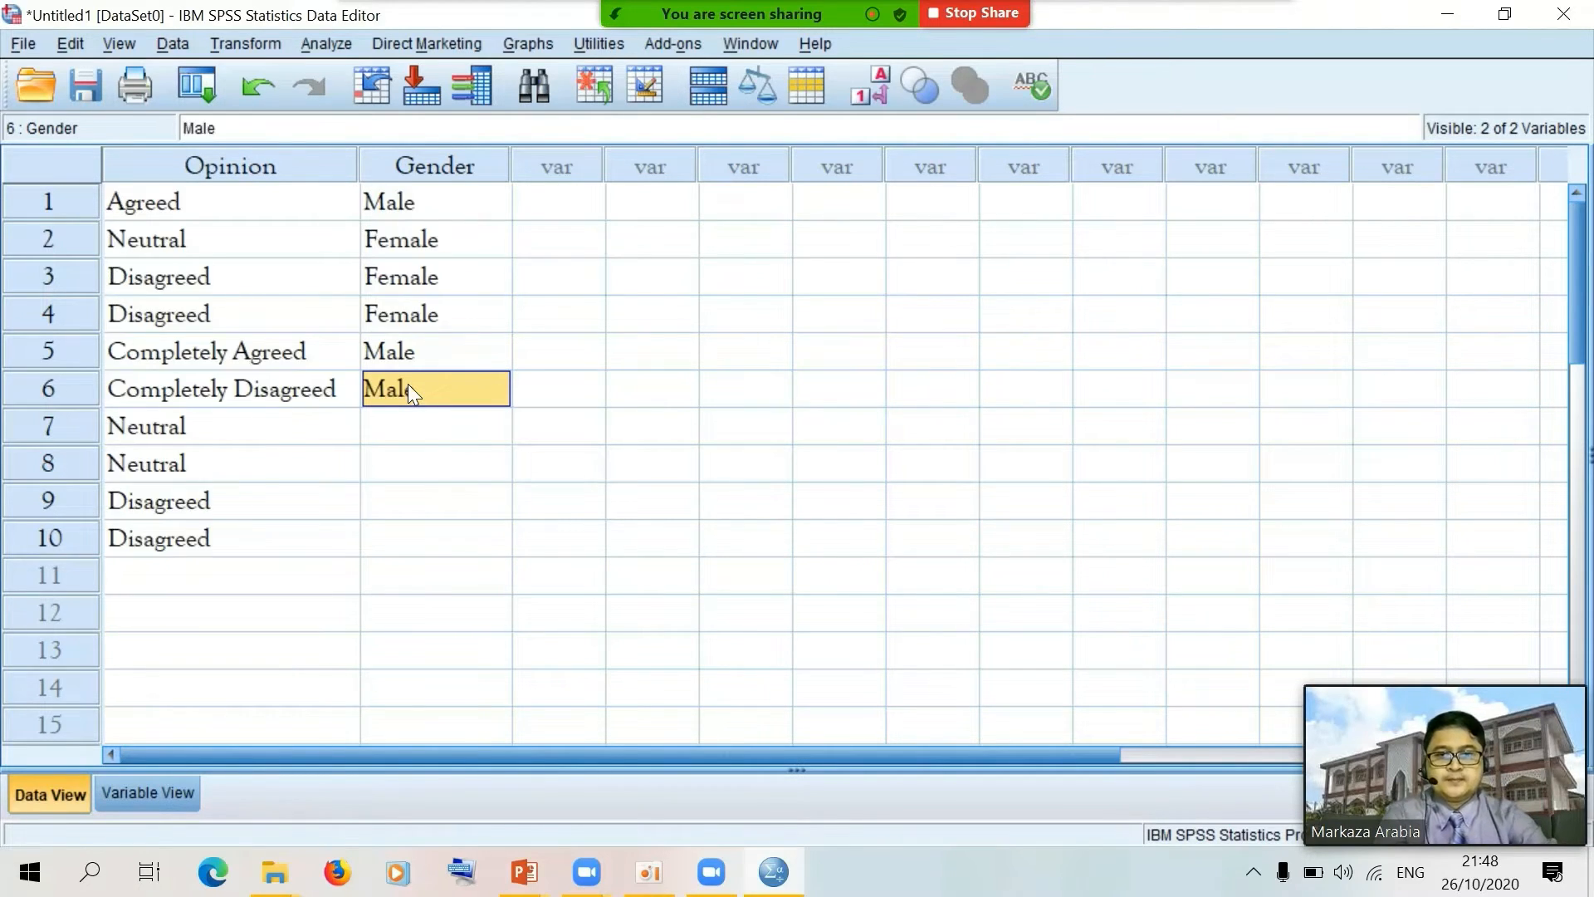
left_click(185, 128)
type("Fe")
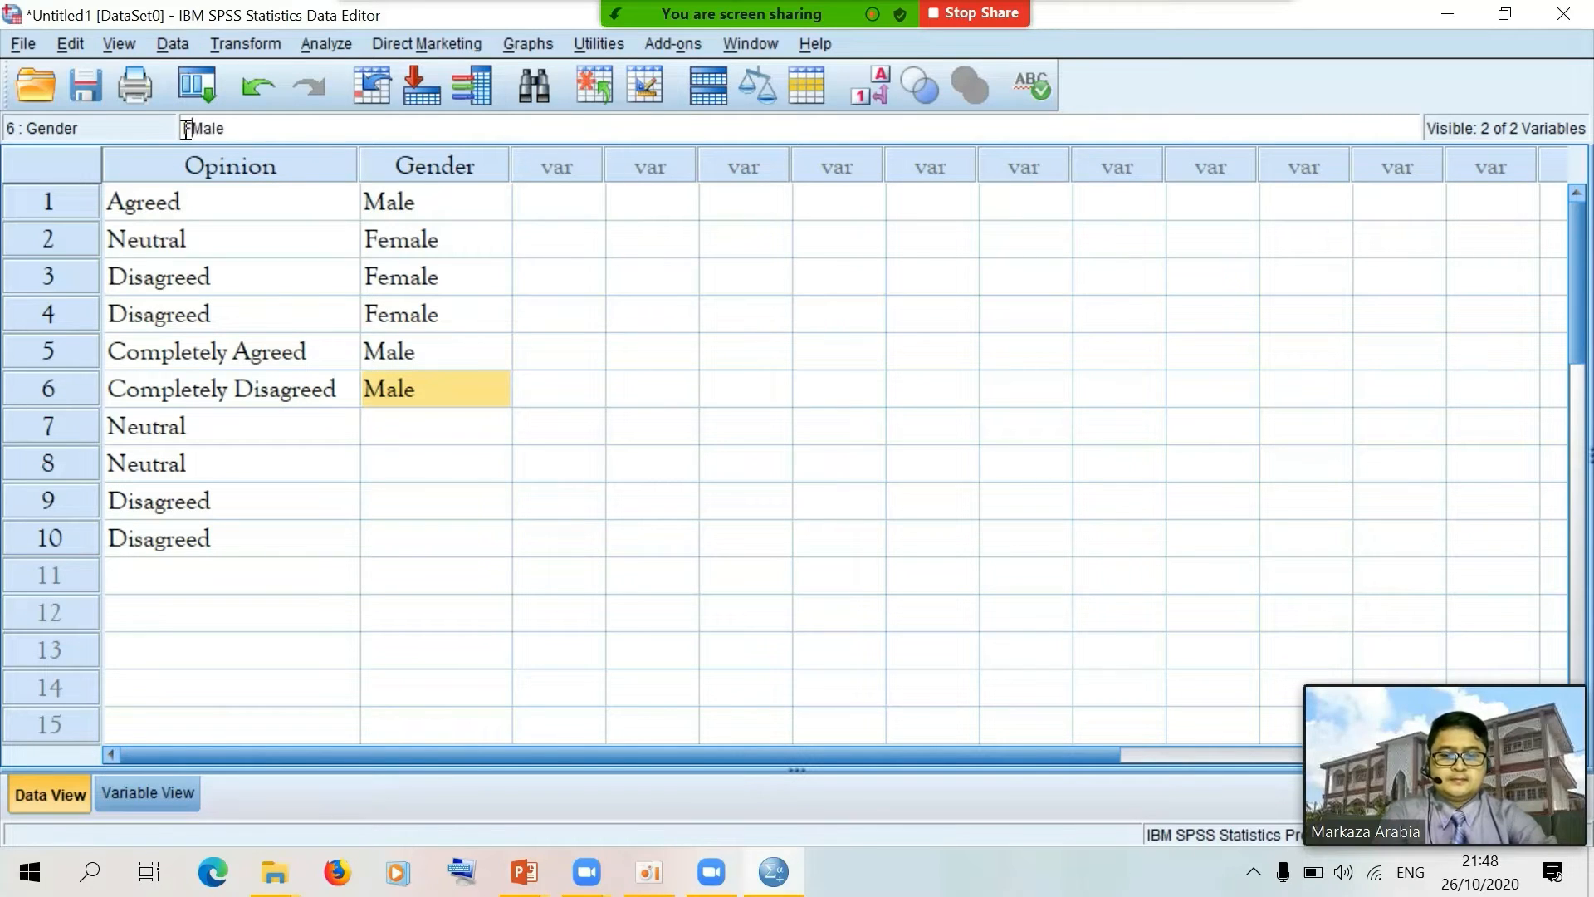
key("shift+Right")
type("m")
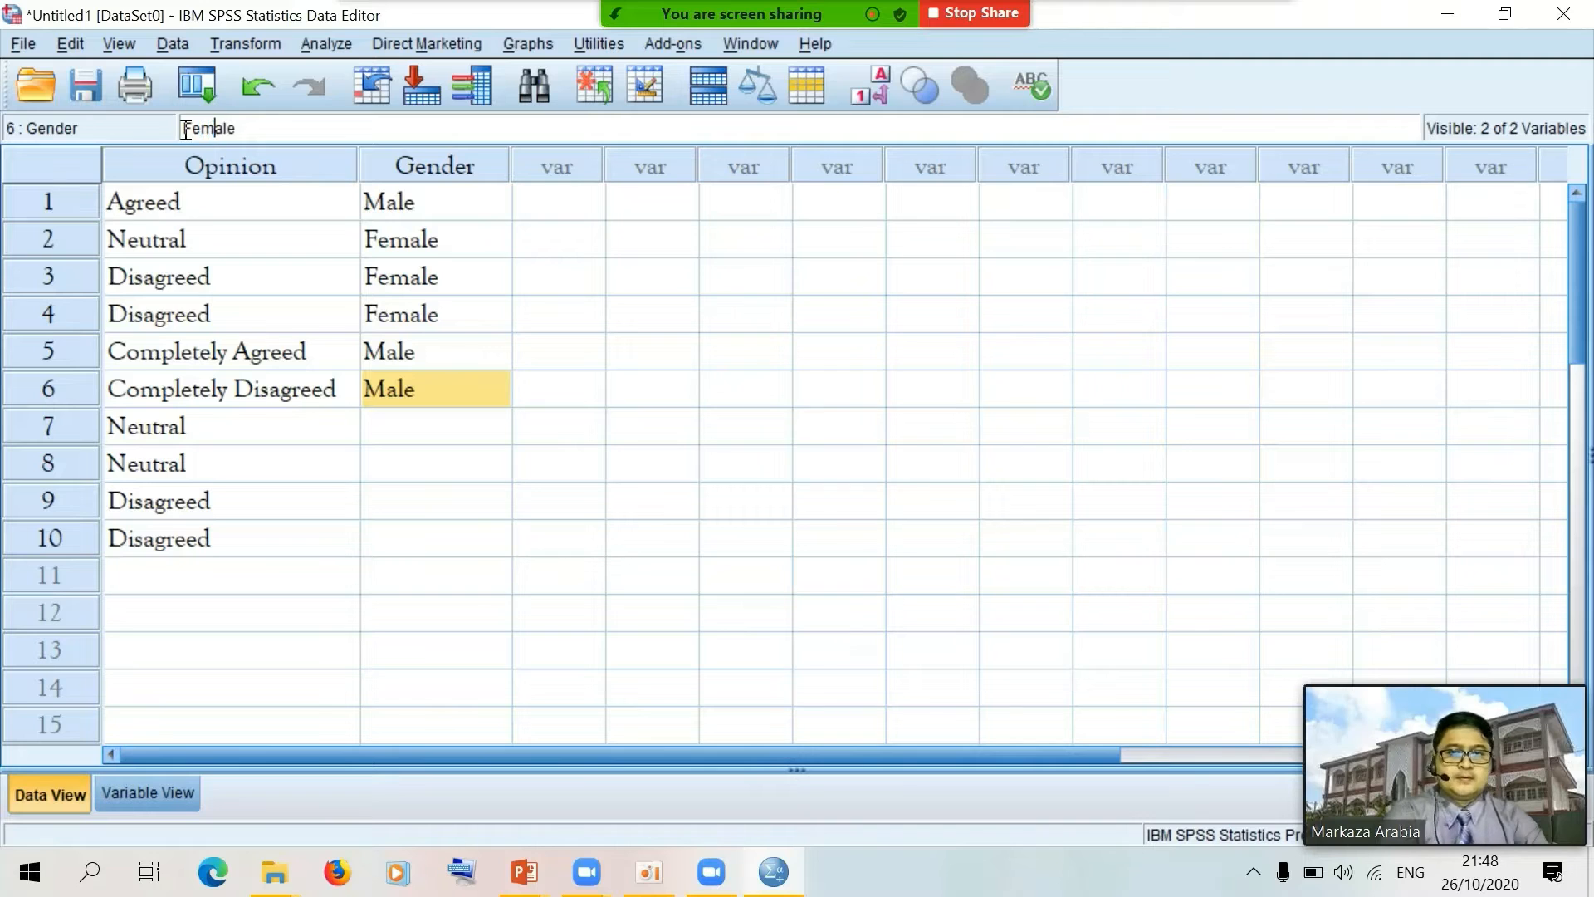
left_click(495, 475)
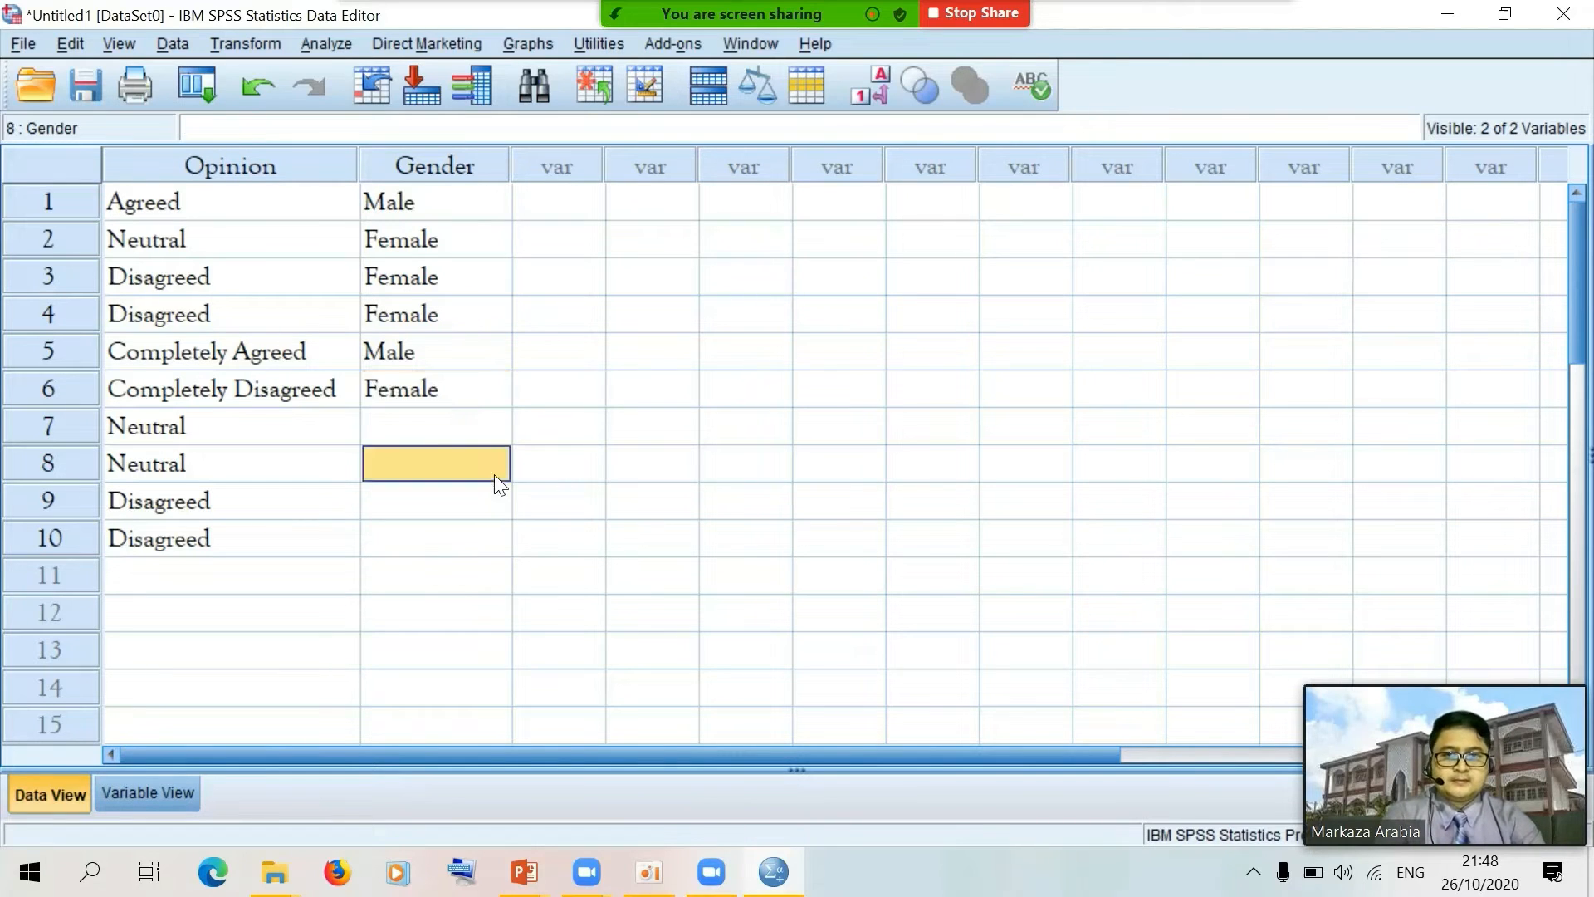
Enter Male as the Gender for cases 7 and 8
left_click(429, 424)
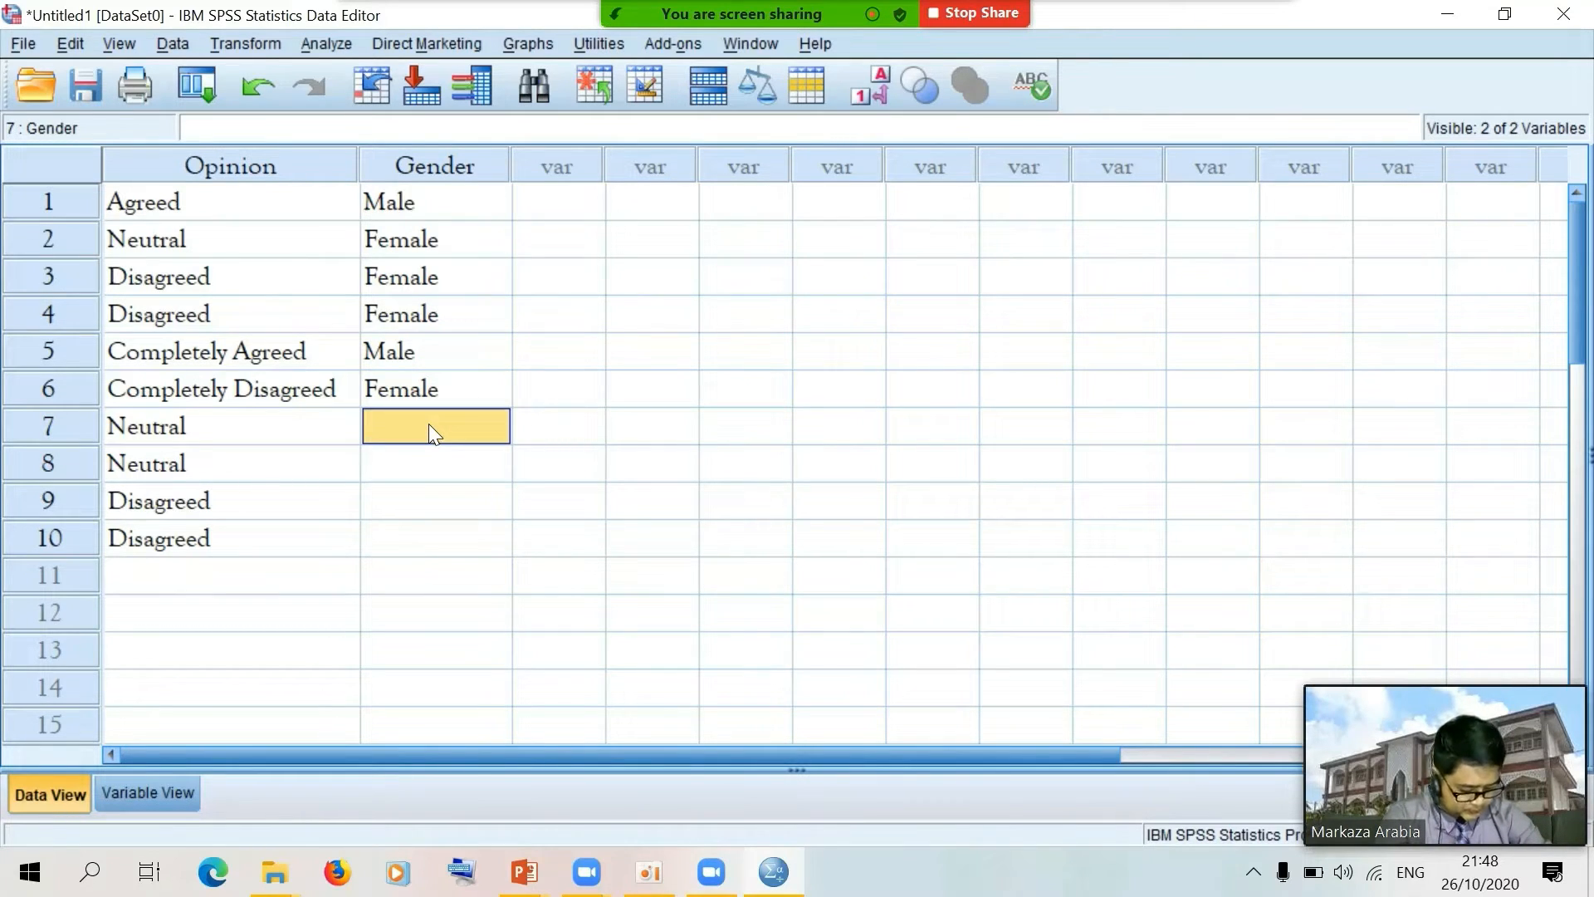
type("Male")
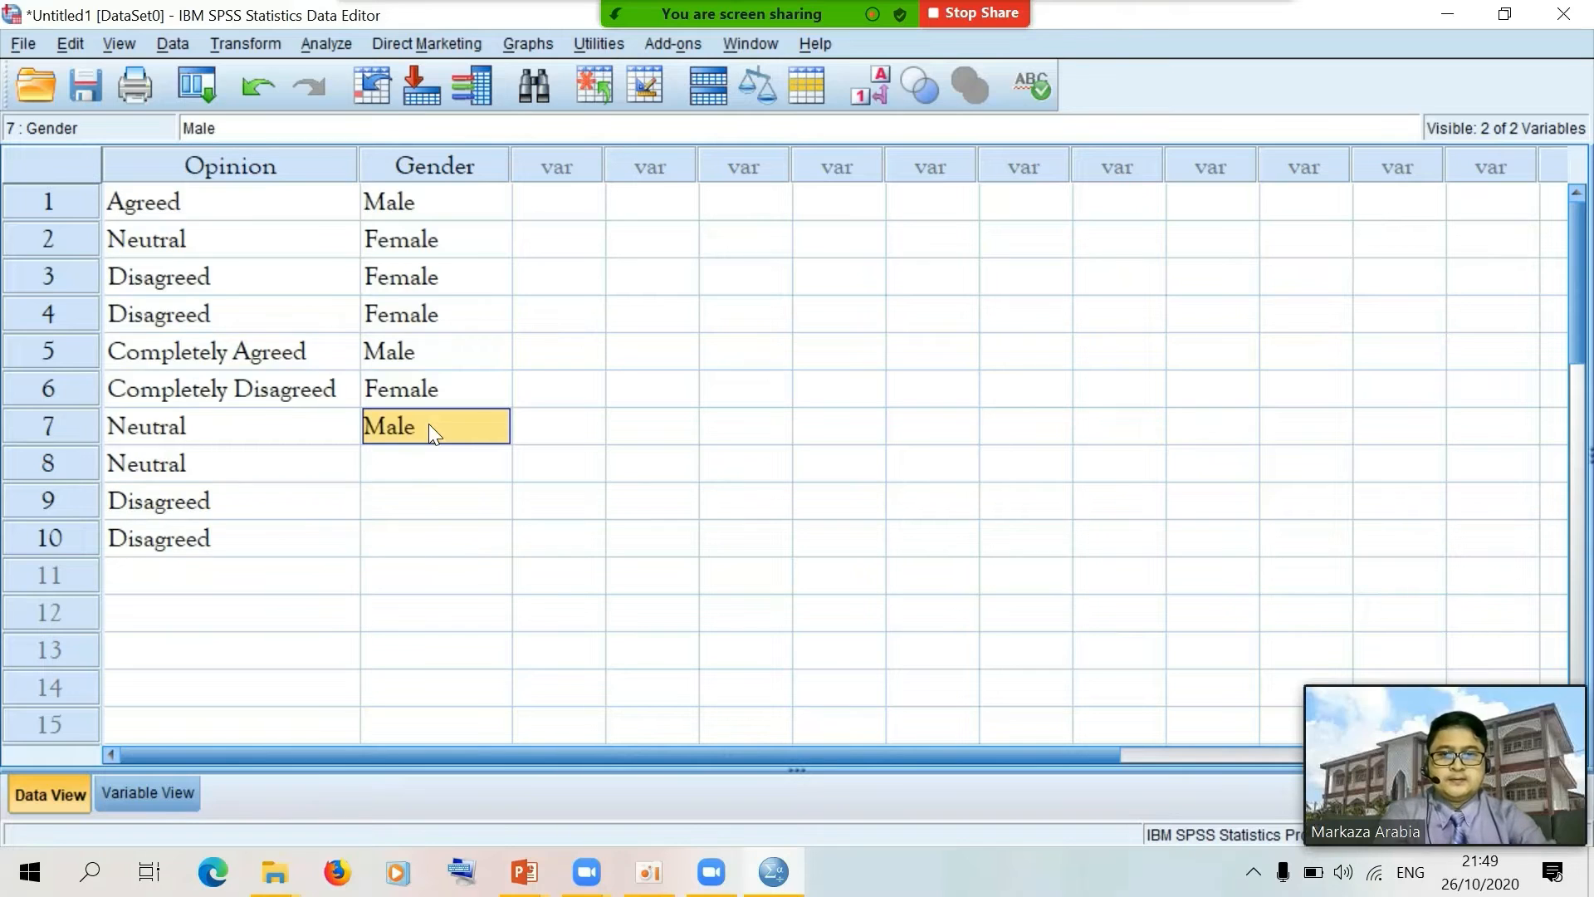
left_click(407, 475)
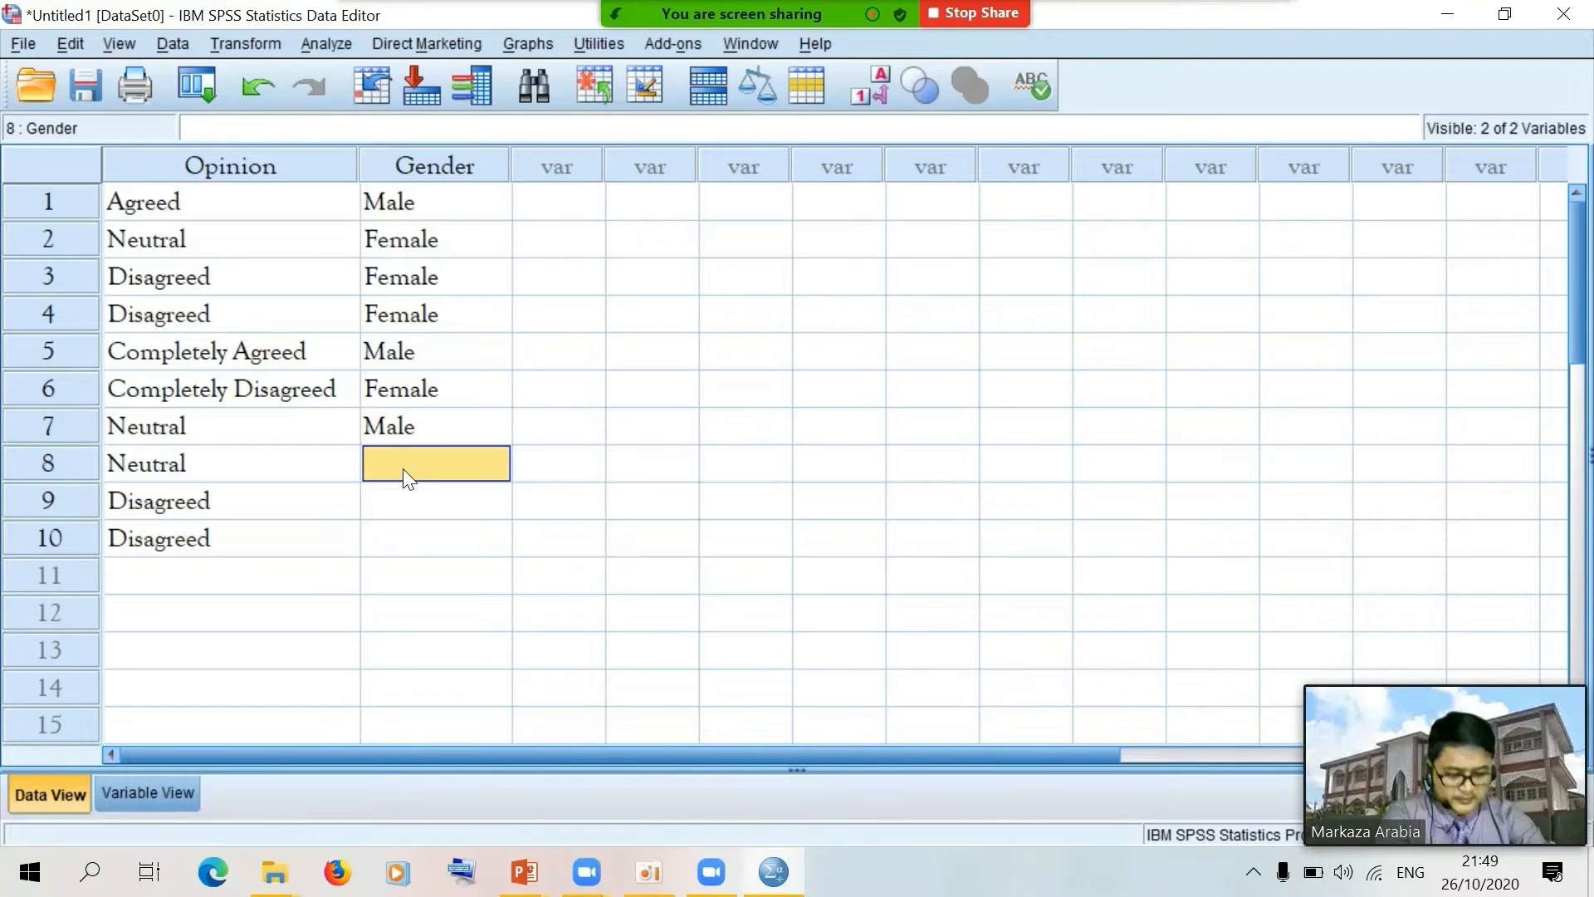
type("Male")
Fill in Female as the Gender for cases 9 and 10, reusing the value from case 6
left_click(475, 405)
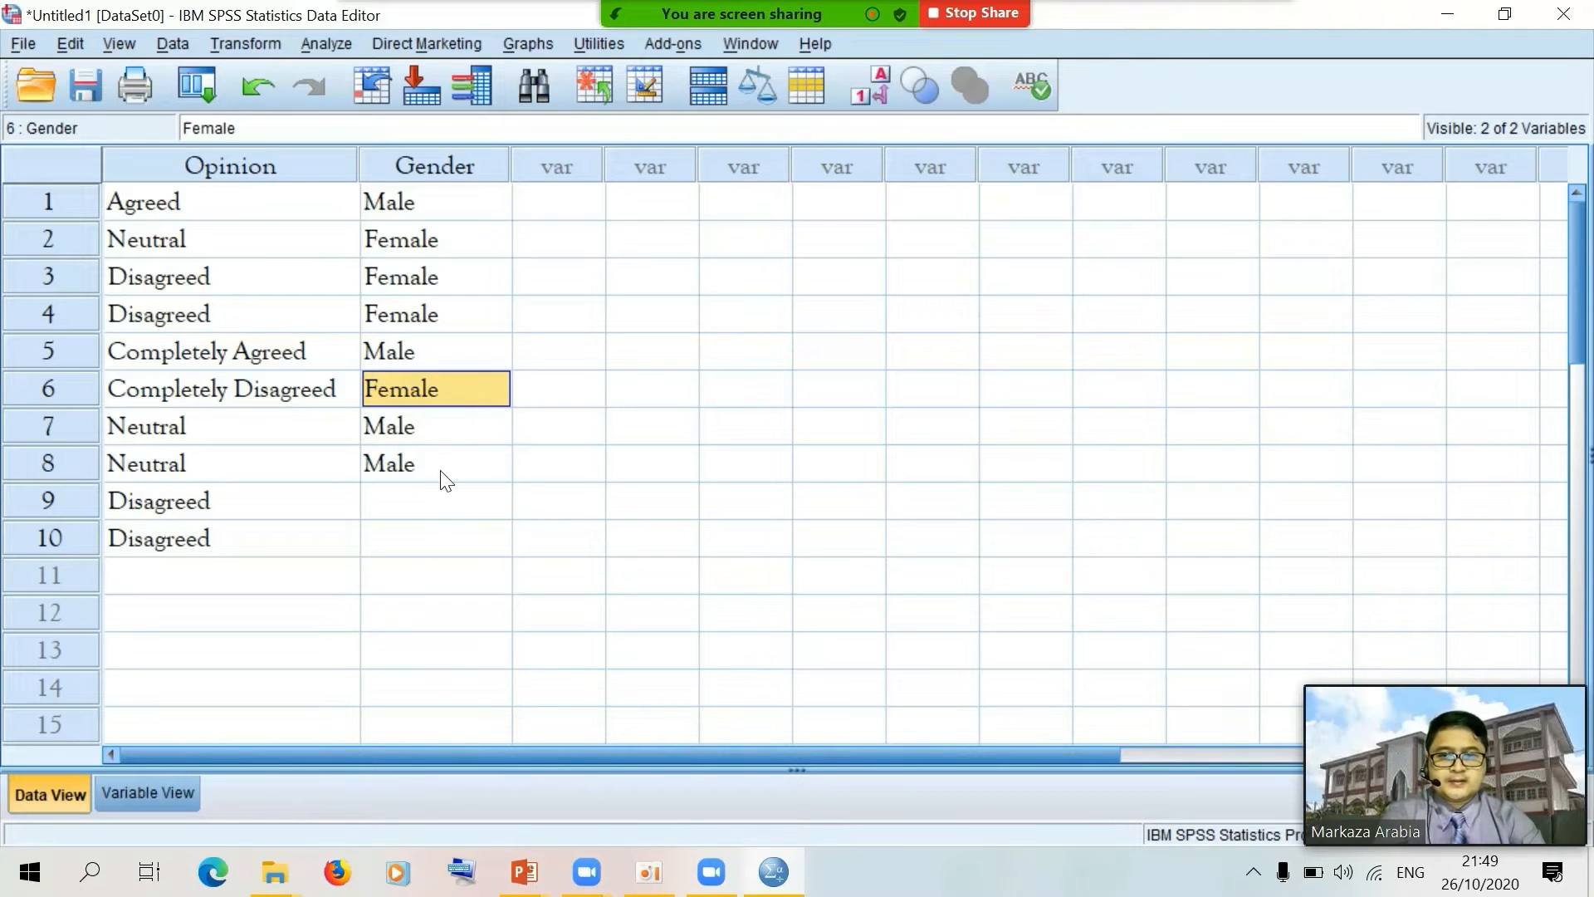
left_click(441, 510)
type("Female")
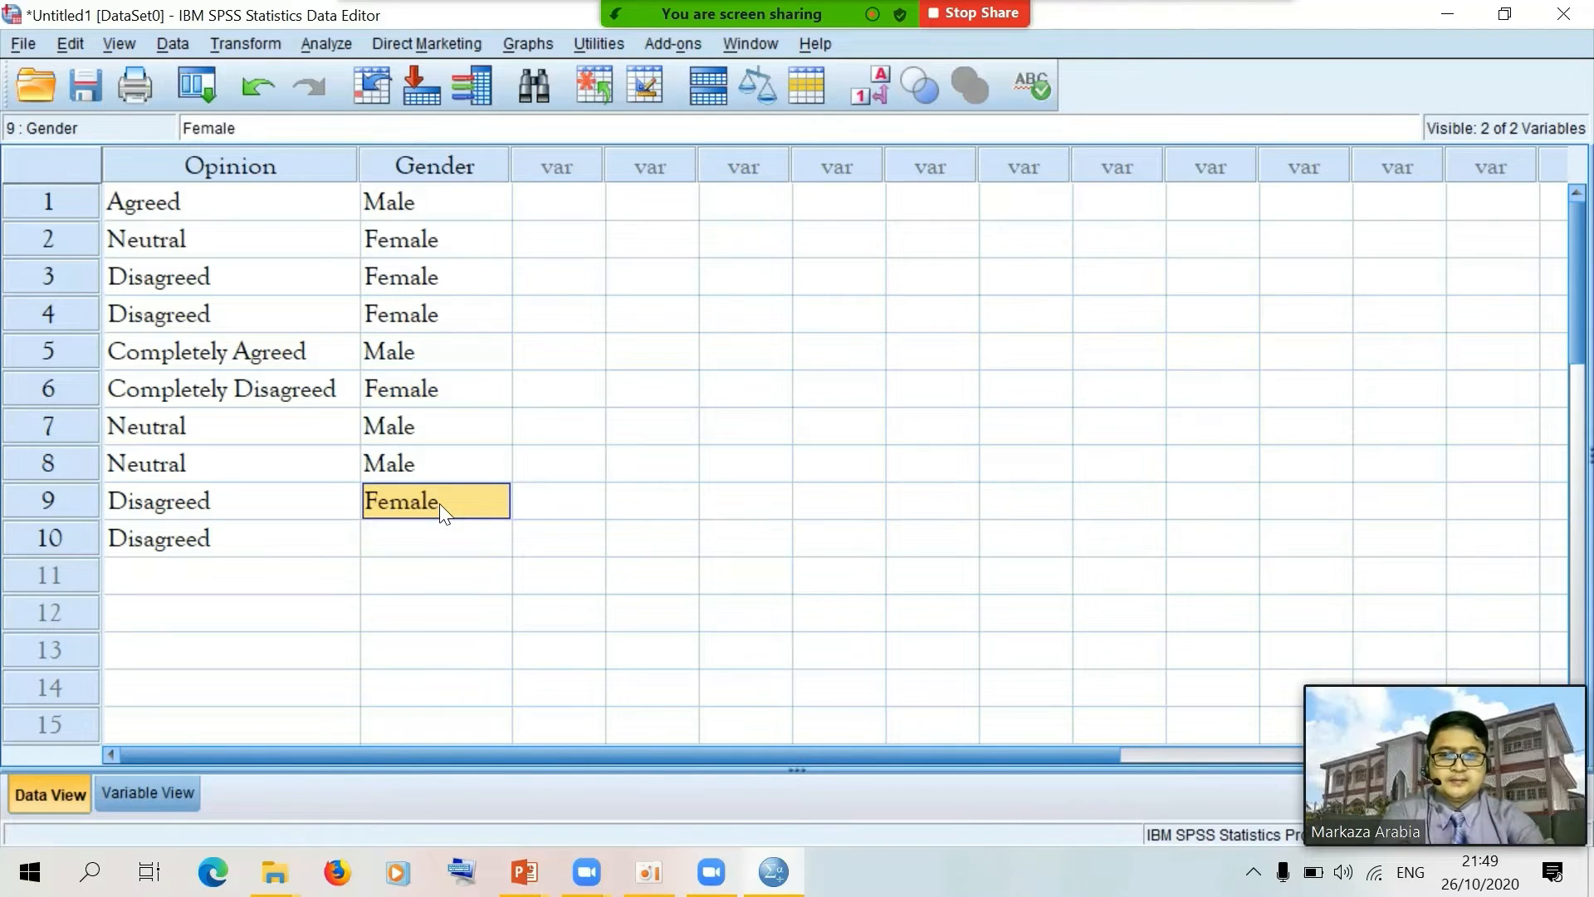
left_click(435, 548)
type("Female")
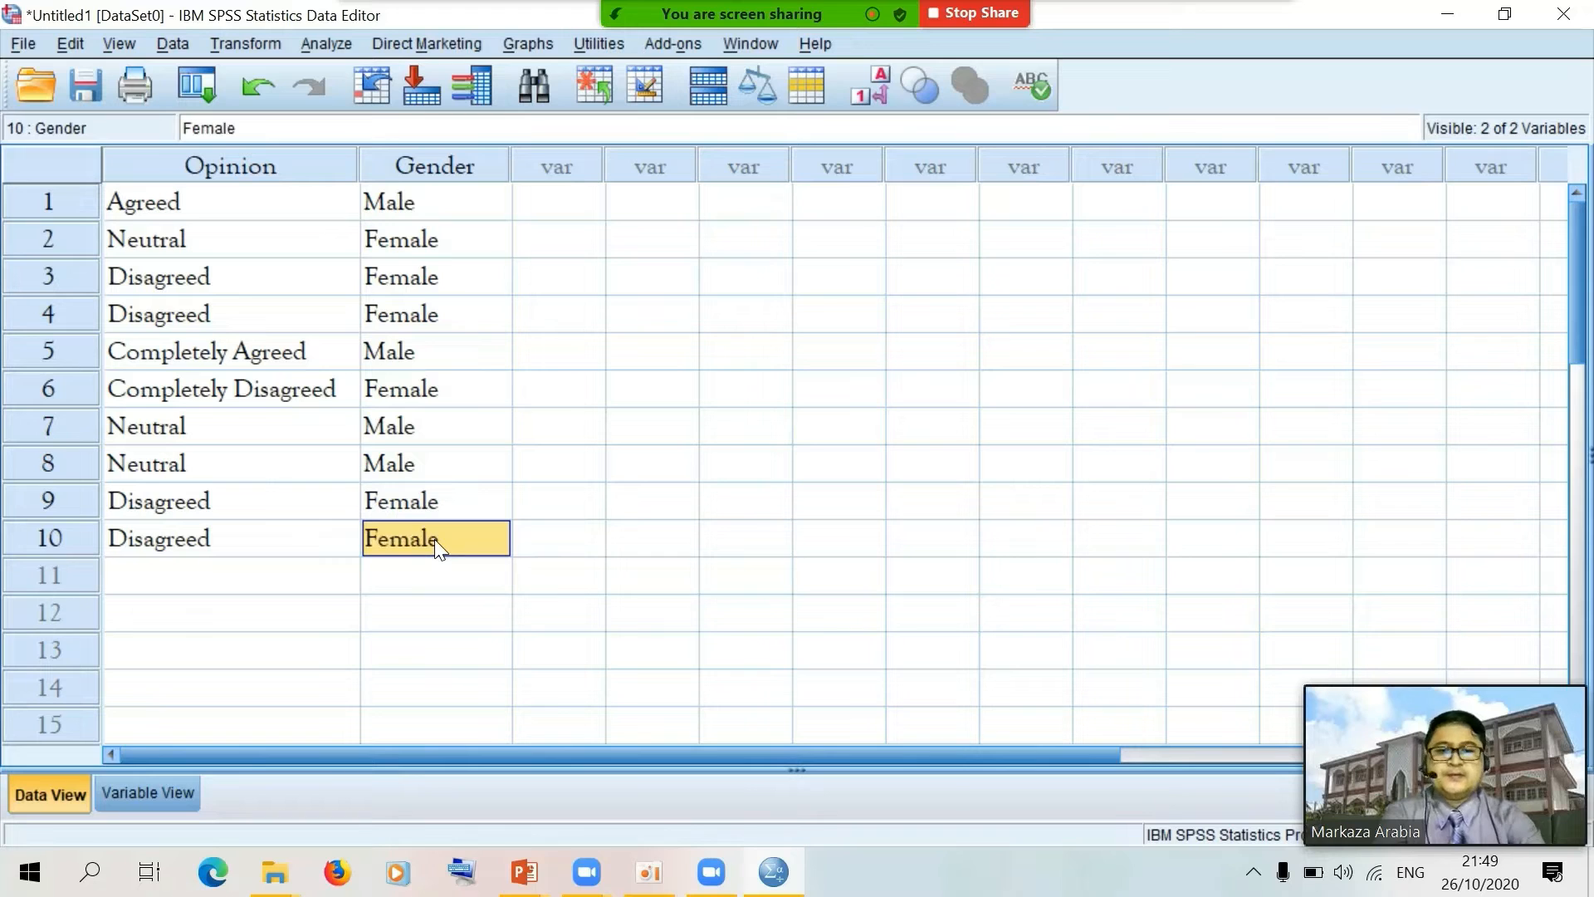
left_click(674, 538)
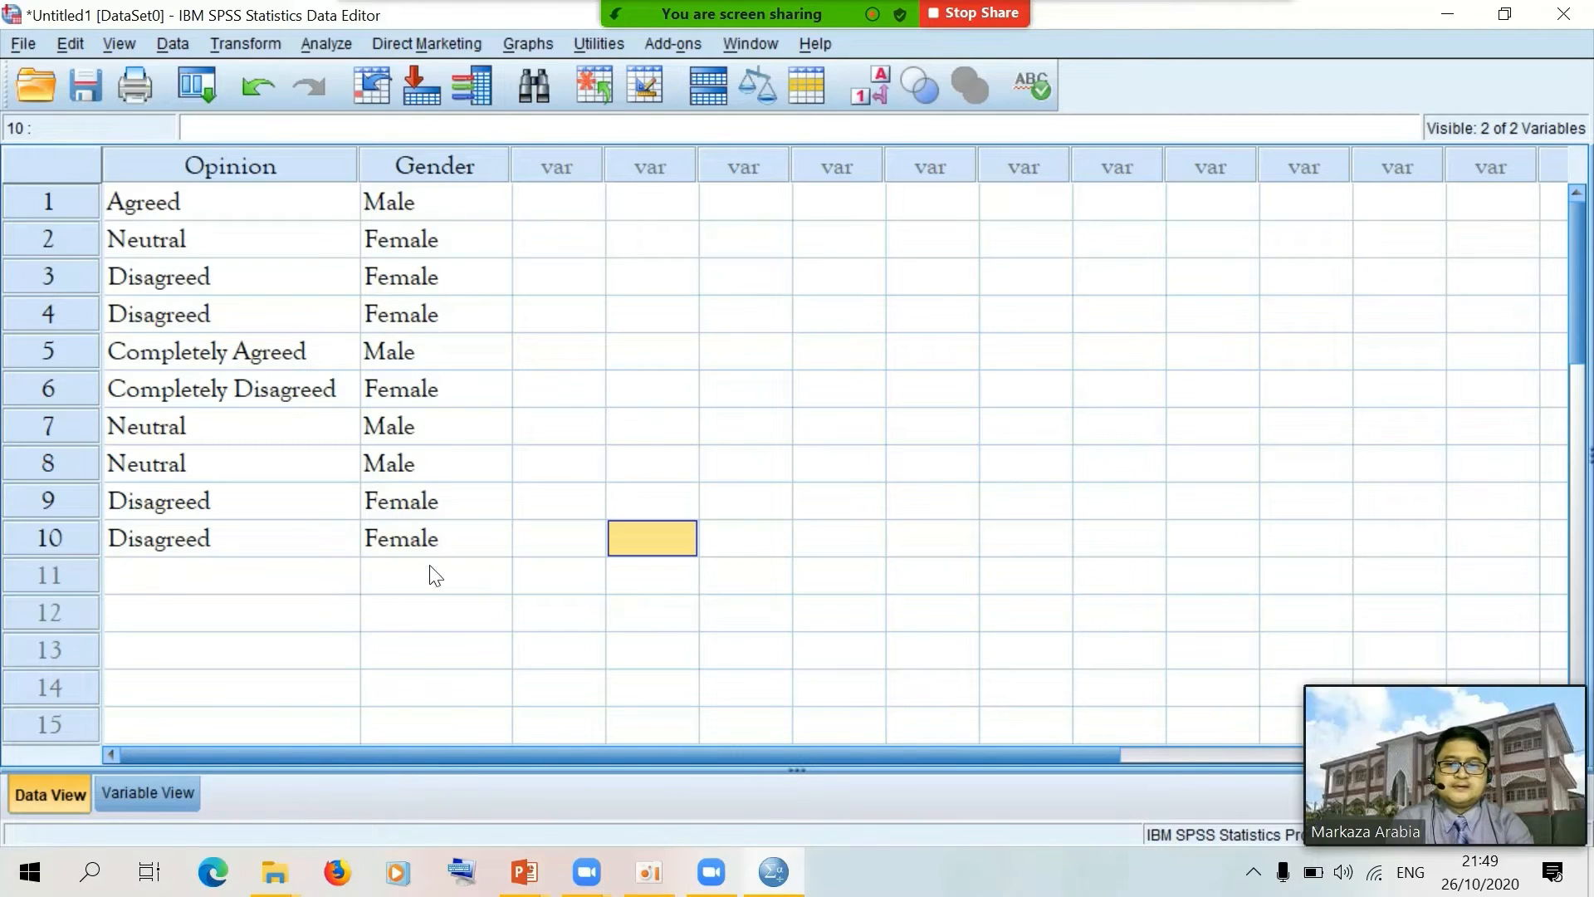
In Variable View, add a third variable named Nationality below Gender
left_click(163, 793)
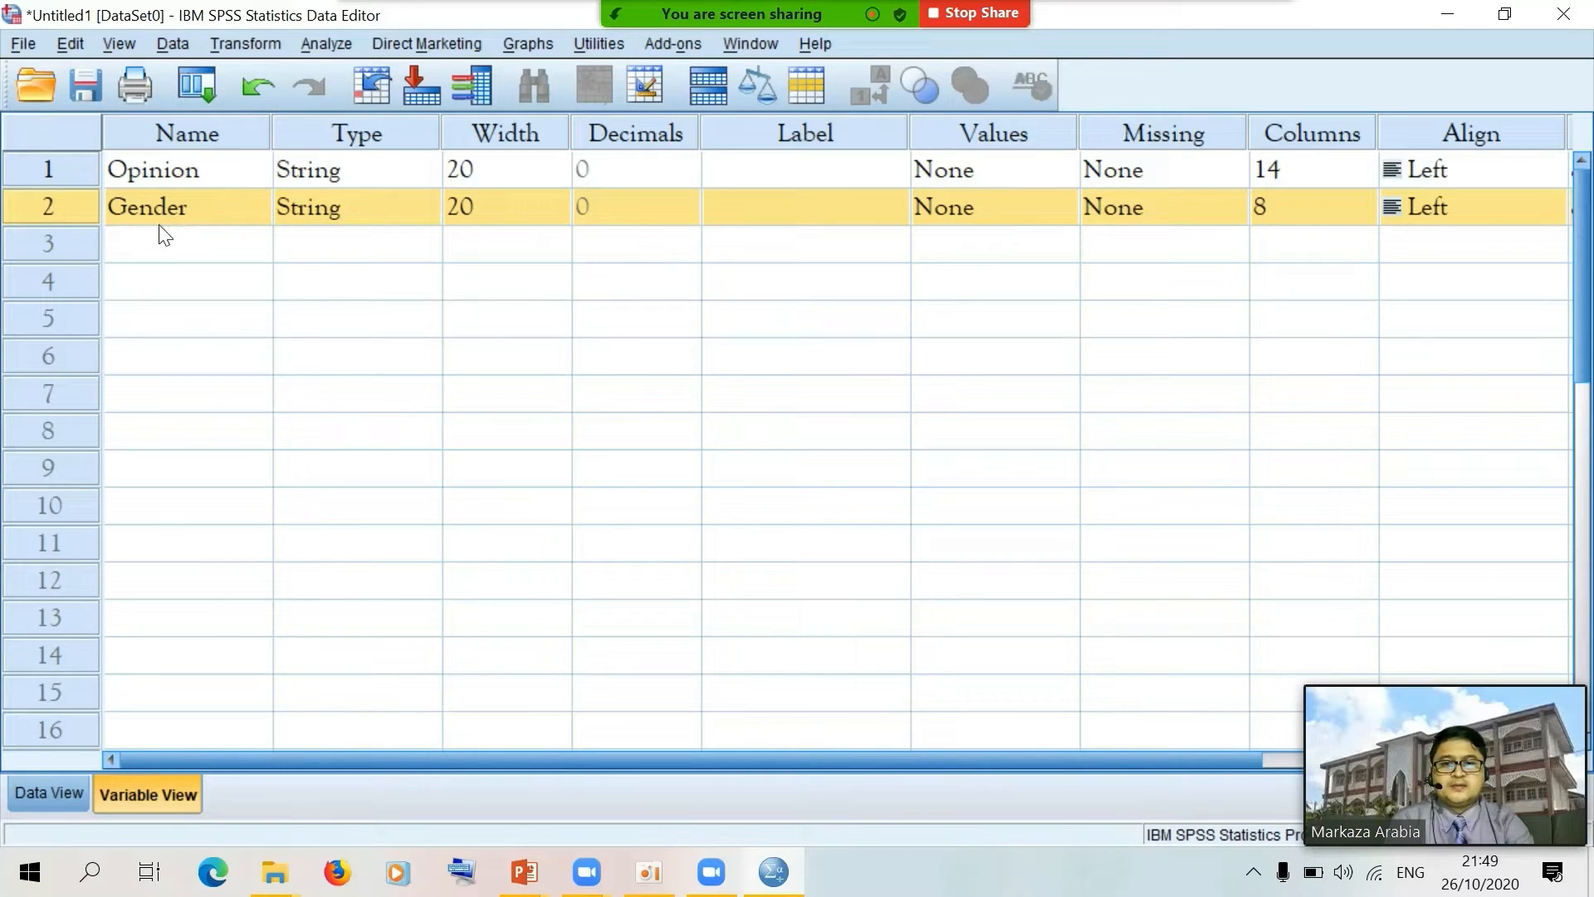
left_click(202, 248)
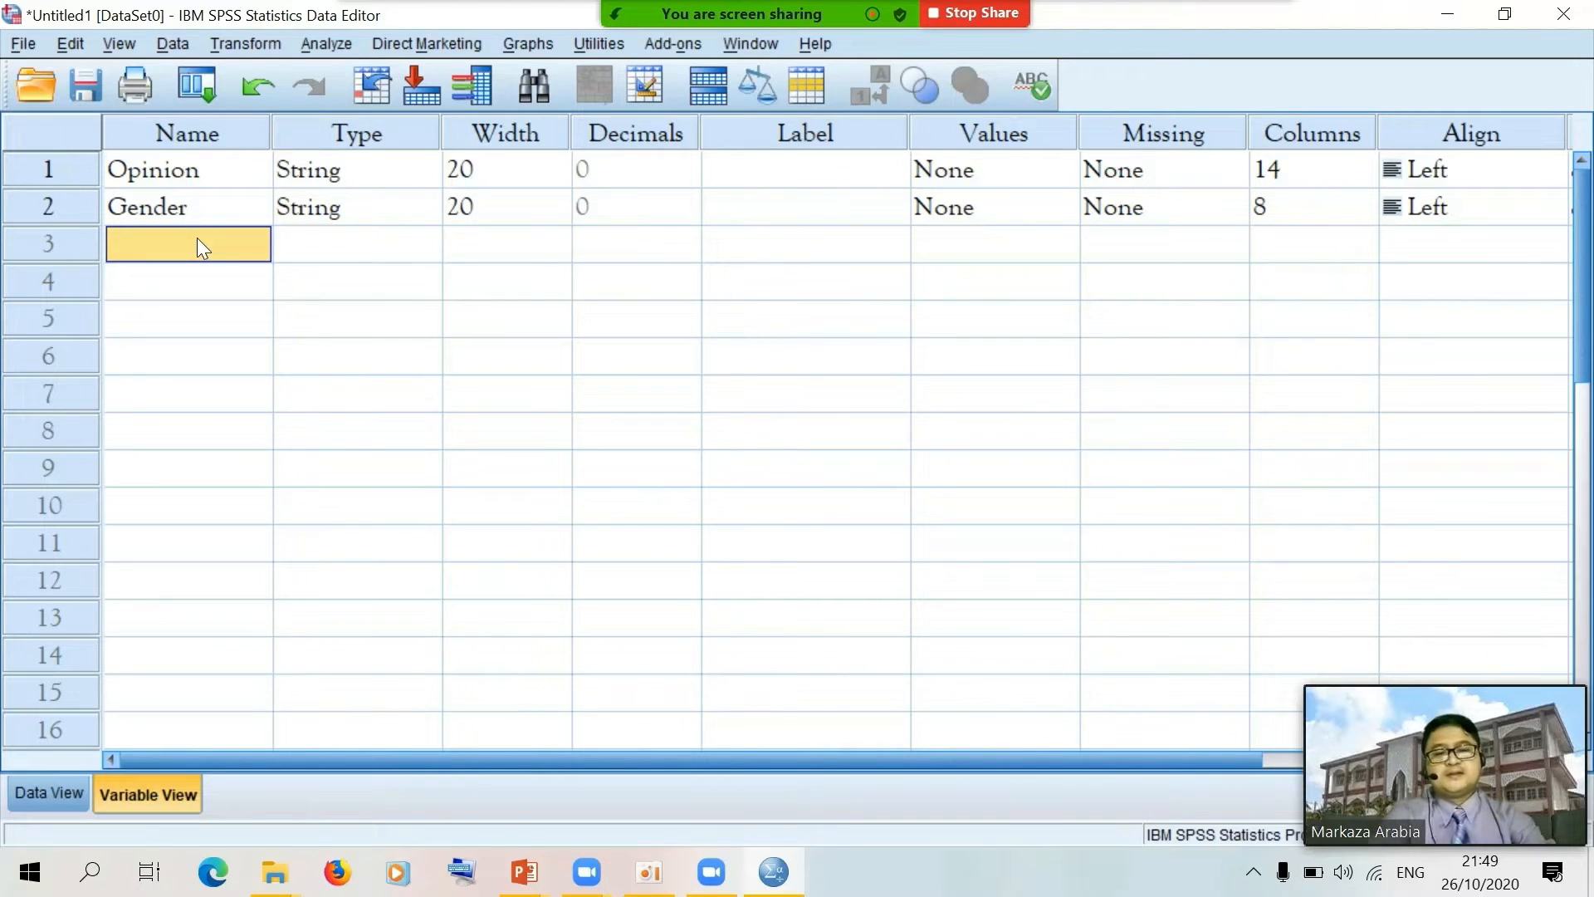
type("Nat")
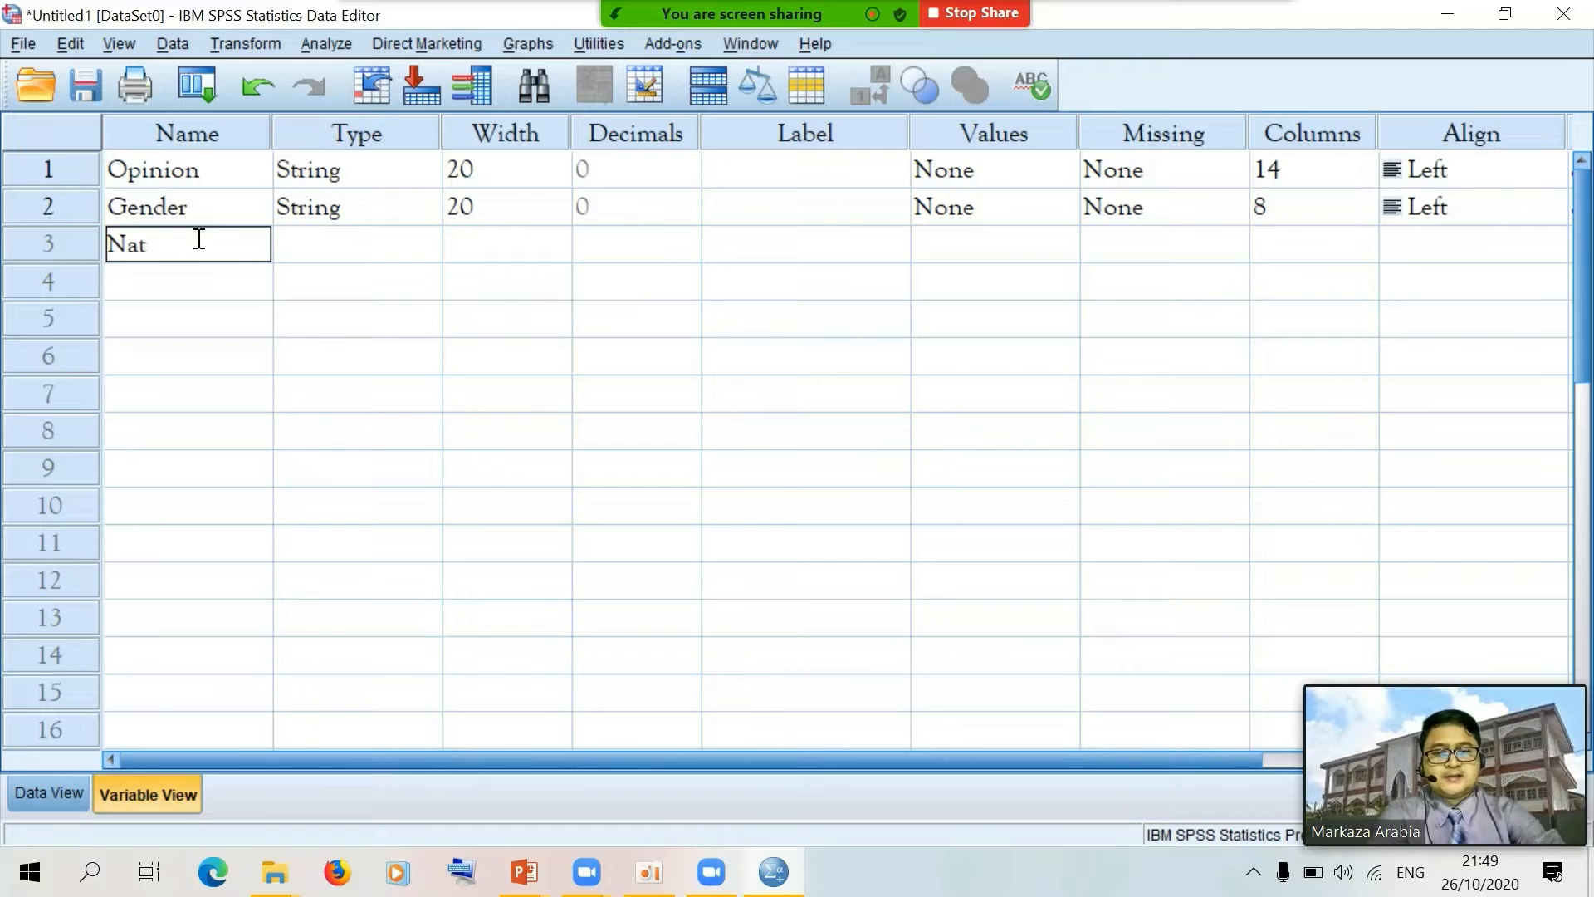
type("io")
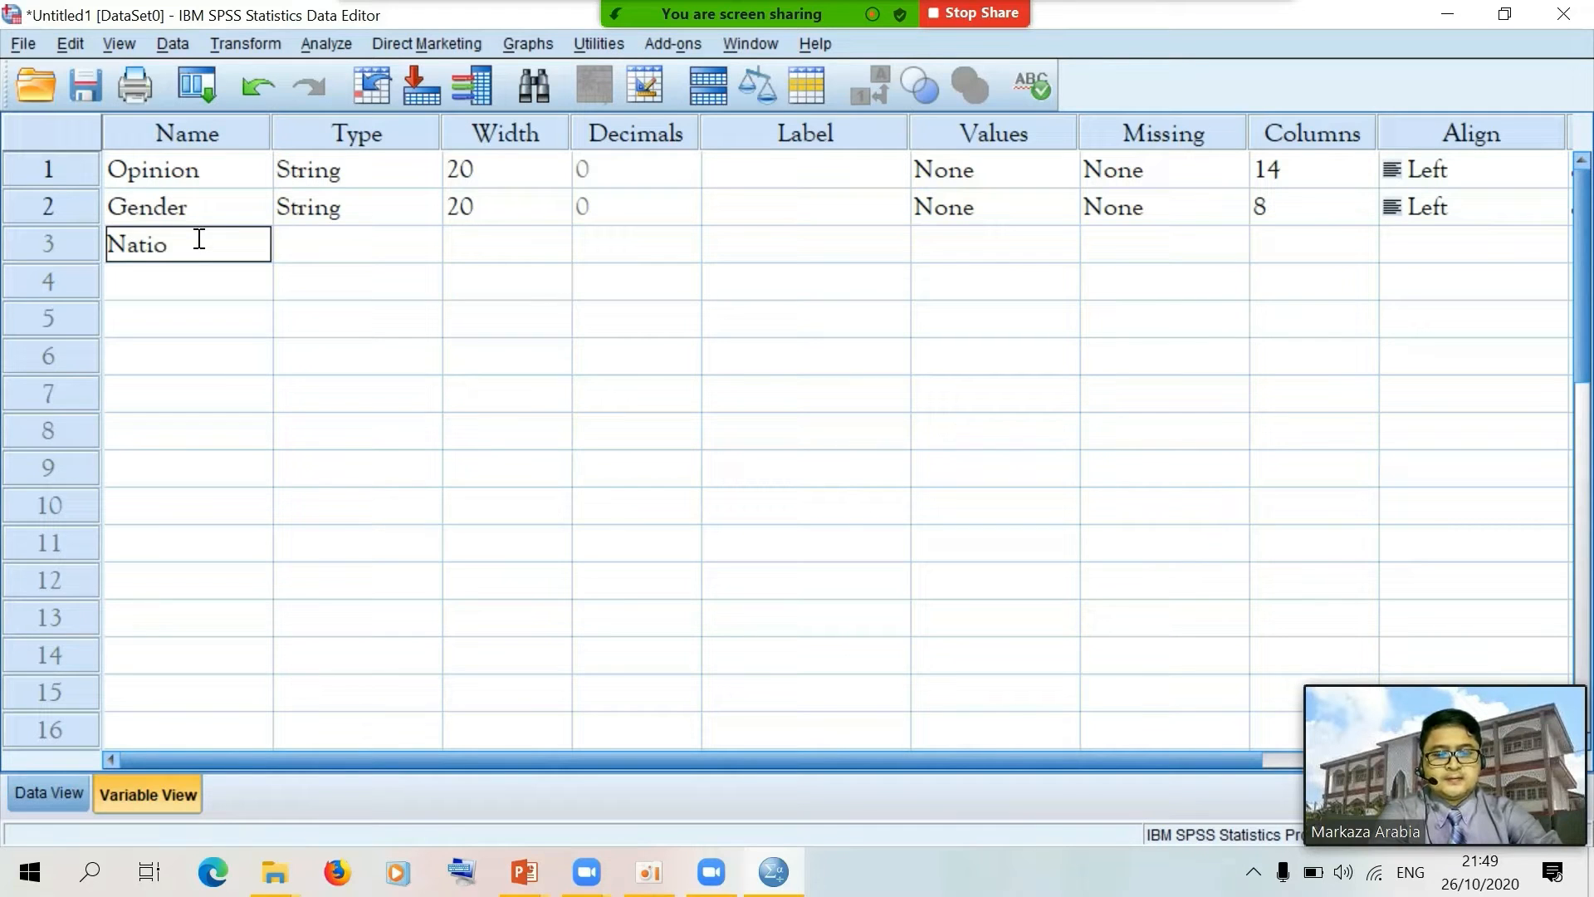
type("nality")
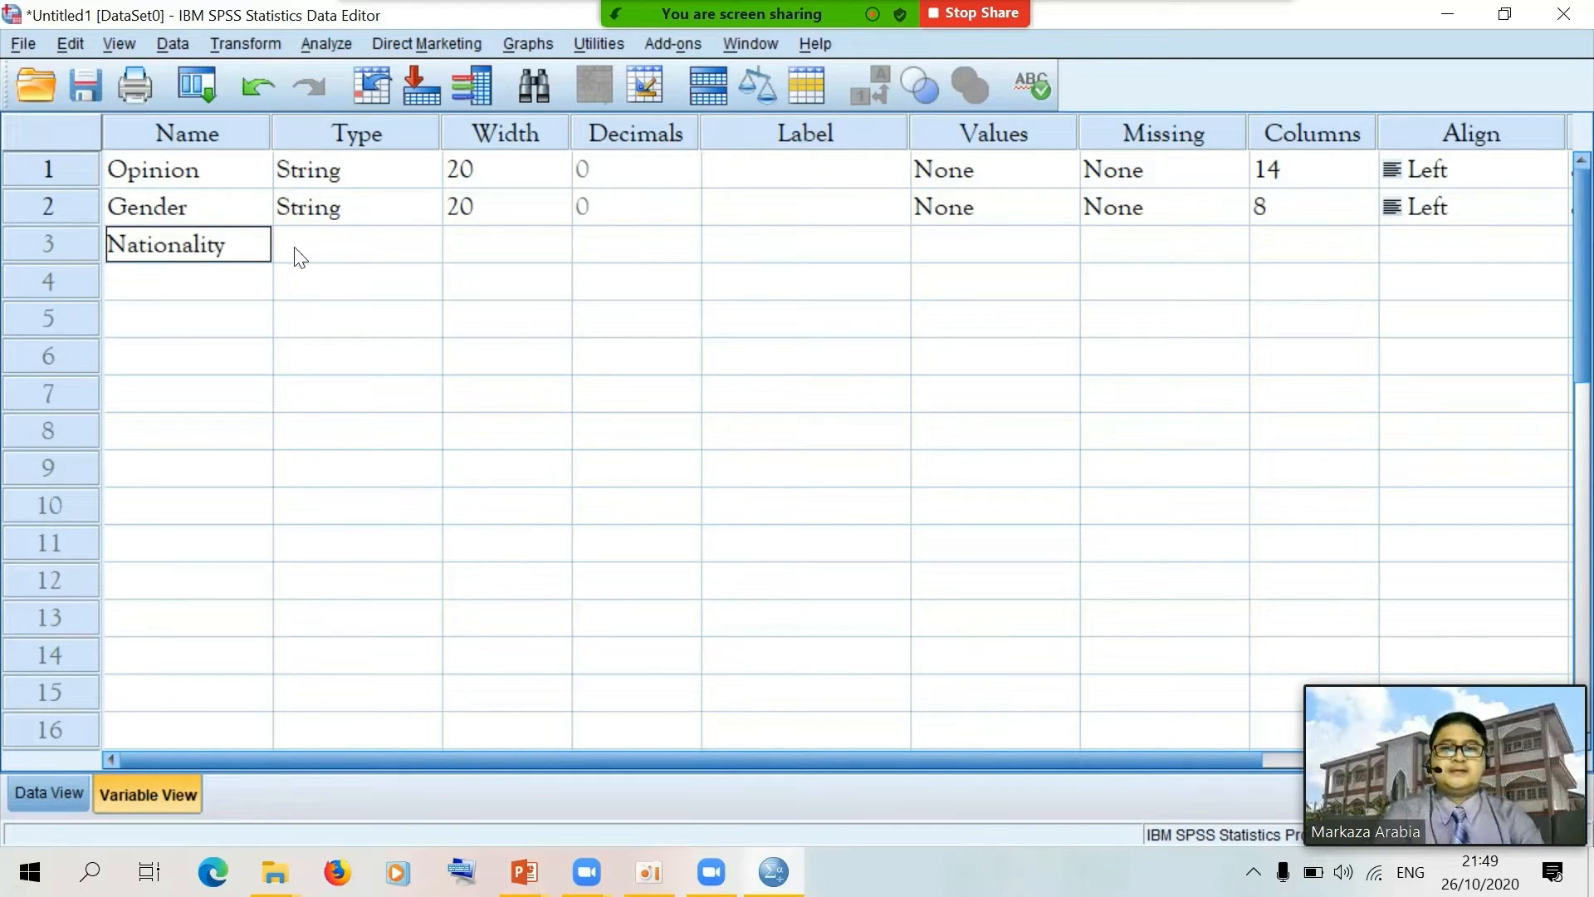
left_click(420, 258)
Set the Nationality variable's type to String with a length of 20 characters
left_click(426, 248)
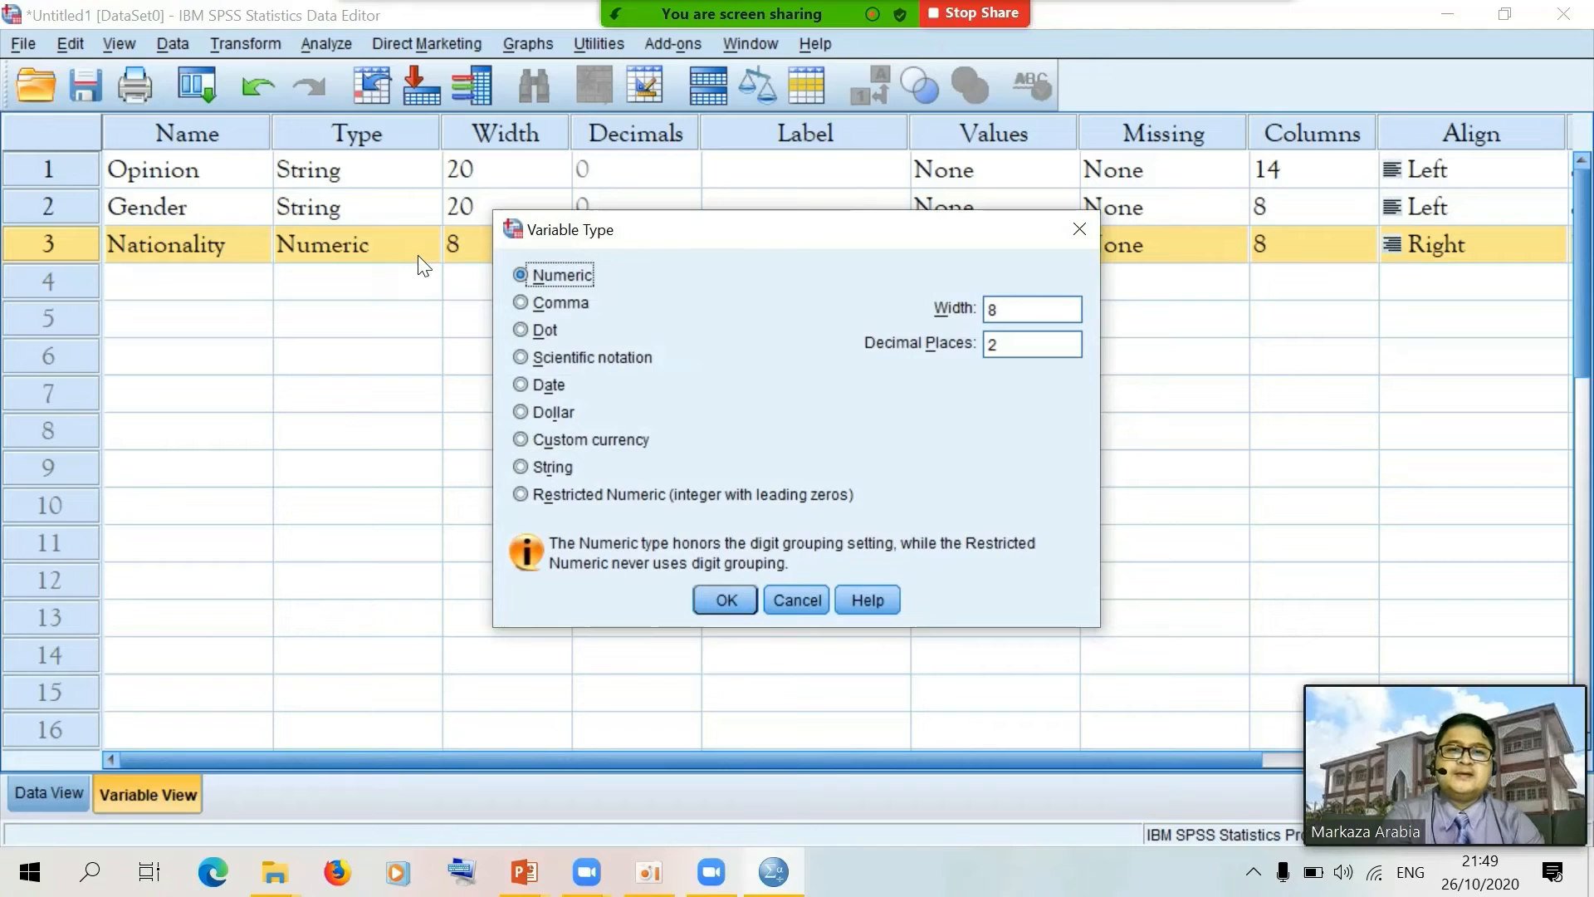
left_click(791, 594)
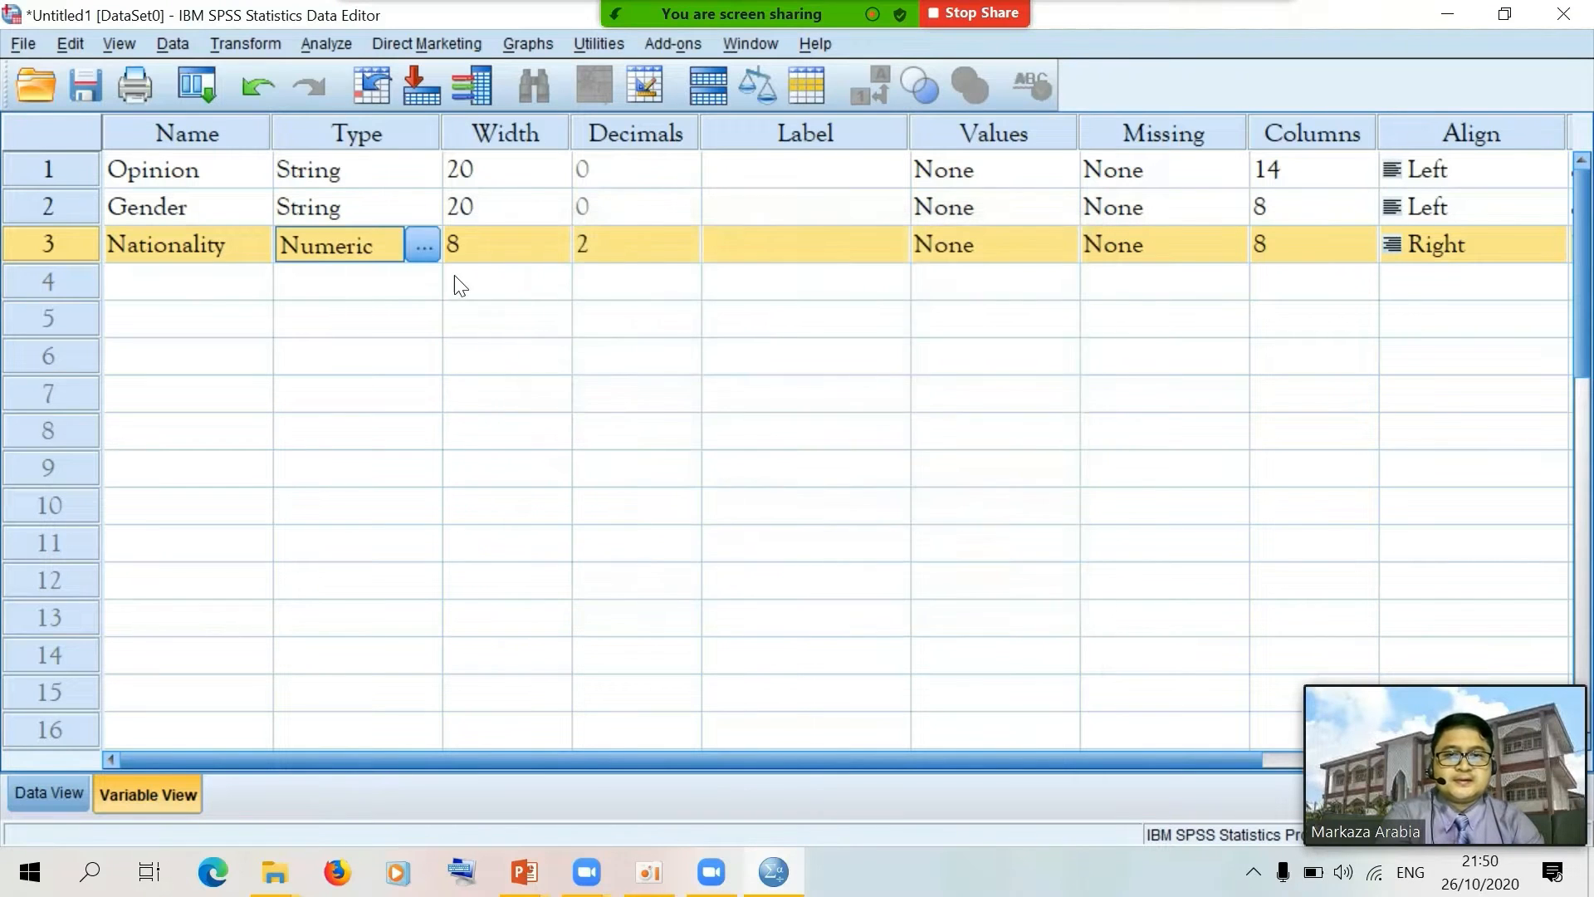
left_click(422, 248)
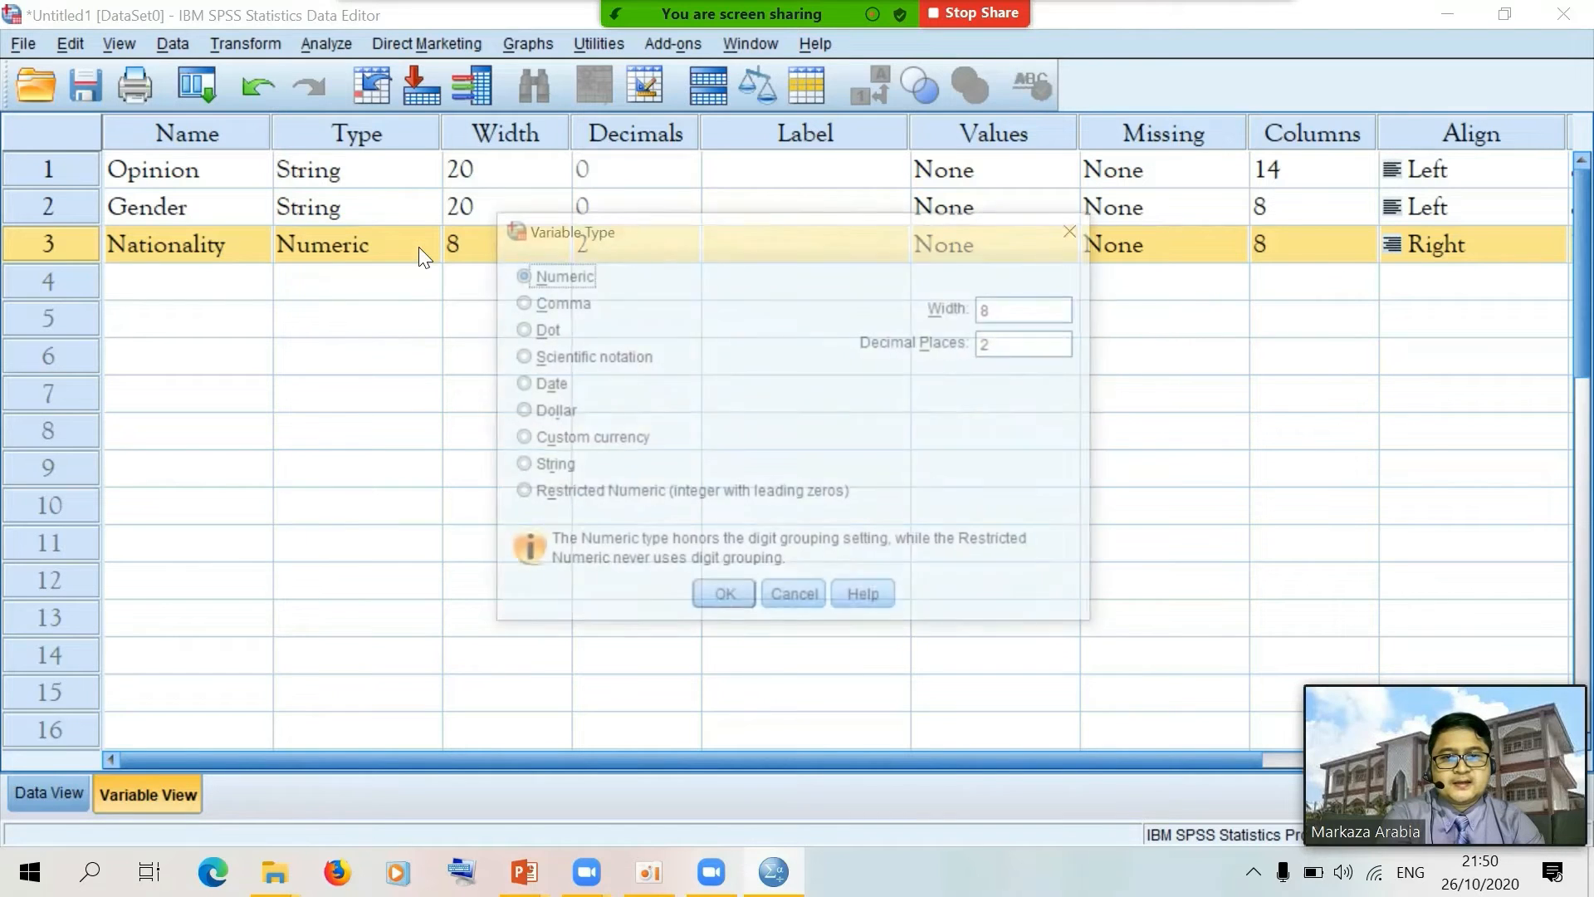
left_click(522, 470)
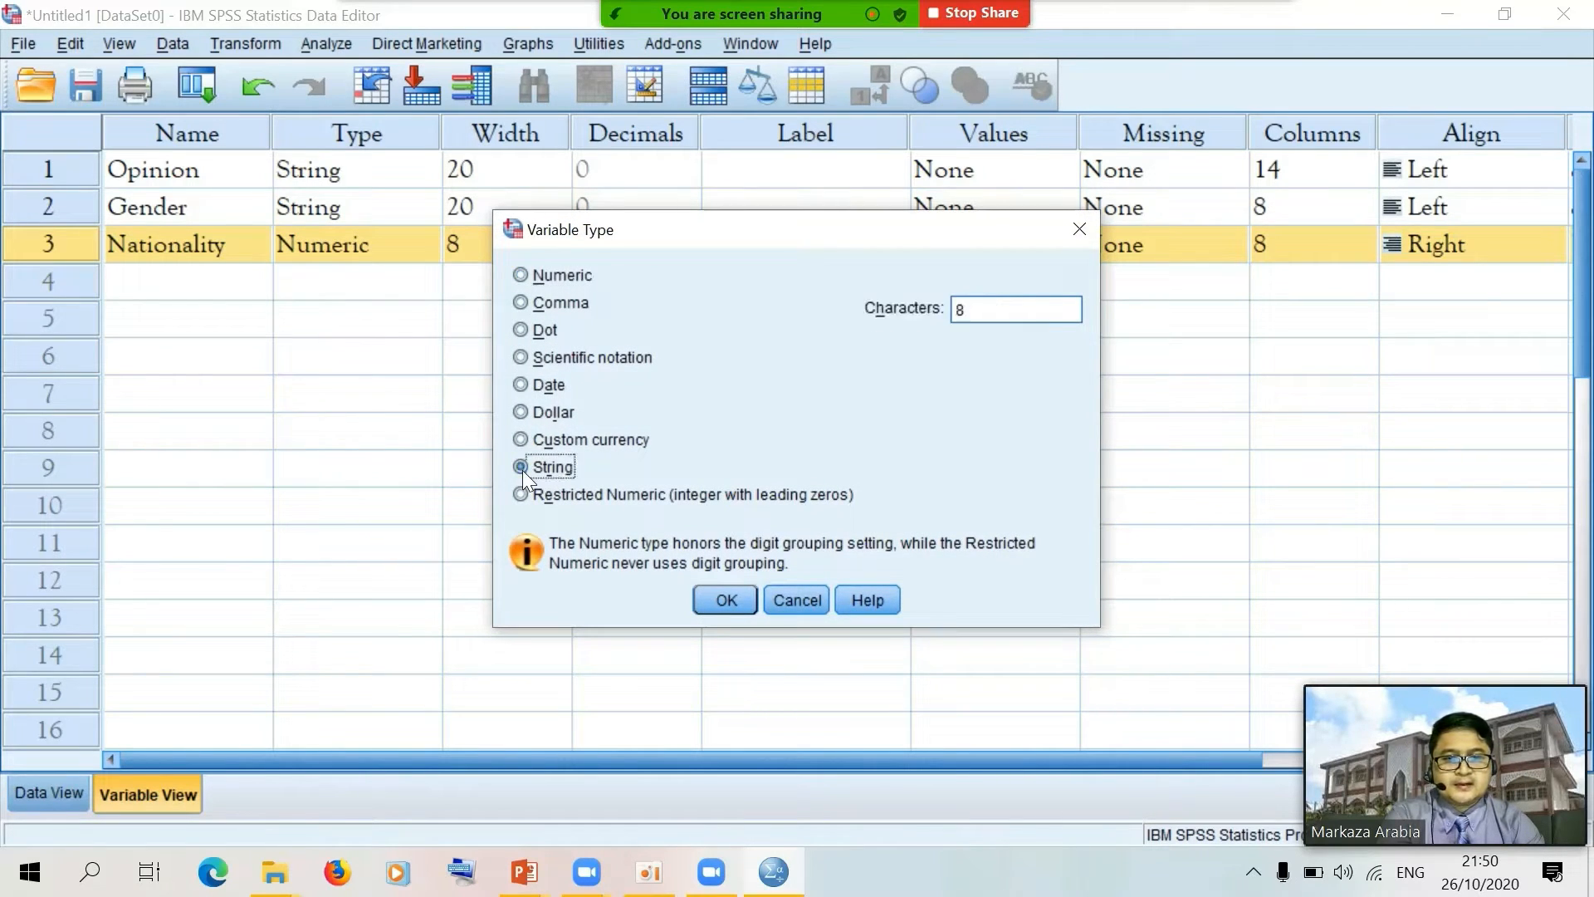
double_click(959, 312)
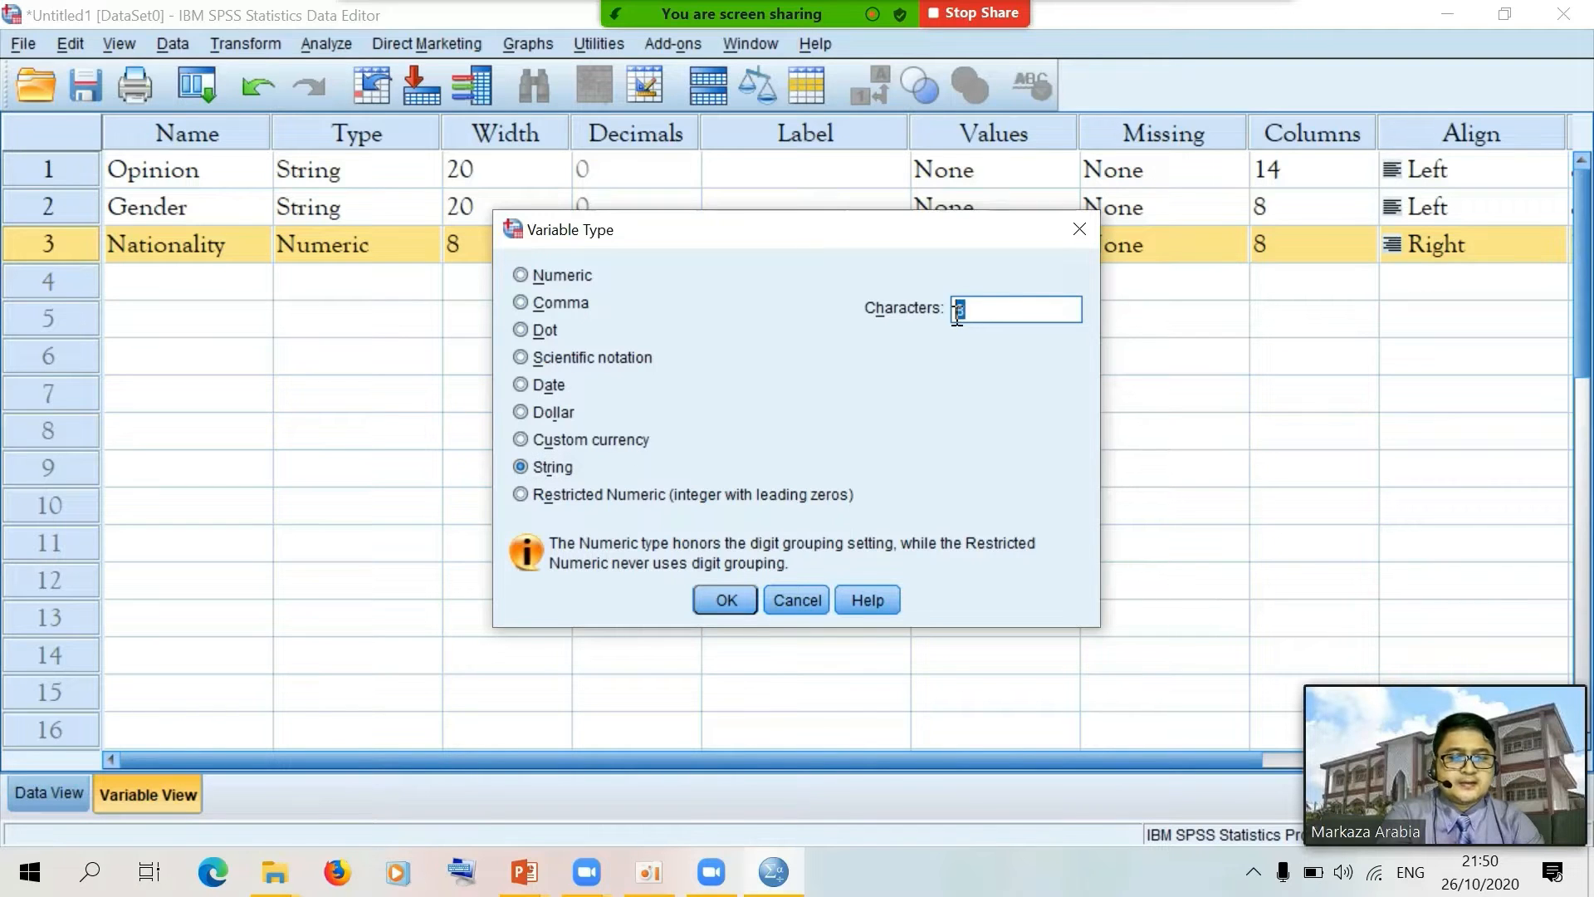
type("20")
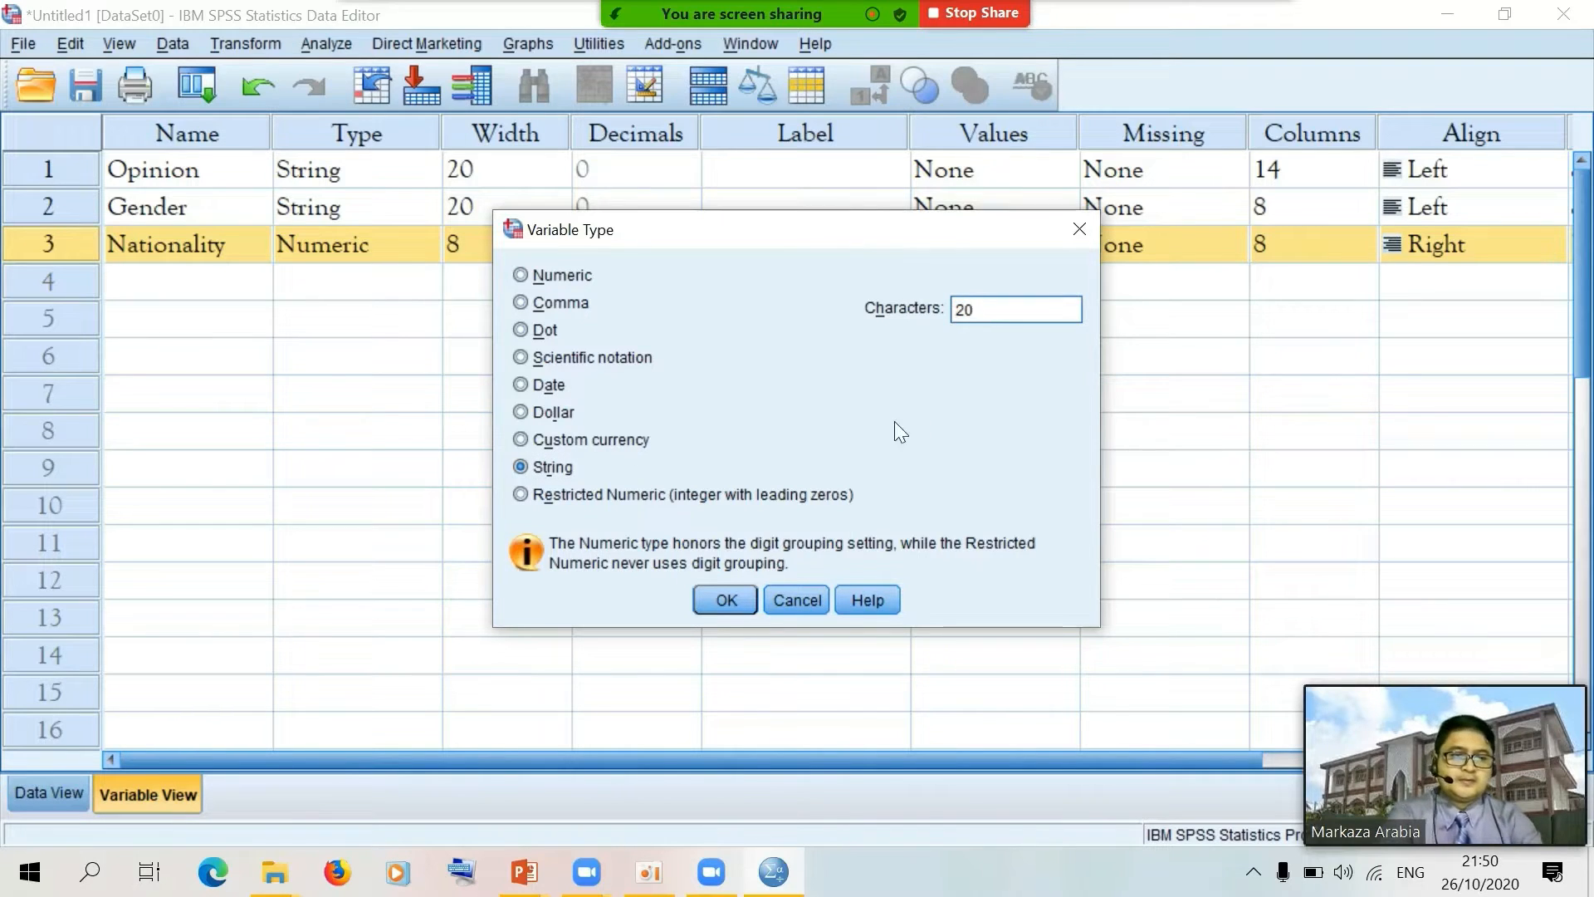
left_click(716, 589)
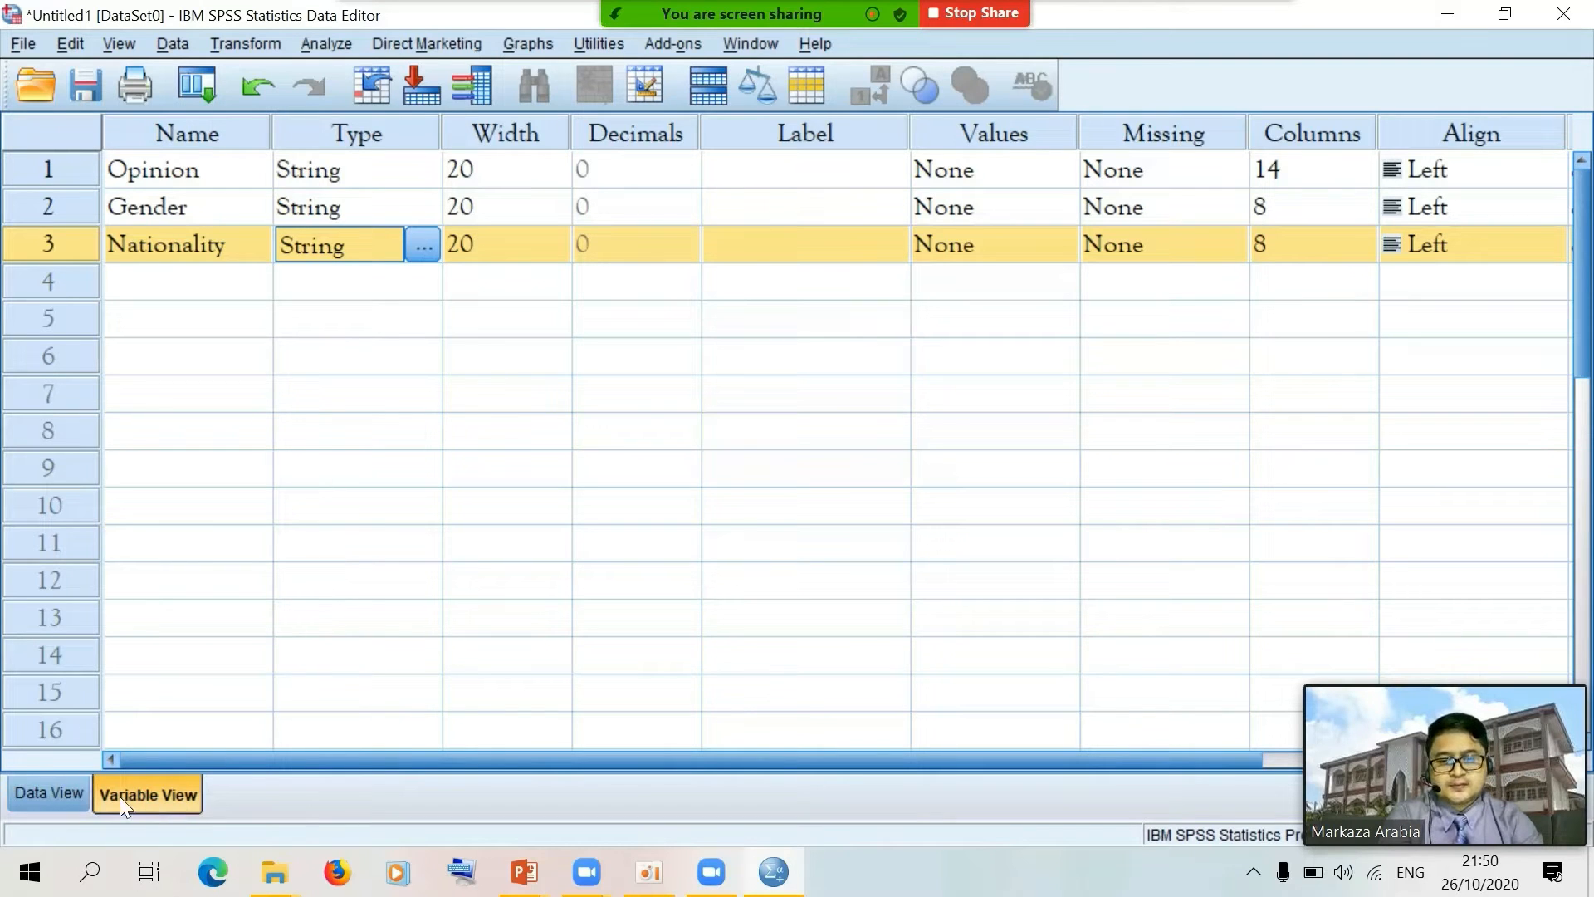
In Data View, widen the Nationality column slightly and enter Egypt as the Nationality for case 1
left_click(36, 797)
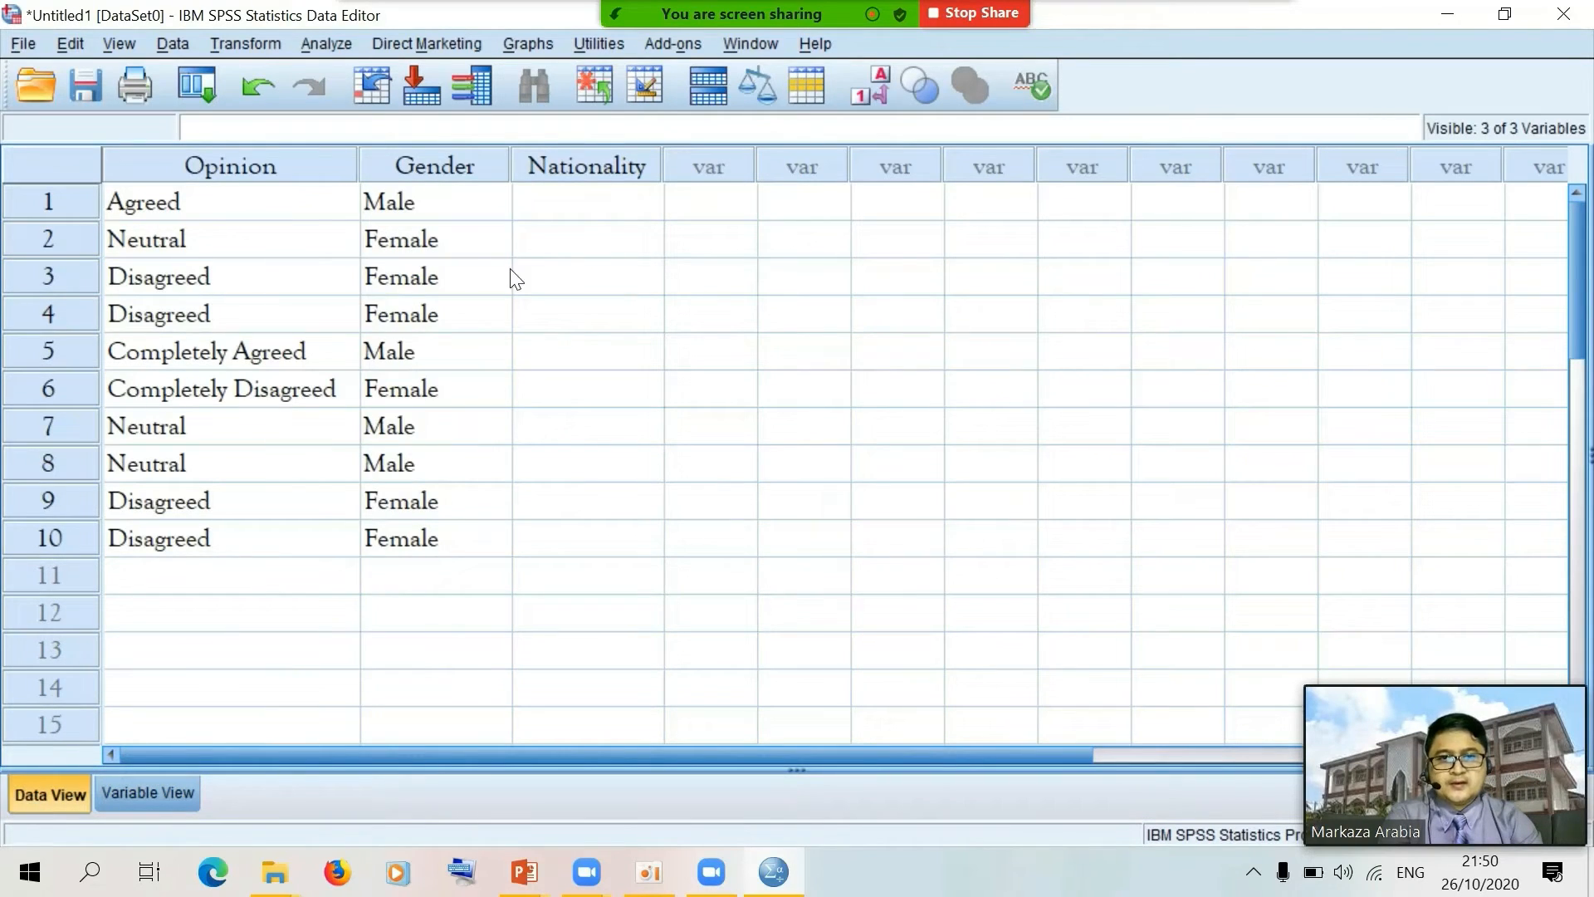
left_click_drag(662, 164, 697, 164)
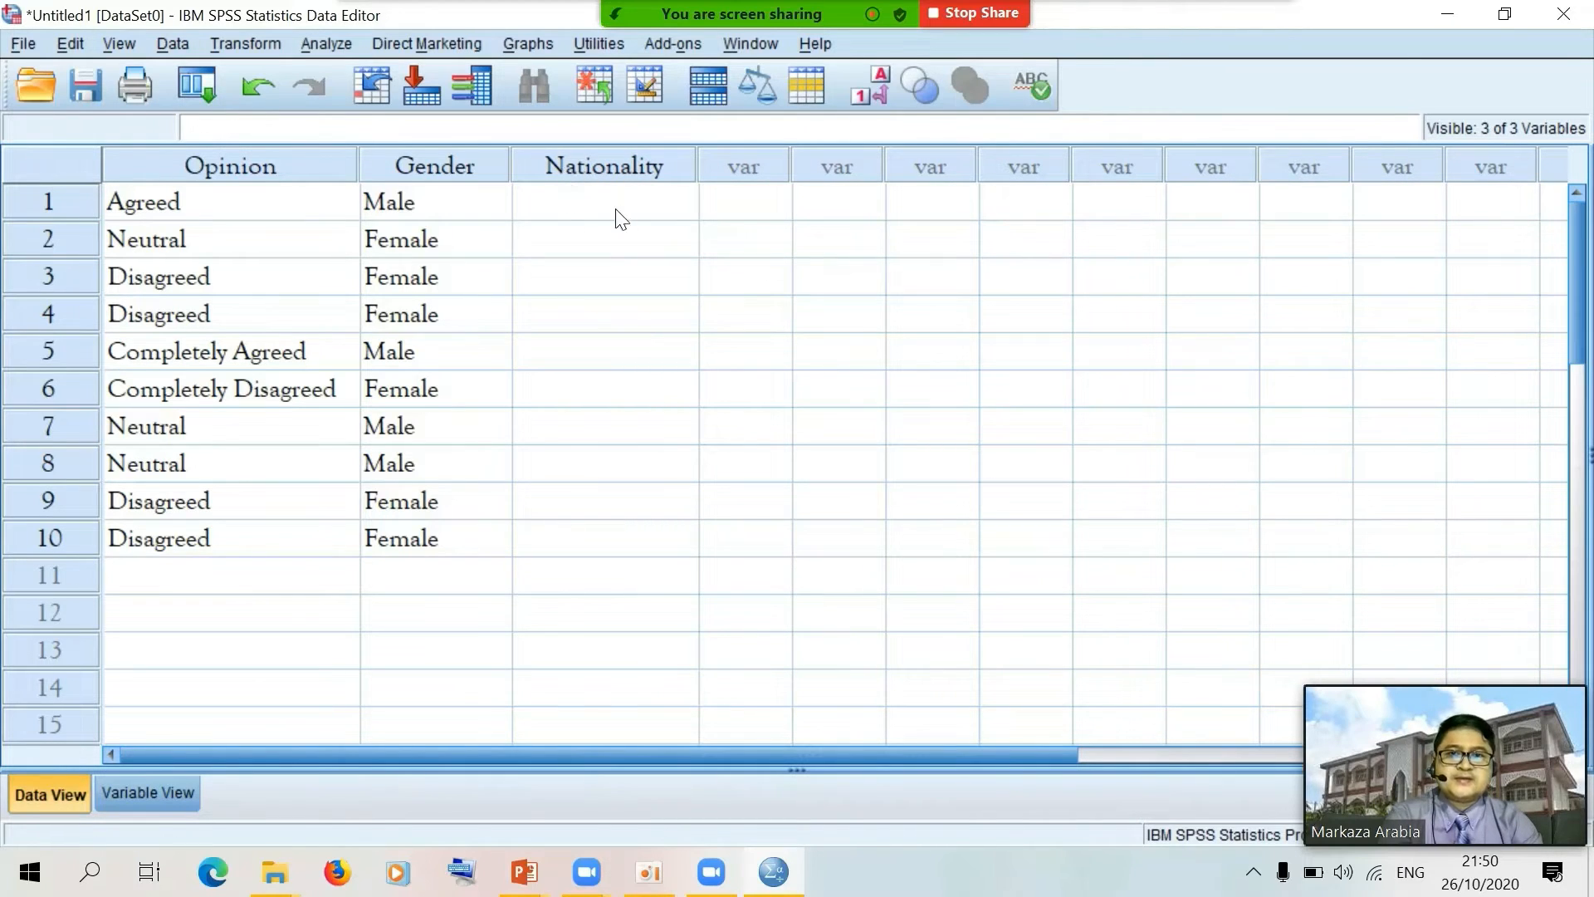
left_click(678, 218)
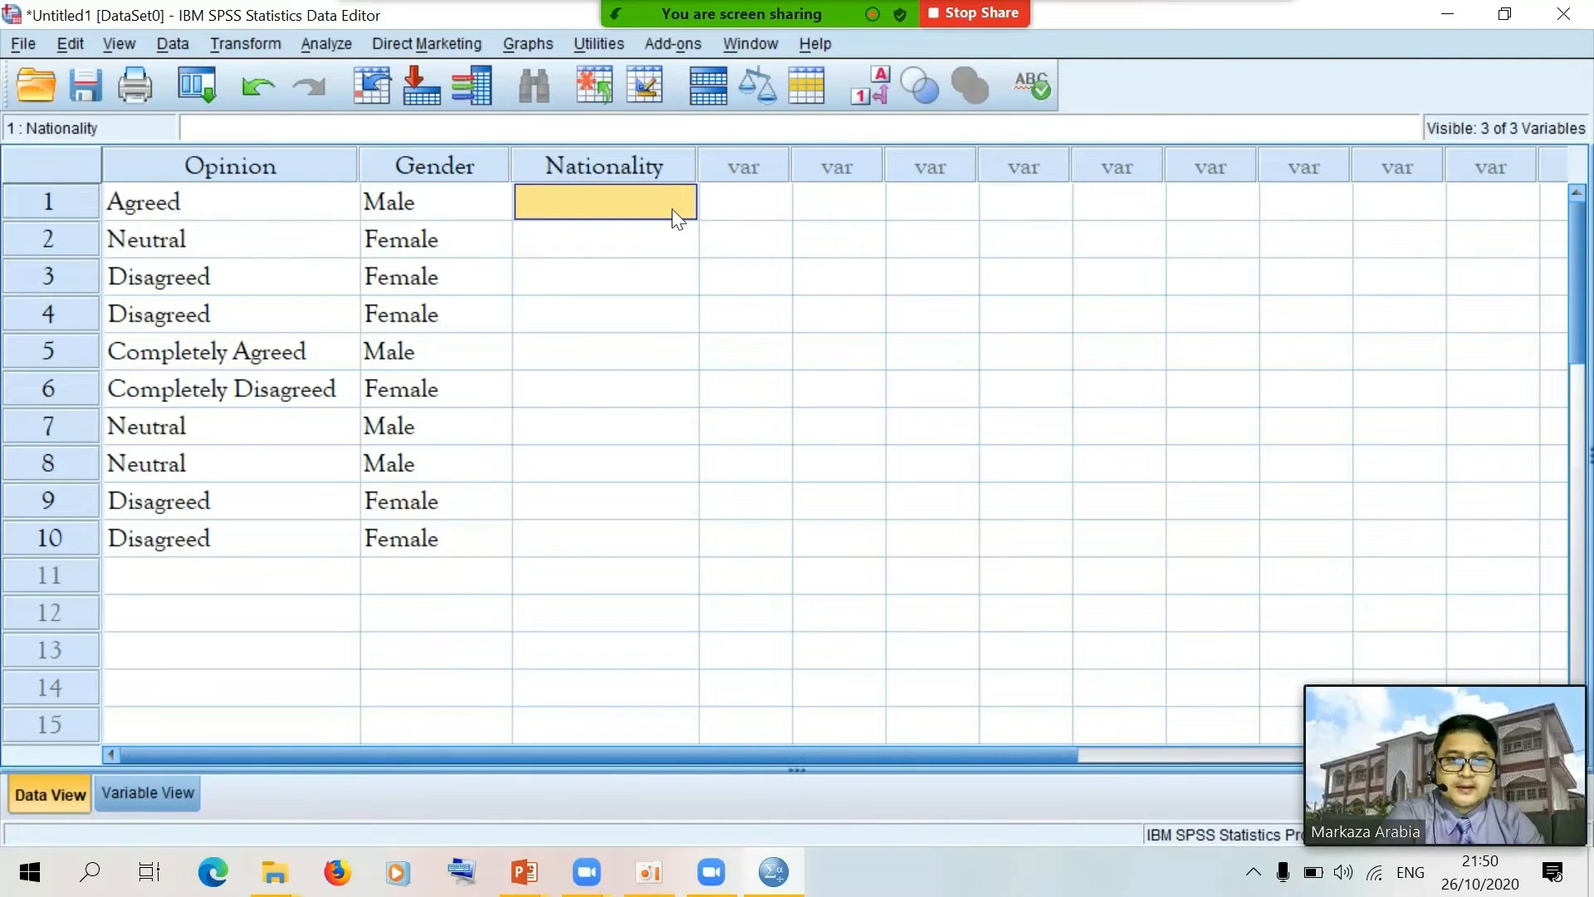
type("E")
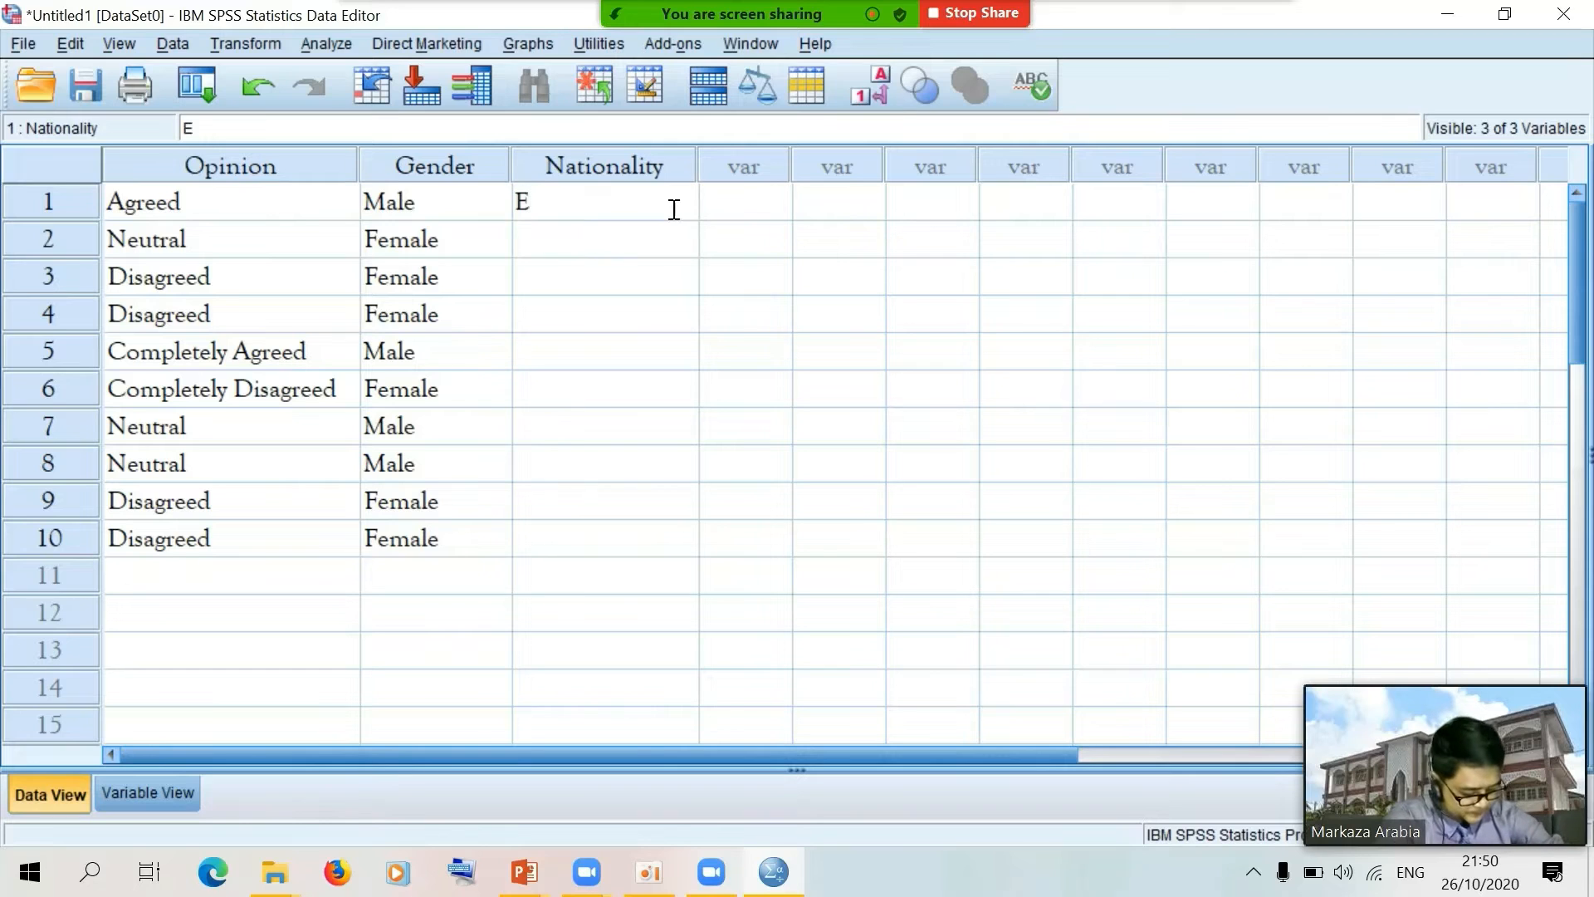
type("gy")
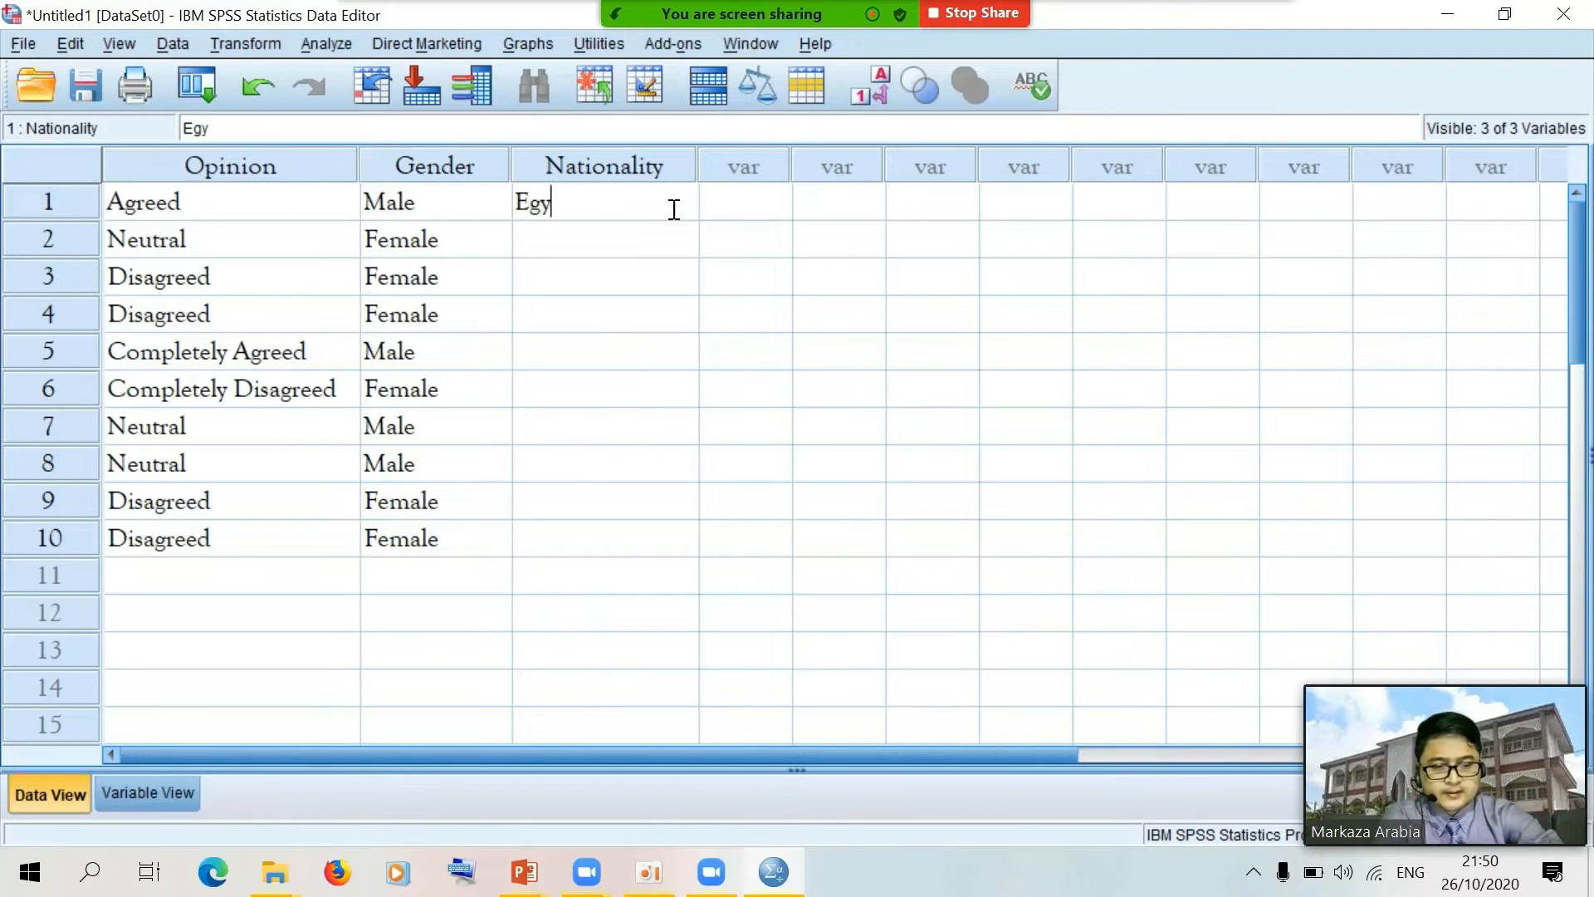
type("pt")
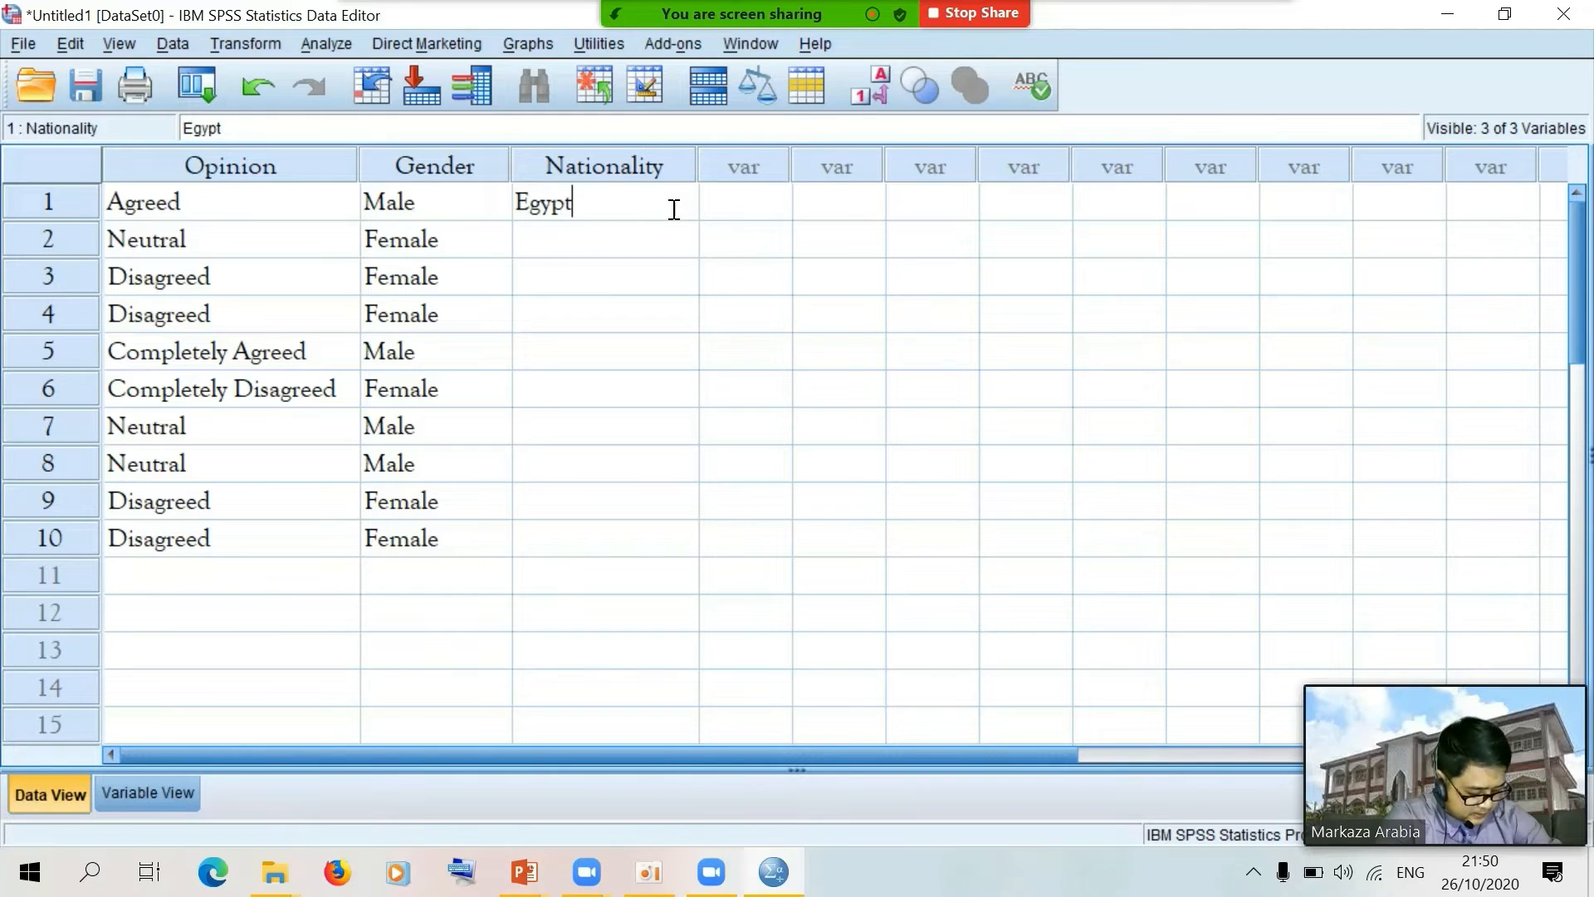
key("Return")
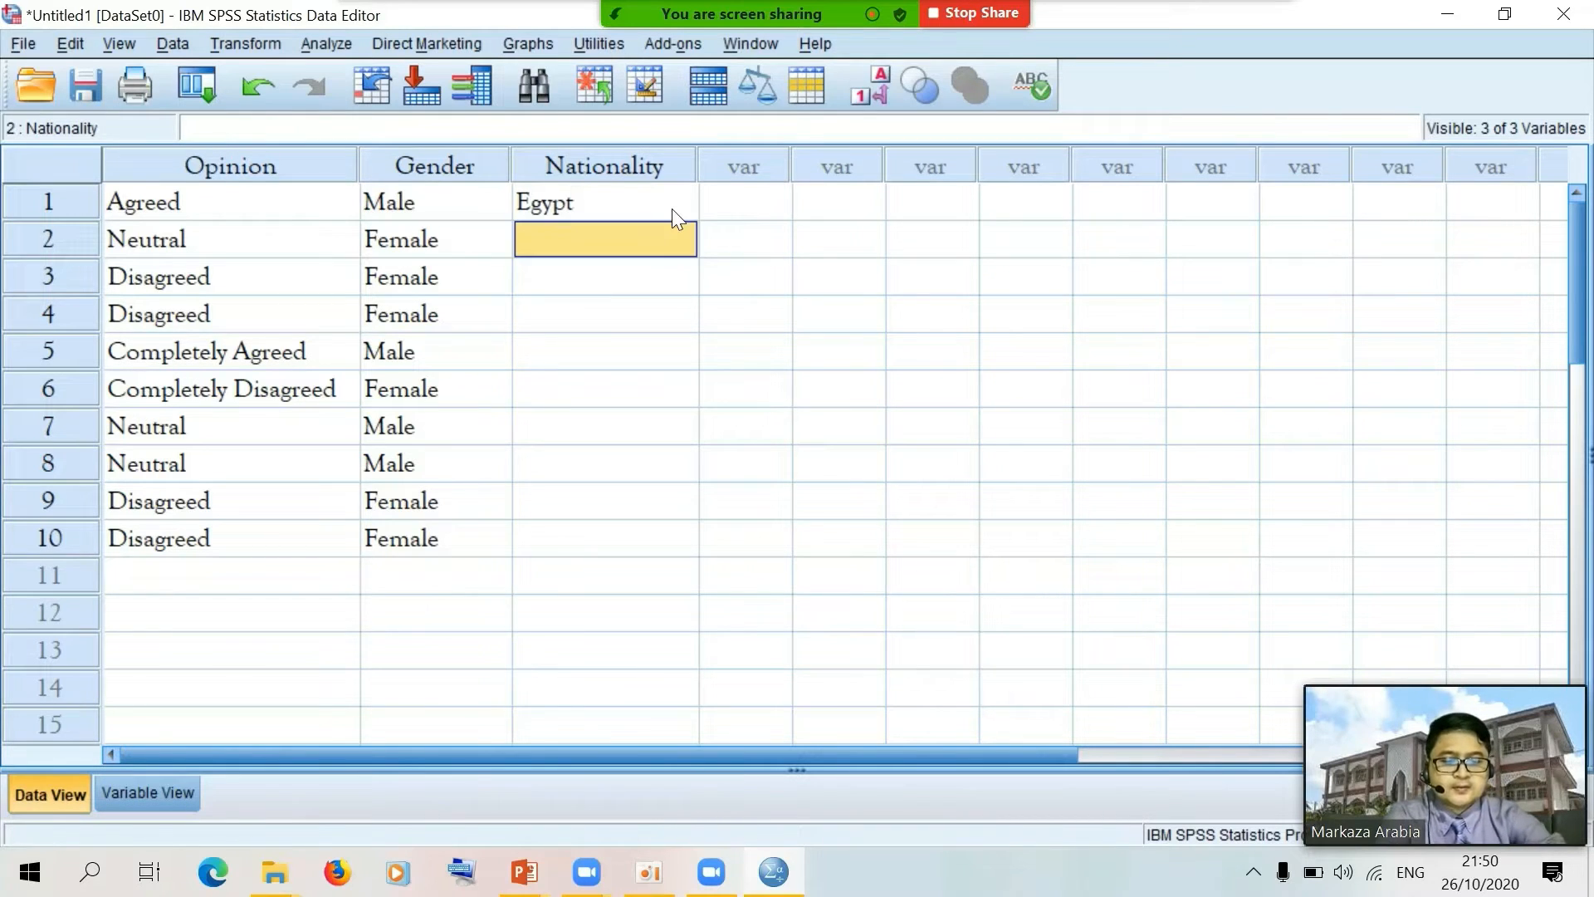
Enter Yemen as the Nationality for case 2 and reuse case 1's Egypt value for case 3
type("Yemen")
key("Return")
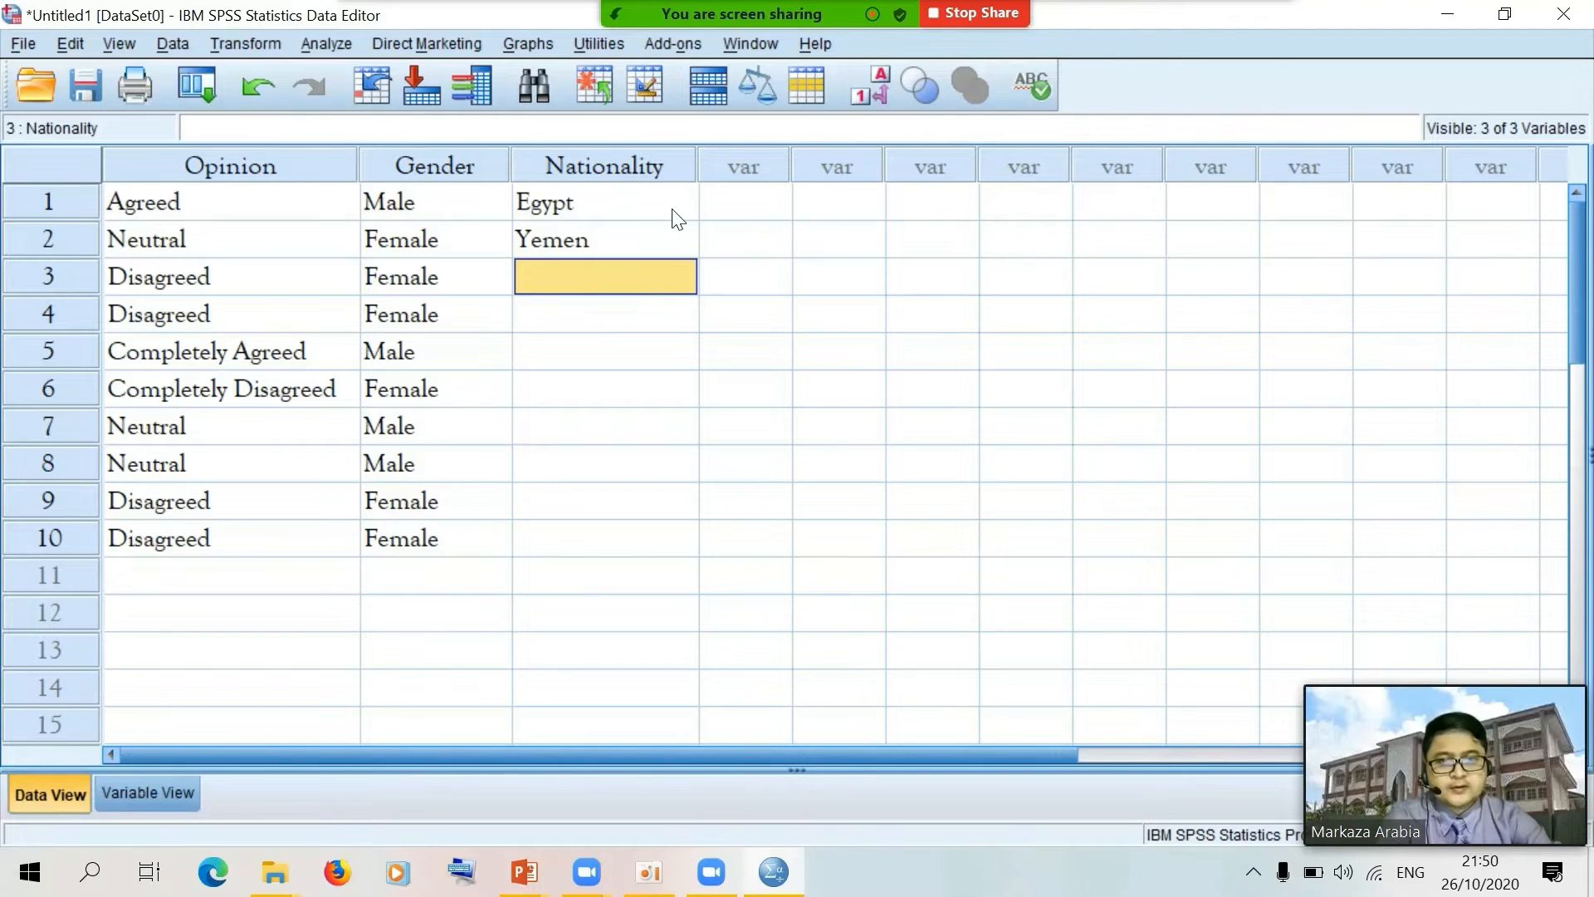
left_click(619, 210)
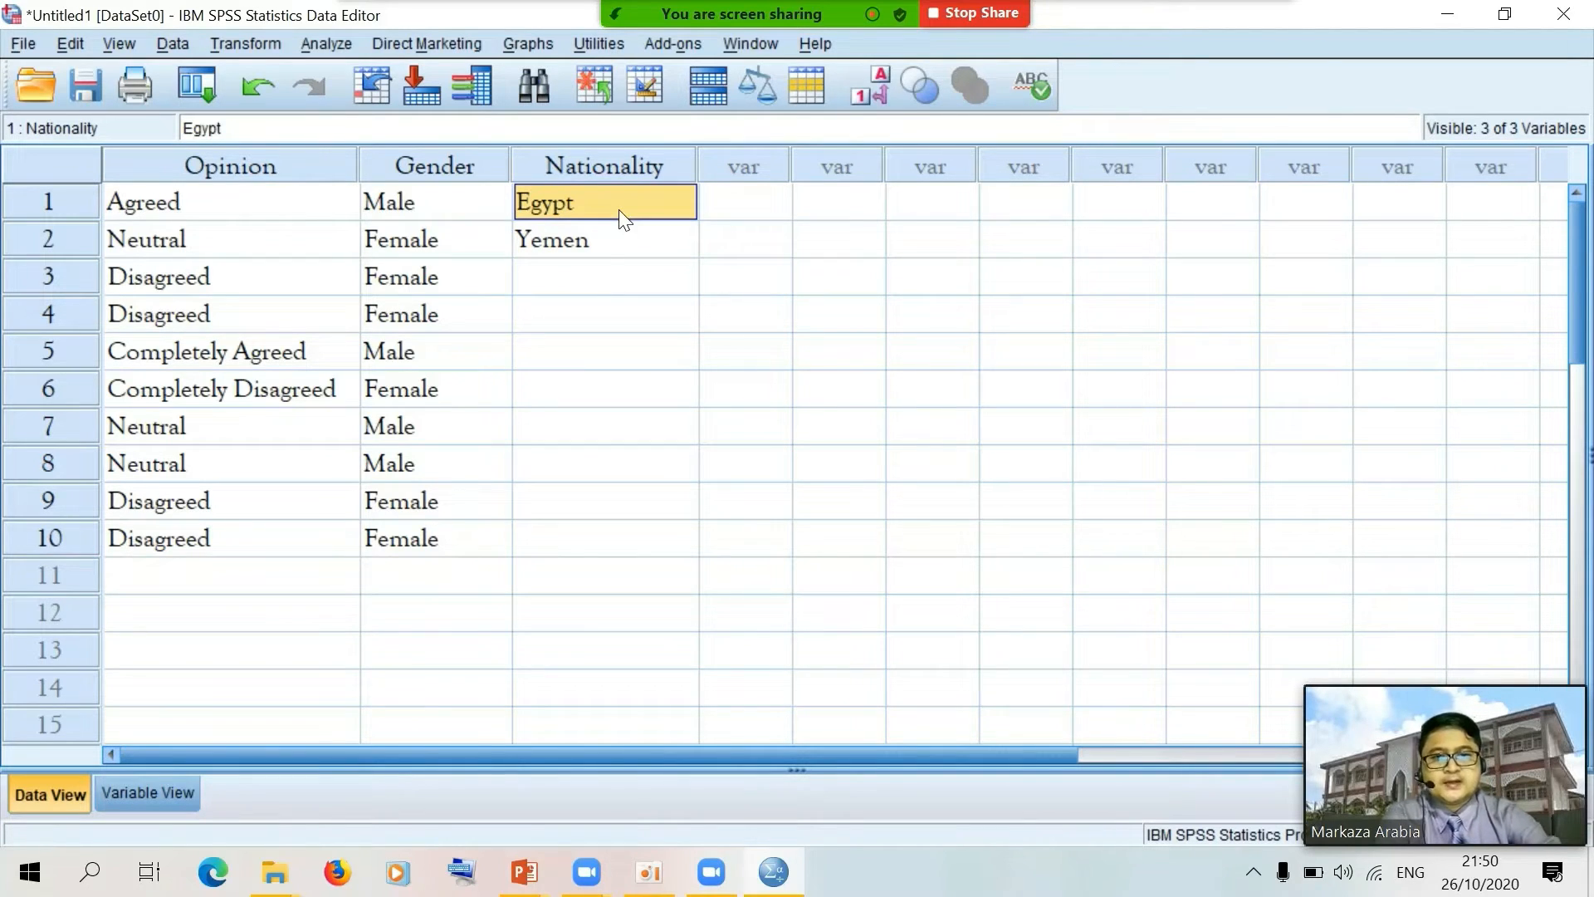
left_click(587, 269)
type("Egypt")
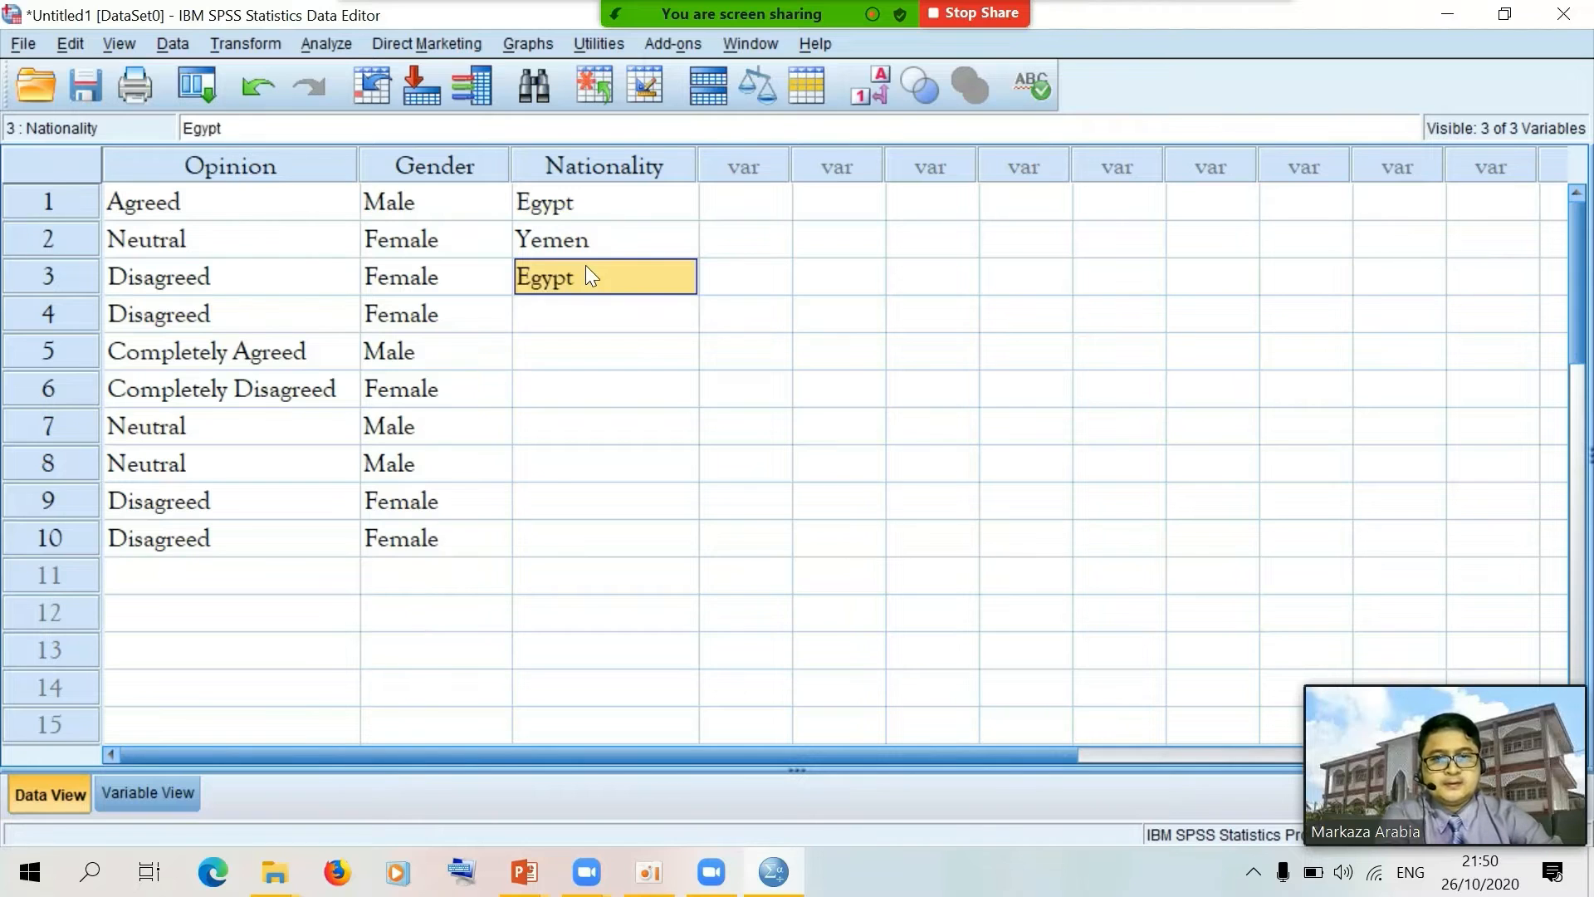
Enter Saudi Arabia as the Nationality for case 4 and reuse case 2's Yemen value for case 5
key("Down")
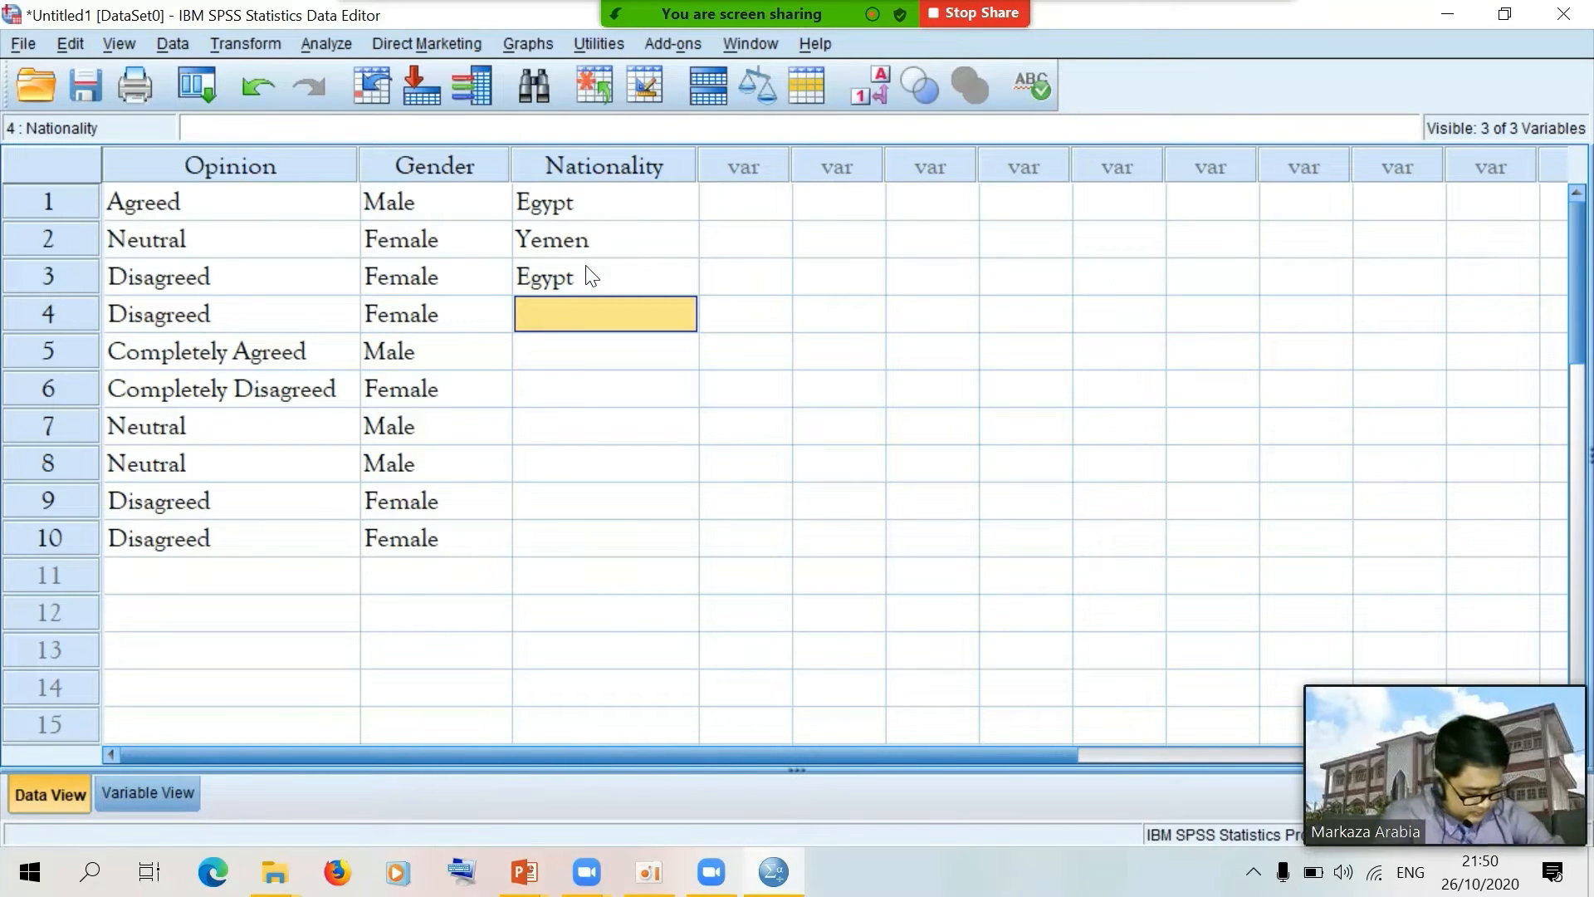
type("Sau")
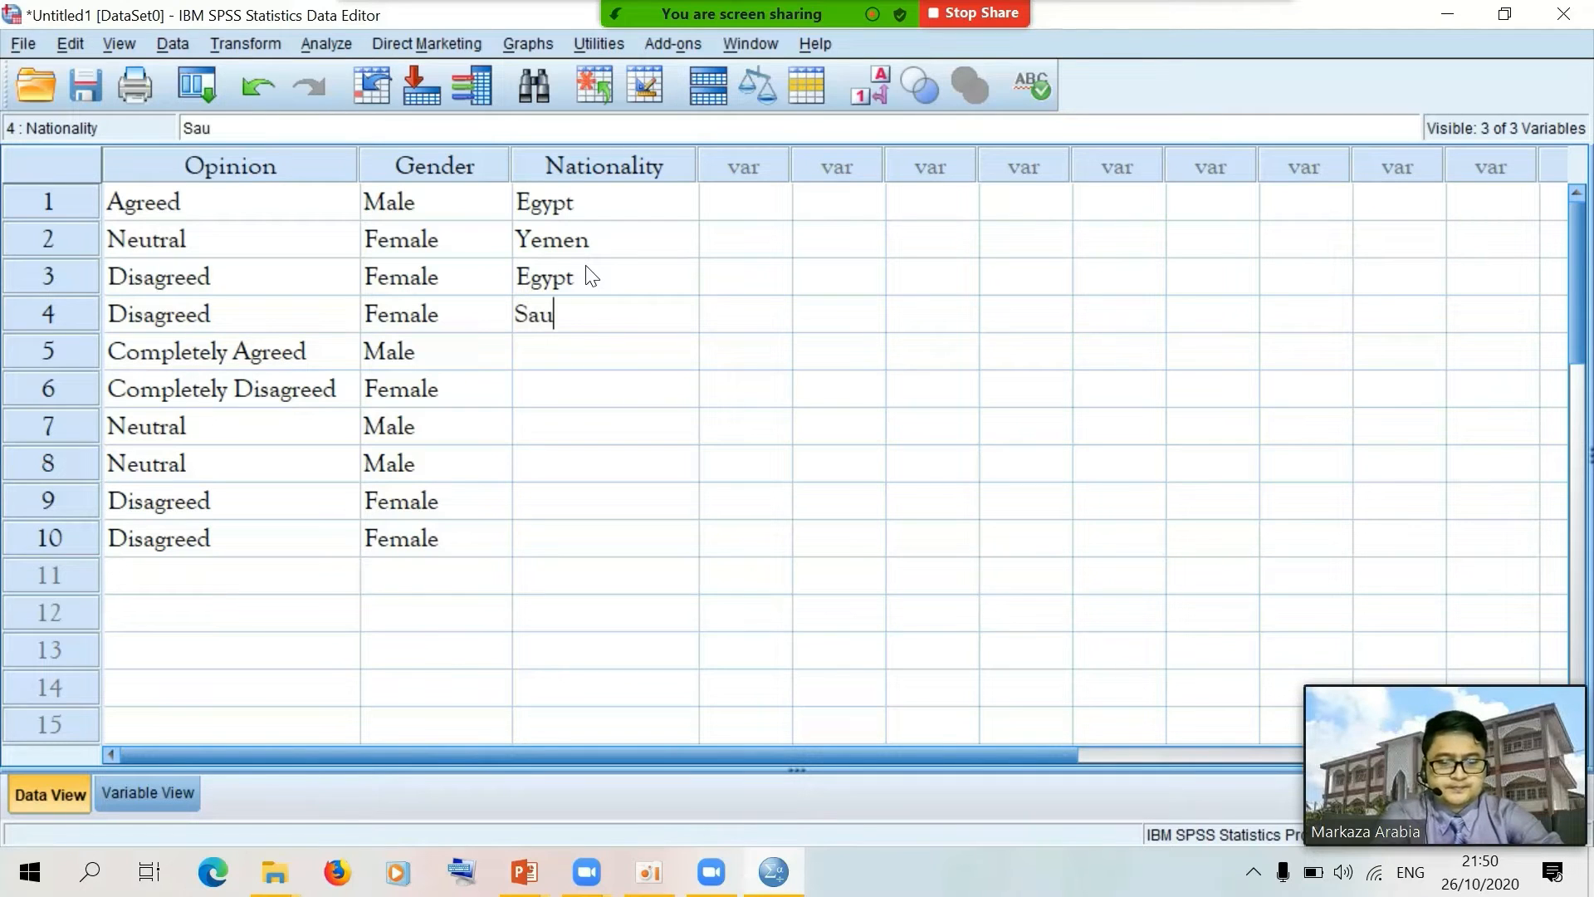
type("di Arabia")
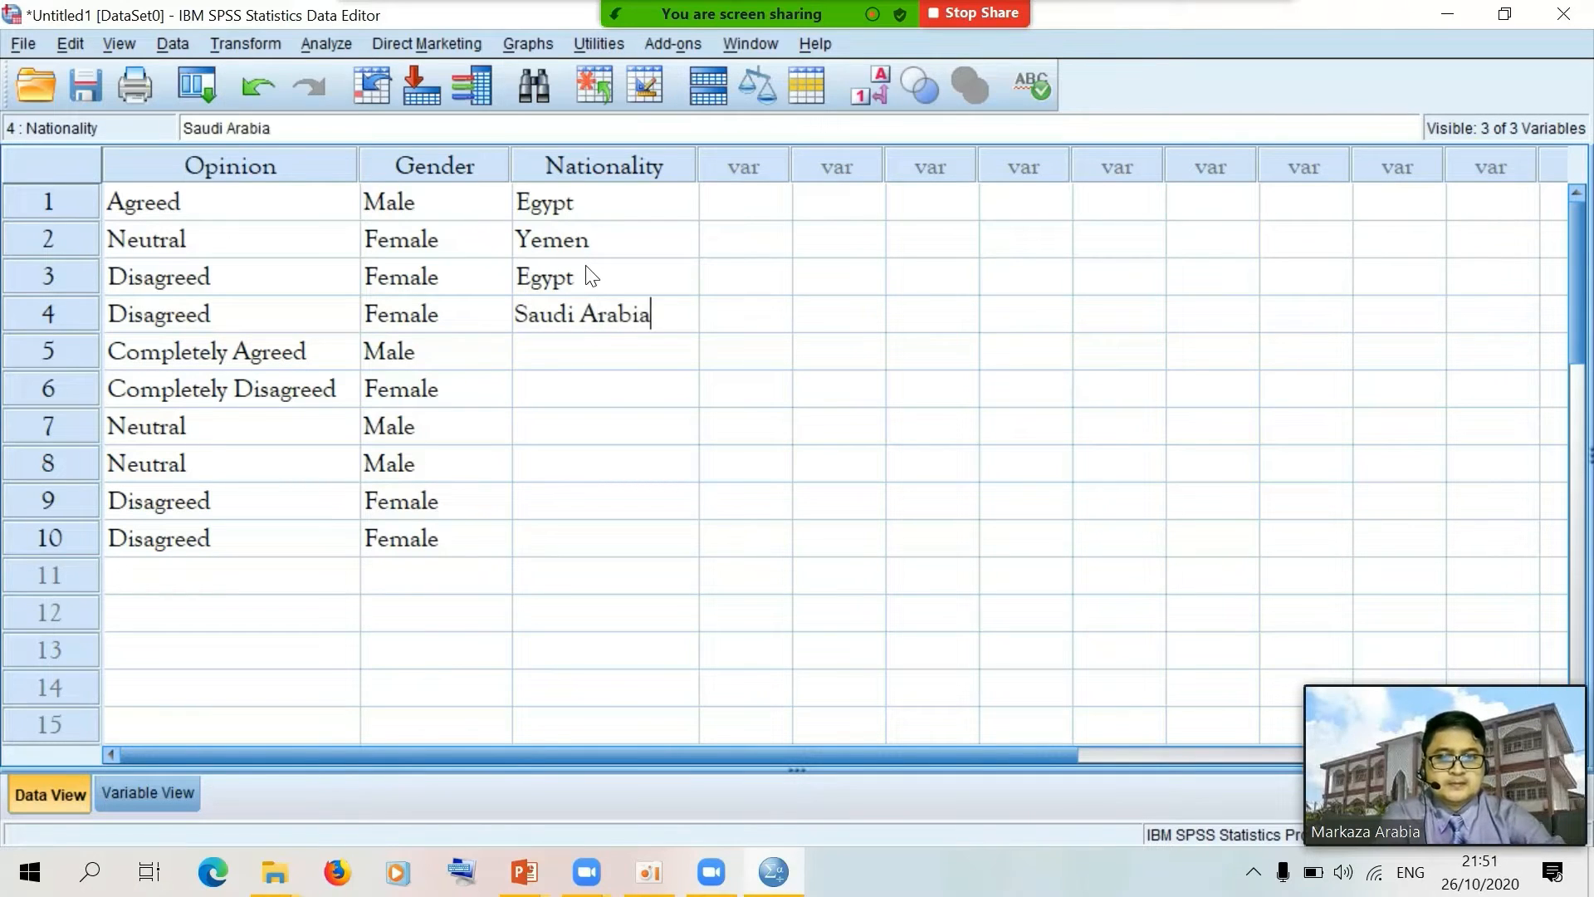
key("Return")
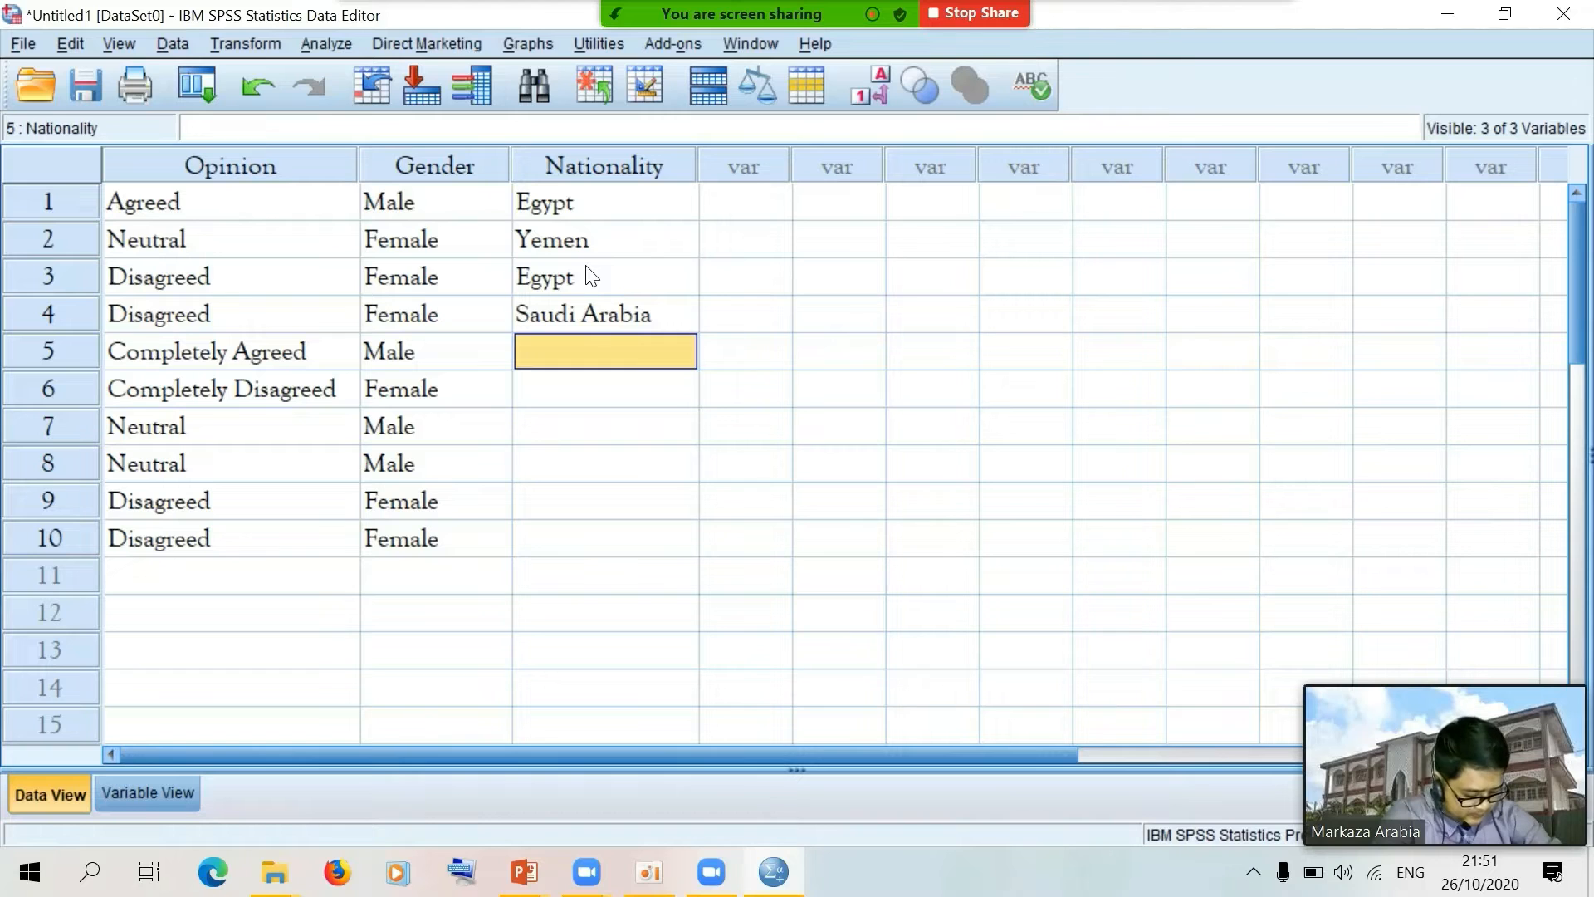
left_click(552, 247)
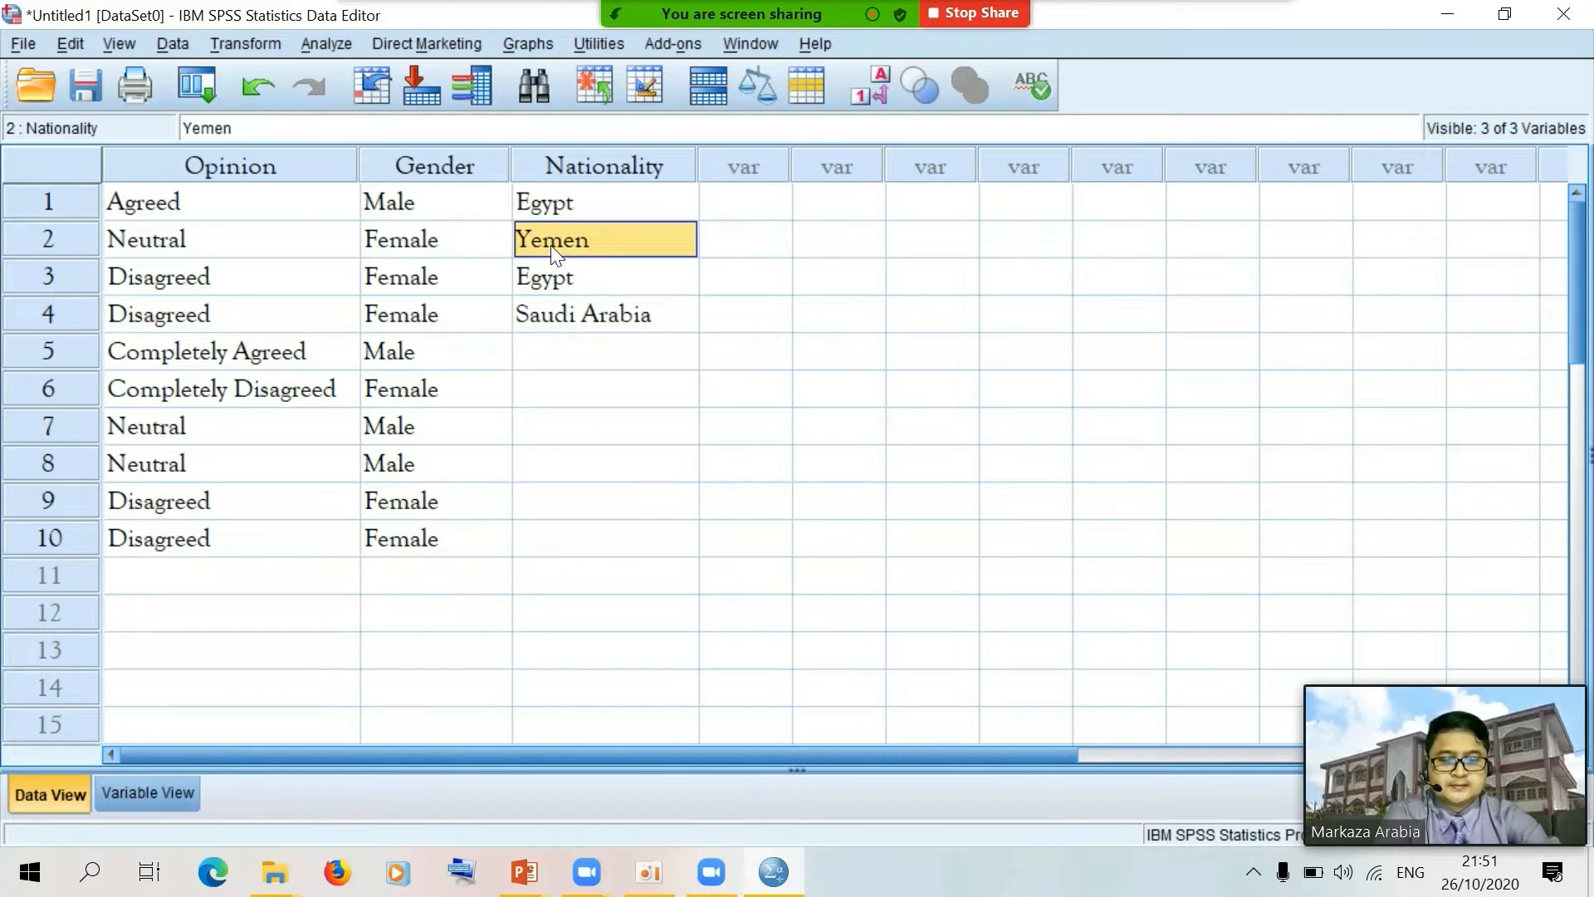
left_click(530, 356)
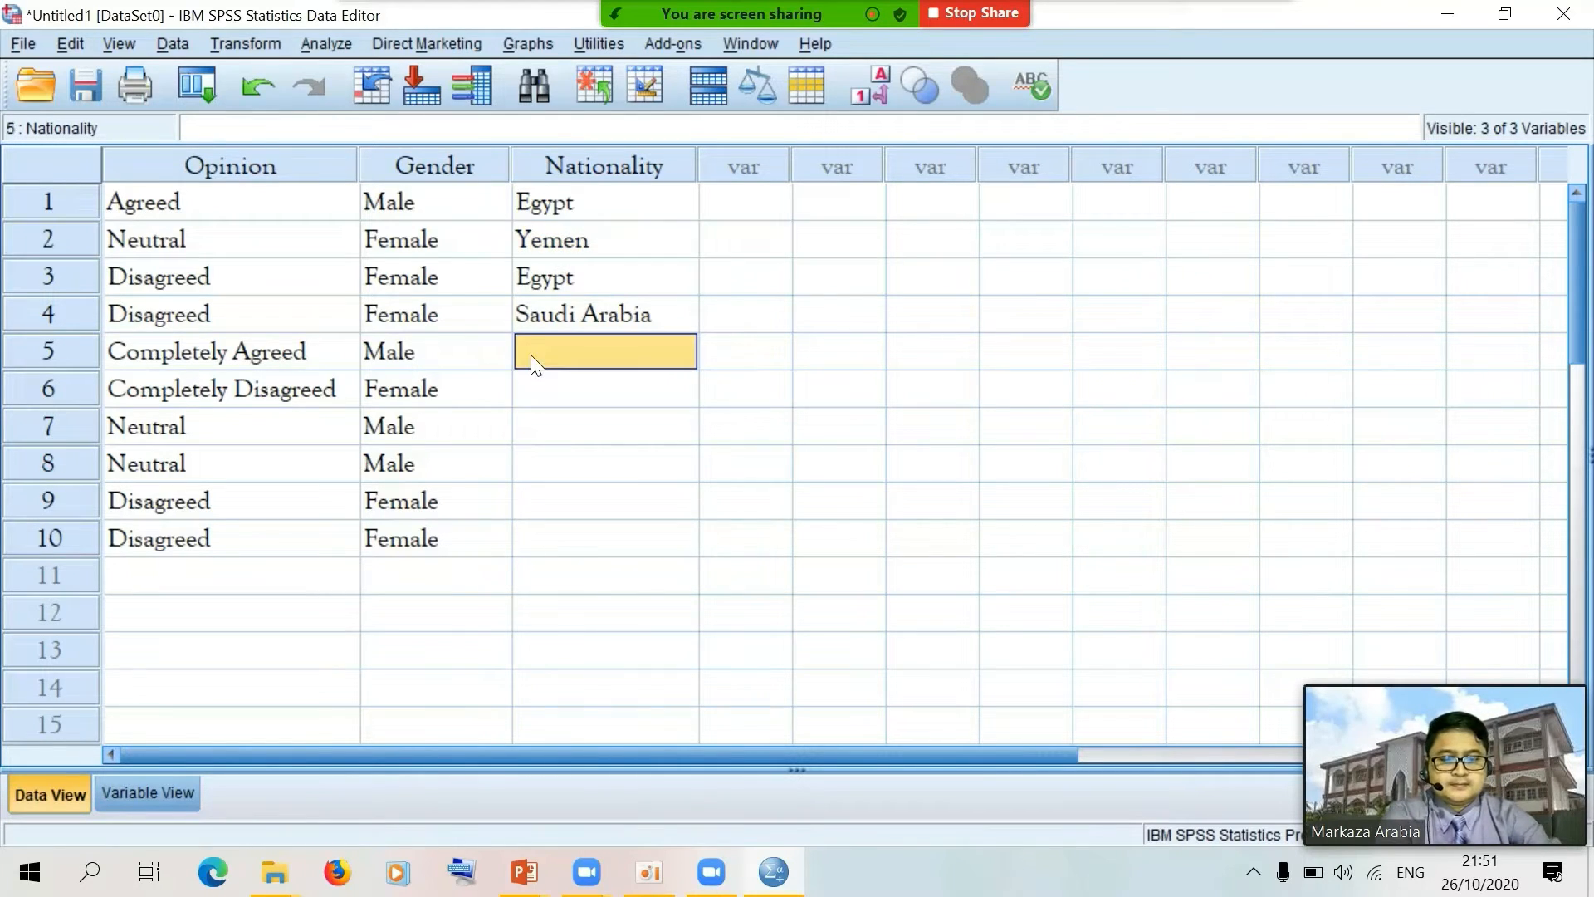
type("Yemen")
Enter Kuwait as the Nationality for case 6
left_click(545, 402)
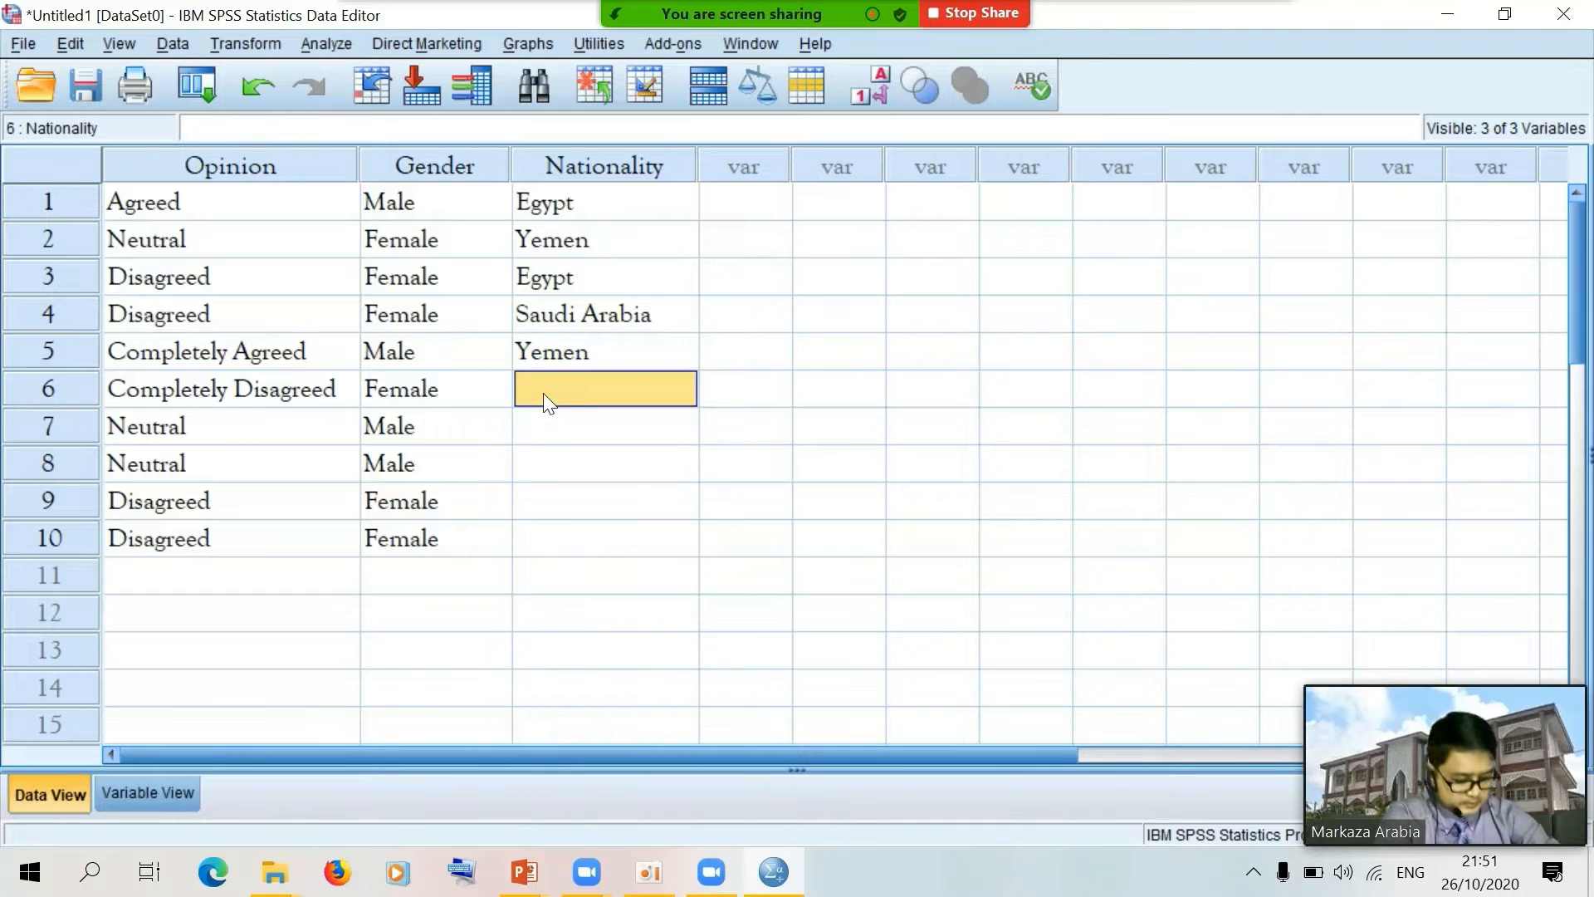
type("Kua")
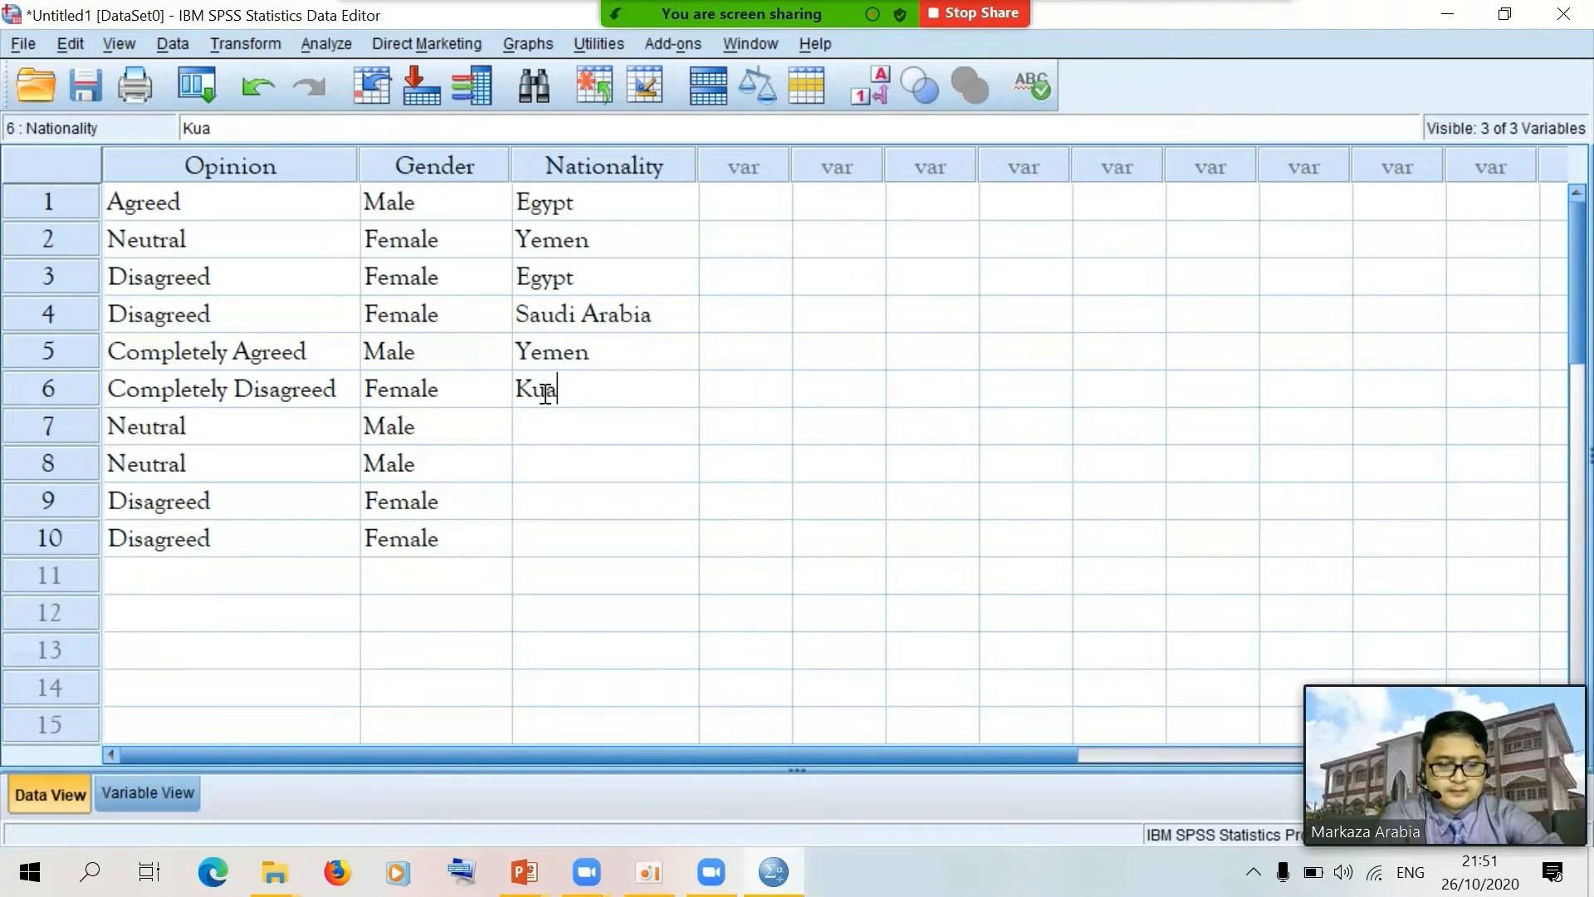
key("BackSpace")
type("wait")
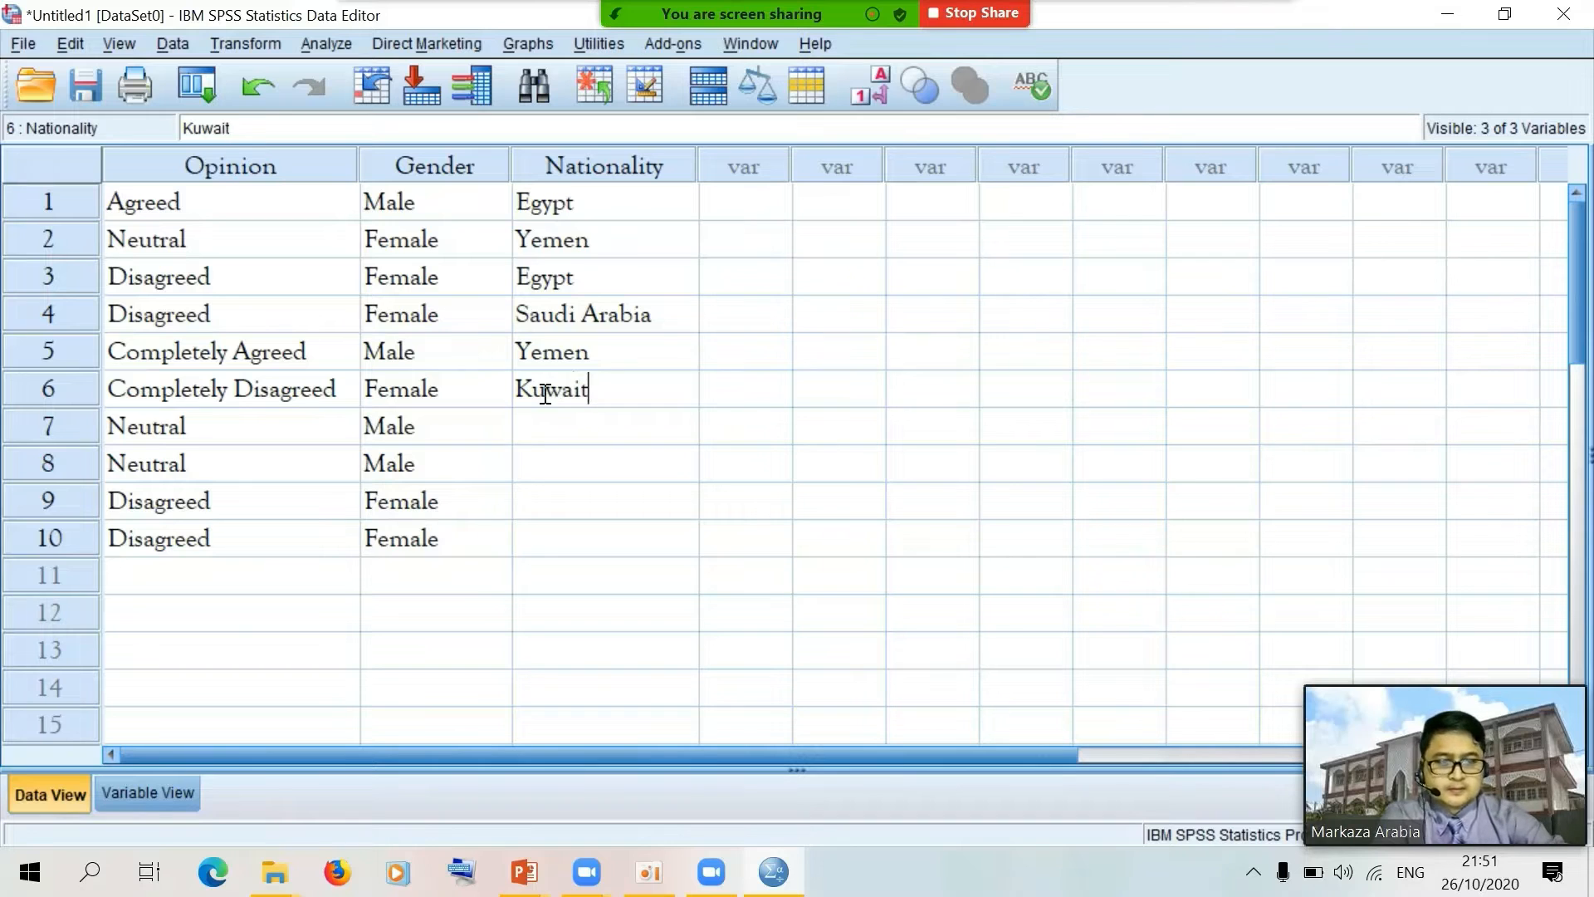
key("Return")
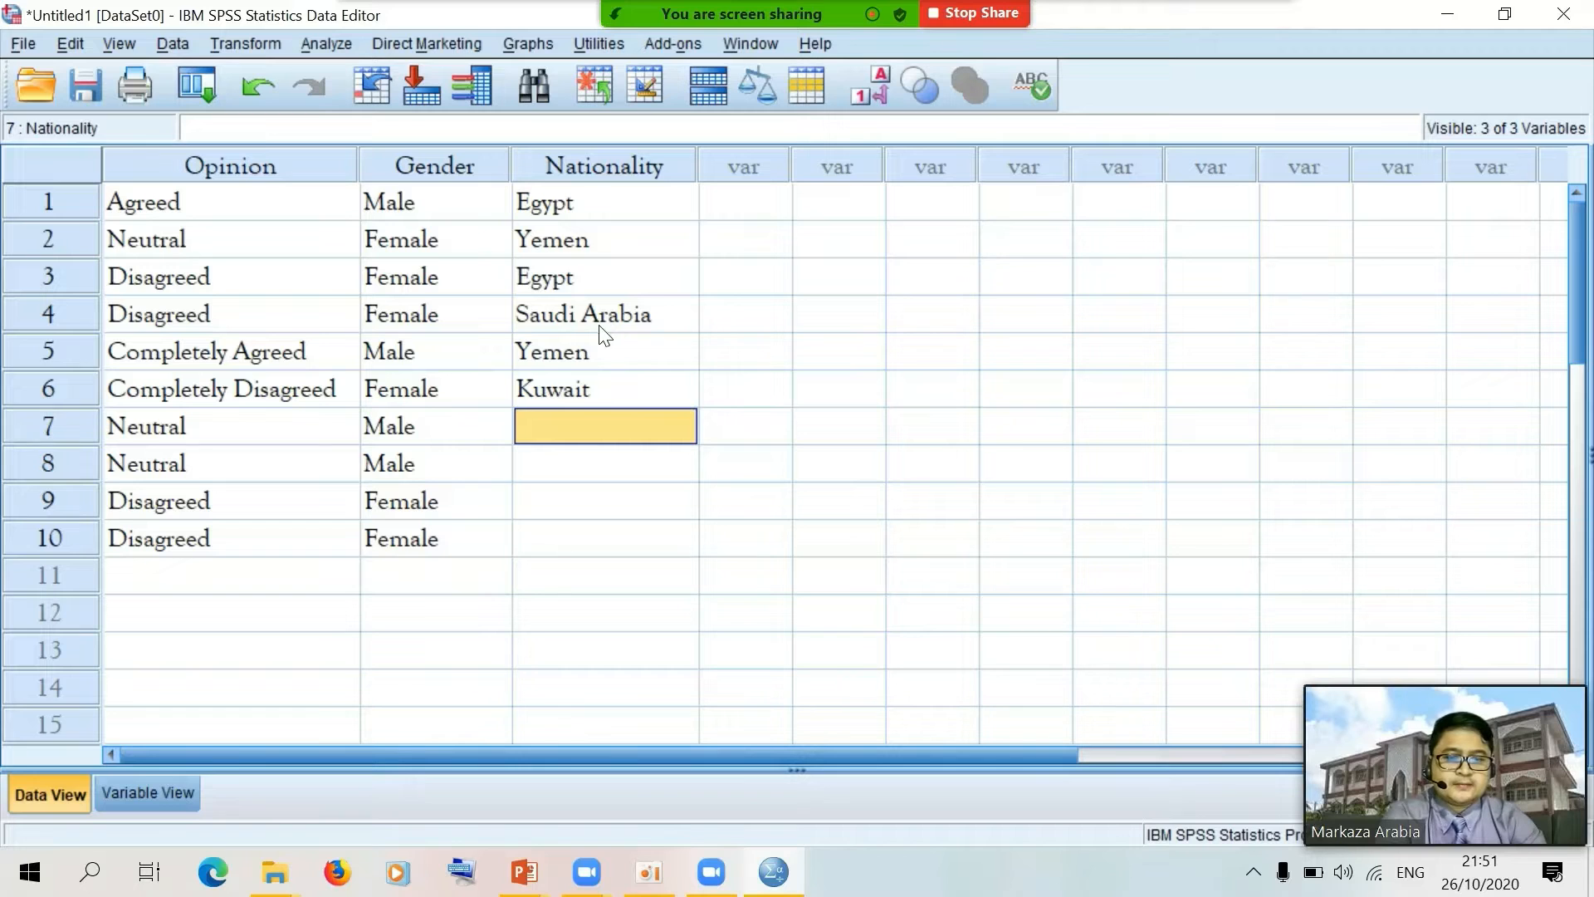
Fill in Saudi Arabia as the Nationality for cases 7 and 8, reusing the value from case 4
left_click(548, 328)
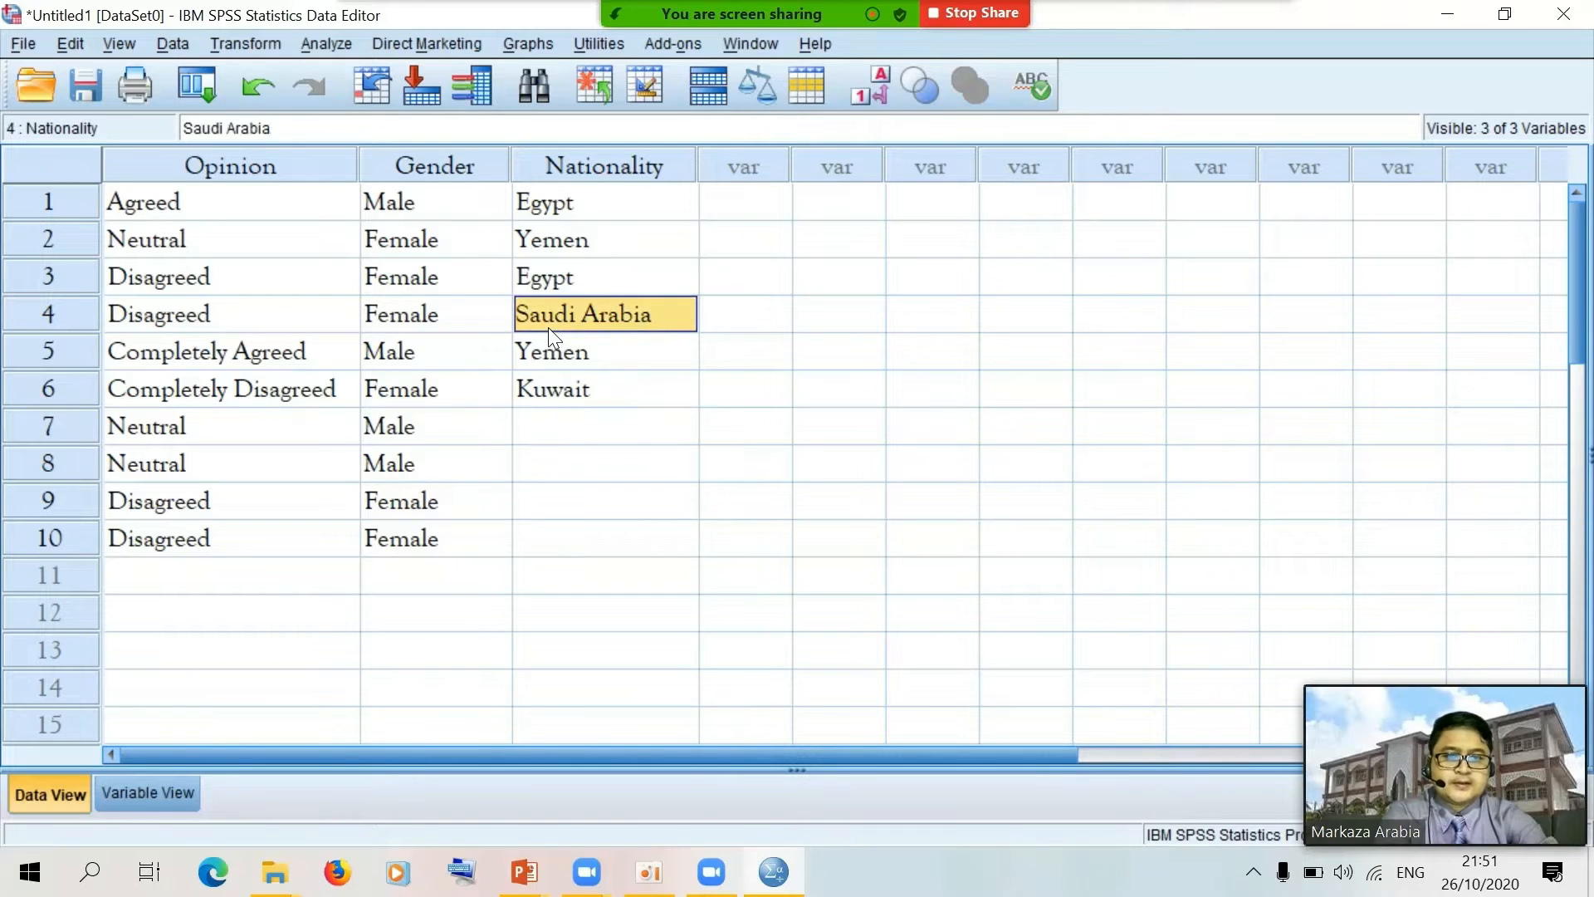
left_click(521, 440)
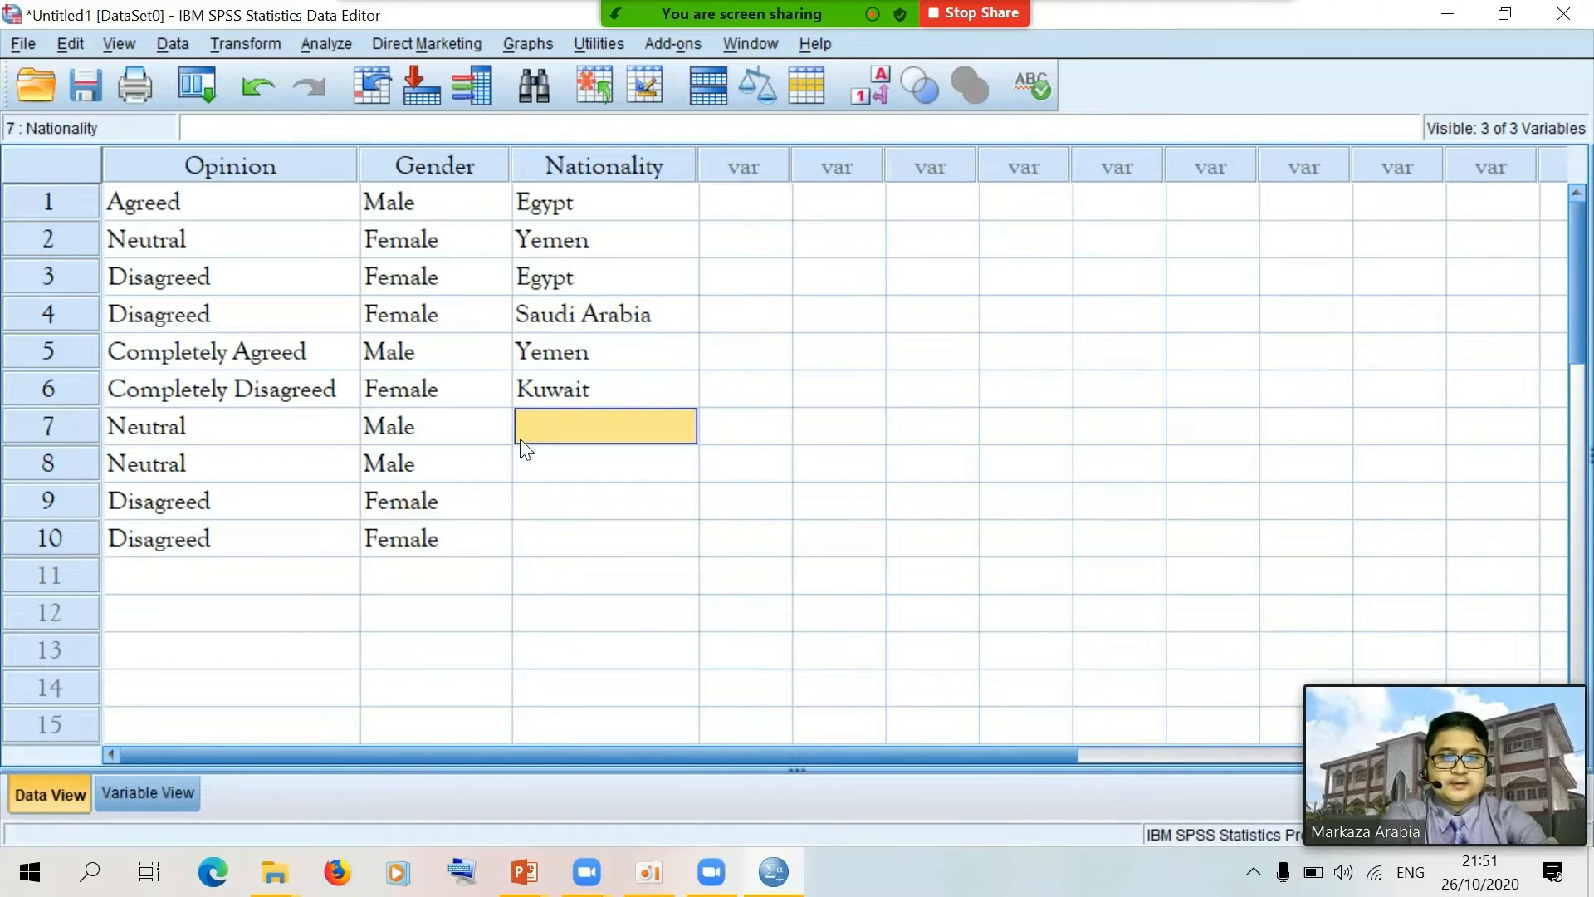
type("Saudi Arabia")
left_click(575, 460)
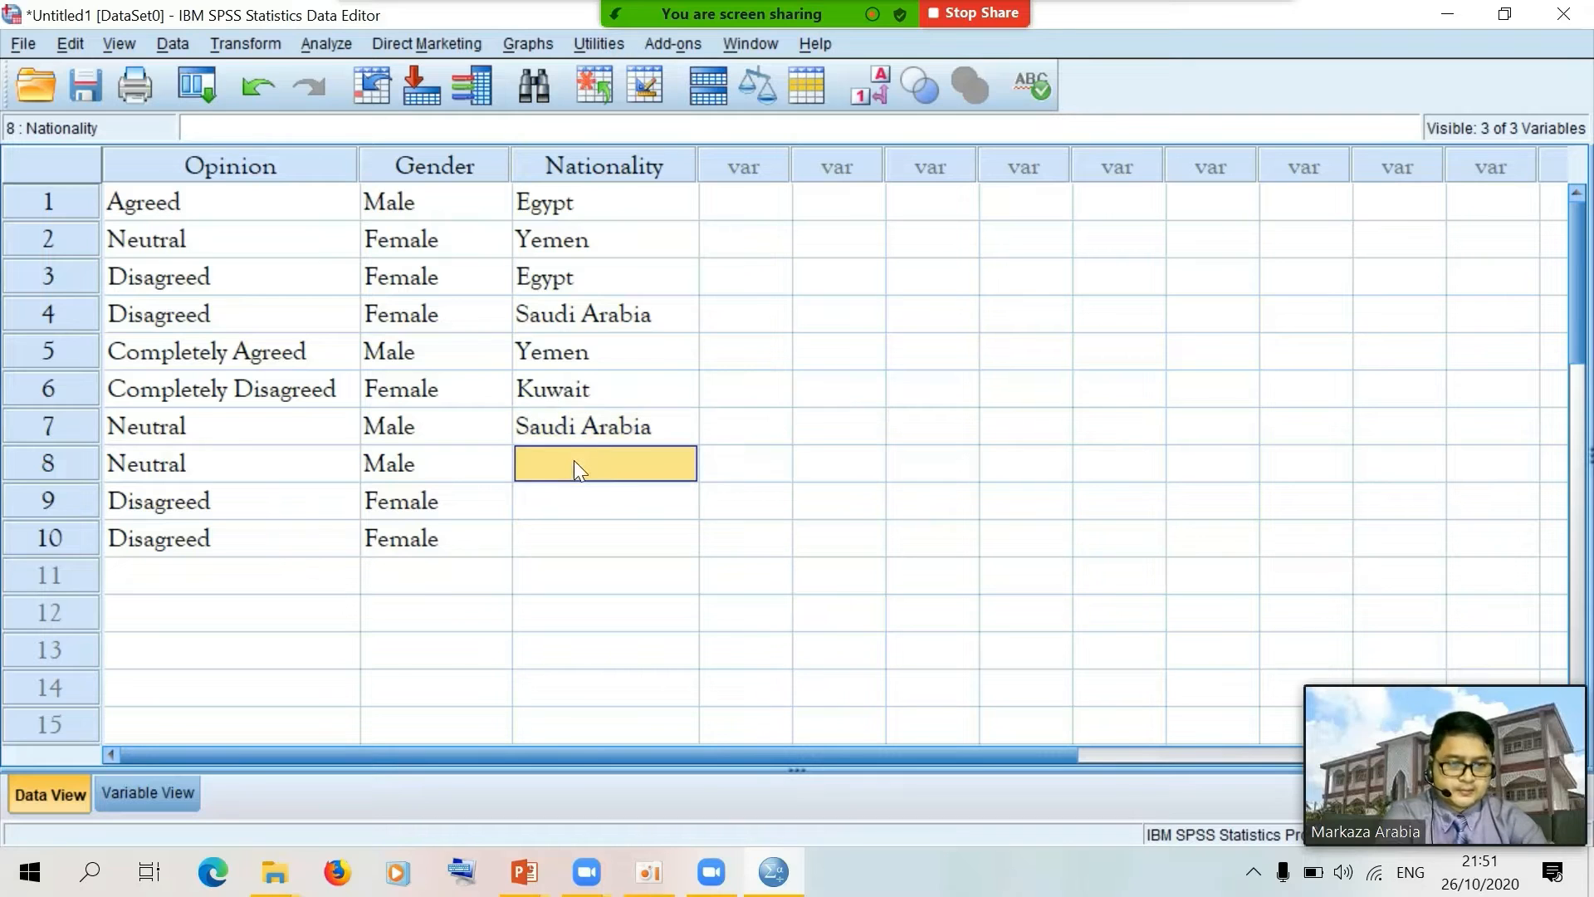
type("Saudi Arabia")
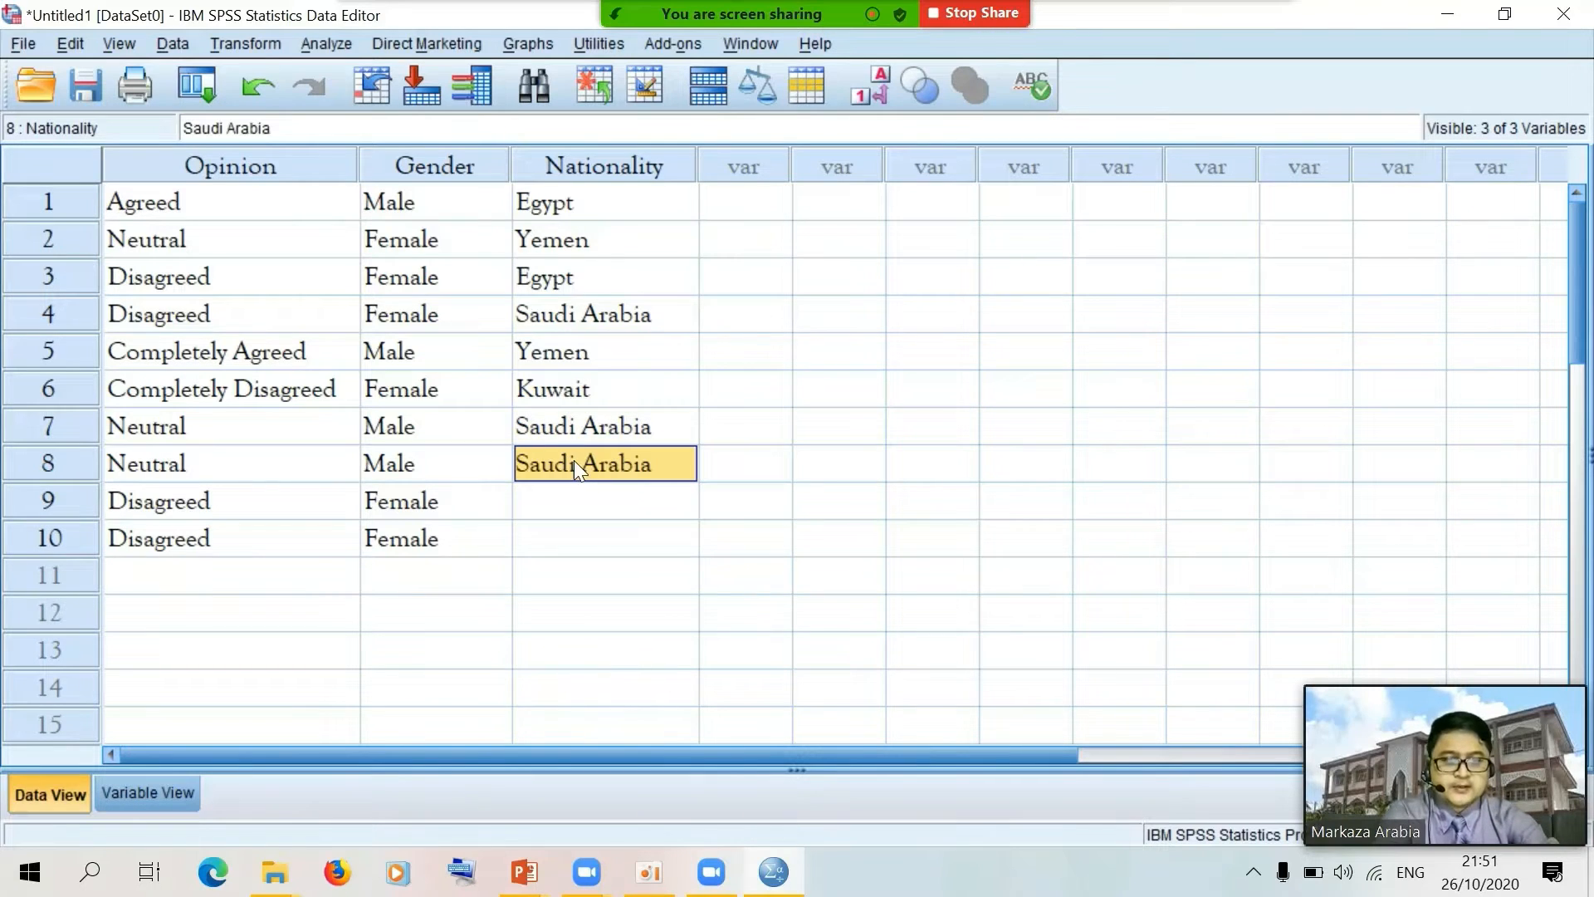
Enter Jordan as the Nationality for case 9
left_click(572, 503)
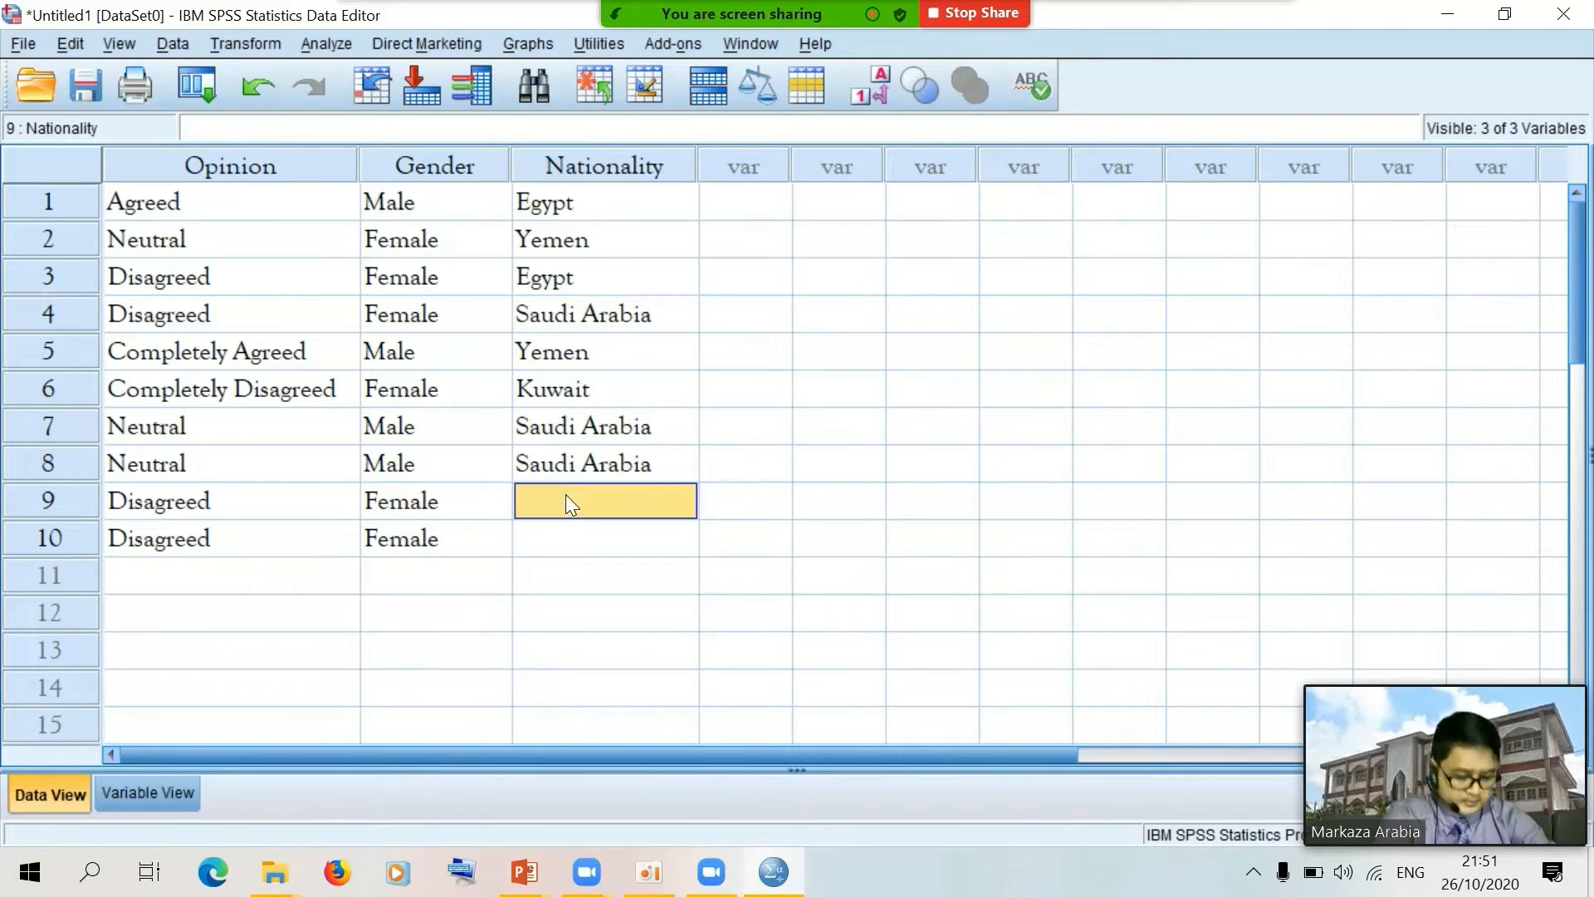
type("Jo")
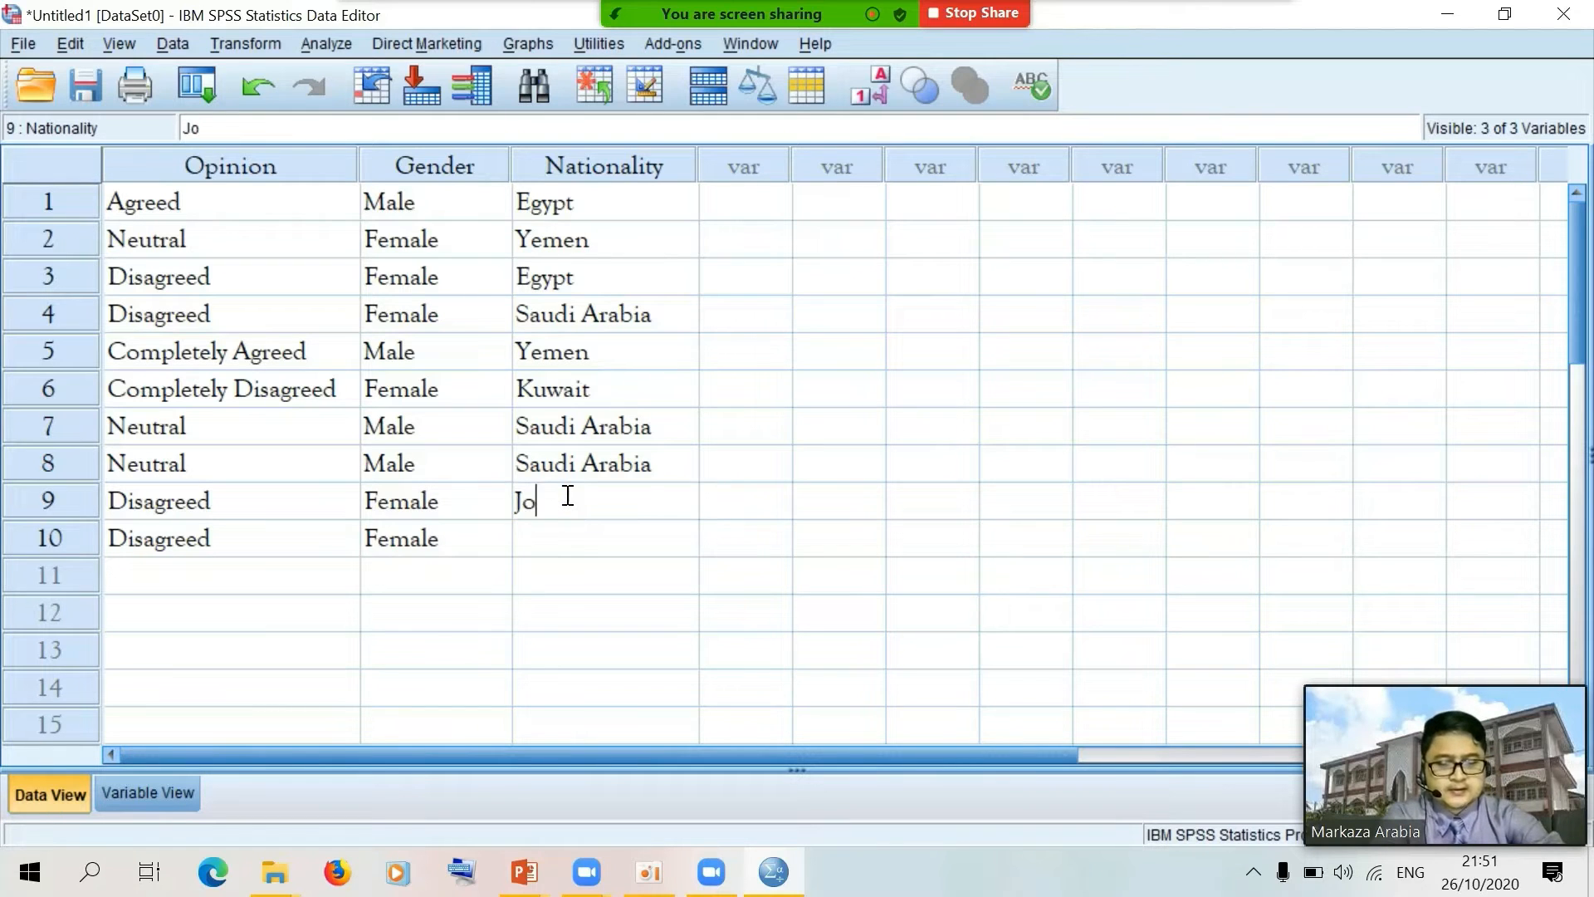
type("rdan")
key("Return")
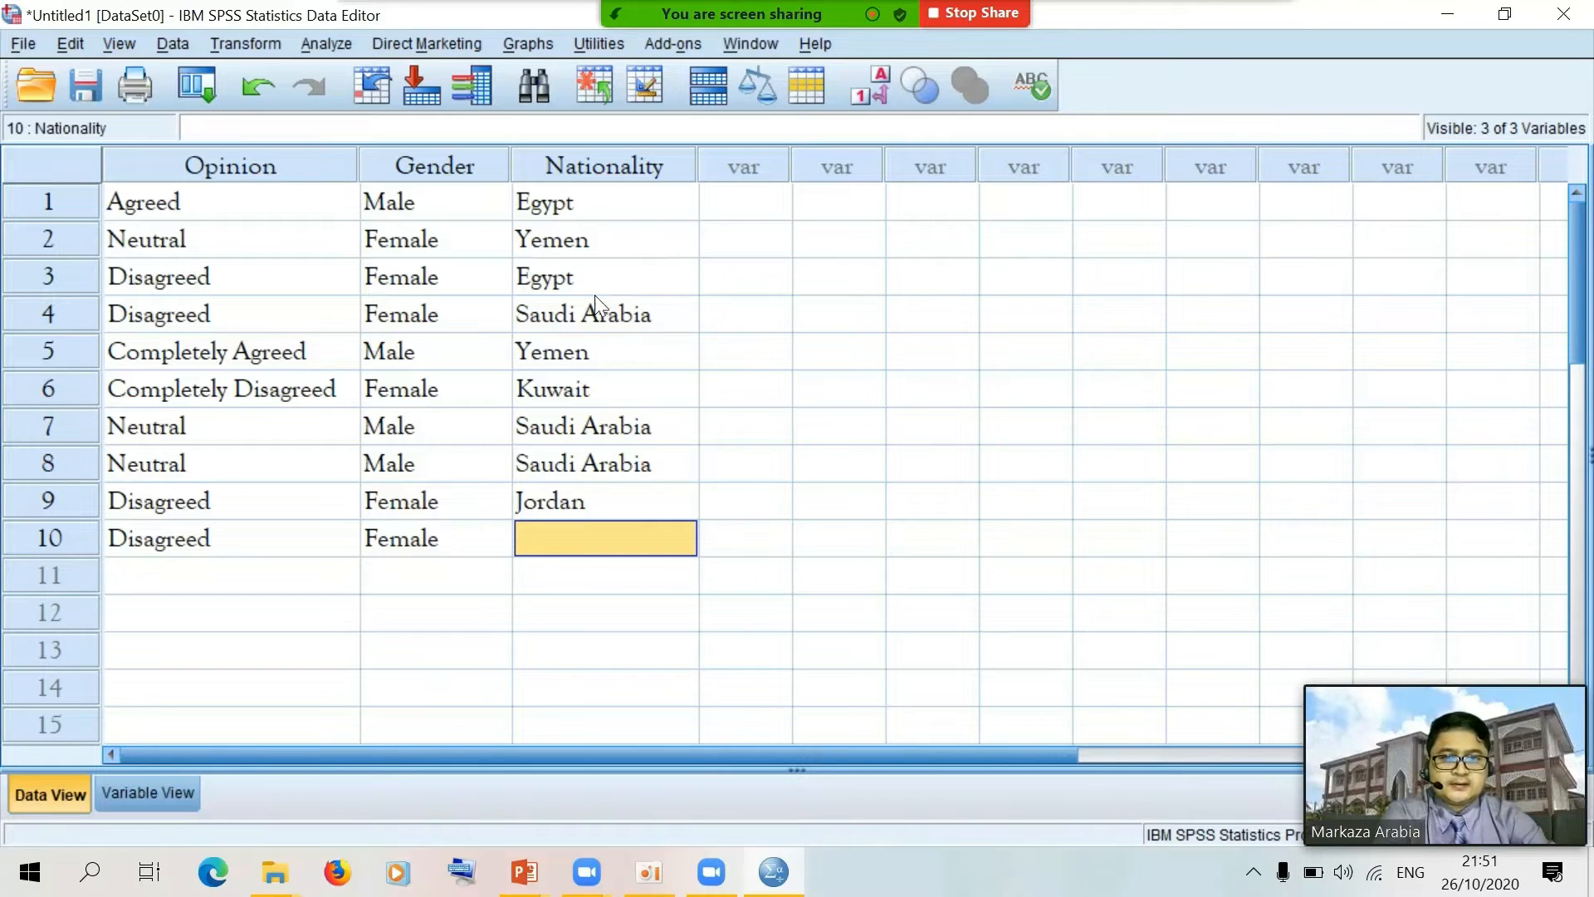
Fill in Kuwait as the Nationality for case 10, reusing the value from case 6
left_click(574, 390)
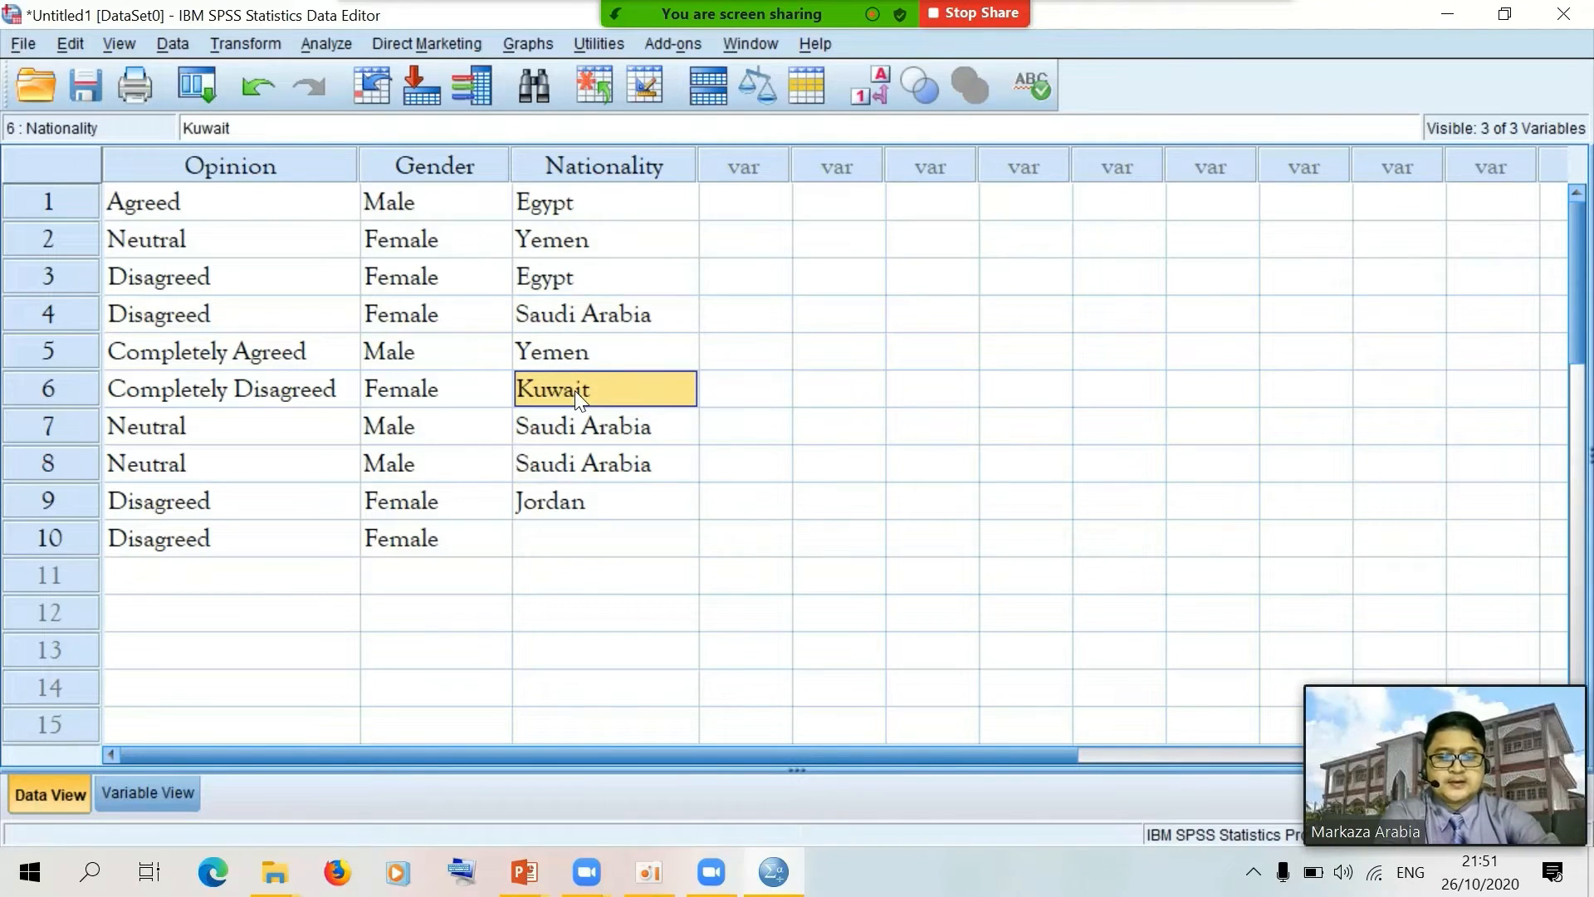
left_click(573, 540)
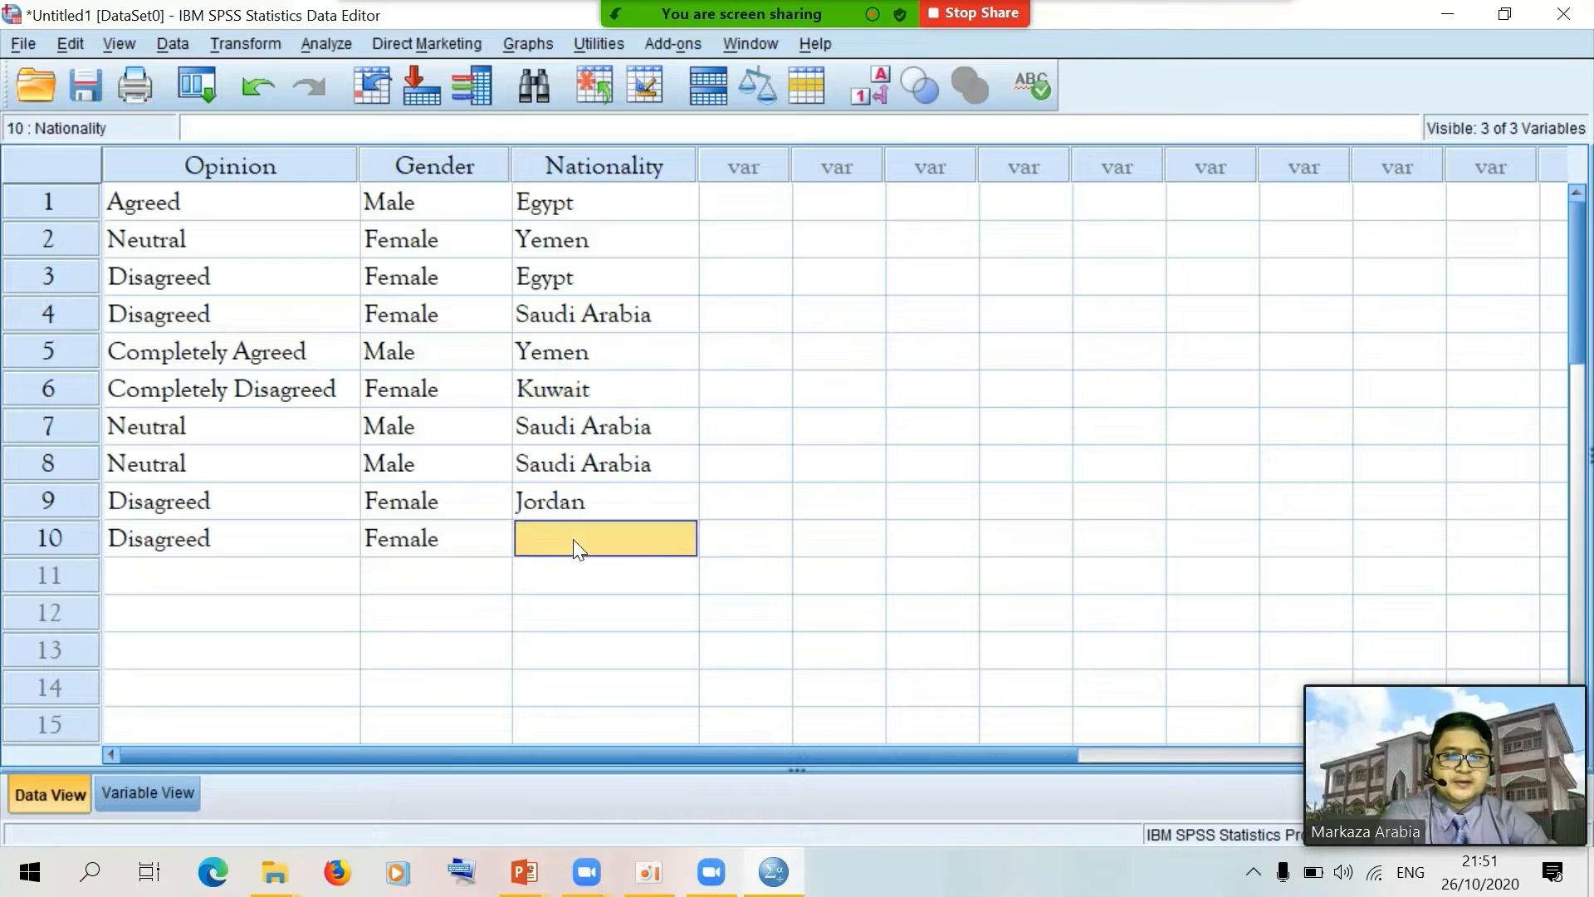
type("Kuwait")
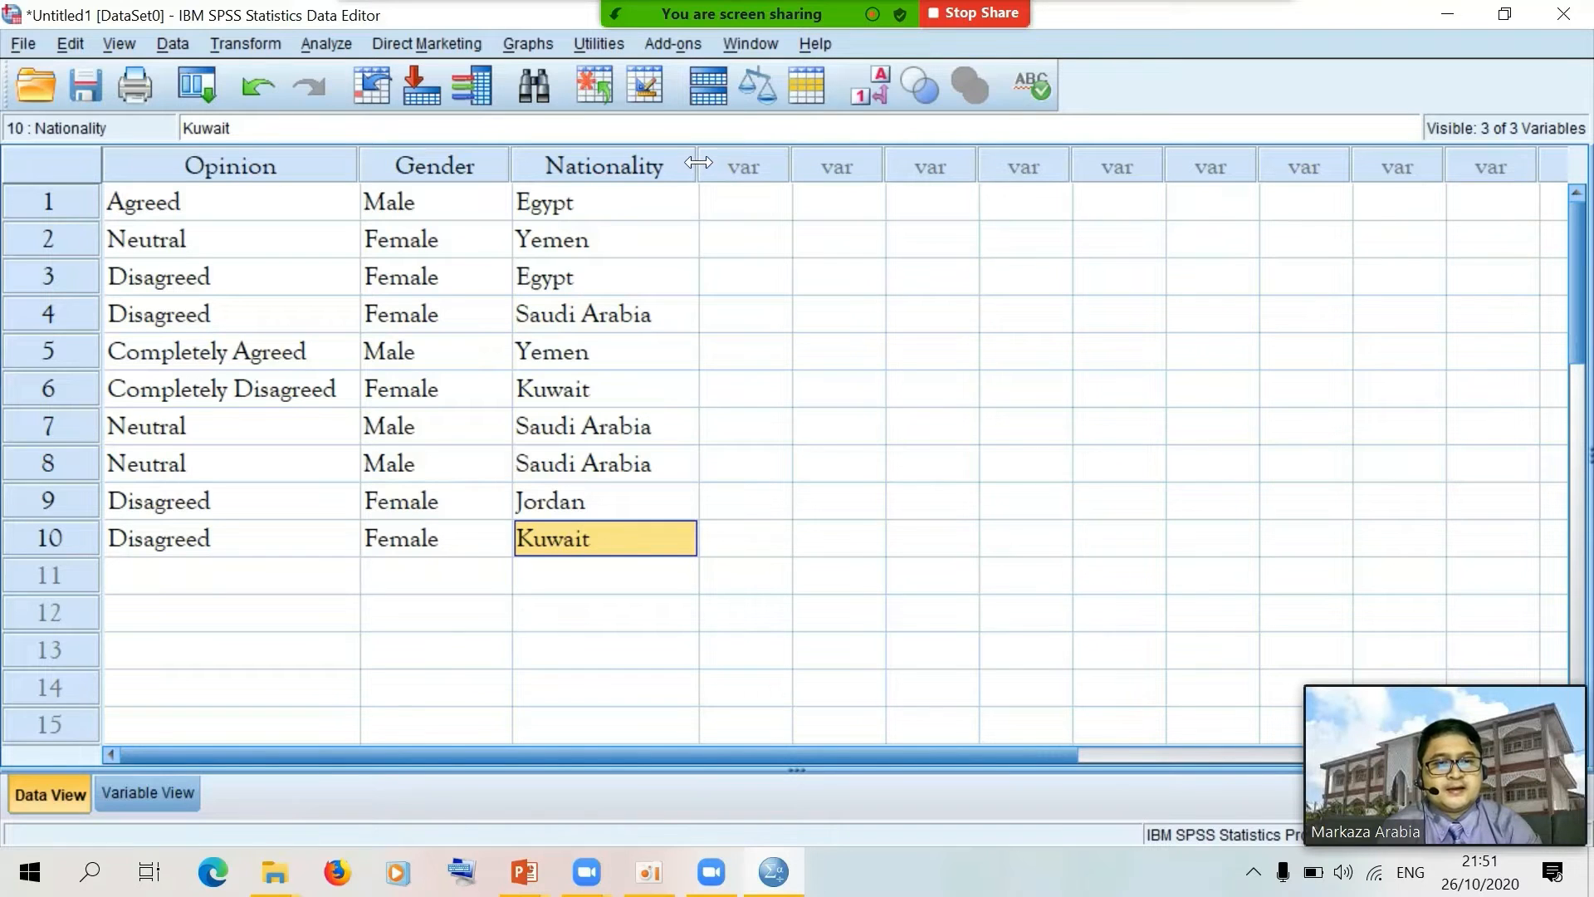
left_click(765, 390)
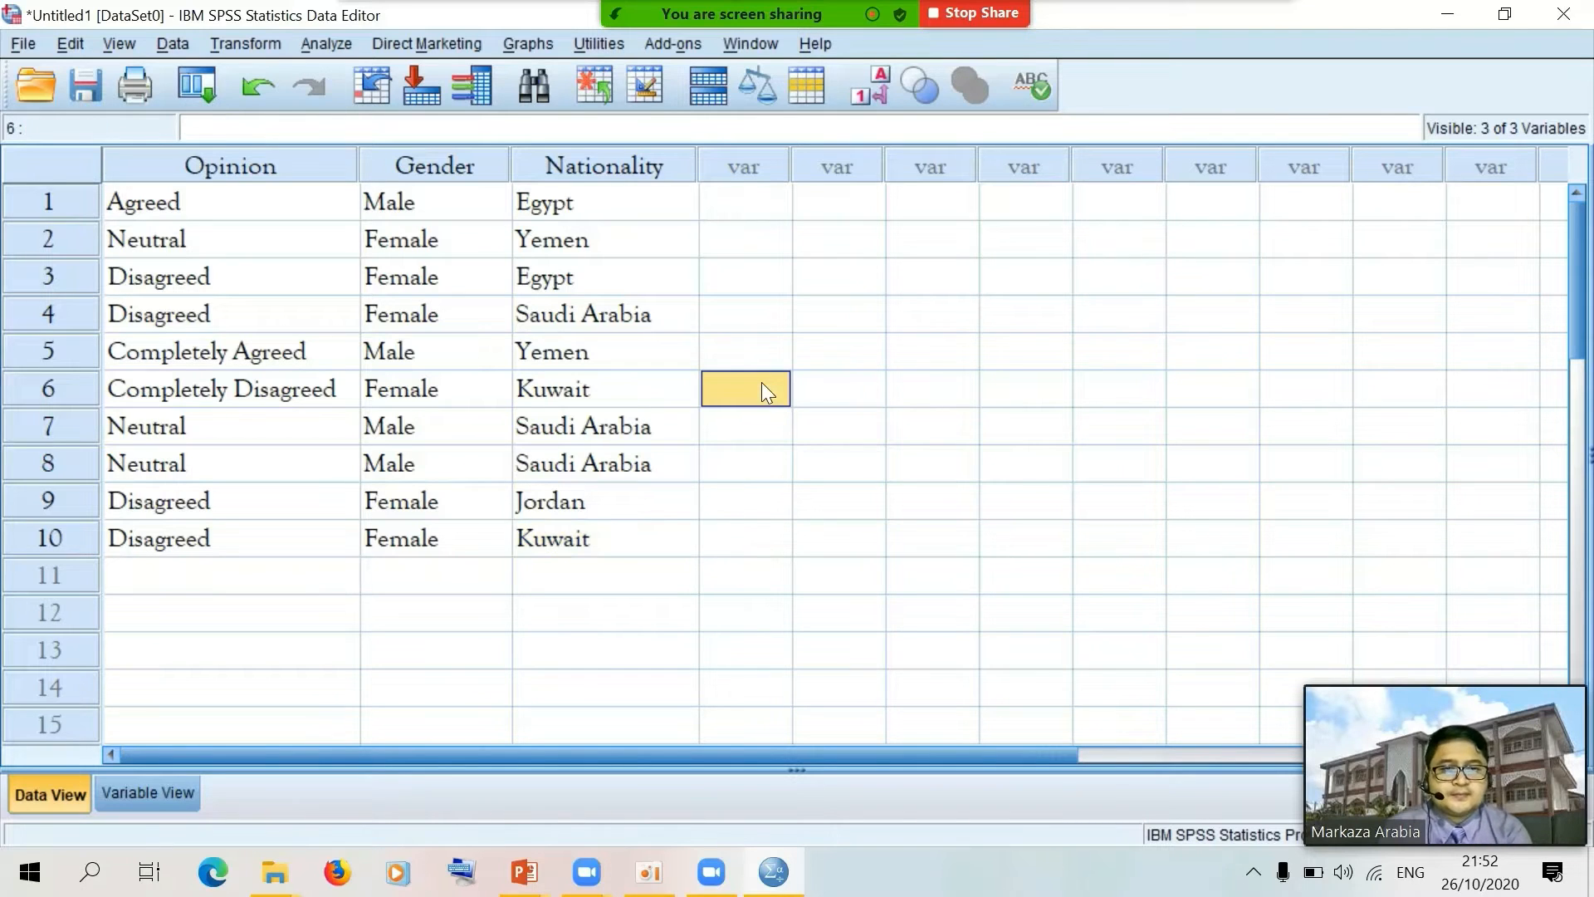
left_click(23, 45)
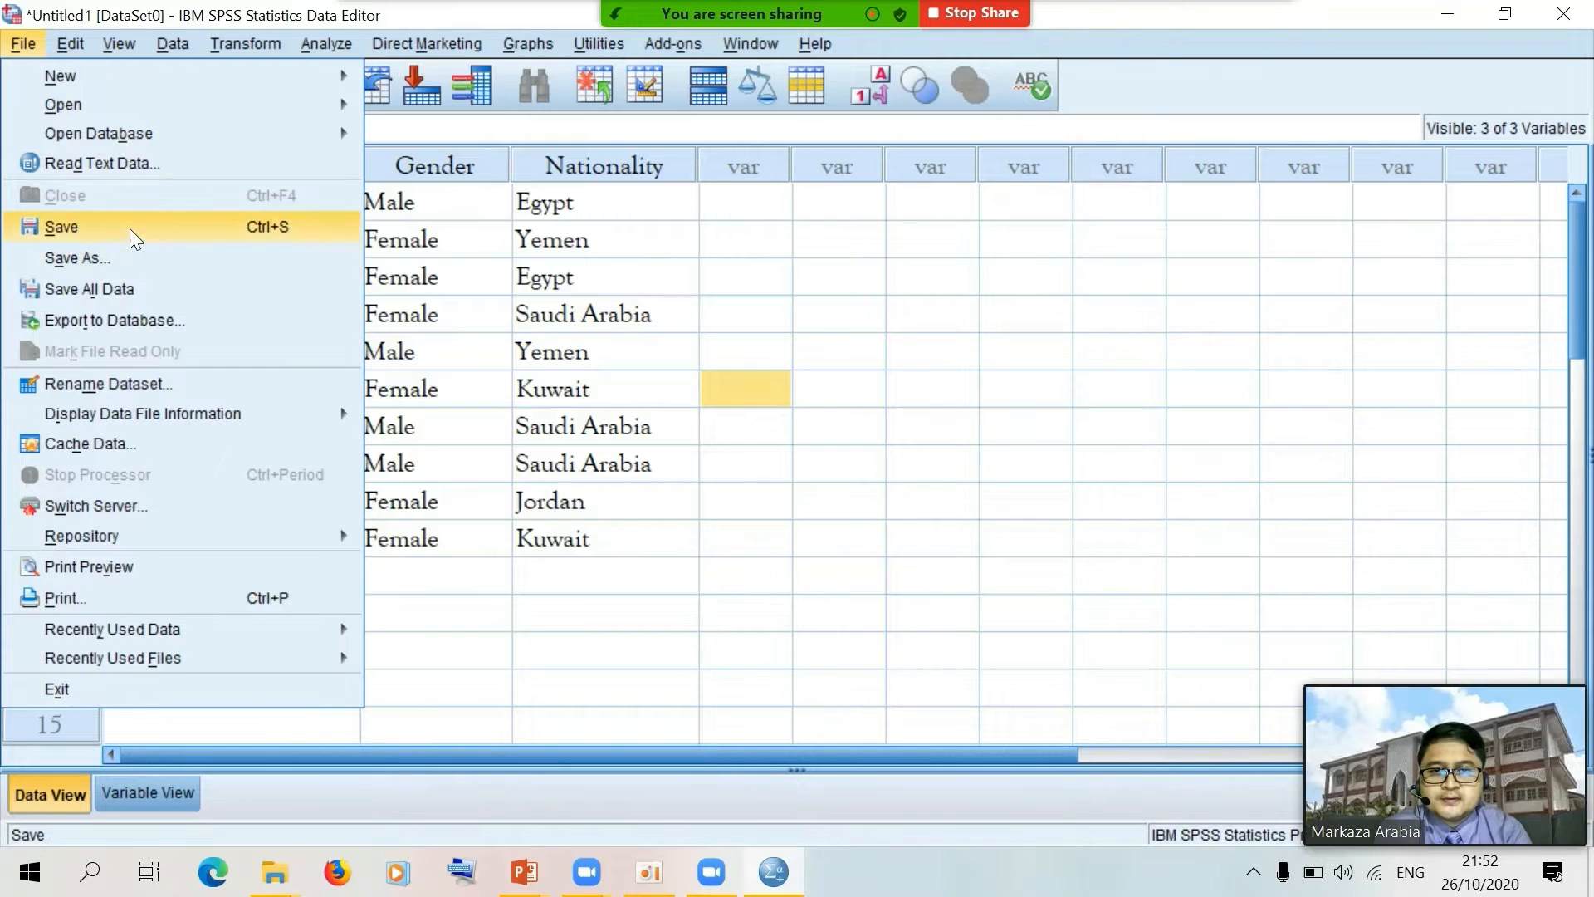
left_click(173, 229)
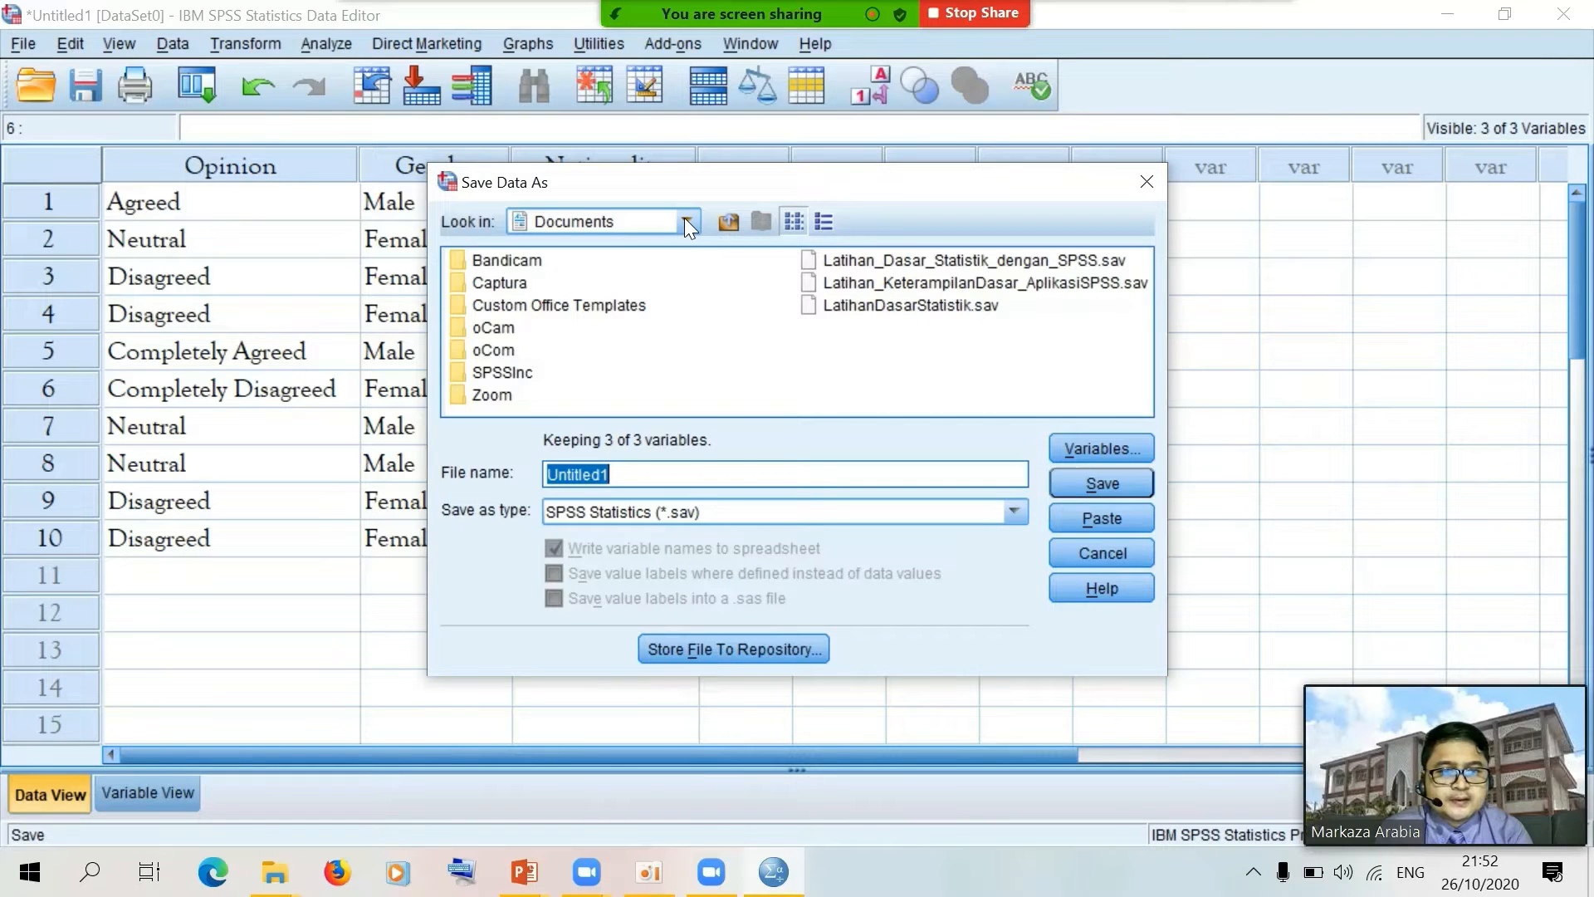
left_click(688, 223)
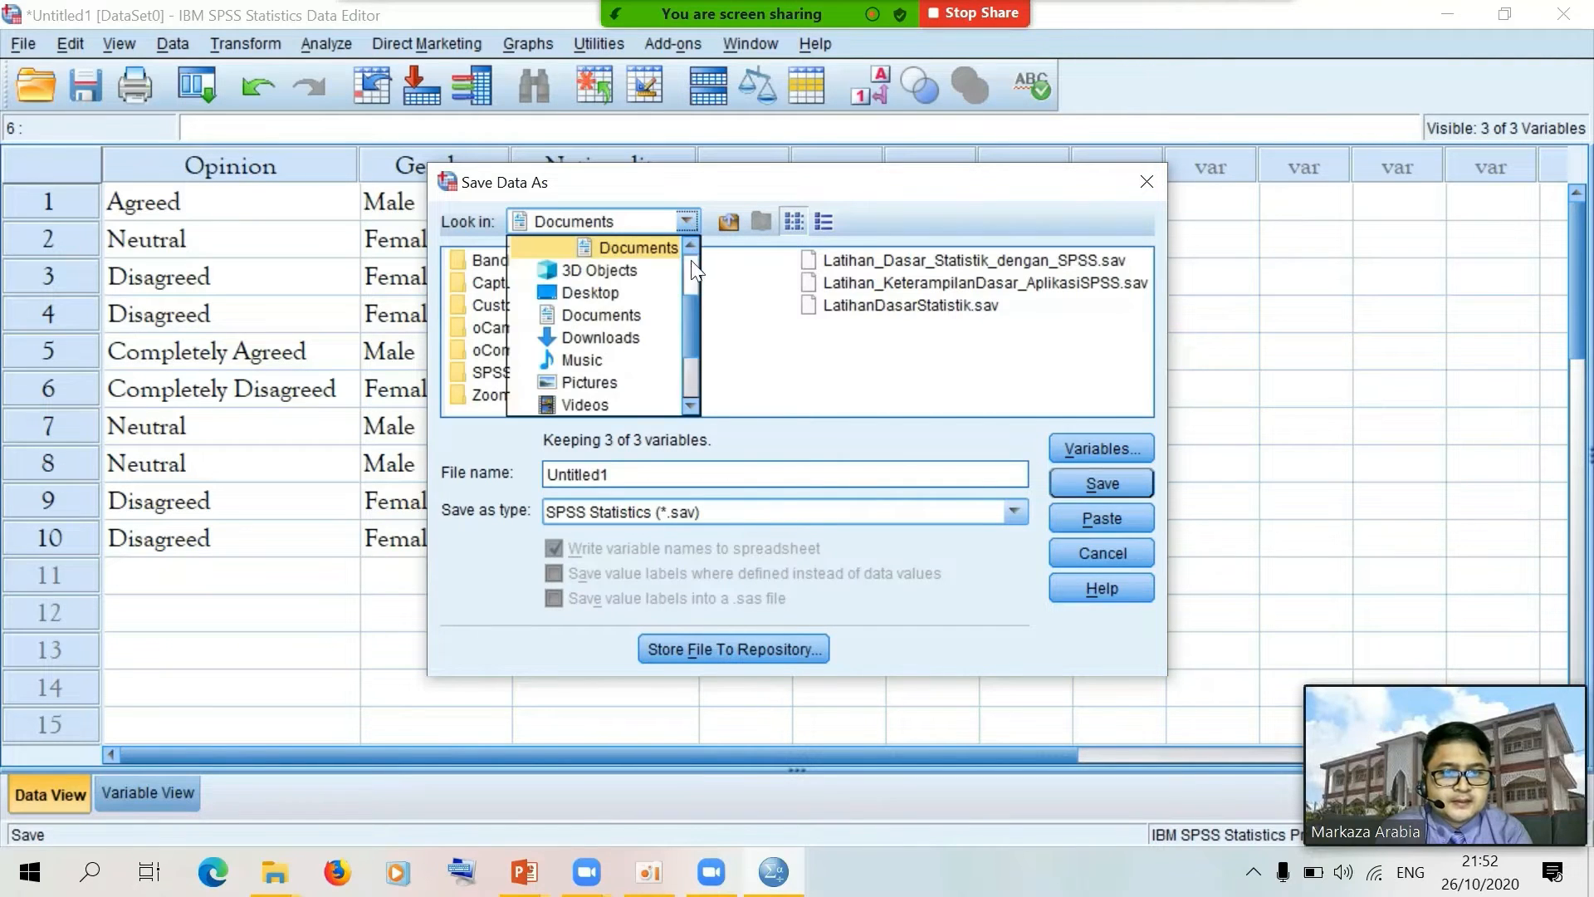
left_click_drag(691, 311, 691, 347)
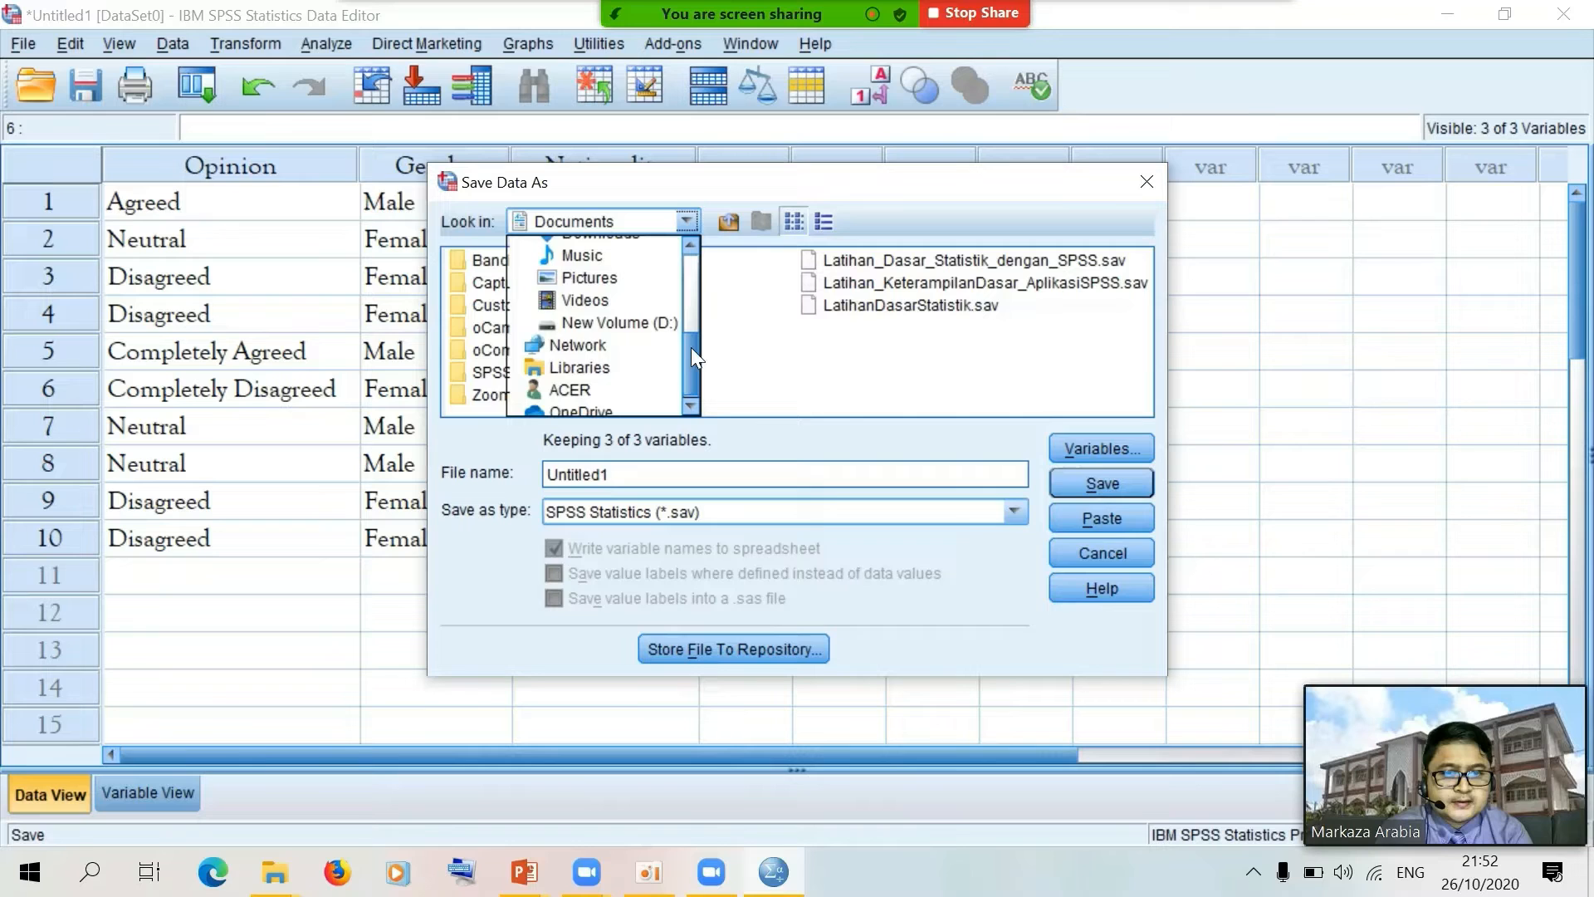
left_click(645, 323)
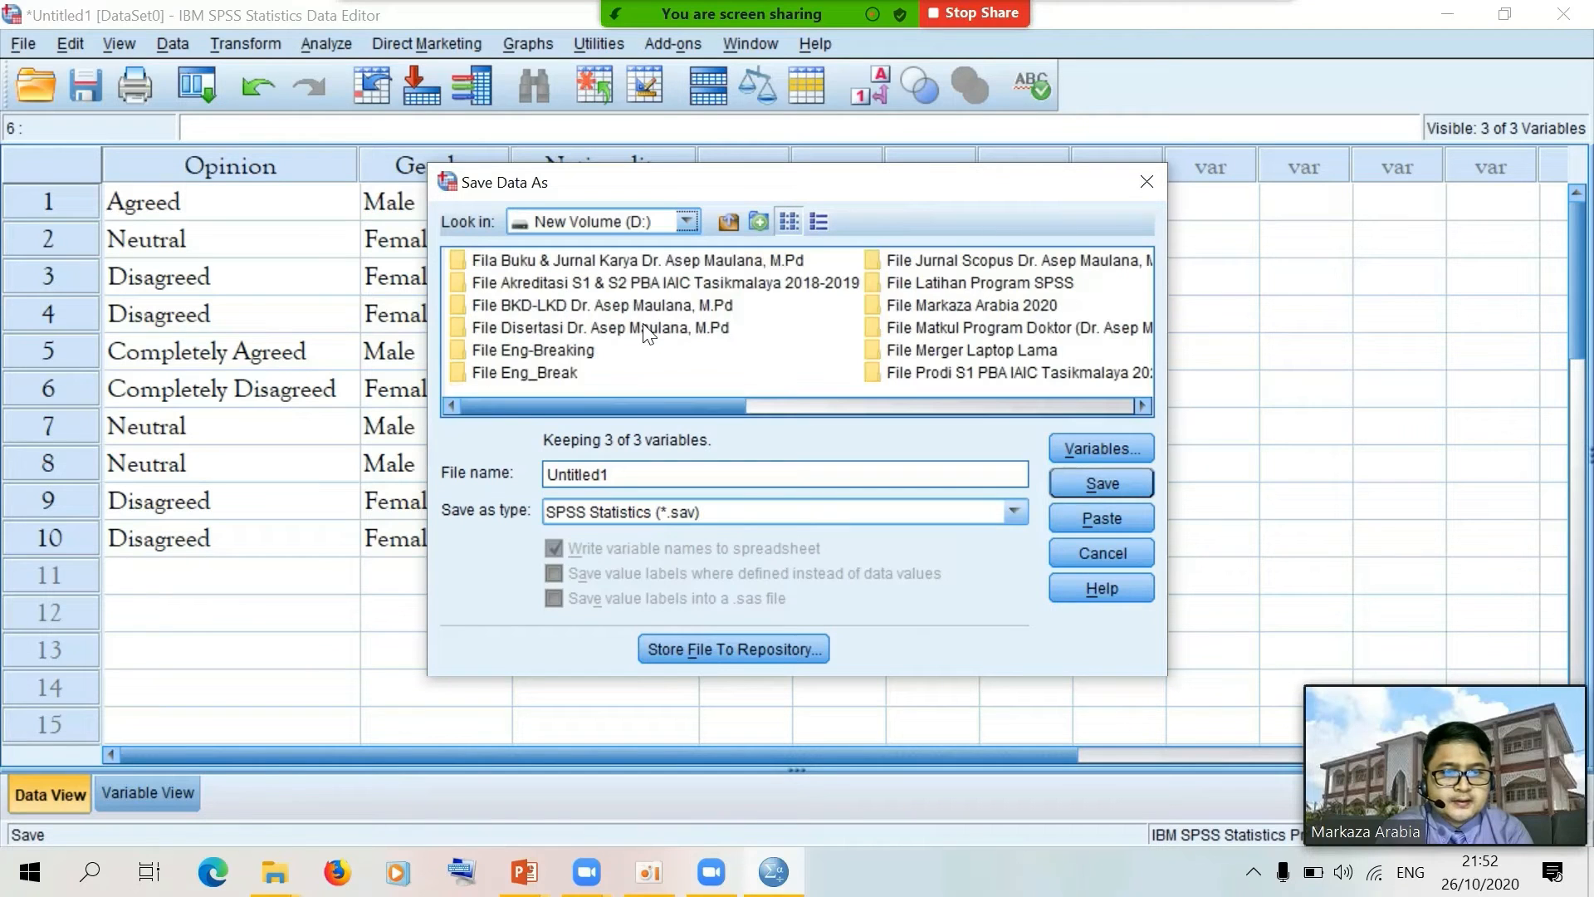
left_click(990, 282)
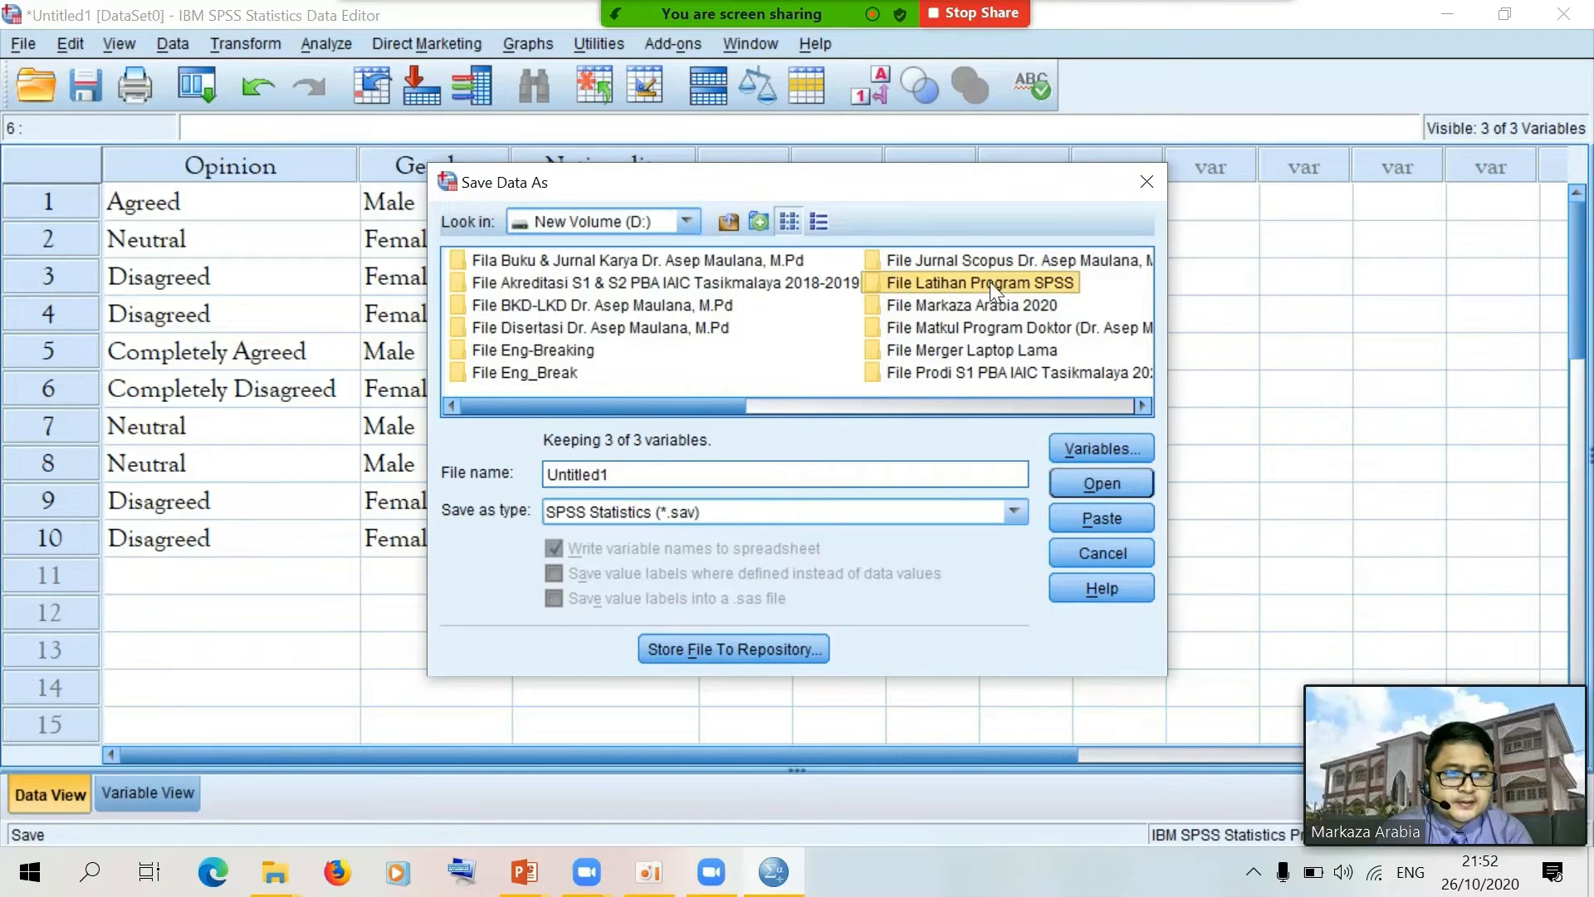
left_click(990, 282)
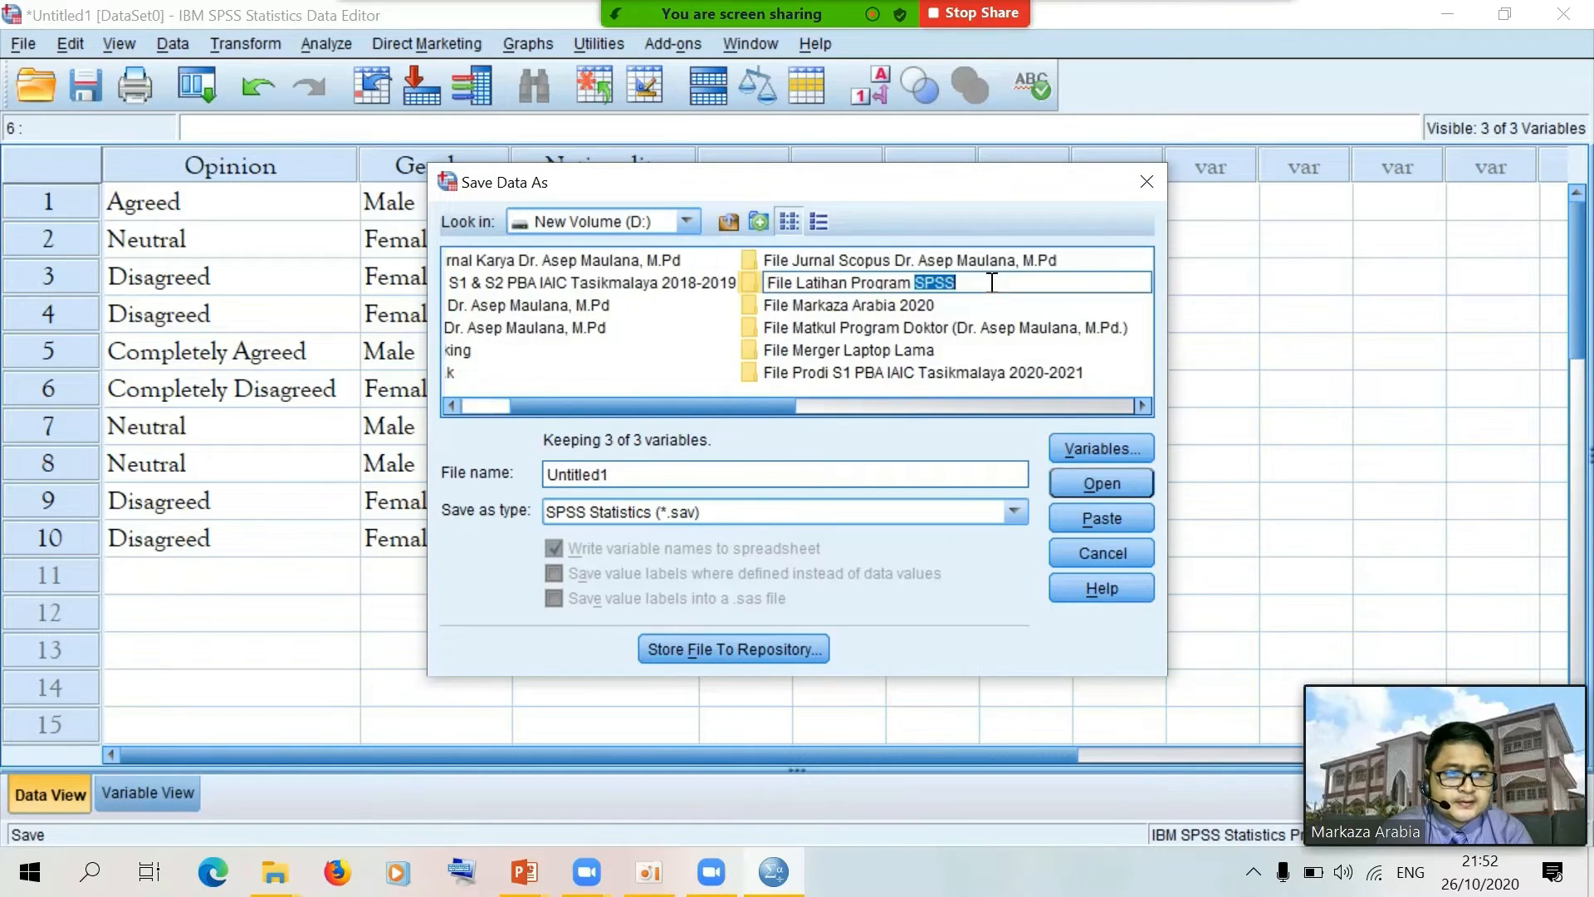
left_click(625, 474)
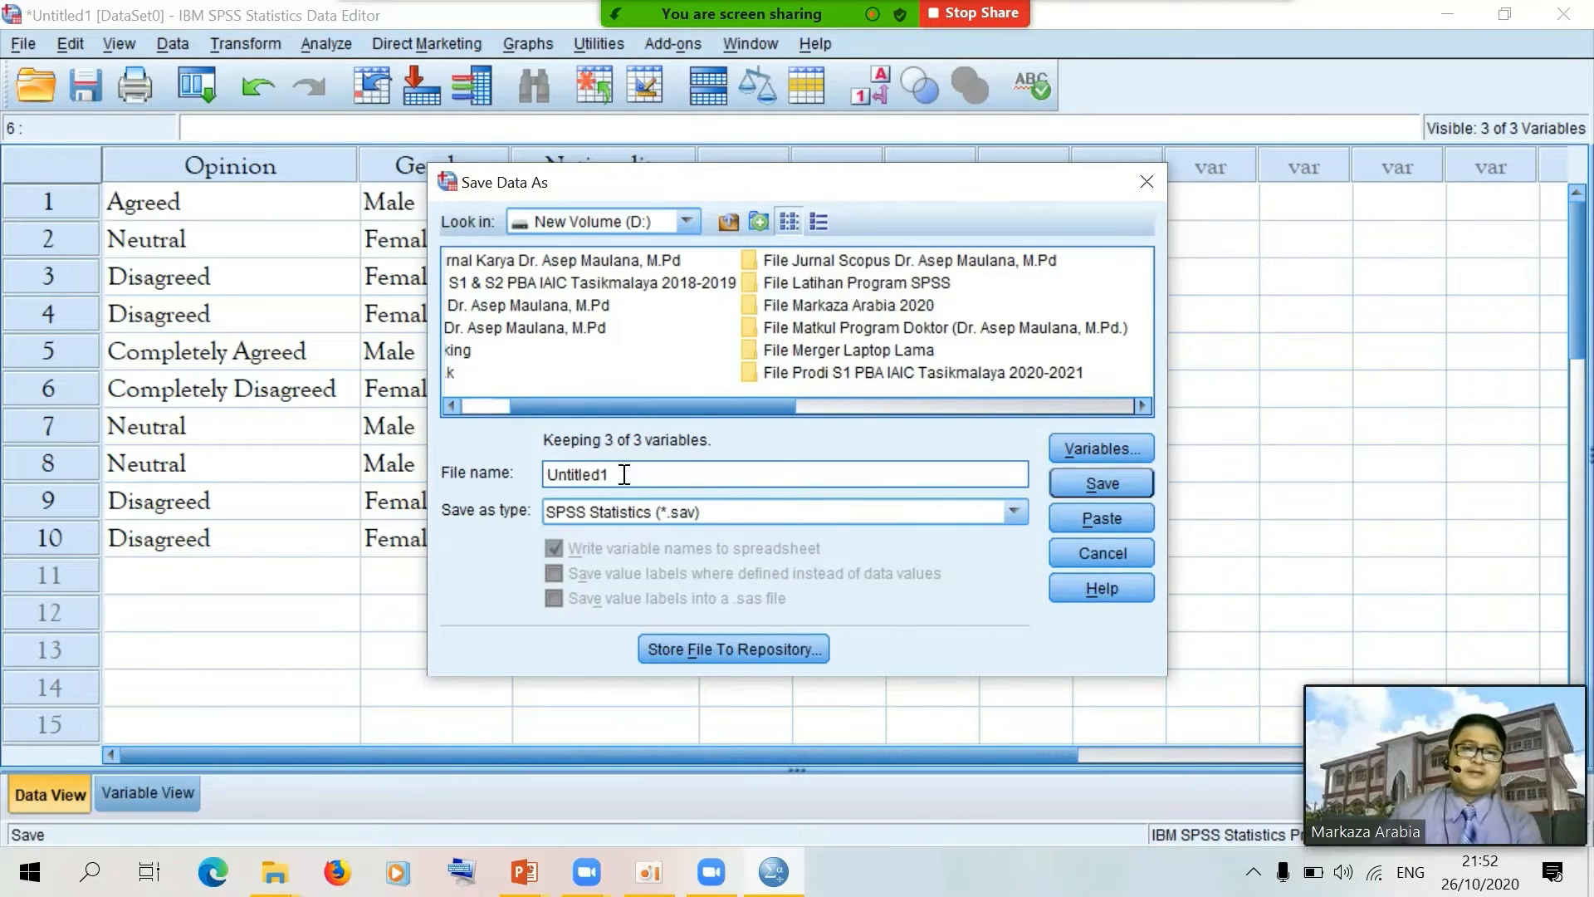
key("BackSpace")
key("BackSpace")
key("BackSpace")
key("BackSpace")
key("BackSpace")
key("BackSpace")
key("BackSpace")
key("BackSpace")
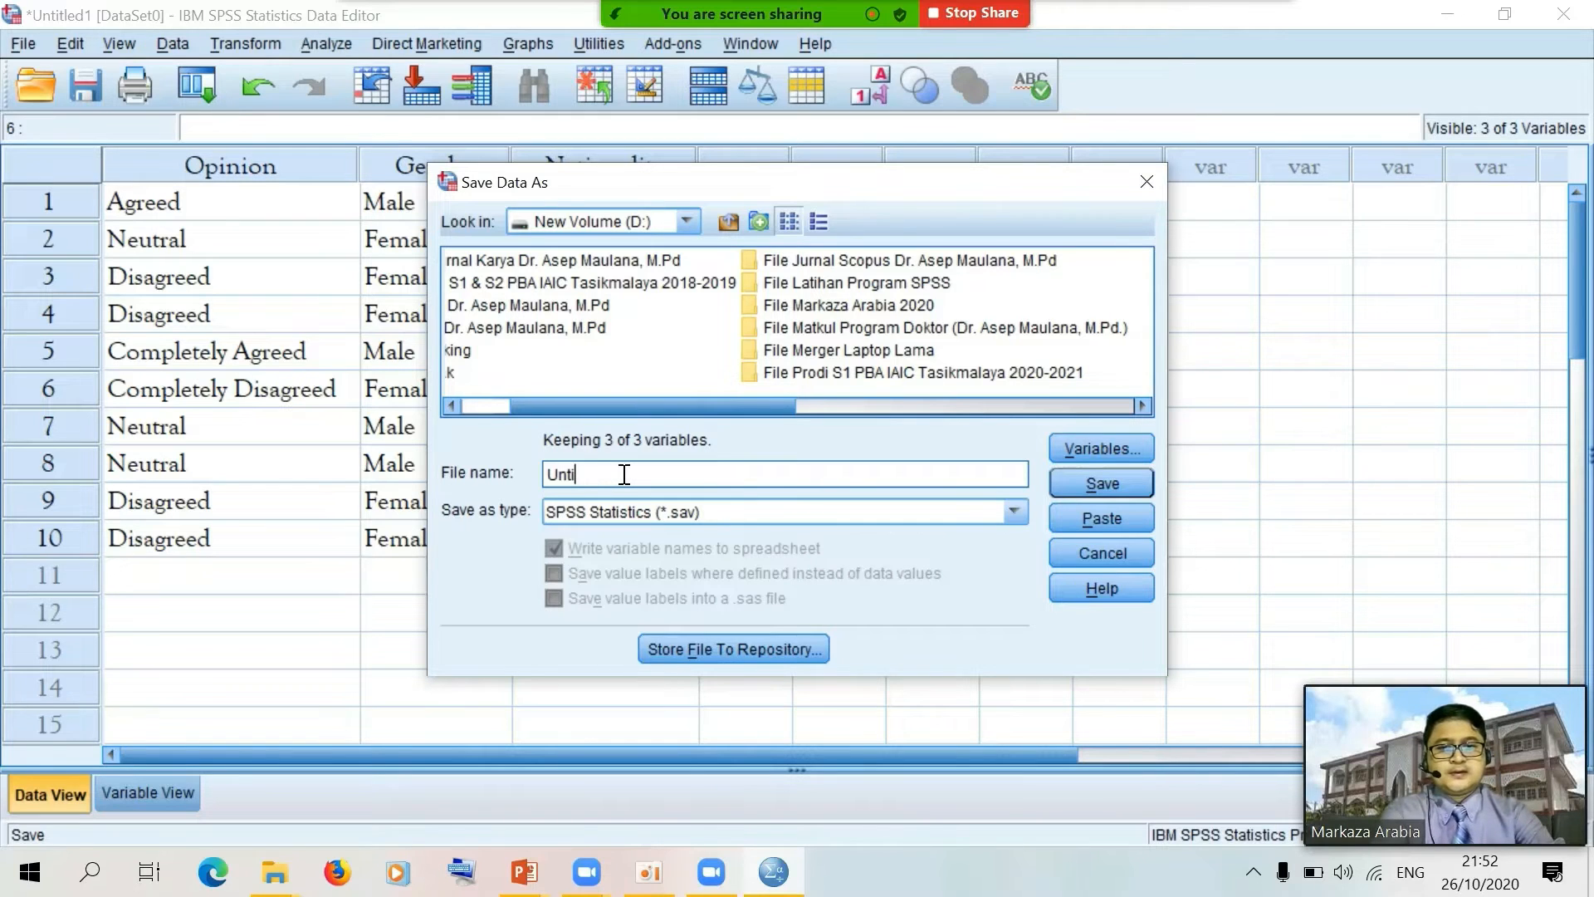
key("BackSpace")
type("Met")
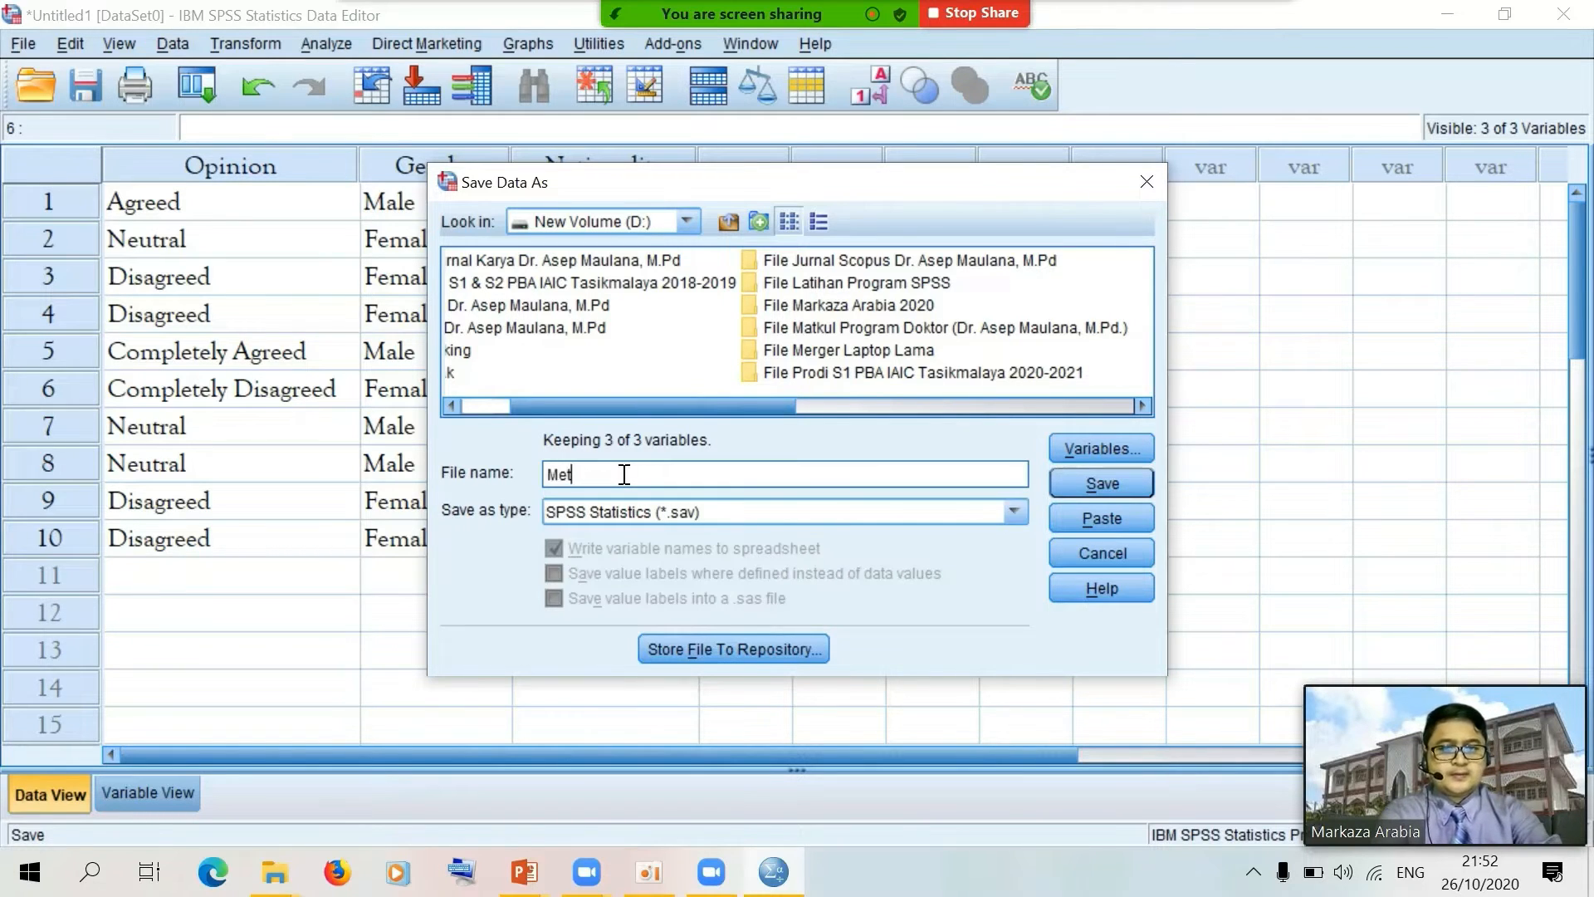
type("ode_")
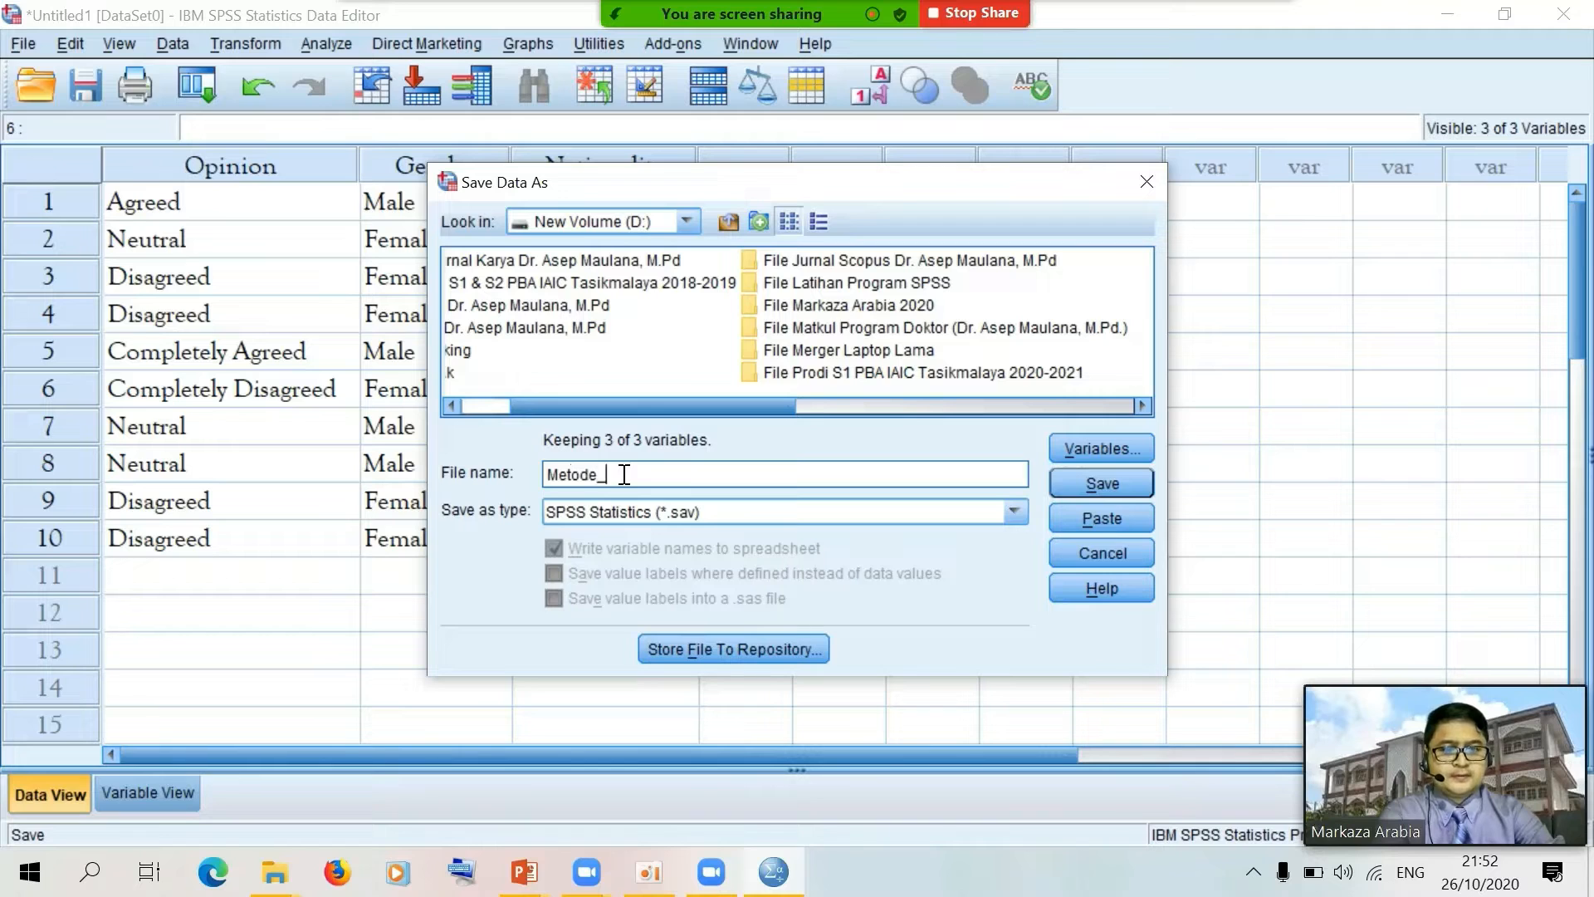
type("Input")
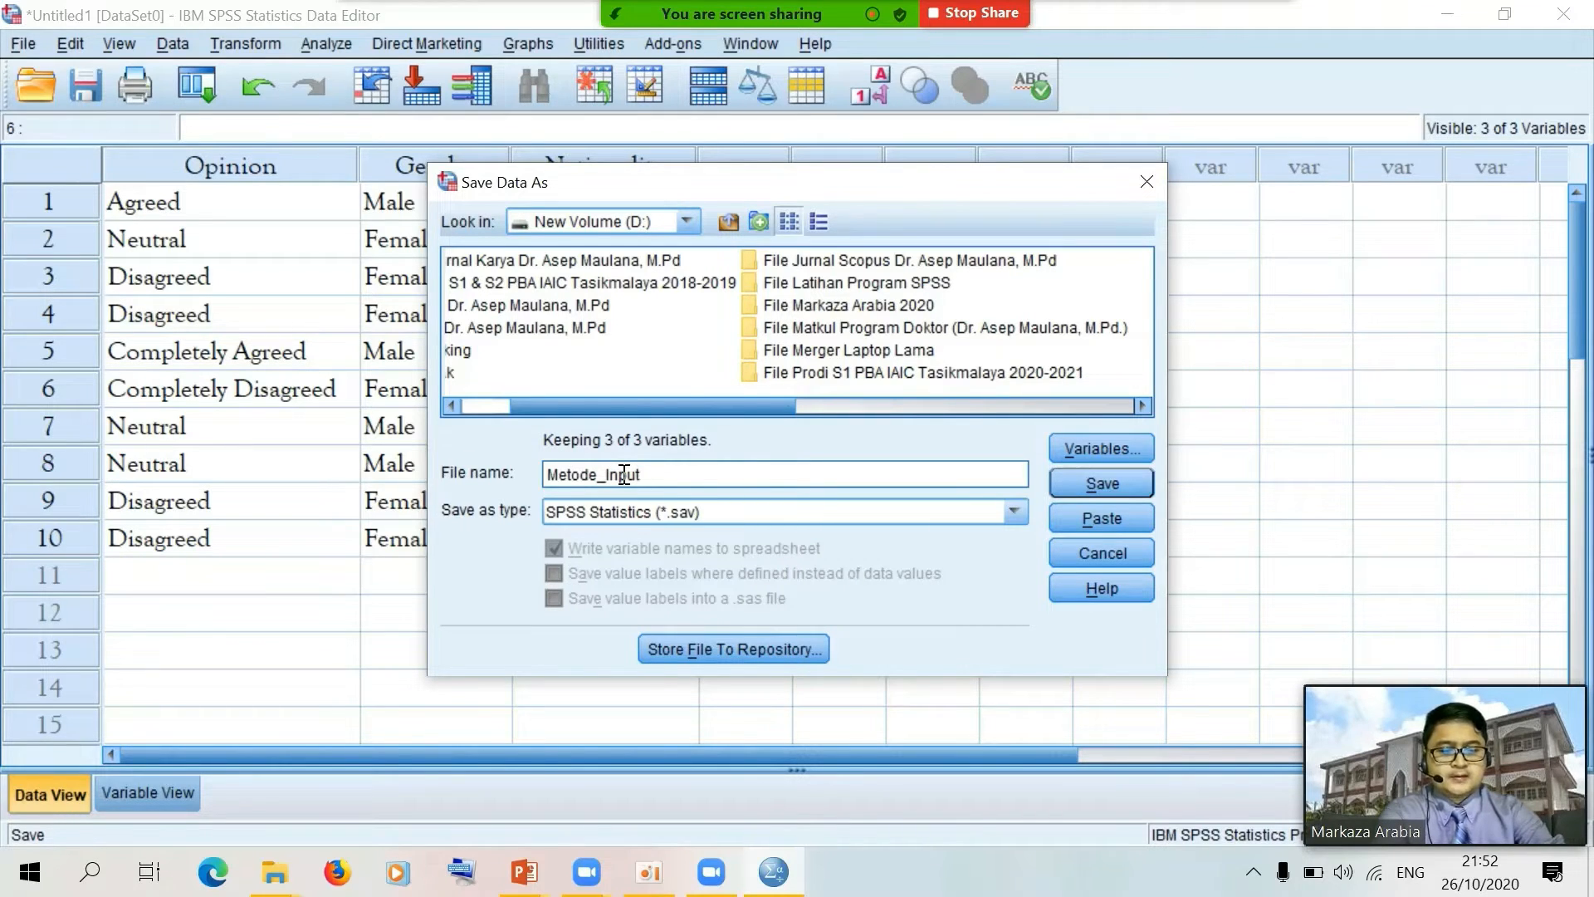
type("Data_")
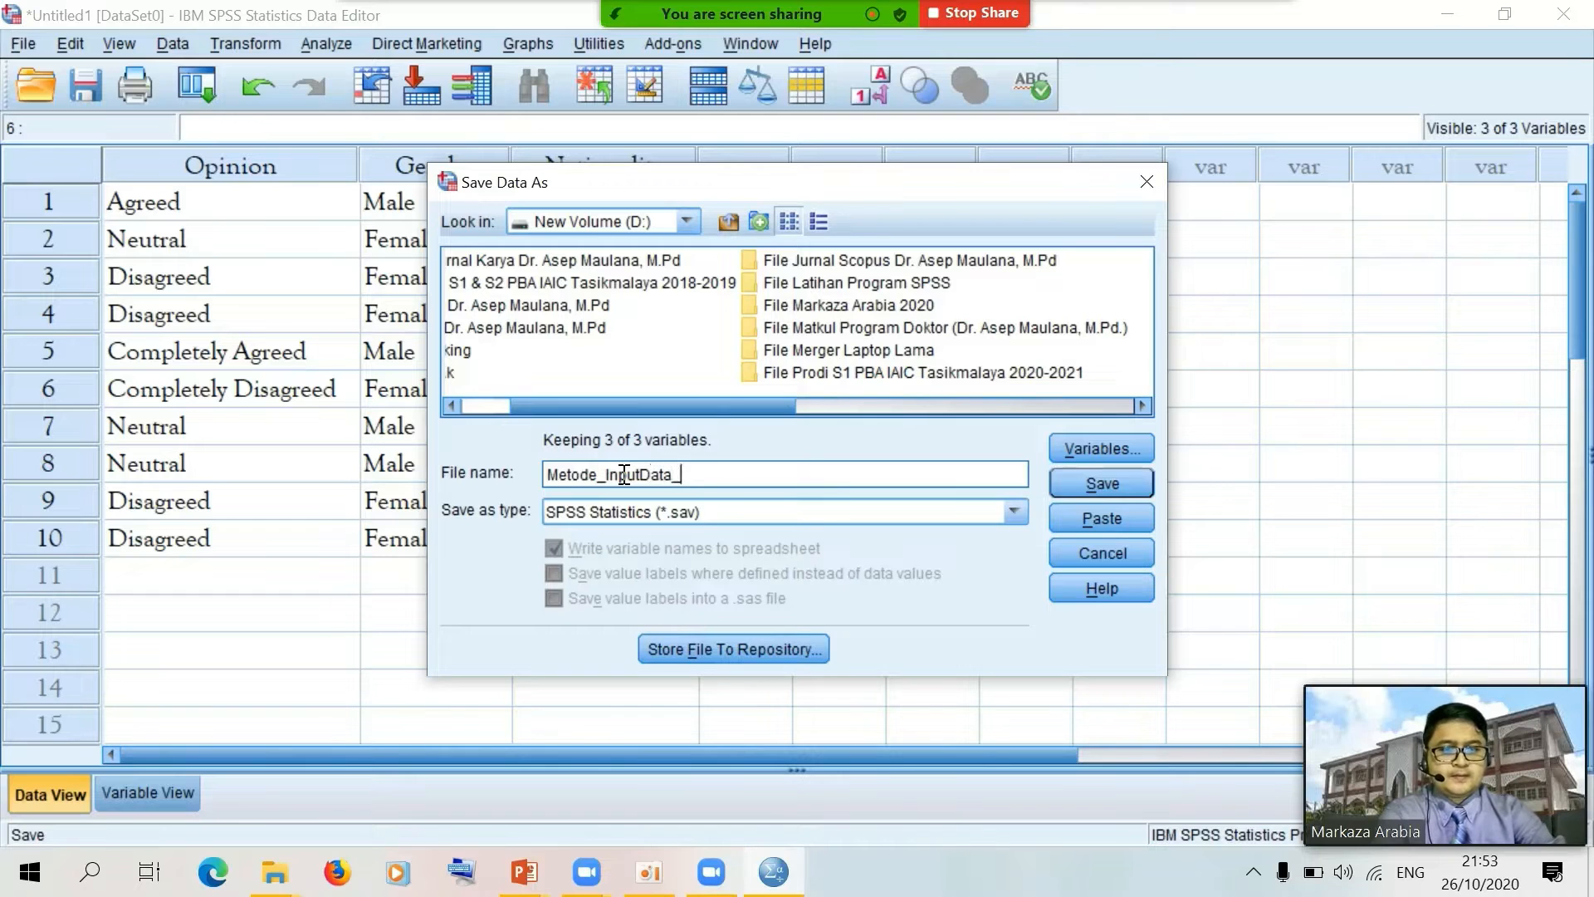
type("Langsung")
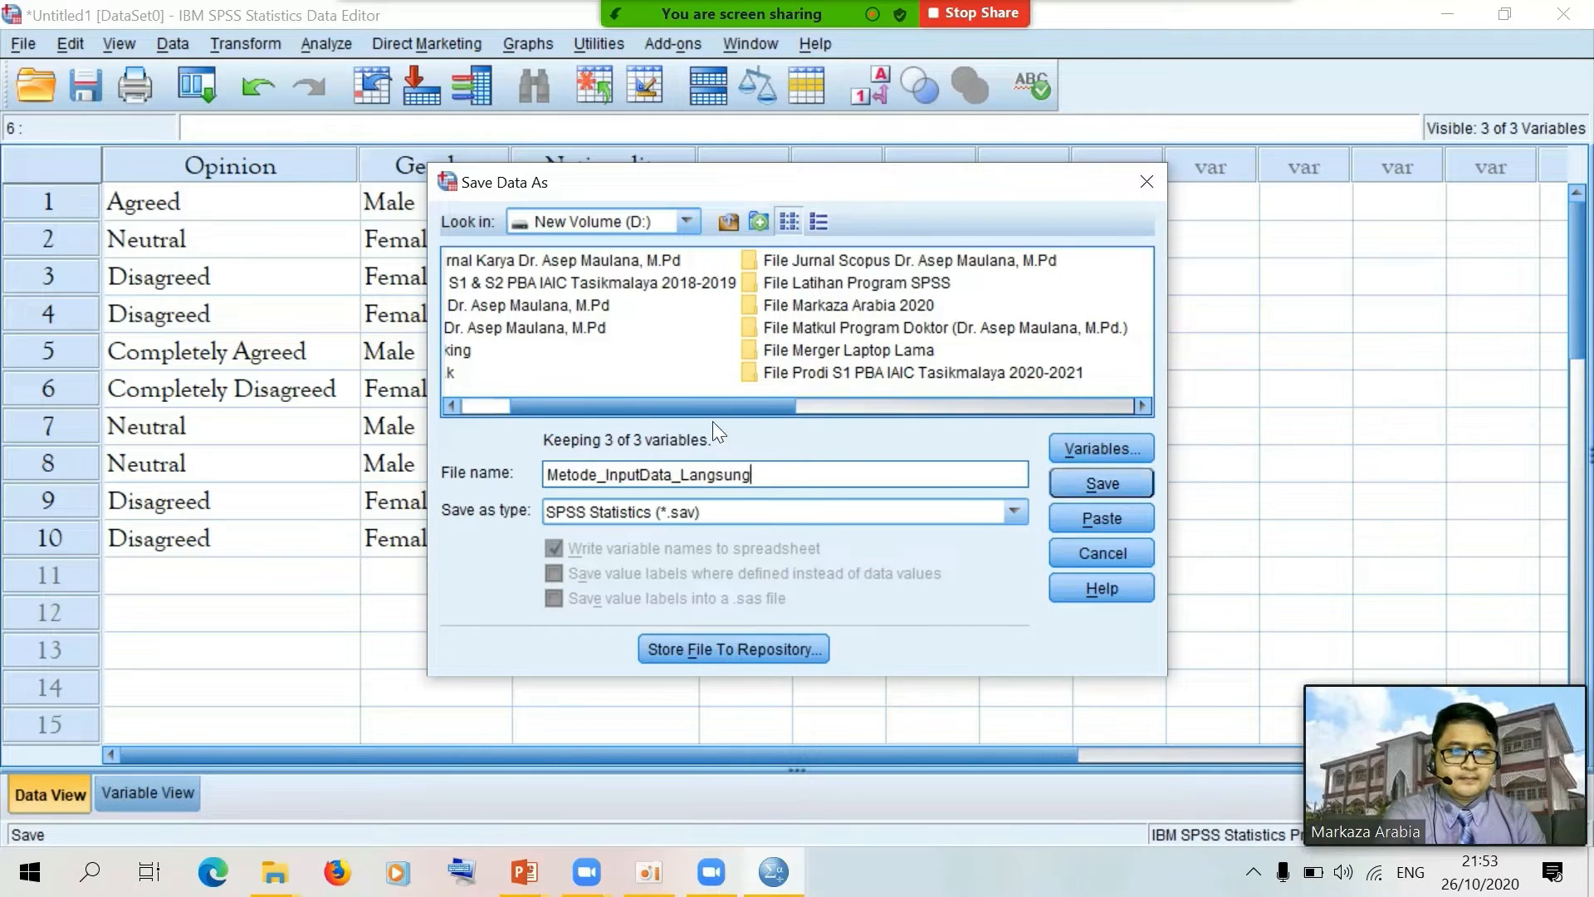
left_click_drag(707, 405, 587, 386)
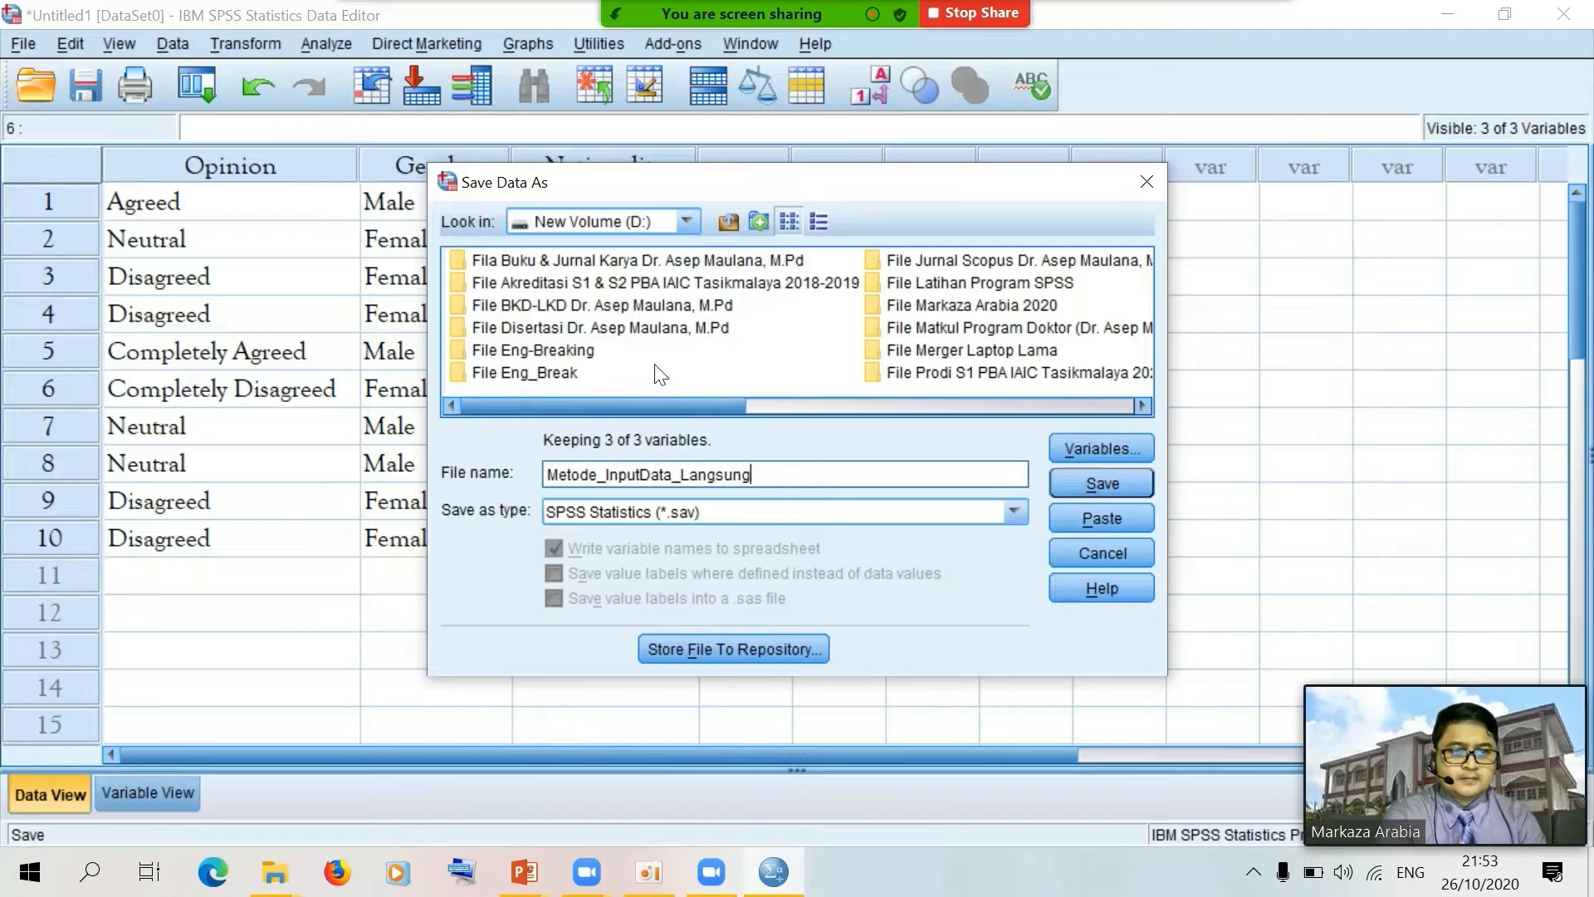
left_click(1008, 282)
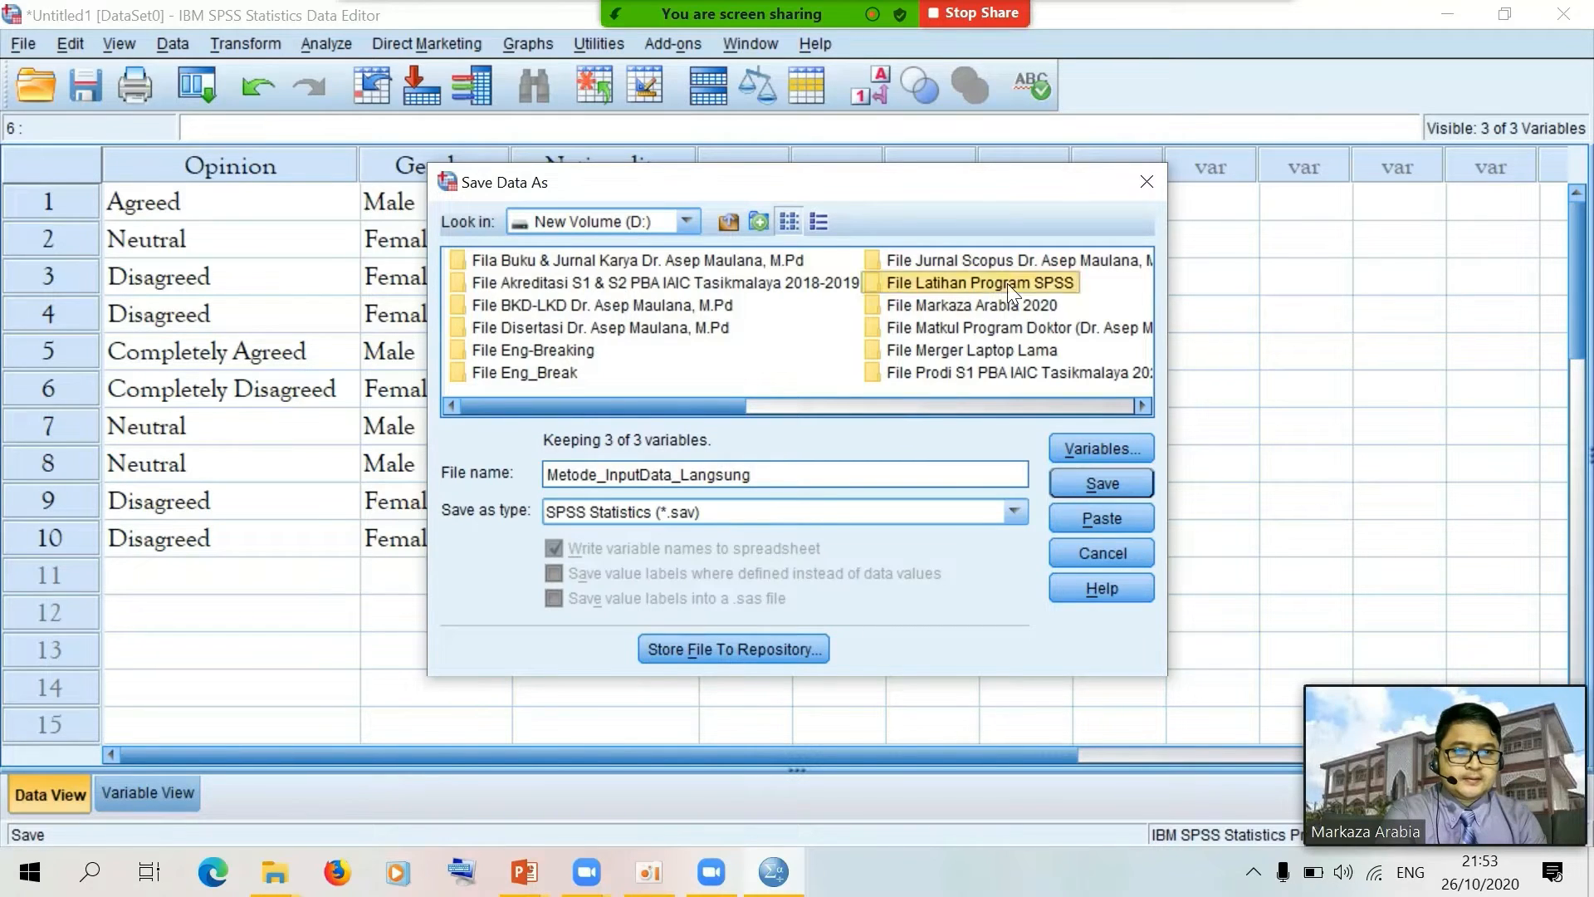
double_click(1009, 282)
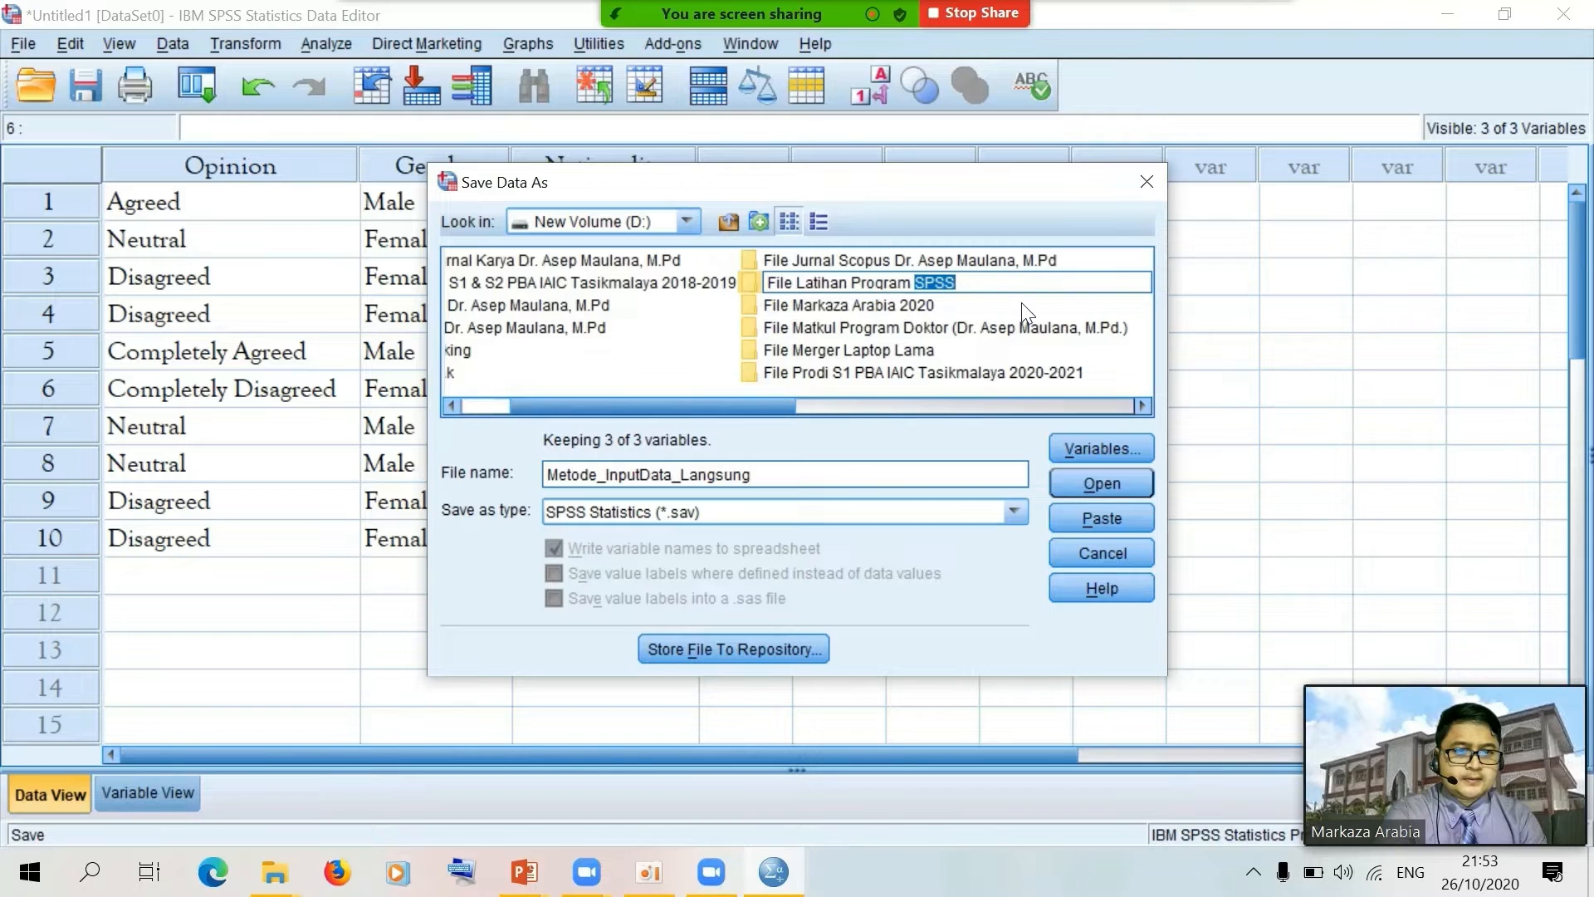
left_click(1067, 328)
left_click(915, 284)
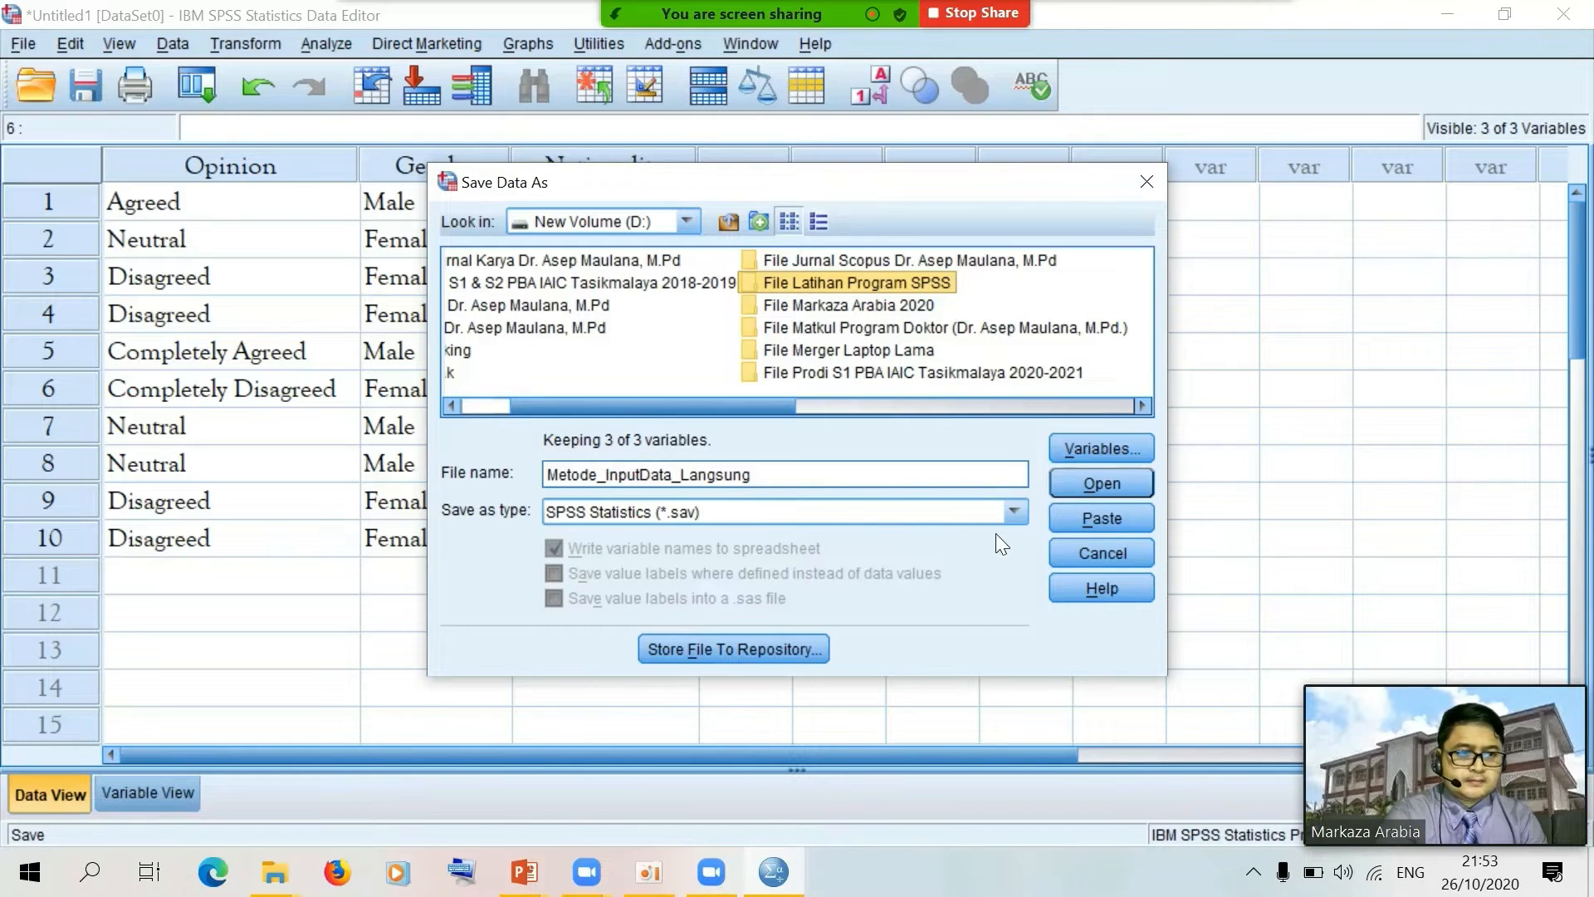
left_click(1105, 555)
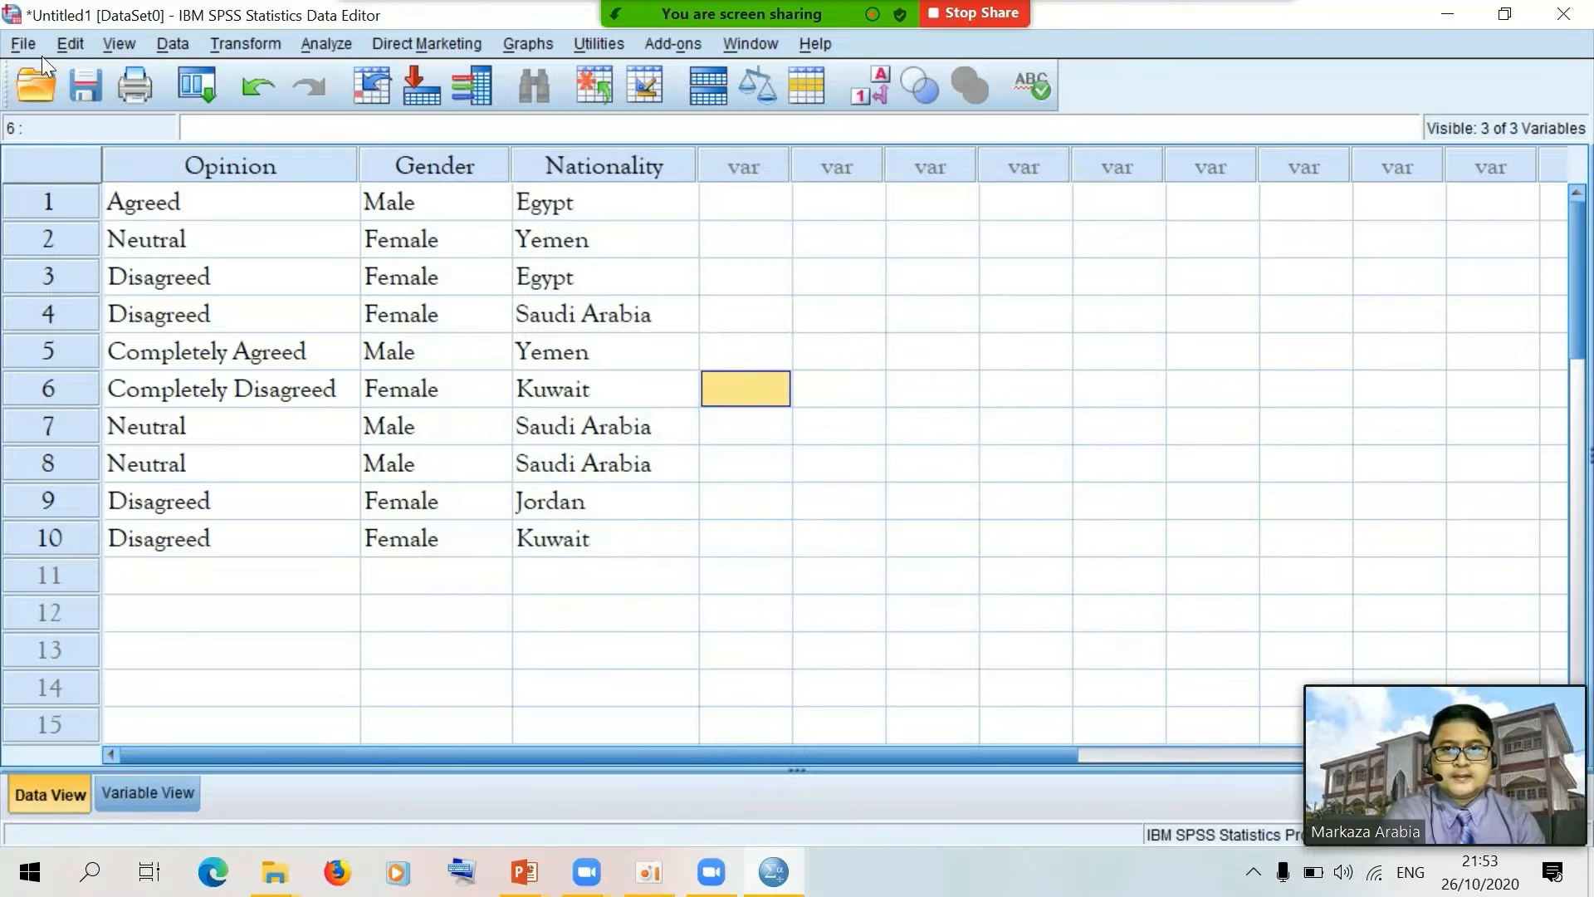
Start saving the dataset and choose the folder File Latihan Program SPSS on New Volume (D:)
left_click(23, 44)
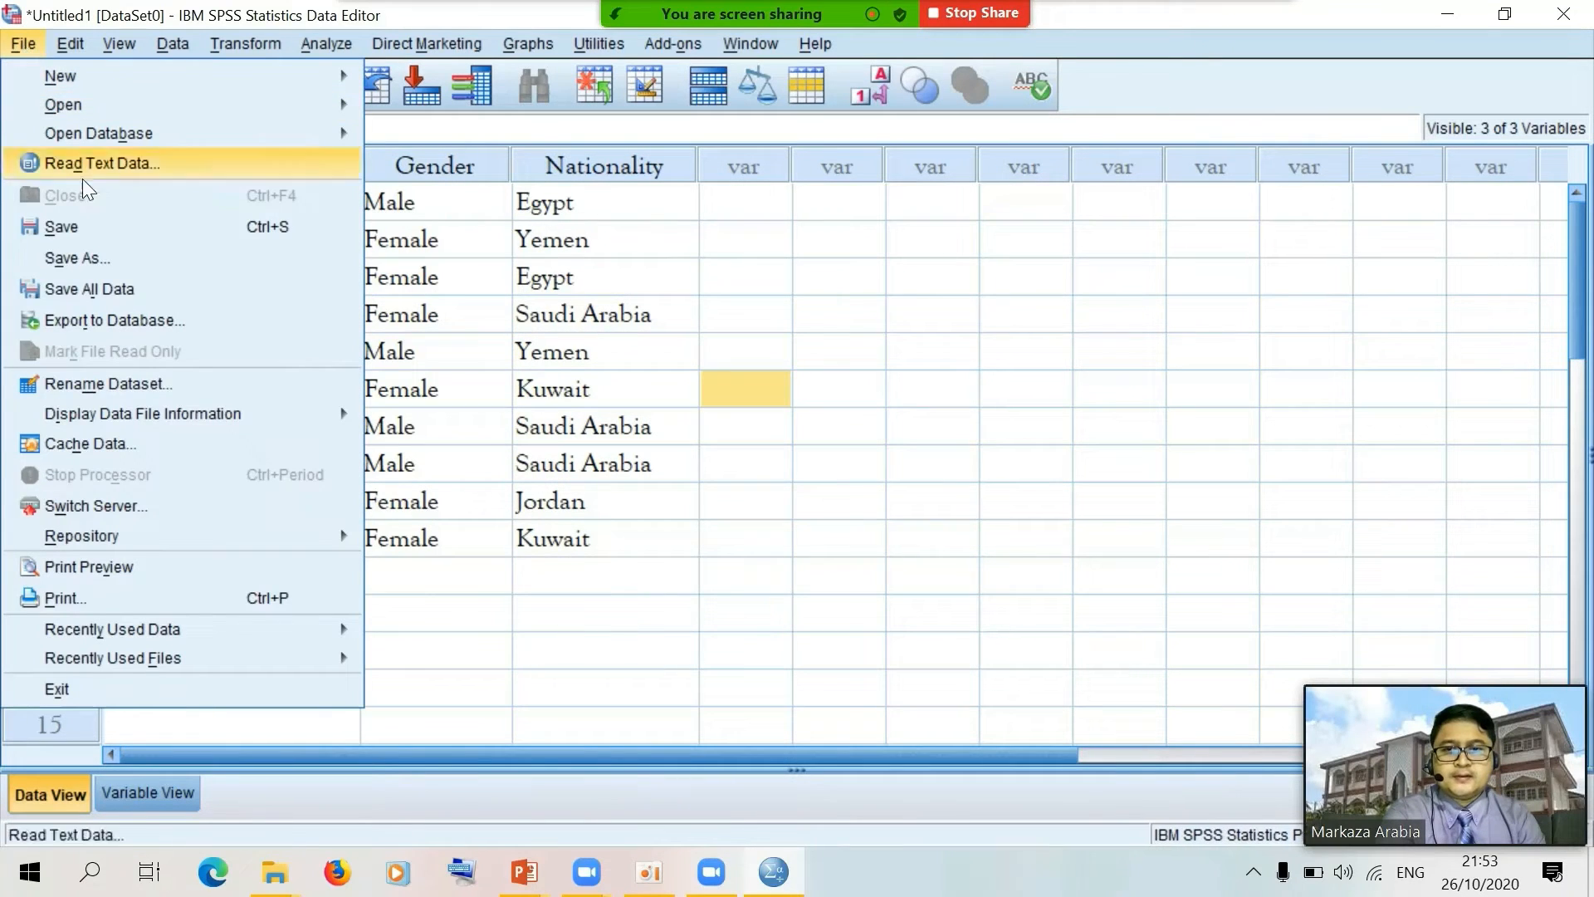
left_click(77, 232)
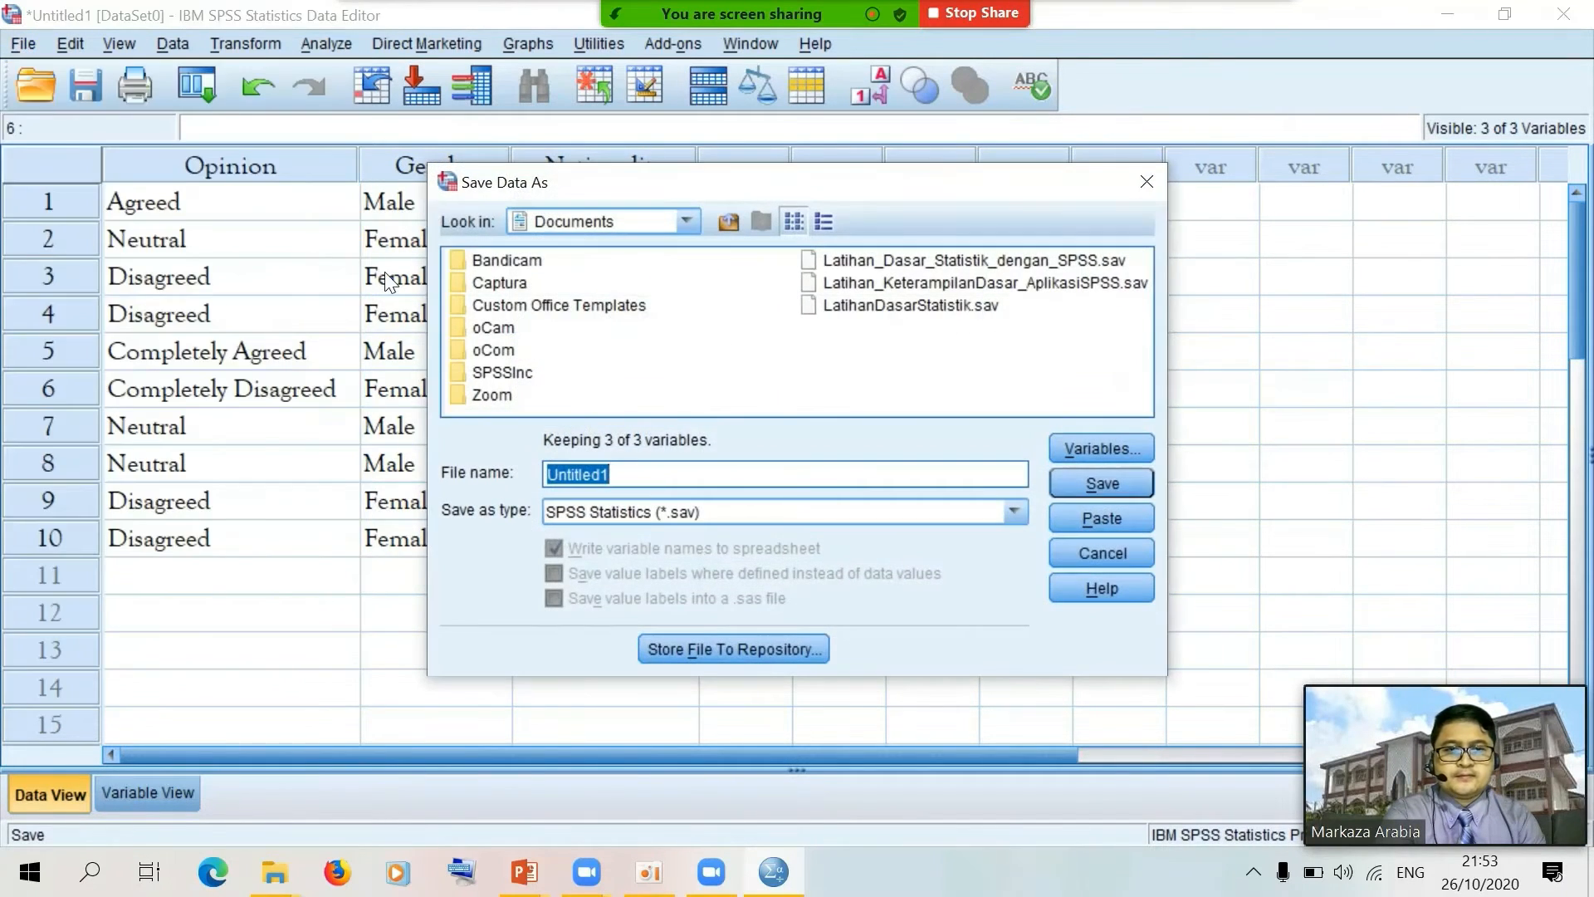
left_click(691, 228)
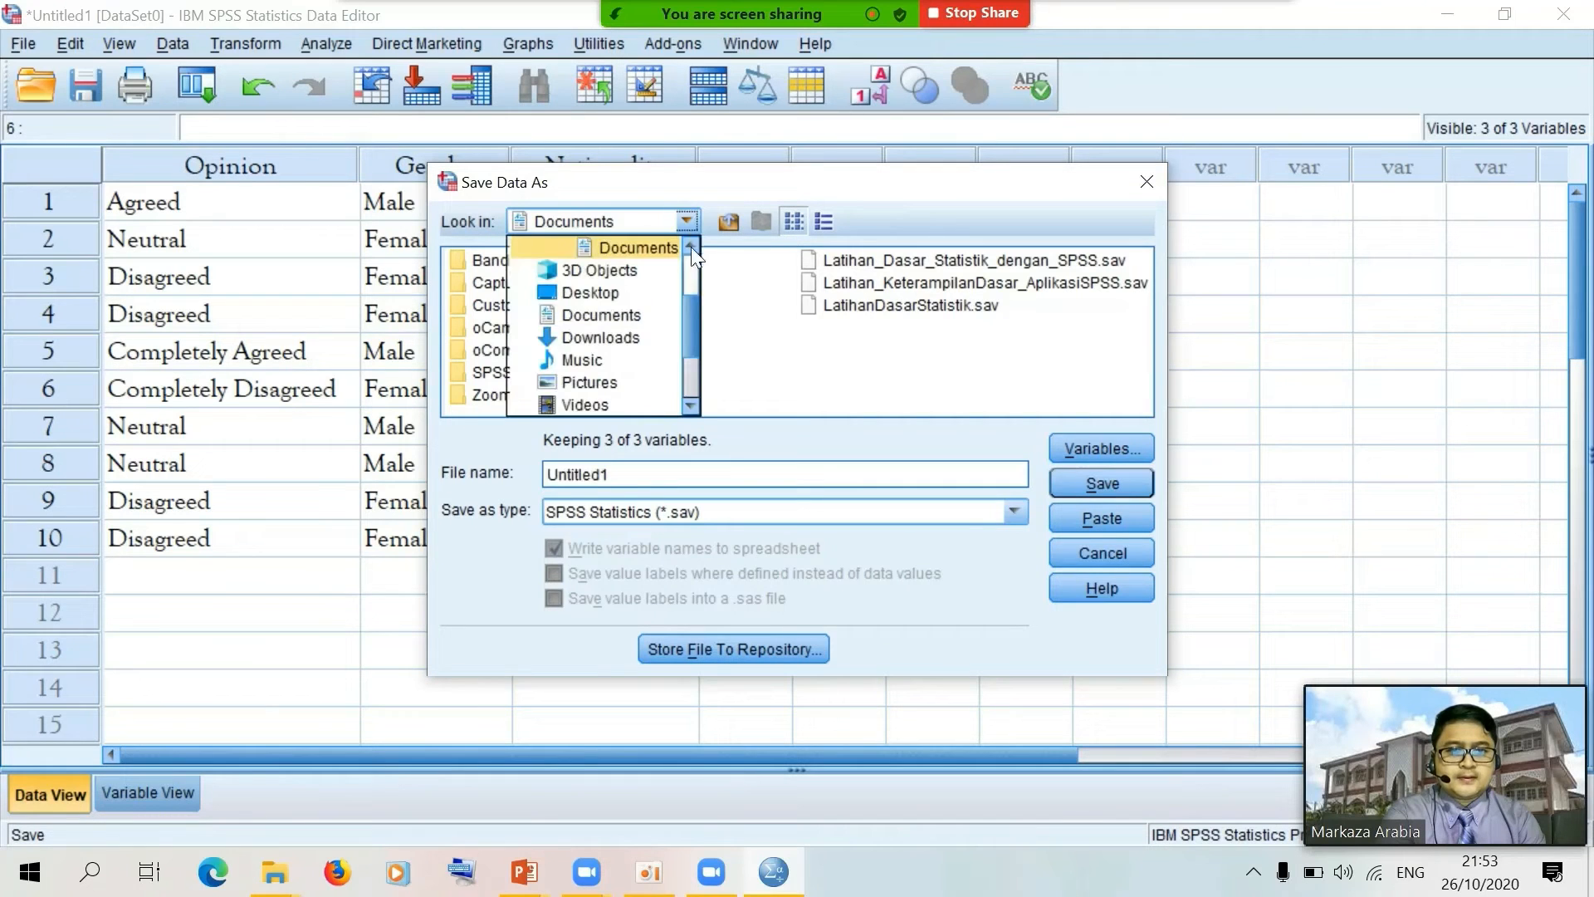
left_click_drag(694, 312, 694, 351)
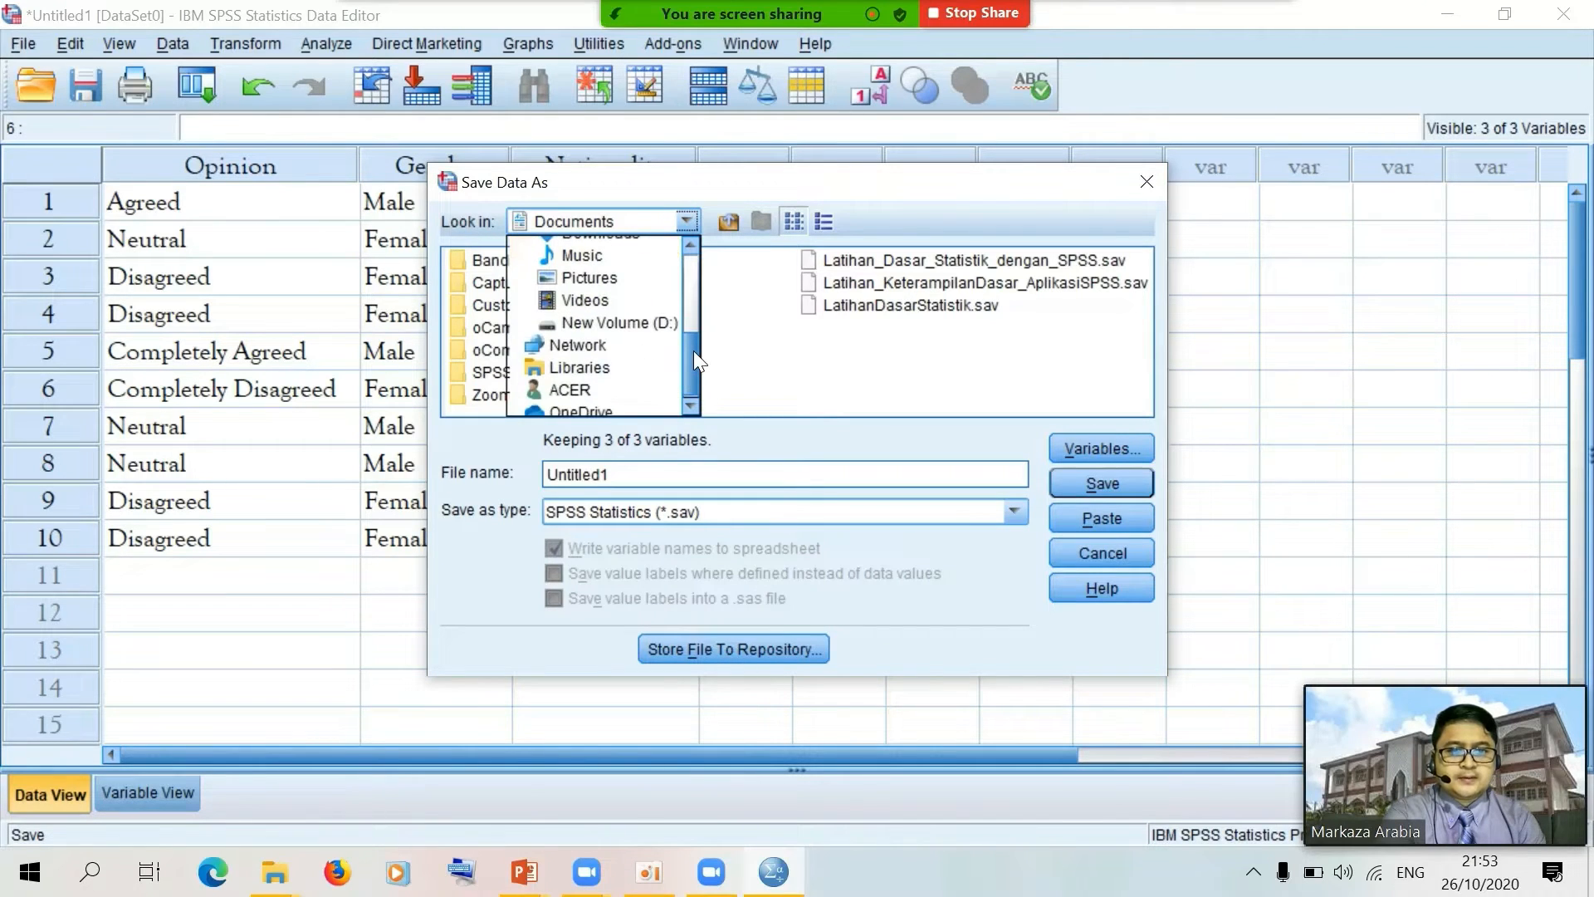
left_click(649, 327)
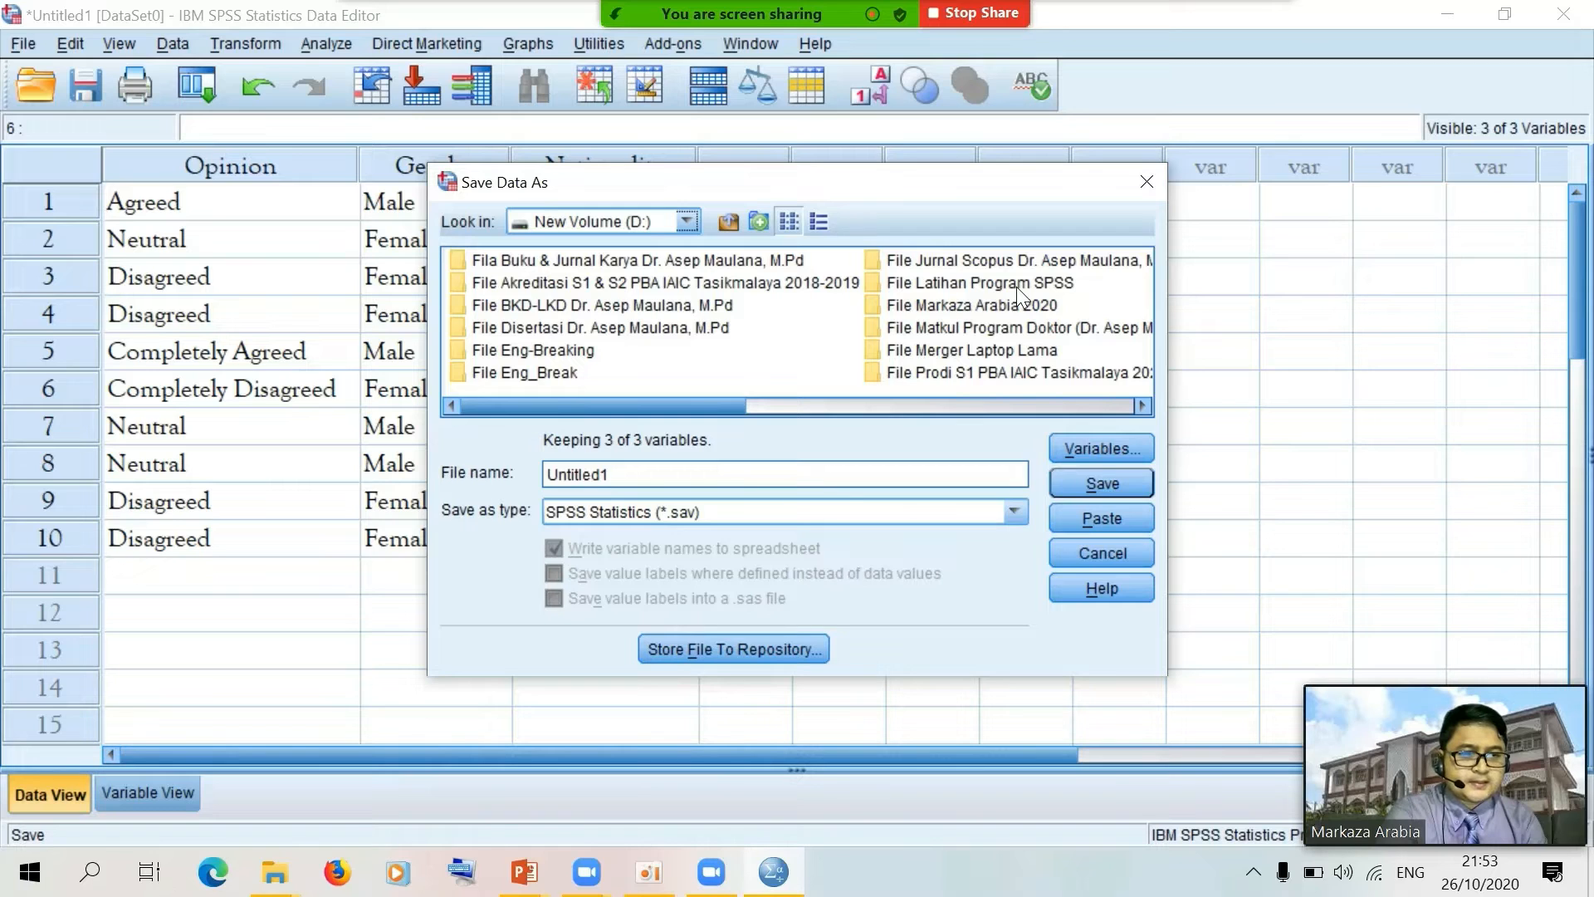
double_click(1016, 286)
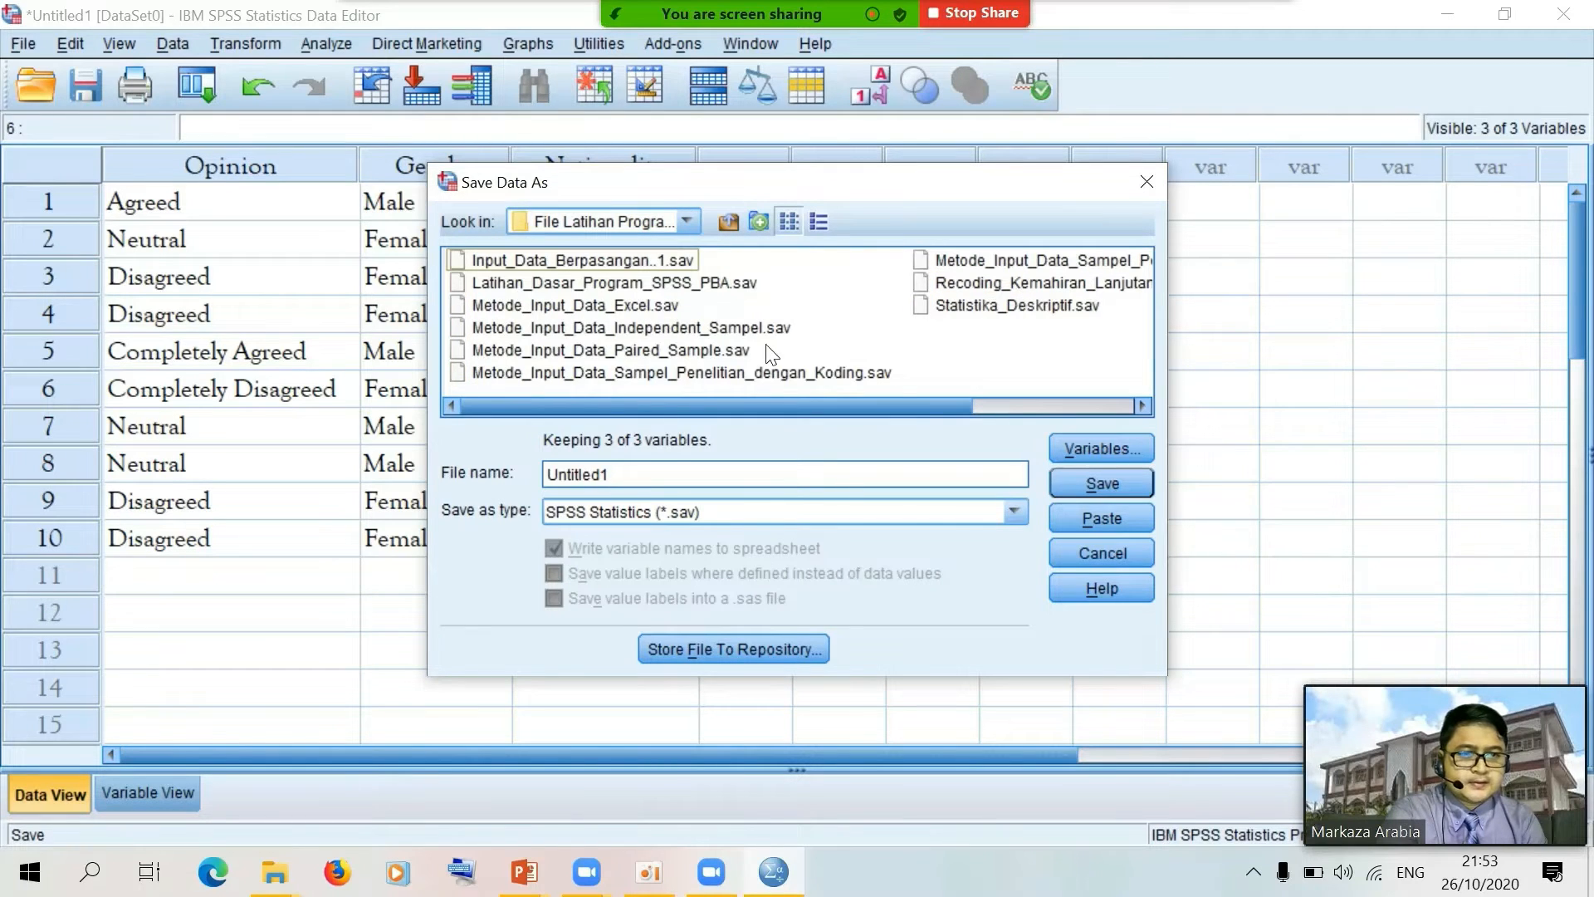
Name the data file Metode_InputData_Langsung and save it in SPSS Statistics (*.sav) format
left_click(618, 470)
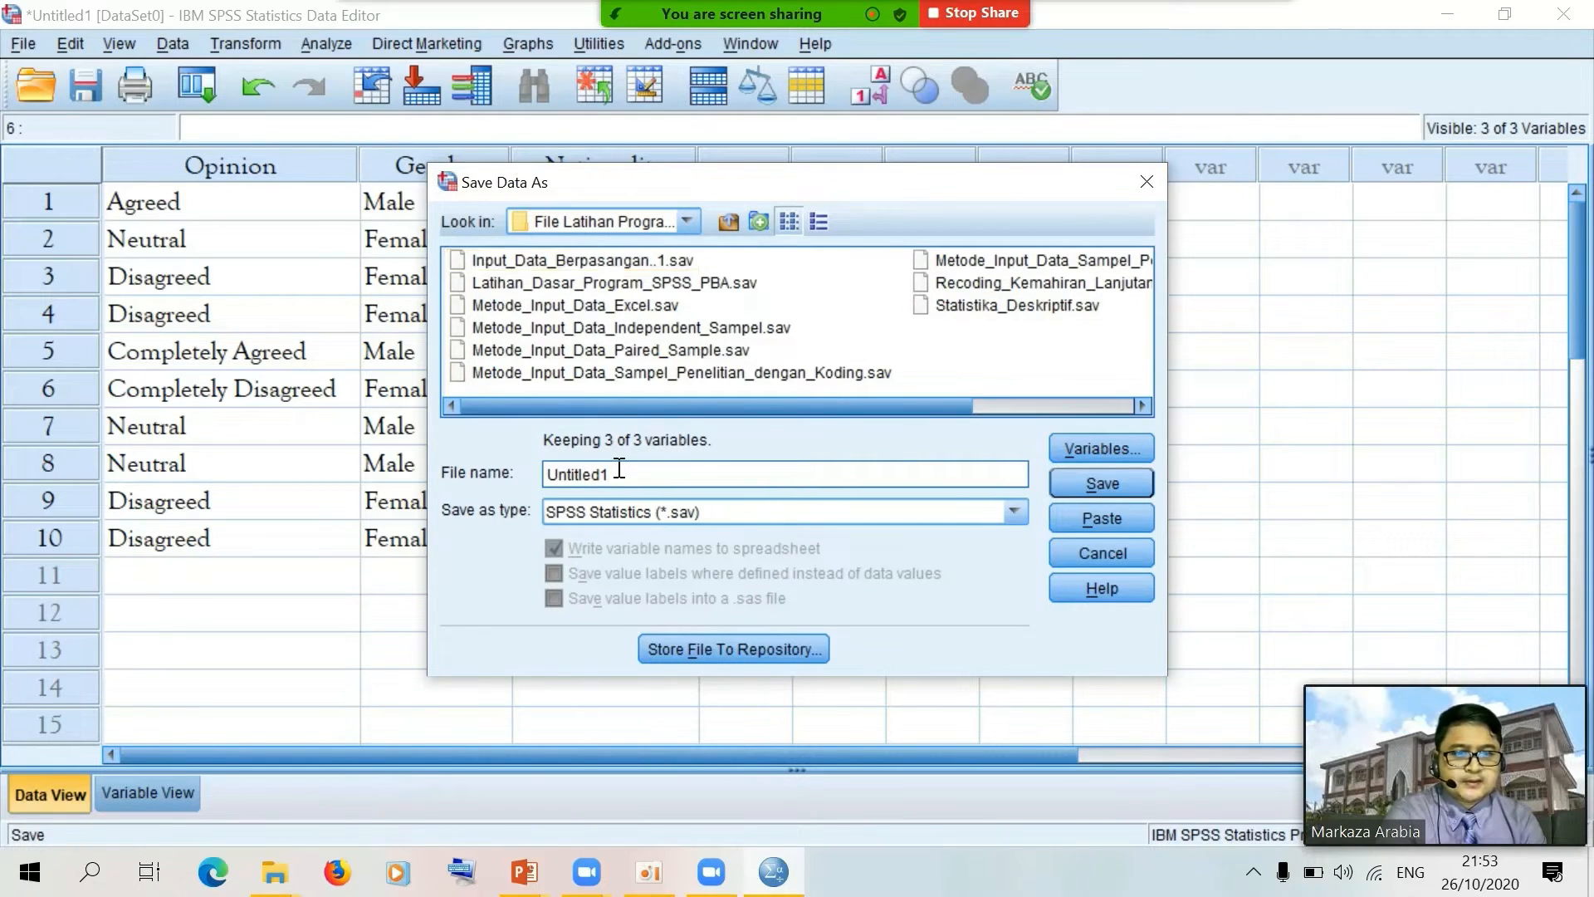
left_click_drag(619, 470, 506, 475)
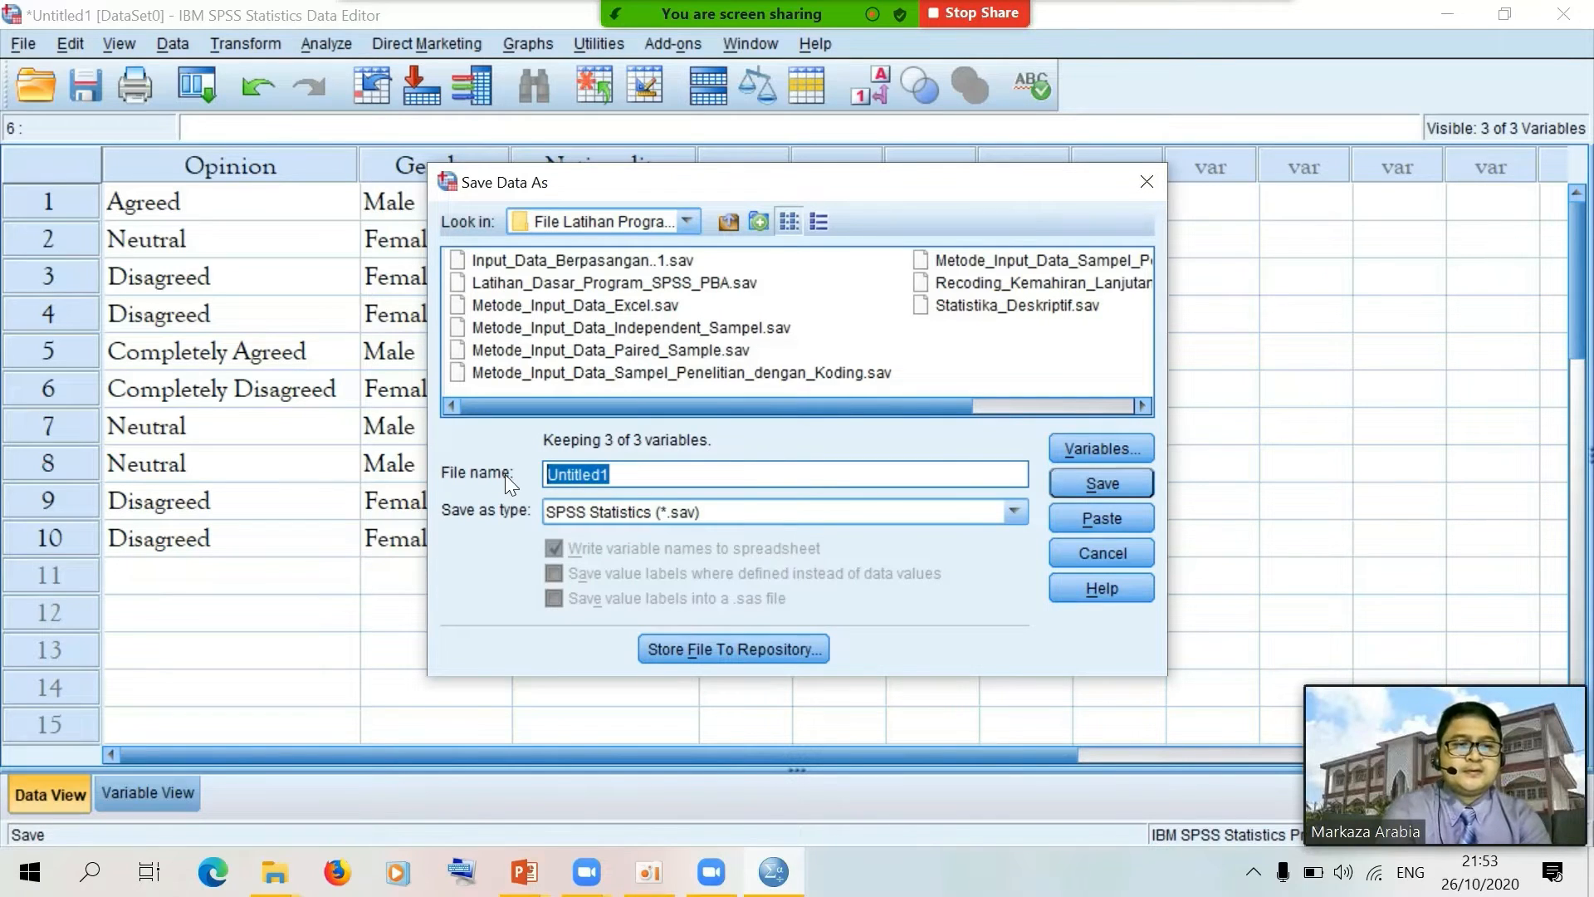
type("Me")
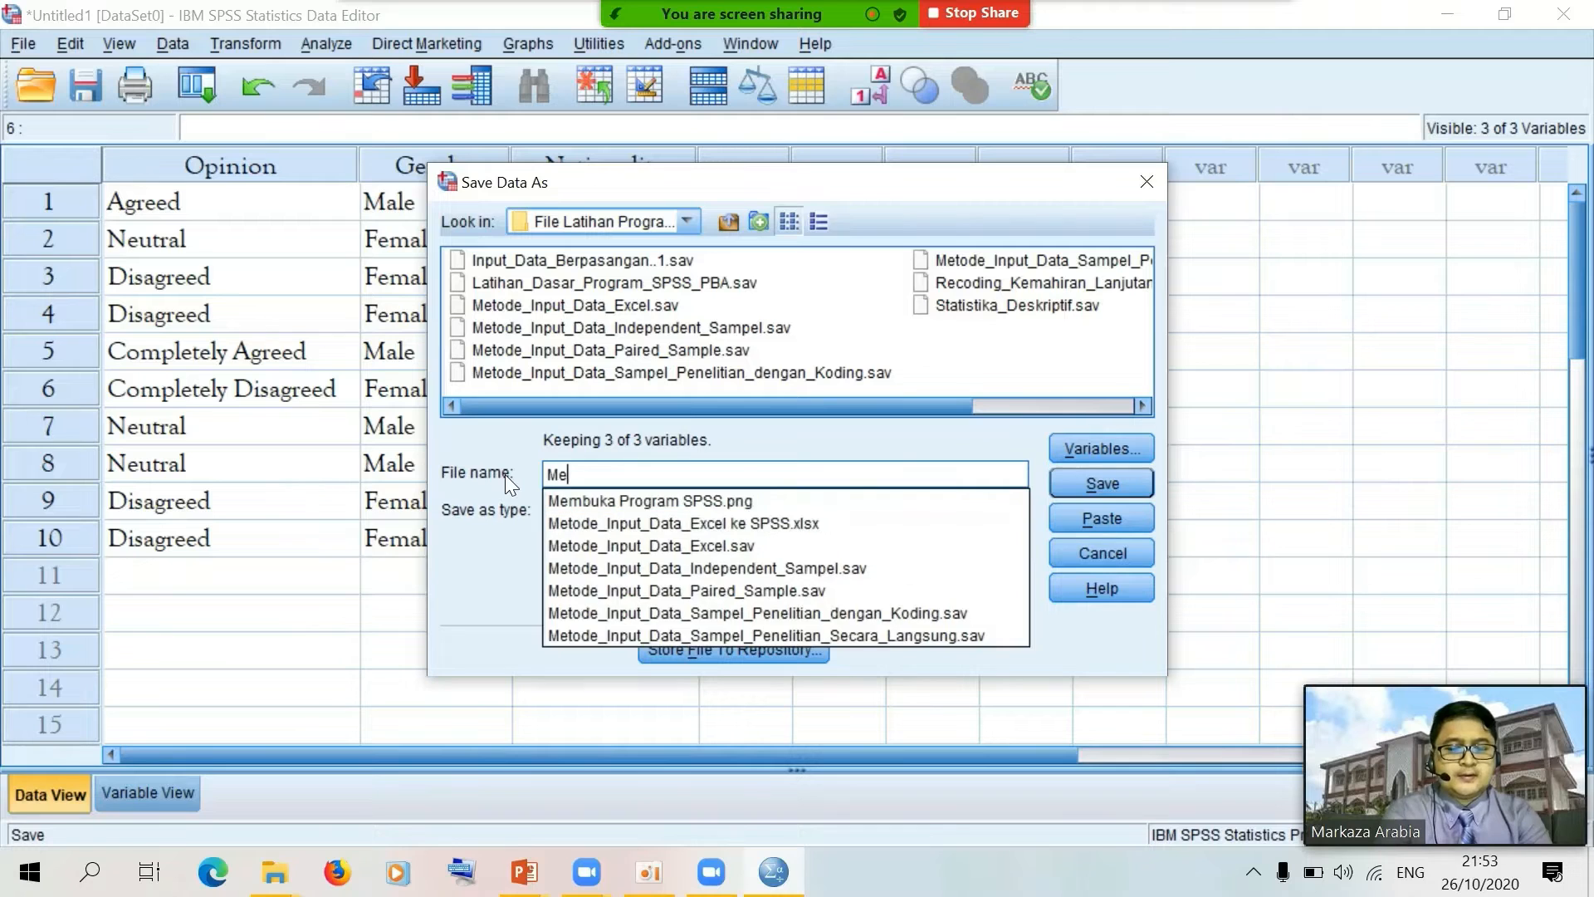
type("tode_")
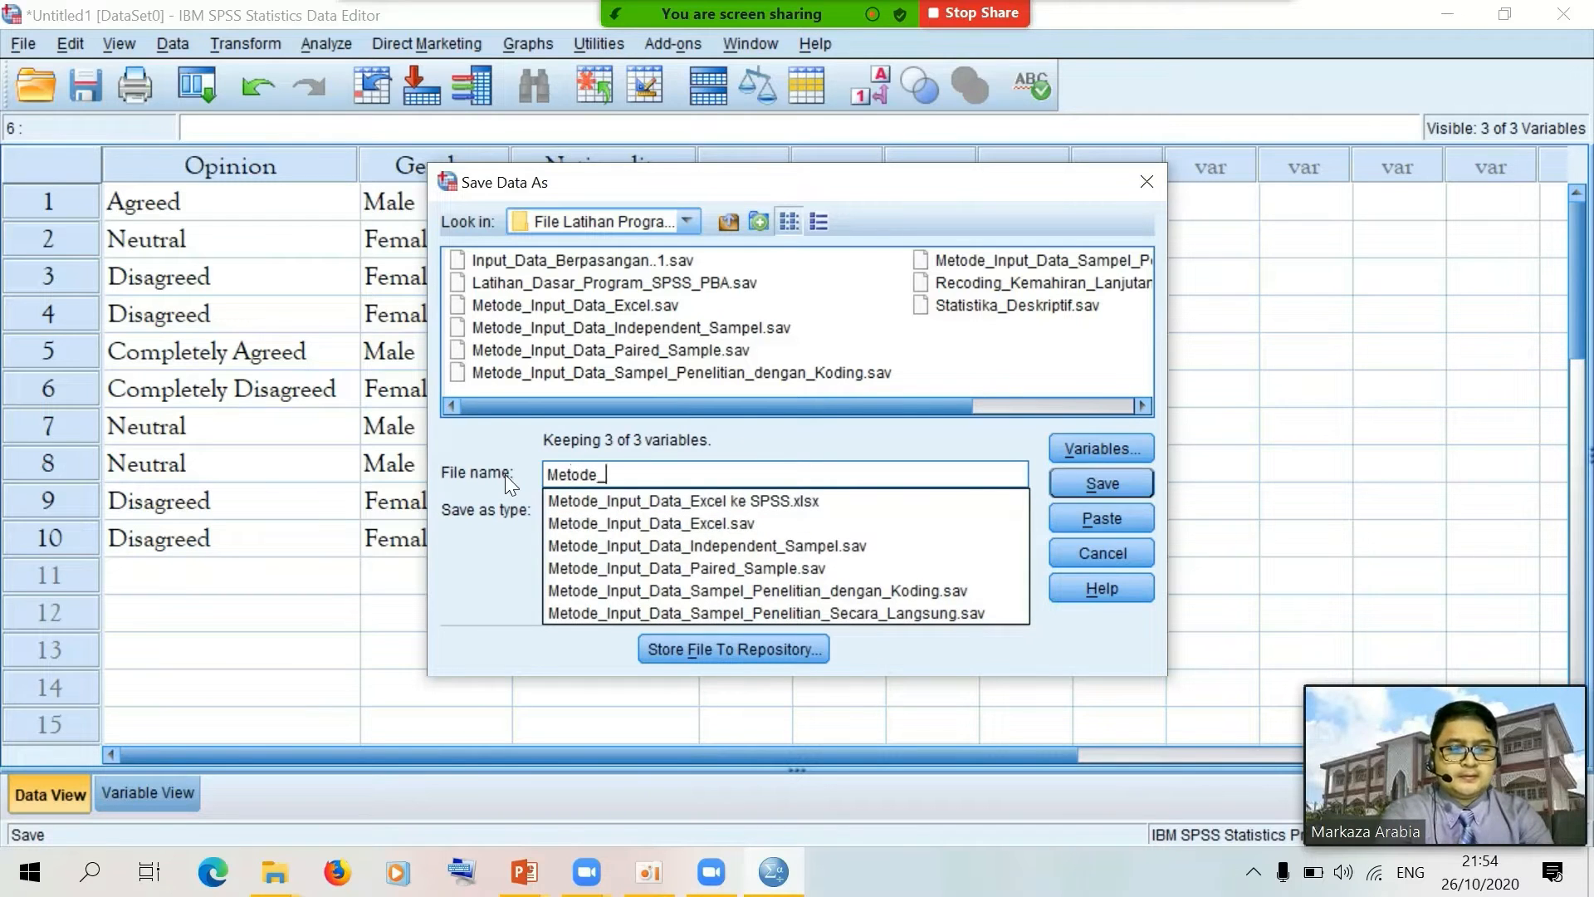
type("Inp")
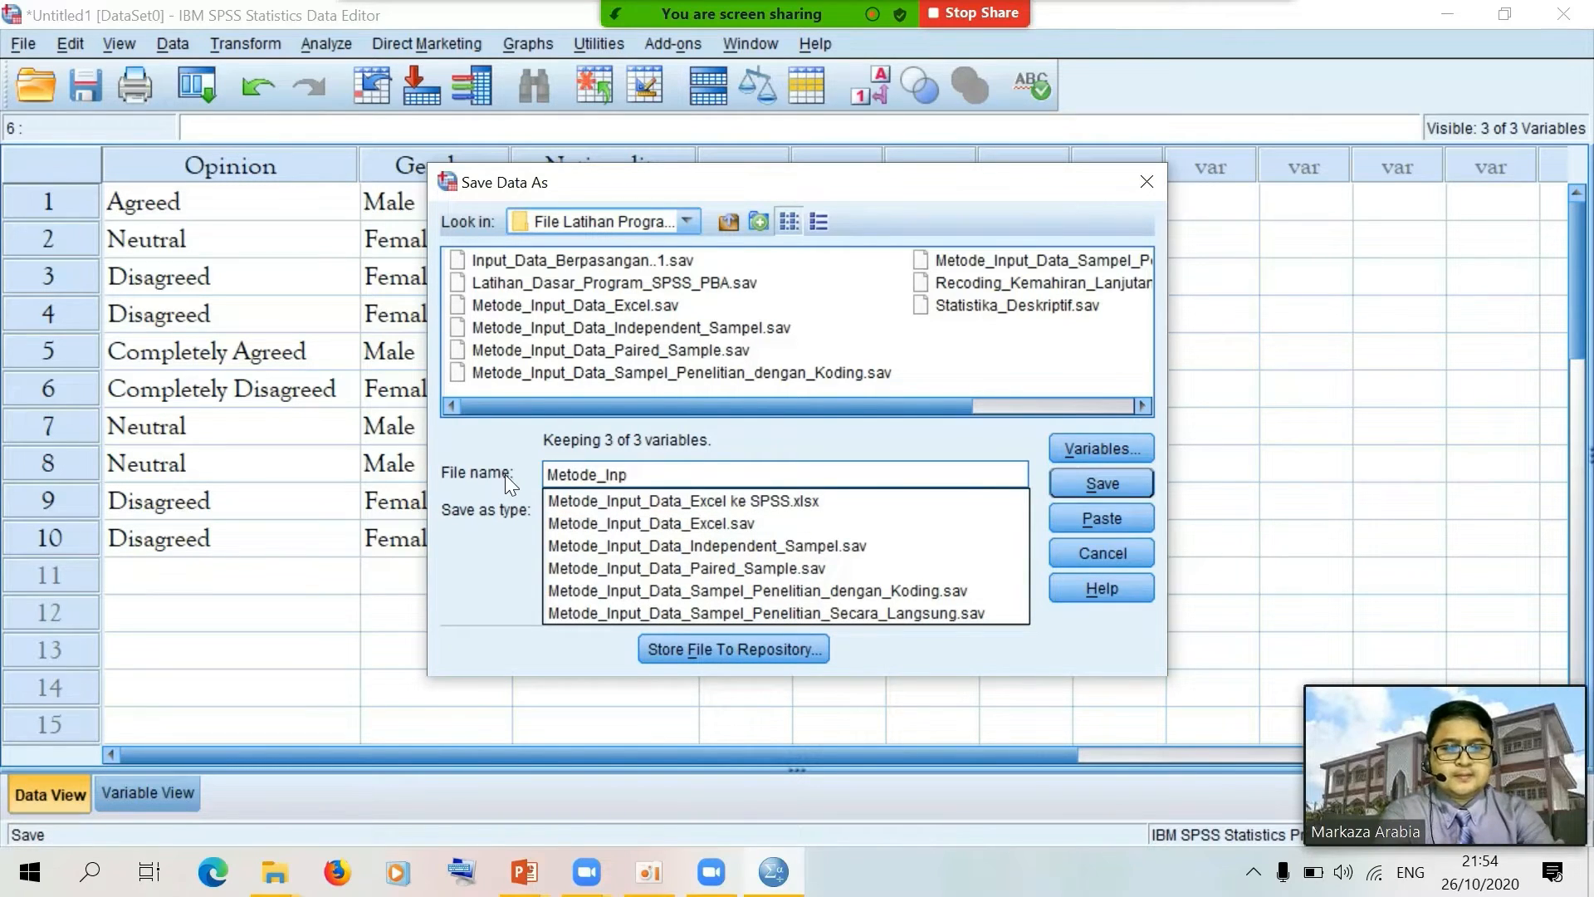
type("utD")
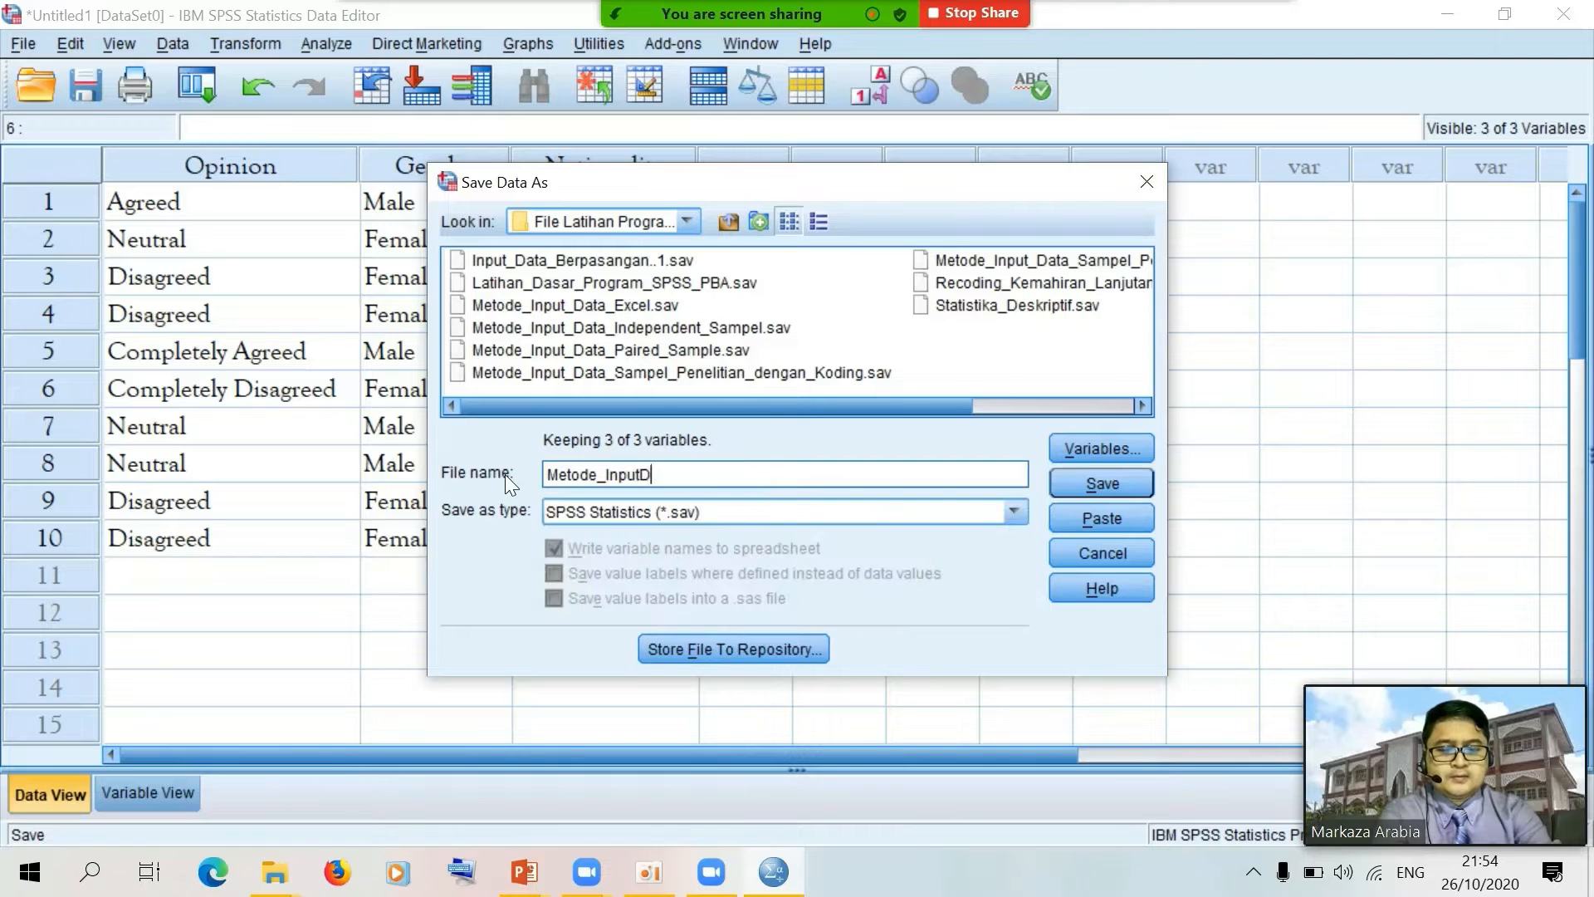
type("ata_")
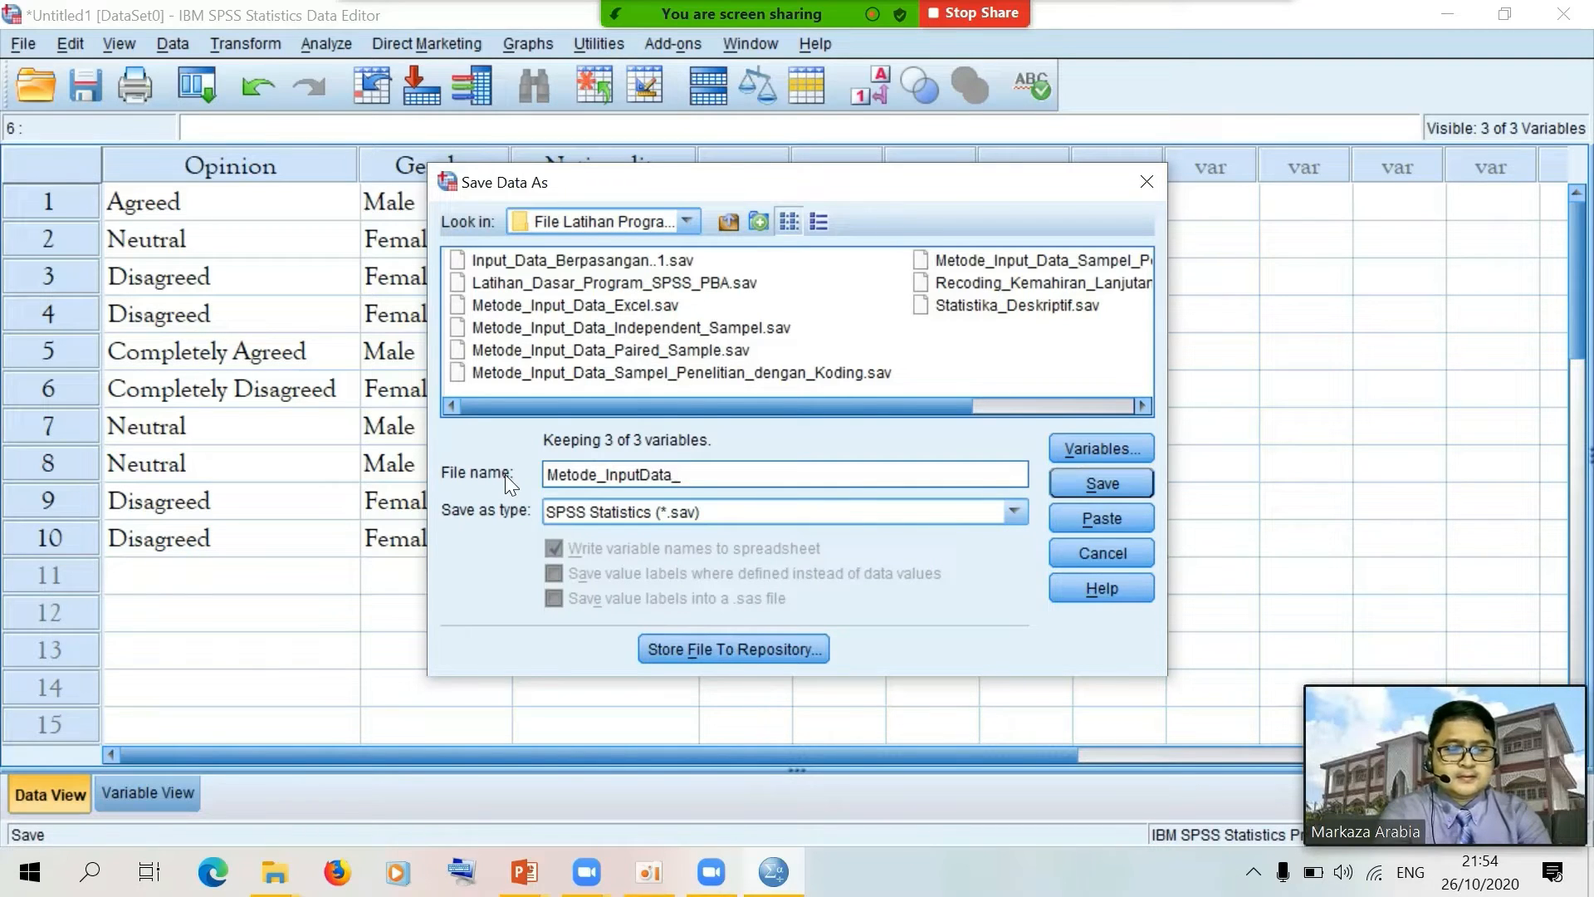
type("Langsung")
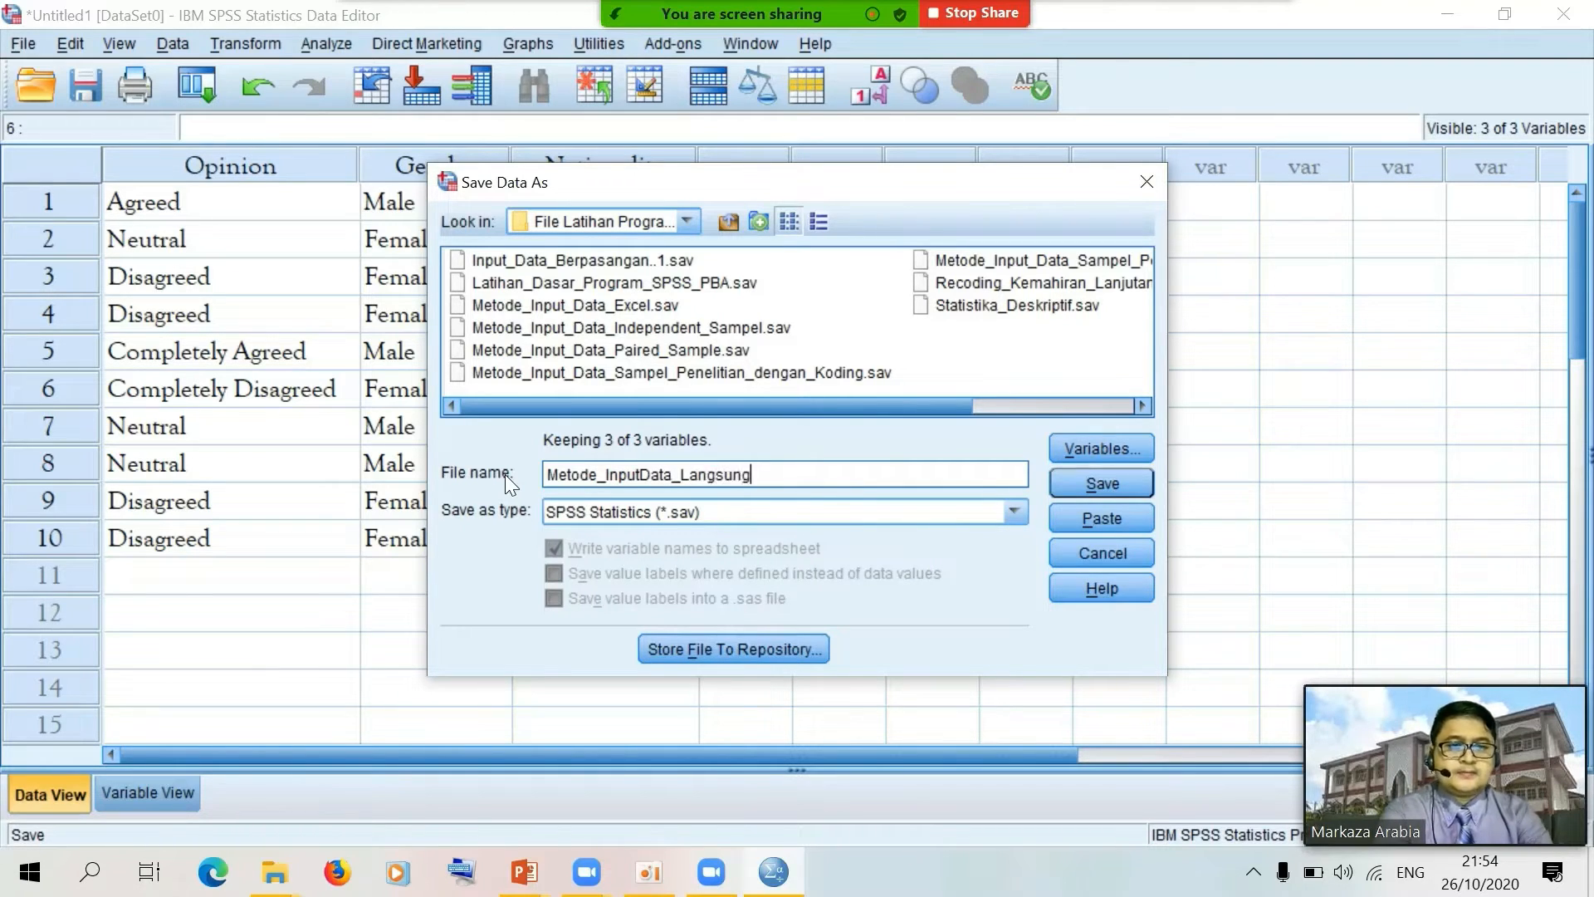
left_click(1080, 490)
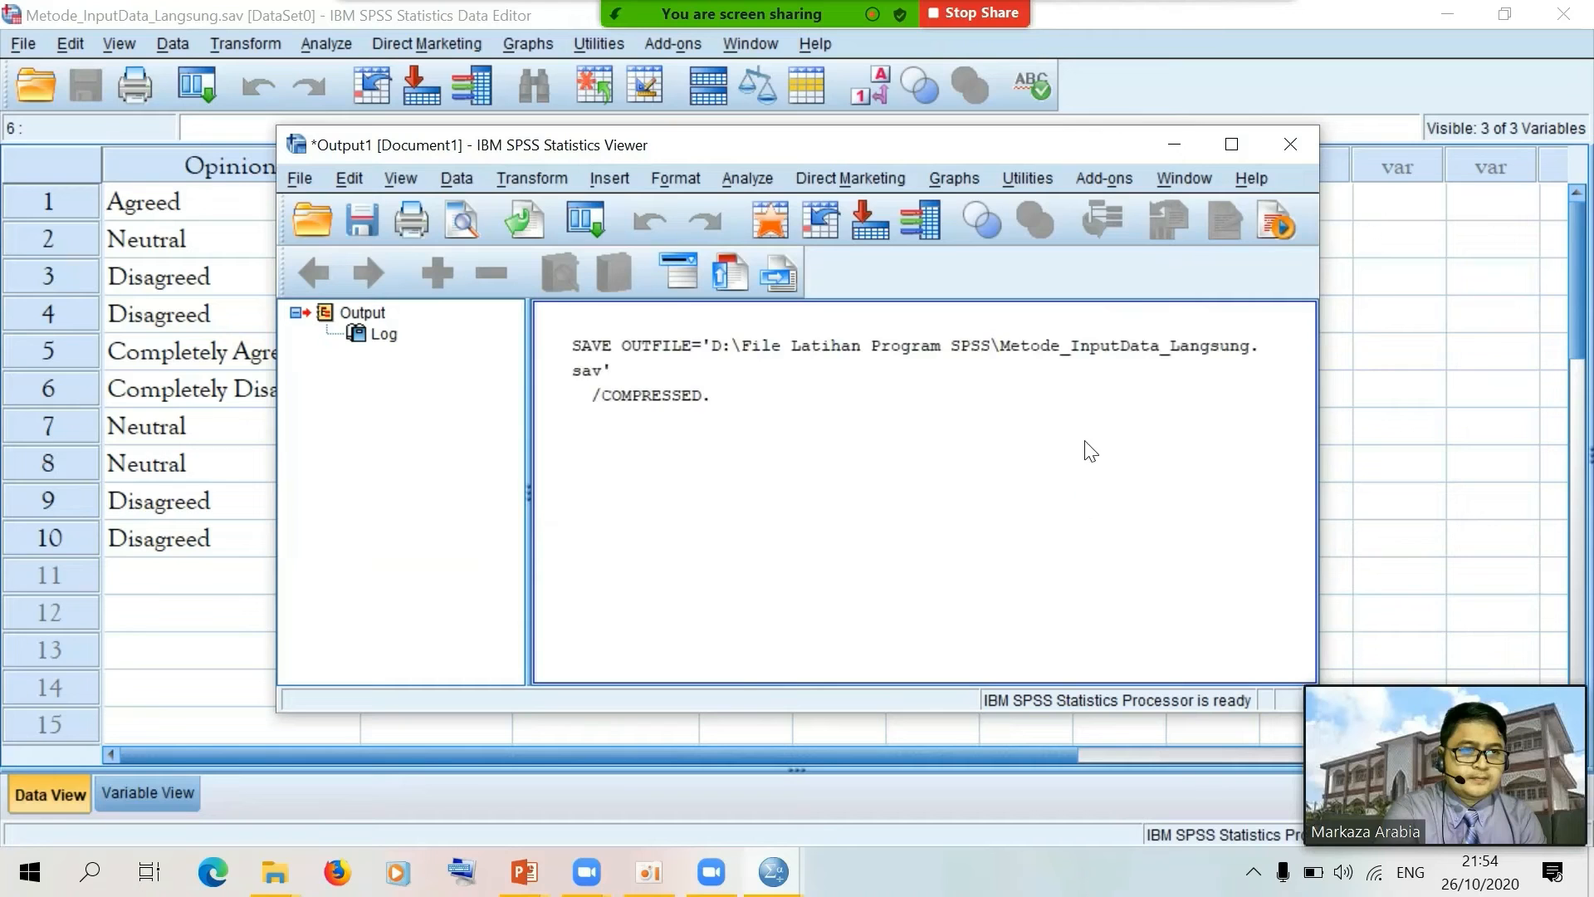
Close the output viewer window without saving its contents and return to the saved dataset
left_click(1290, 146)
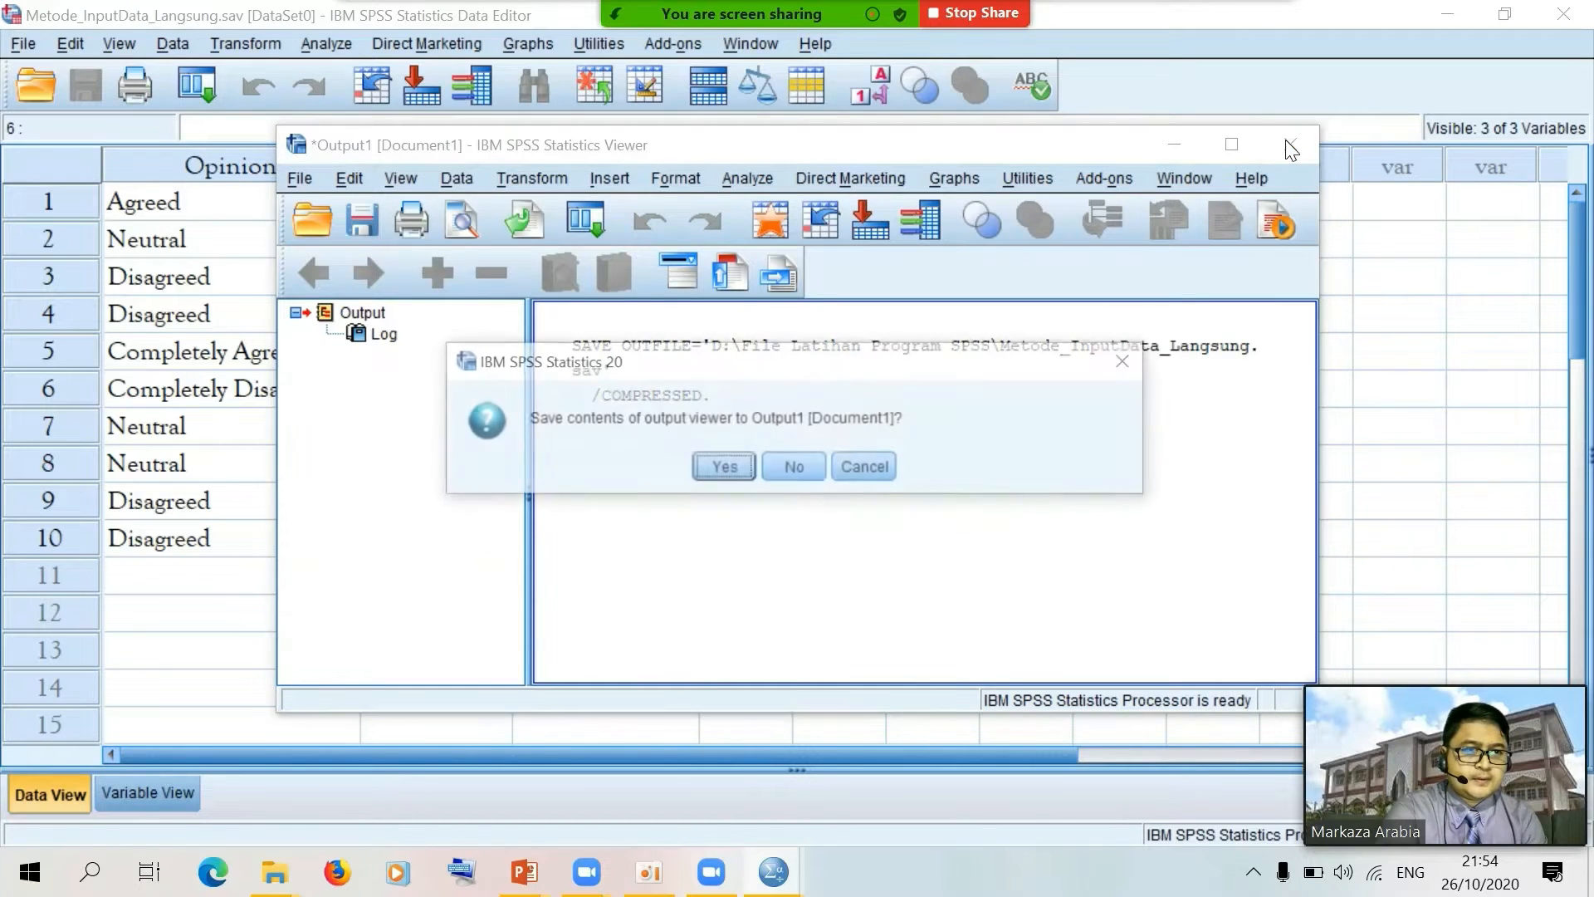
left_click(793, 468)
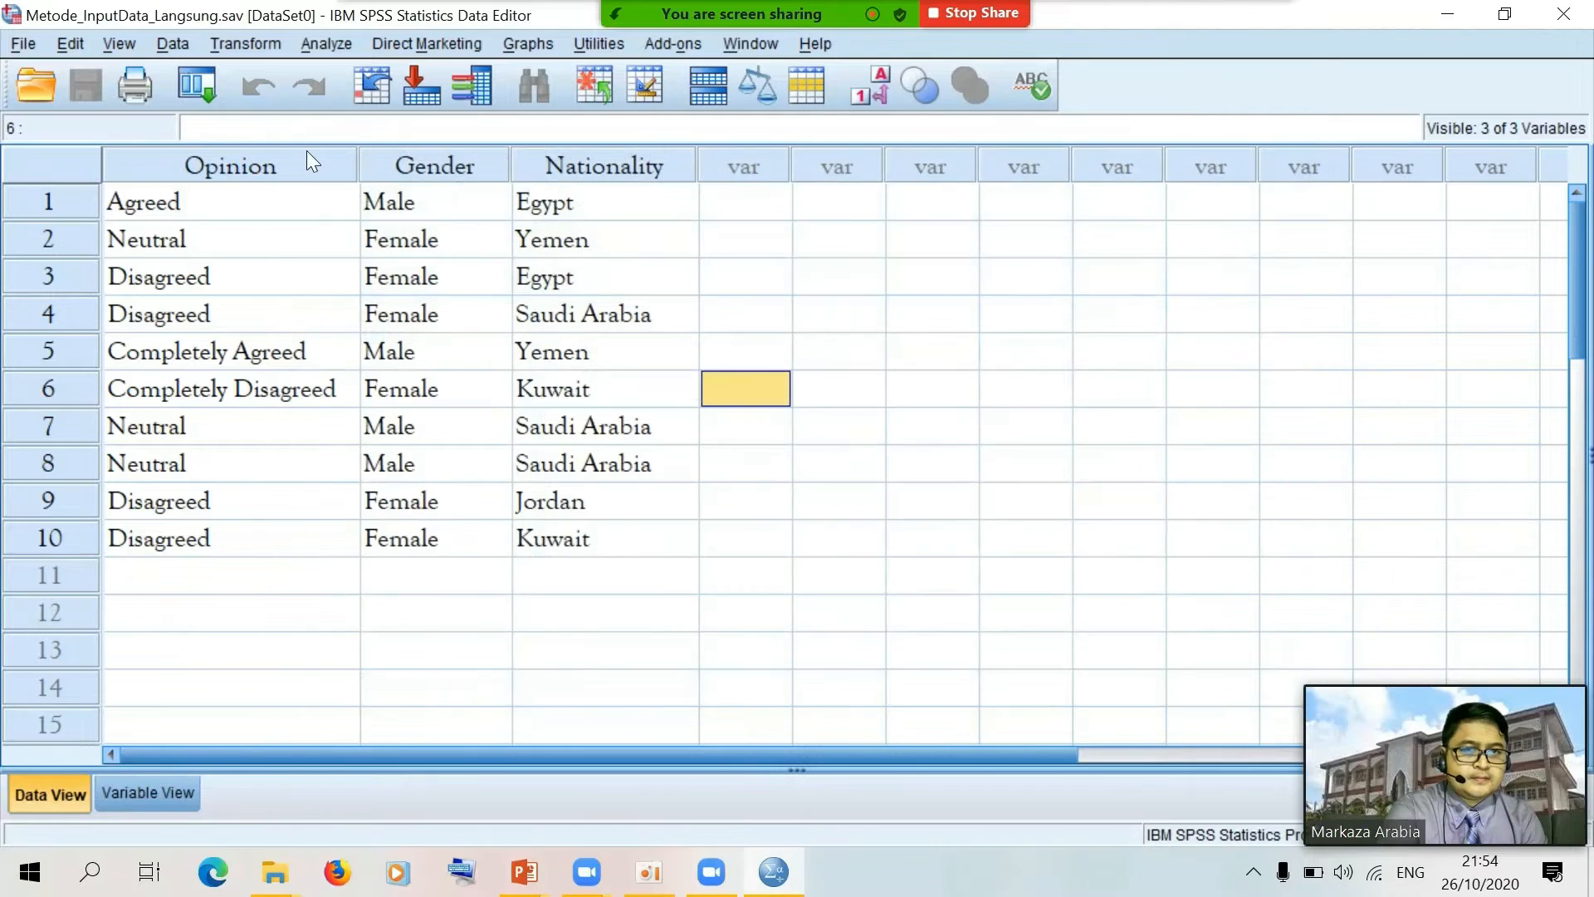
left_click(590, 279)
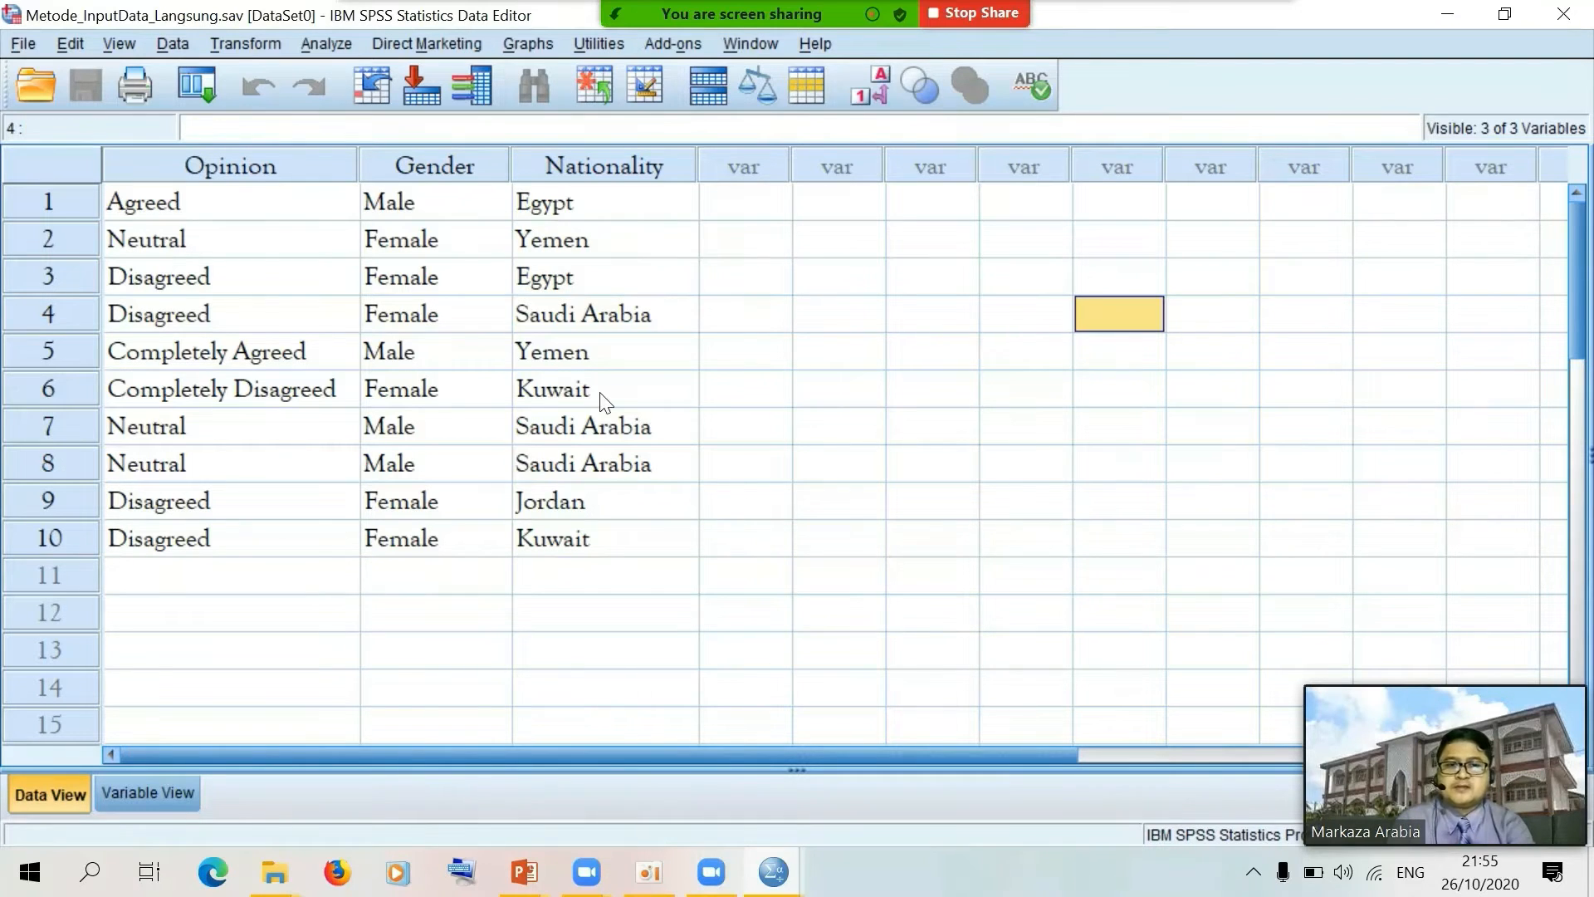
Create a new empty dataset alongside Metode_InputData_Langsung.sav and keep it as the active data window
left_click(23, 46)
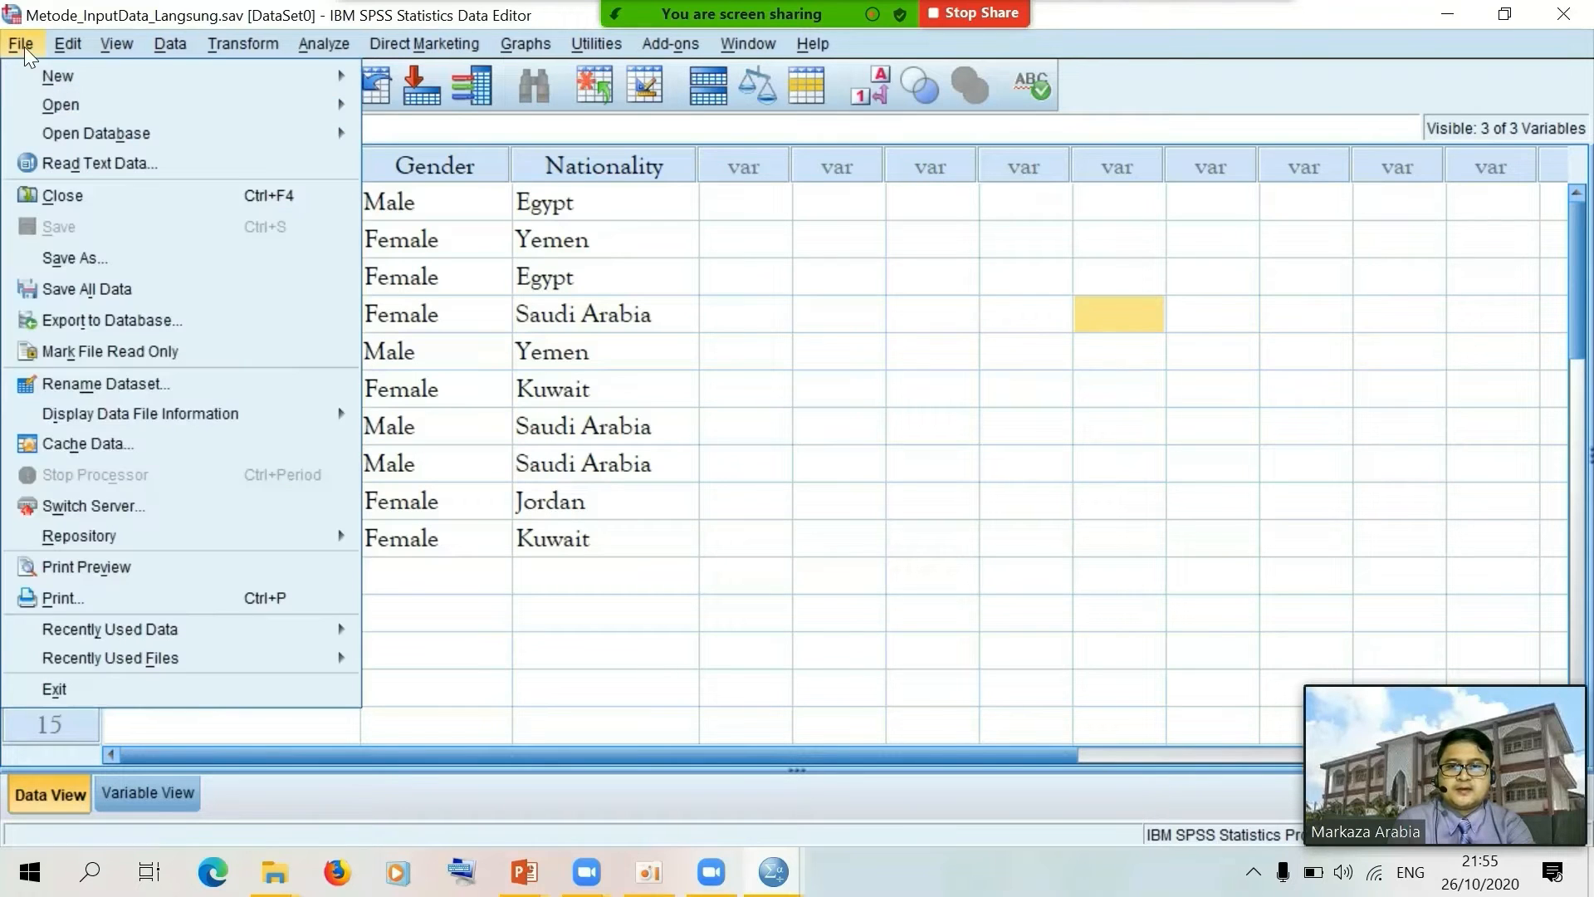
mouse_move(46, 73)
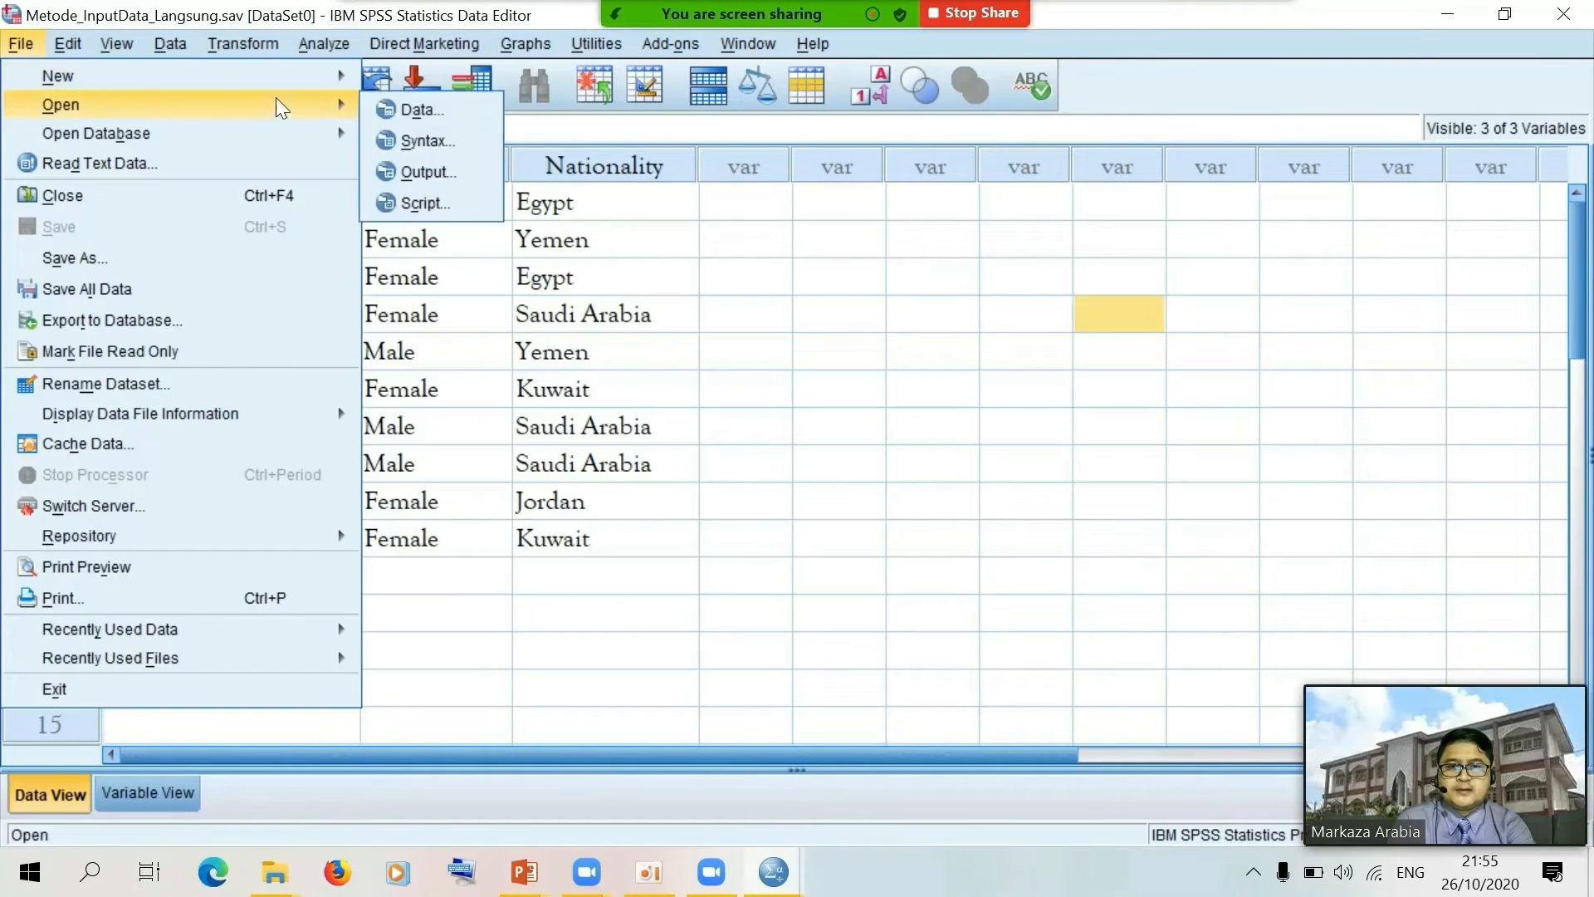
left_click(409, 81)
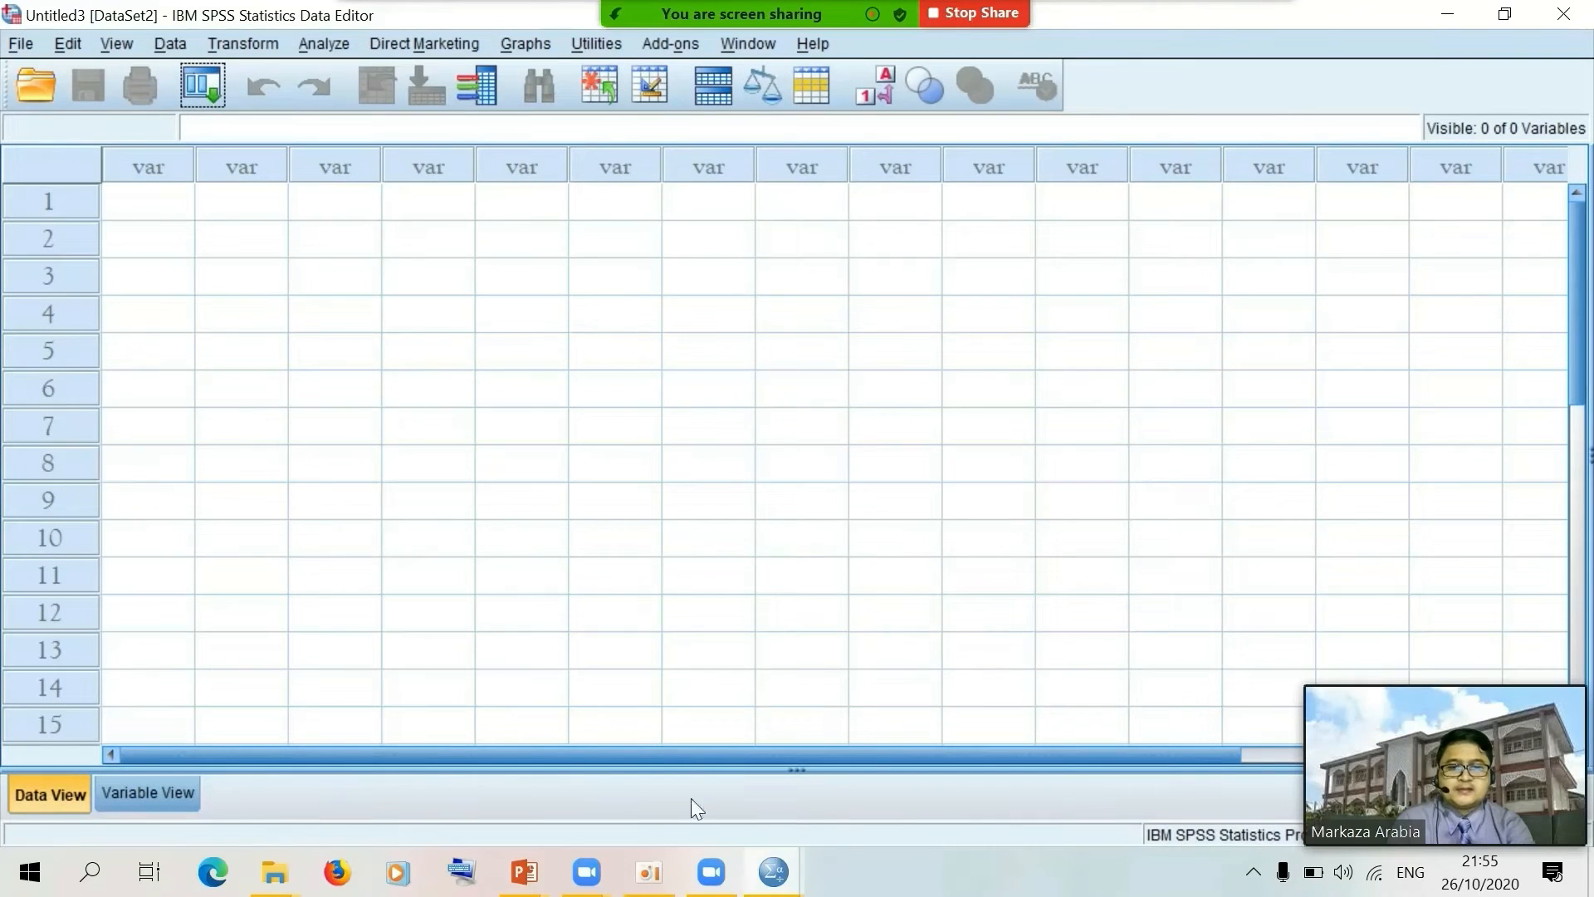
left_click(775, 870)
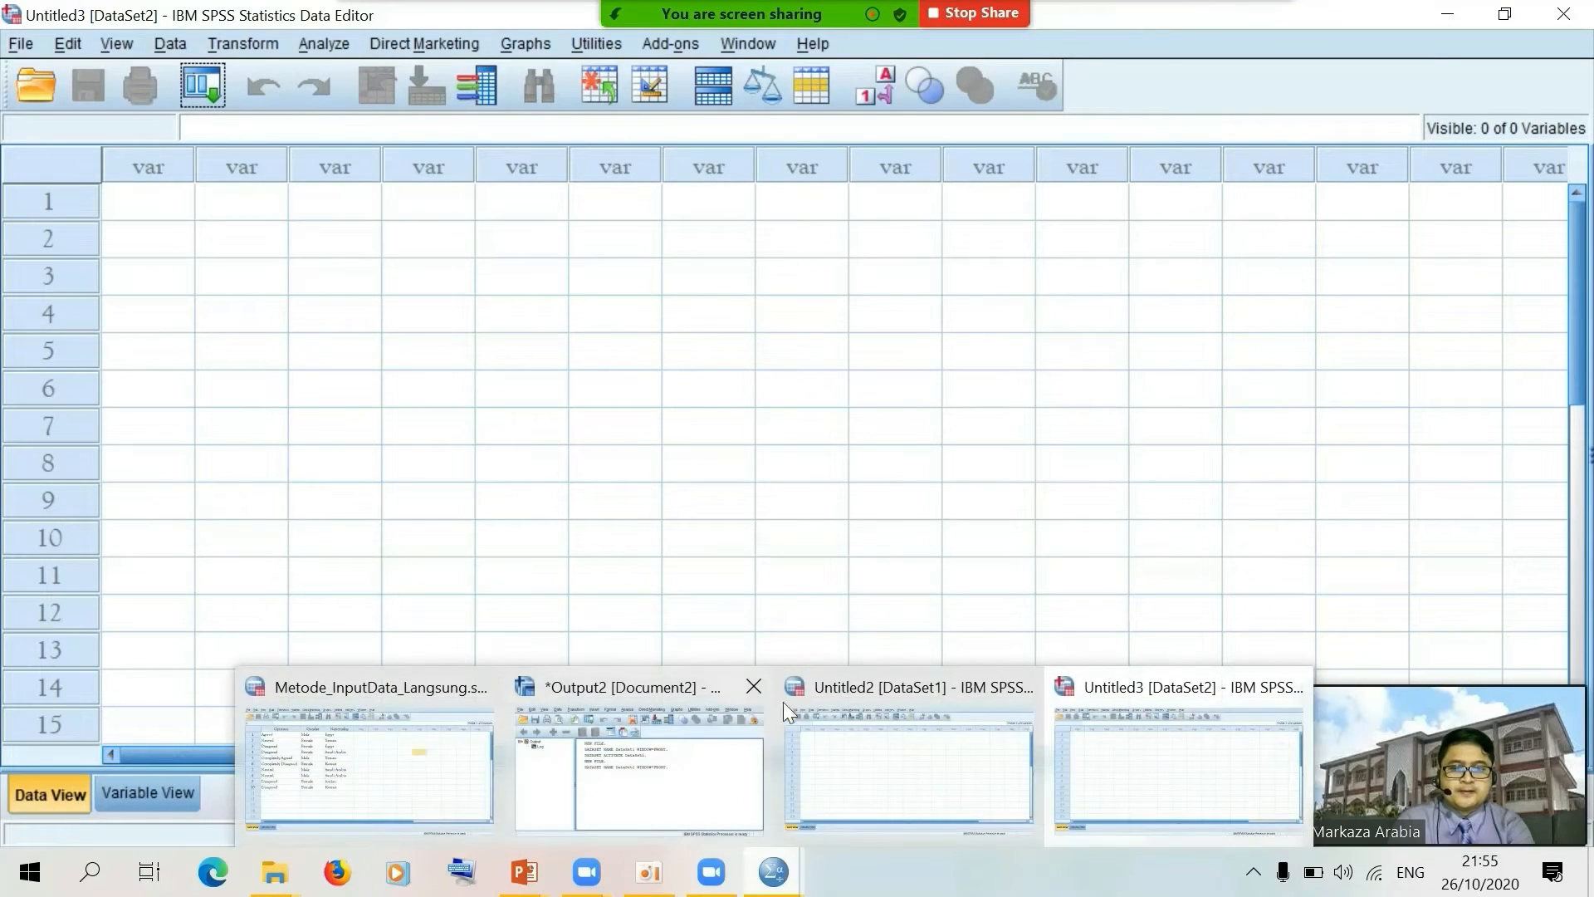
left_click(813, 343)
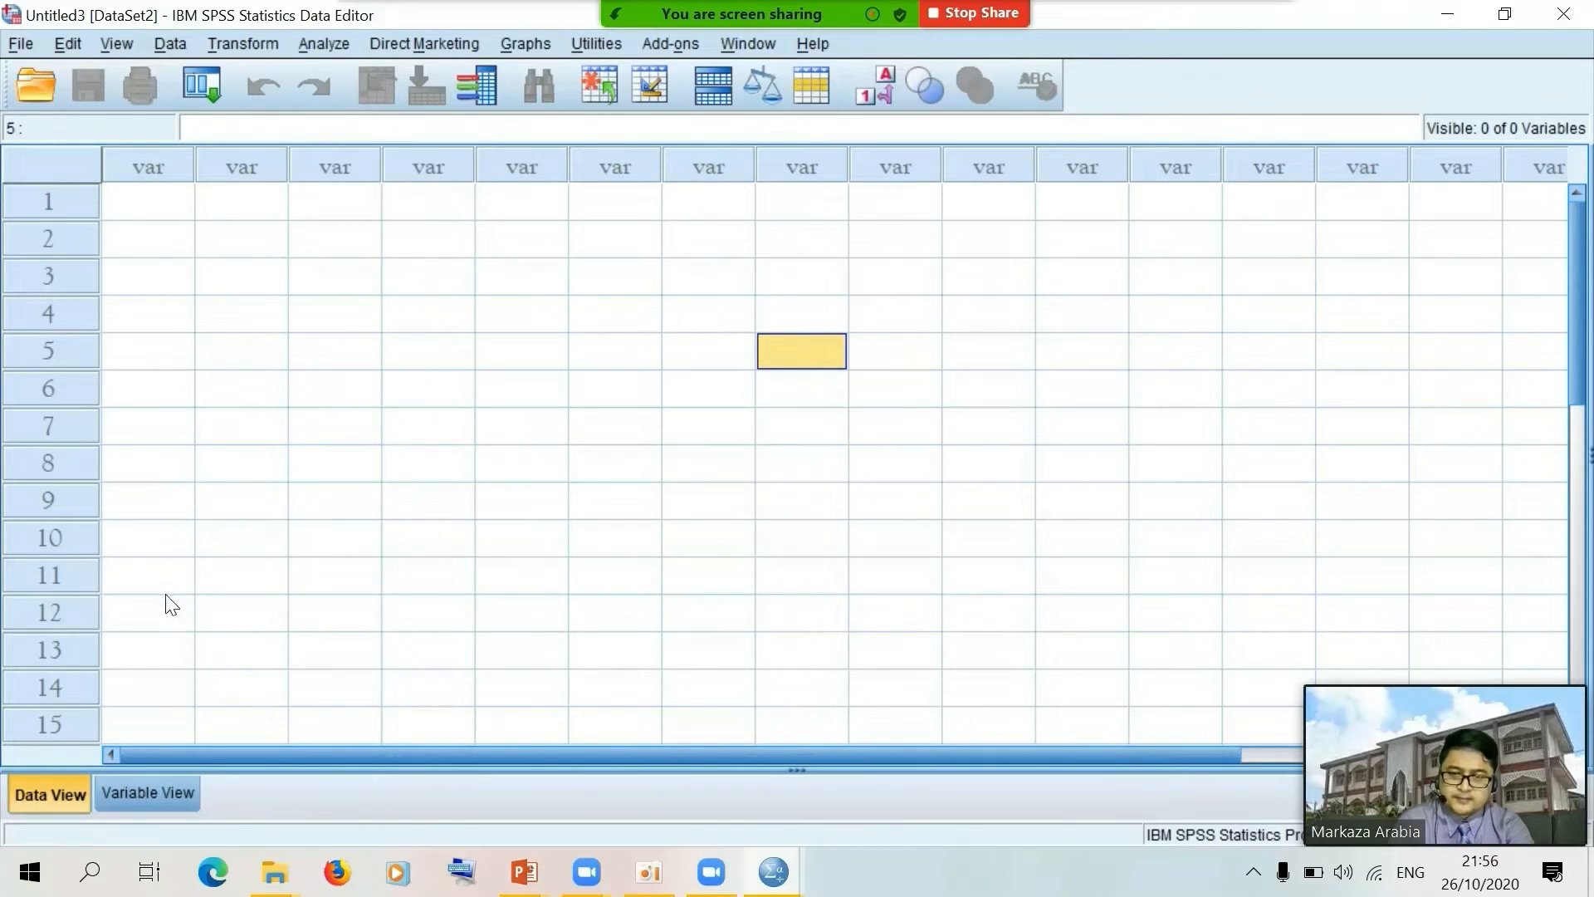
Define the first variable of the new dataset with the name Opinion
left_click(168, 794)
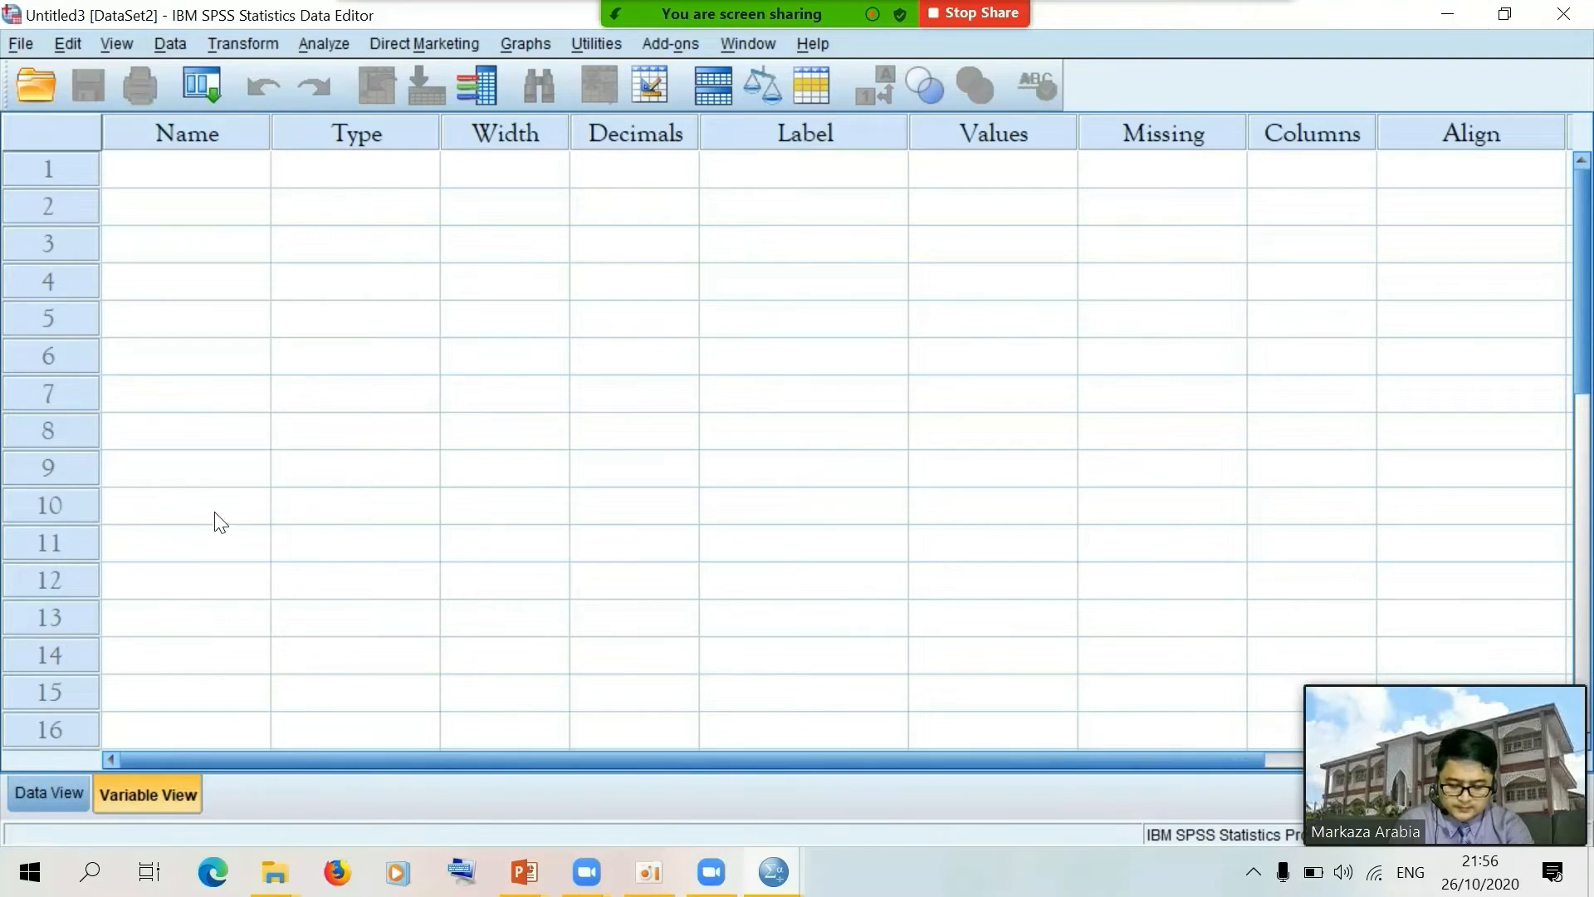
left_click(204, 191)
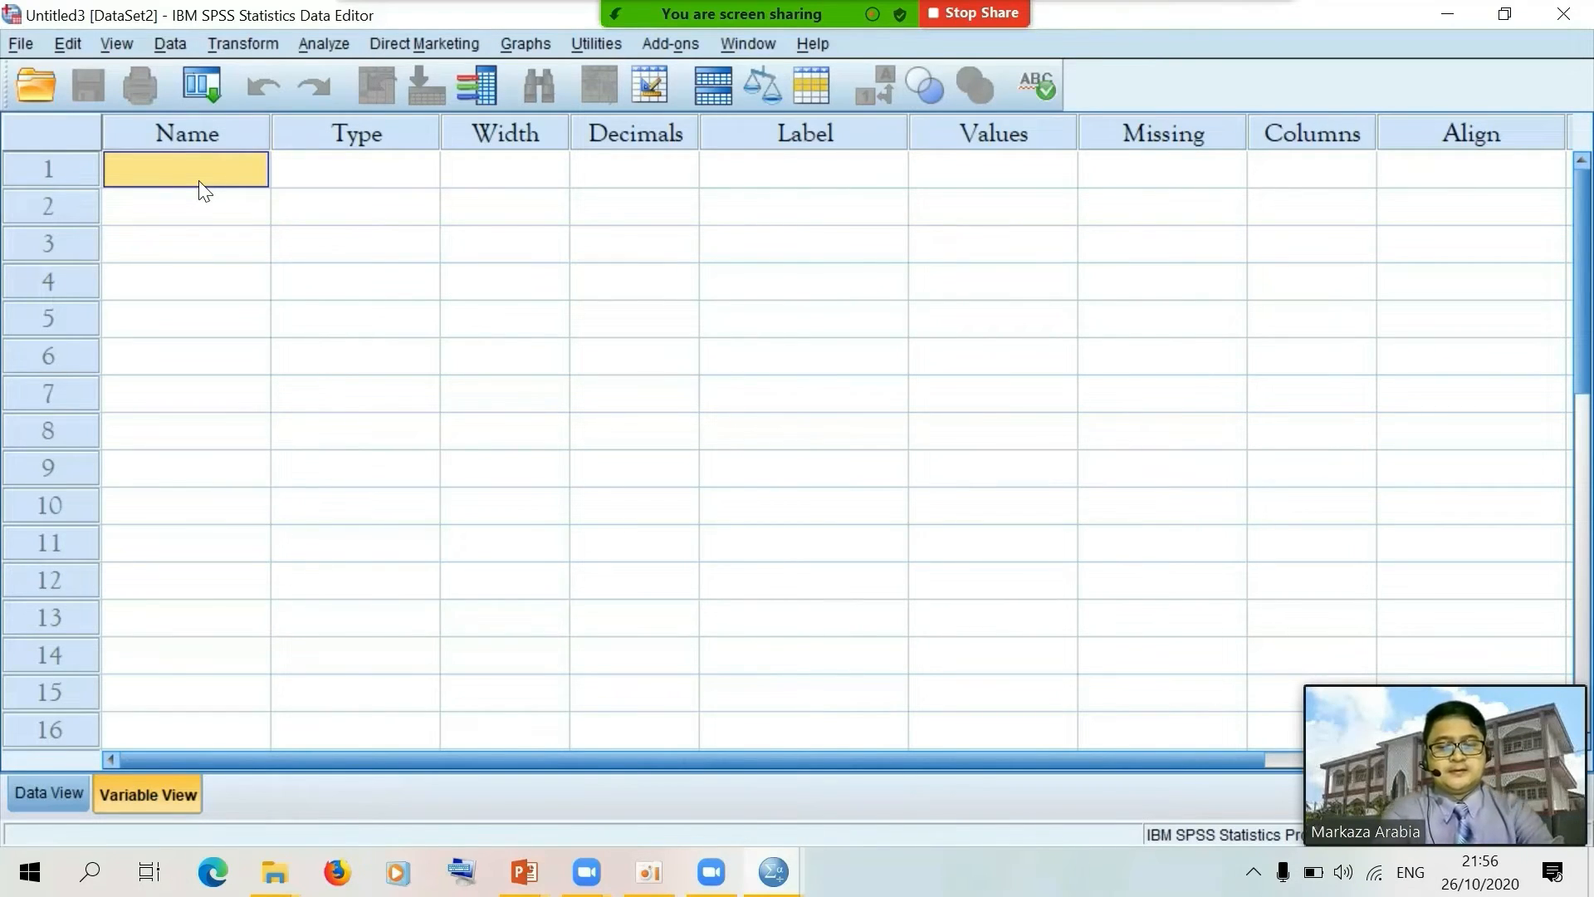
type("Opinion")
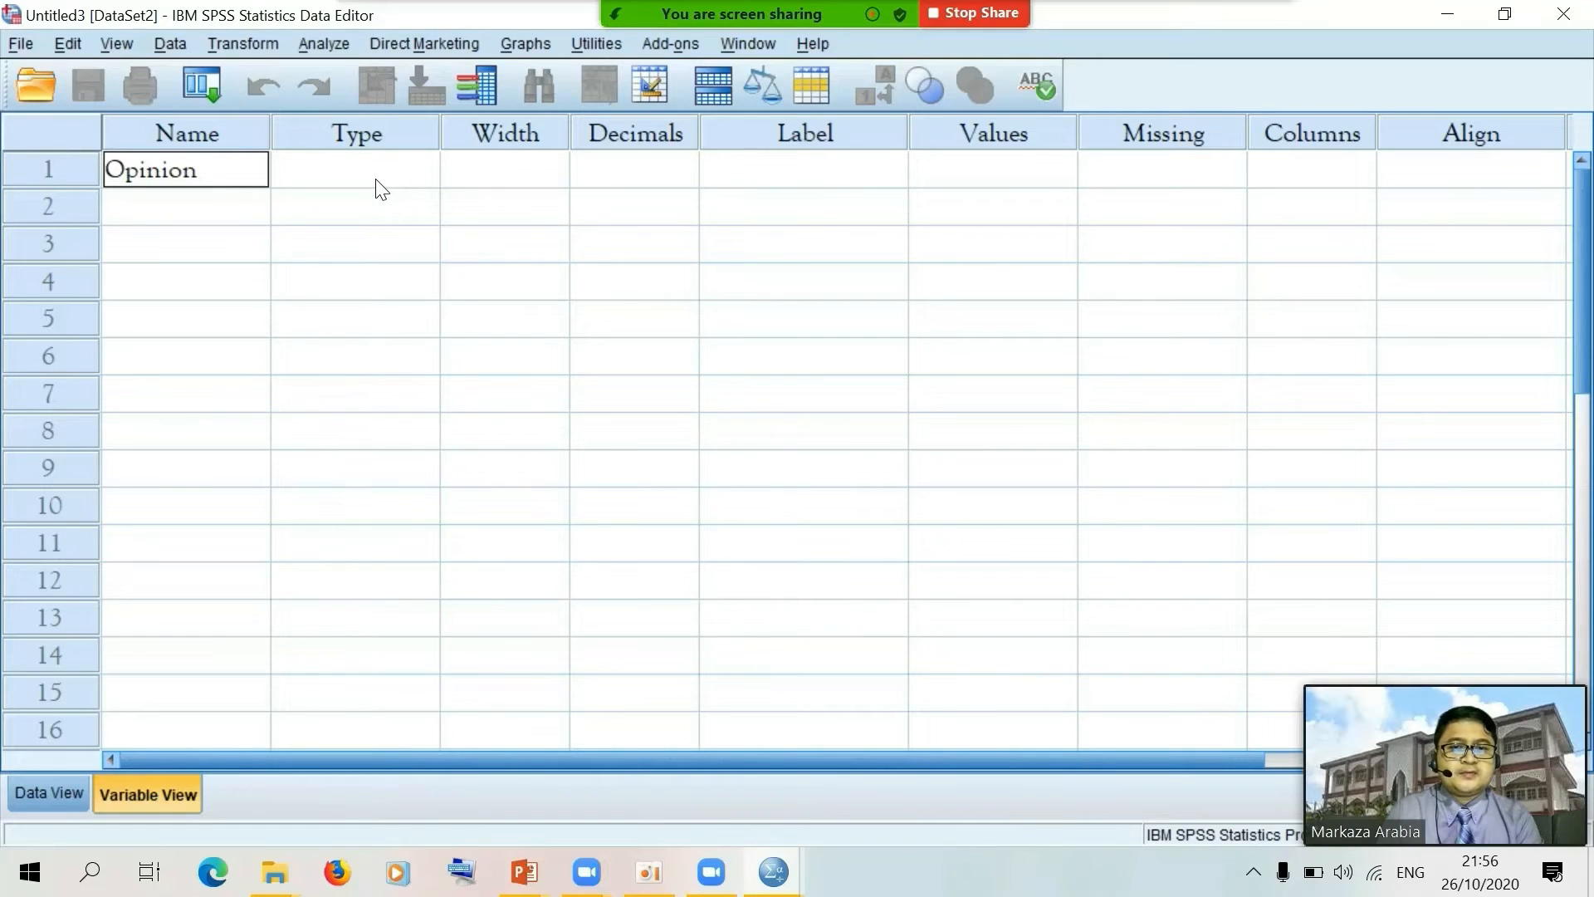
Add a value label to the Opinion variable that assigns Completely Agreed to value 5
left_click(1029, 182)
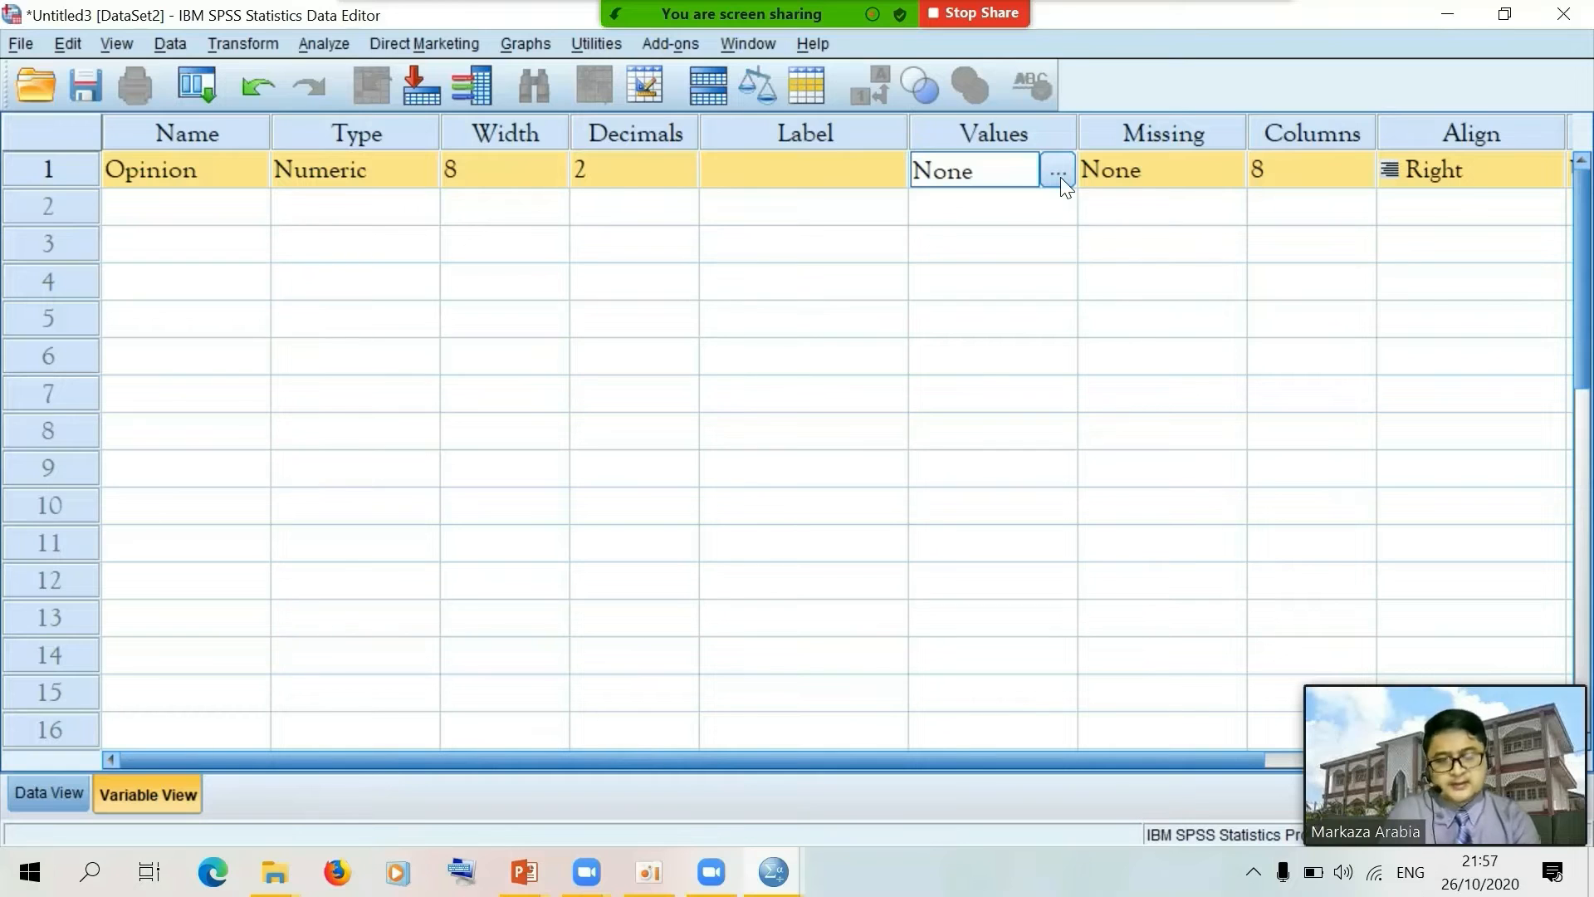
left_click(1057, 172)
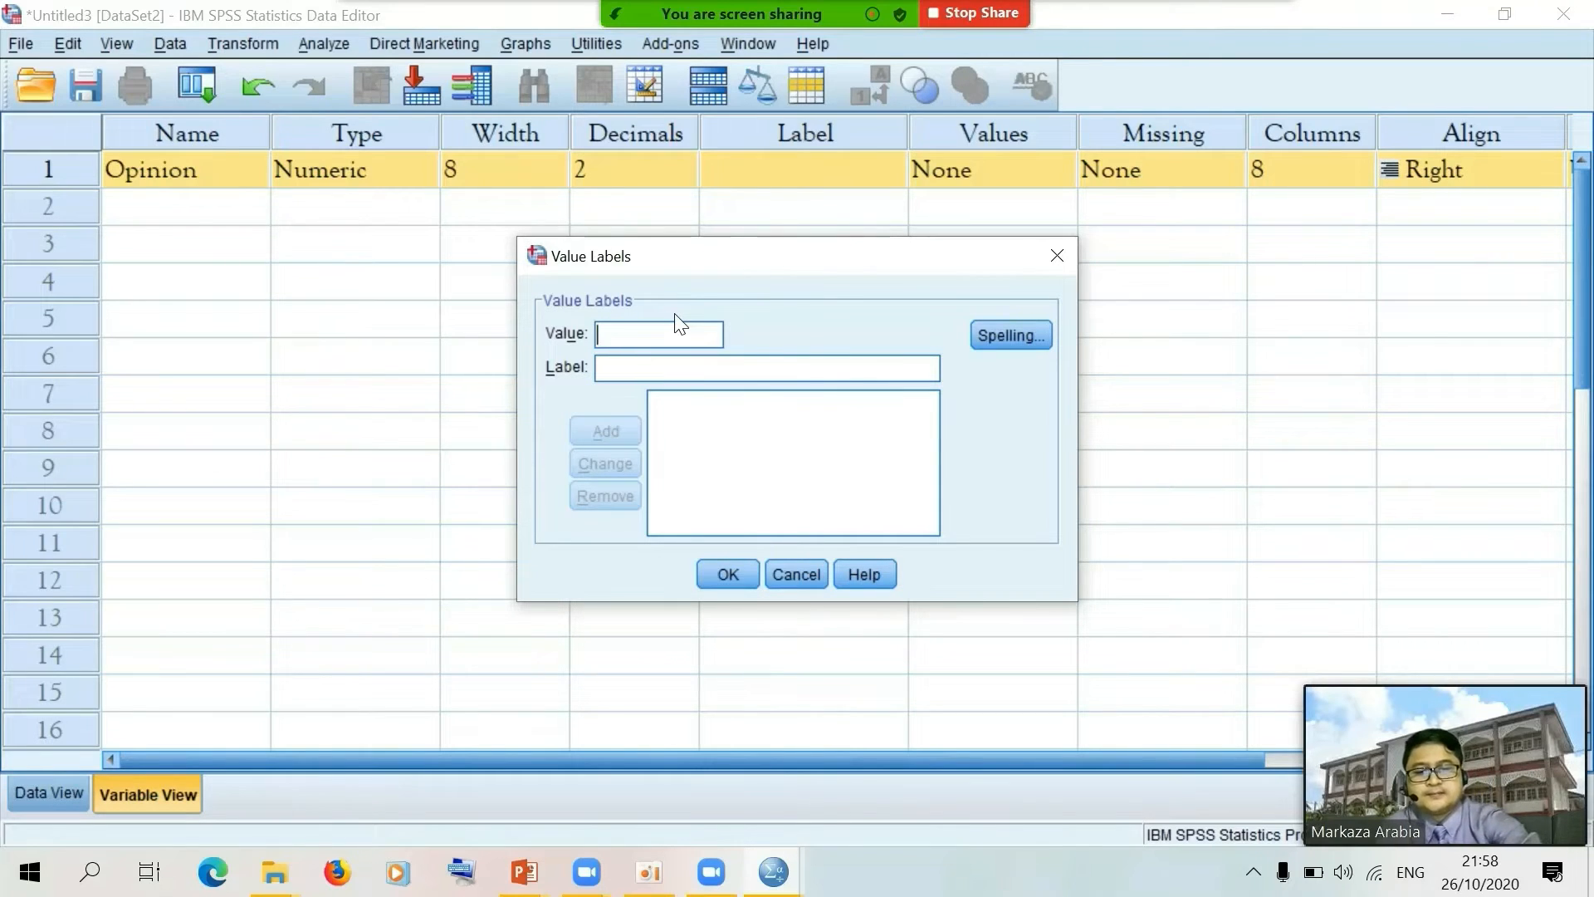
type("5")
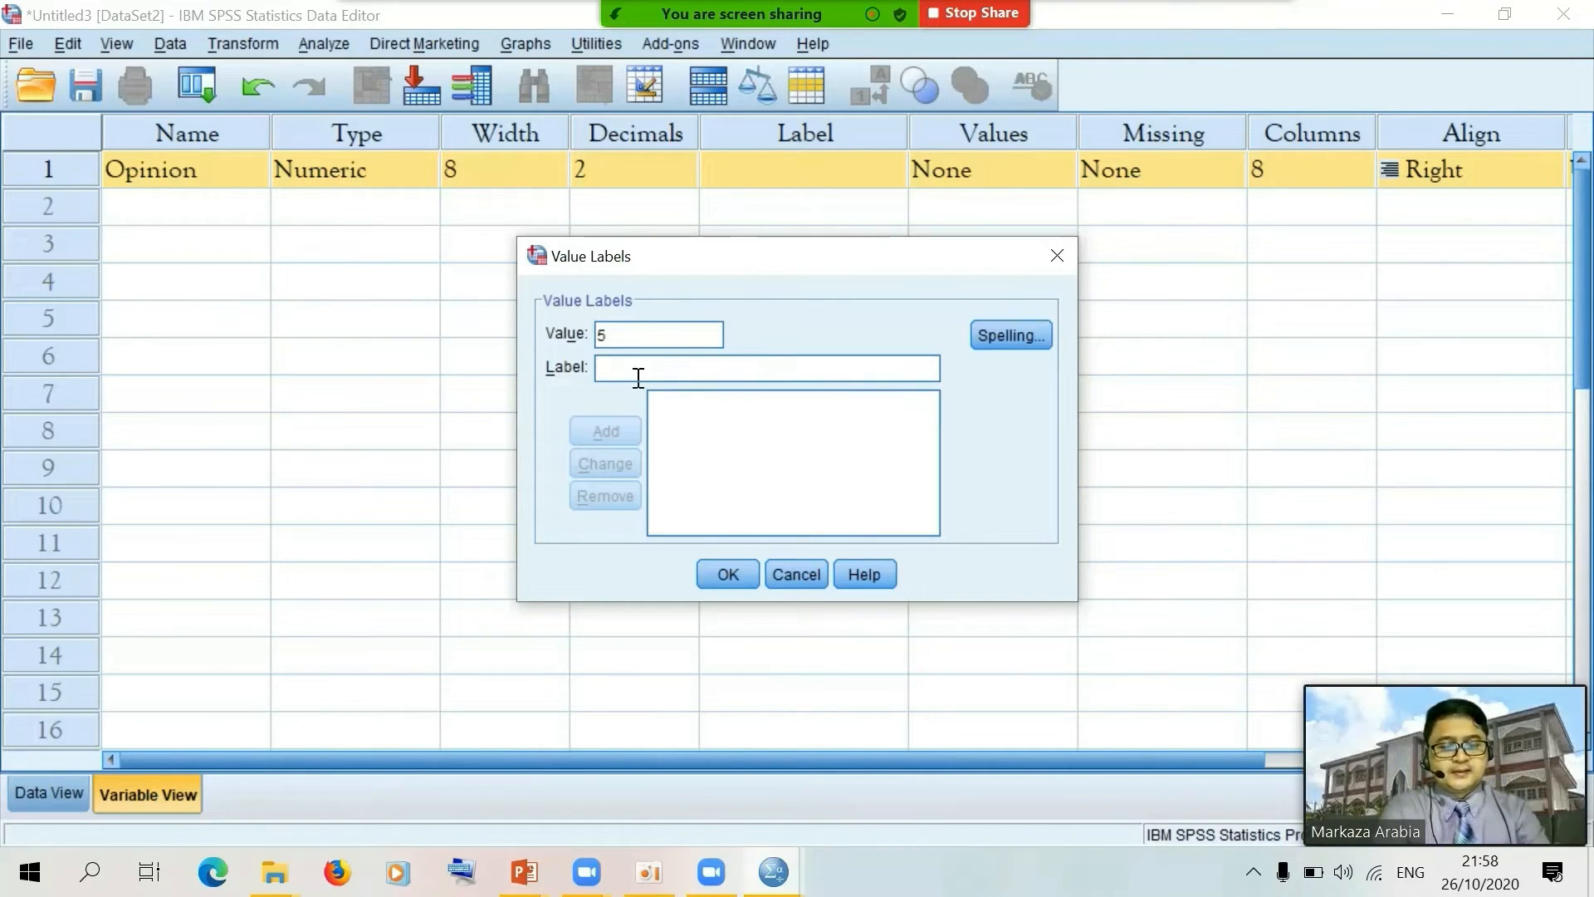
type("Com")
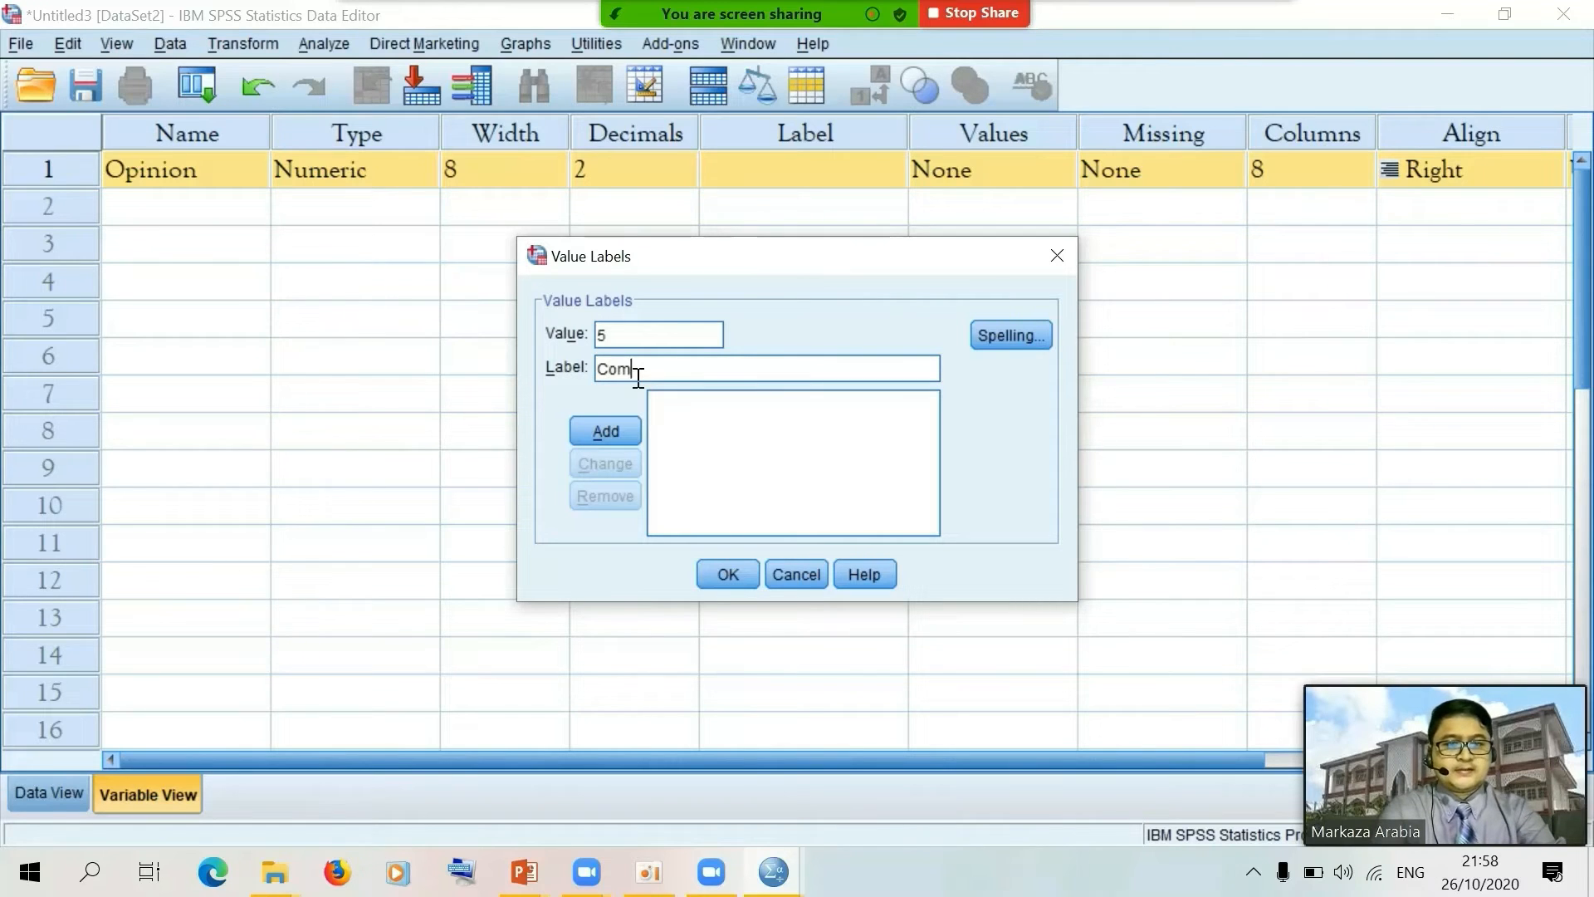
type("plet")
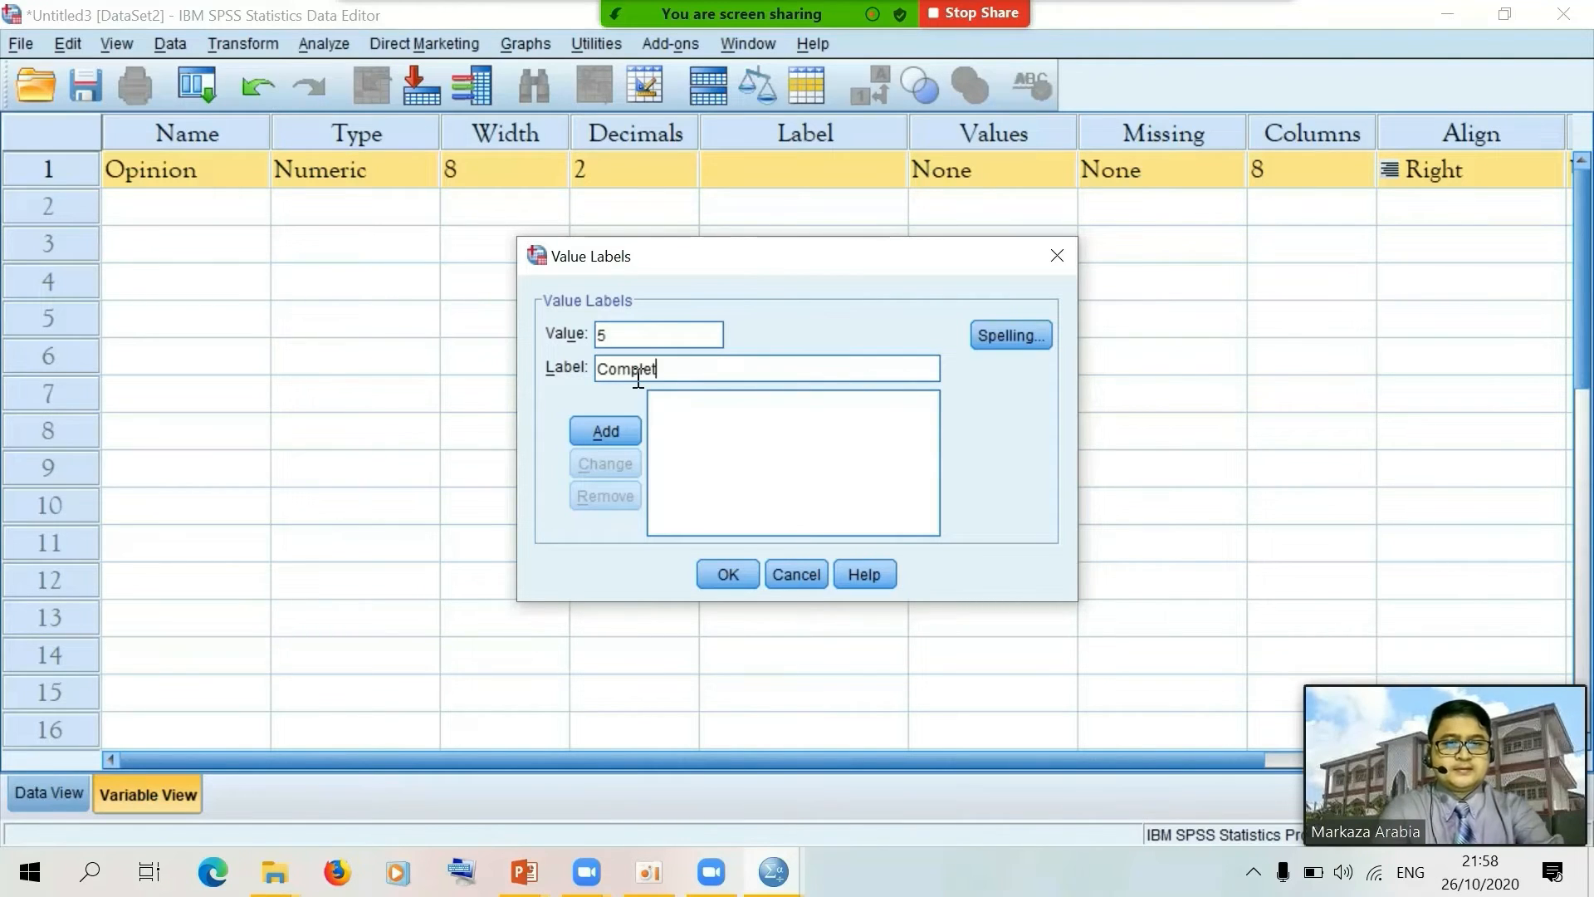
type("ely")
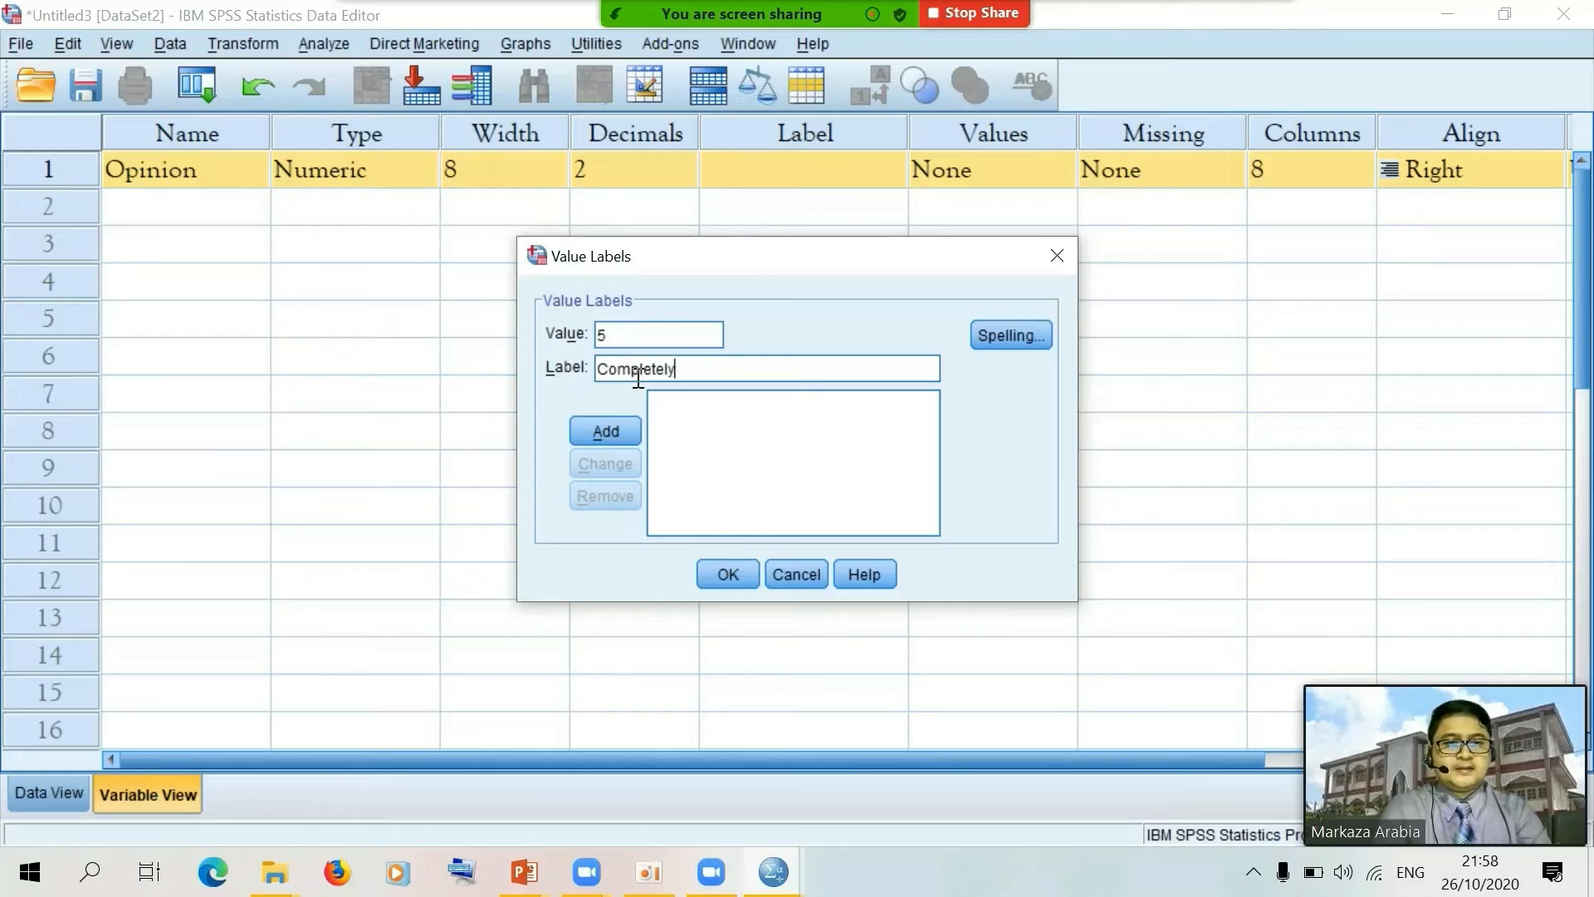
type(" Agree")
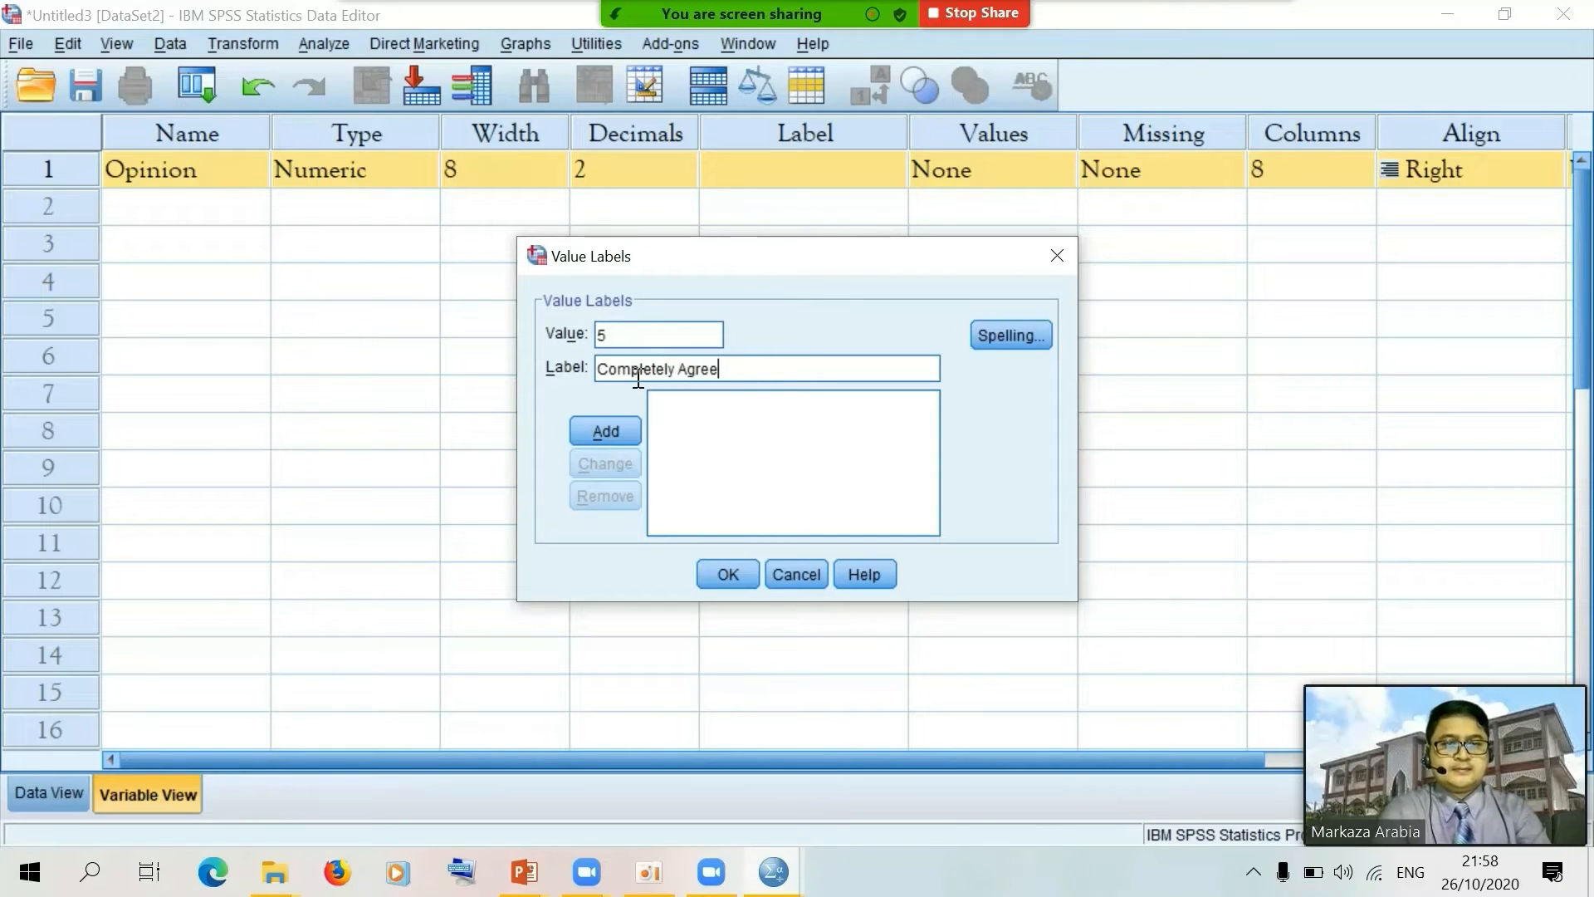
type("d")
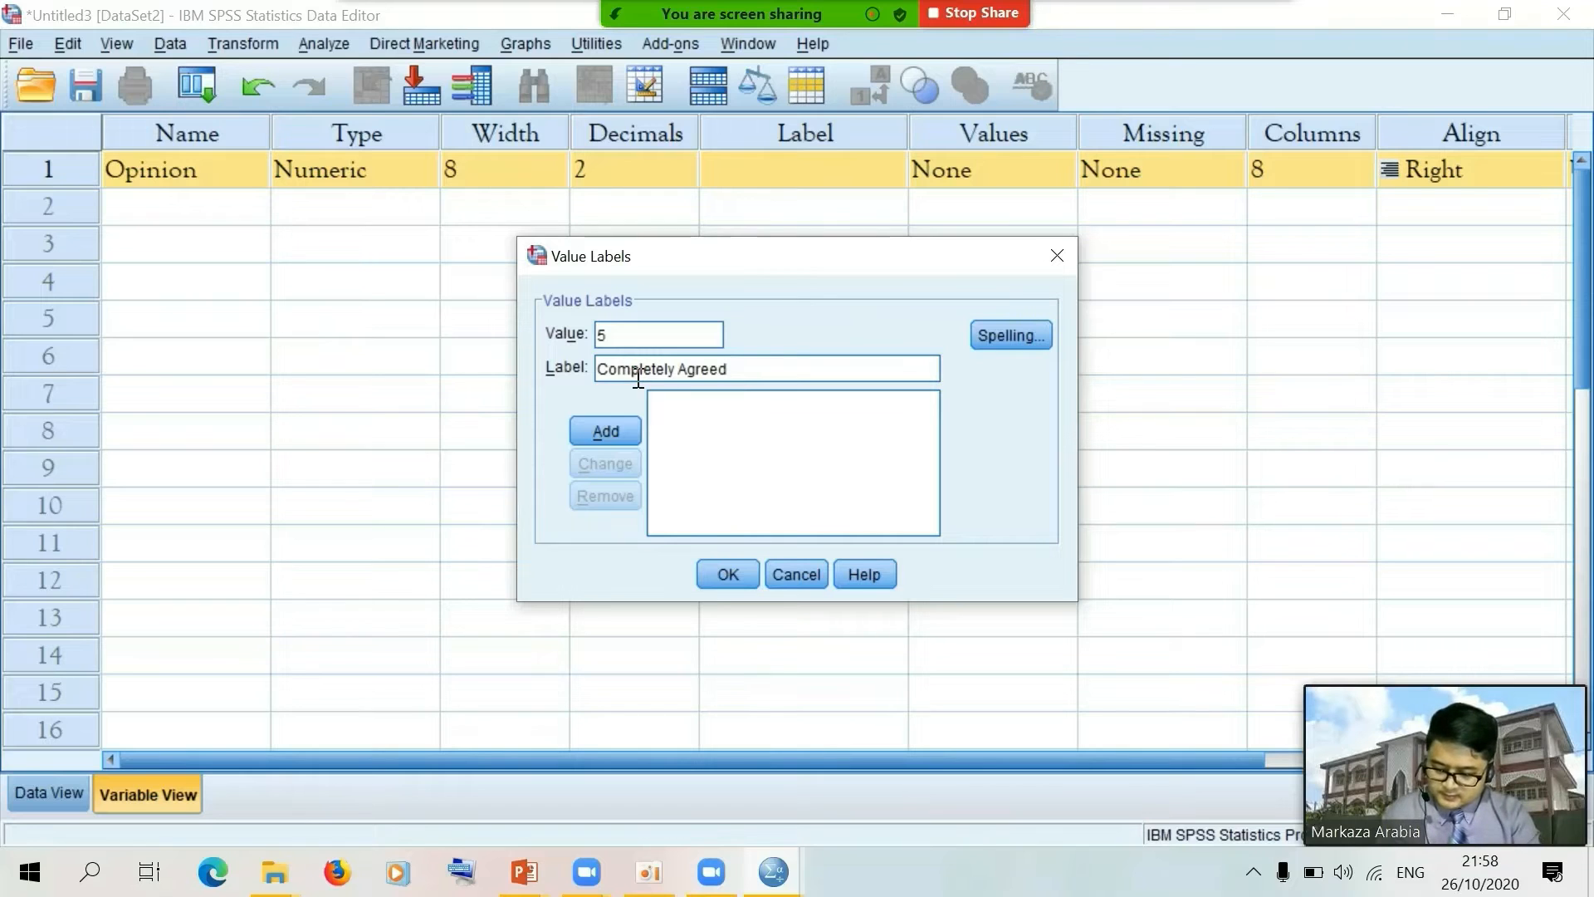
left_click(597, 432)
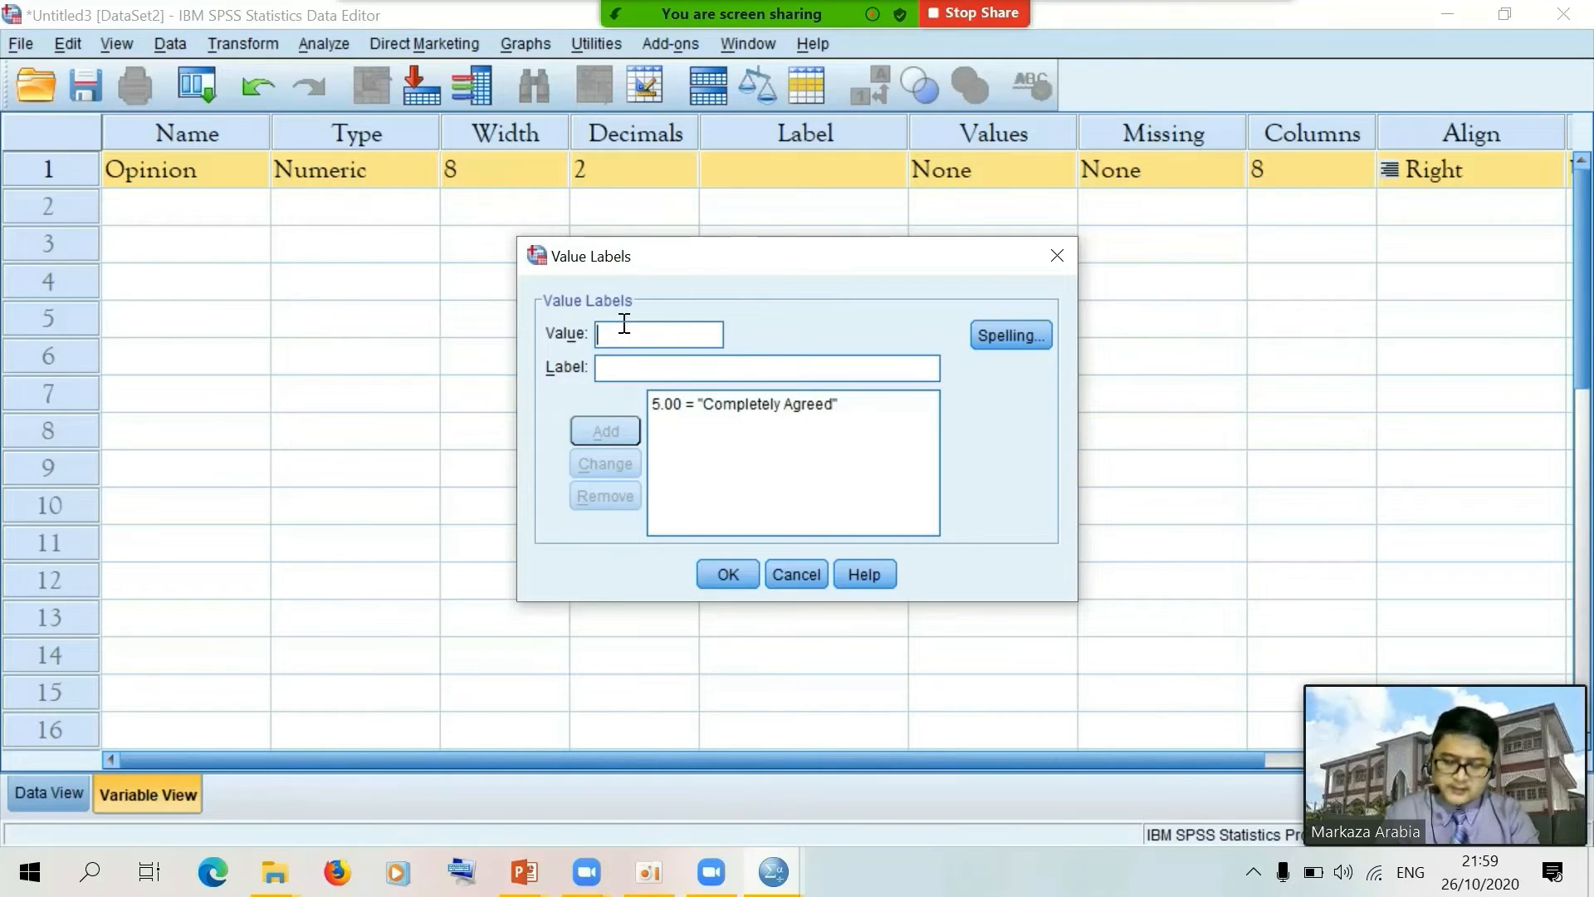
Add the label Agreed for value 4 of the Opinion variable
type("4")
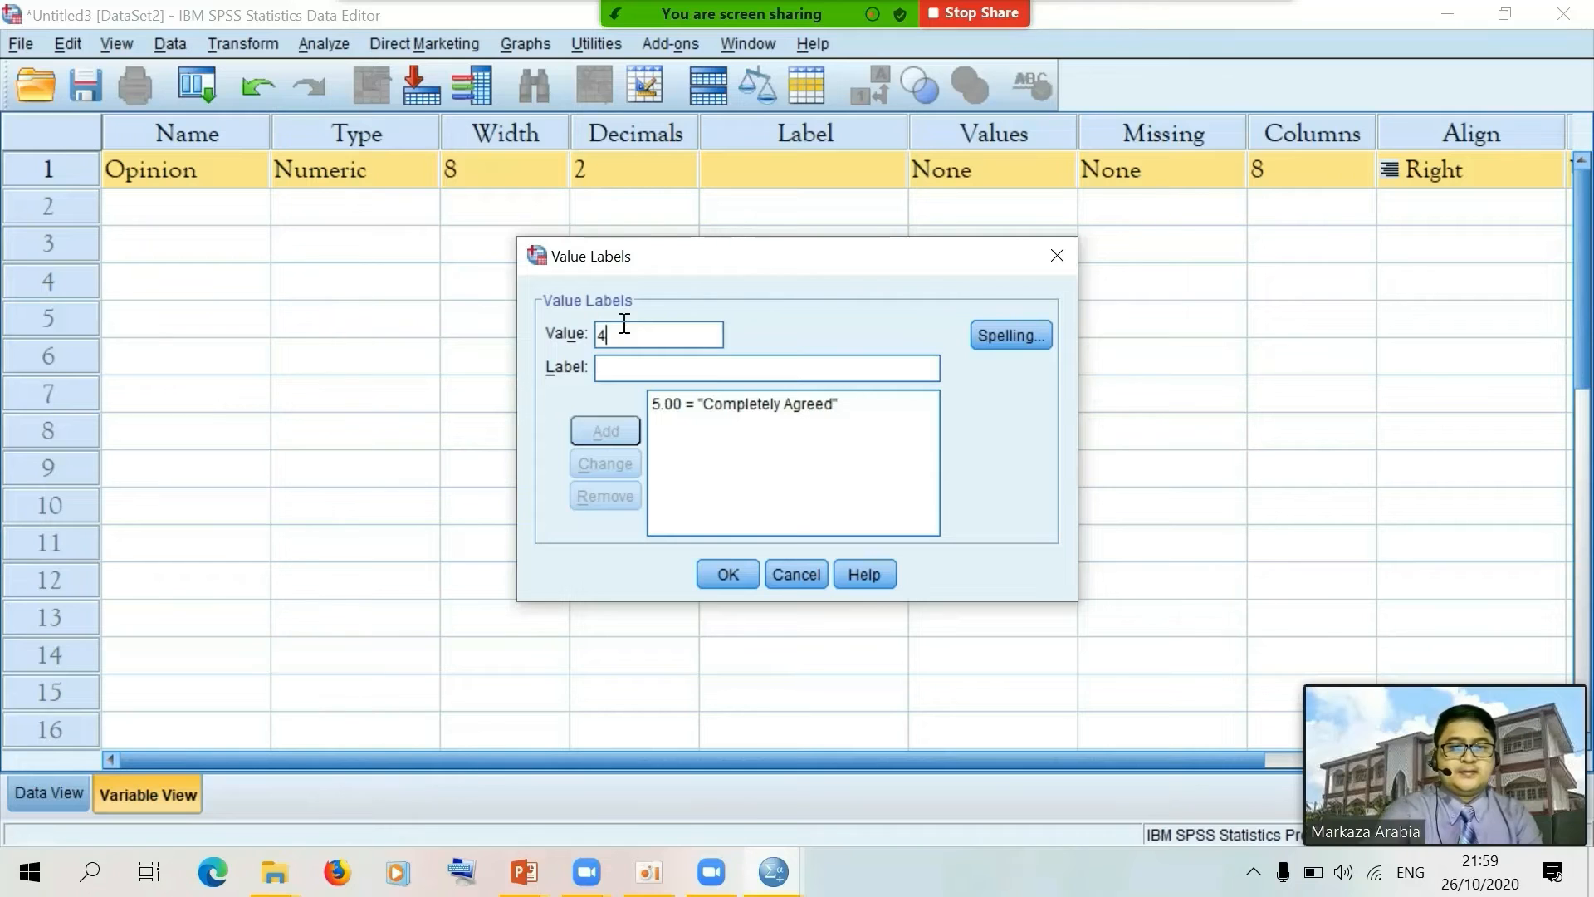
left_click(617, 378)
type("A")
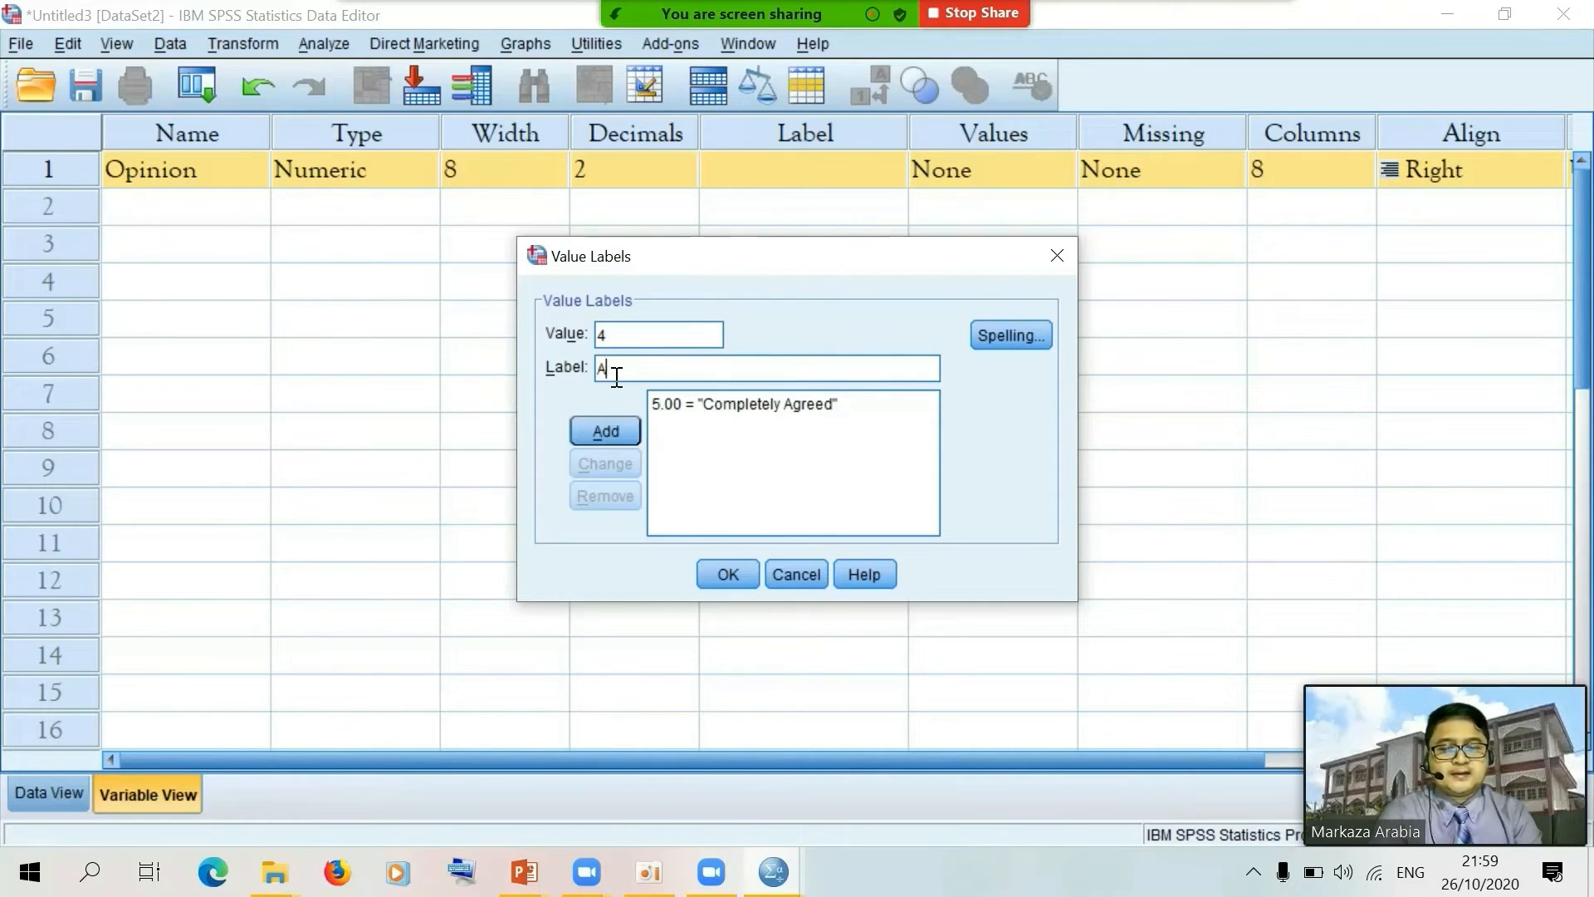
type("greed")
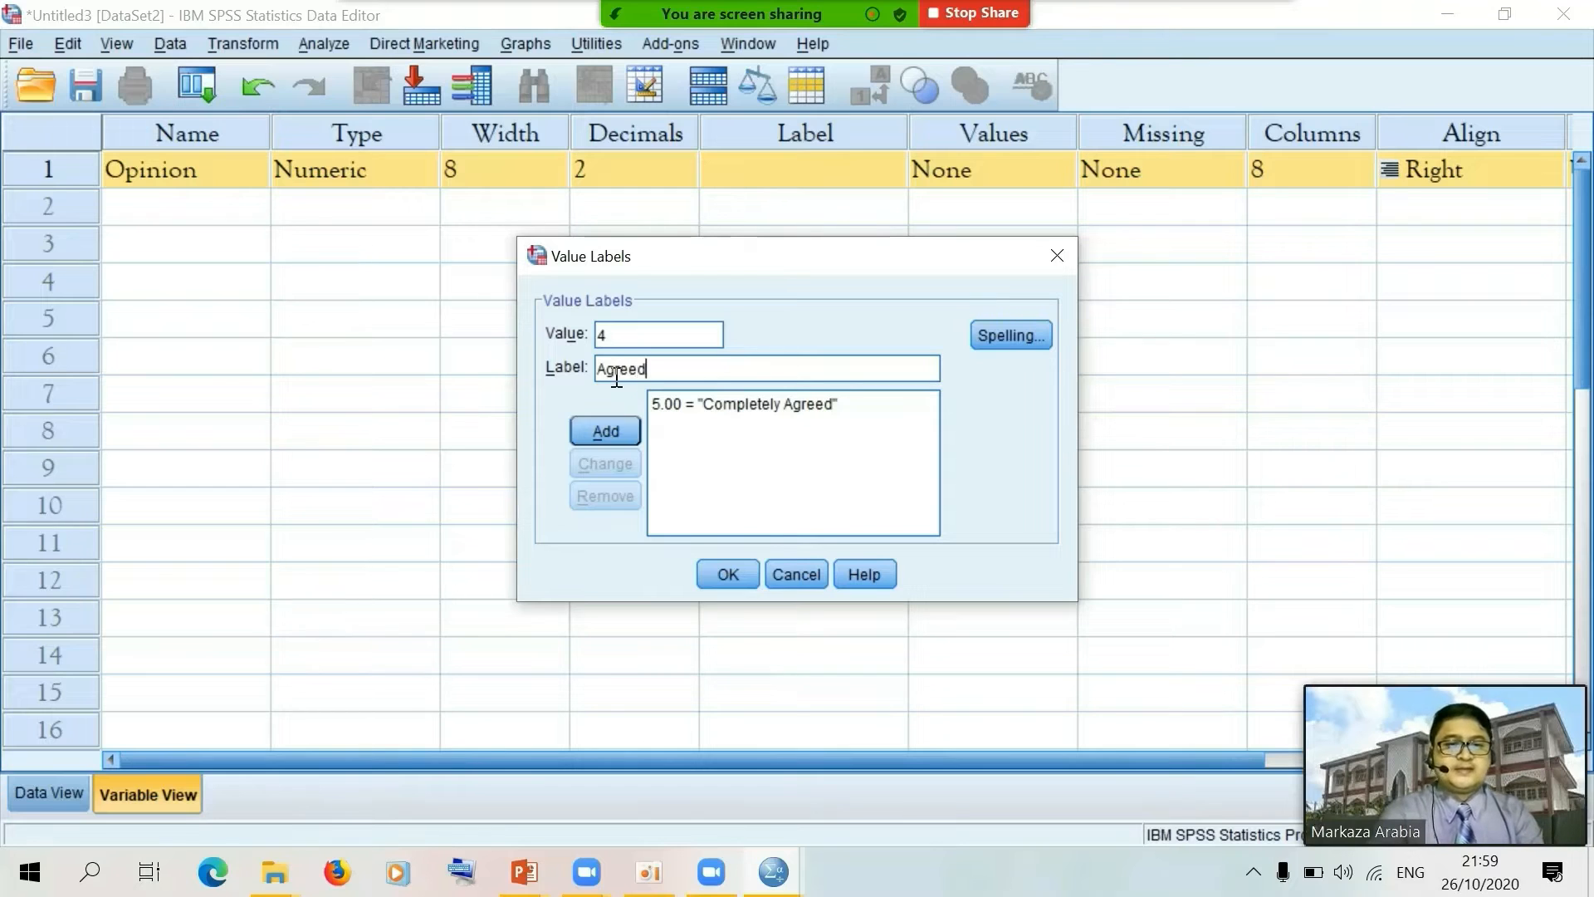
left_click(614, 429)
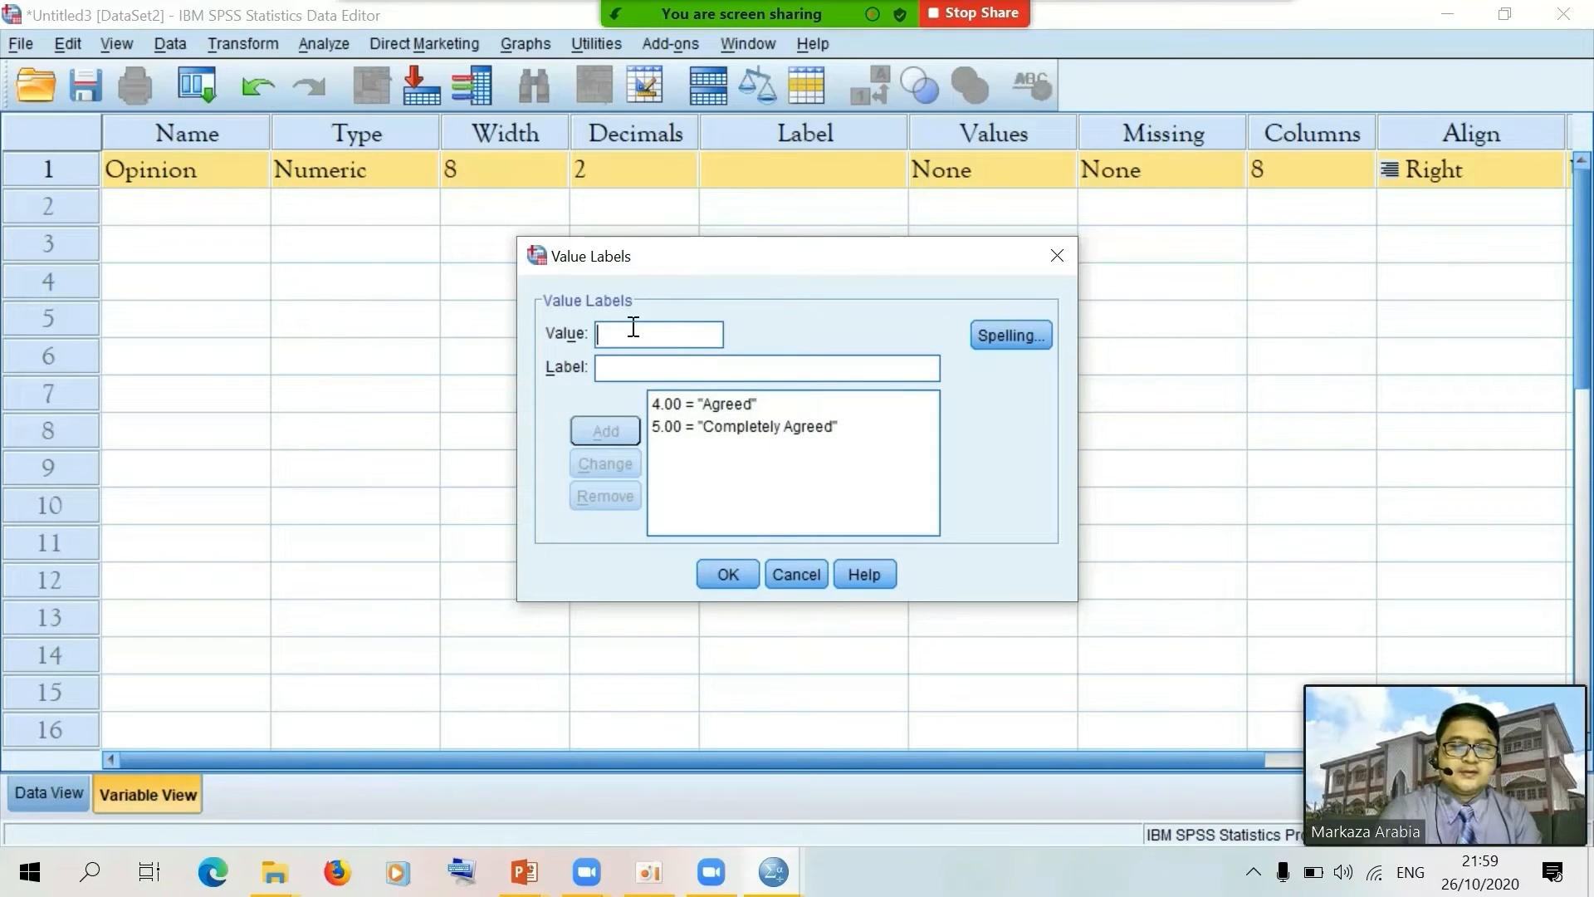
Add the label Neutral for value 3 of the Opinion variable
type("3")
left_click(614, 368)
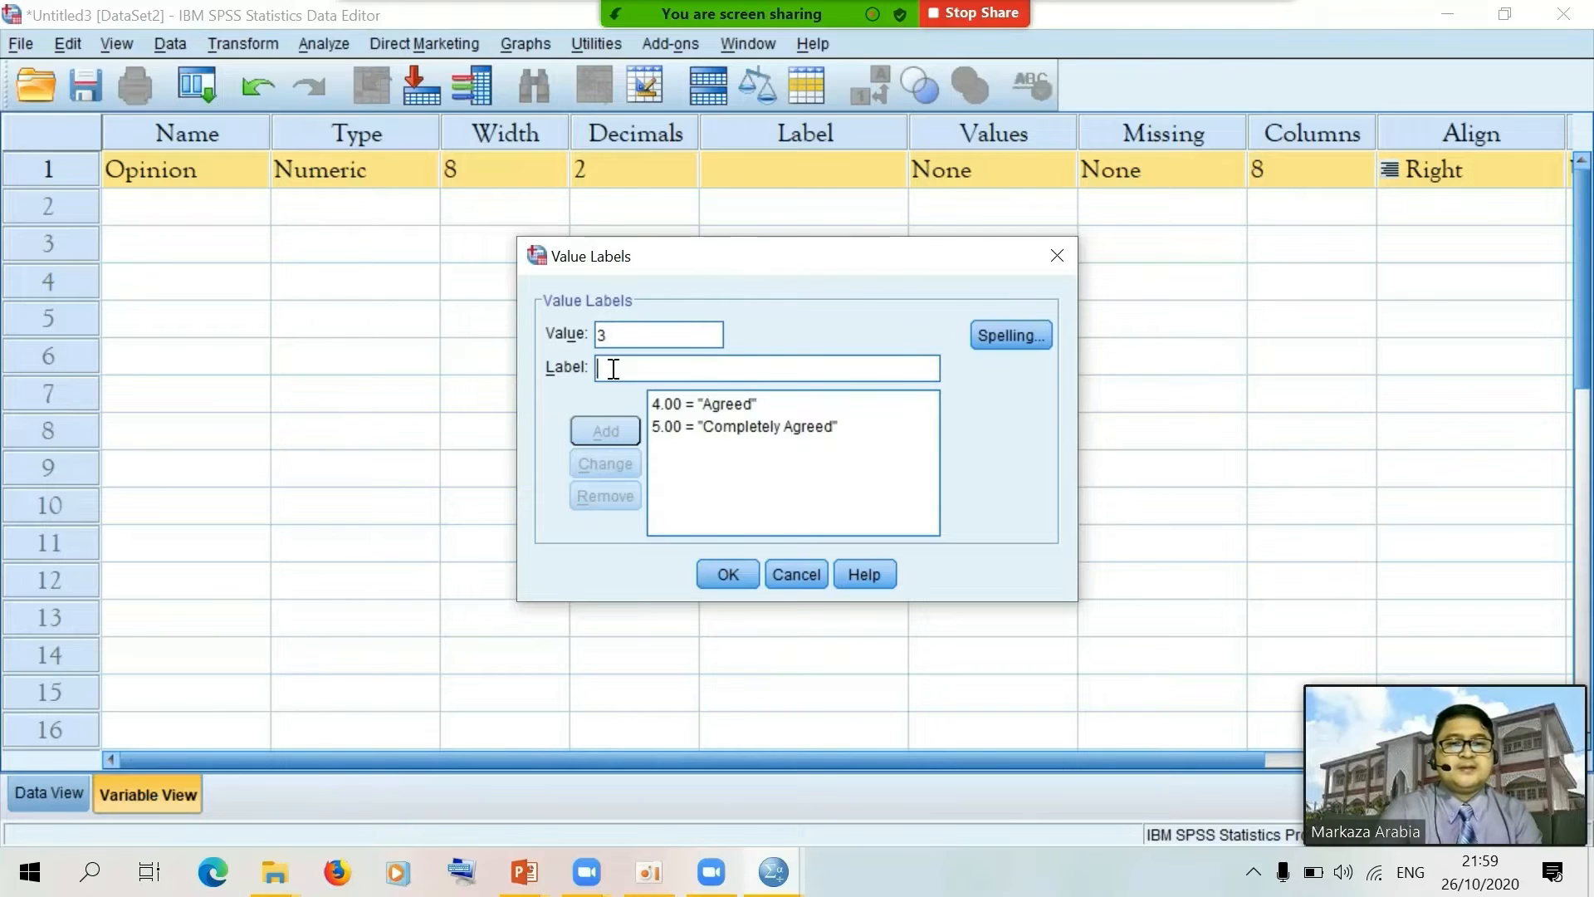
type("Ne")
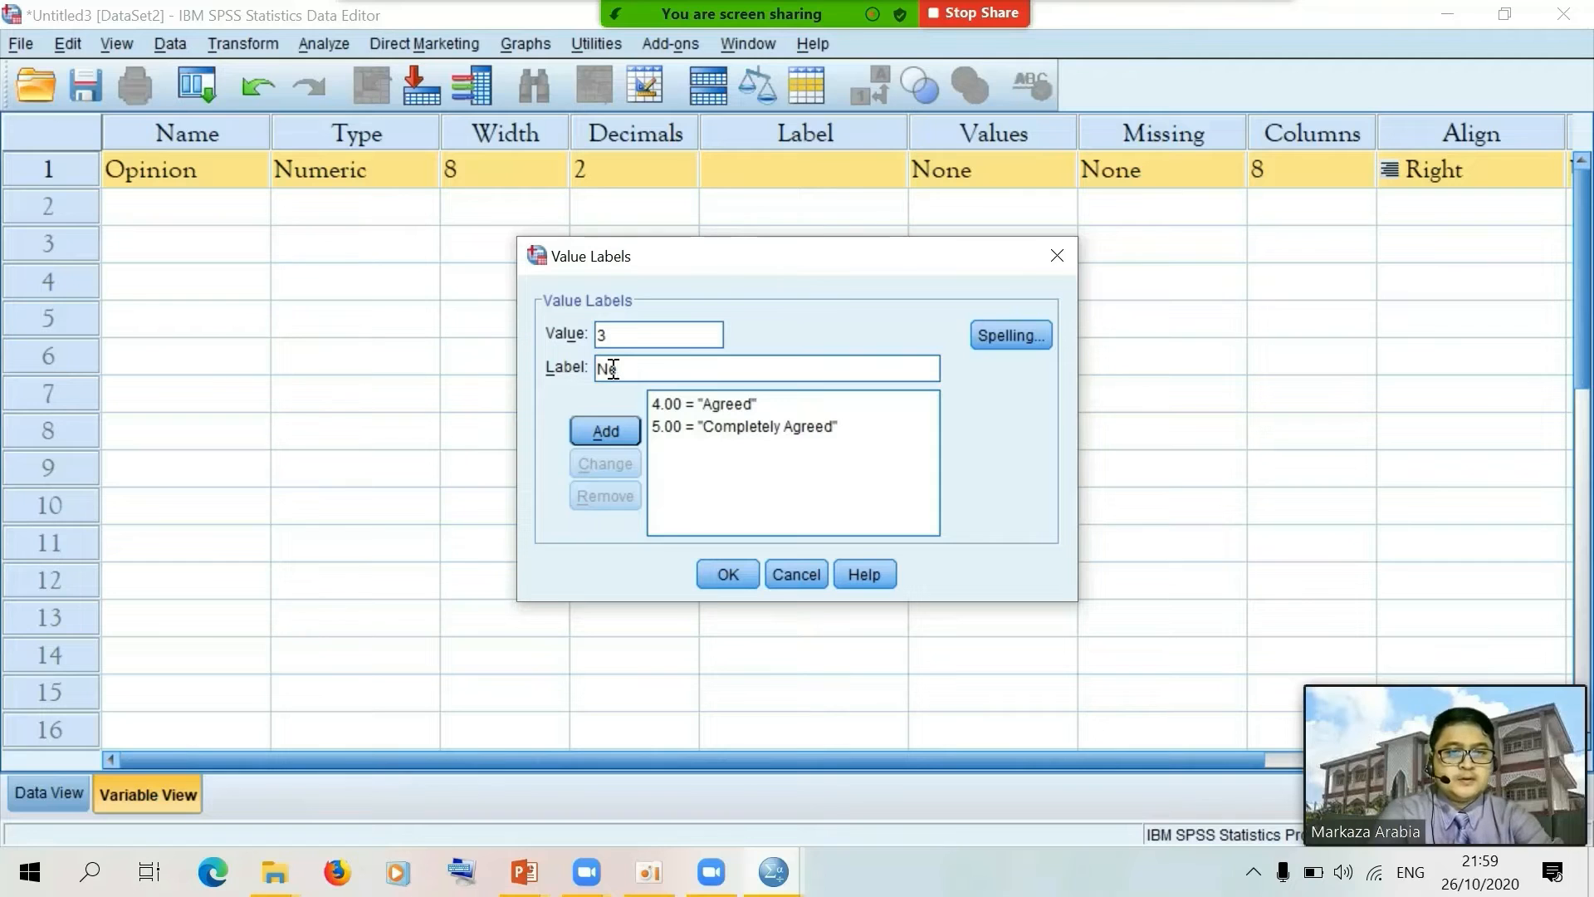
type("utral")
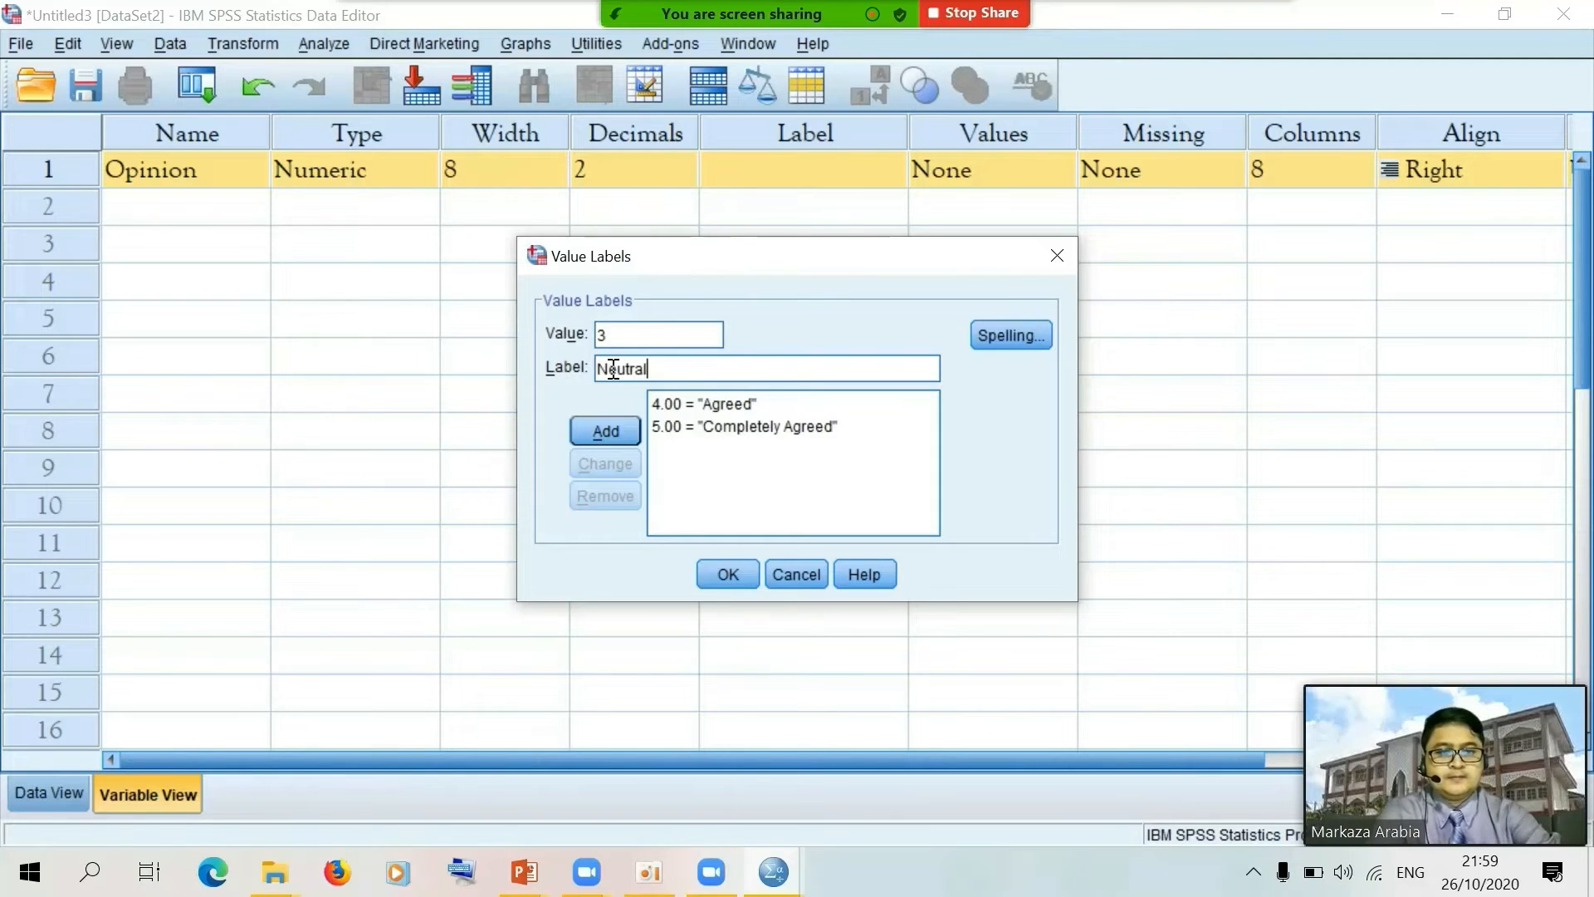
left_click(604, 434)
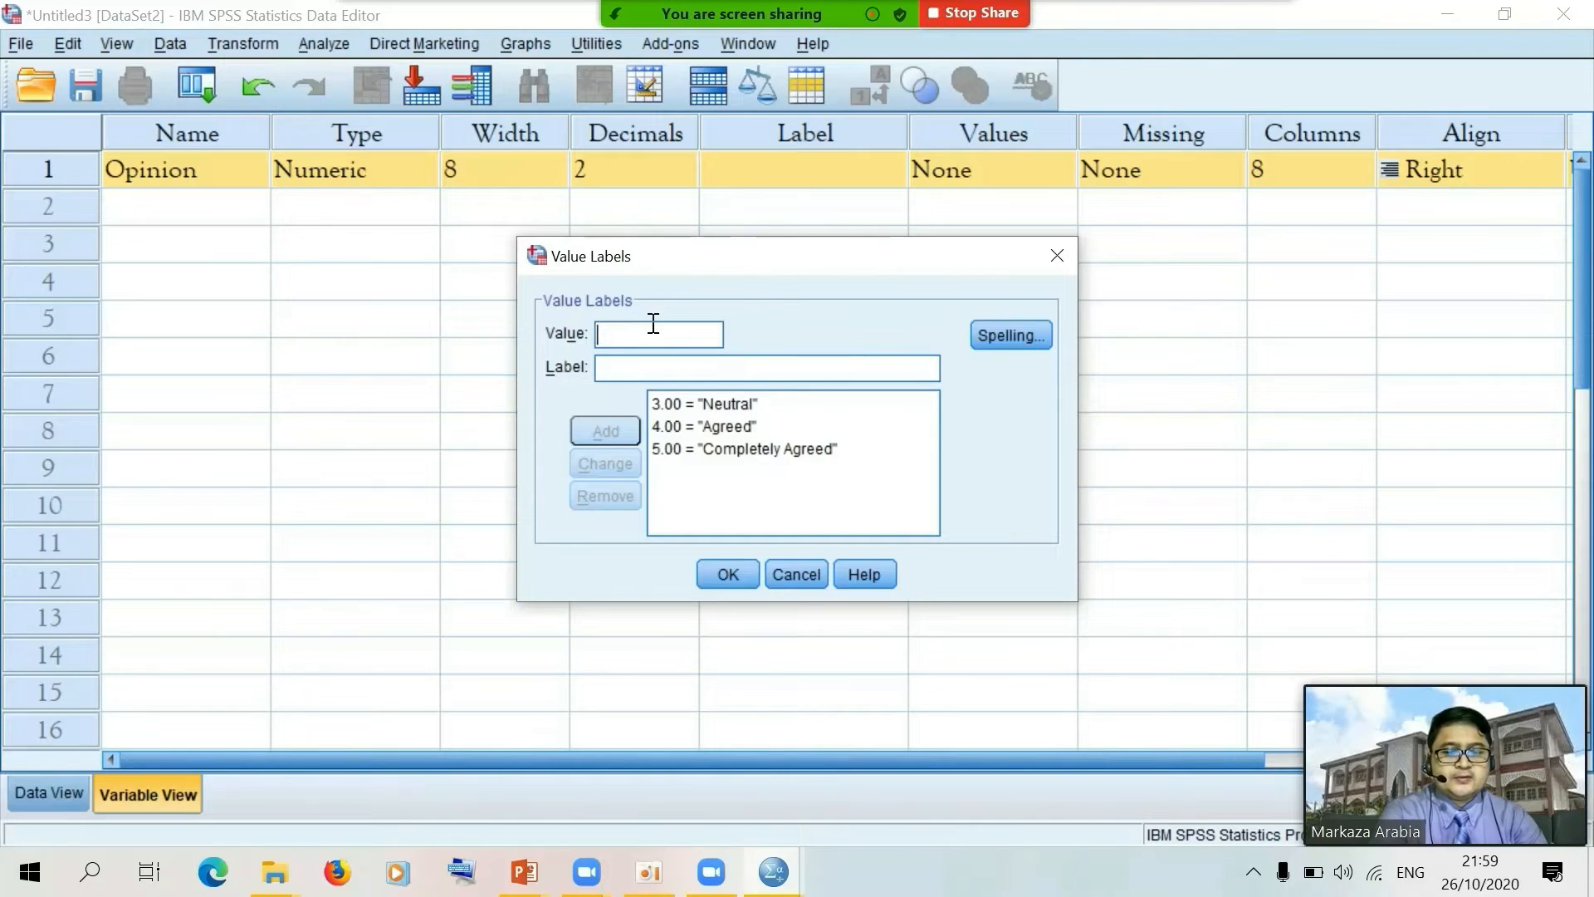
Add the label Disagreed for value 2 of the Opinion variable
type("2")
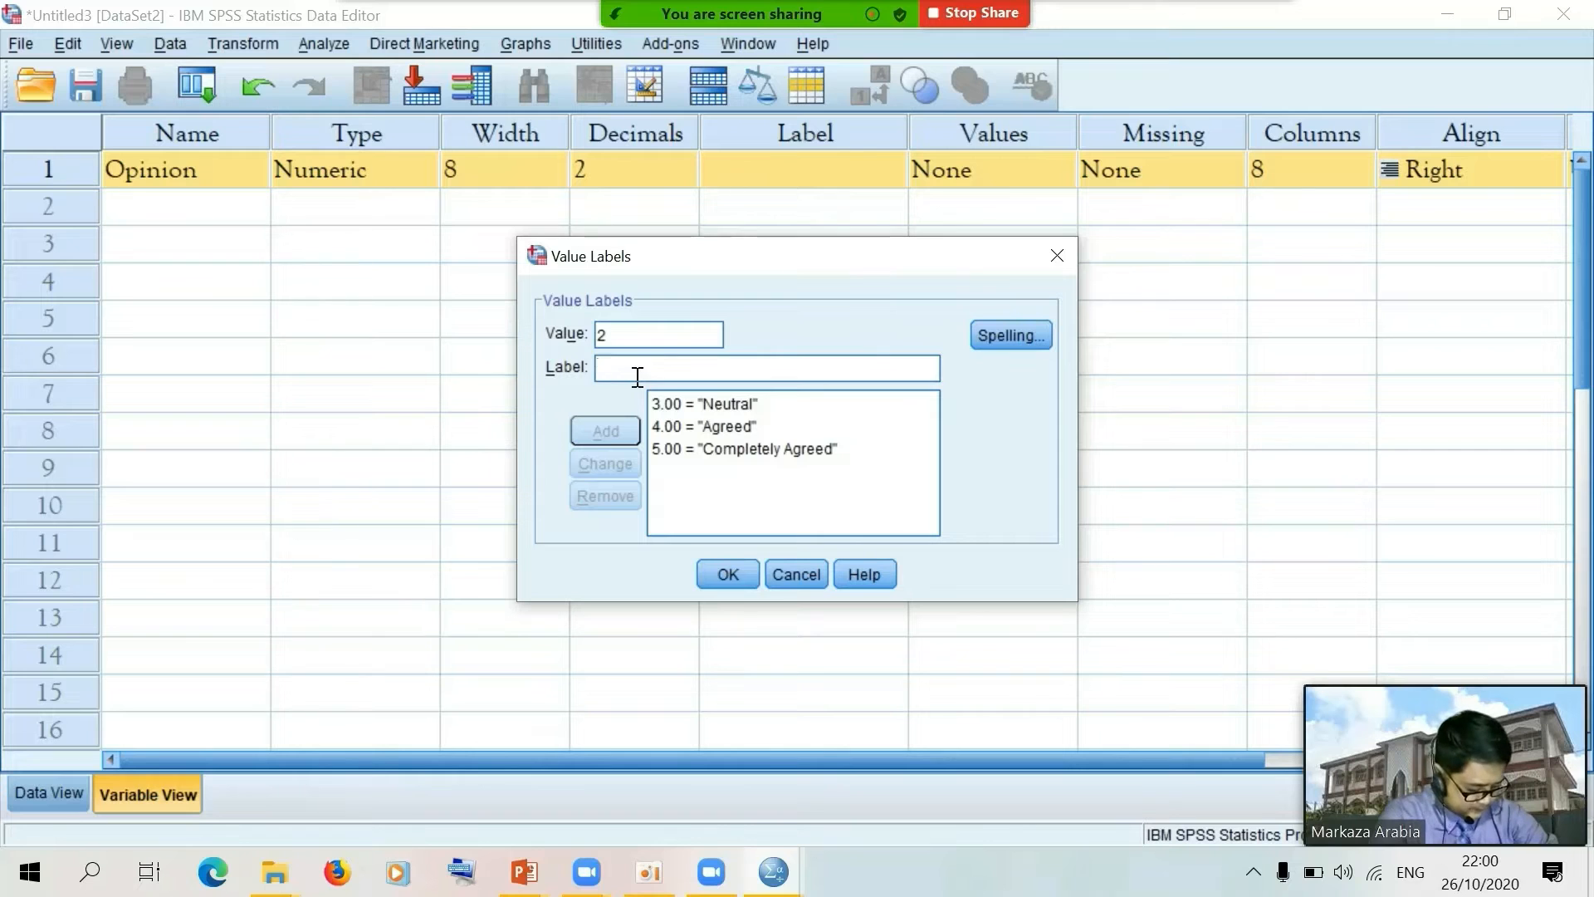
type("Dis")
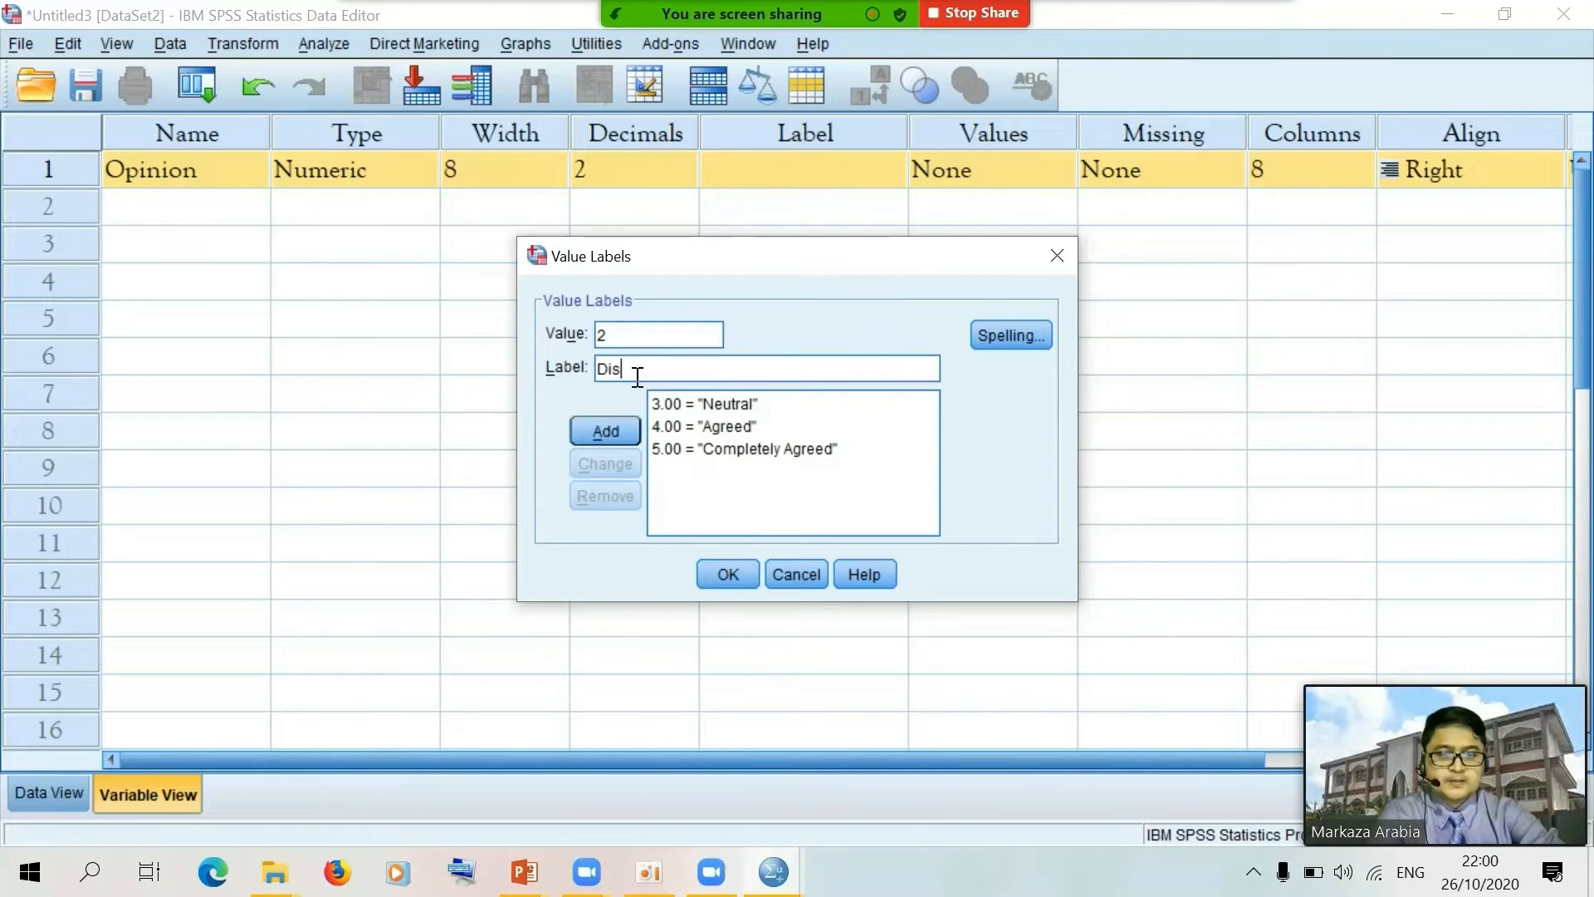
type("agreed")
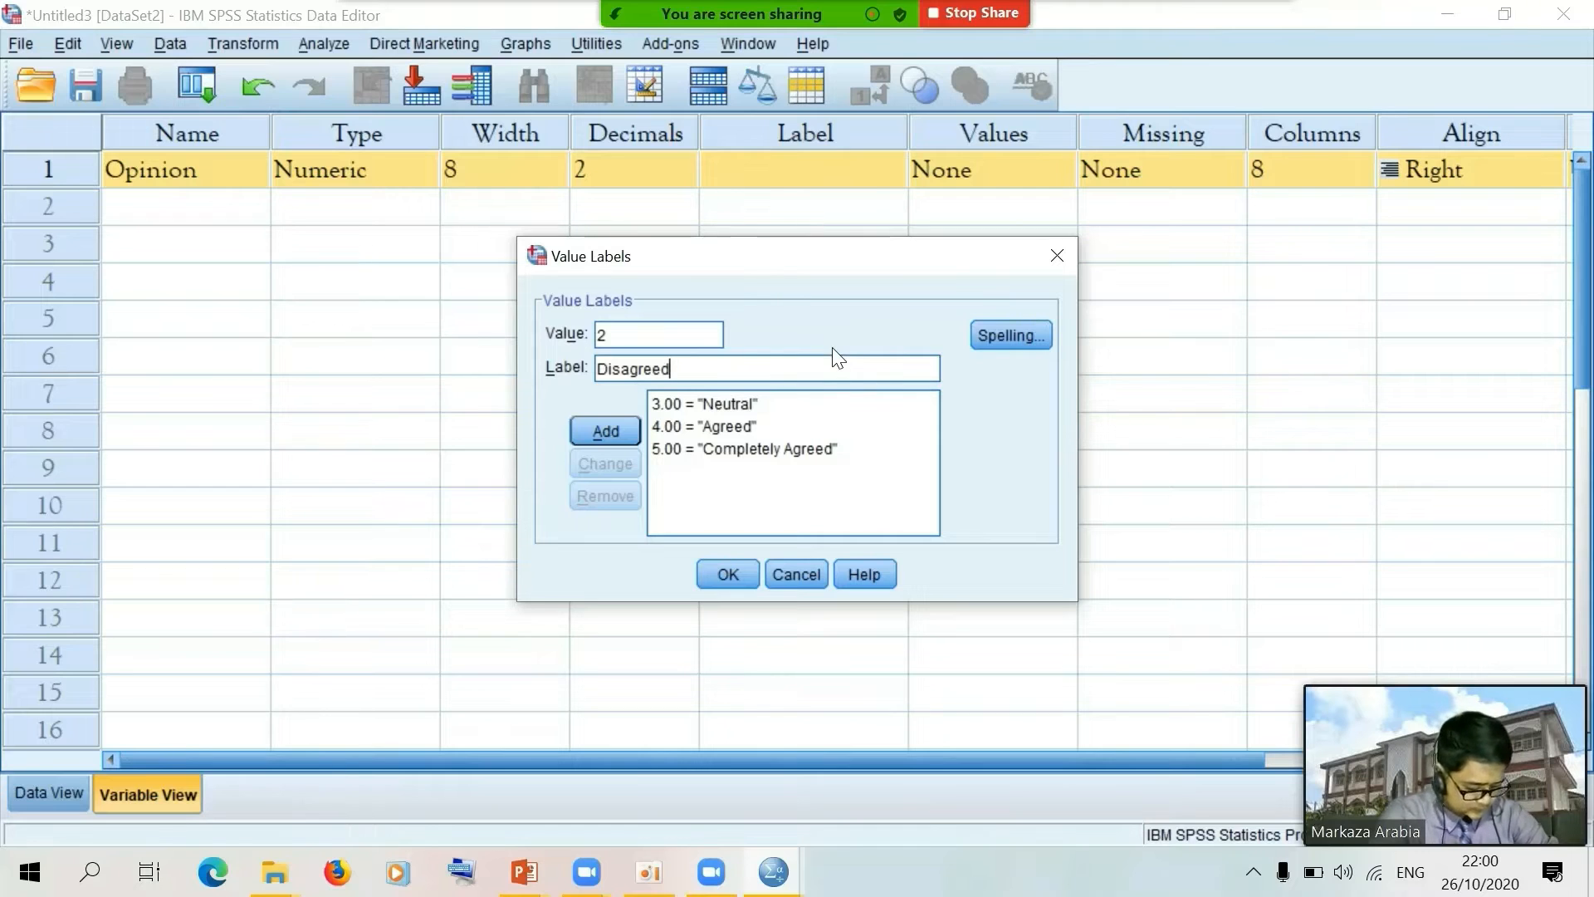
left_click(623, 424)
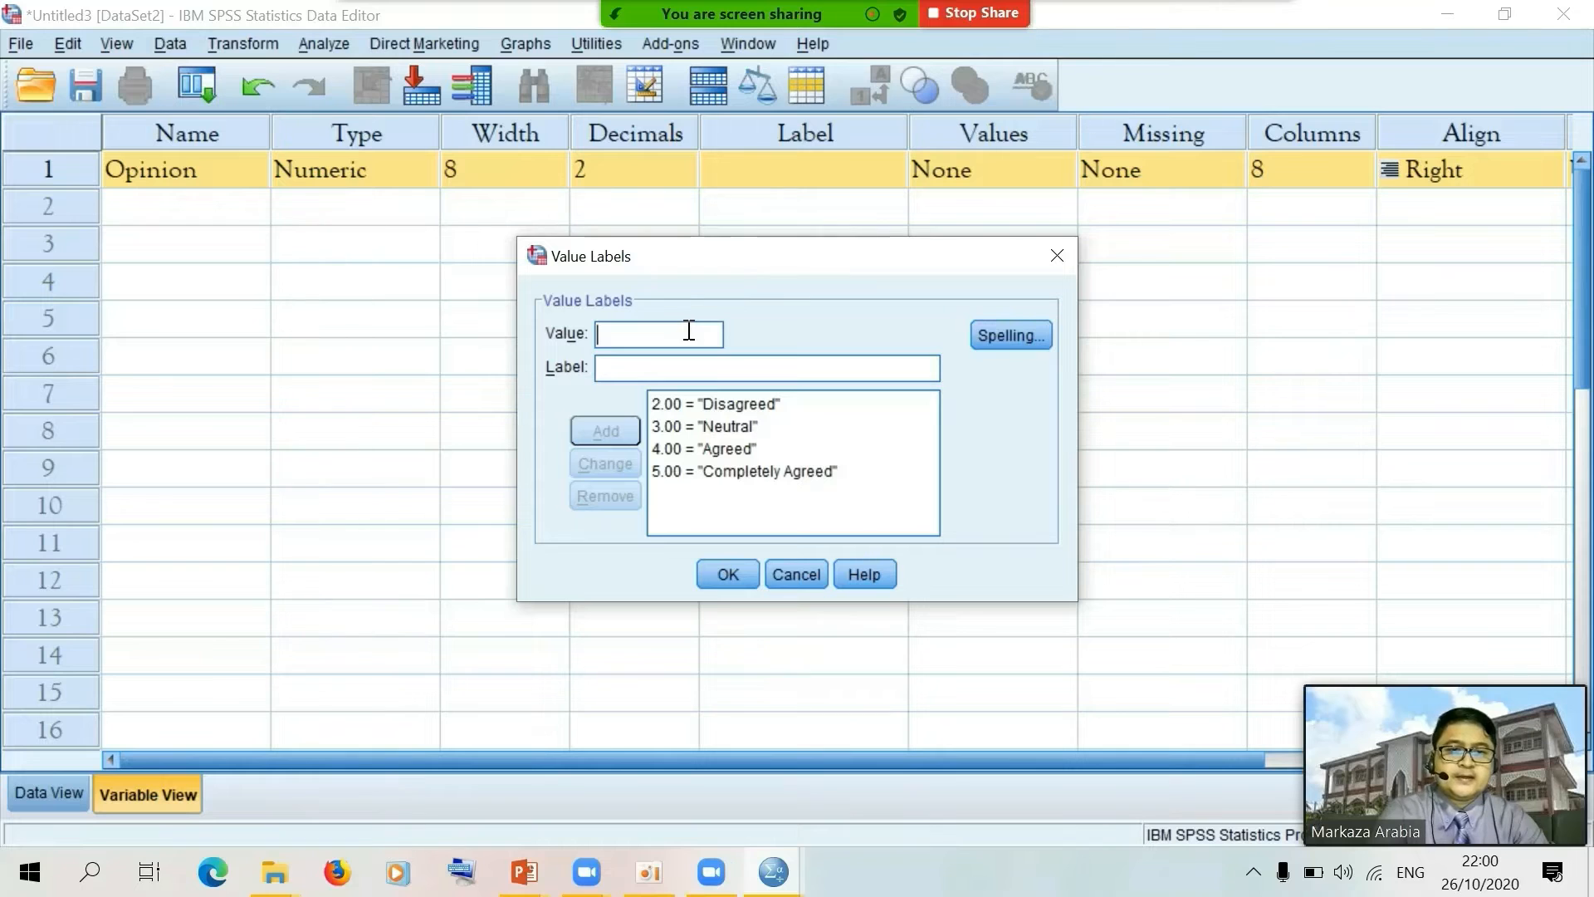
Add the label Completely Disagreed for value 1 of the Opinion variable and apply the full set of value labels
type("1")
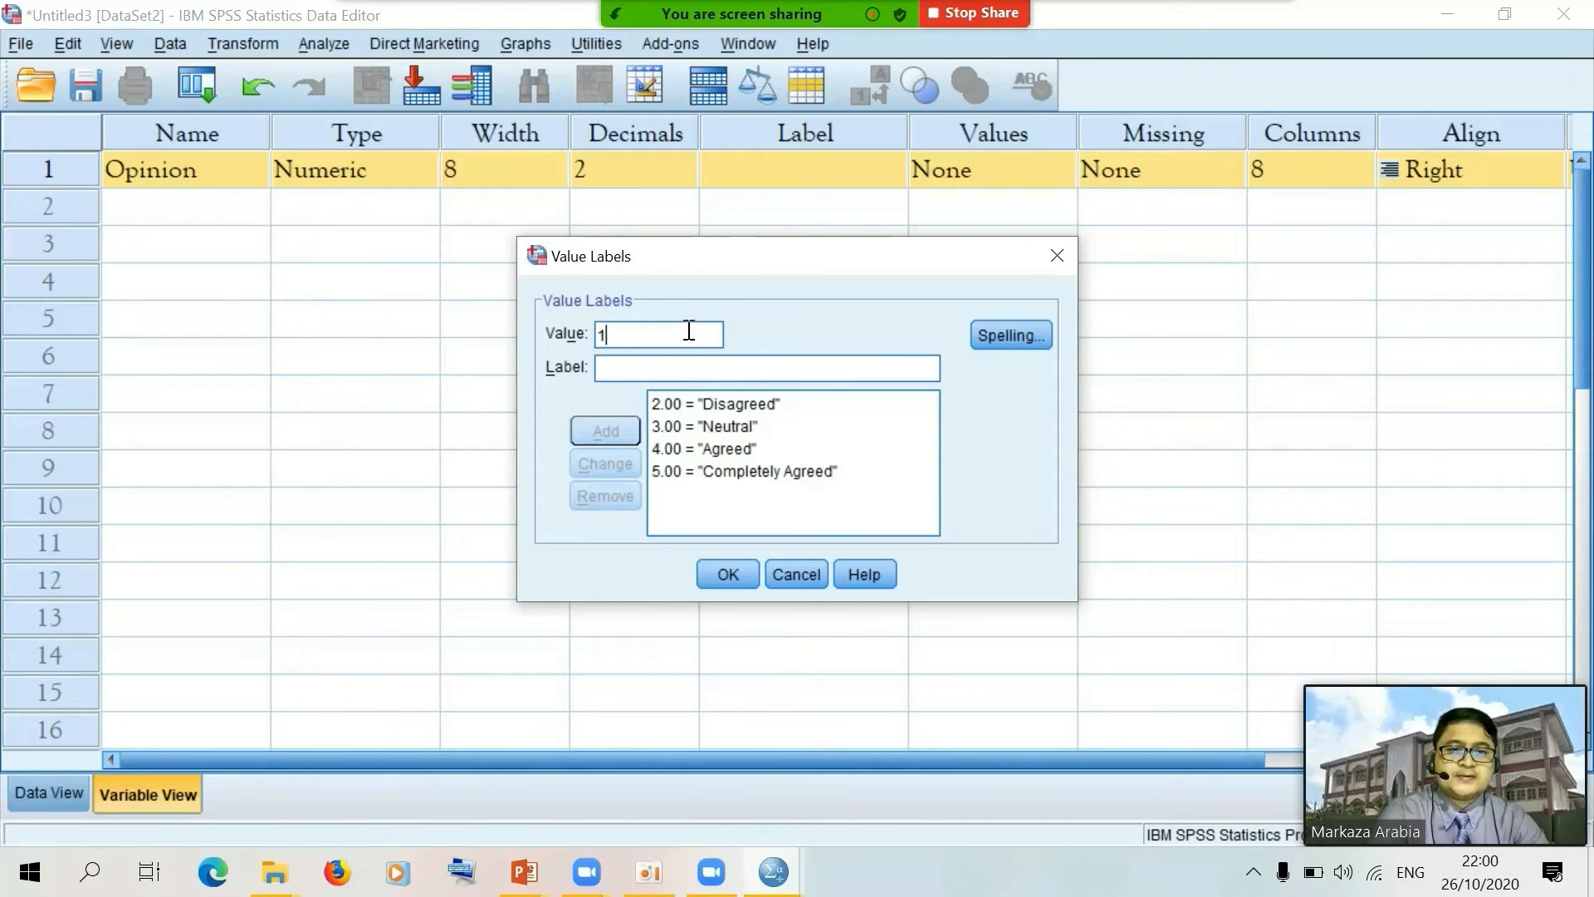
left_click(644, 370)
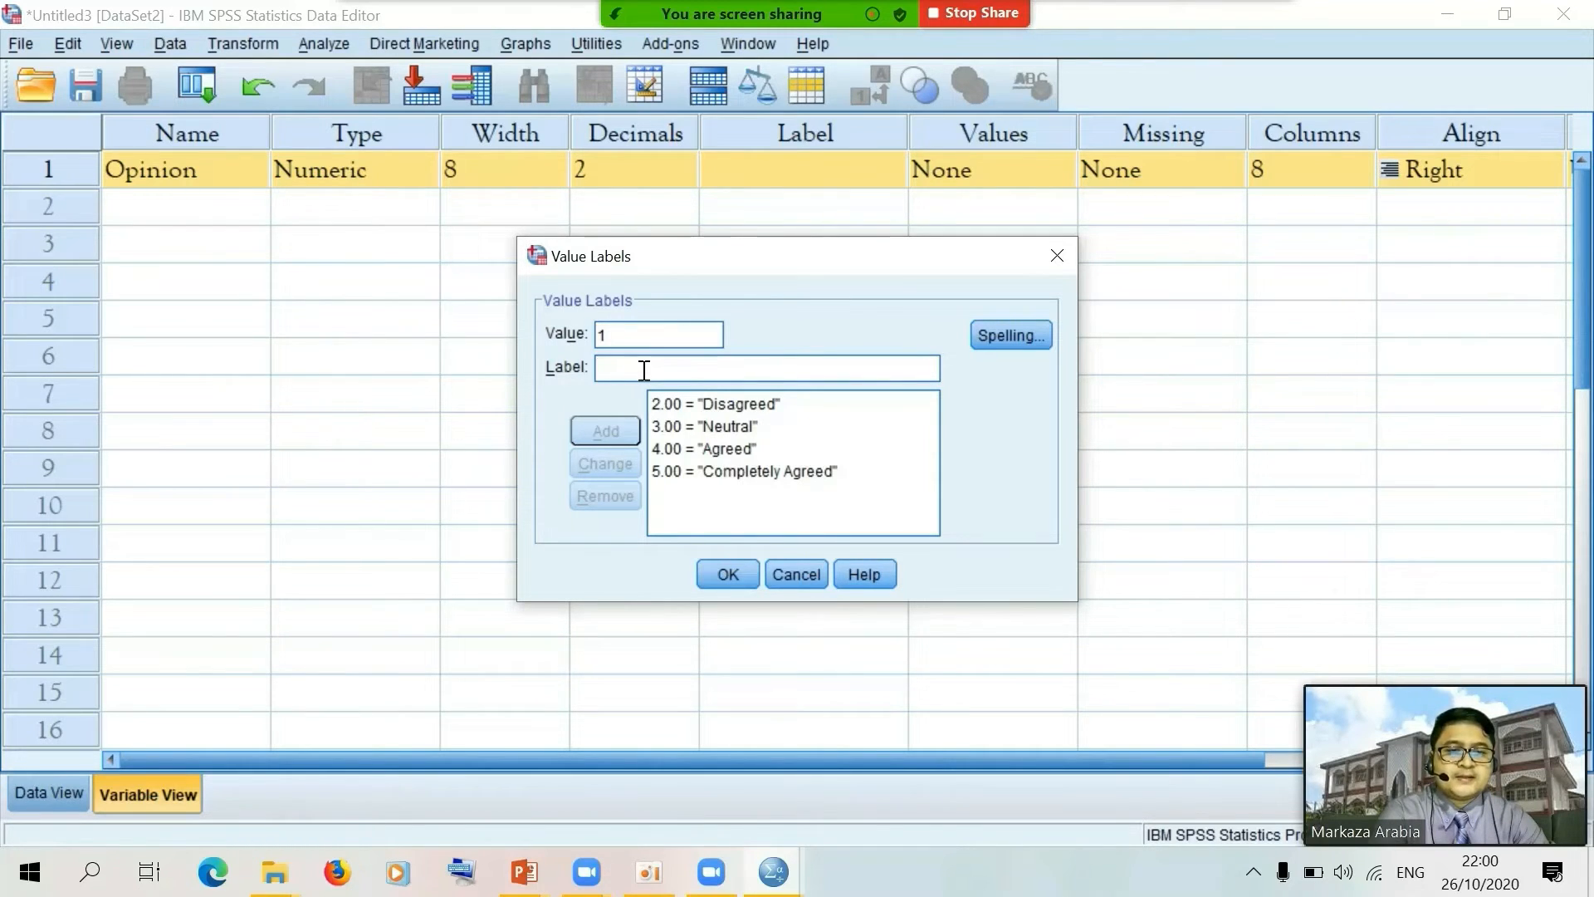
type("Com")
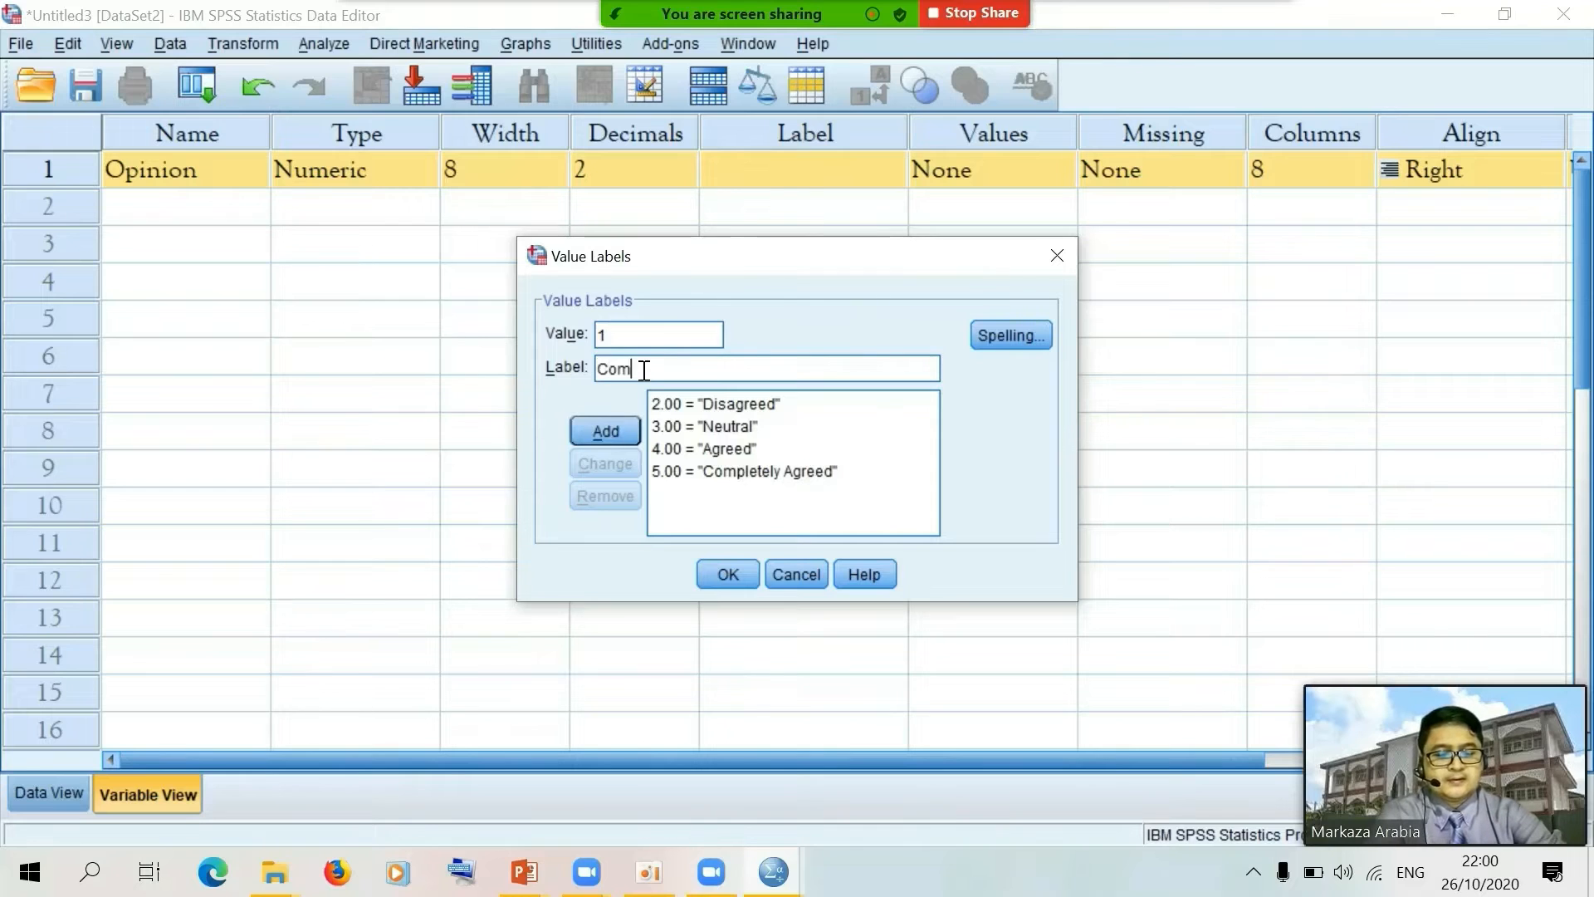
type("plete")
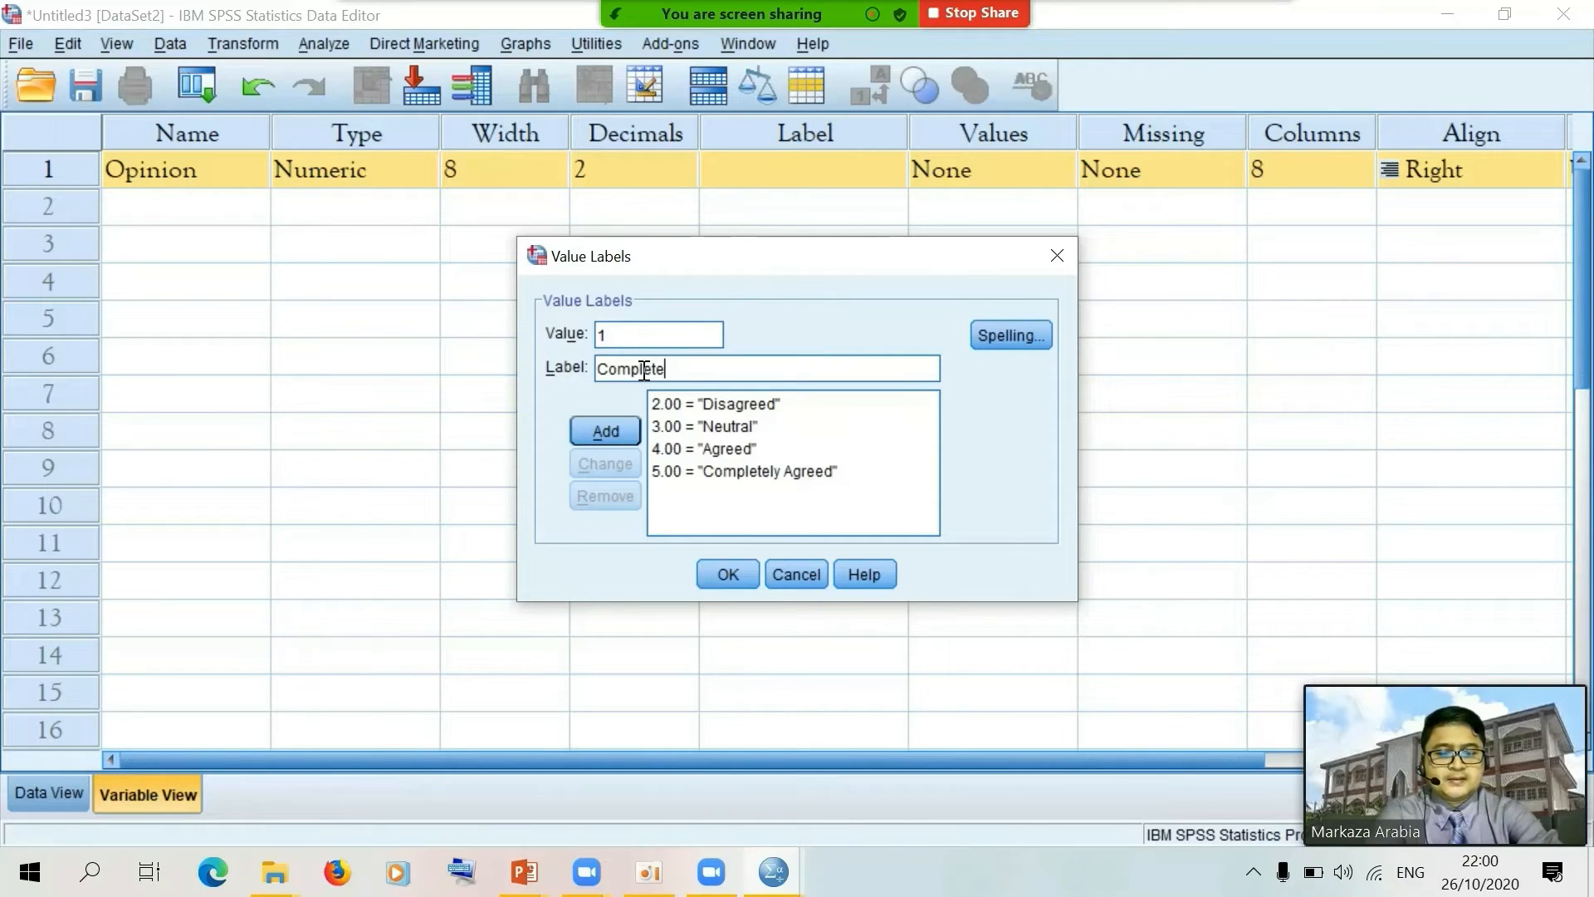
type("ly D")
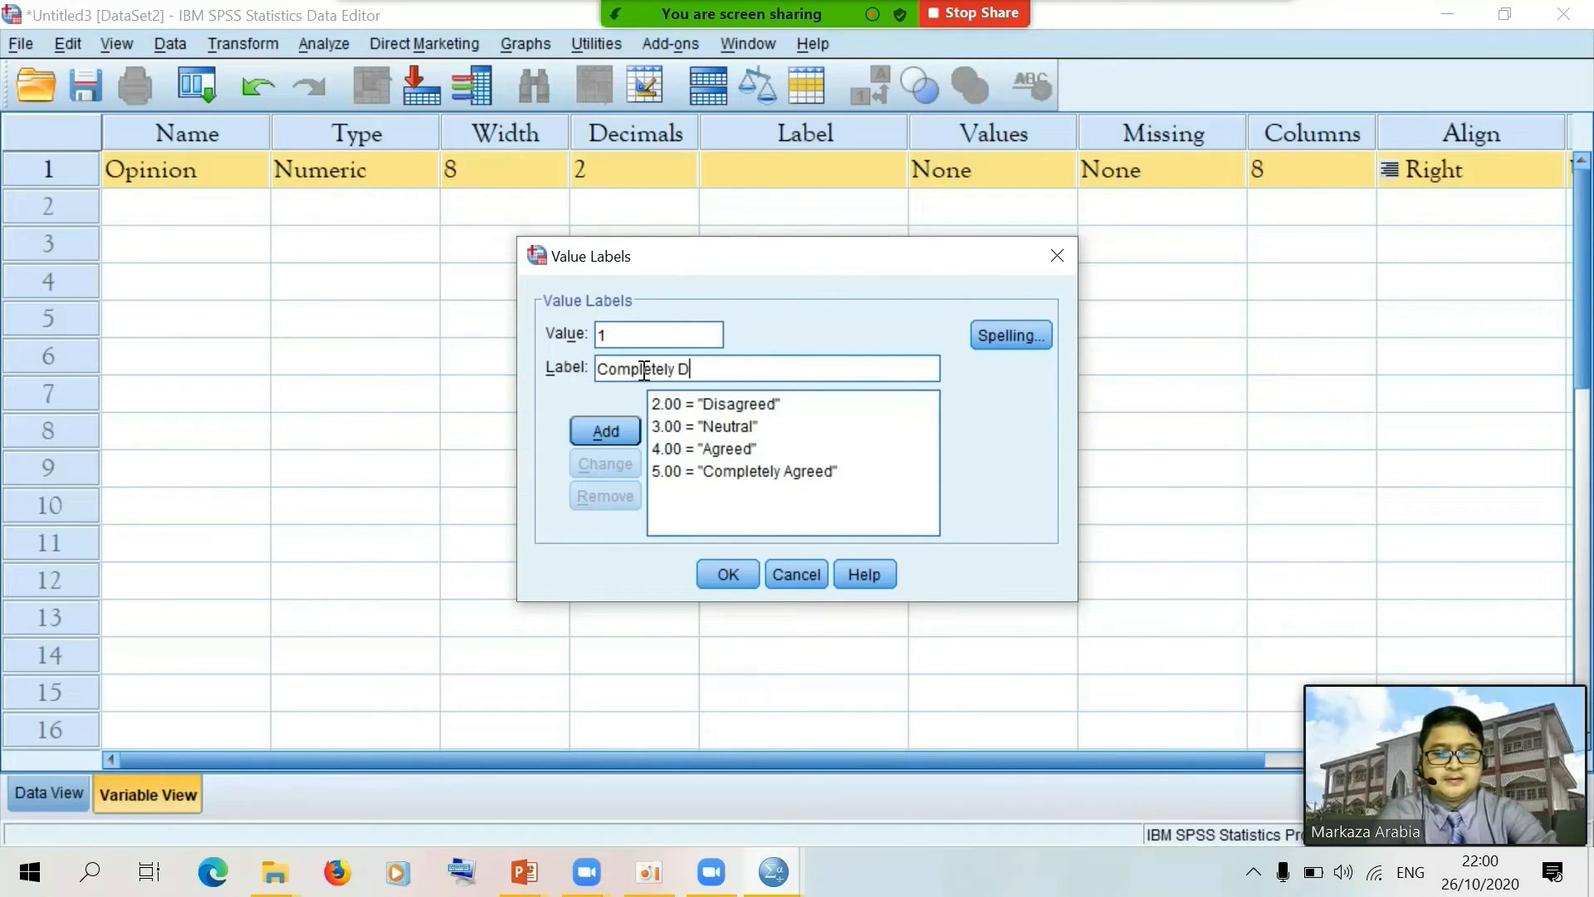
type("isagreed")
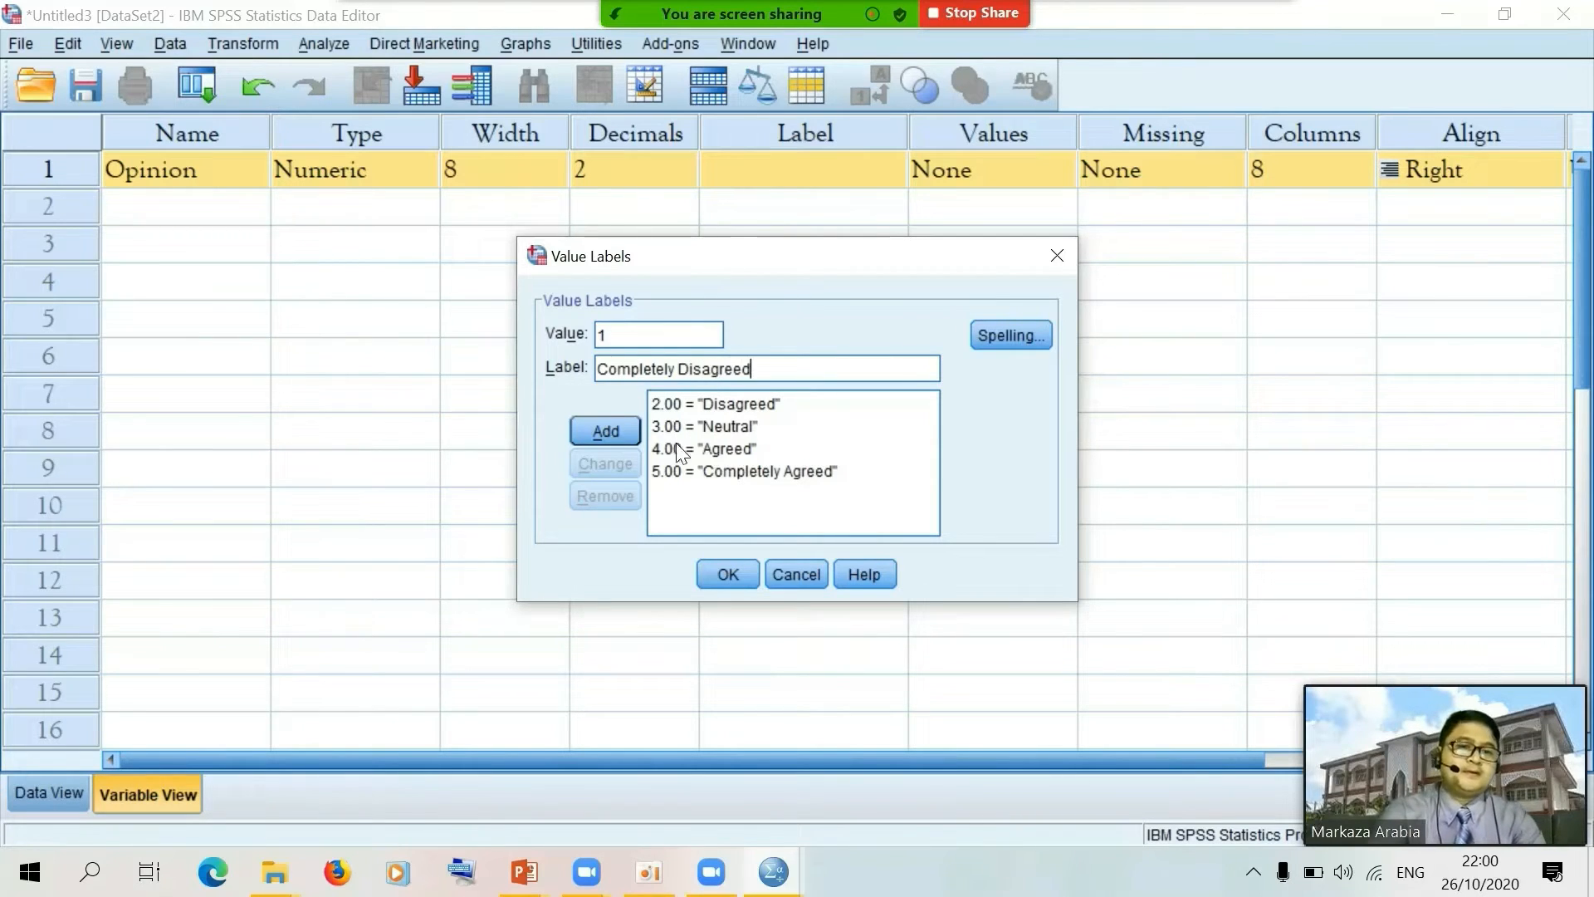
left_click(609, 432)
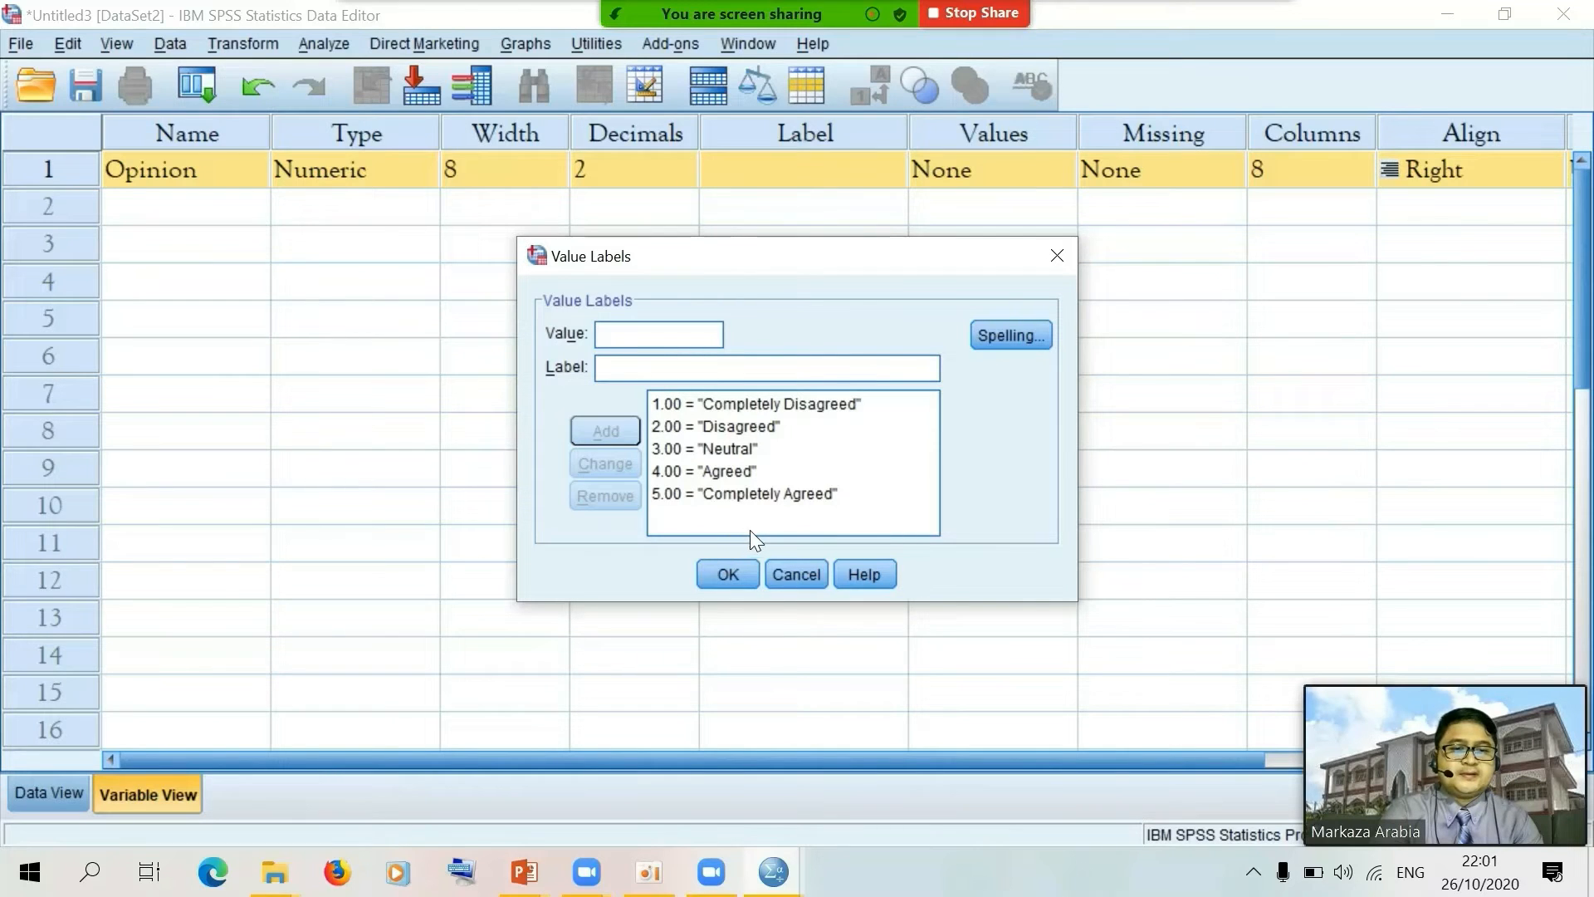
left_click(730, 571)
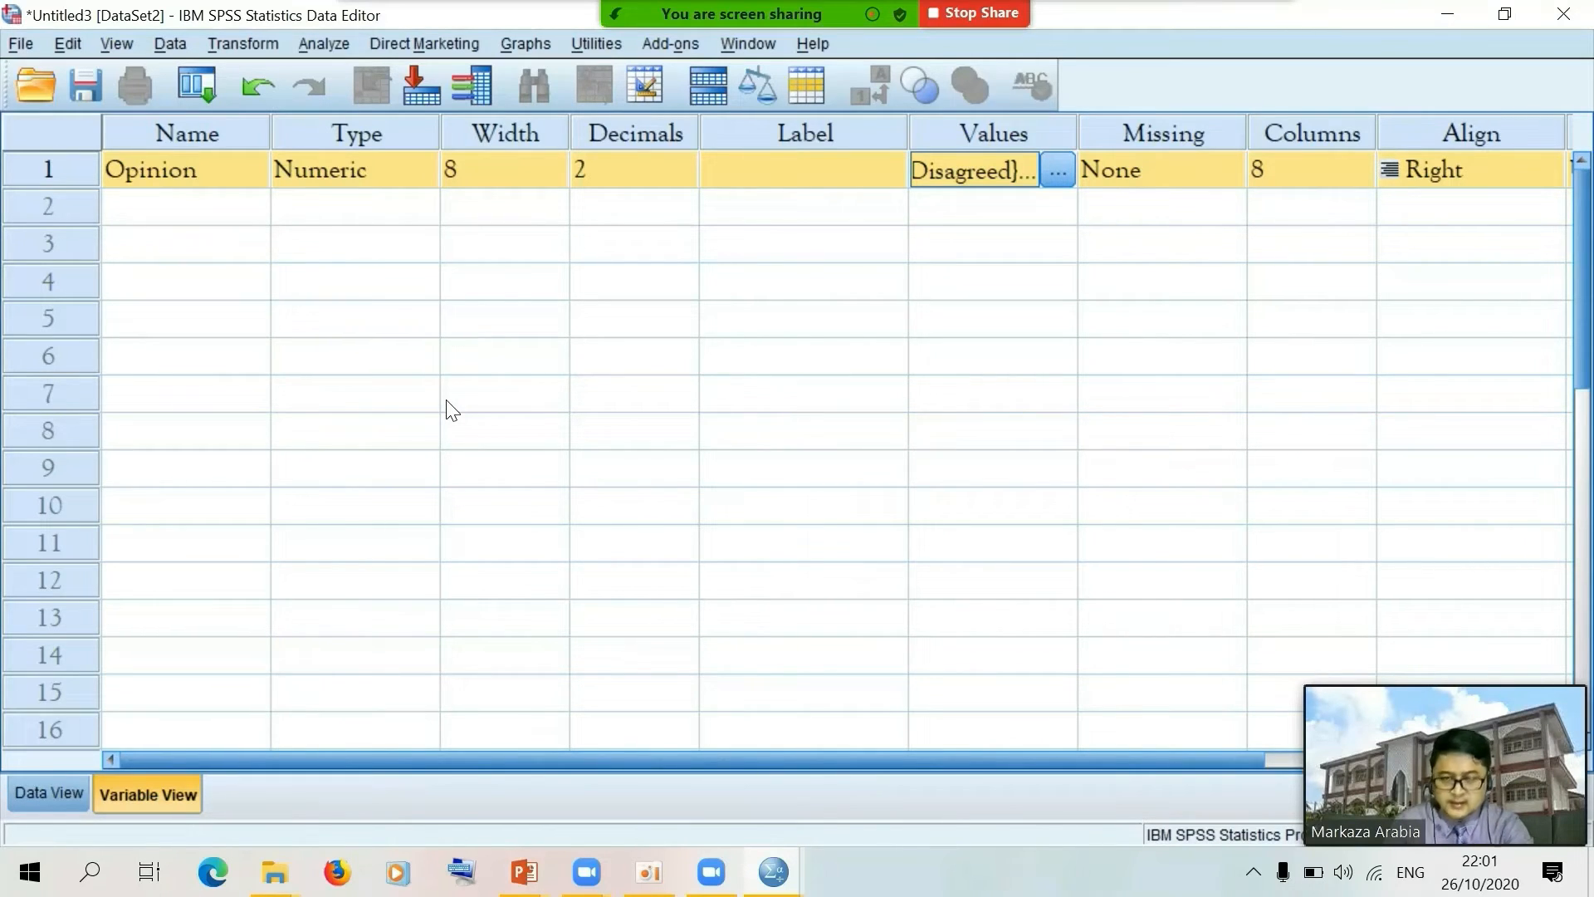
Set the number of decimals of the Opinion variable to 0
left_click(684, 176)
left_click(684, 176)
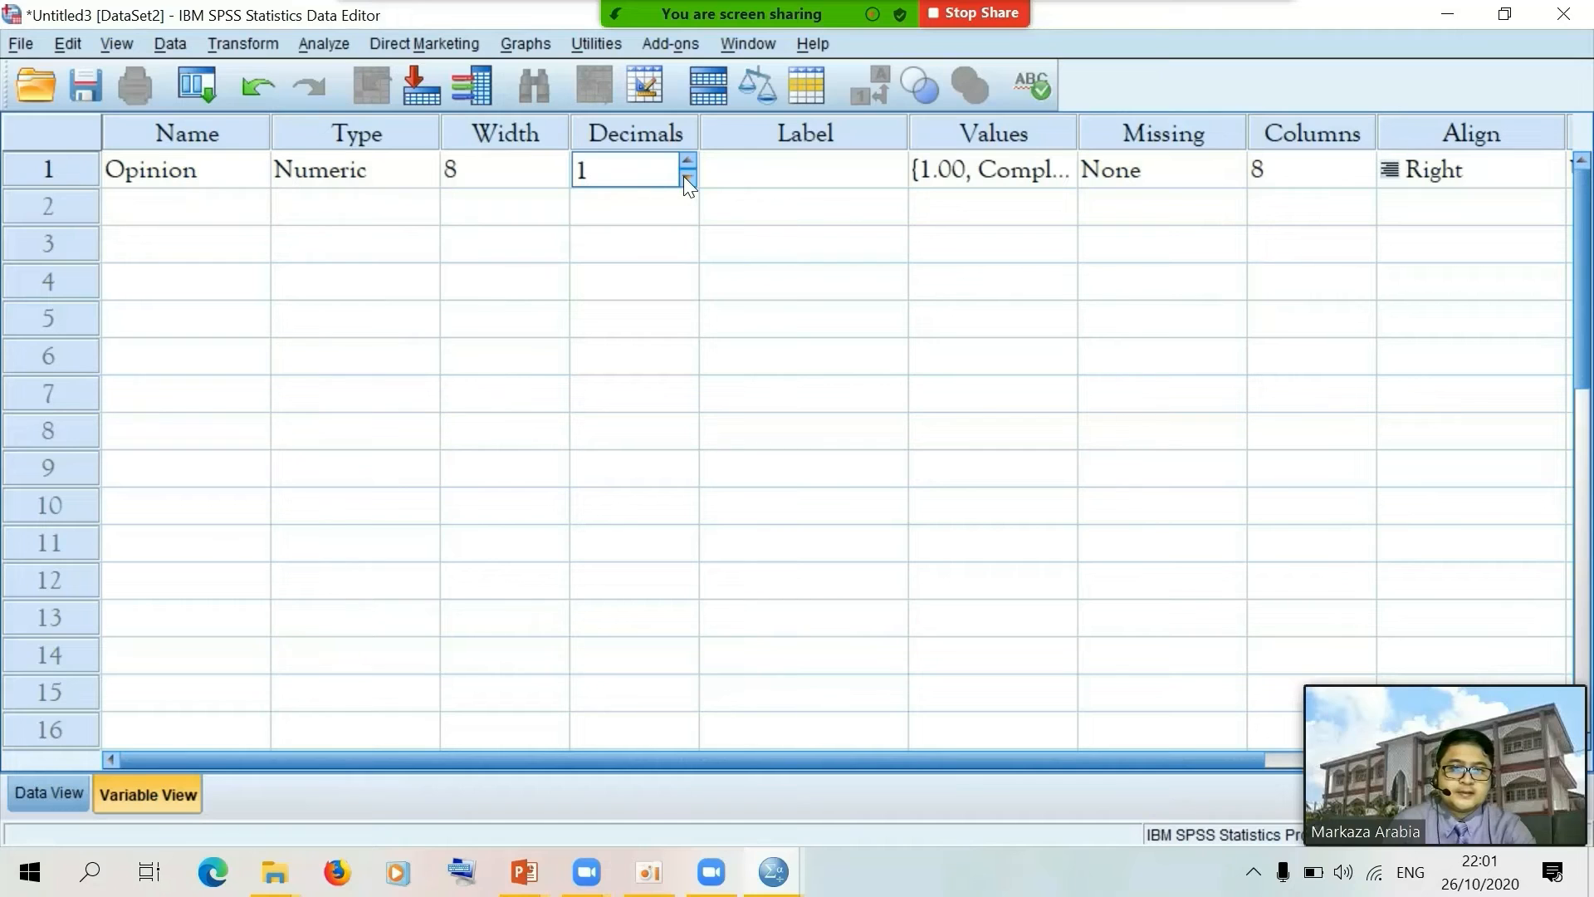
left_click(684, 176)
left_click(666, 243)
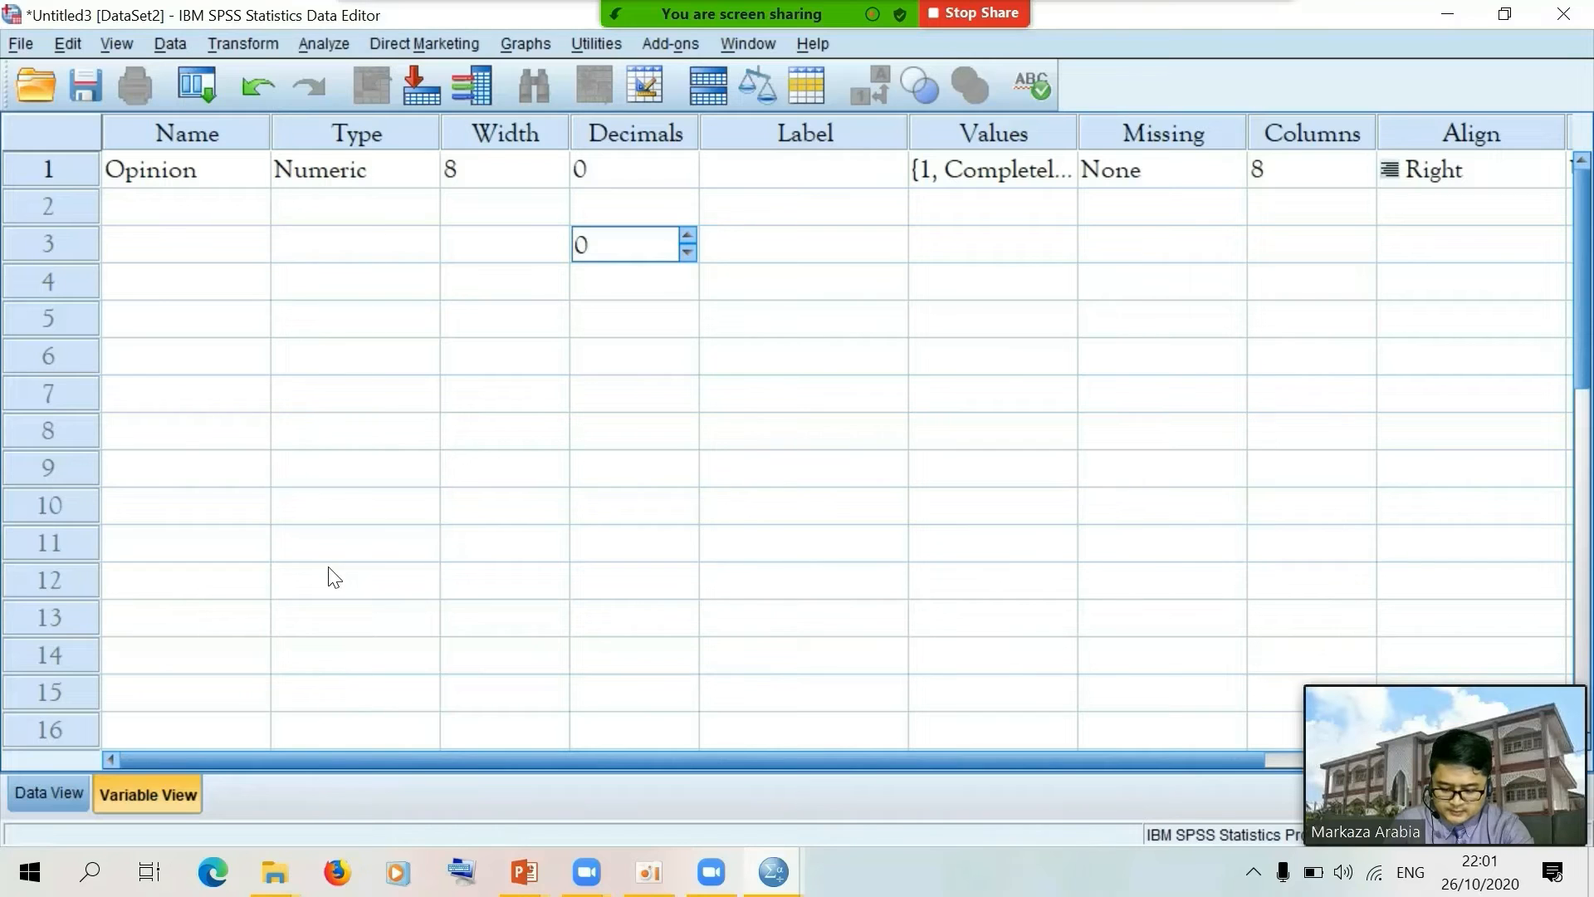
Enter the Opinion codes 4, 3, 2 and 2 for cases 1 to 4 in the data sheet
left_click(72, 796)
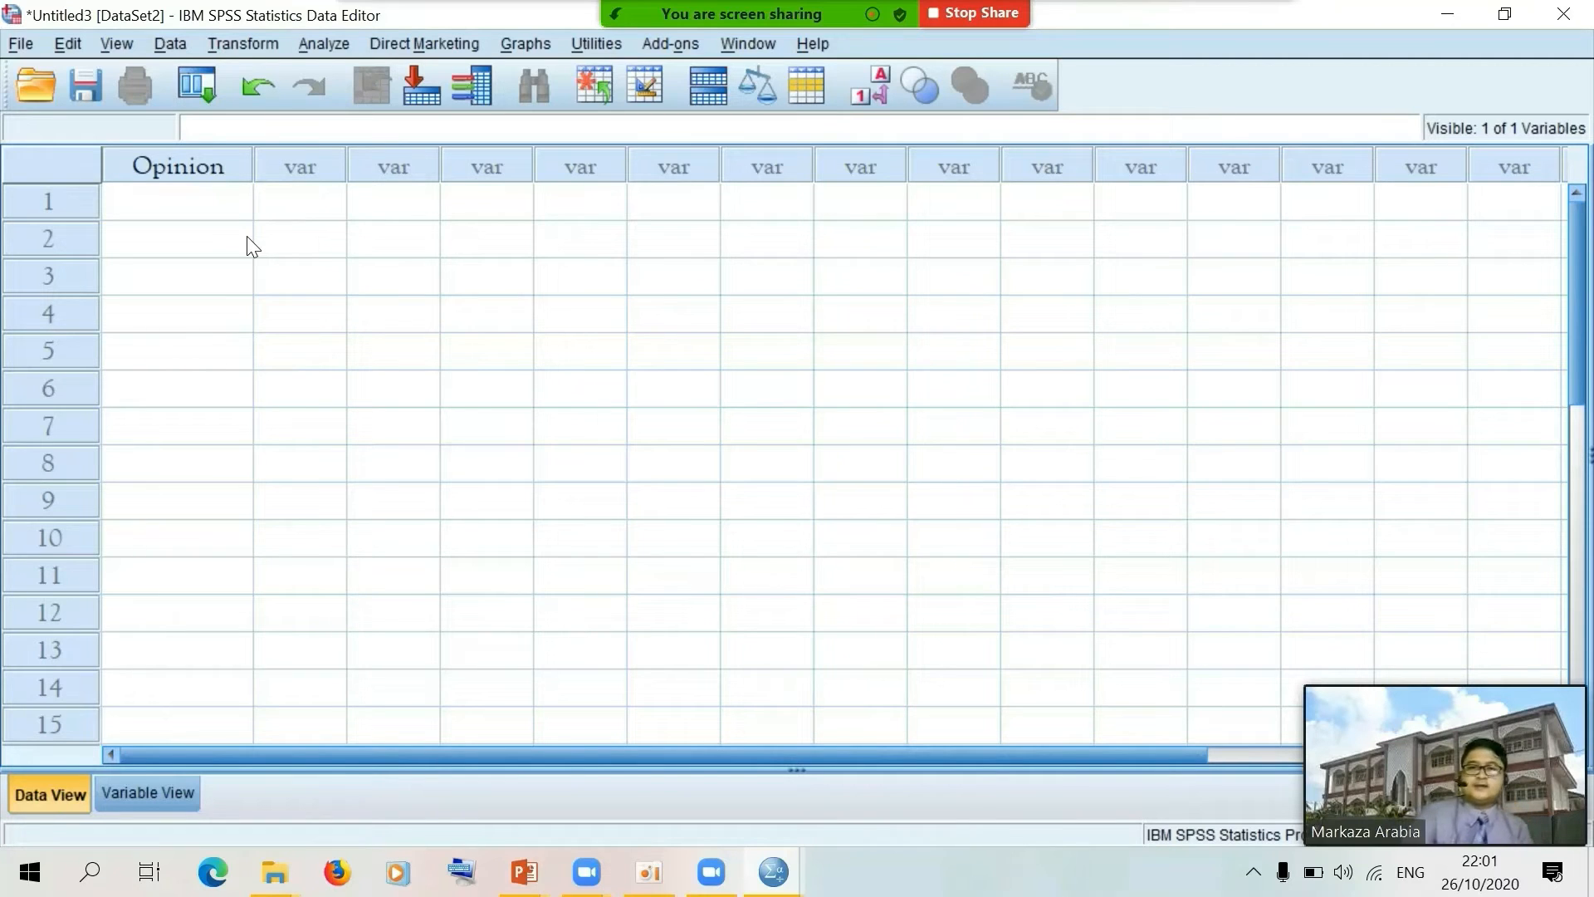
left_click(207, 206)
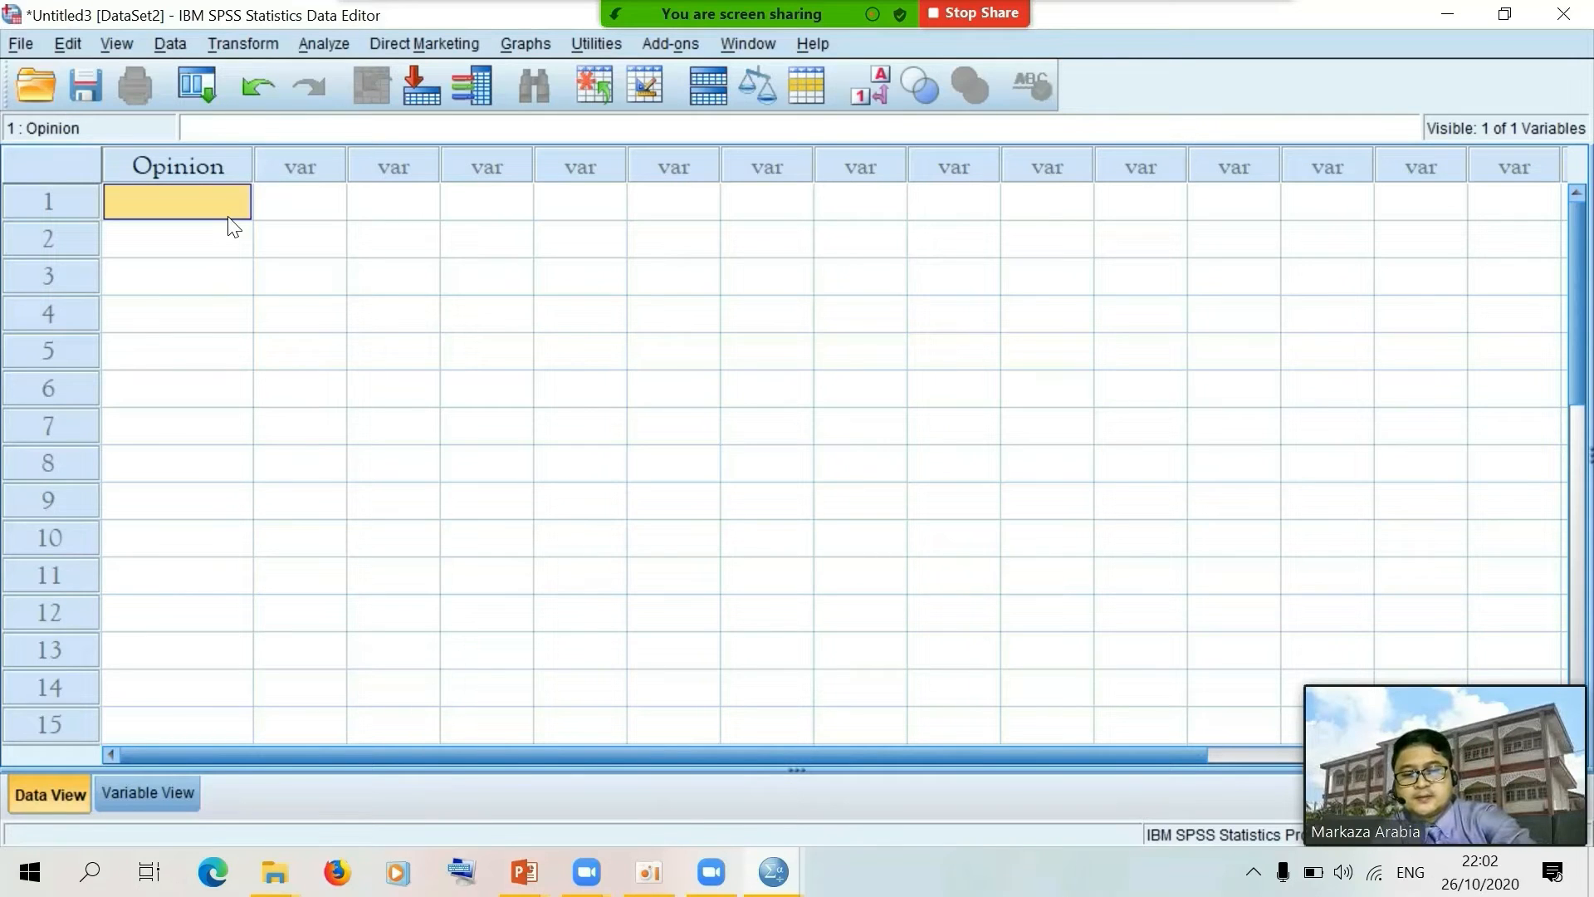
type("4")
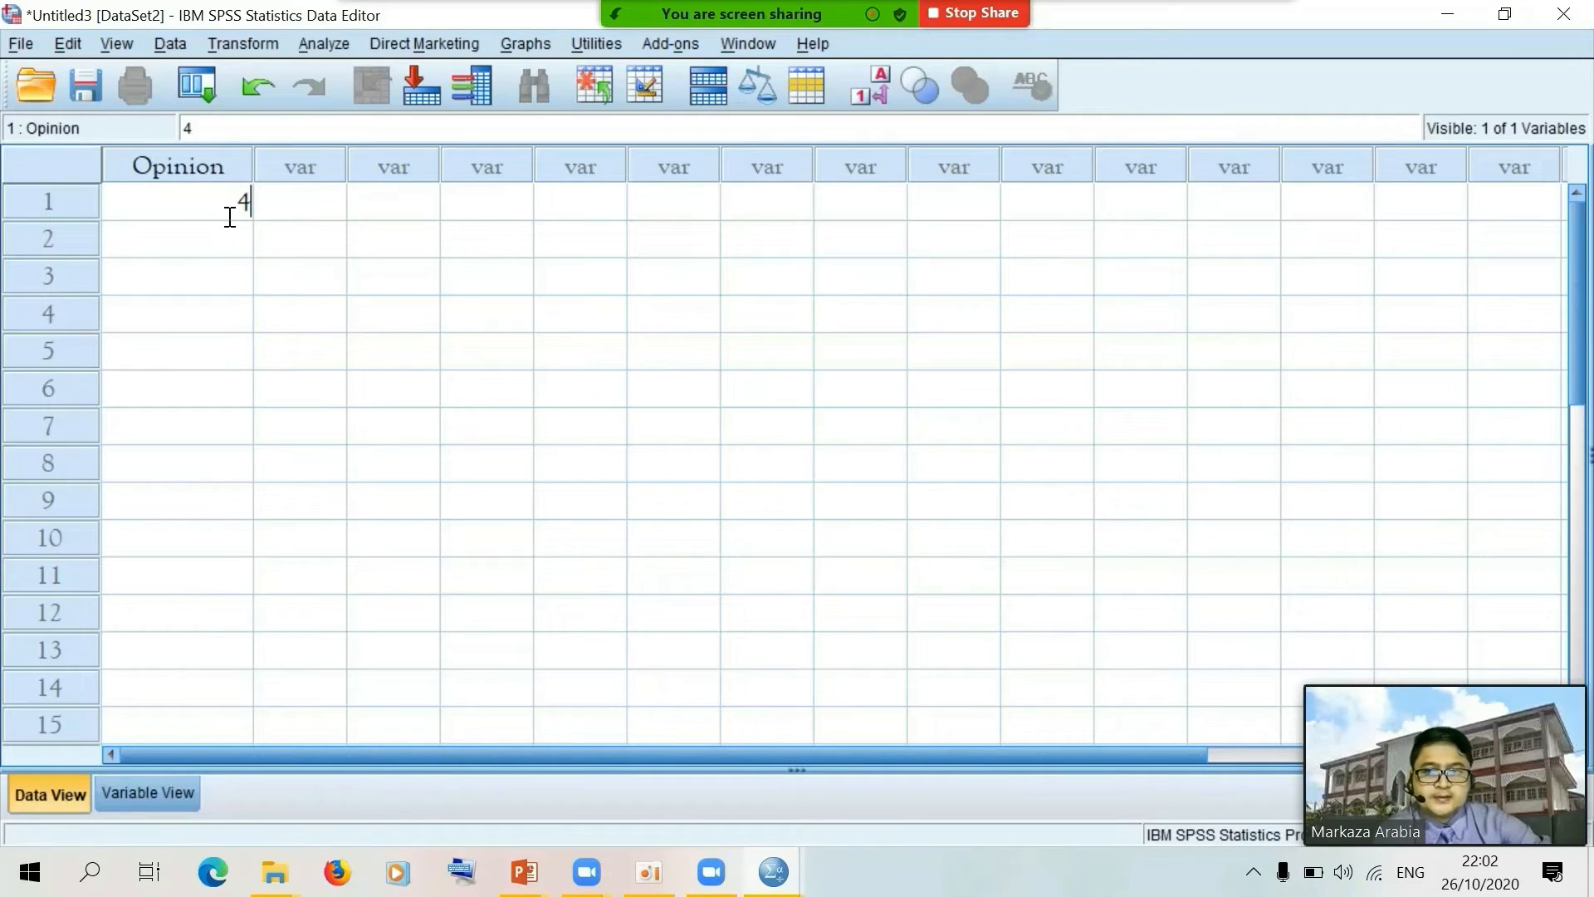
key("Return")
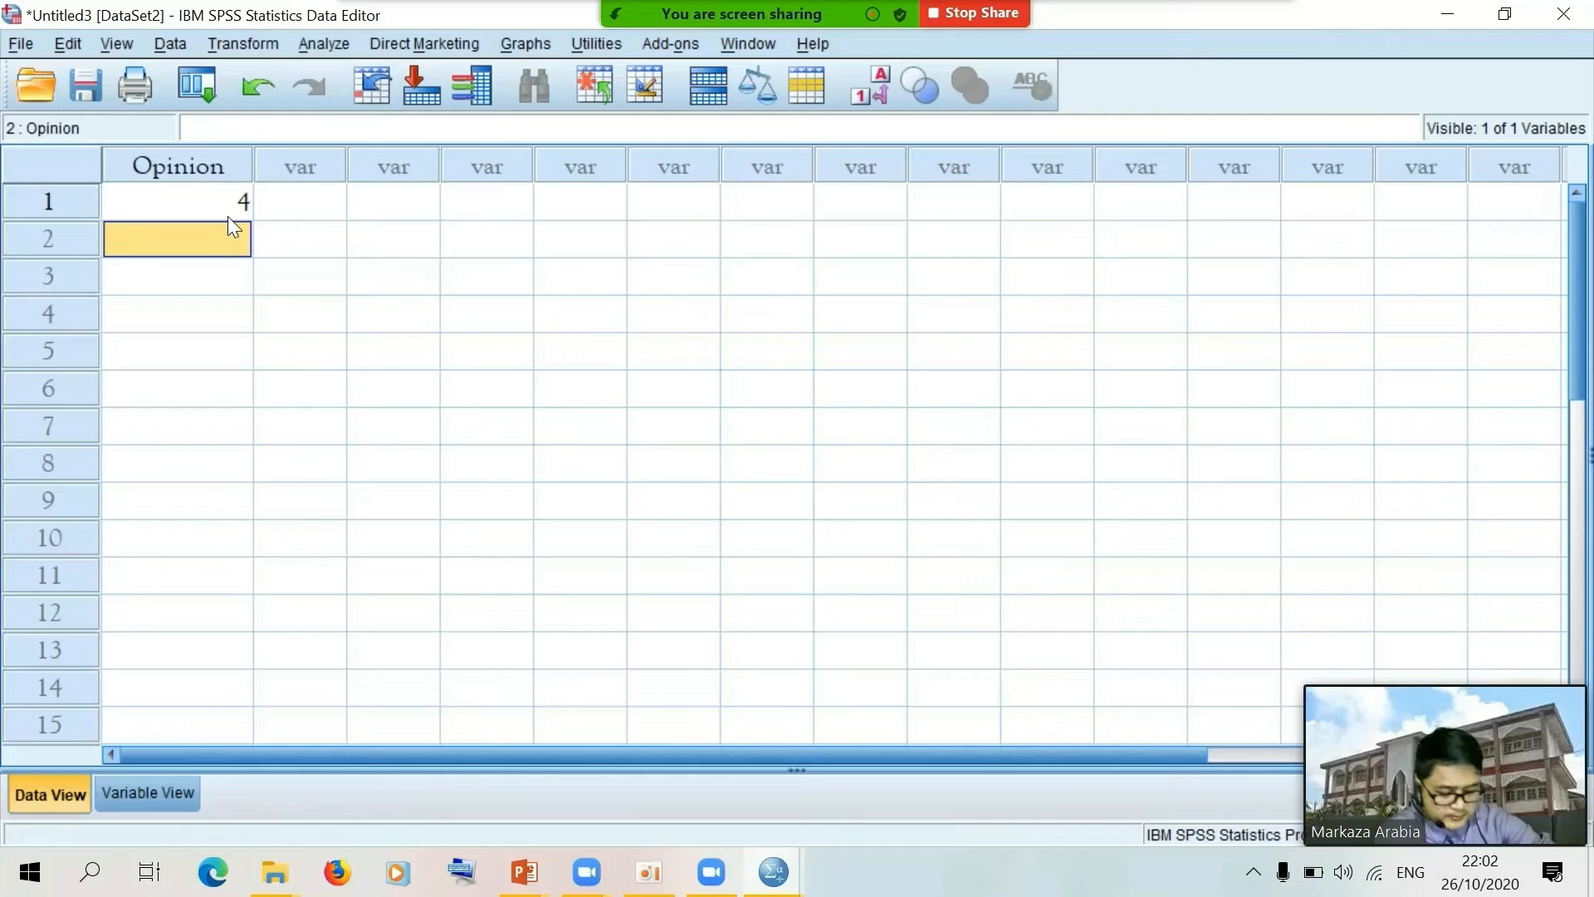
type("3")
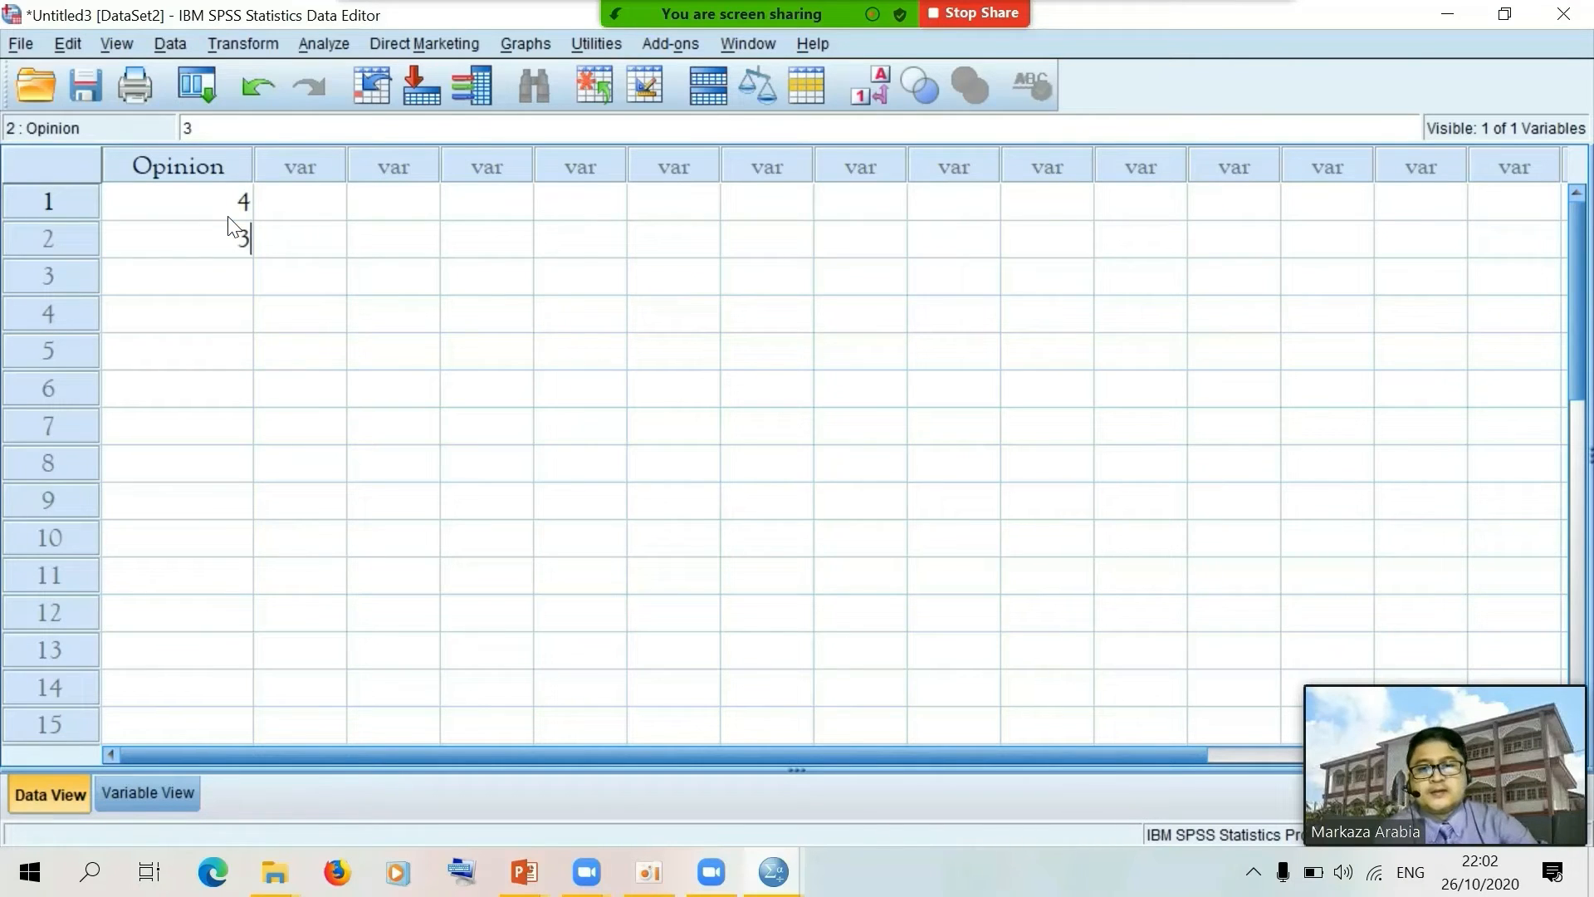
left_click(227, 214)
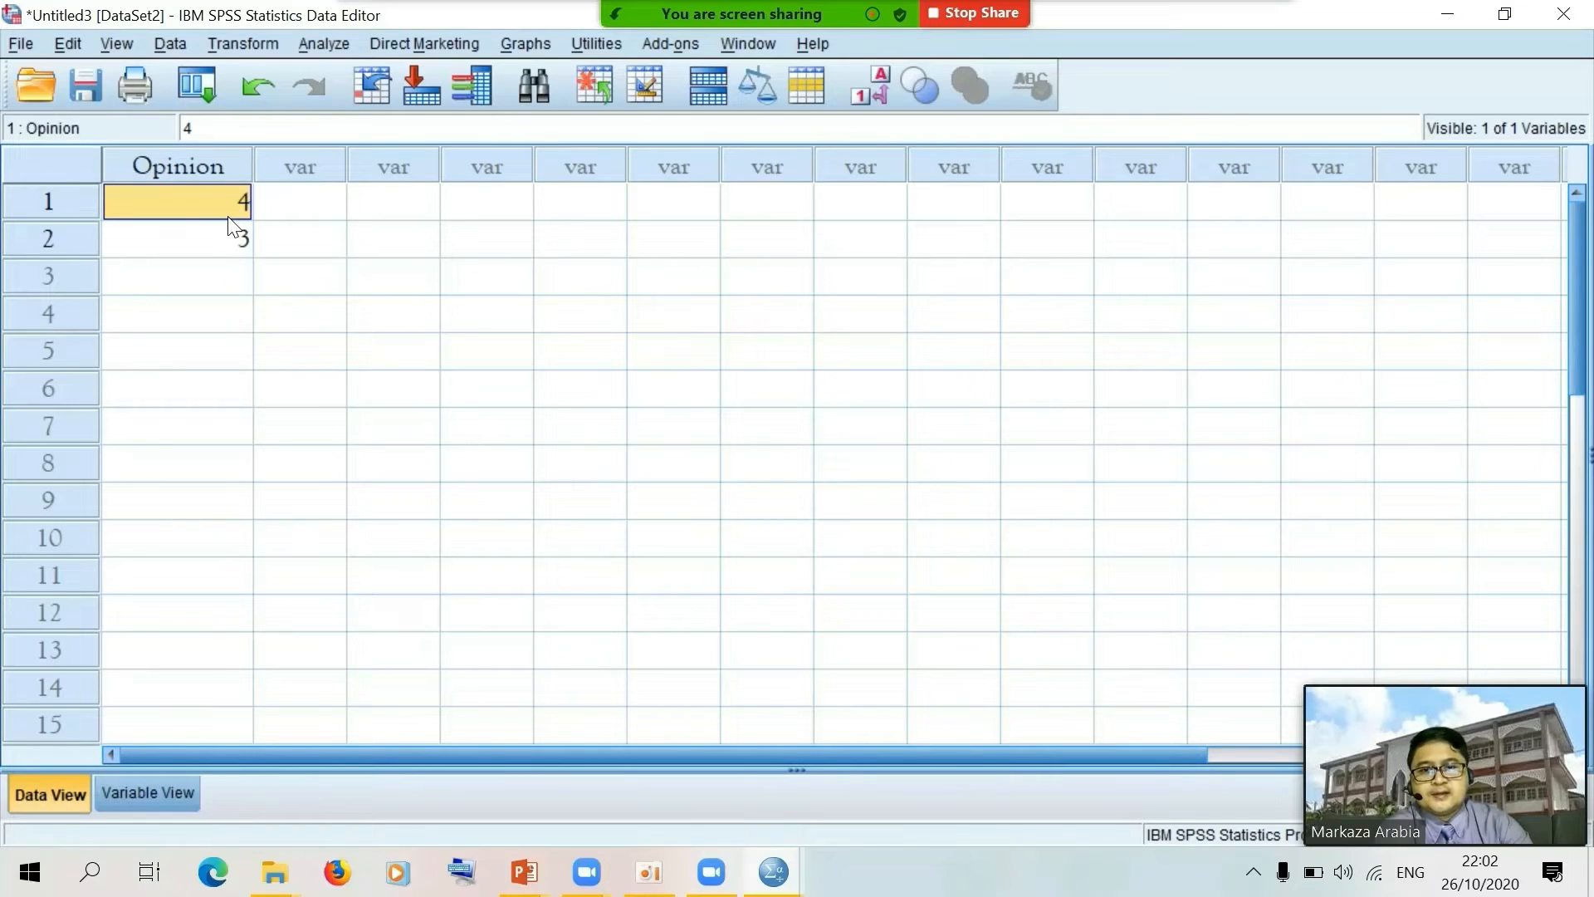
key("Down")
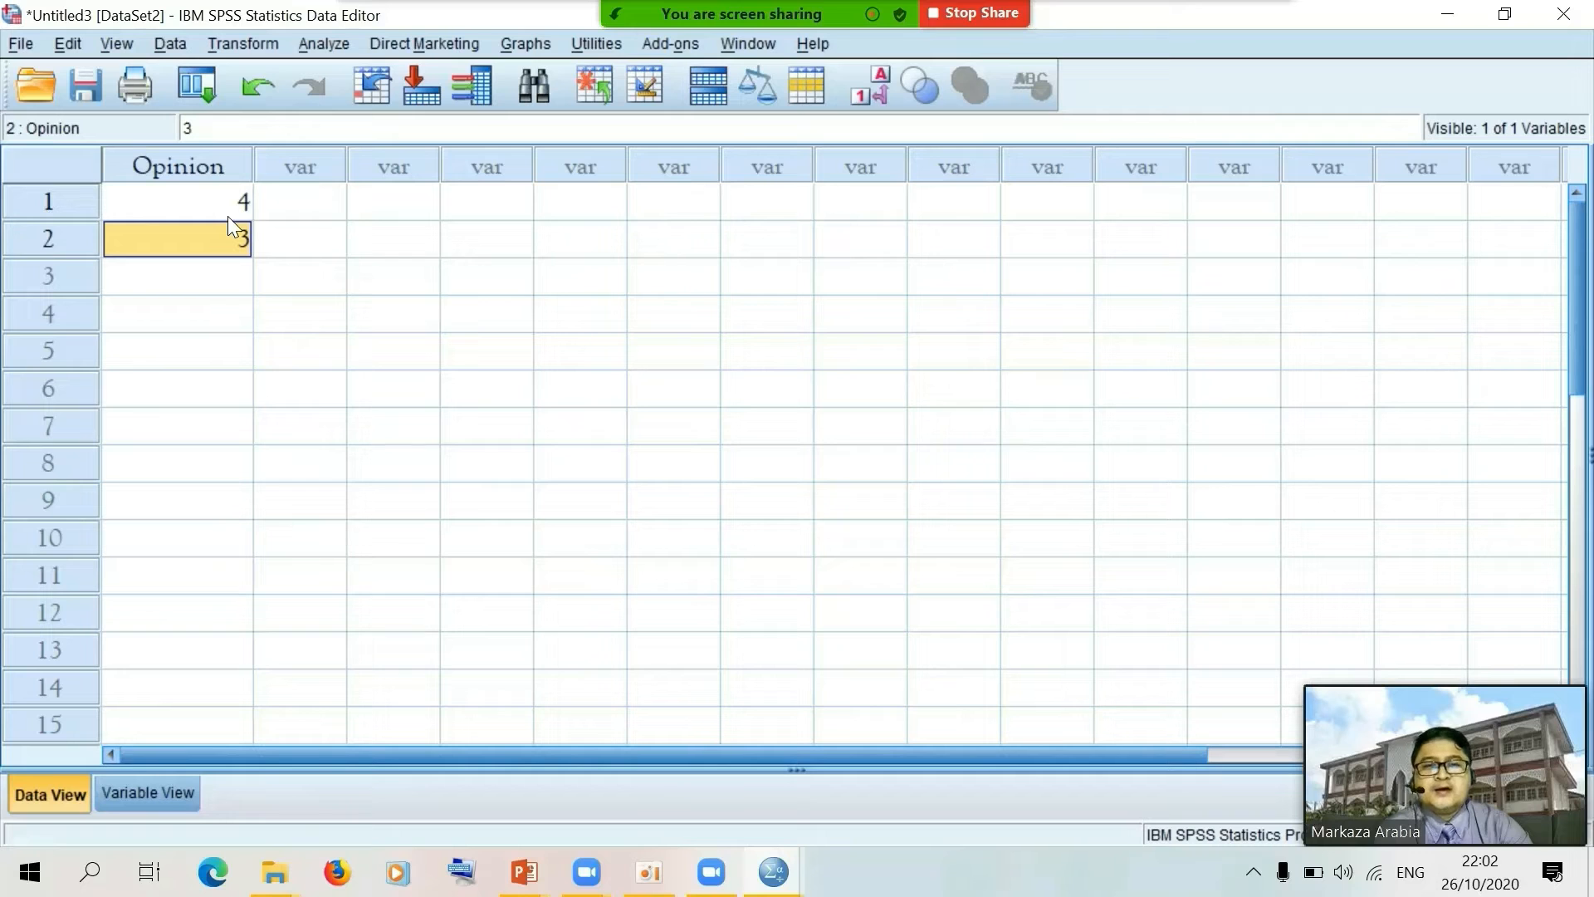
key("Down")
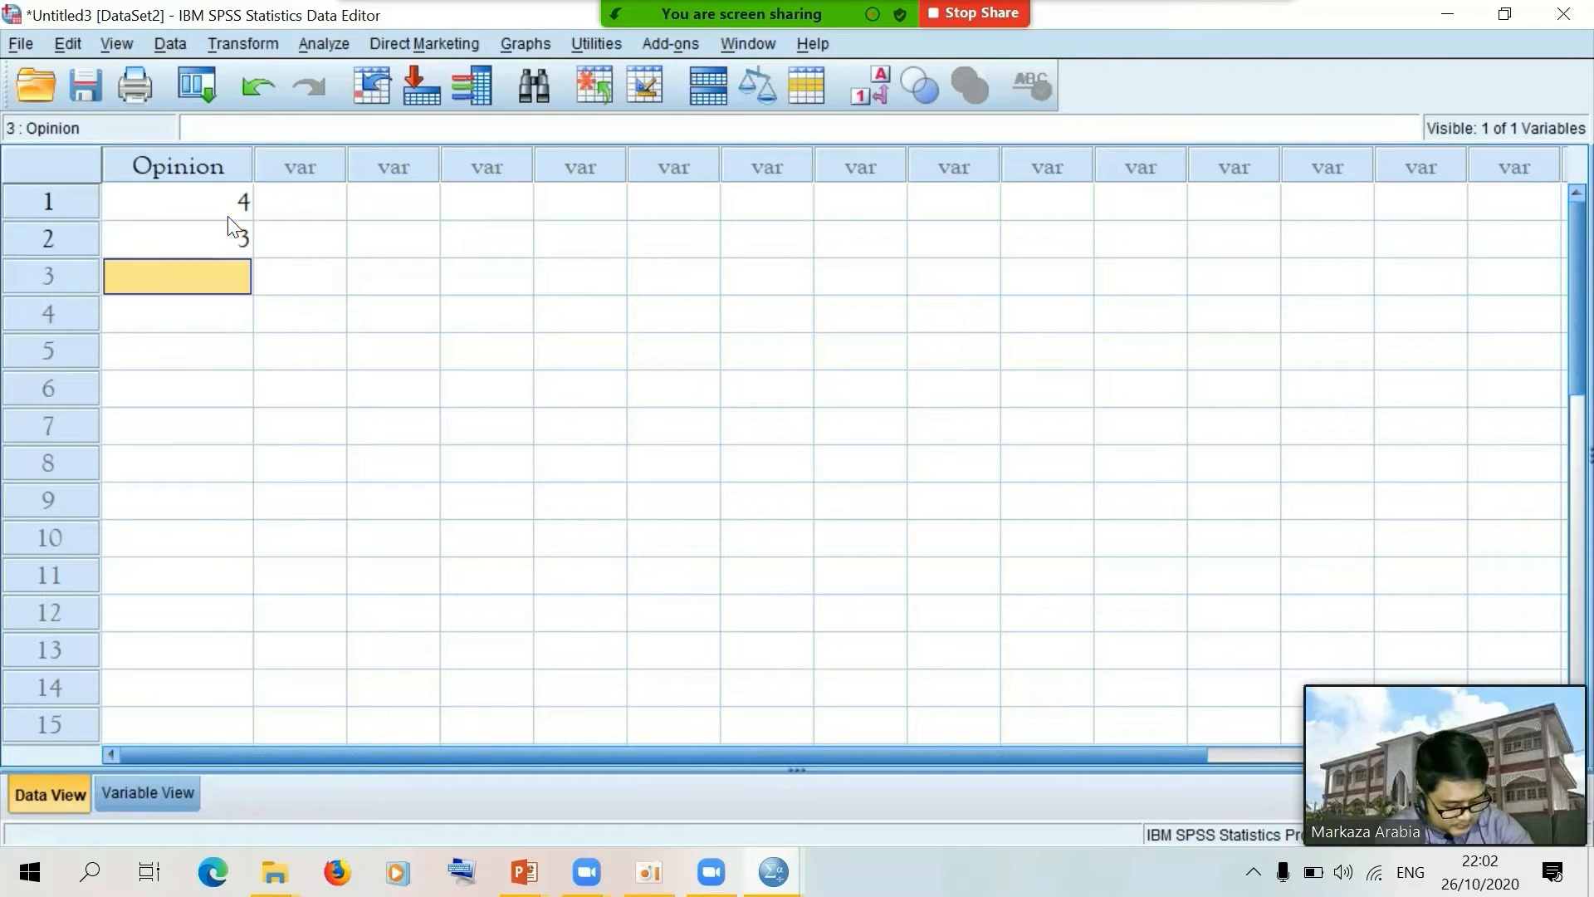
type("2")
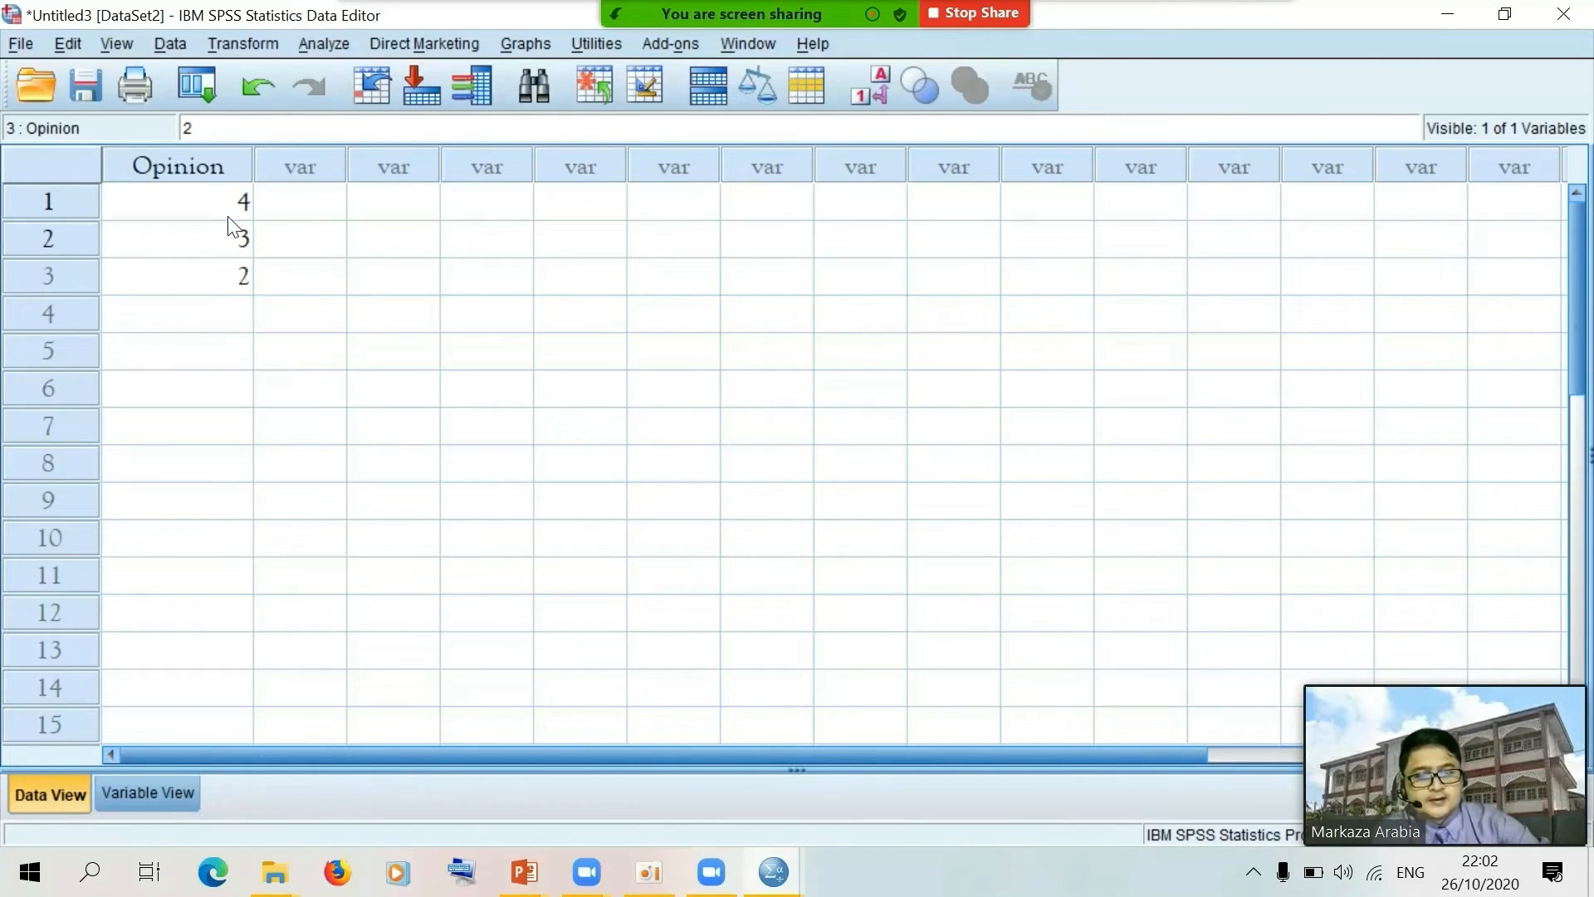
key("Down")
type("2")
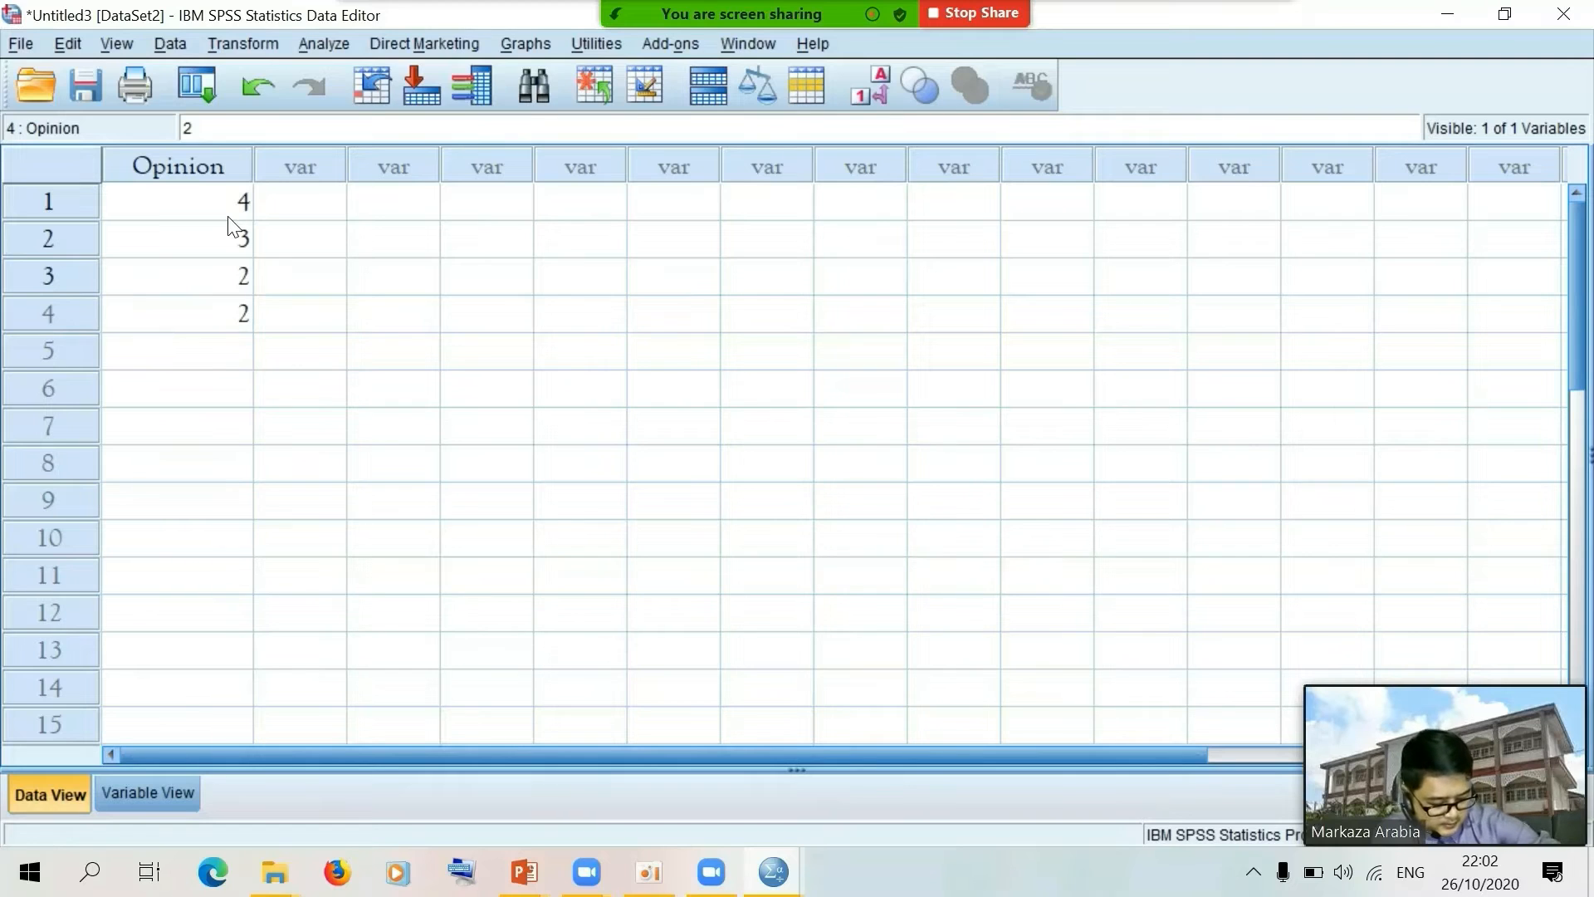
key("Down")
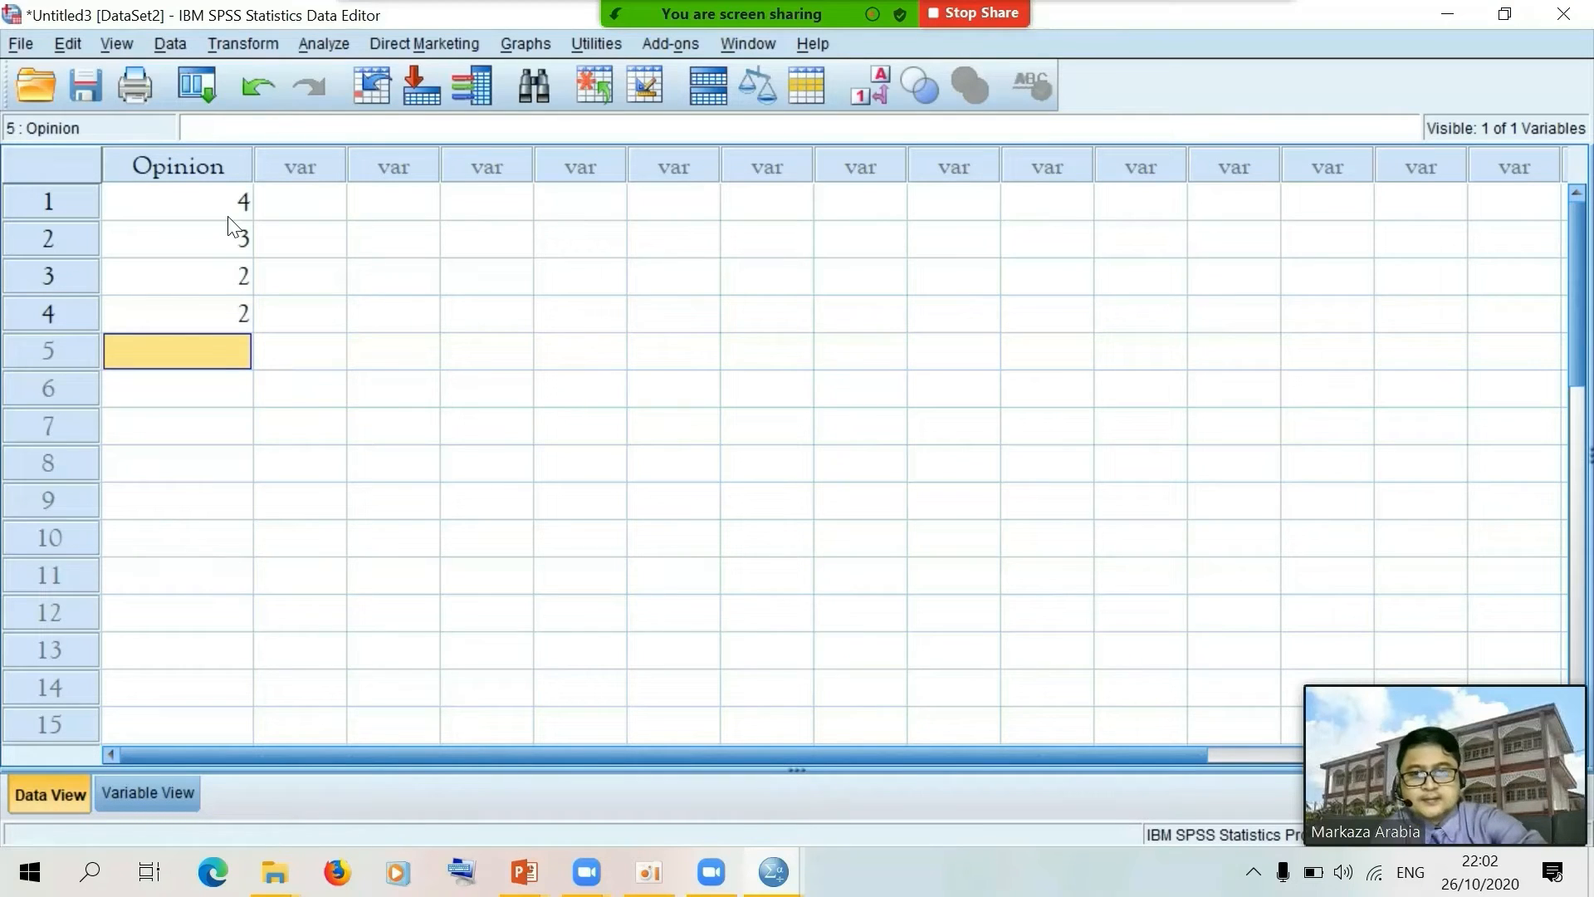
Enter the Opinion codes 5, 1, 3, 3, 2 and 2 for cases 5 to 10
type("5")
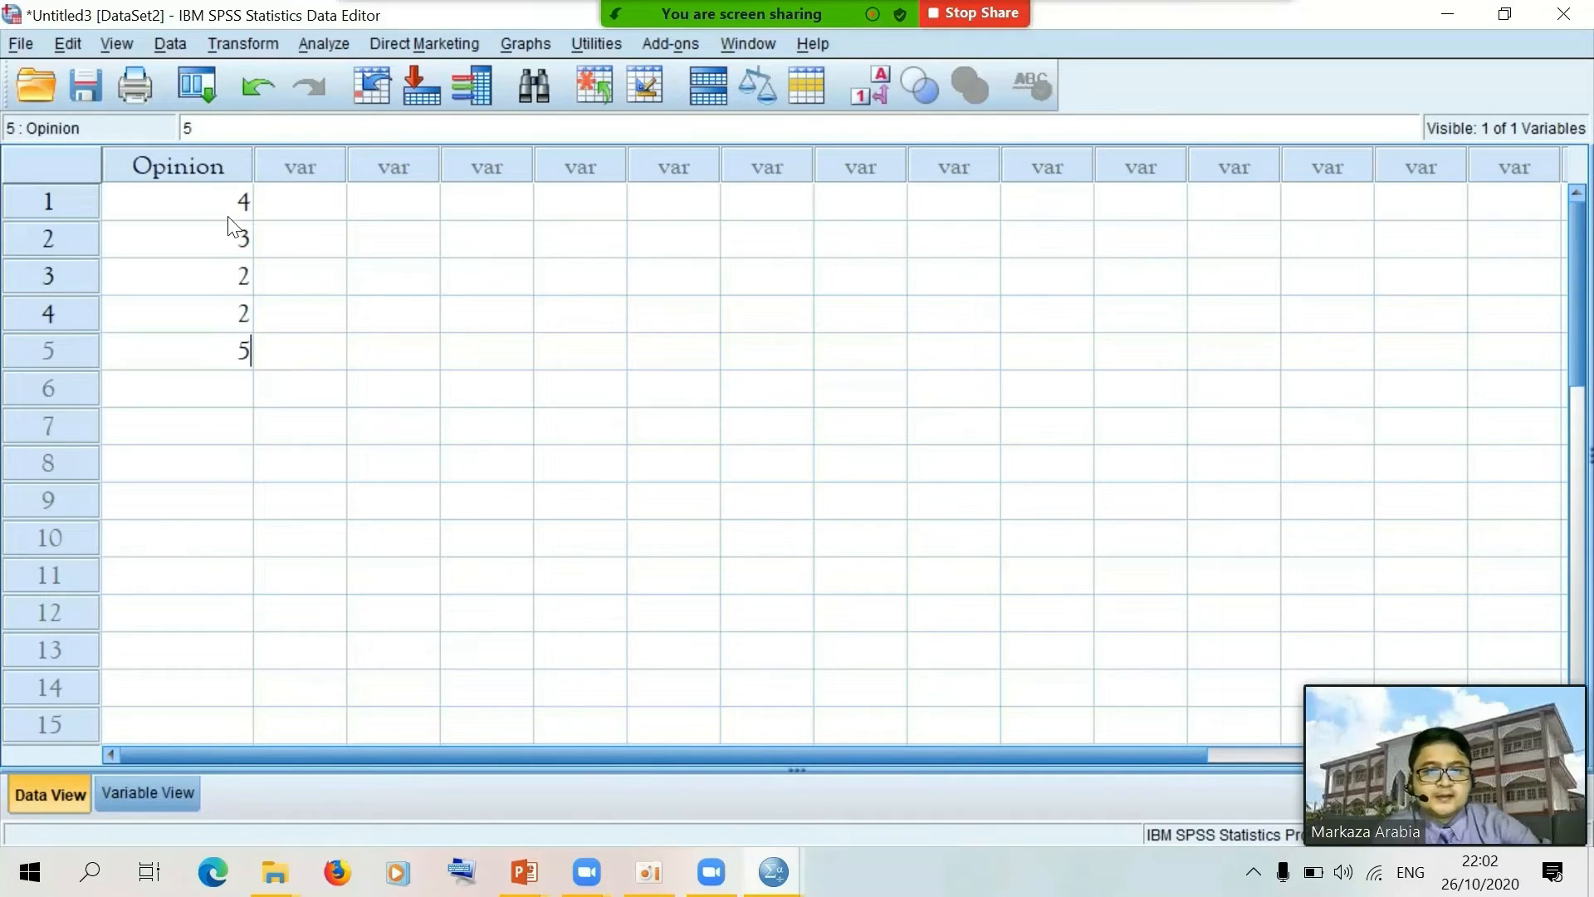
key("Down")
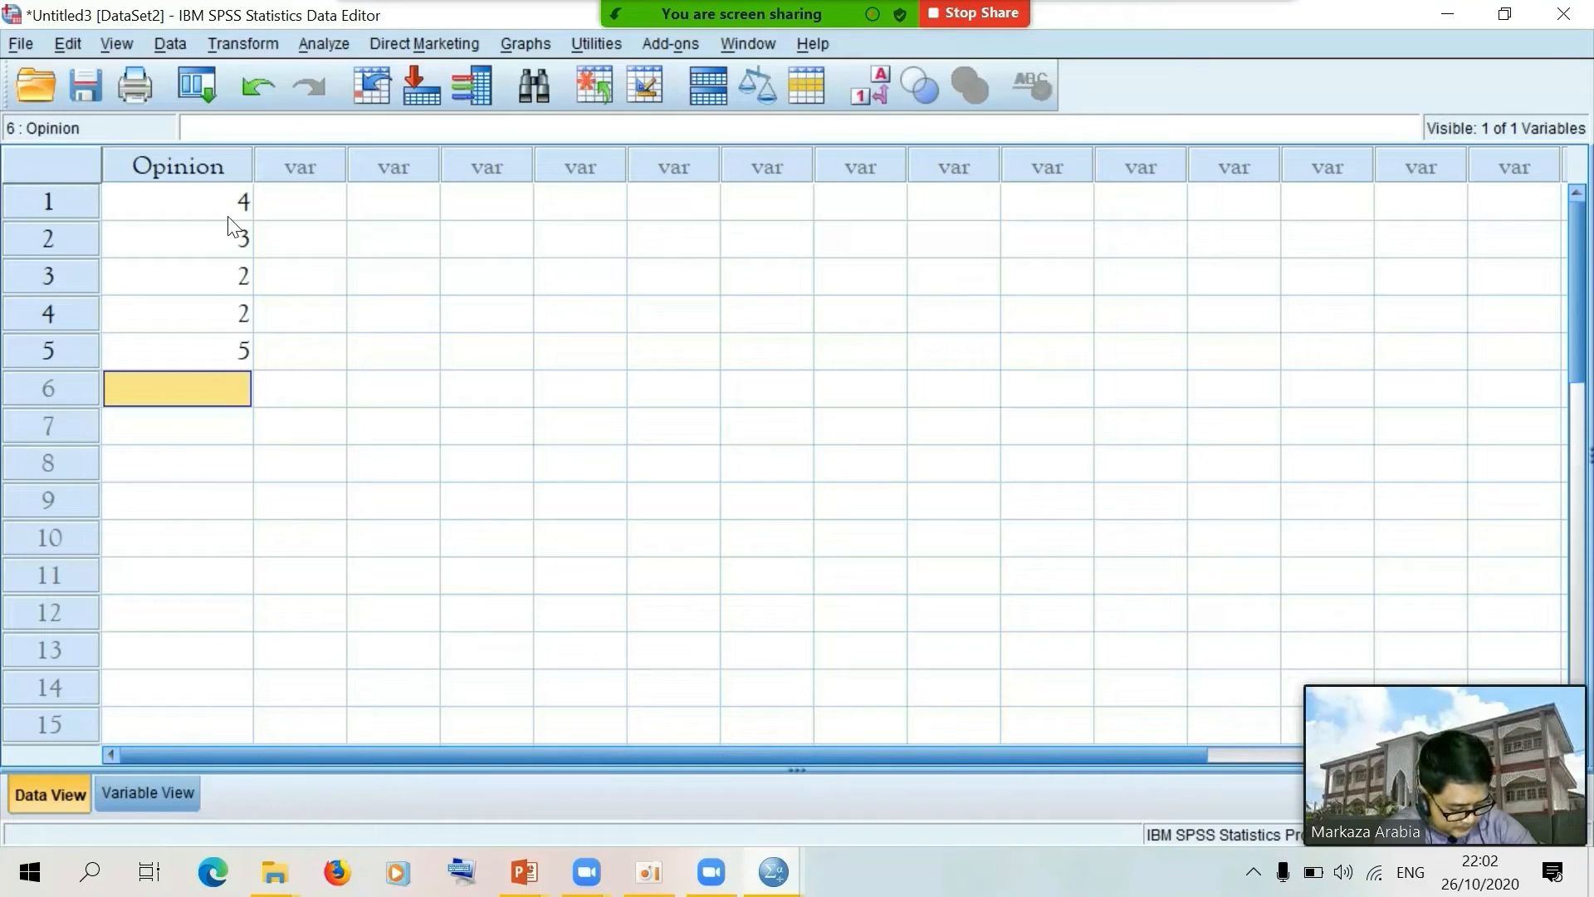
type("1")
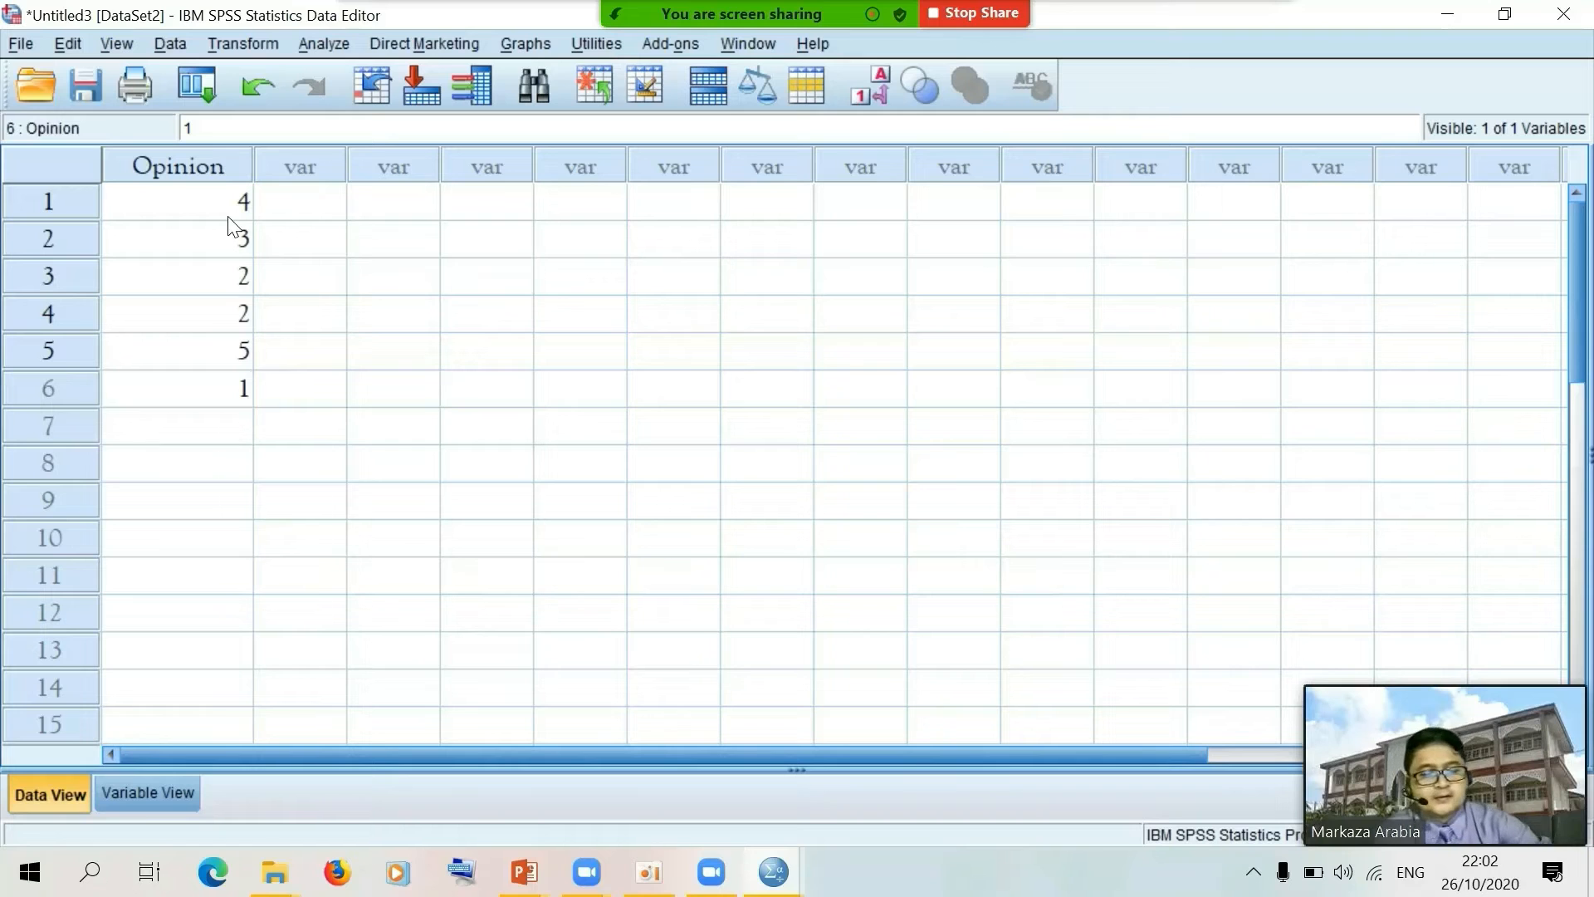
key("Down")
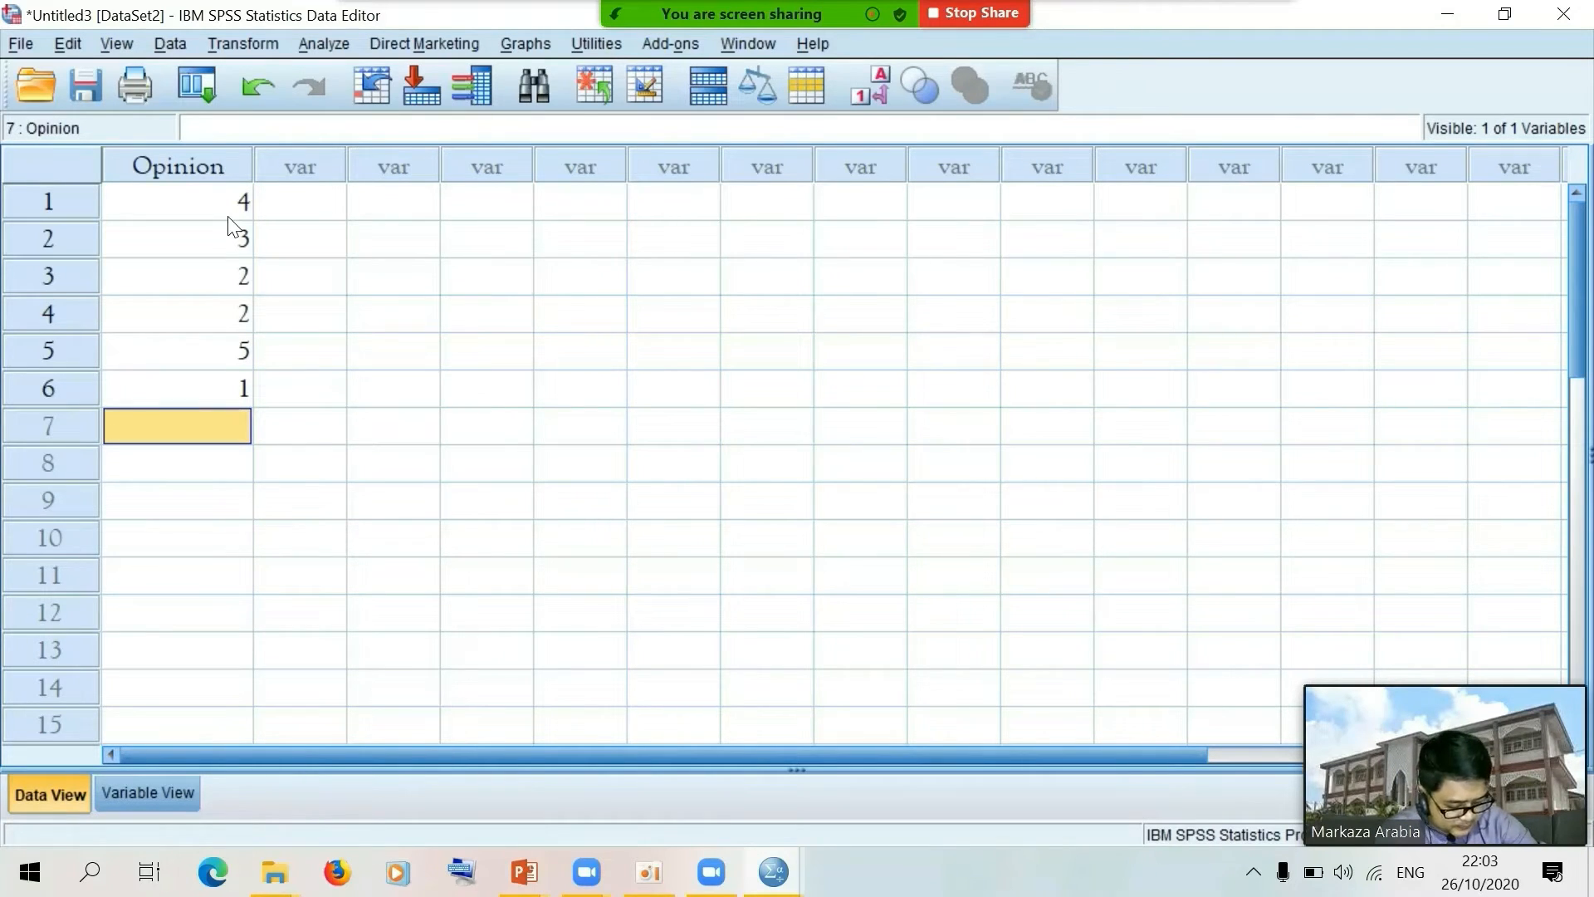
type("3")
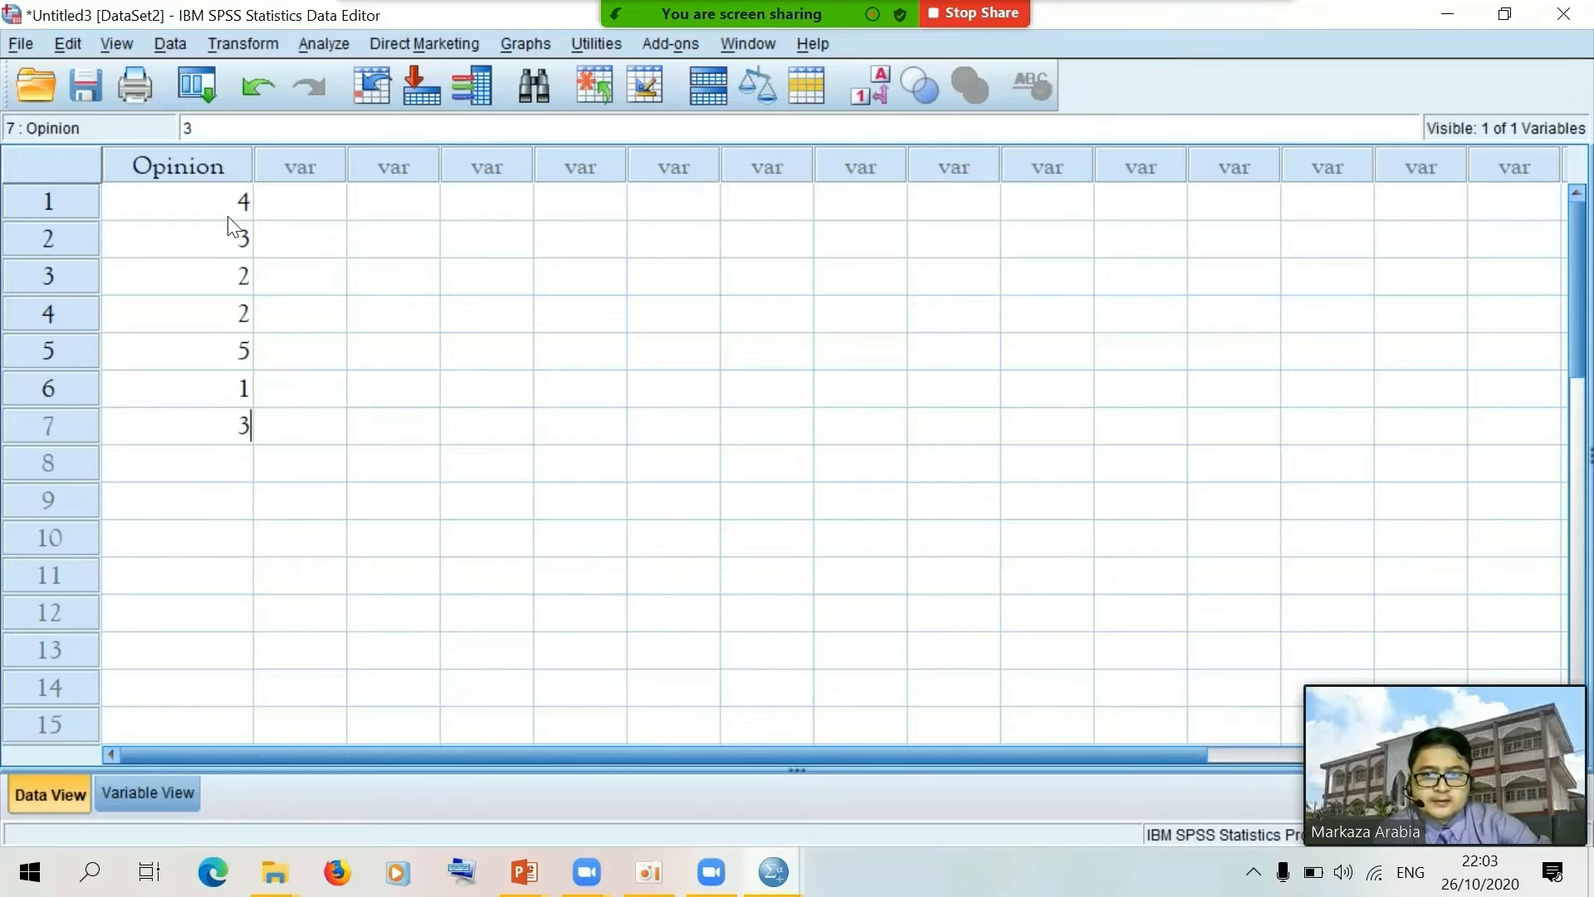
key("Down")
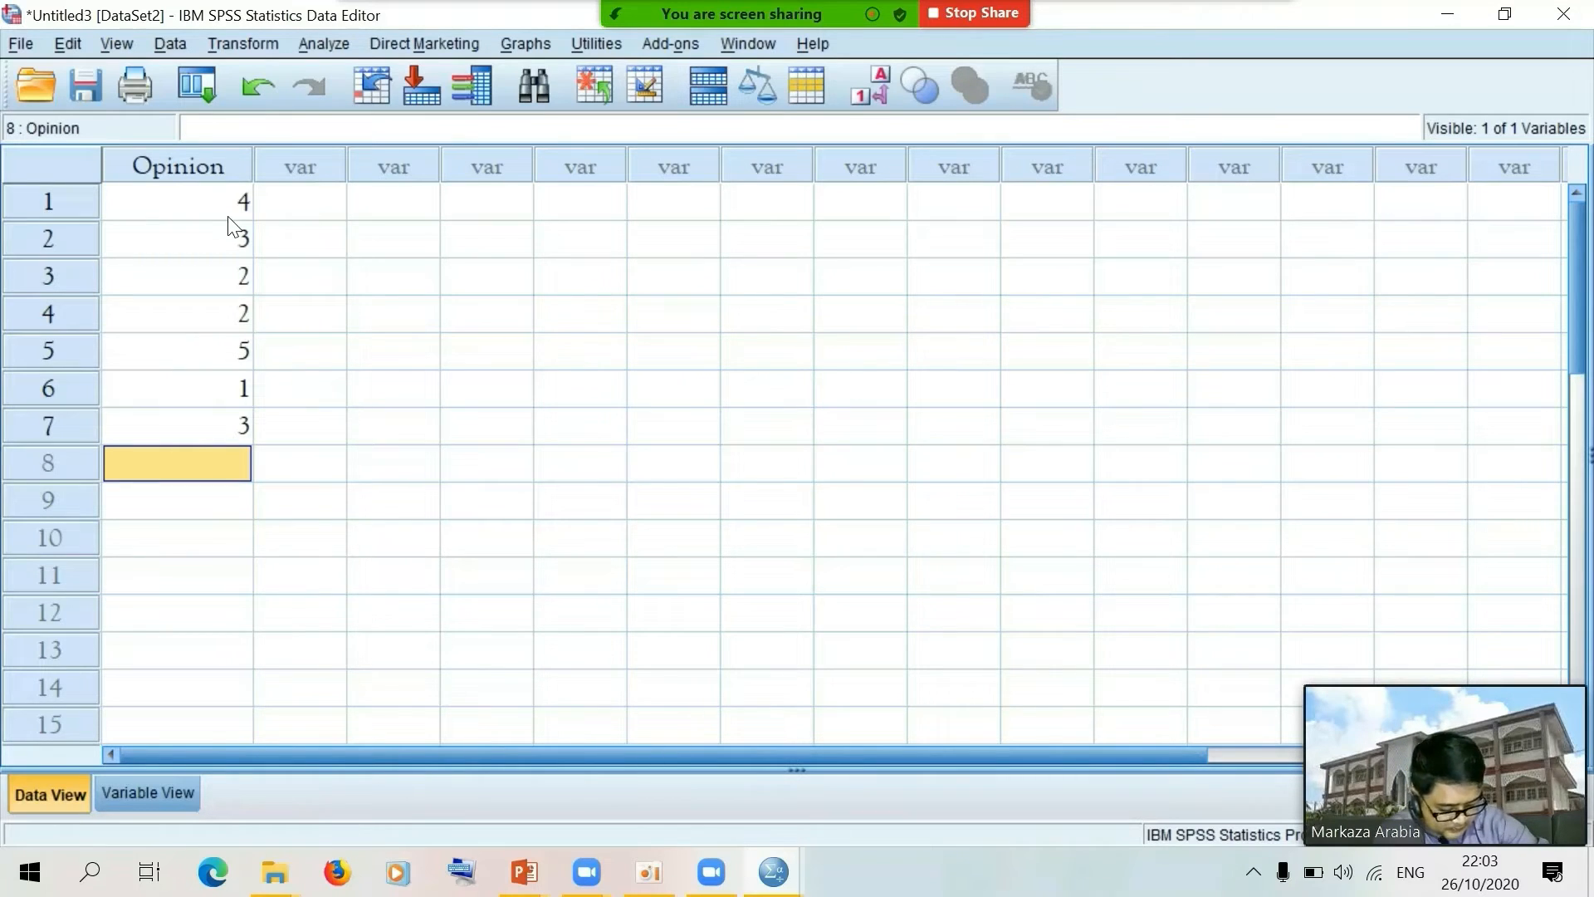
type("3")
key("Down")
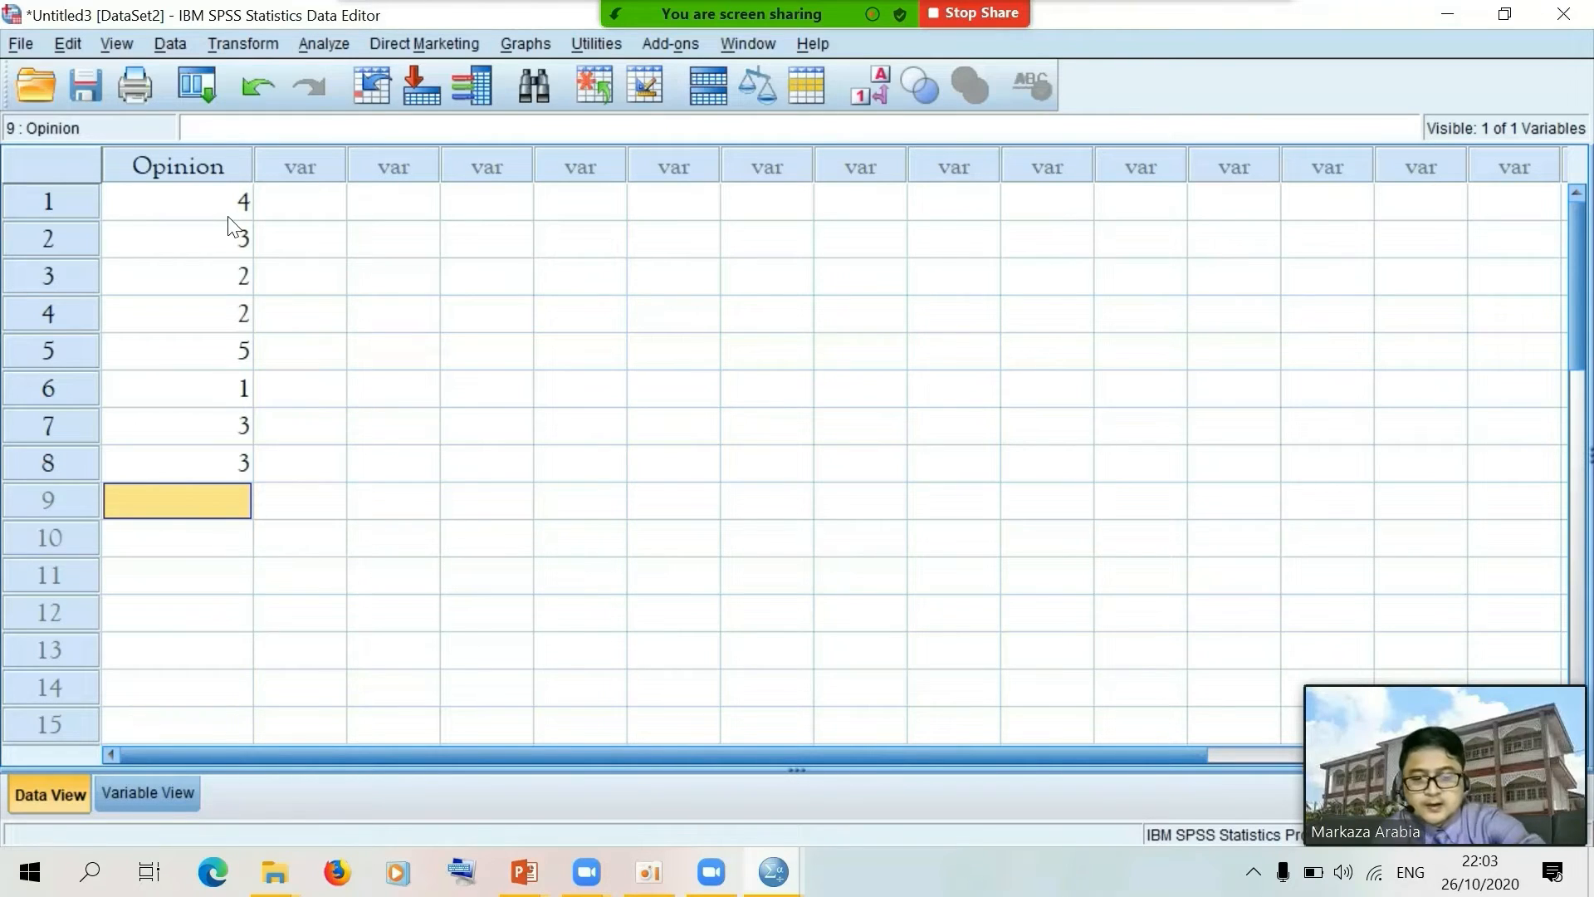
type("2")
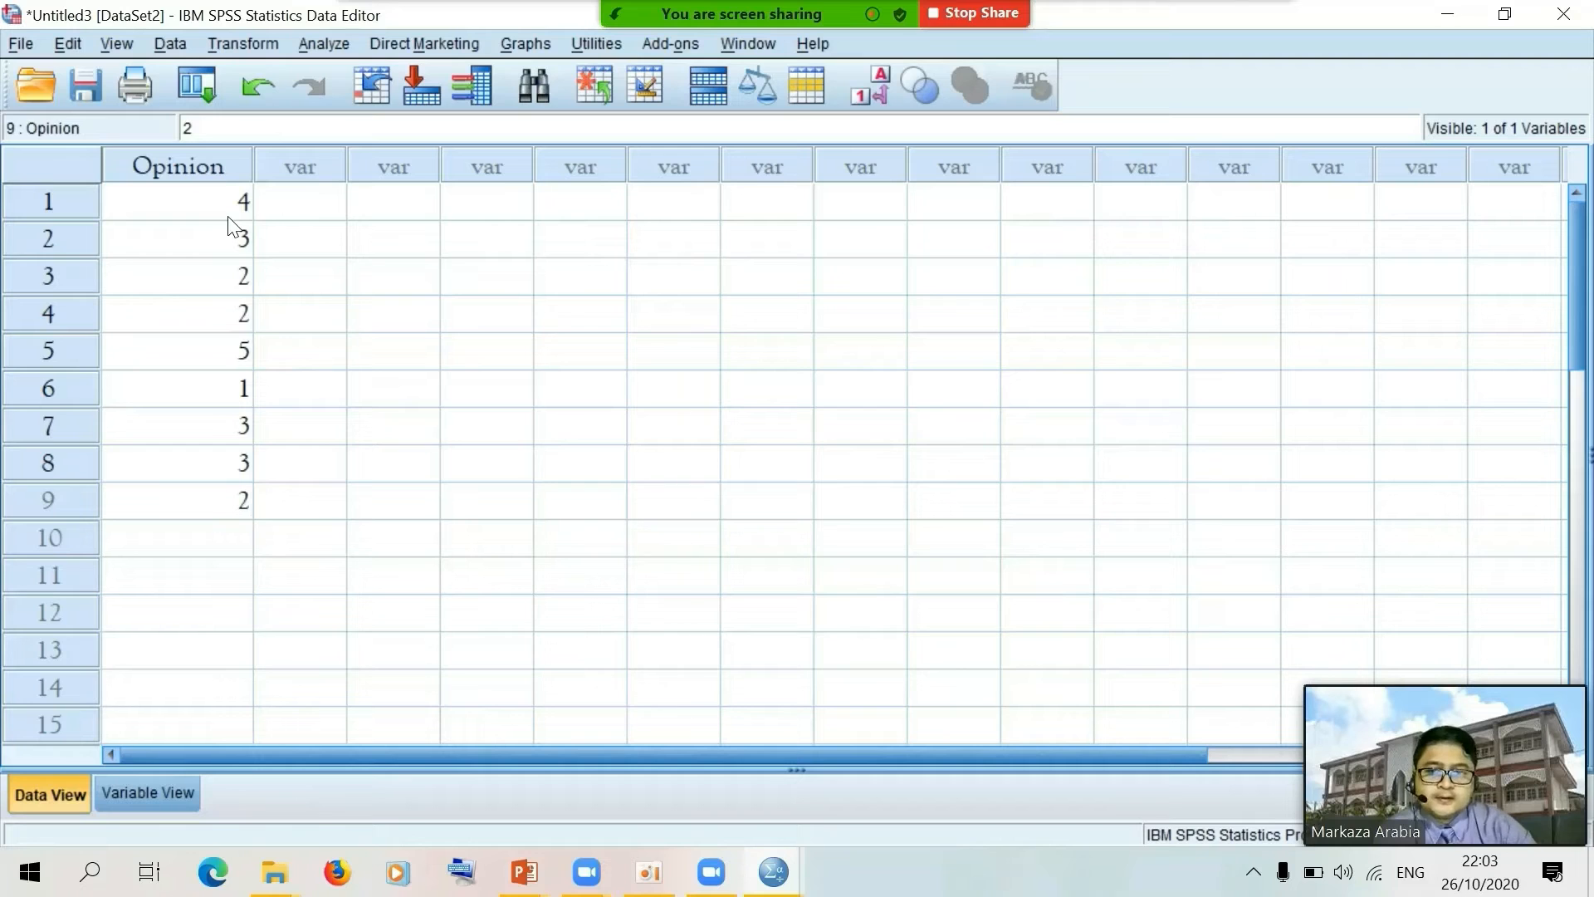
key("Down")
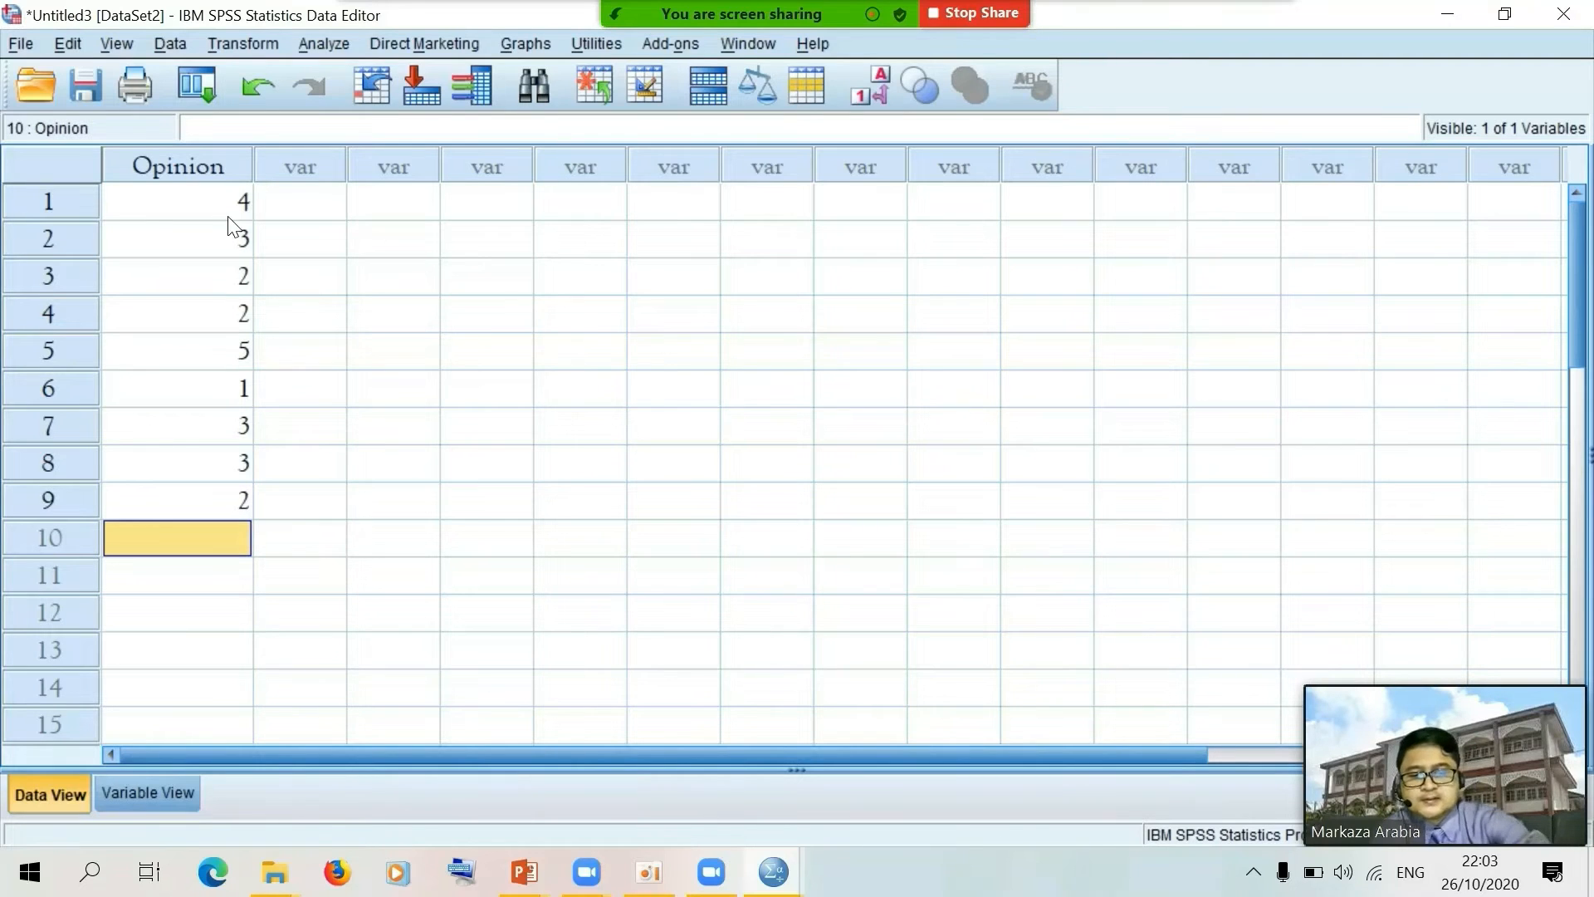
type("2")
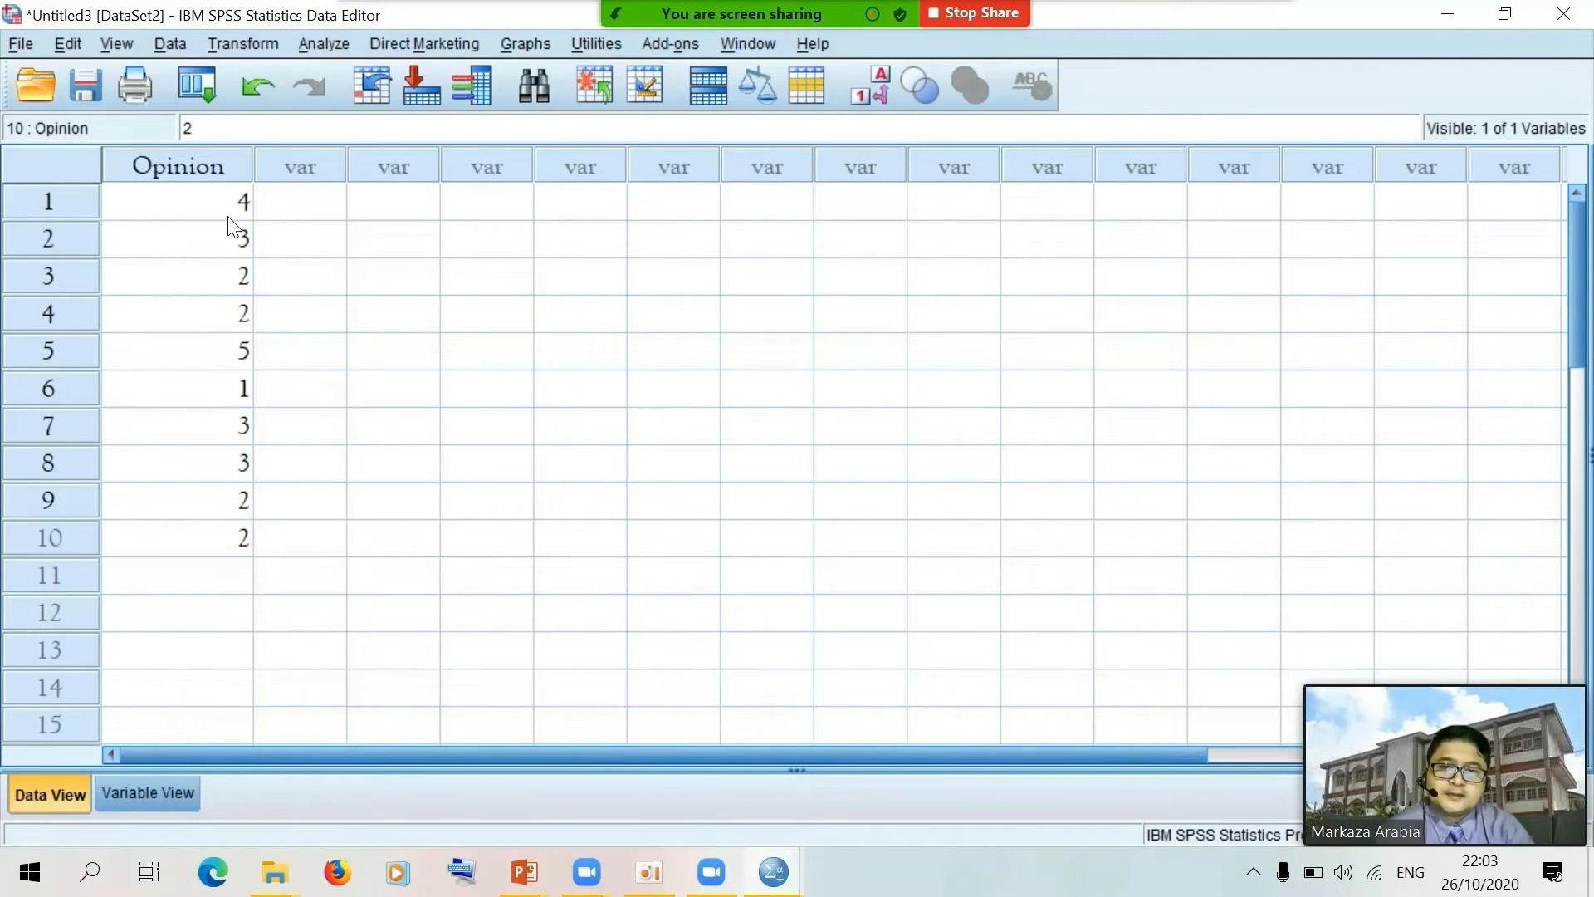
key("Tab")
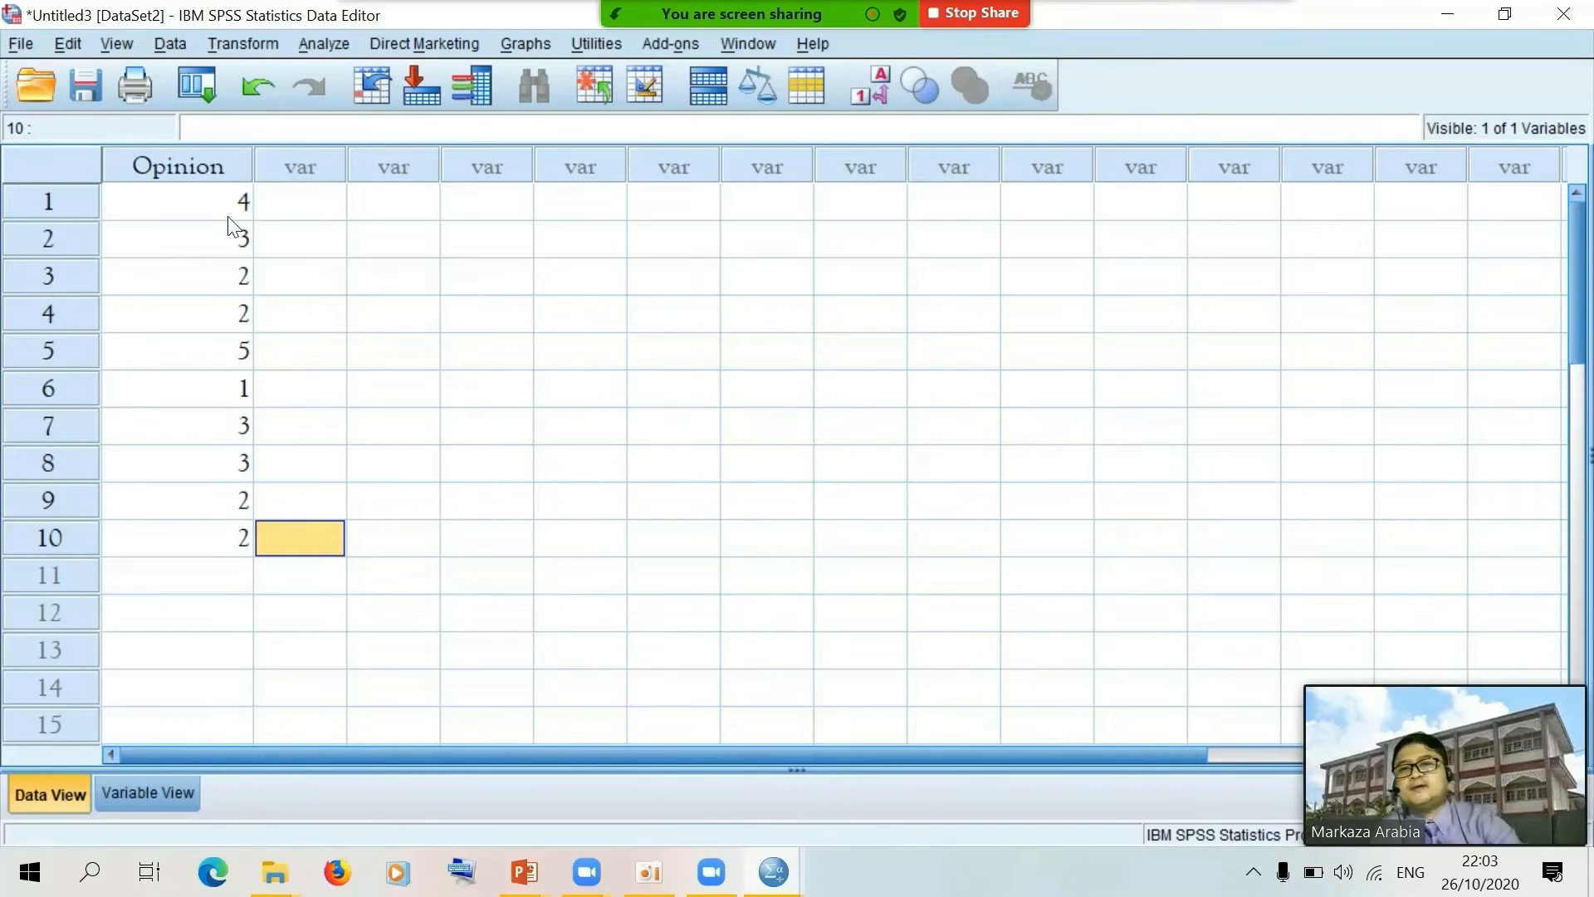
Return from the data sheet to the variable definitions of the numeric dataset
left_click(455, 576)
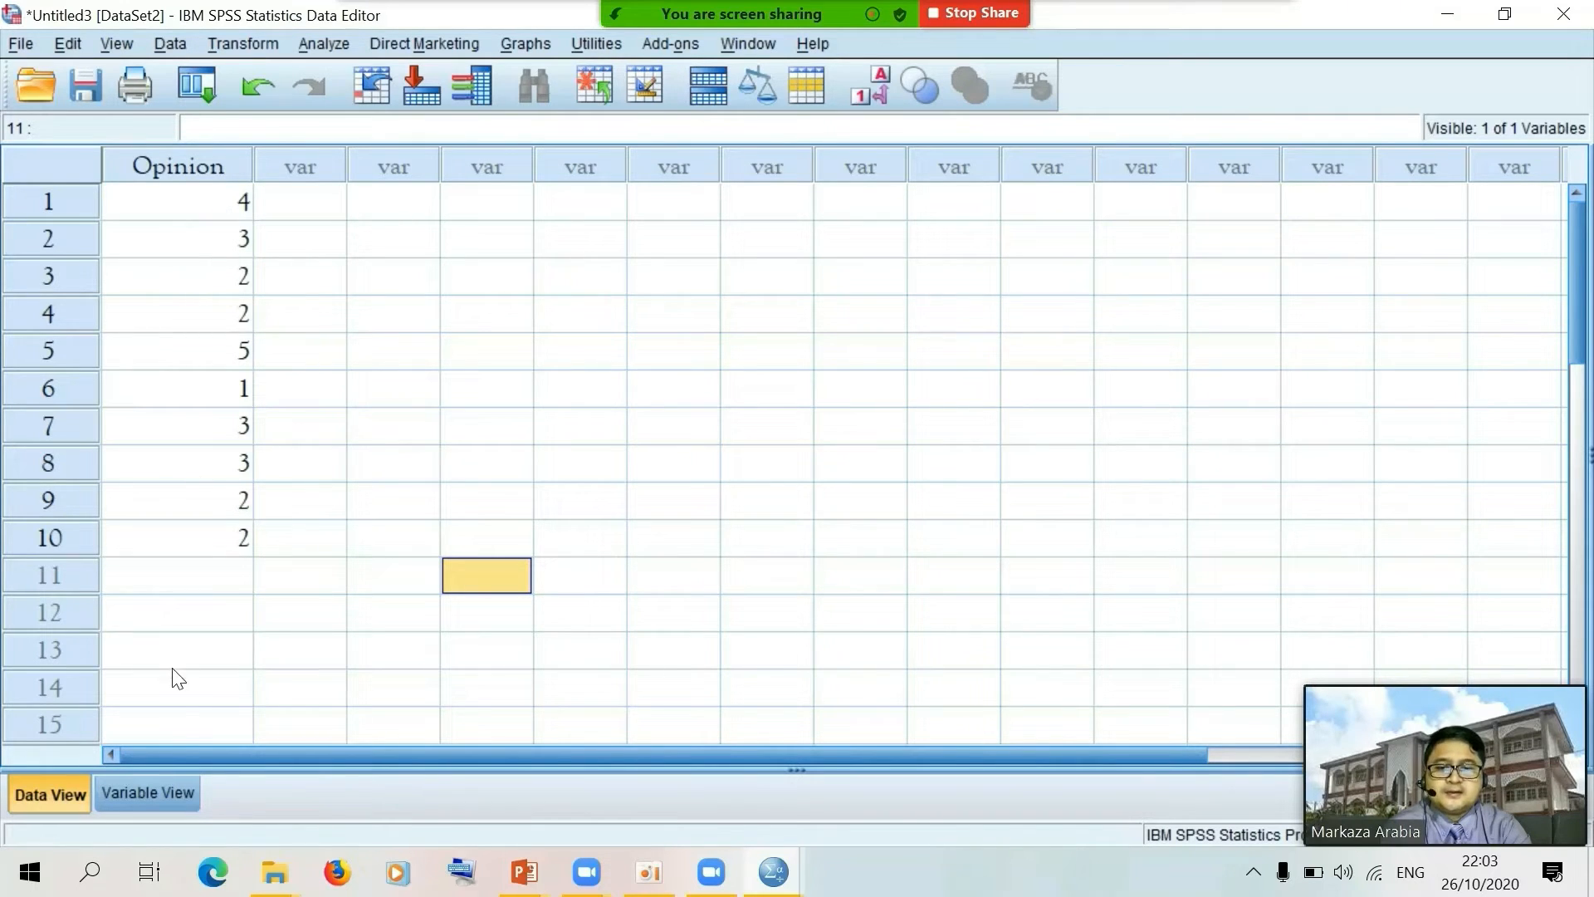
left_click(446, 291)
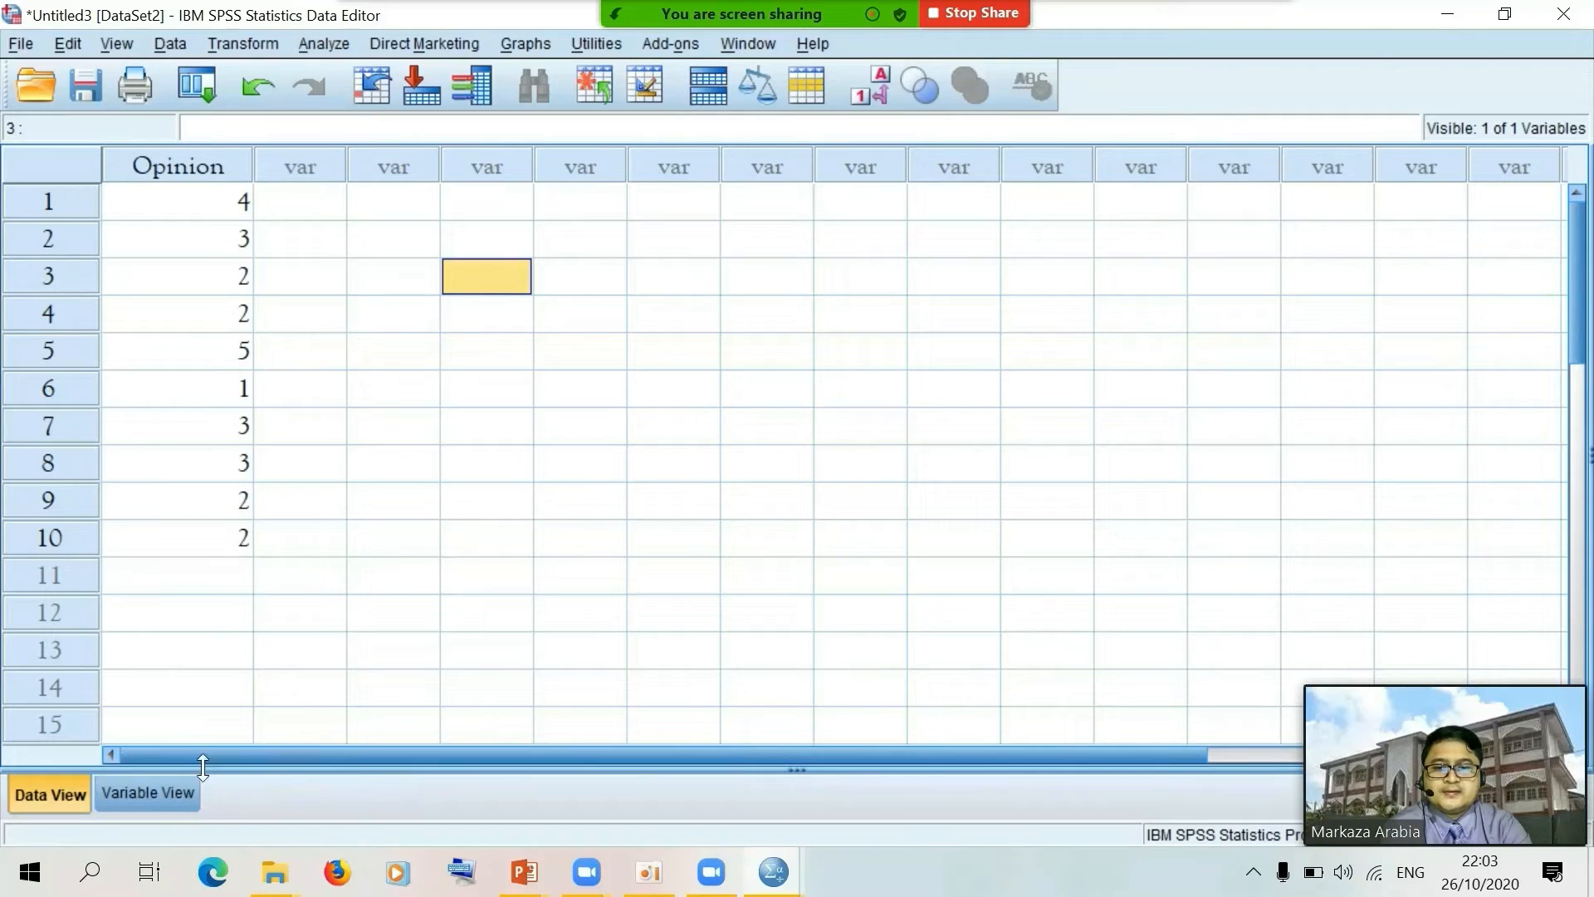
left_click(148, 793)
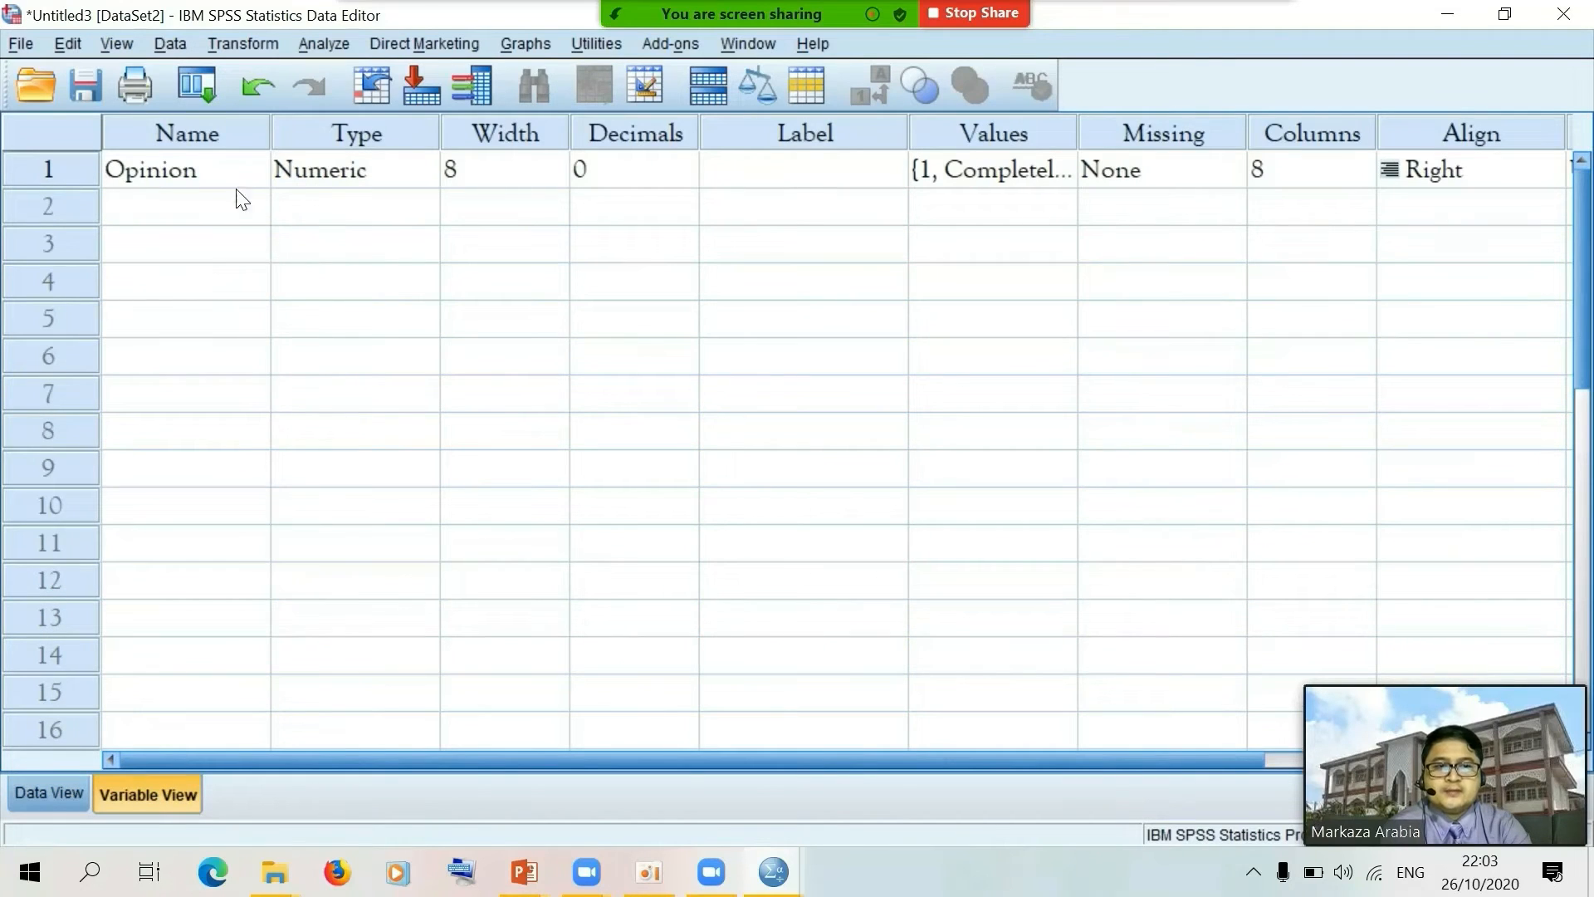
Add a second variable named Gender below Opinion in the variable definitions
left_click(185, 224)
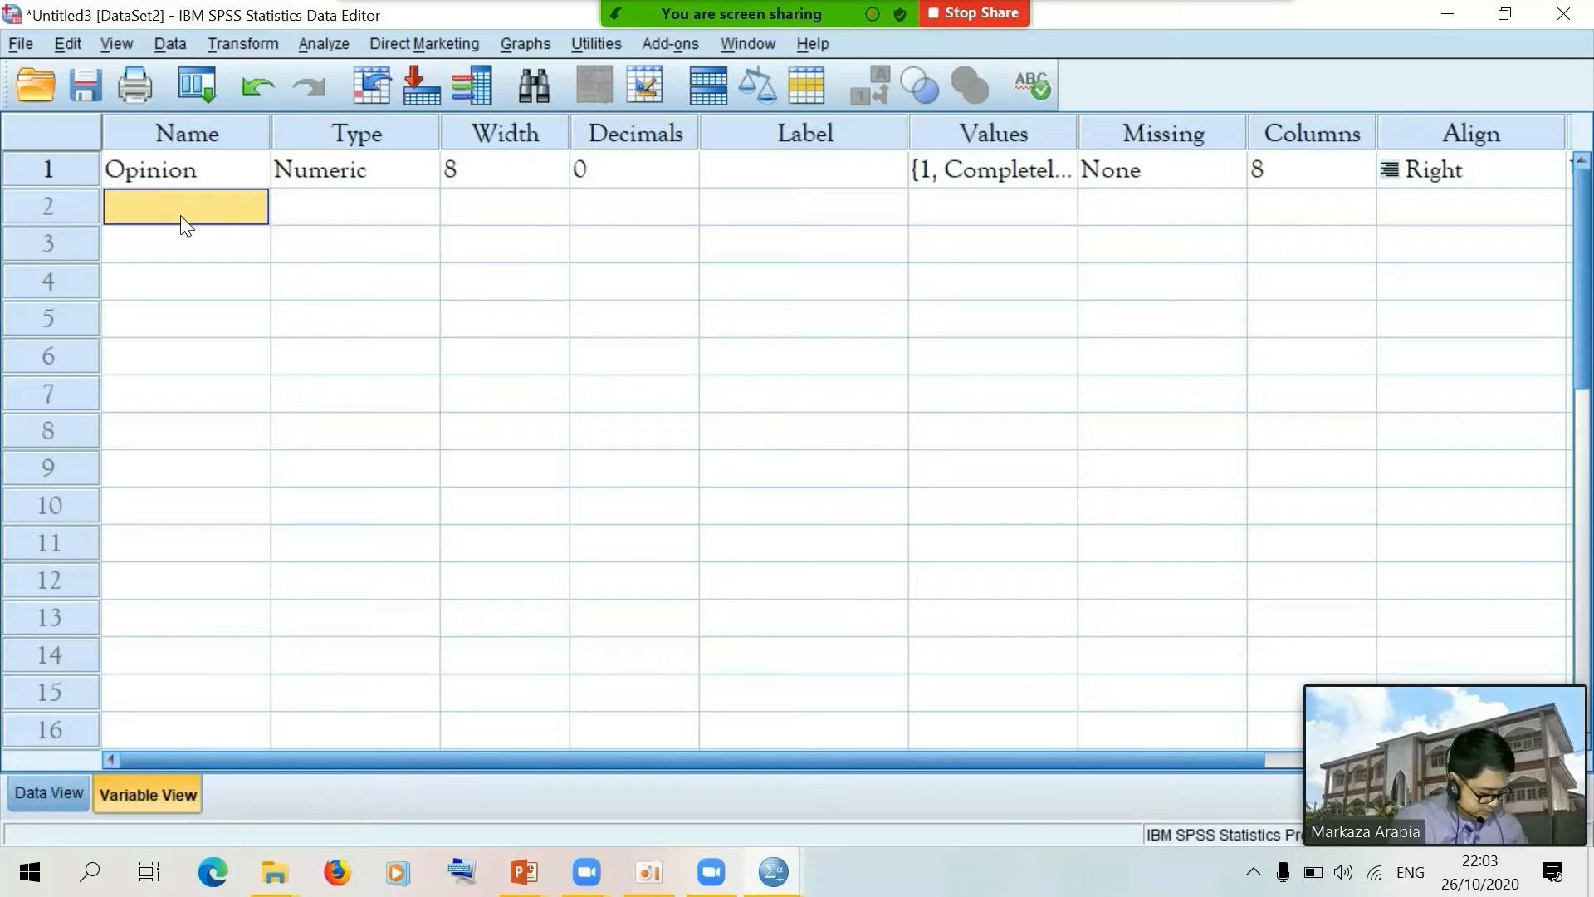
type("Gen")
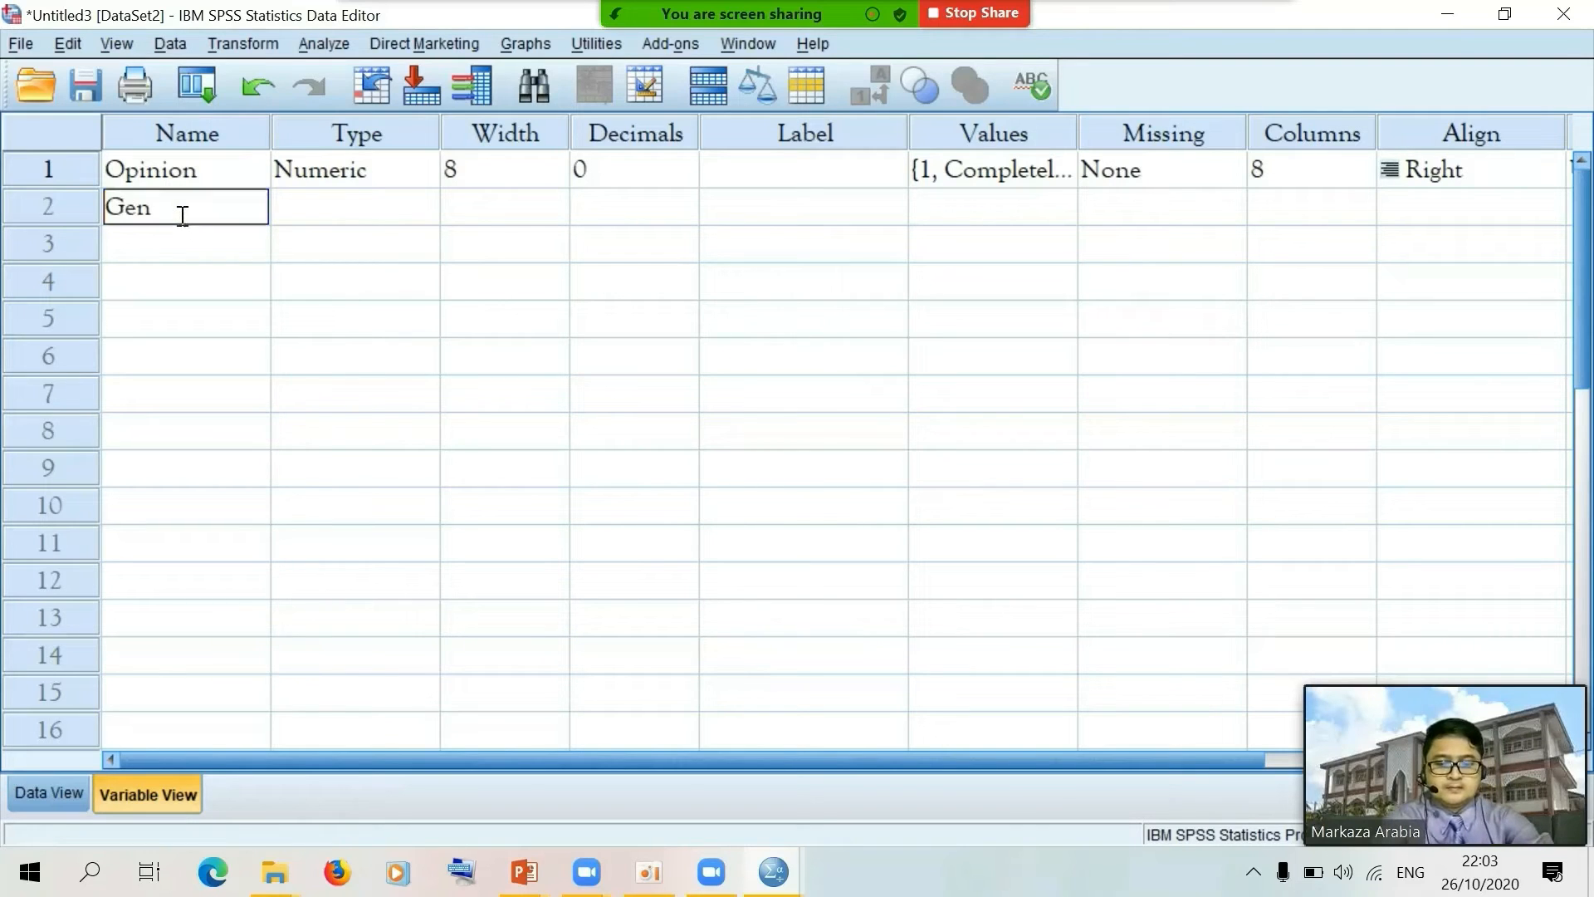
type("der")
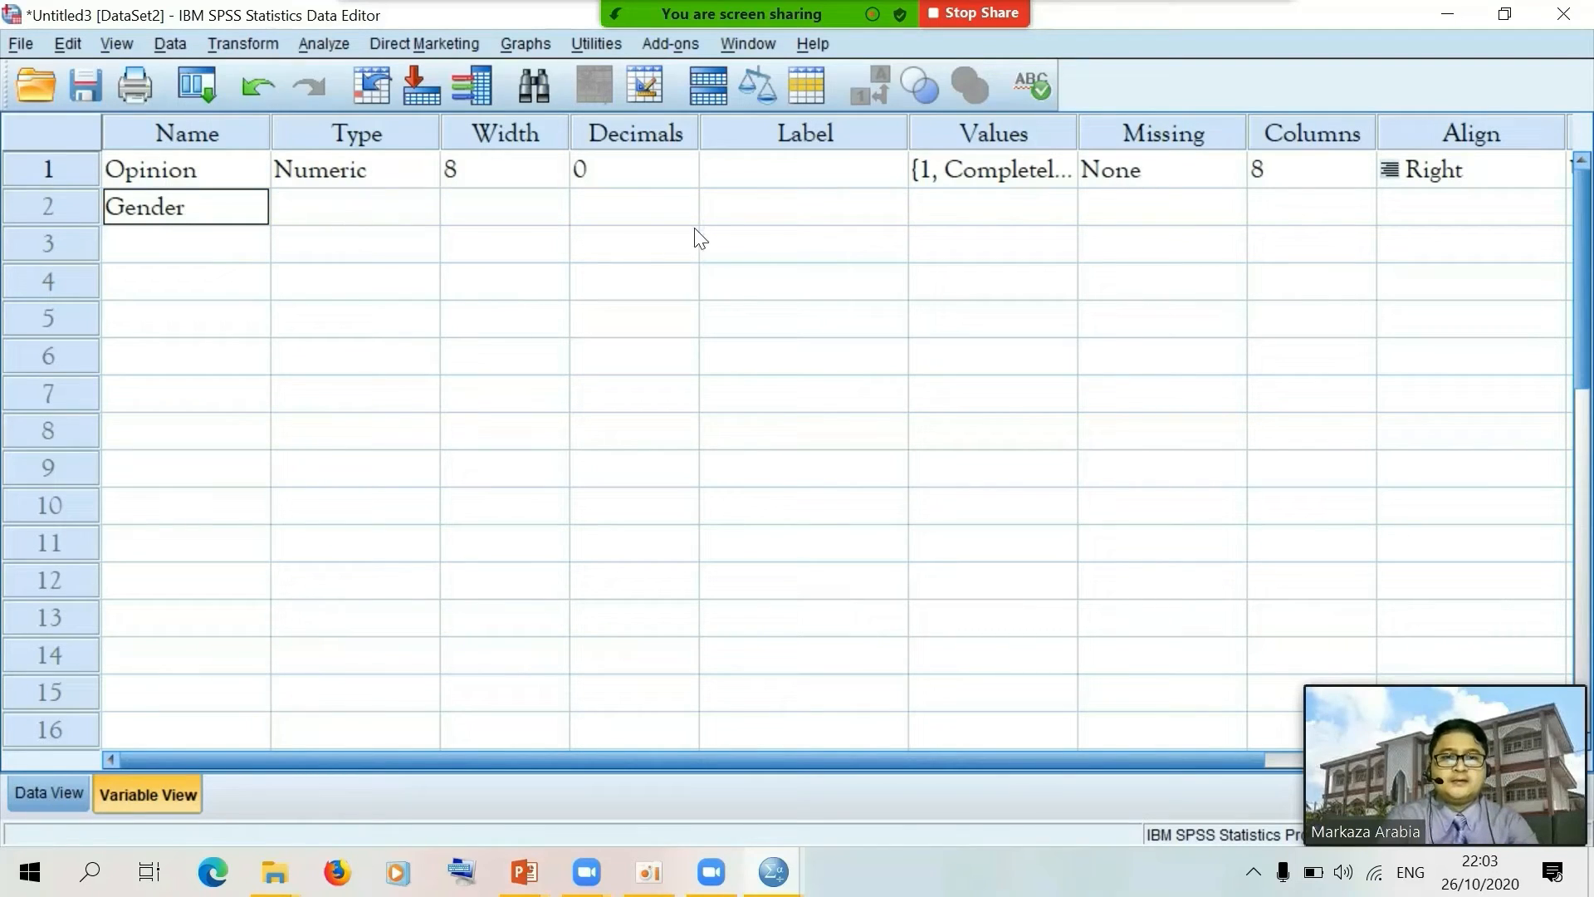
Open the value labels of the Gender variable and add value 1 with the label Male
left_click(1020, 215)
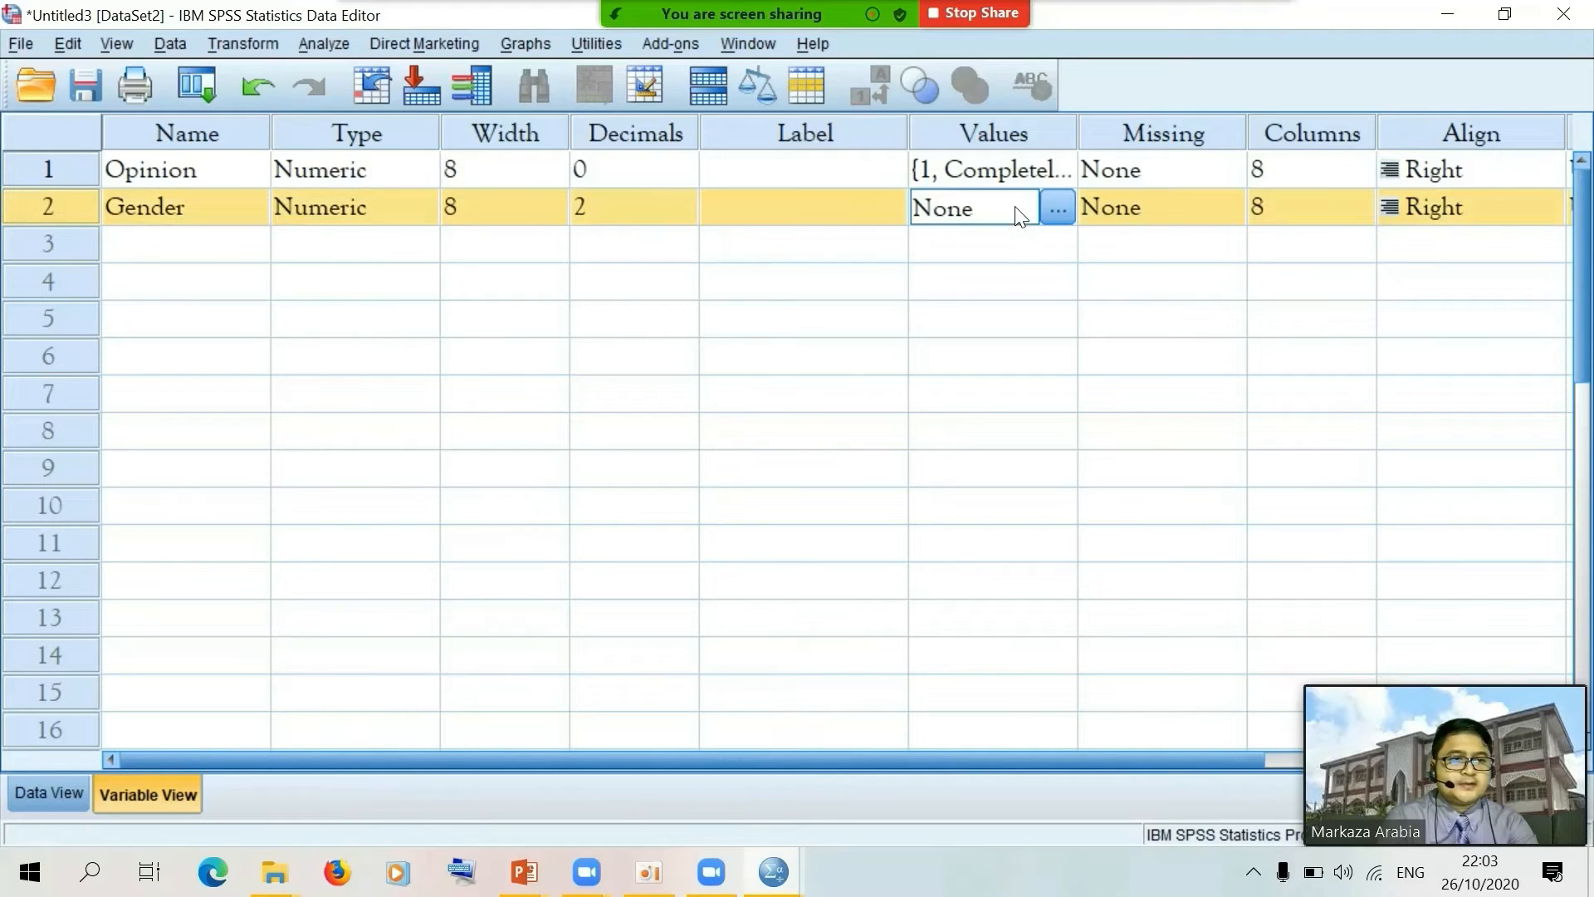
left_click(1058, 209)
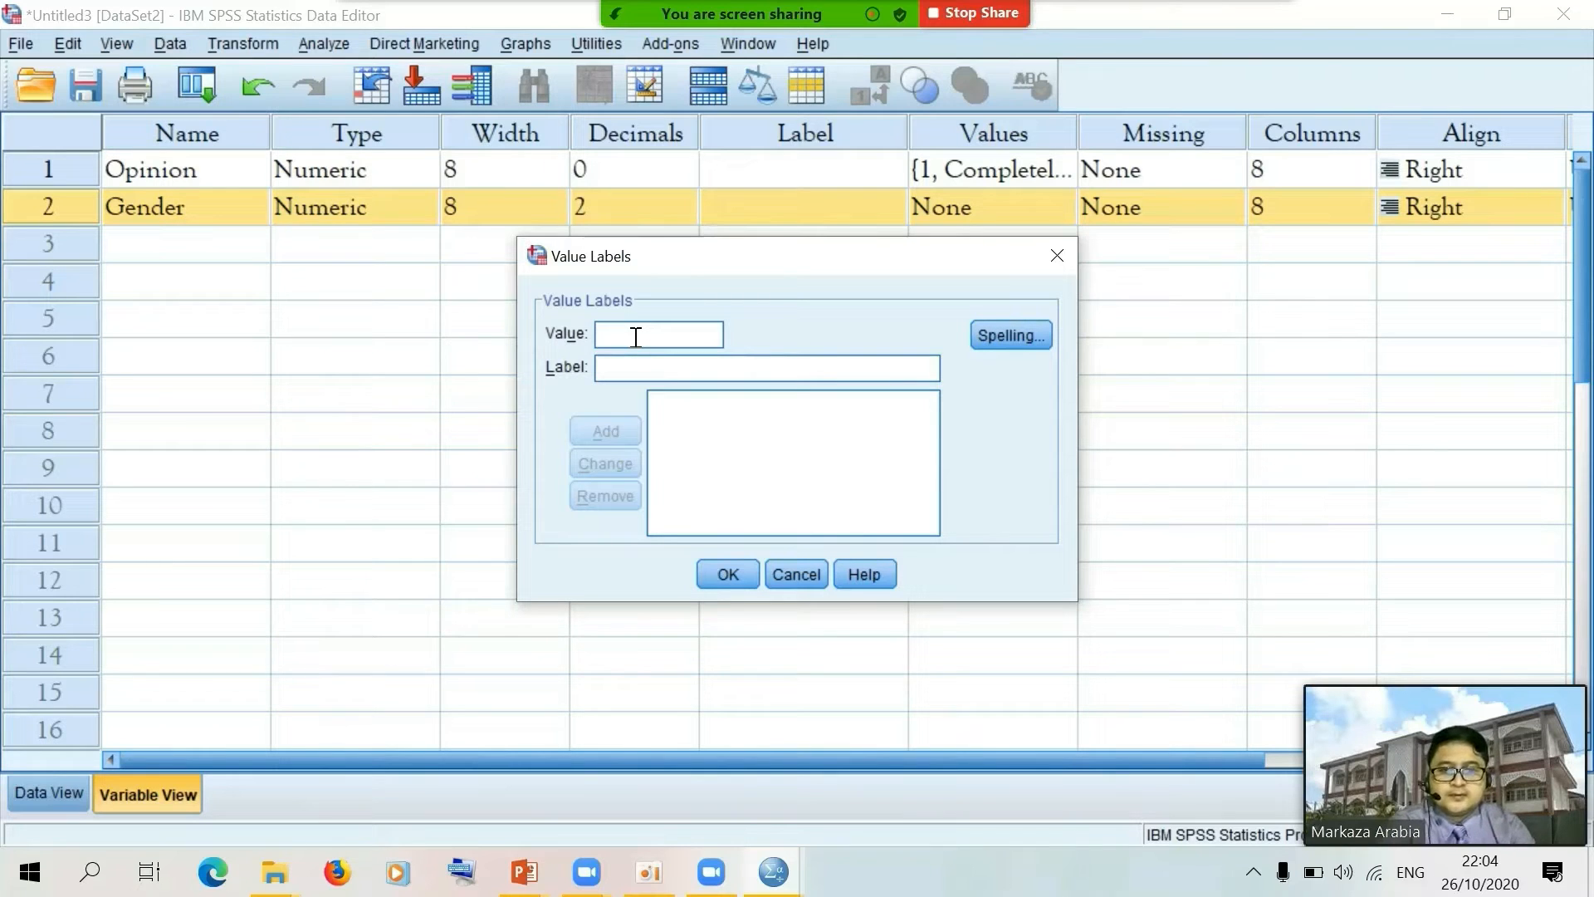
type("1")
left_click(615, 368)
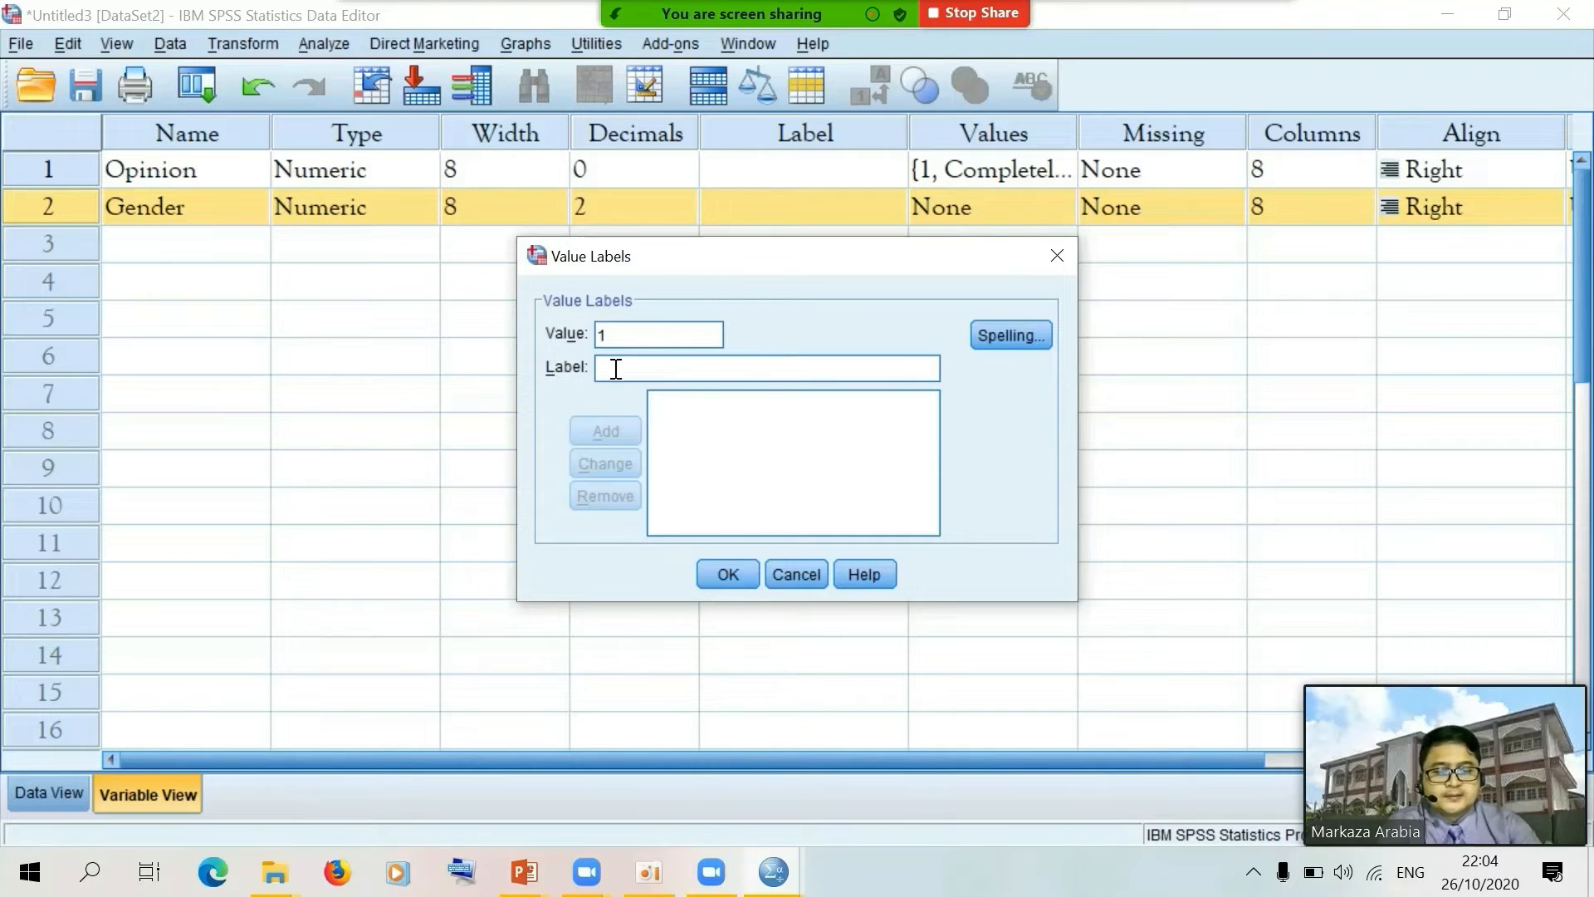
type("Male")
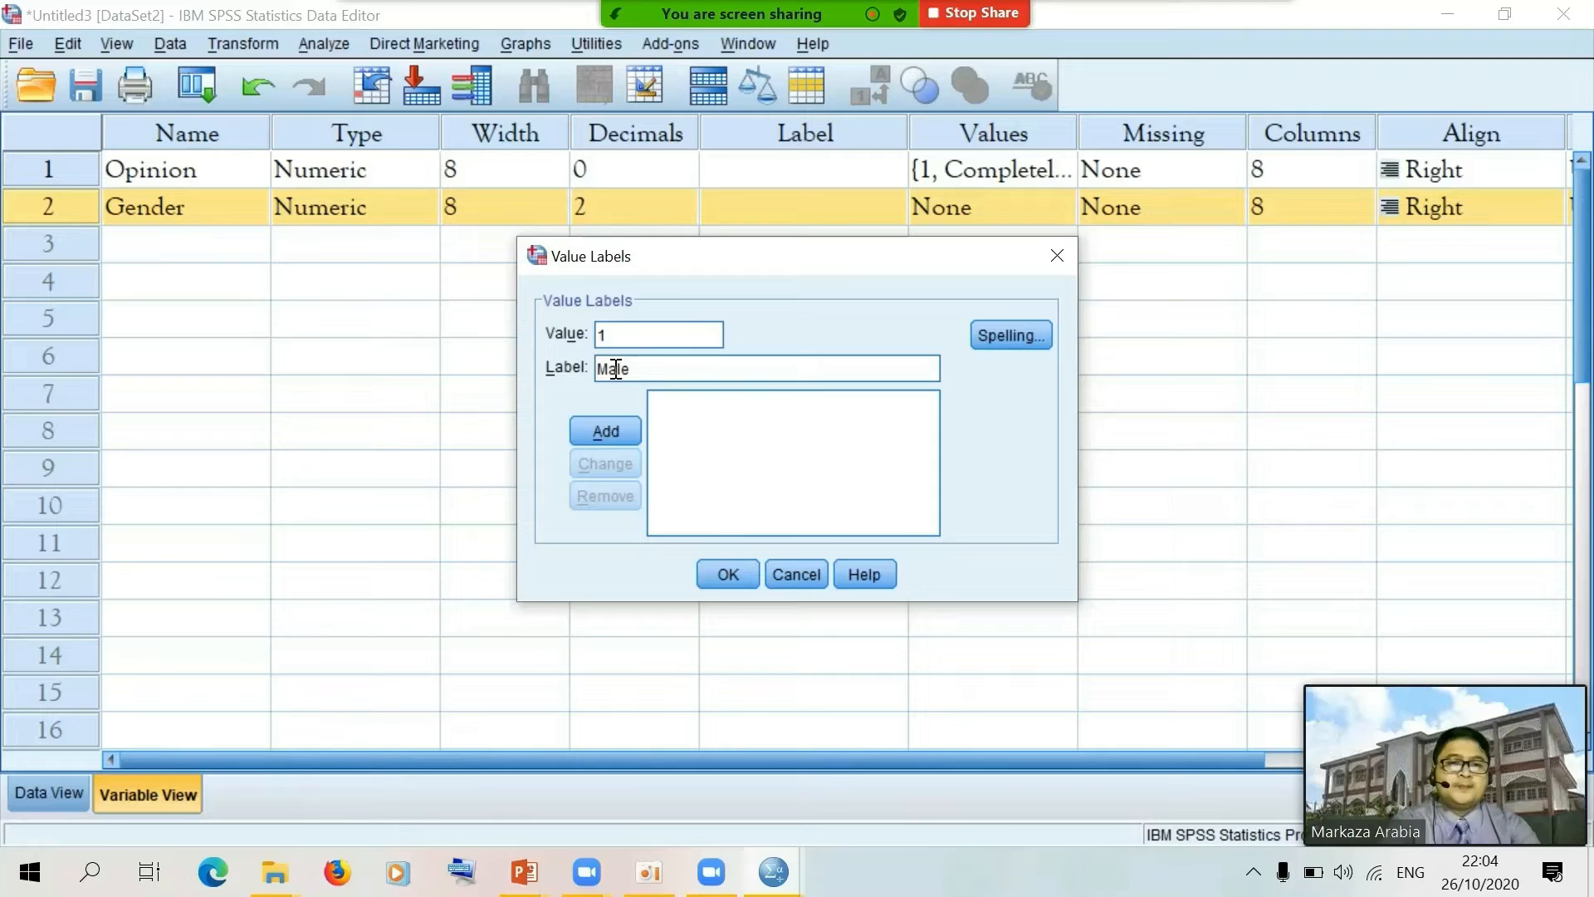
left_click(592, 425)
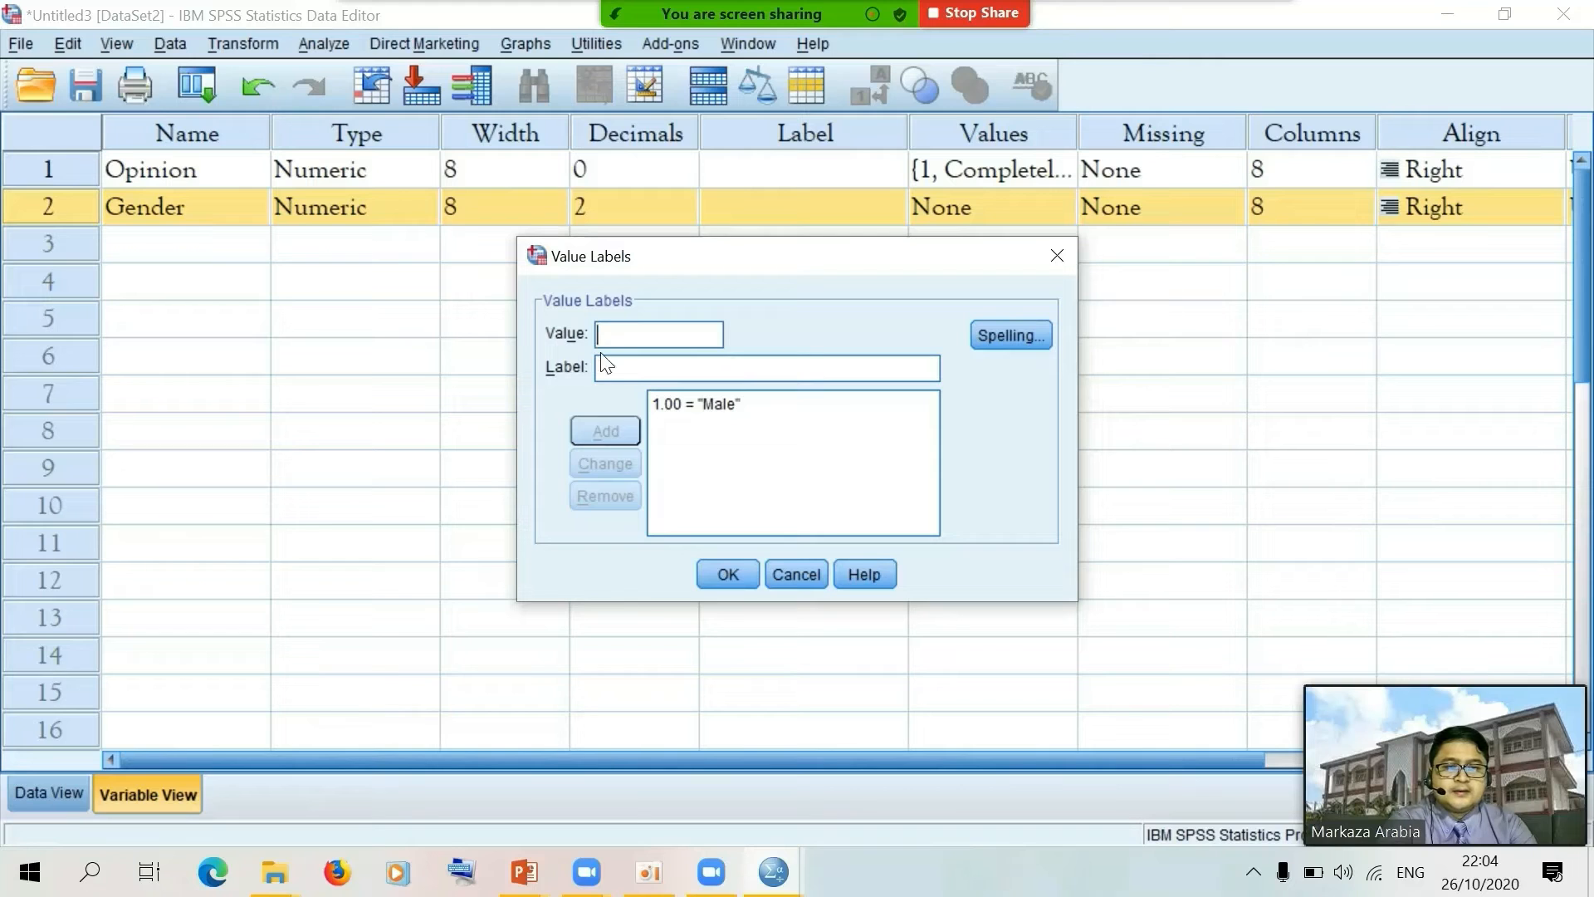
Add value 2 with the label Female and apply the value labels to the Gender variable
type("2")
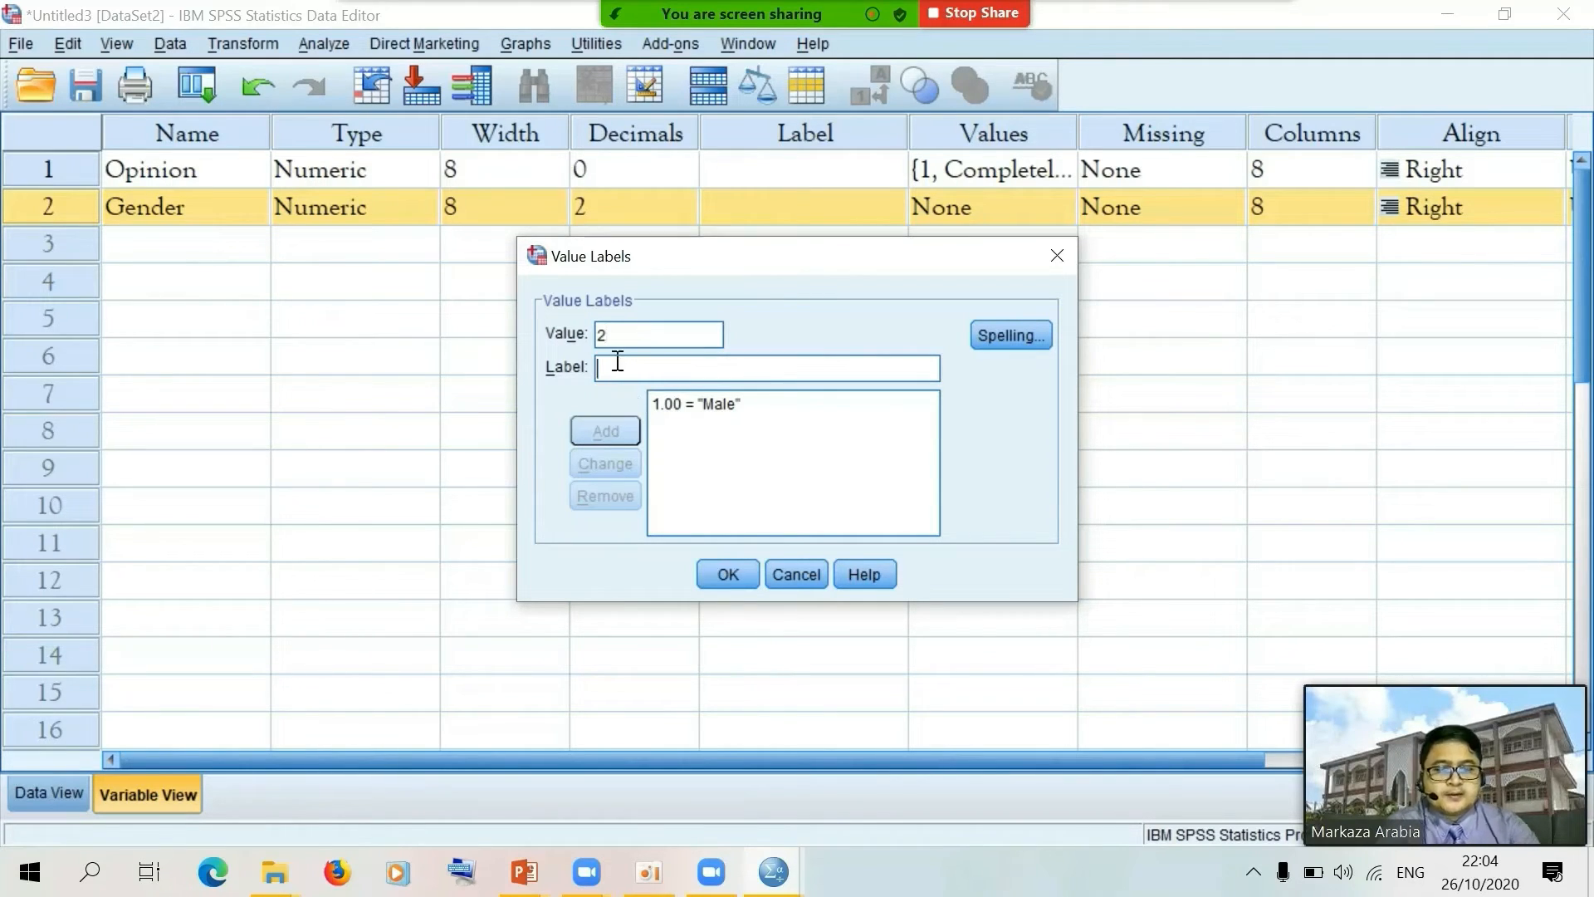
left_click(618, 367)
type("Female")
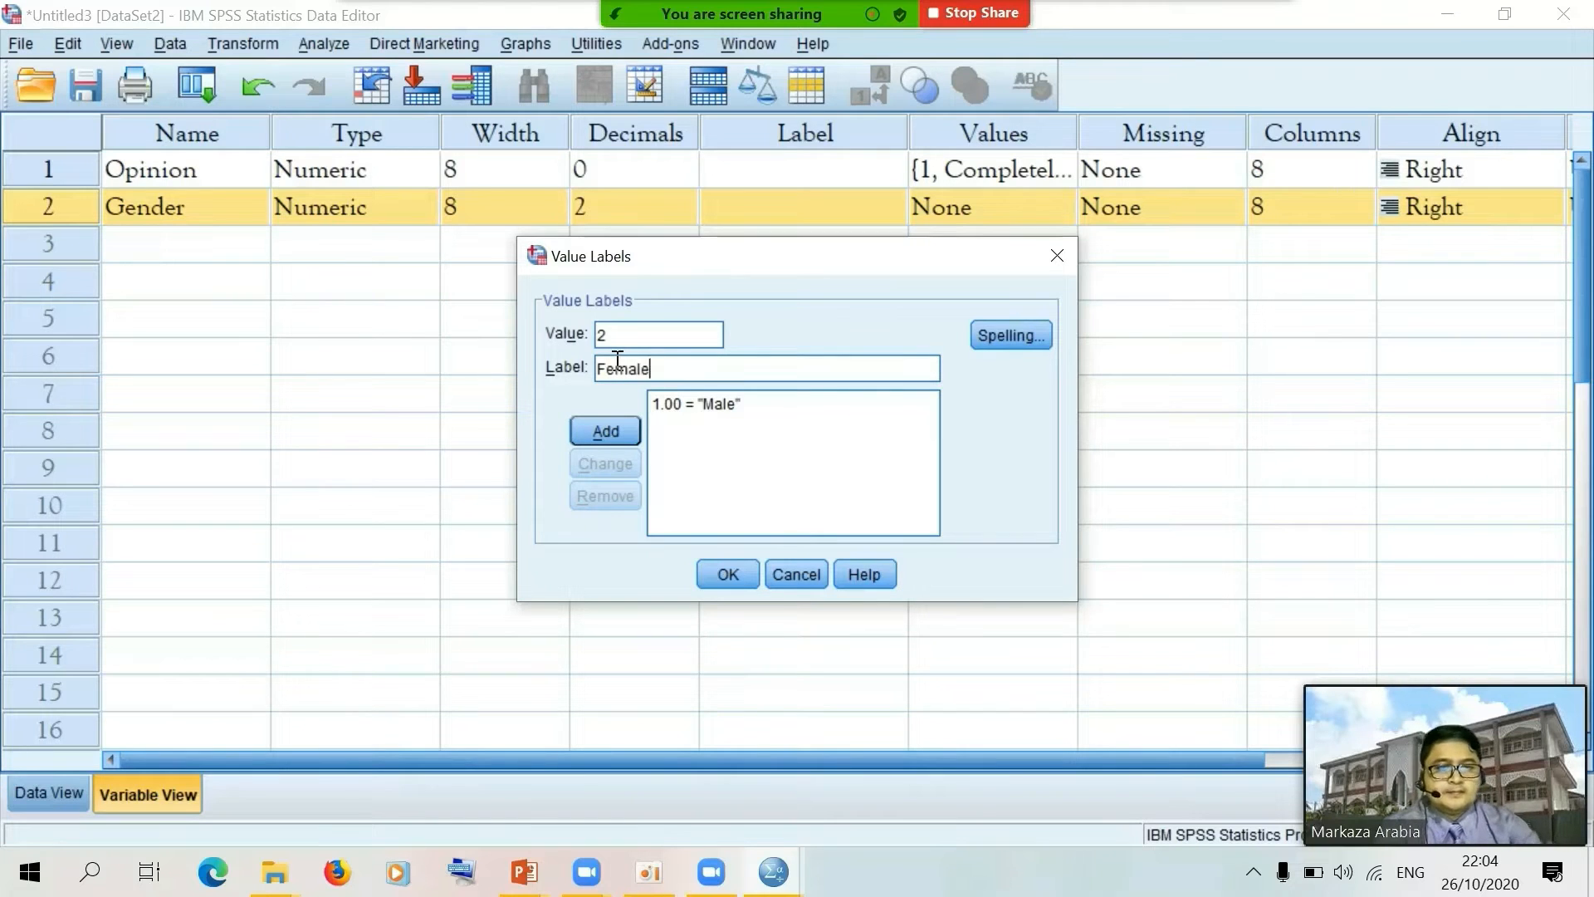
left_click(620, 432)
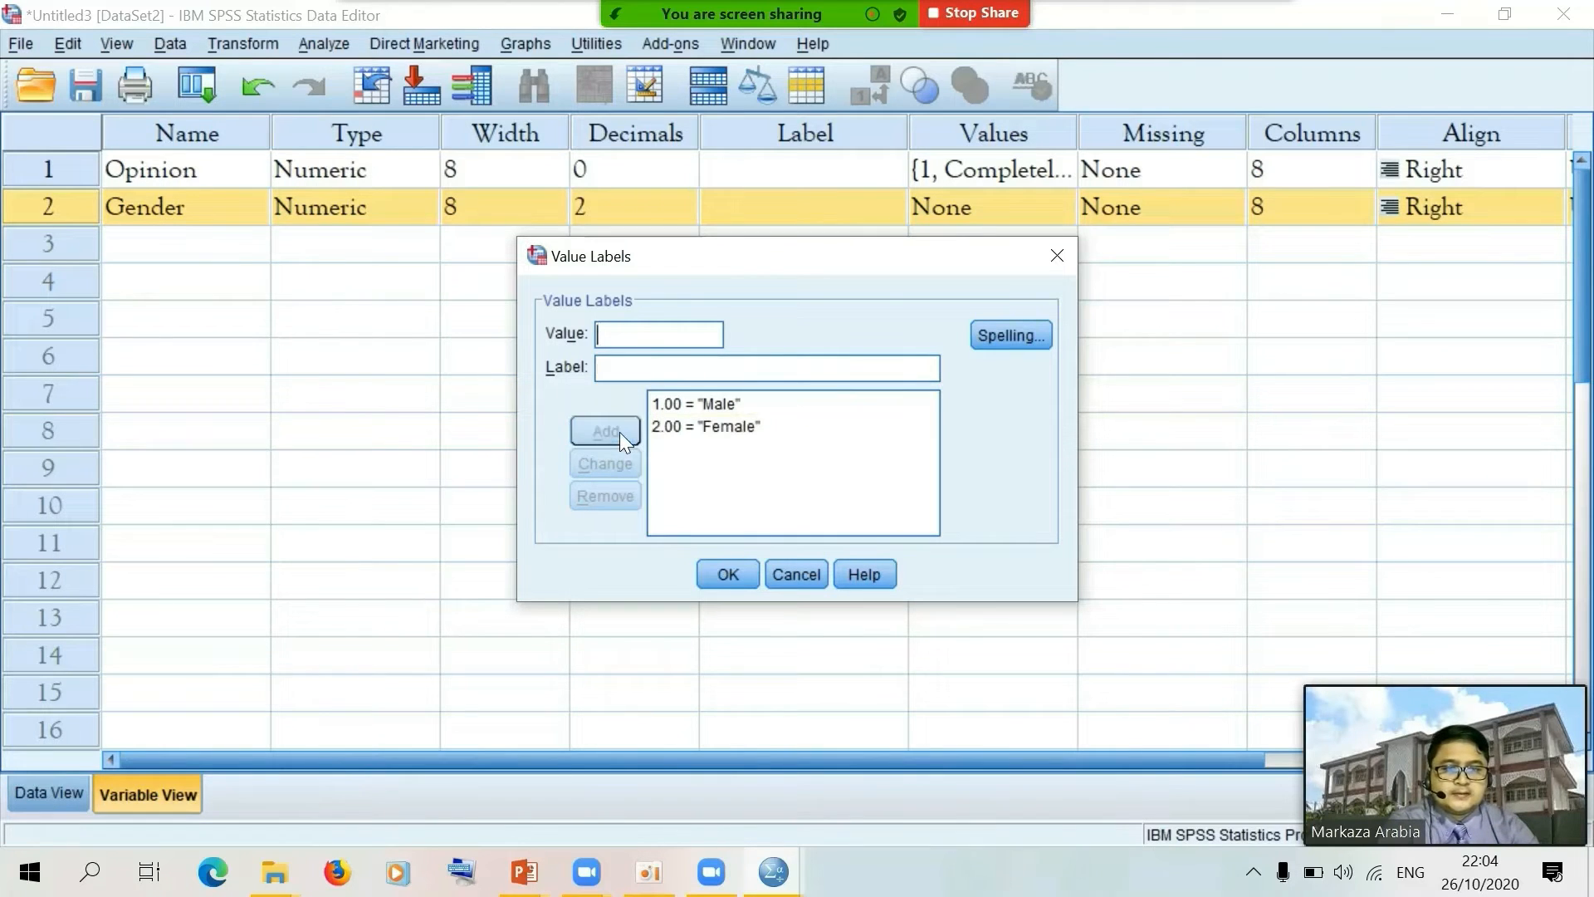
left_click(728, 574)
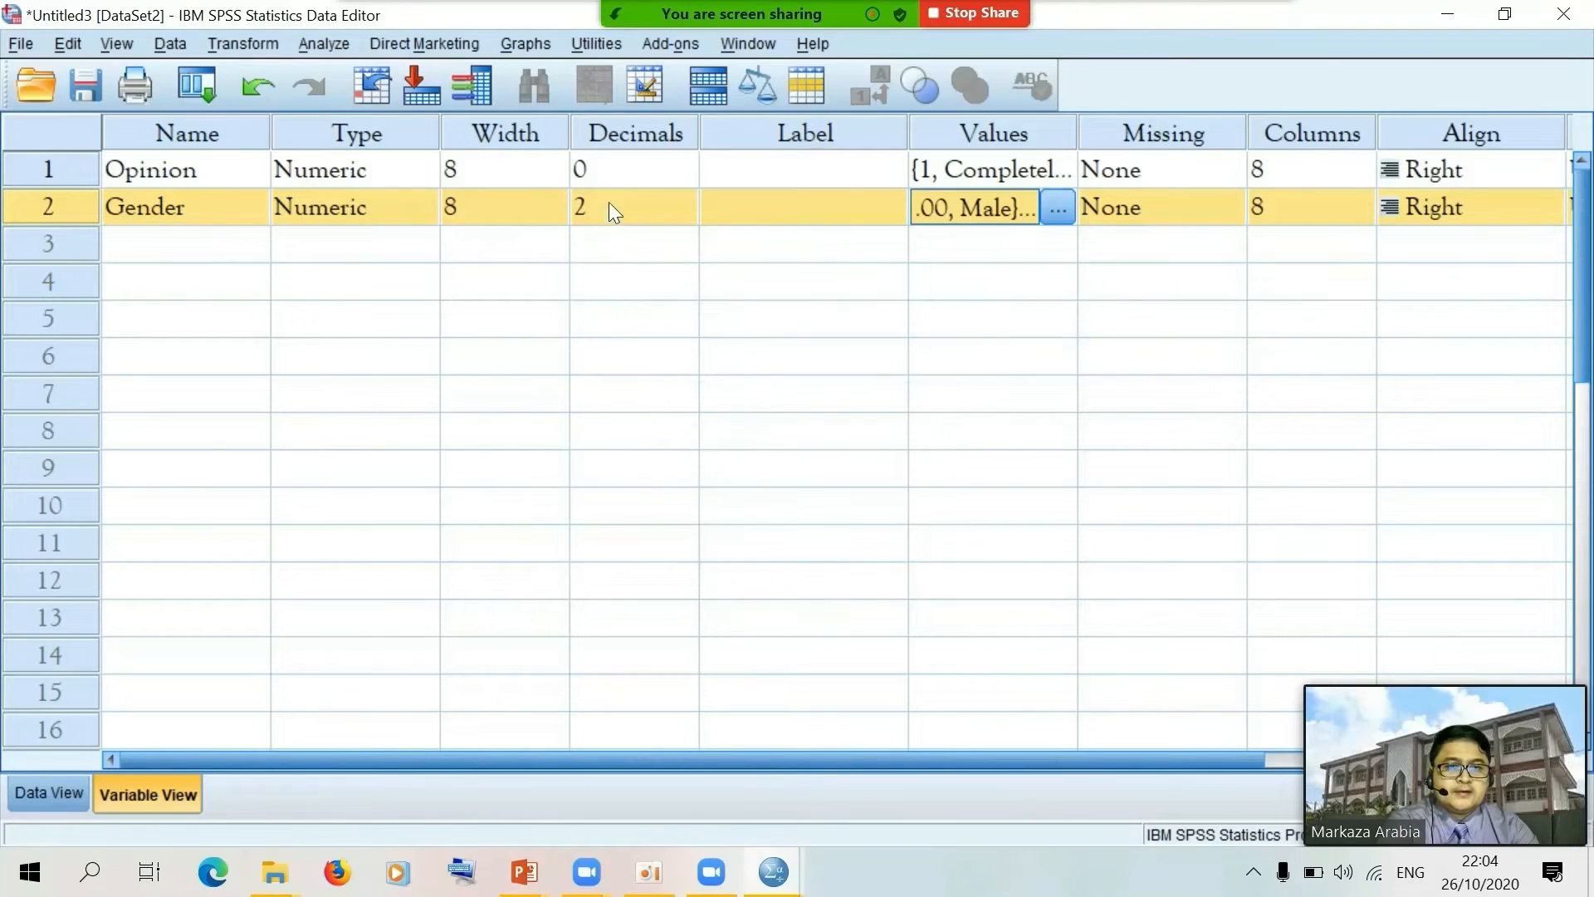
Set the number of decimals of the Gender variable to 0
left_click(676, 218)
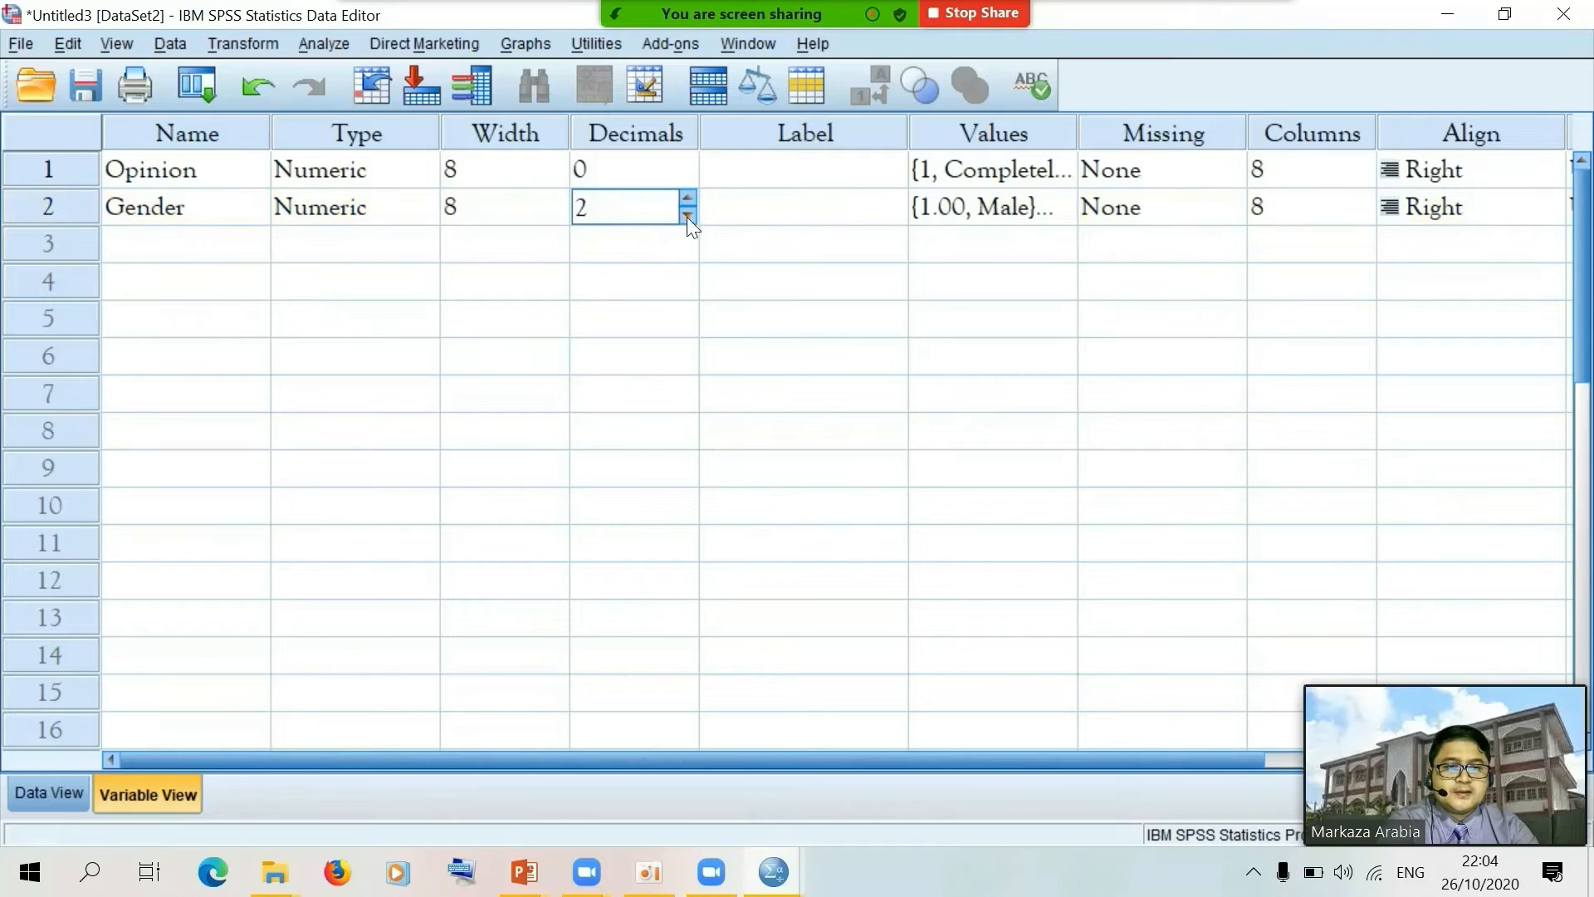
left_click(686, 217)
left_click(686, 216)
left_click(739, 274)
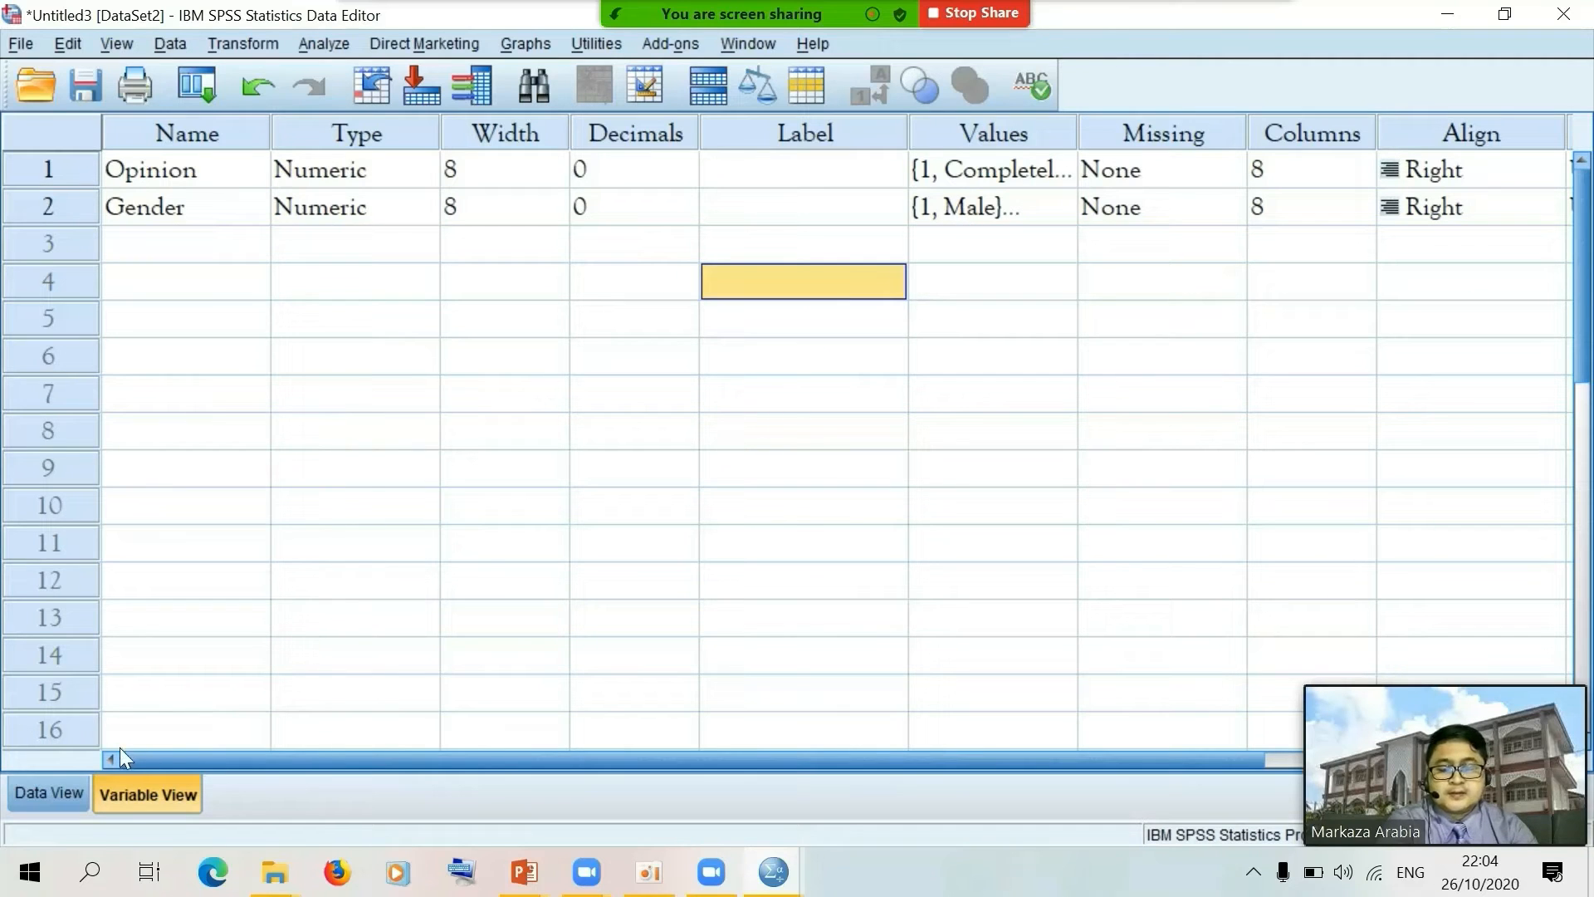
Enter the Gender codes 1, 2, 2, 2 and 1 for cases 1 to 5 in the data sheet
left_click(58, 790)
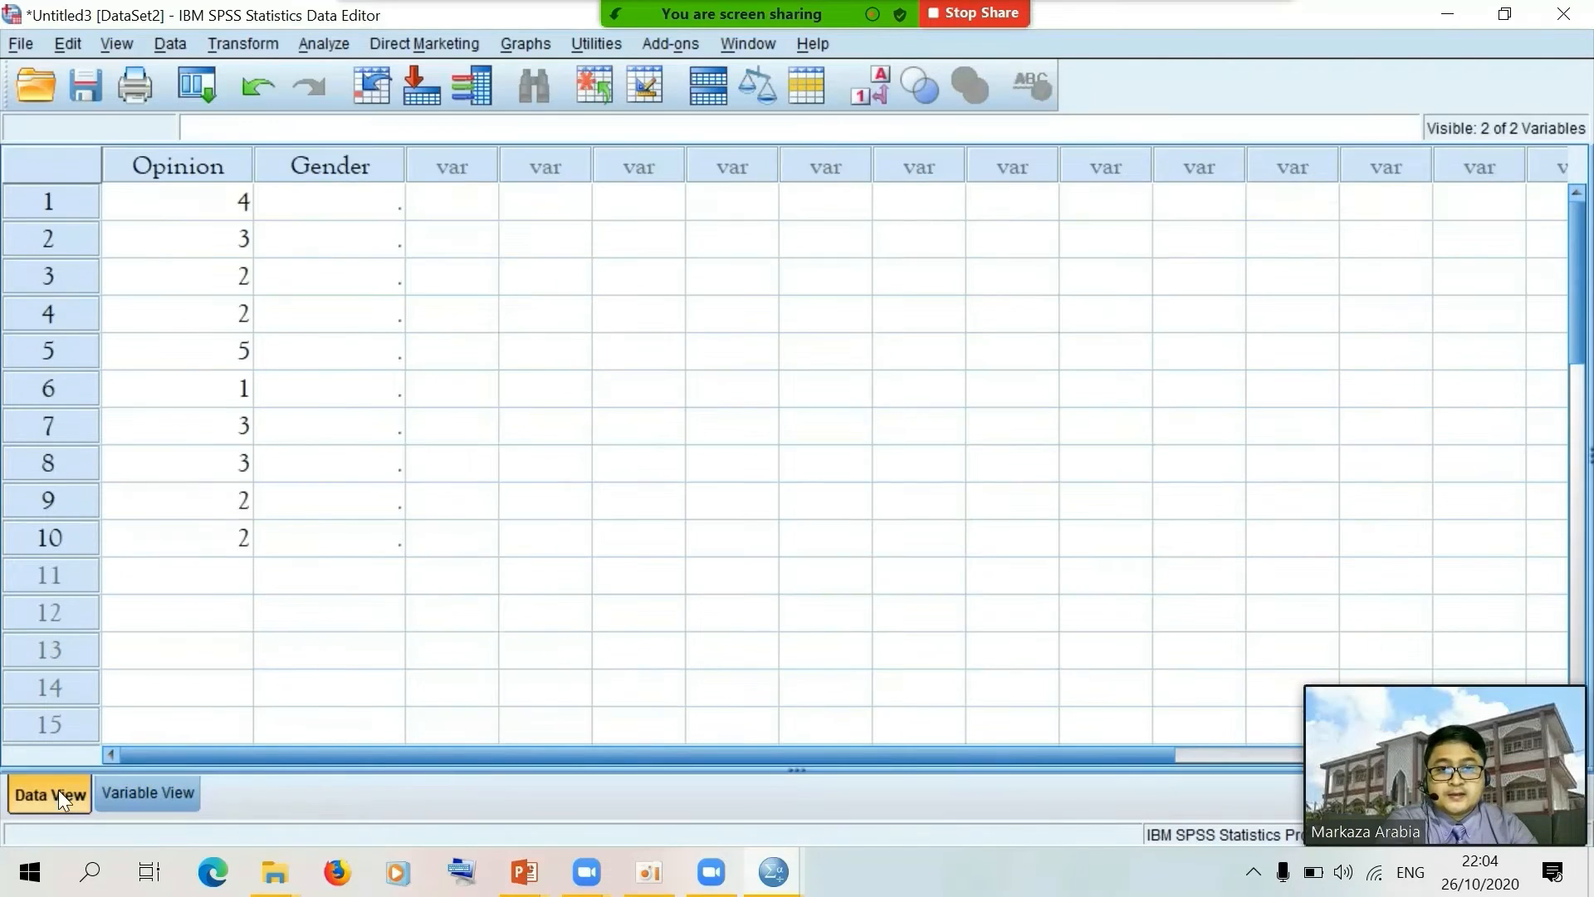
left_click(378, 218)
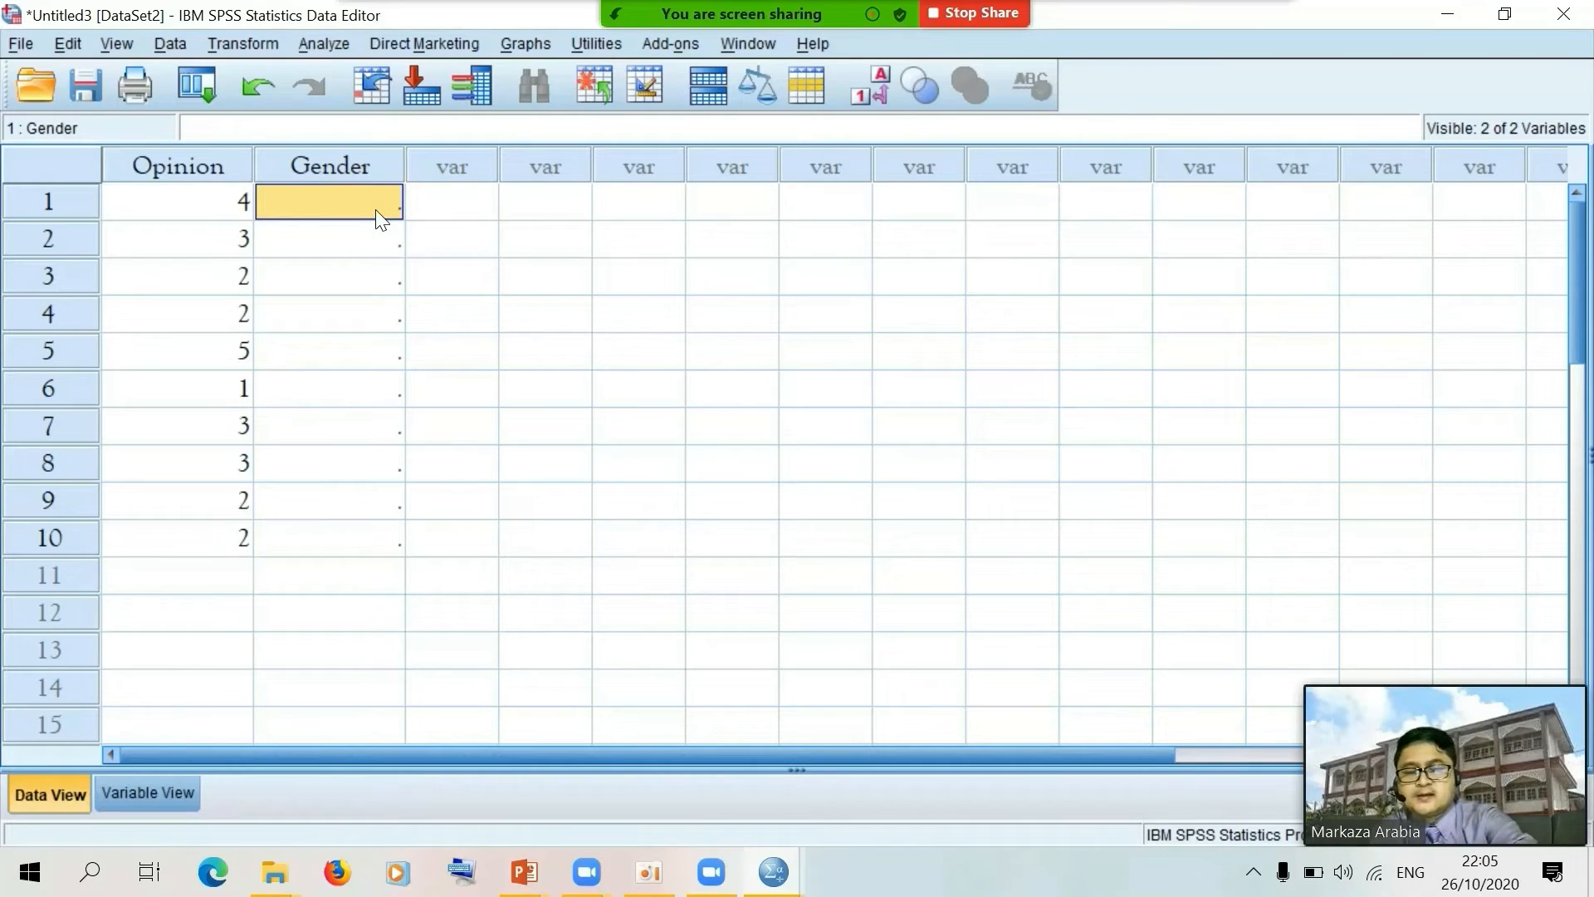
type("1")
key("Return")
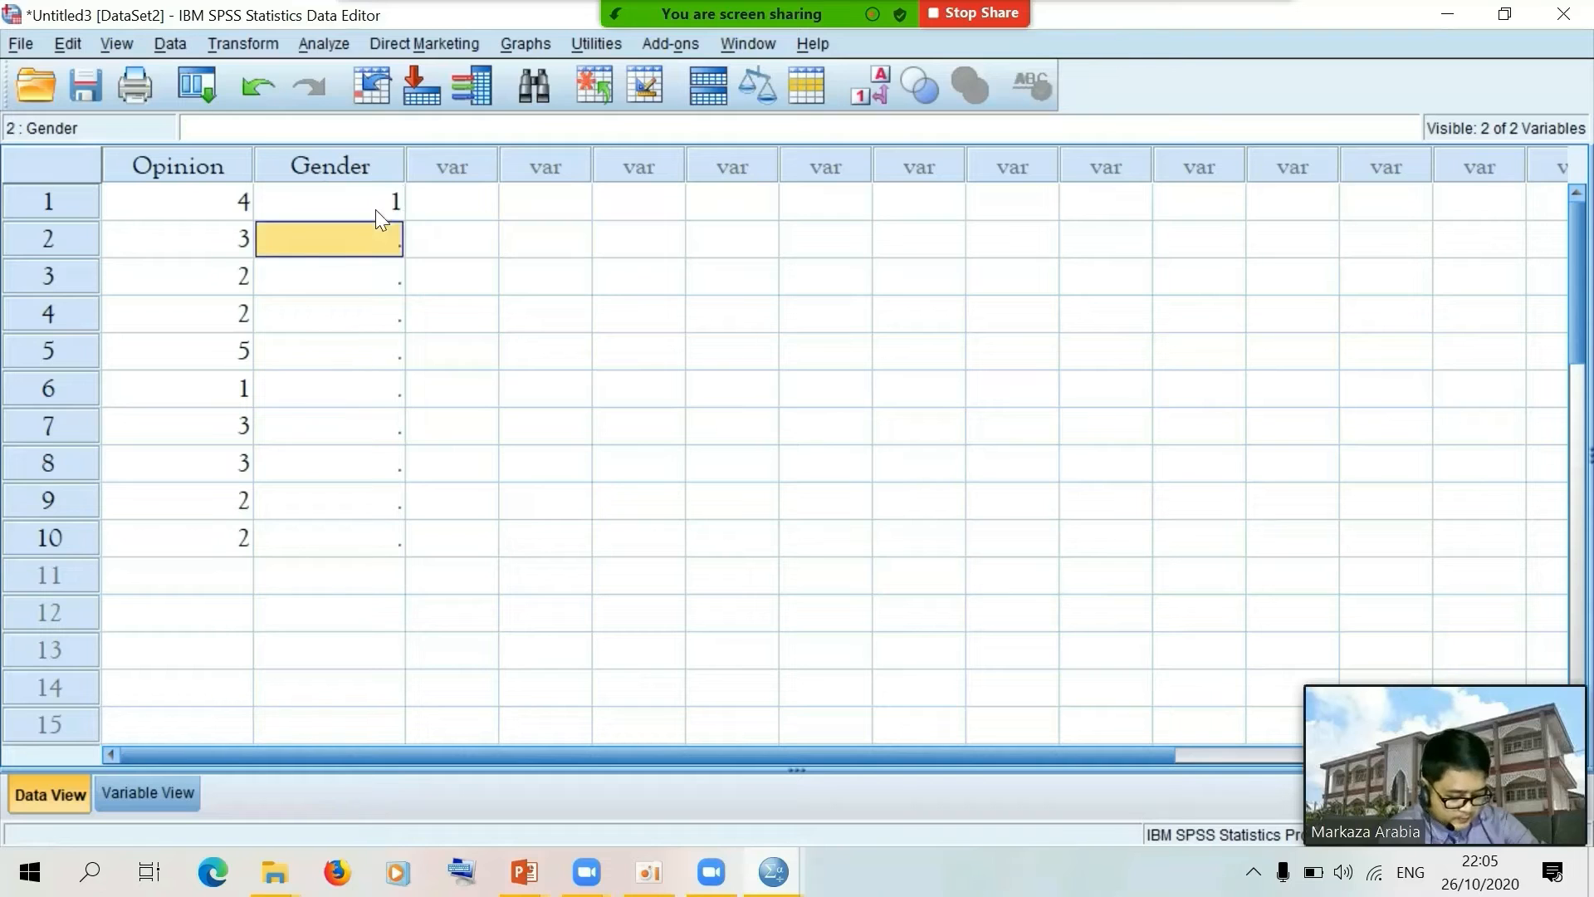
type("2")
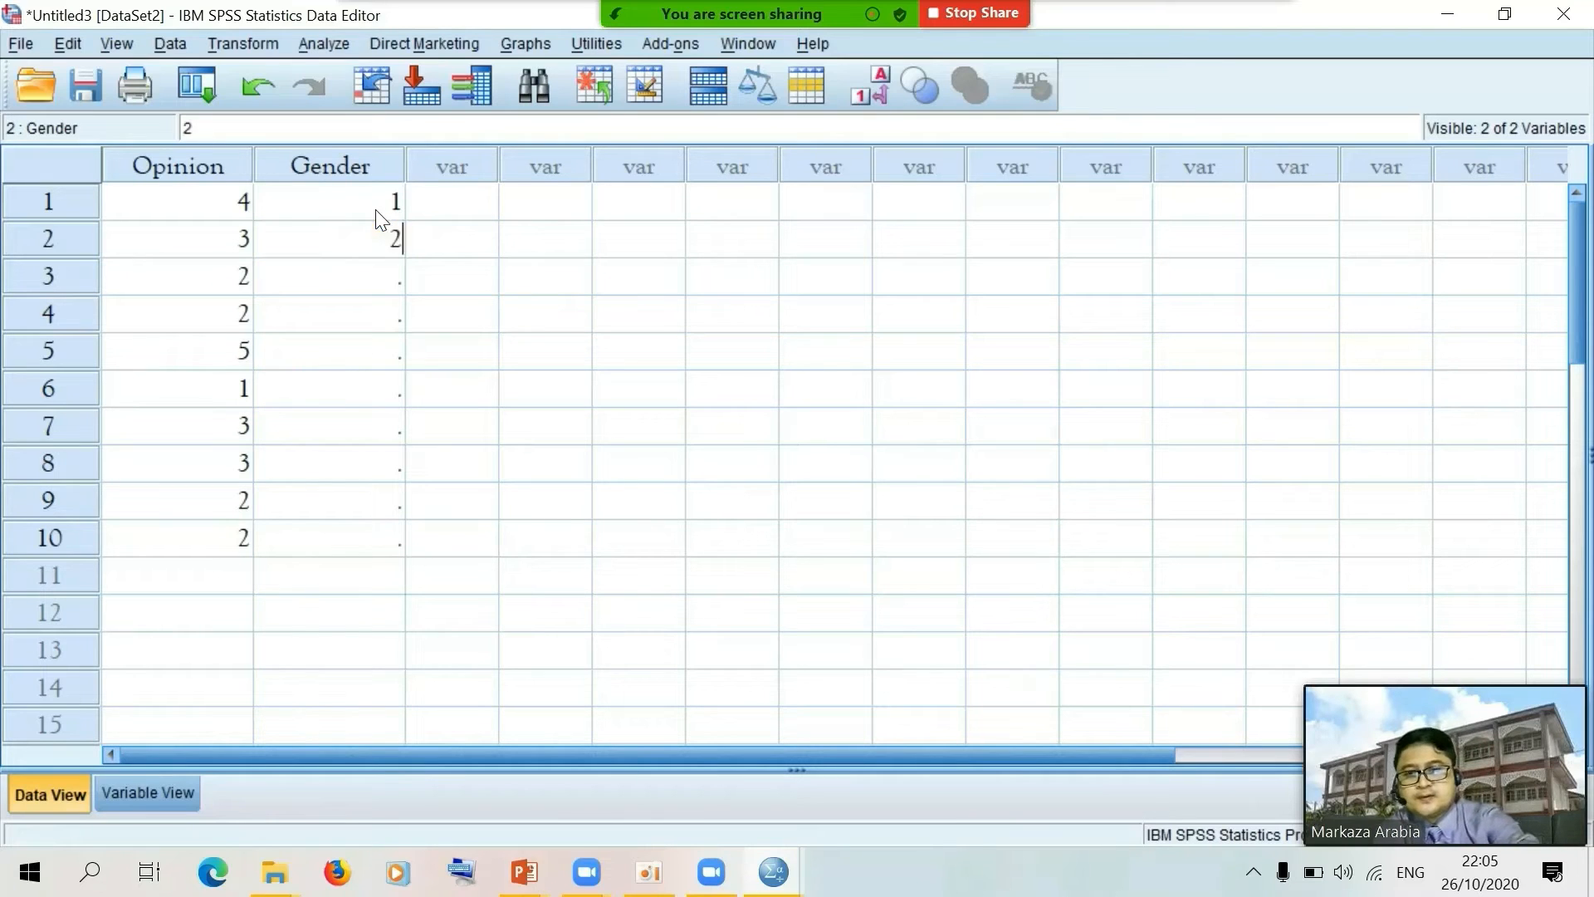
key("Return")
type("2")
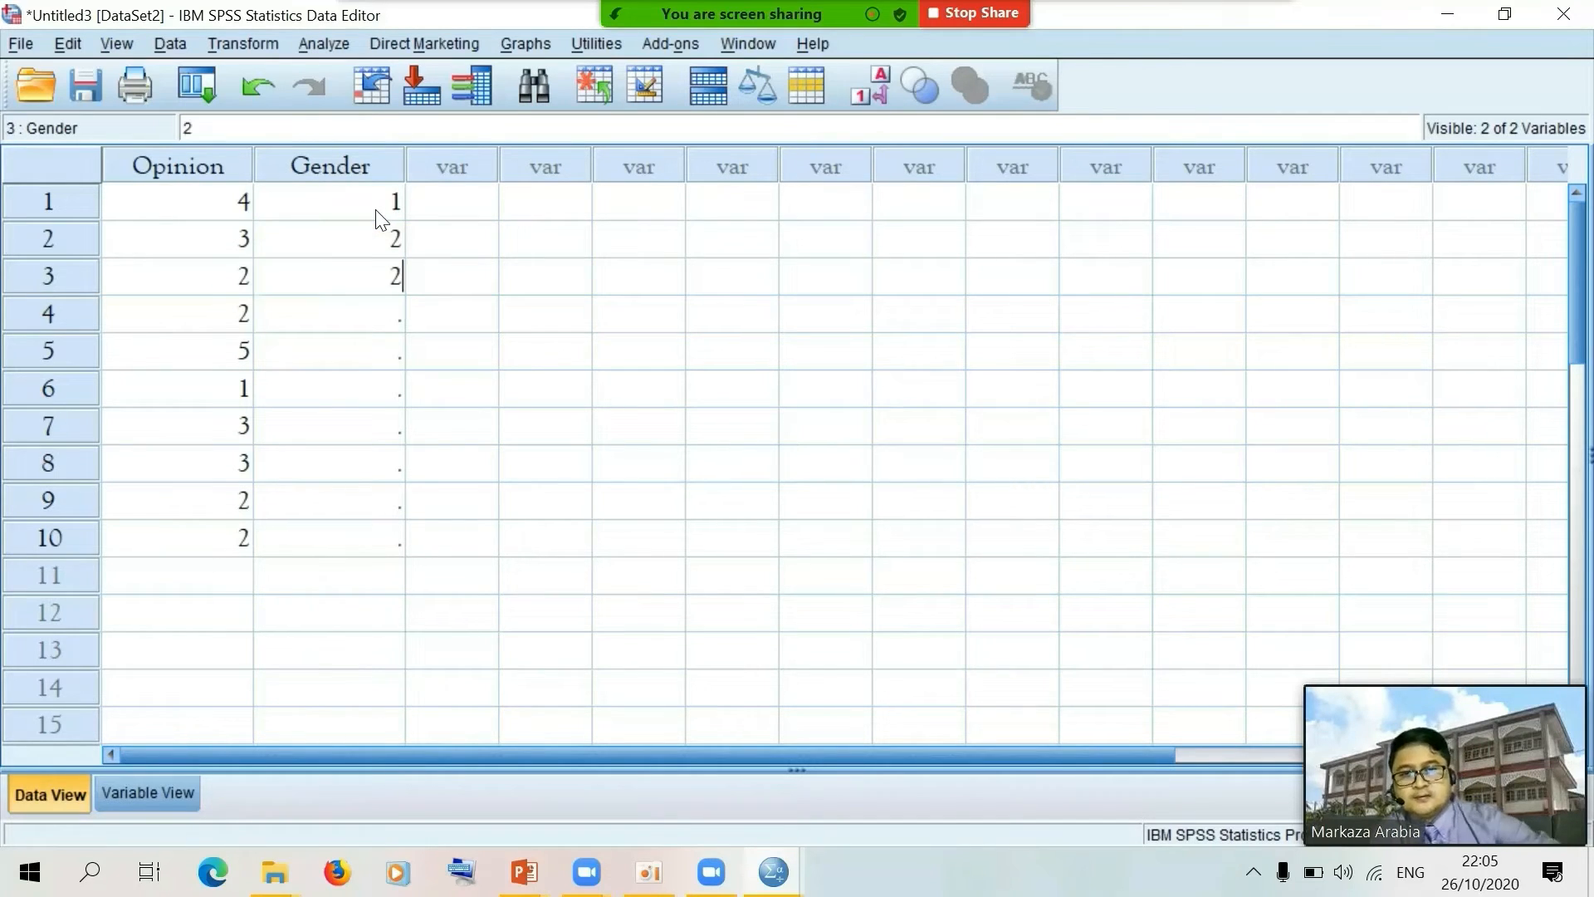
key("Return")
type("2")
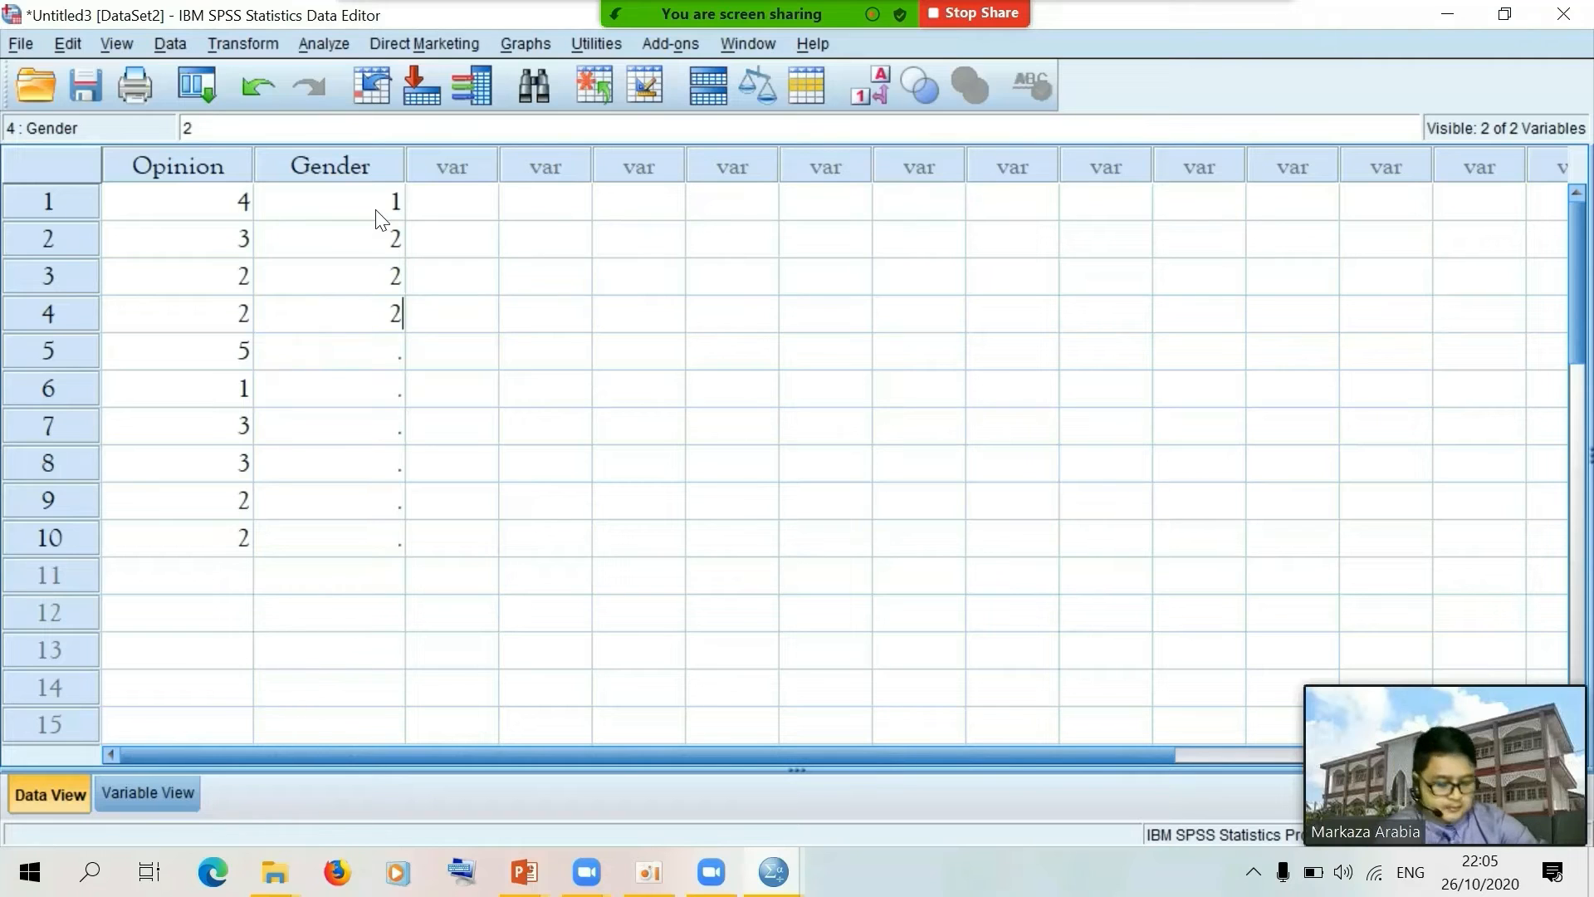
key("Return")
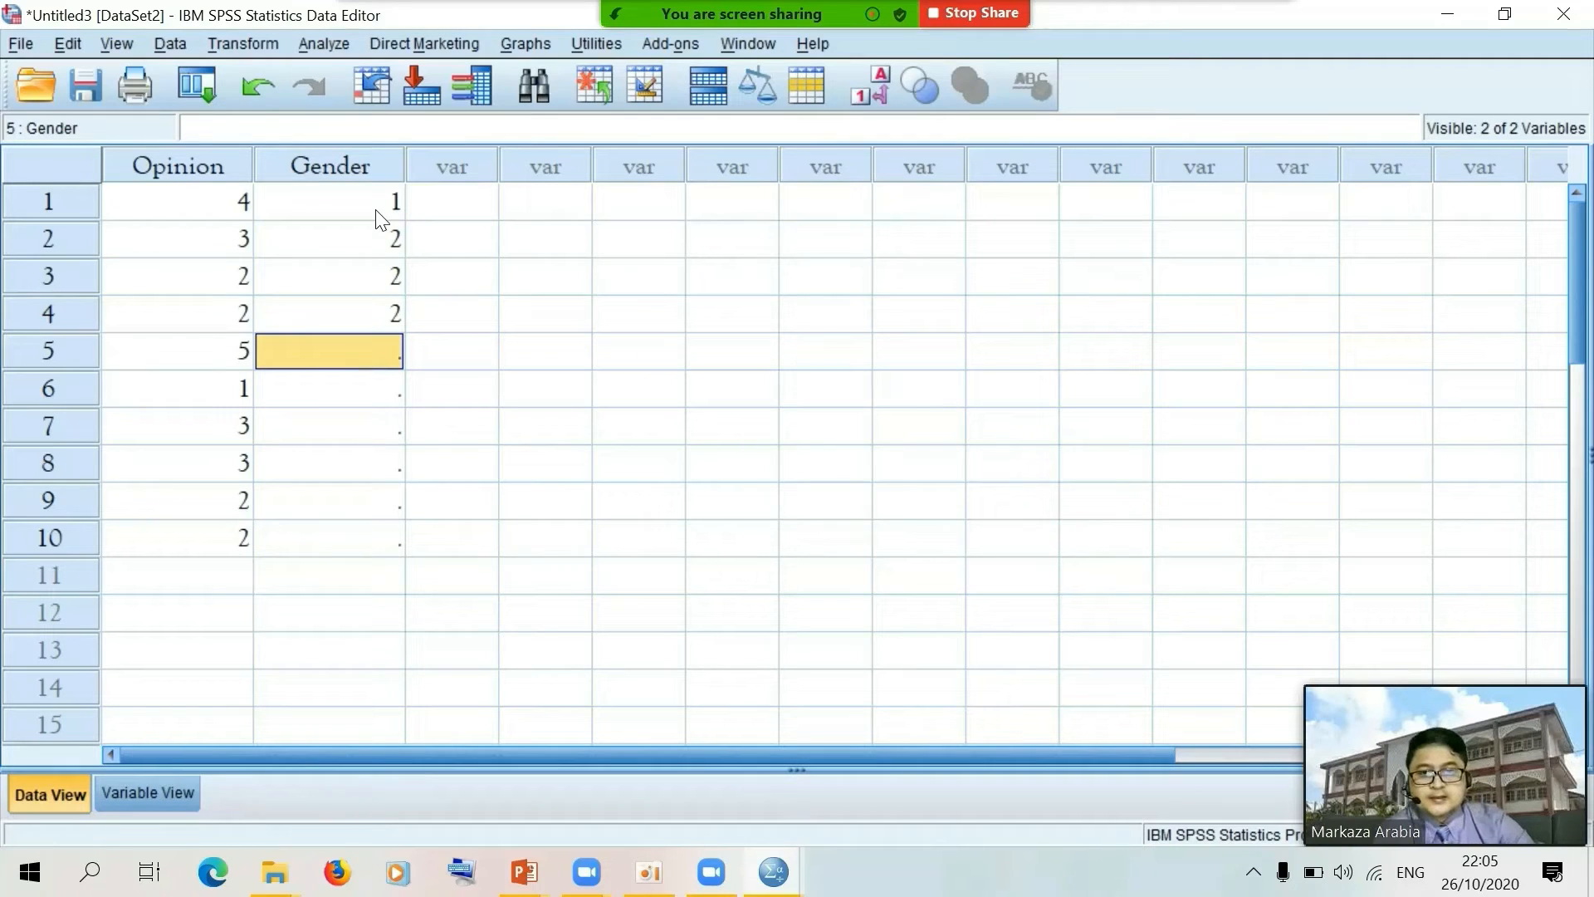
type("1")
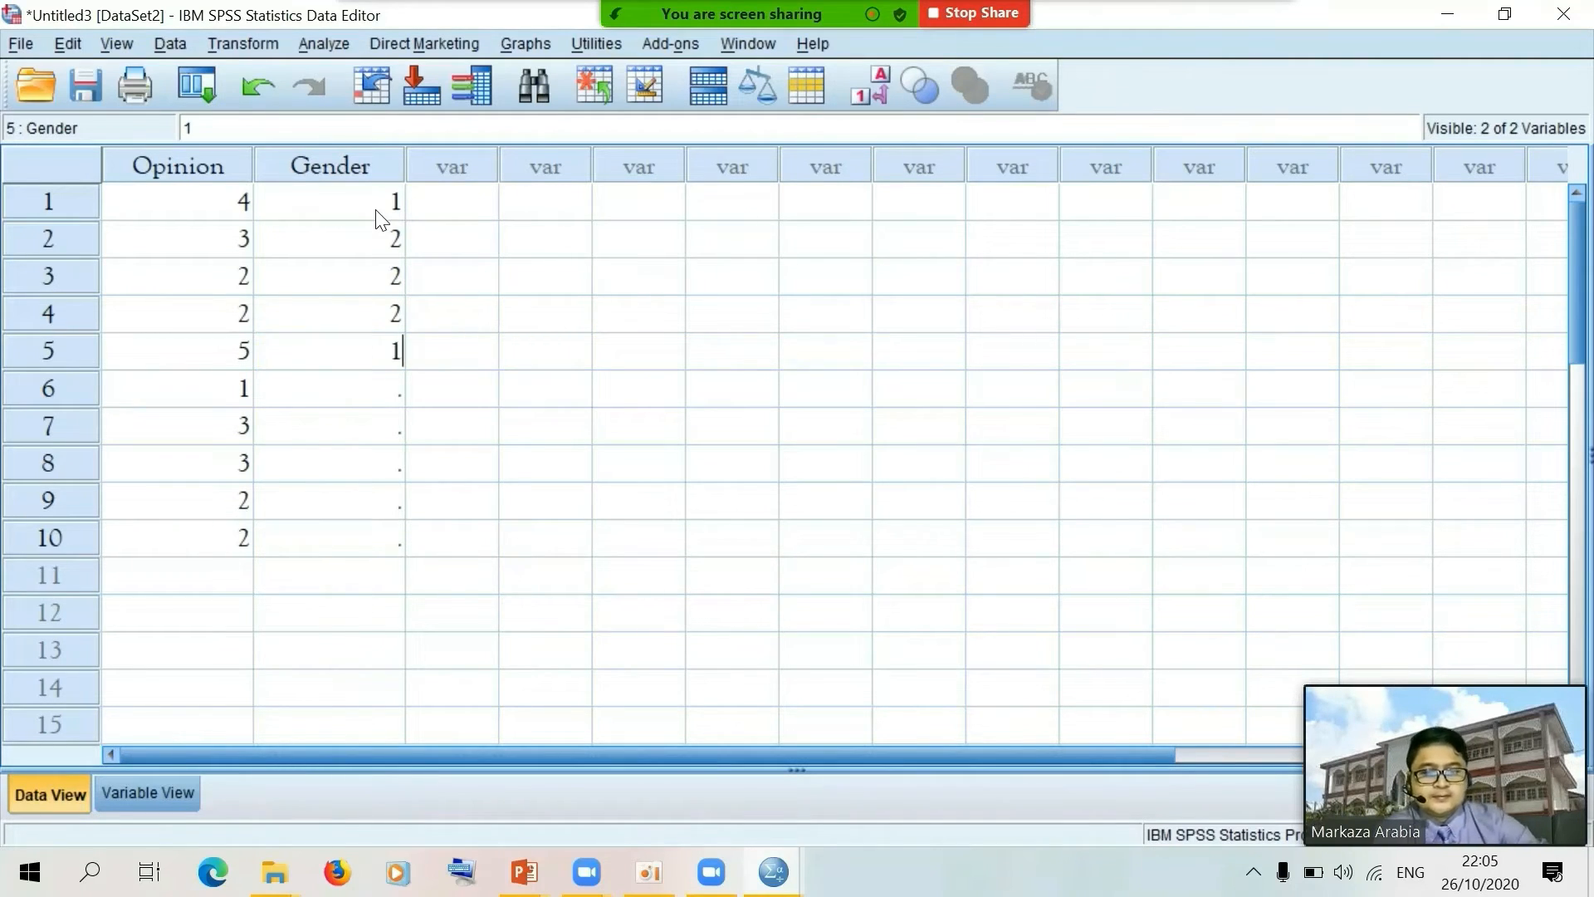
key("Return")
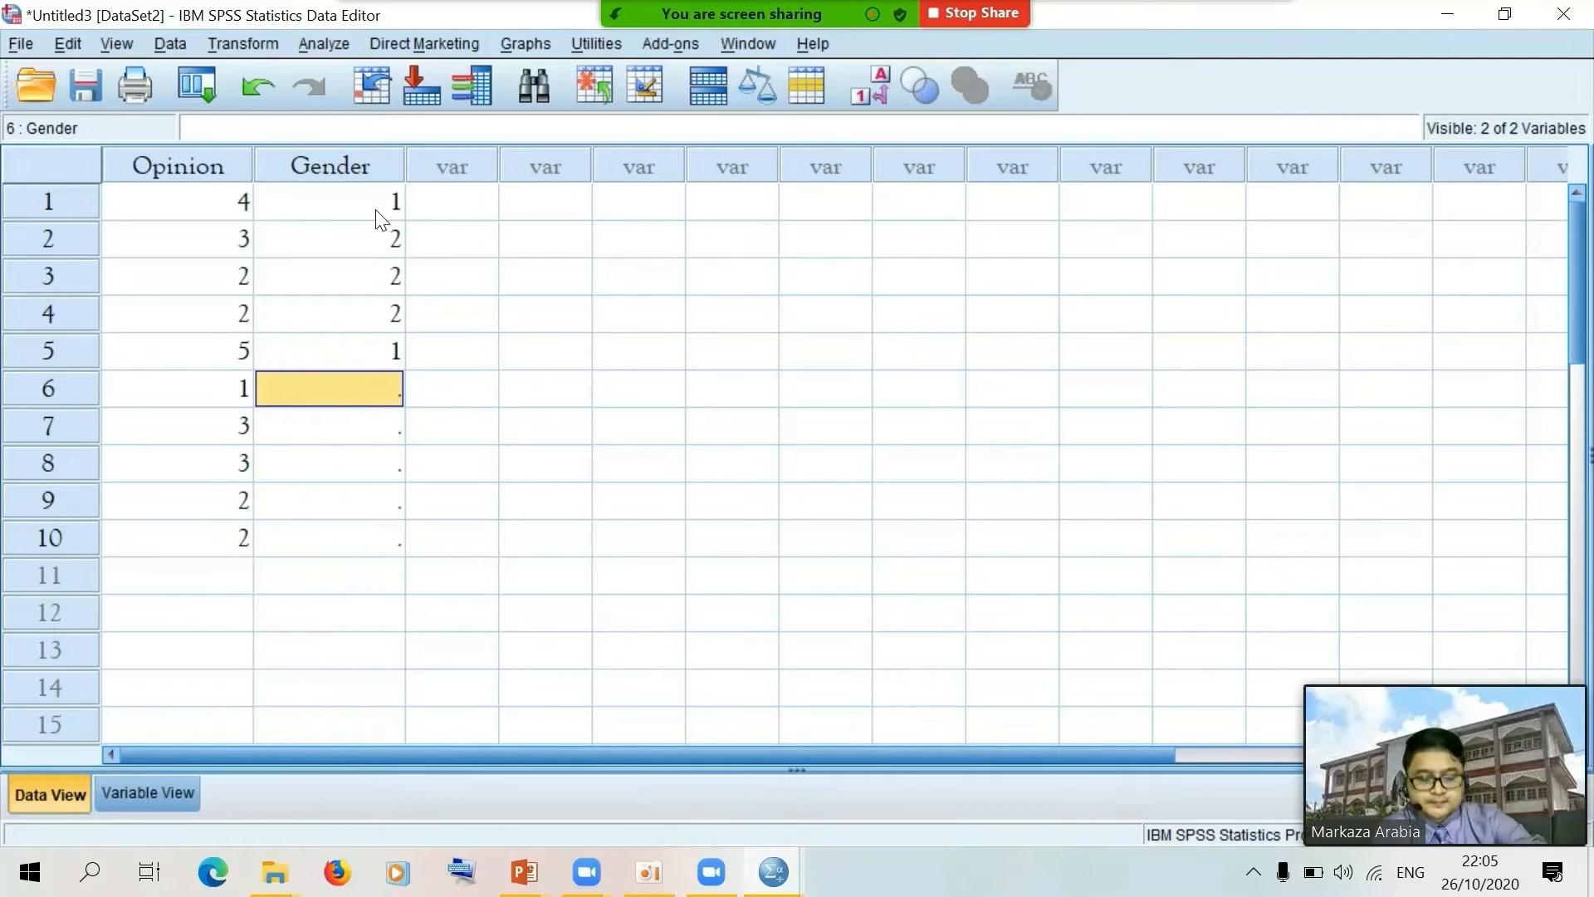
Enter the Gender codes 2, 1, 1, 2 and 2 for cases 6 to 10
type("2")
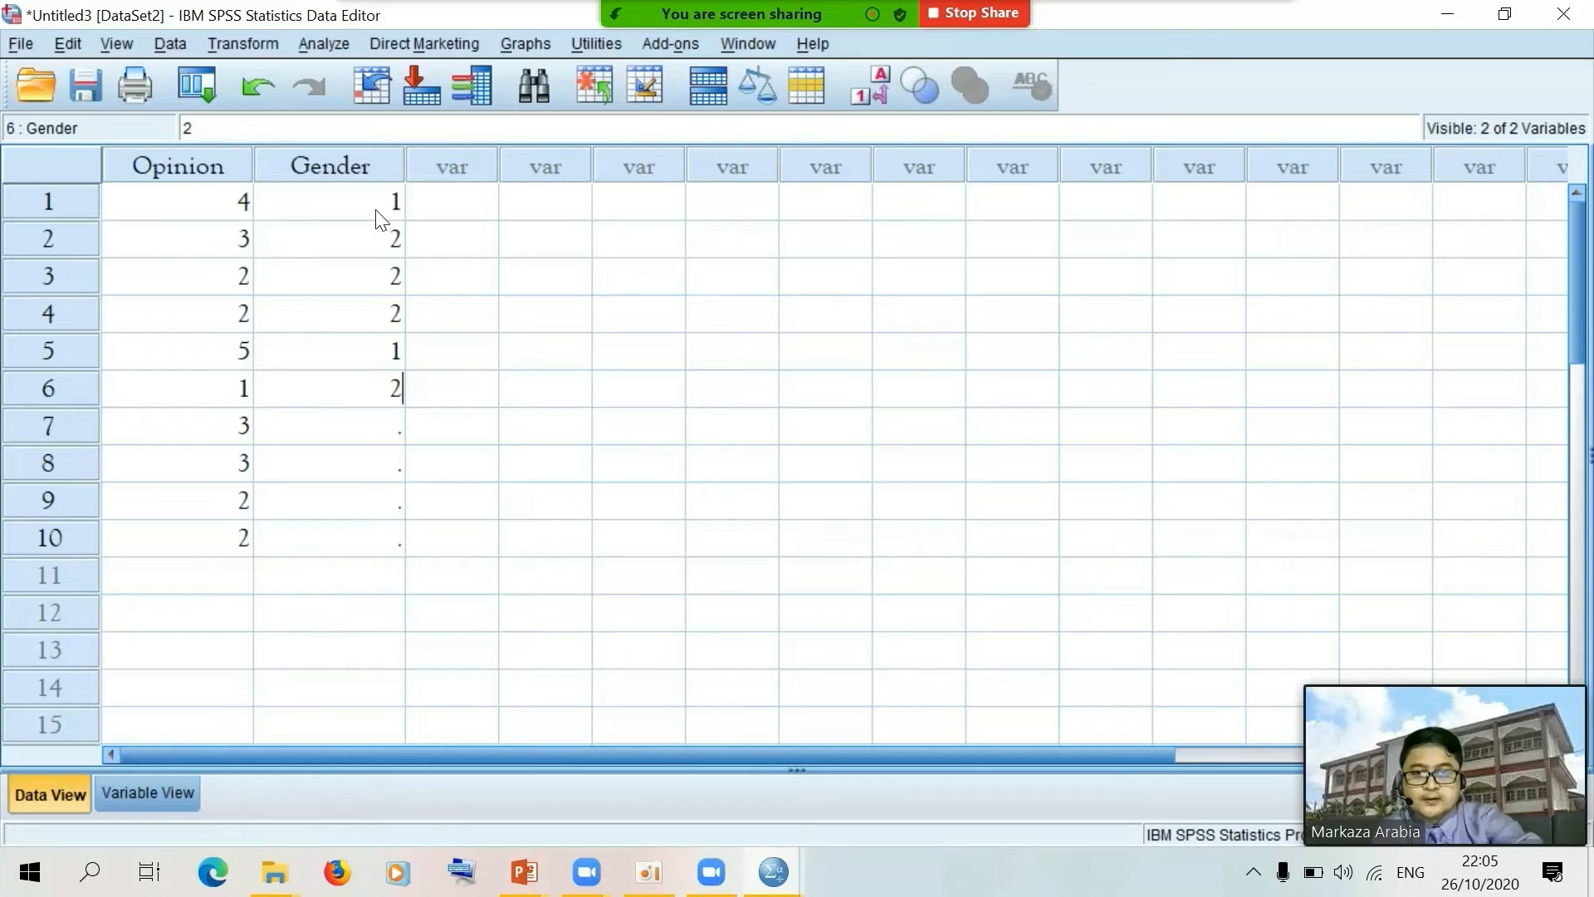
key("Return")
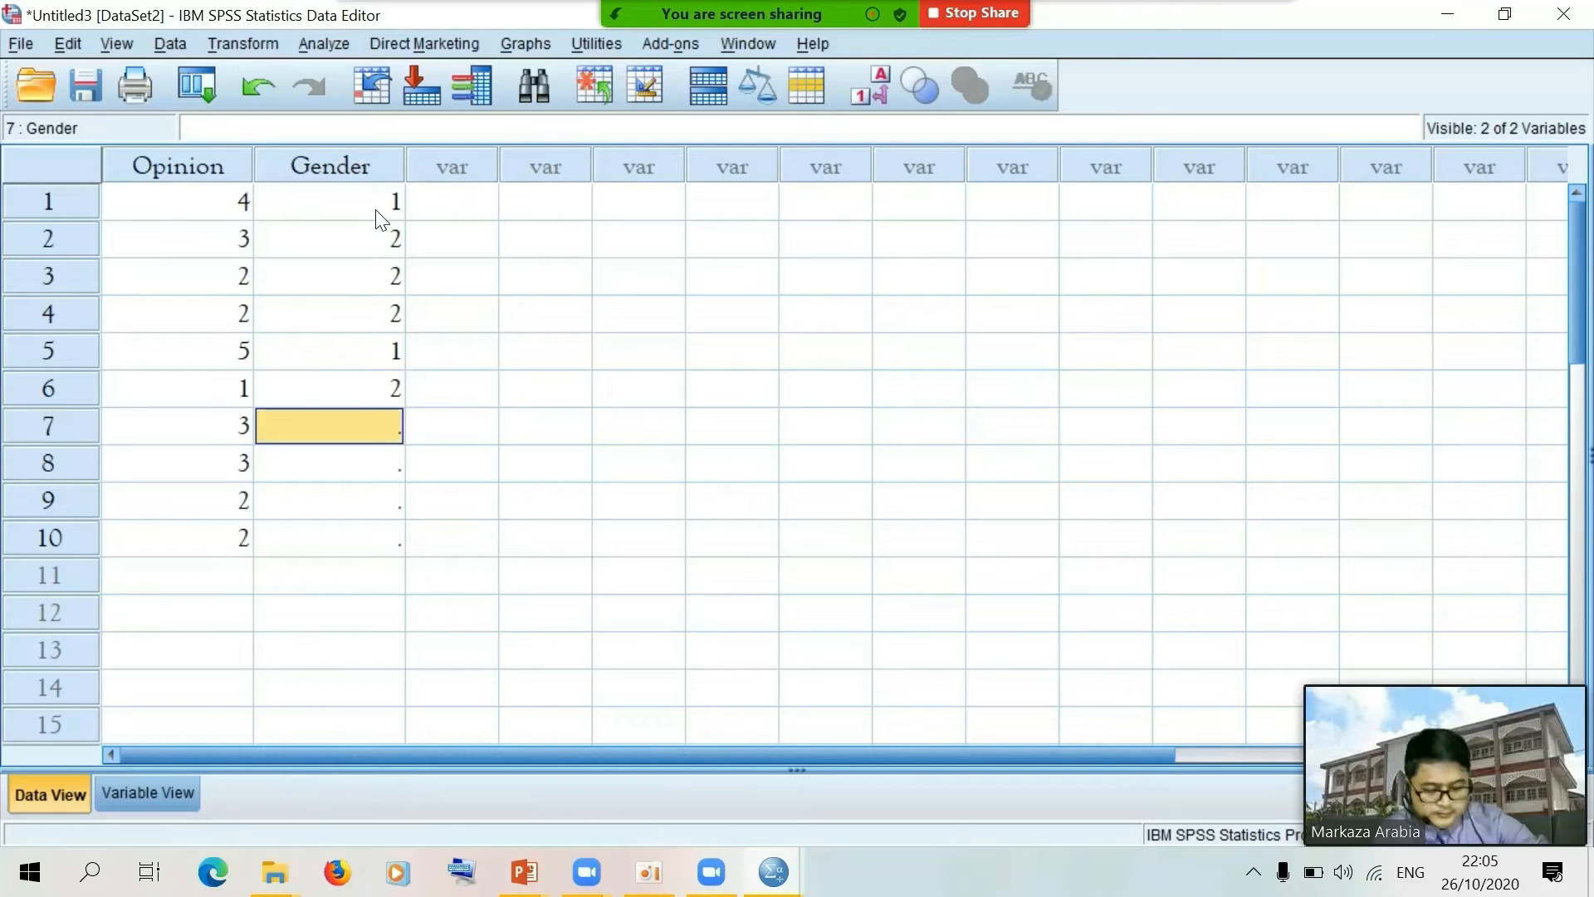
type("1")
key("Return")
type("1")
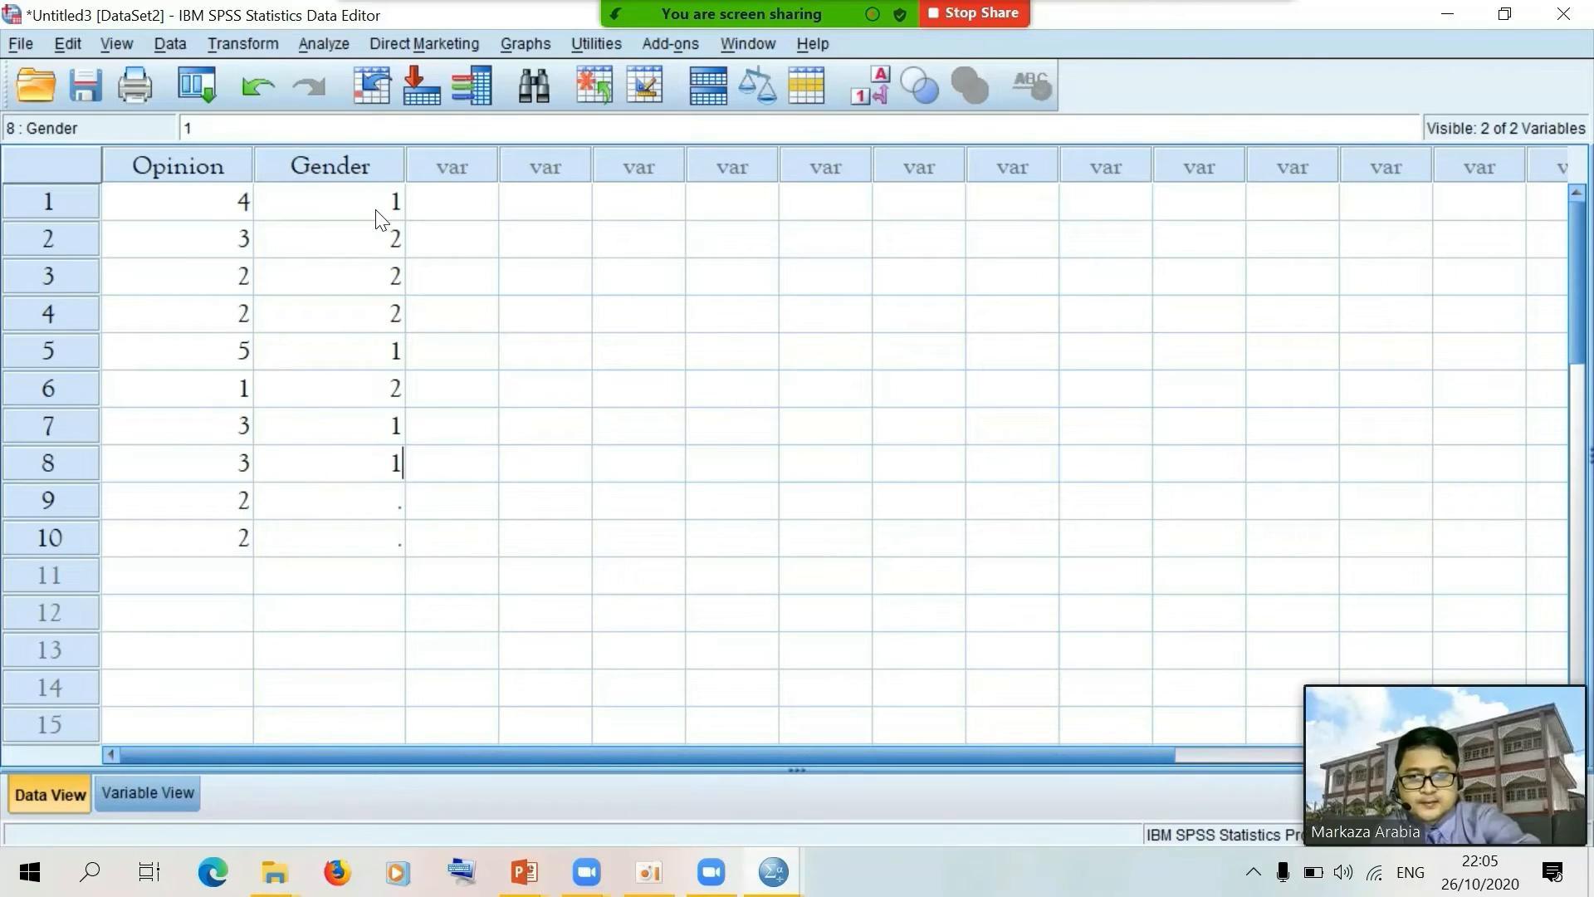
key("Return")
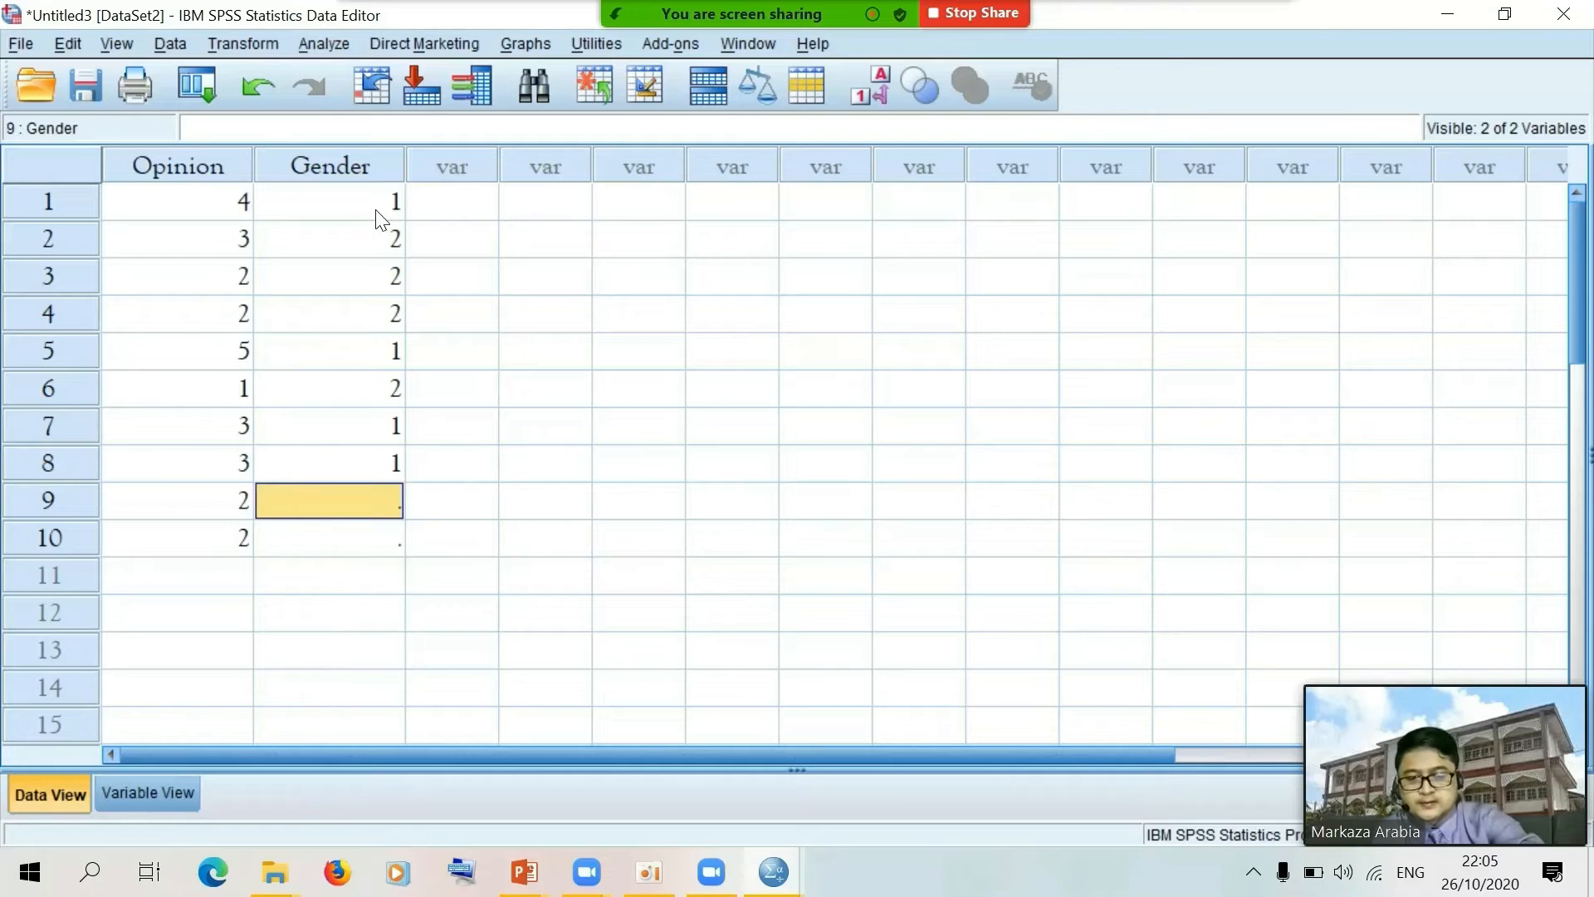
type("2")
key("Return")
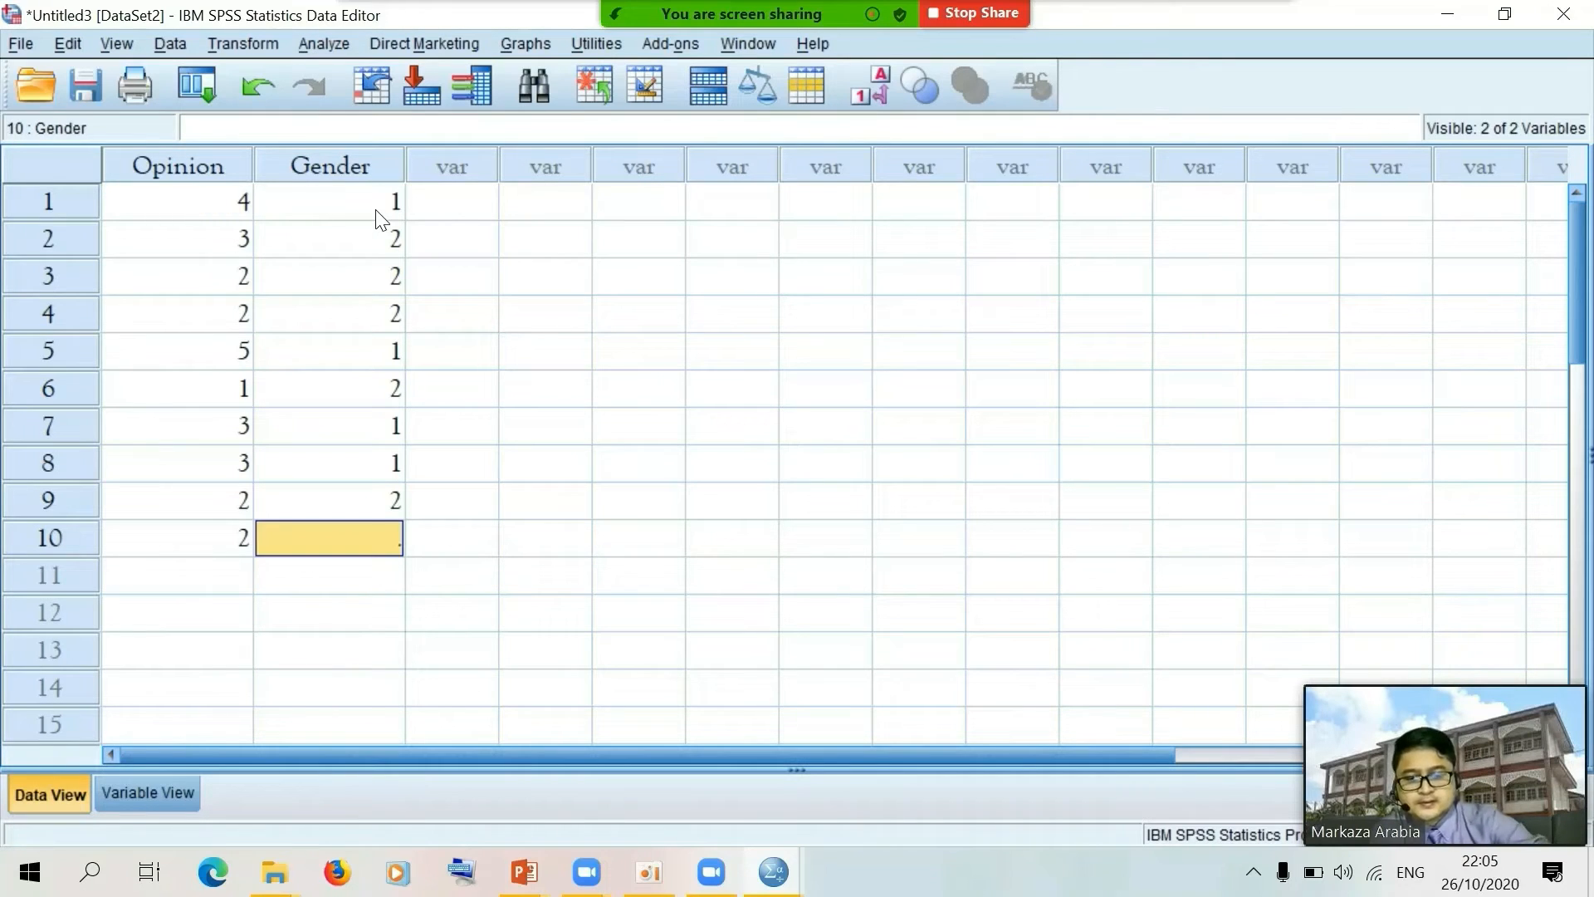
type("2")
left_click(627, 479)
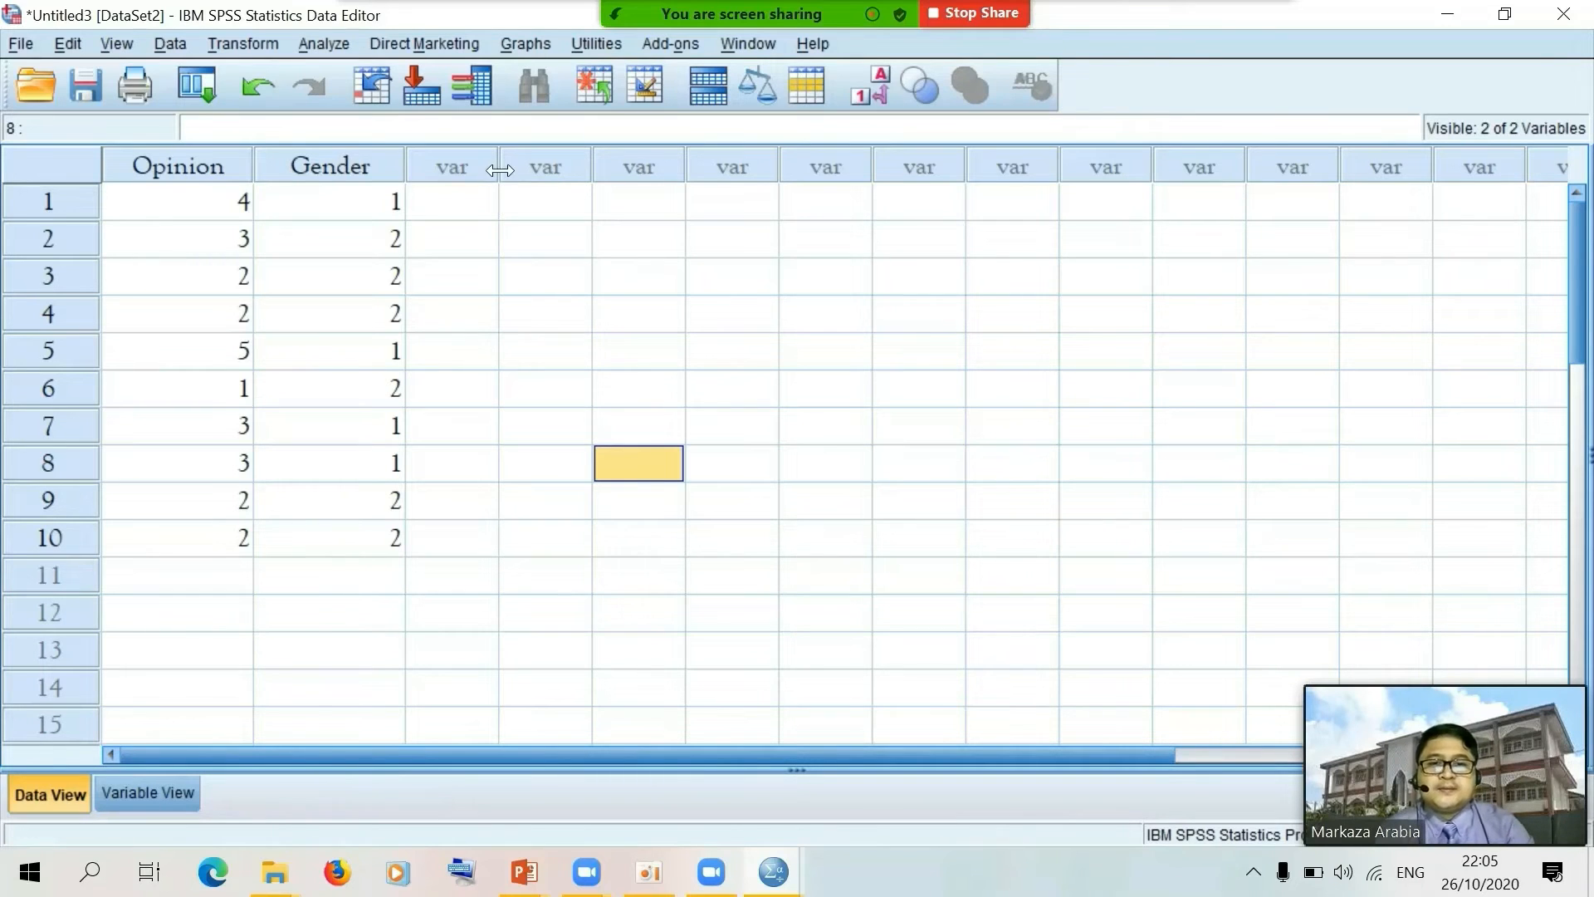
mouse_move(499, 169)
left_mouse_down()
mouse_move(568, 170)
mouse_move(501, 169)
left_mouse_up()
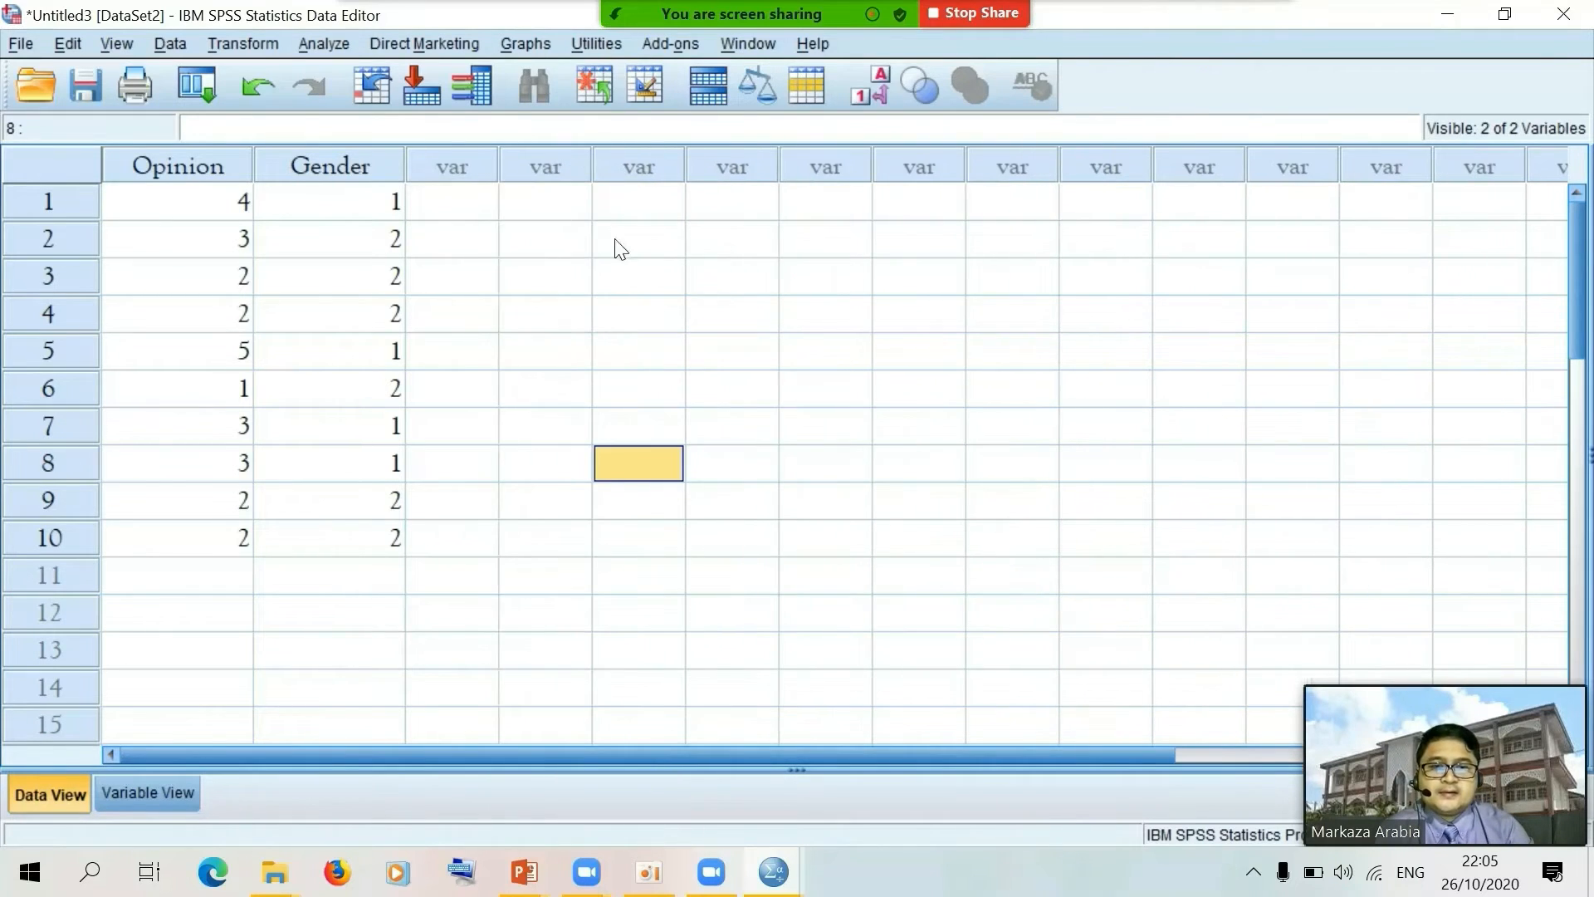
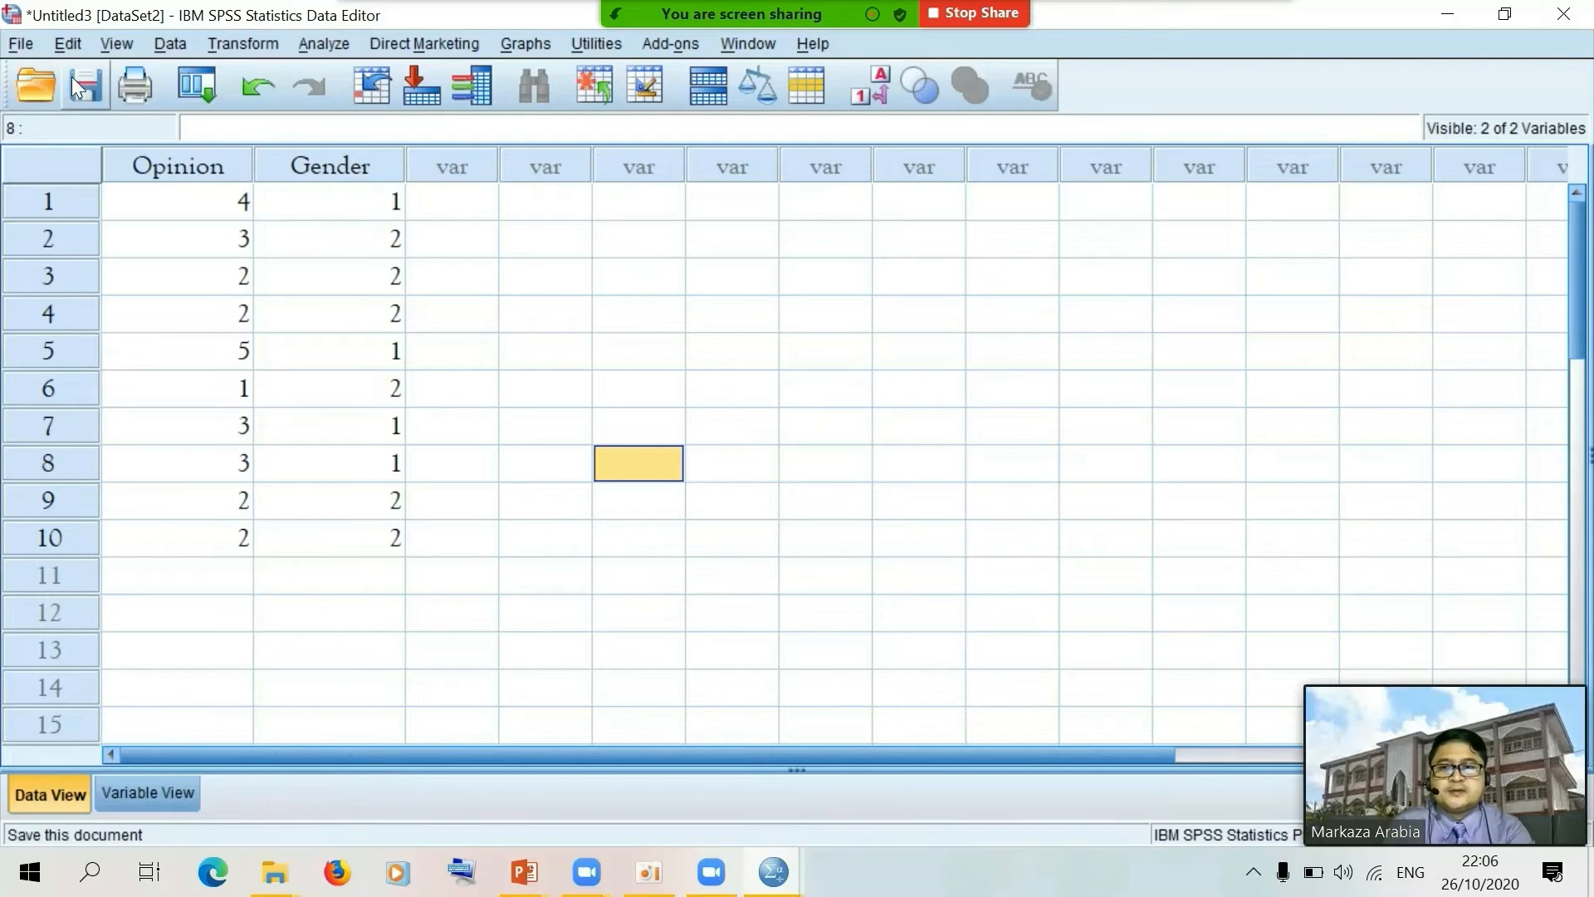
Save the coded dataset as Metode_InputData_Kode in SPSS Statistics format in the File Latihan Program SPSS folder
left_click(27, 45)
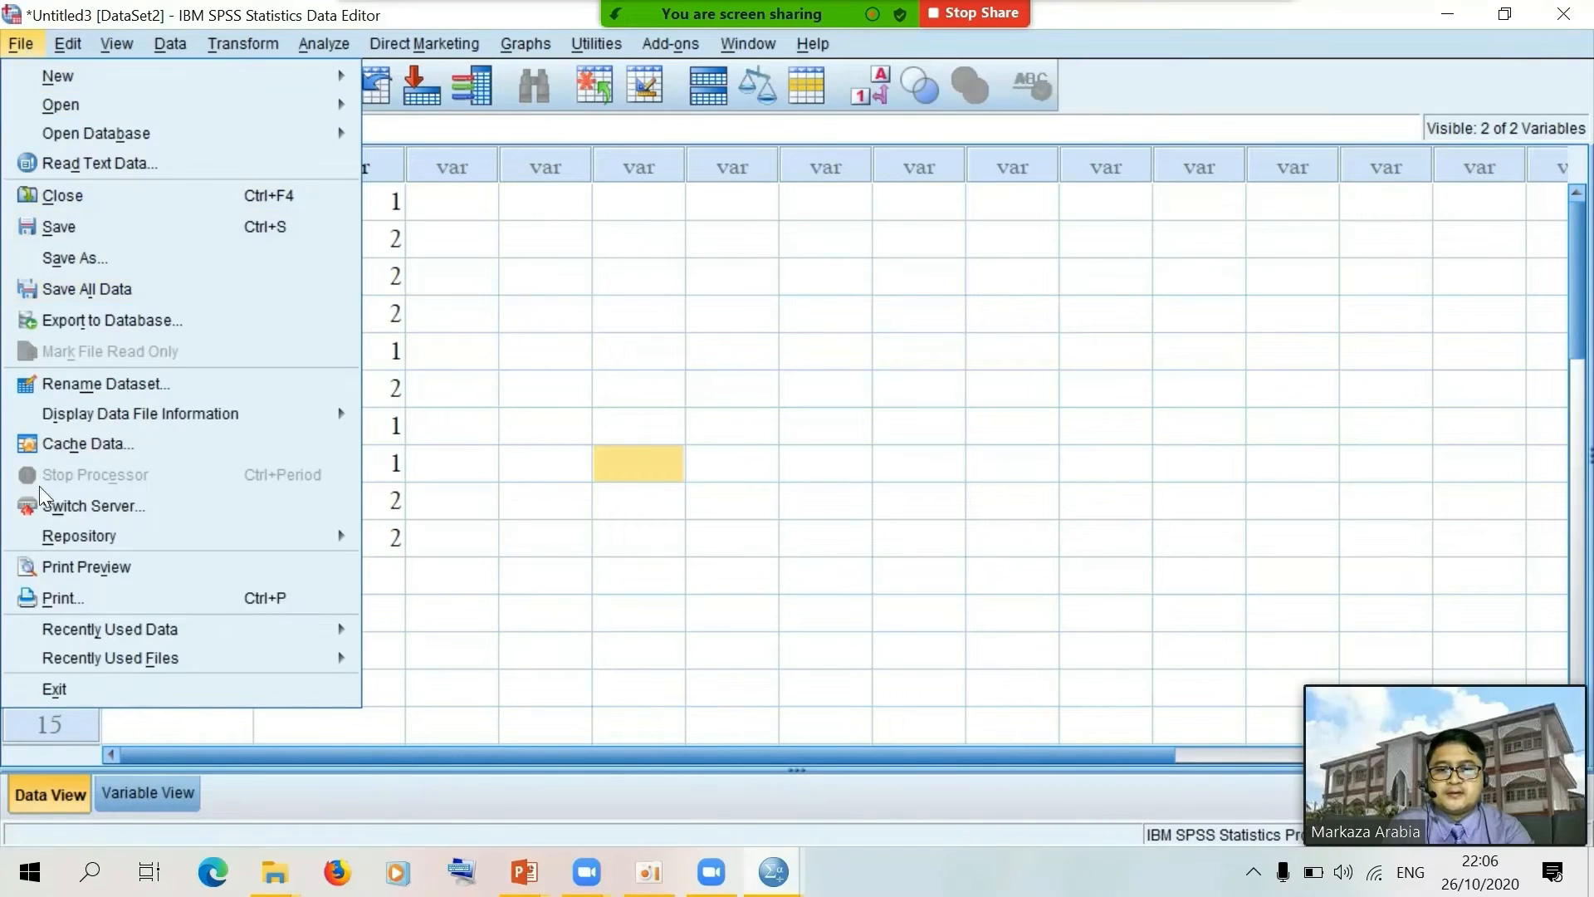
mouse_move(60, 525)
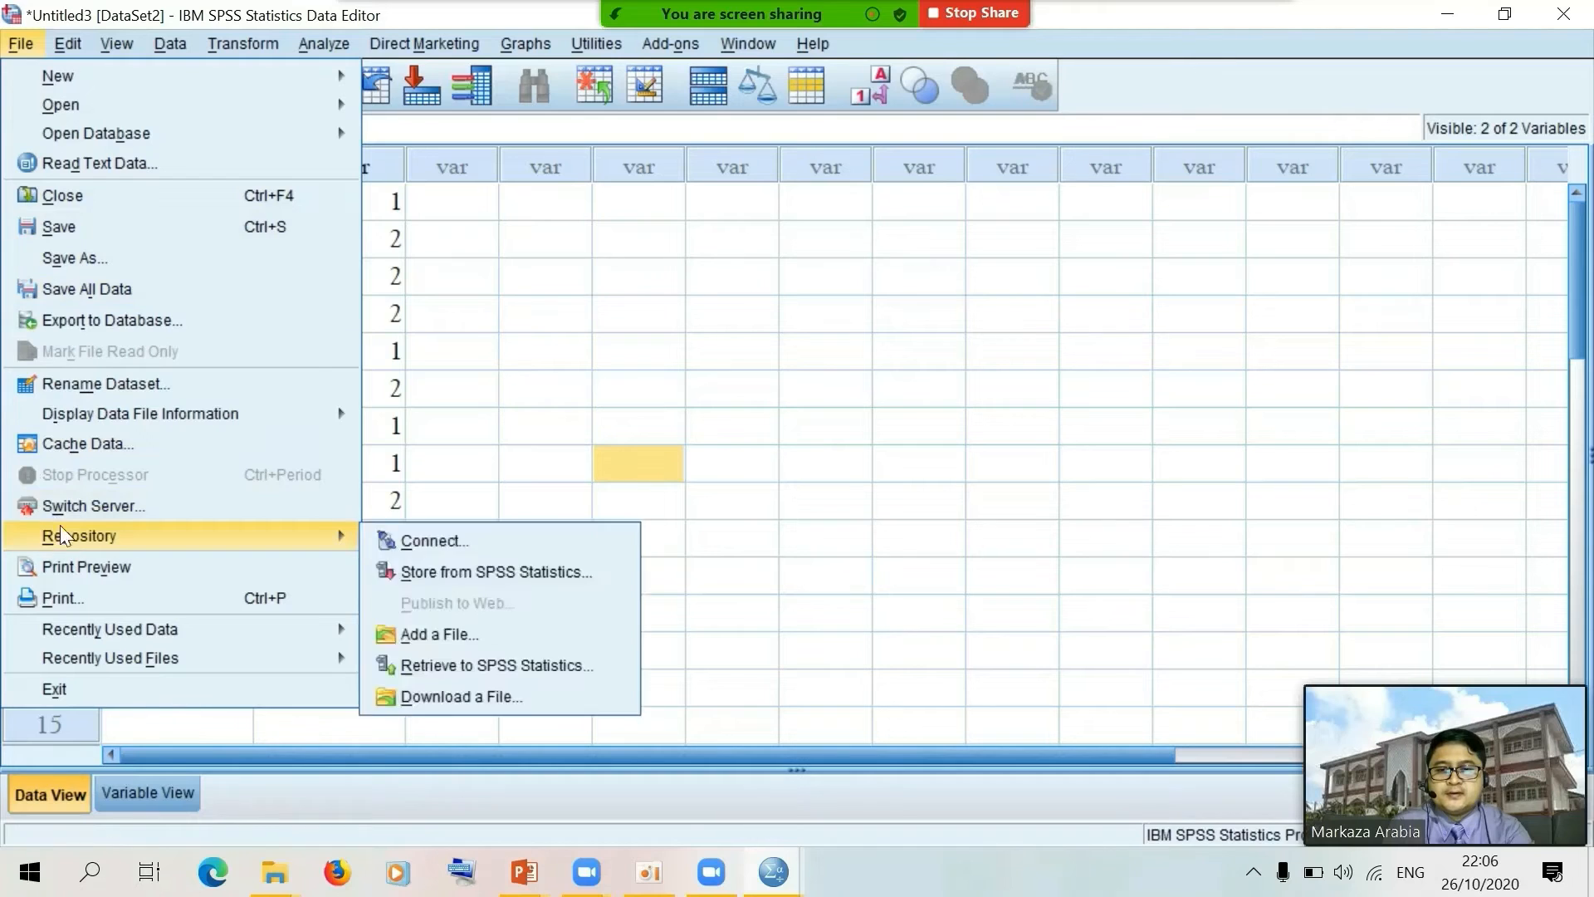
left_click(130, 258)
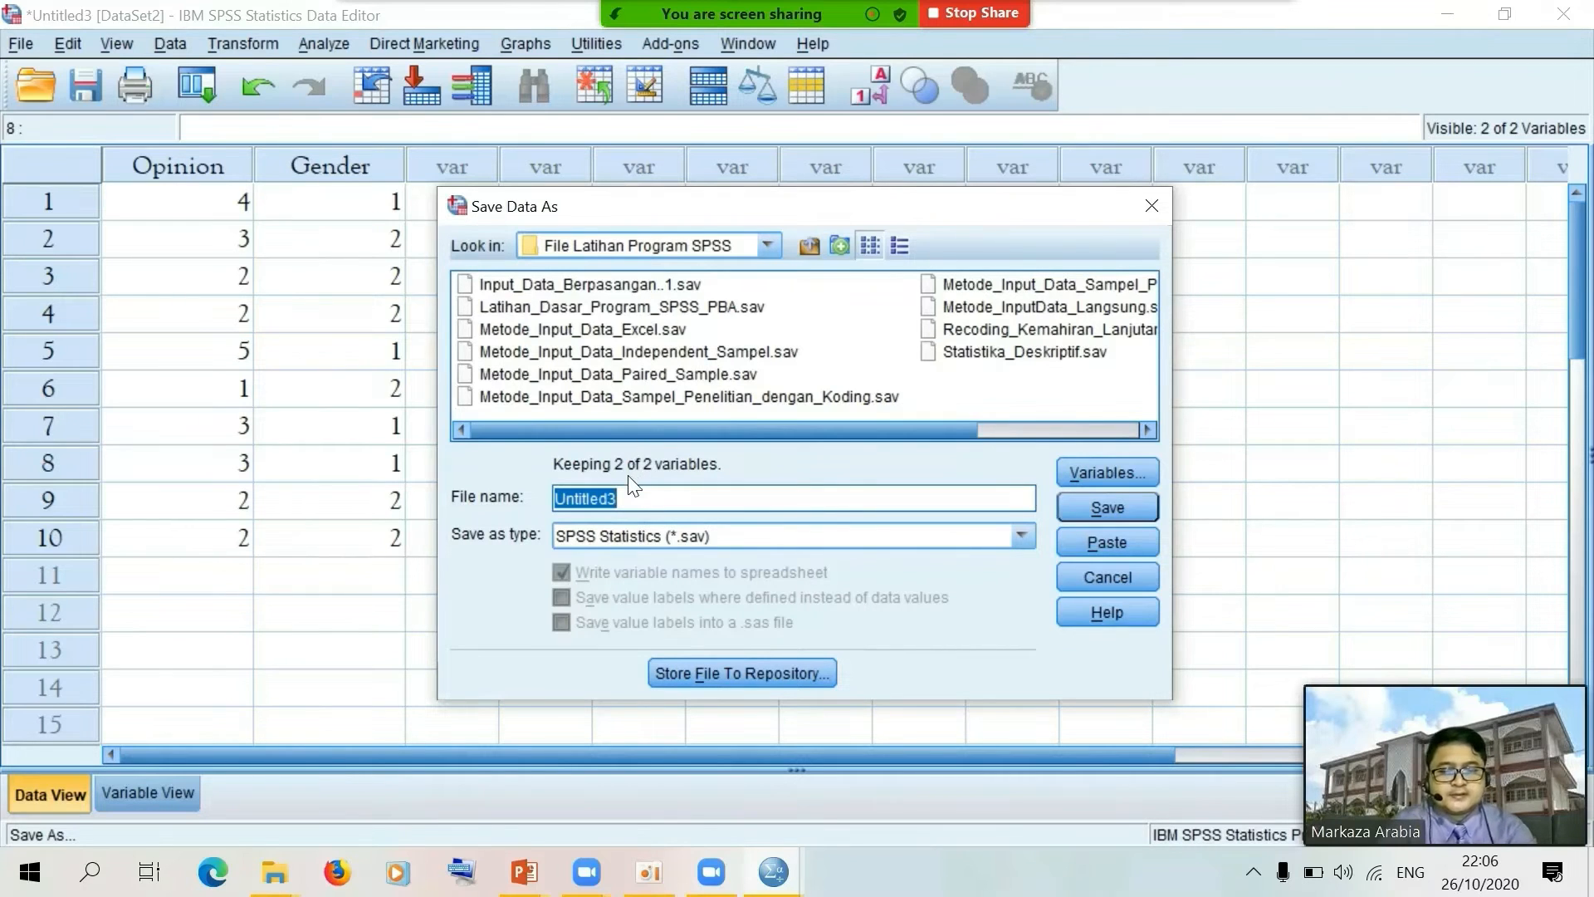
type("Metode")
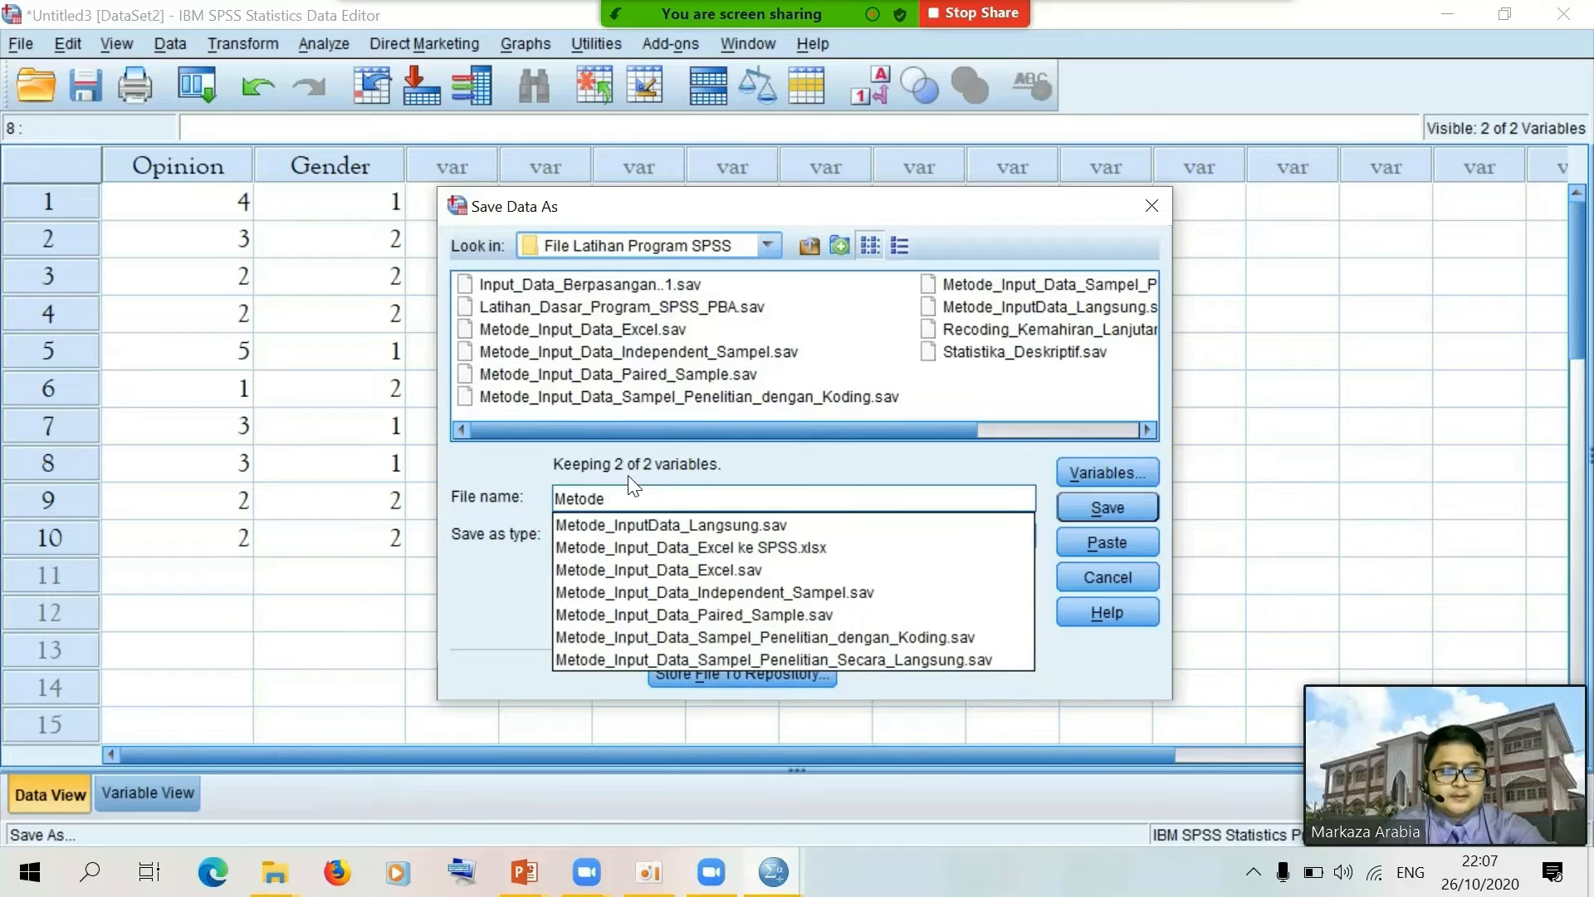
type("_Input")
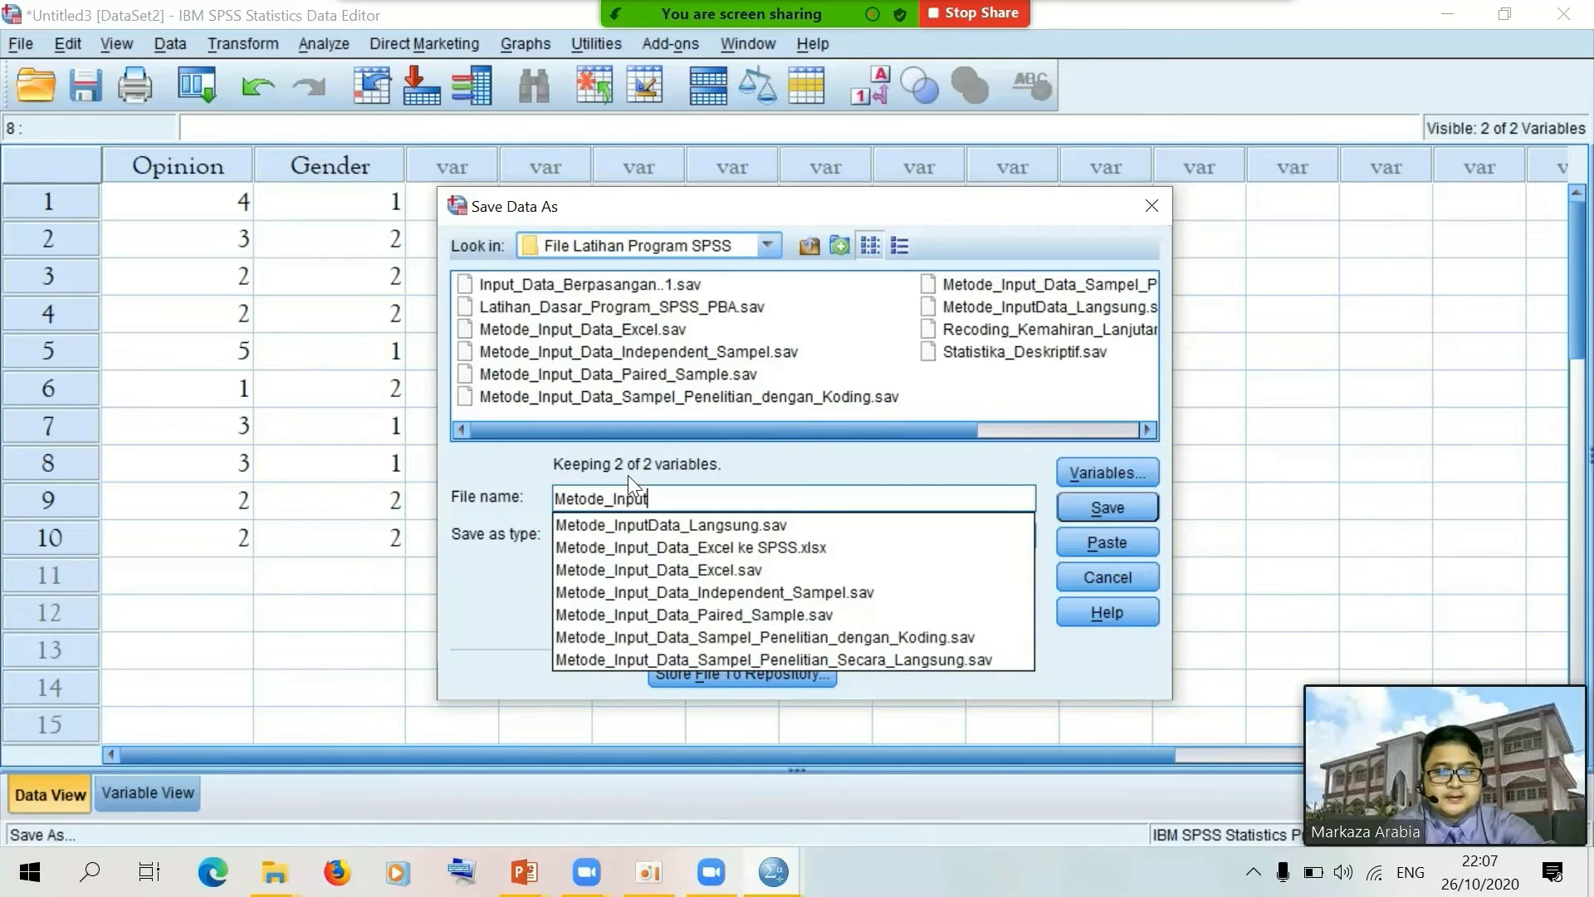
type("Data_")
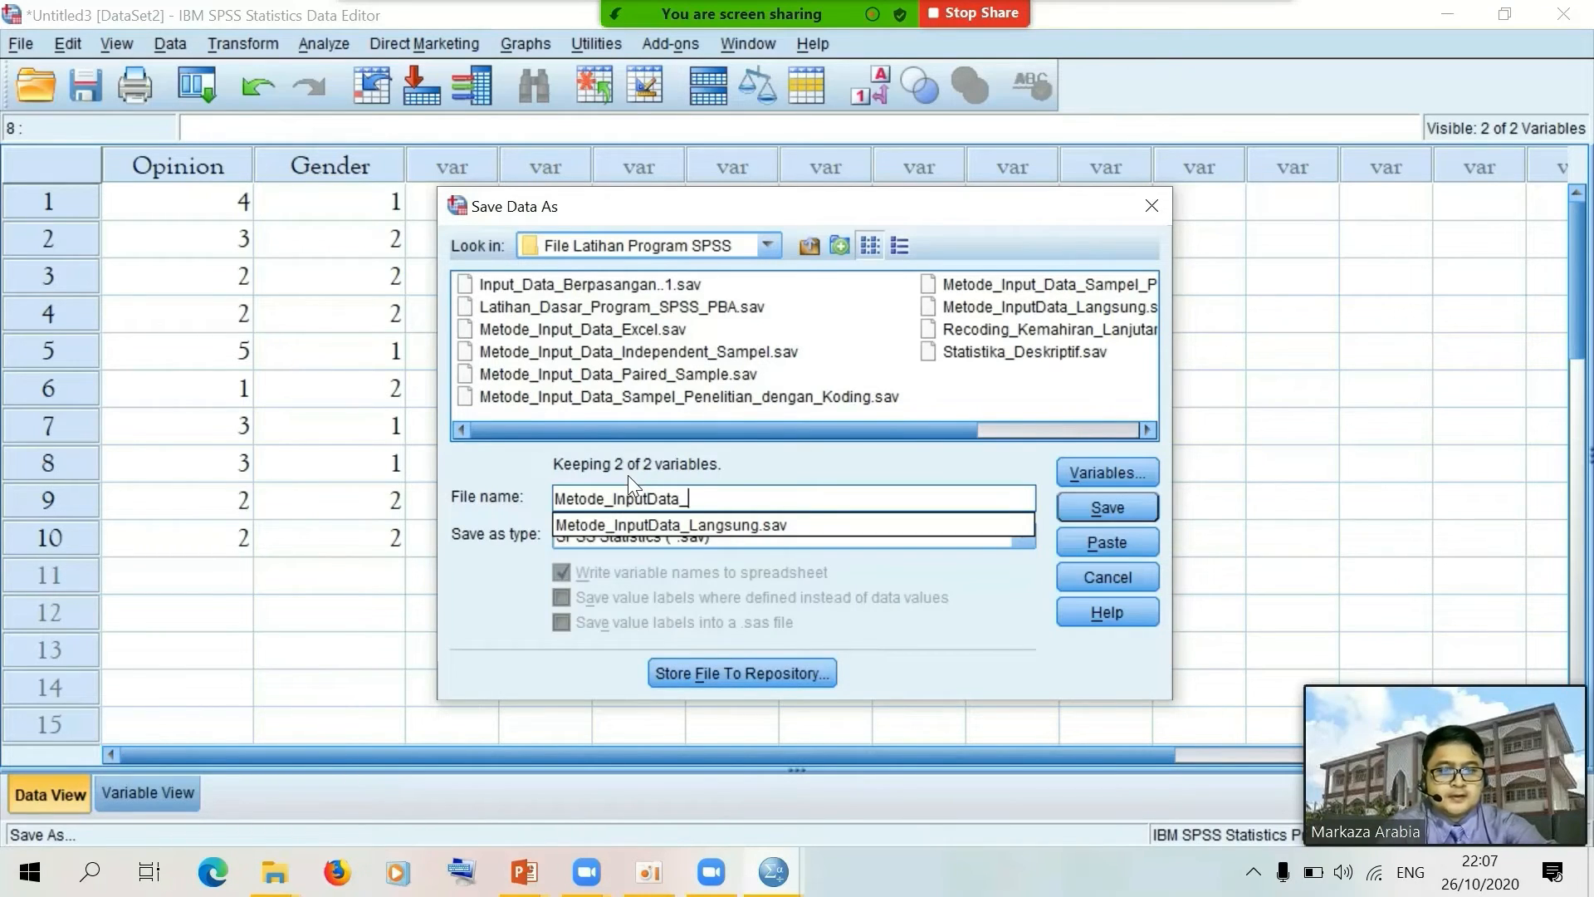
type("Kode")
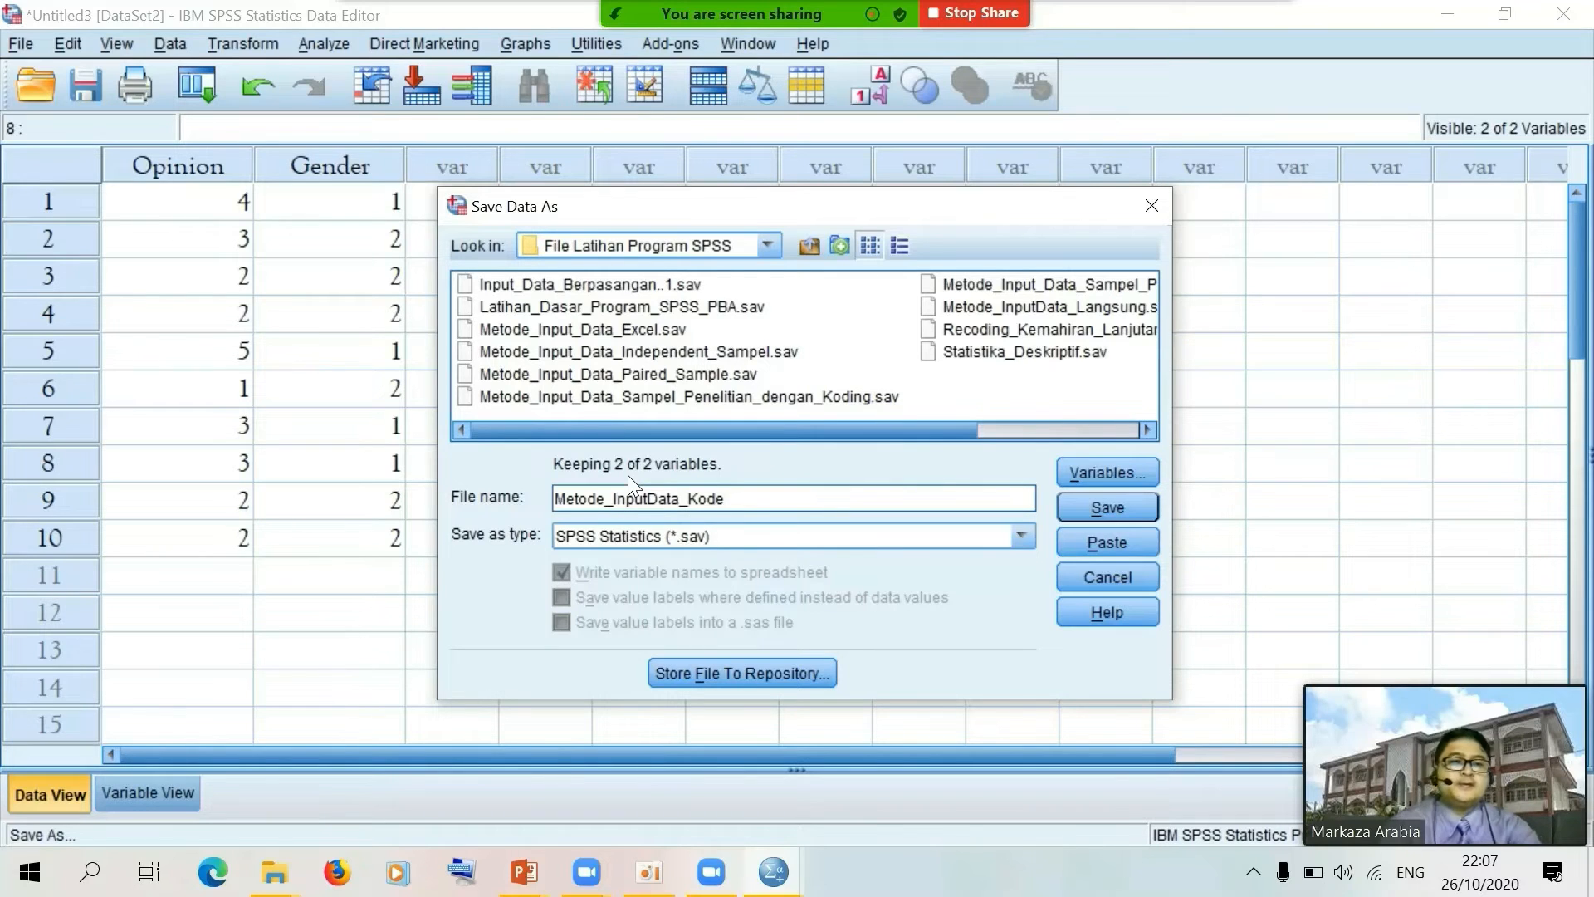
left_click(1129, 513)
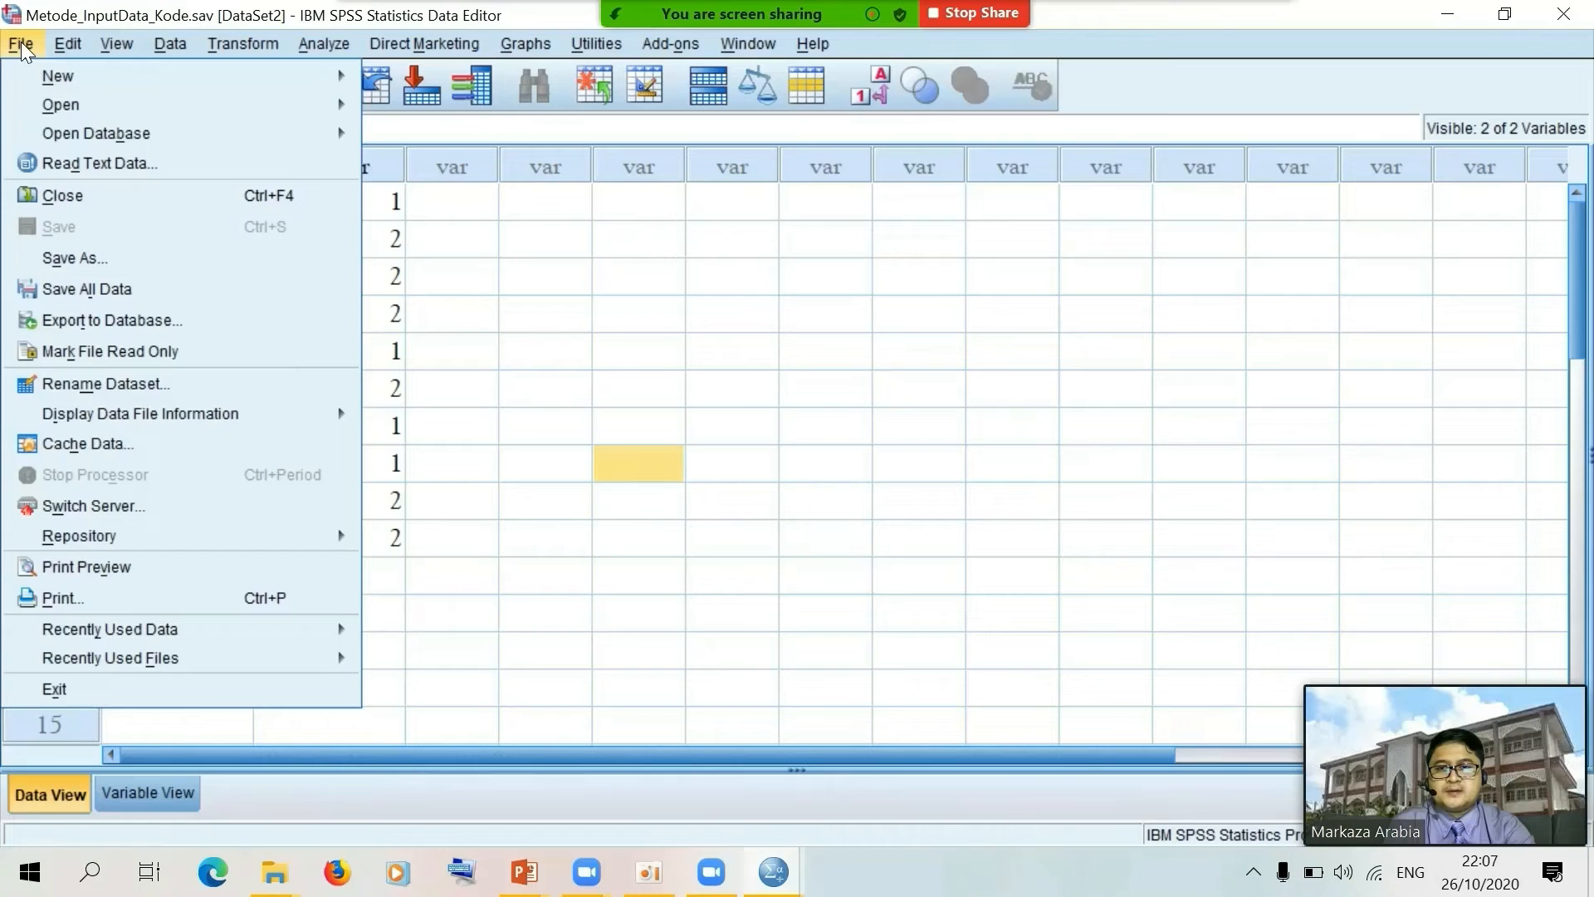
Create a new empty dataset and select the second cell of row 2
mouse_move(30, 68)
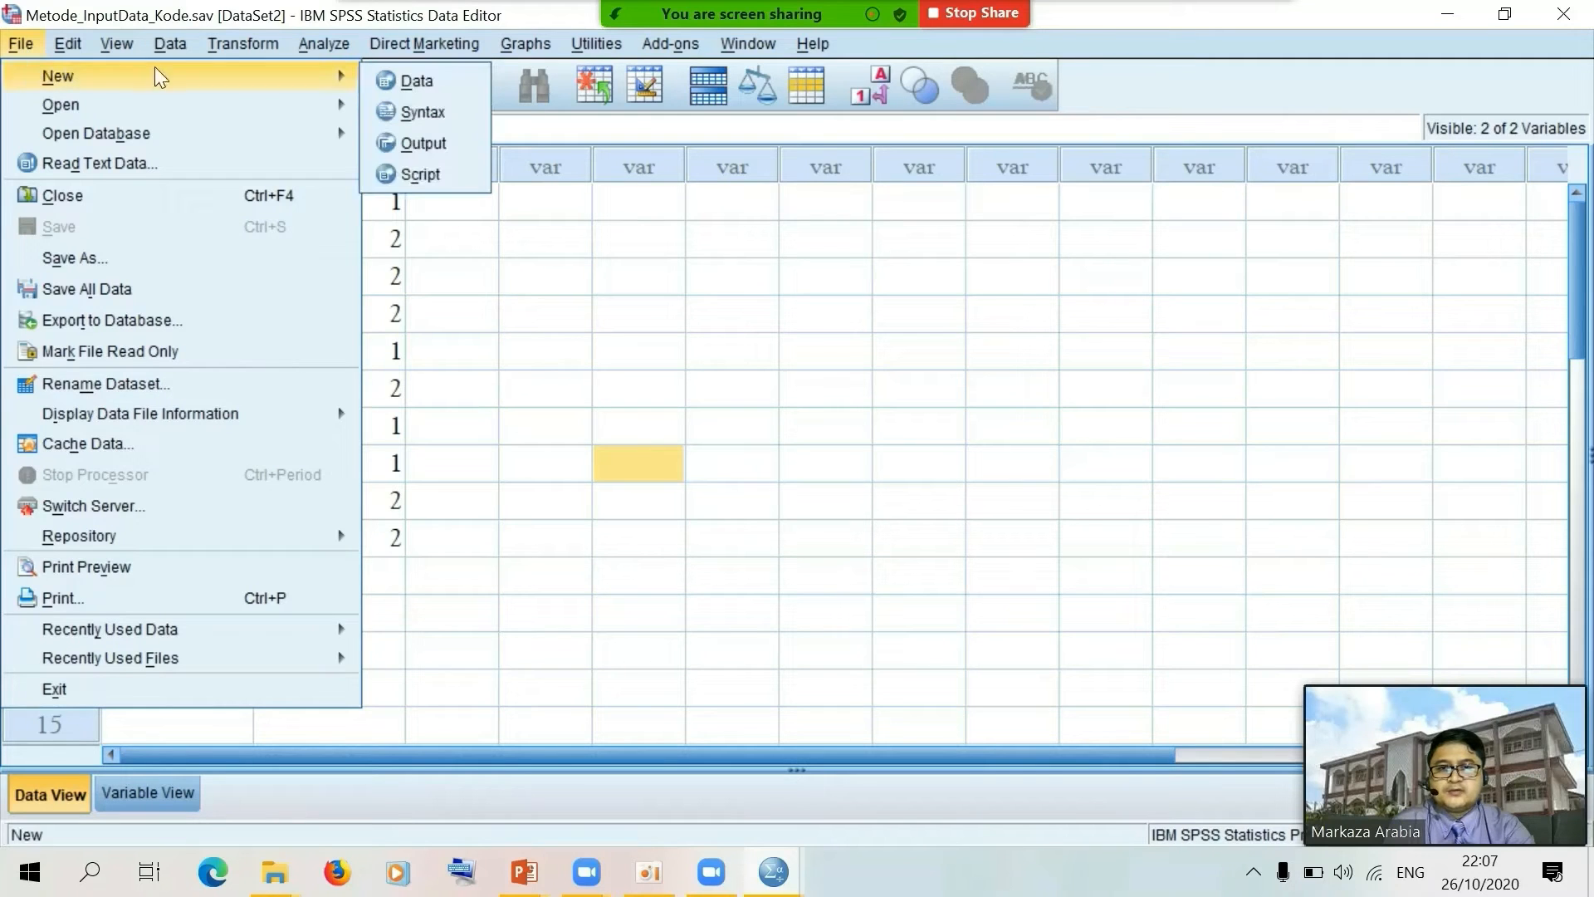
left_click(397, 77)
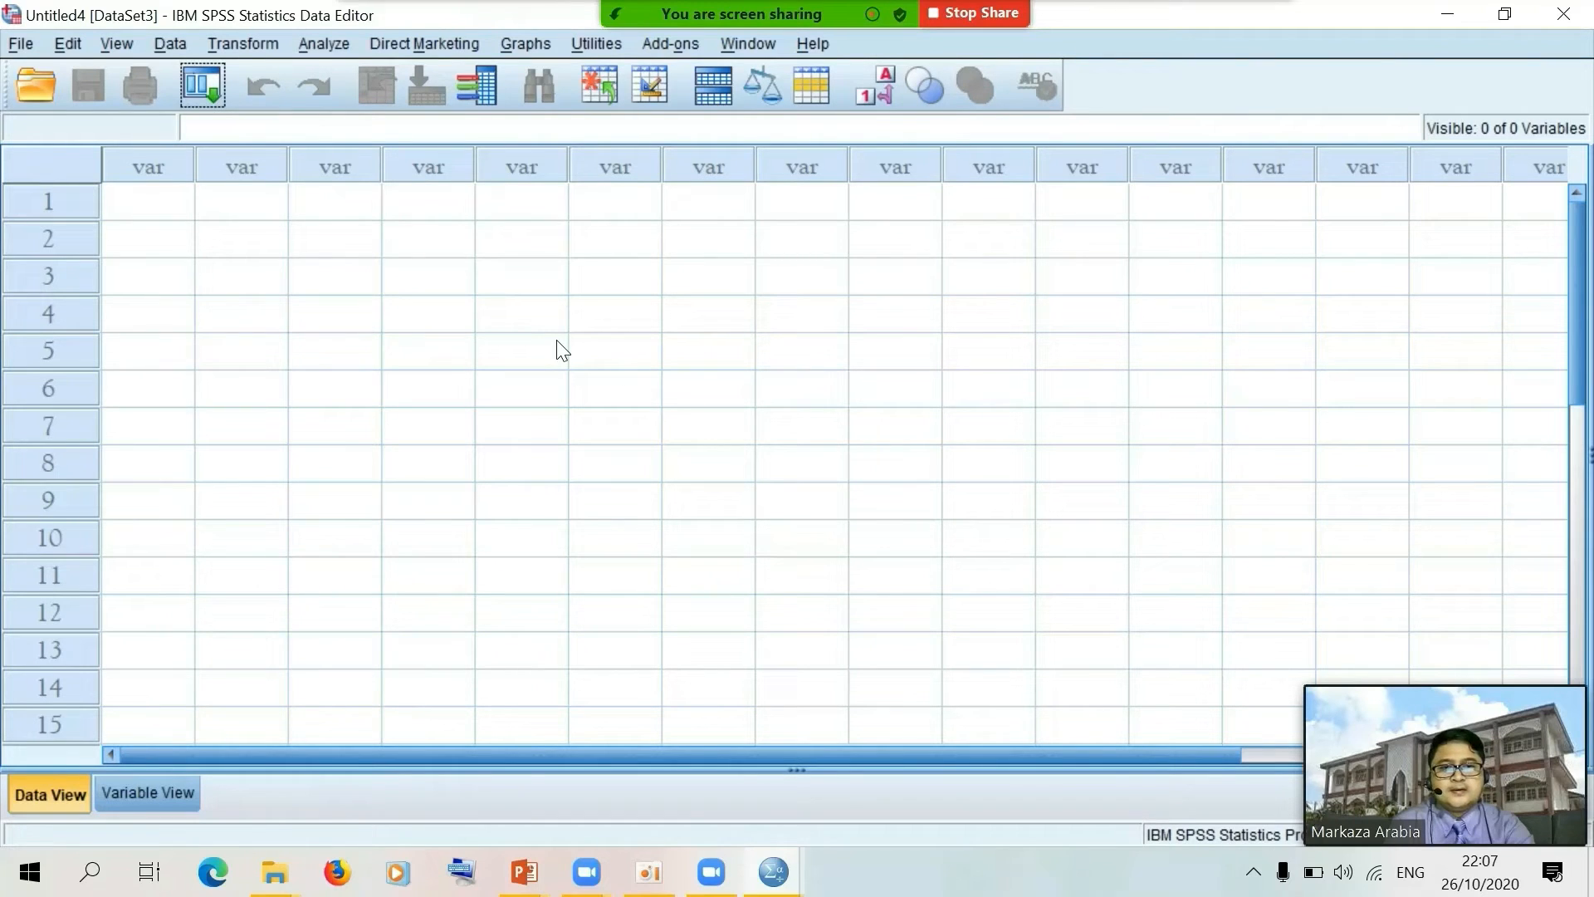
left_click(249, 255)
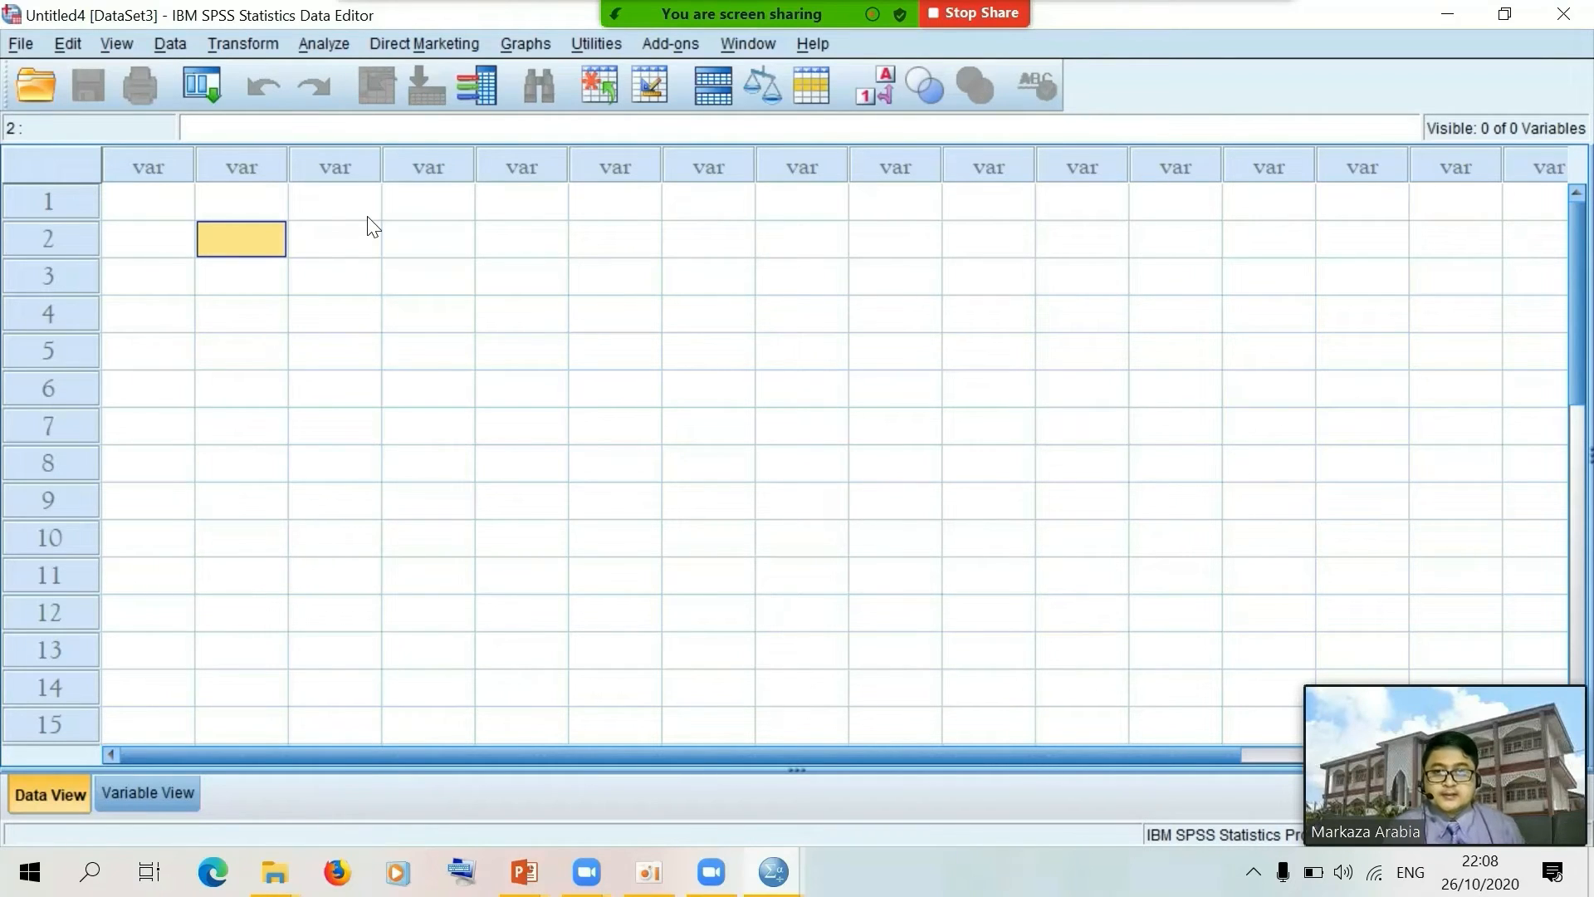
Start opening a data file, browse to the File Latihan Program SPSS folder on drive D: and list only Excel files
left_click(36, 87)
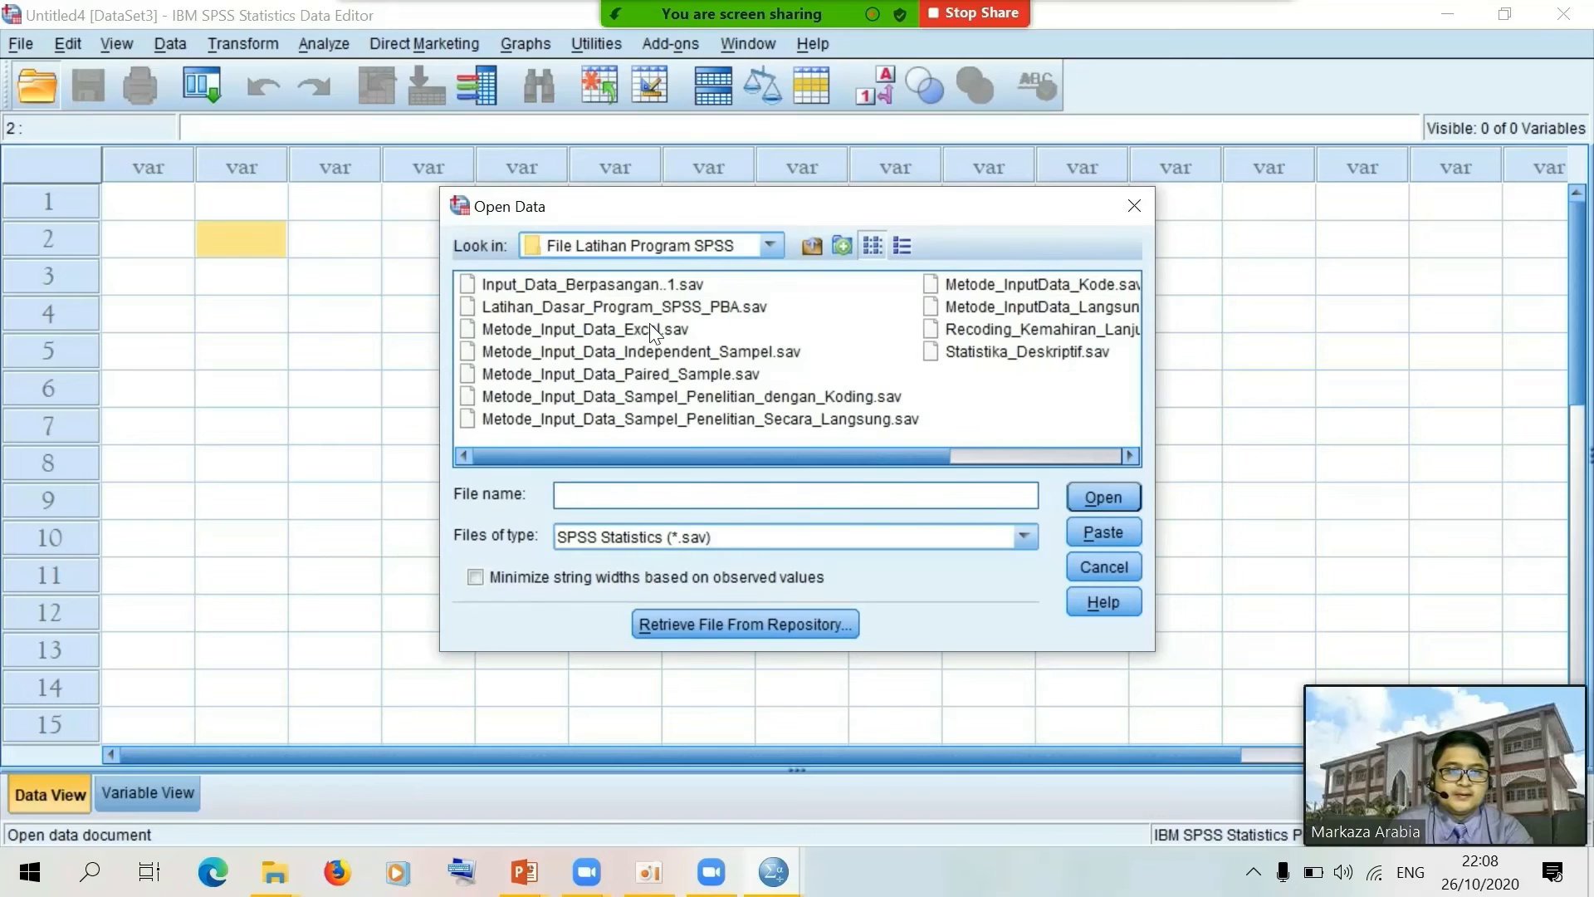
left_click(774, 247)
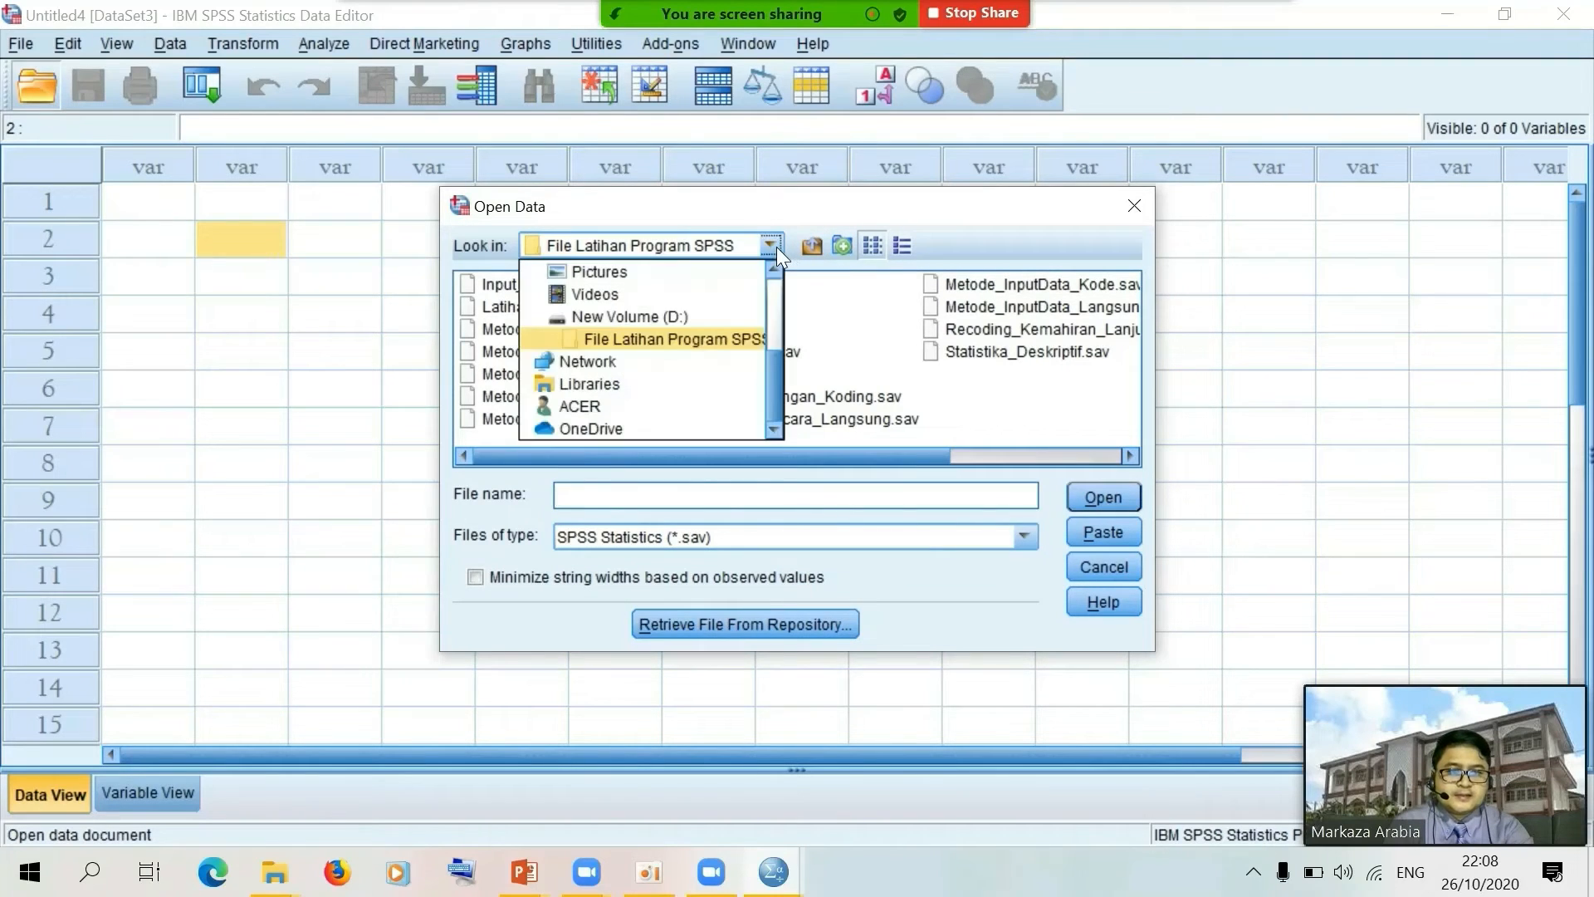
left_click(684, 317)
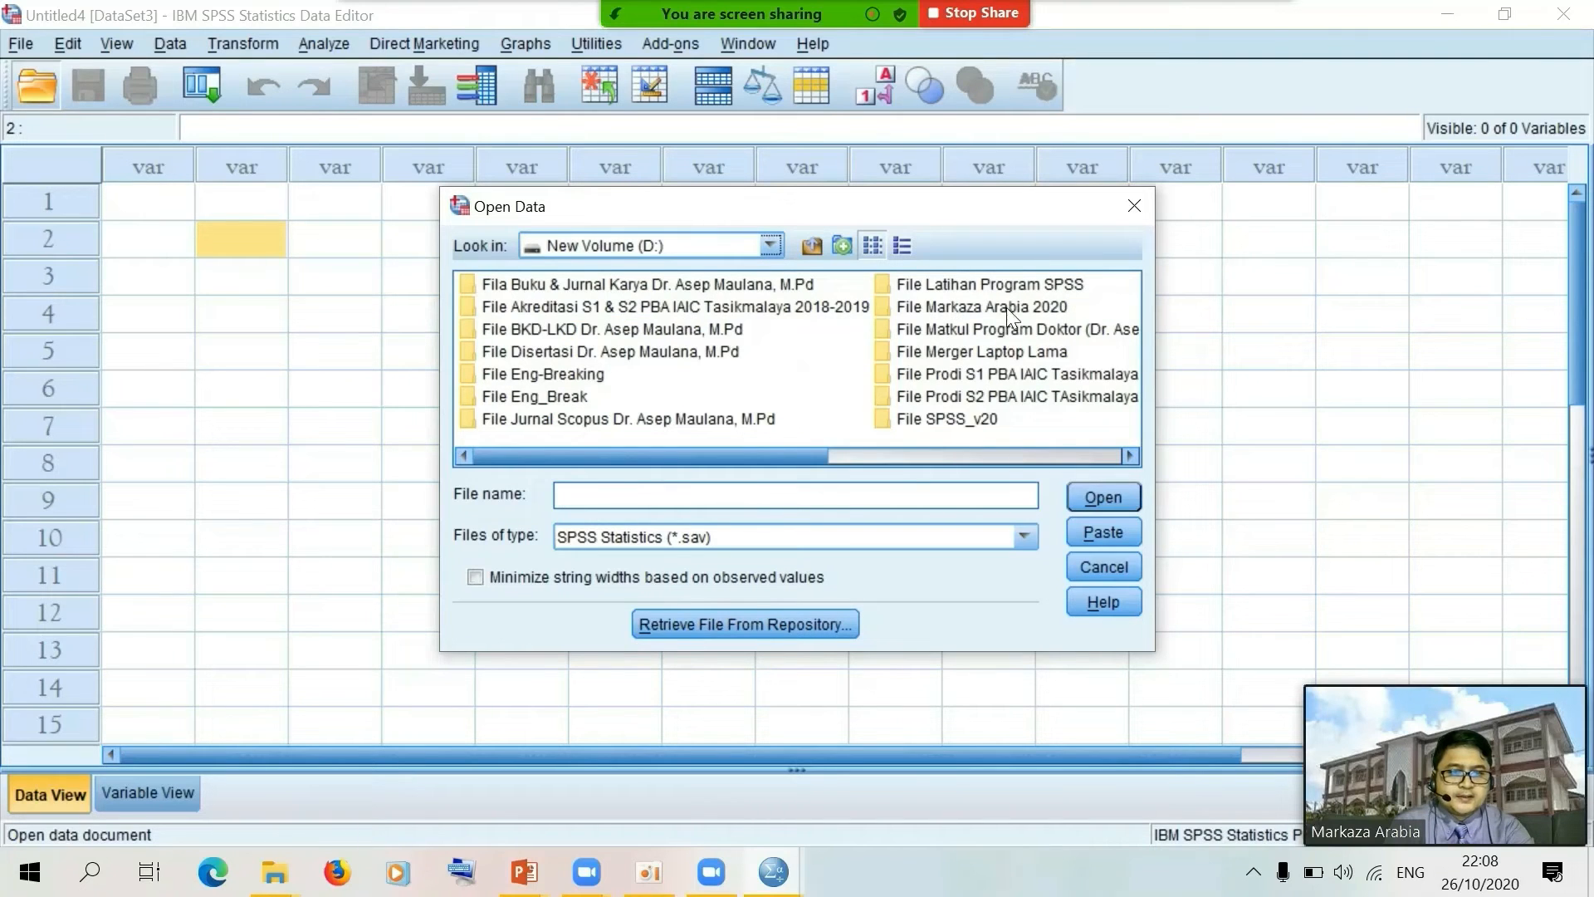
double_click(947, 288)
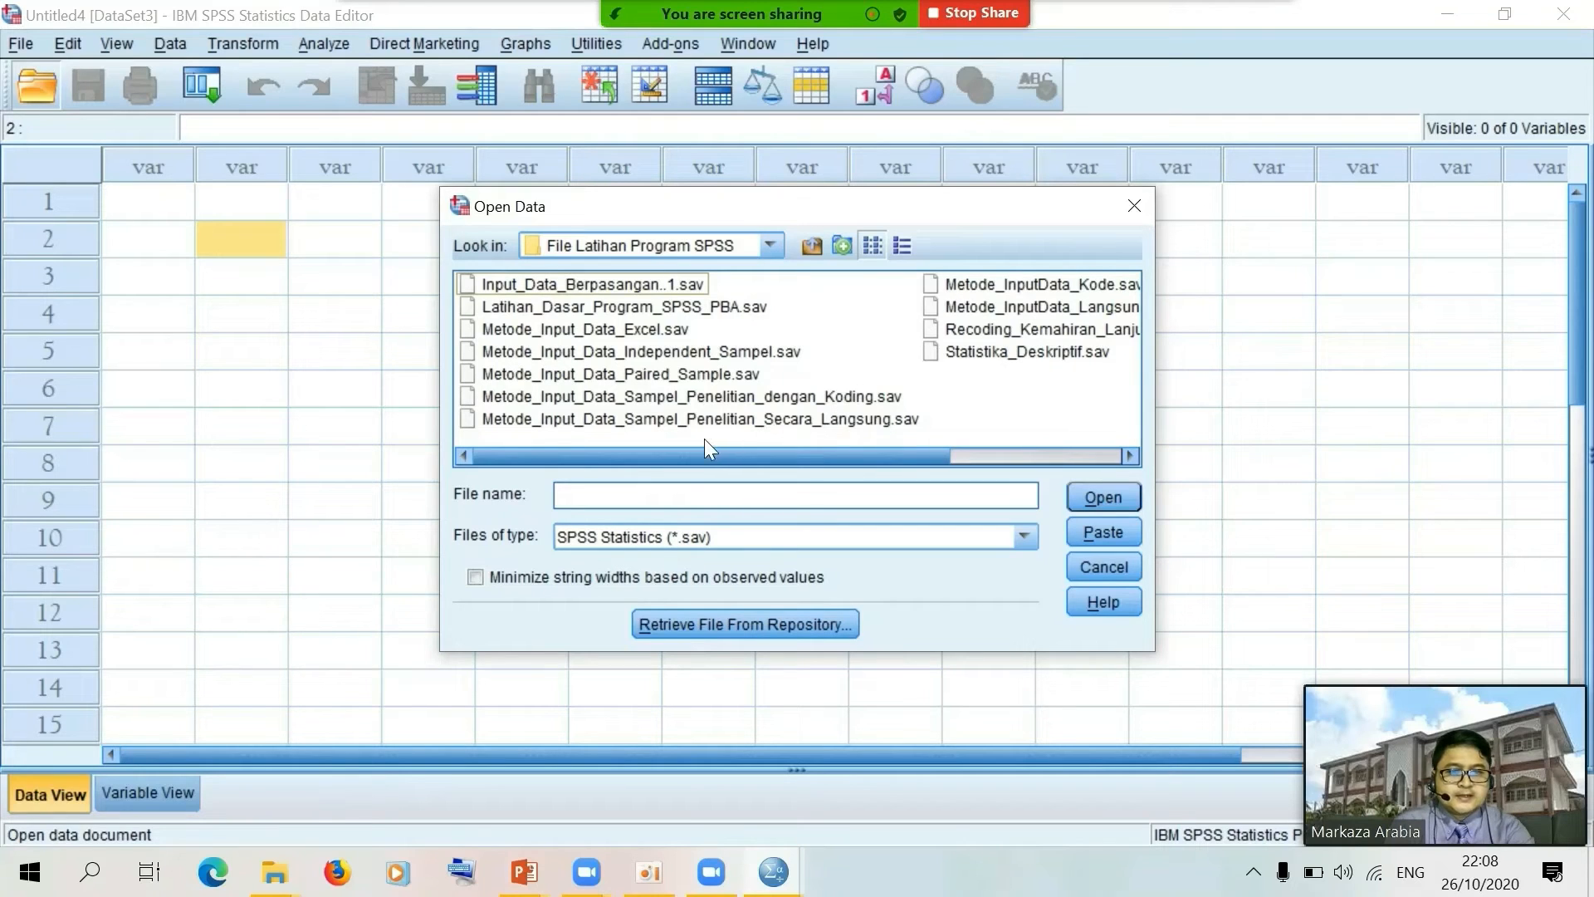
left_click_drag(710, 456, 651, 426)
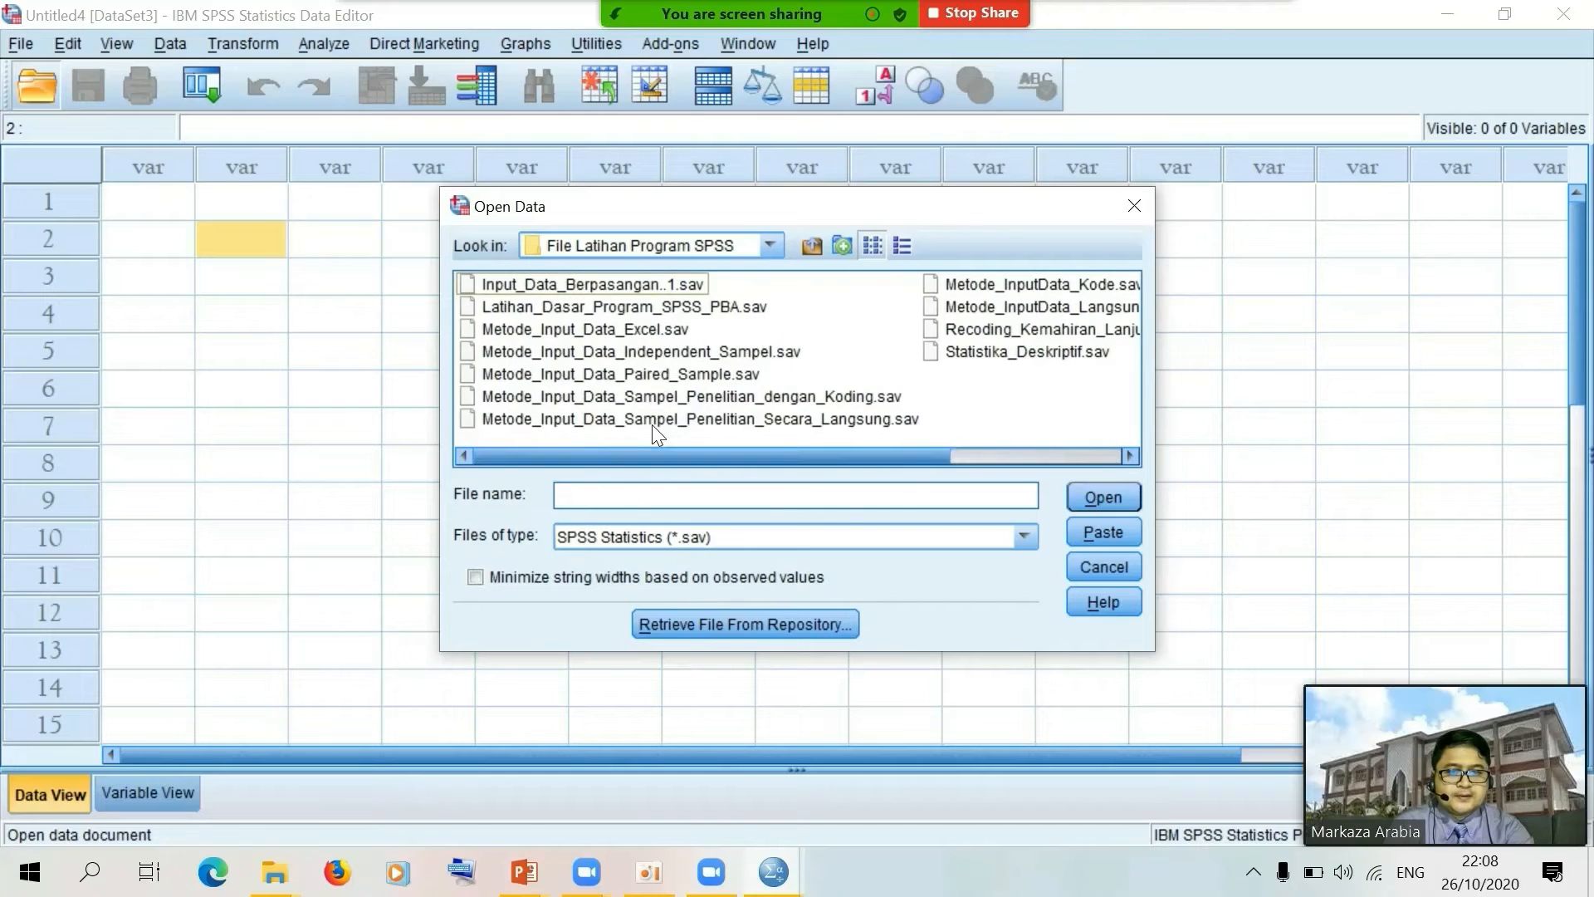
left_click(1024, 539)
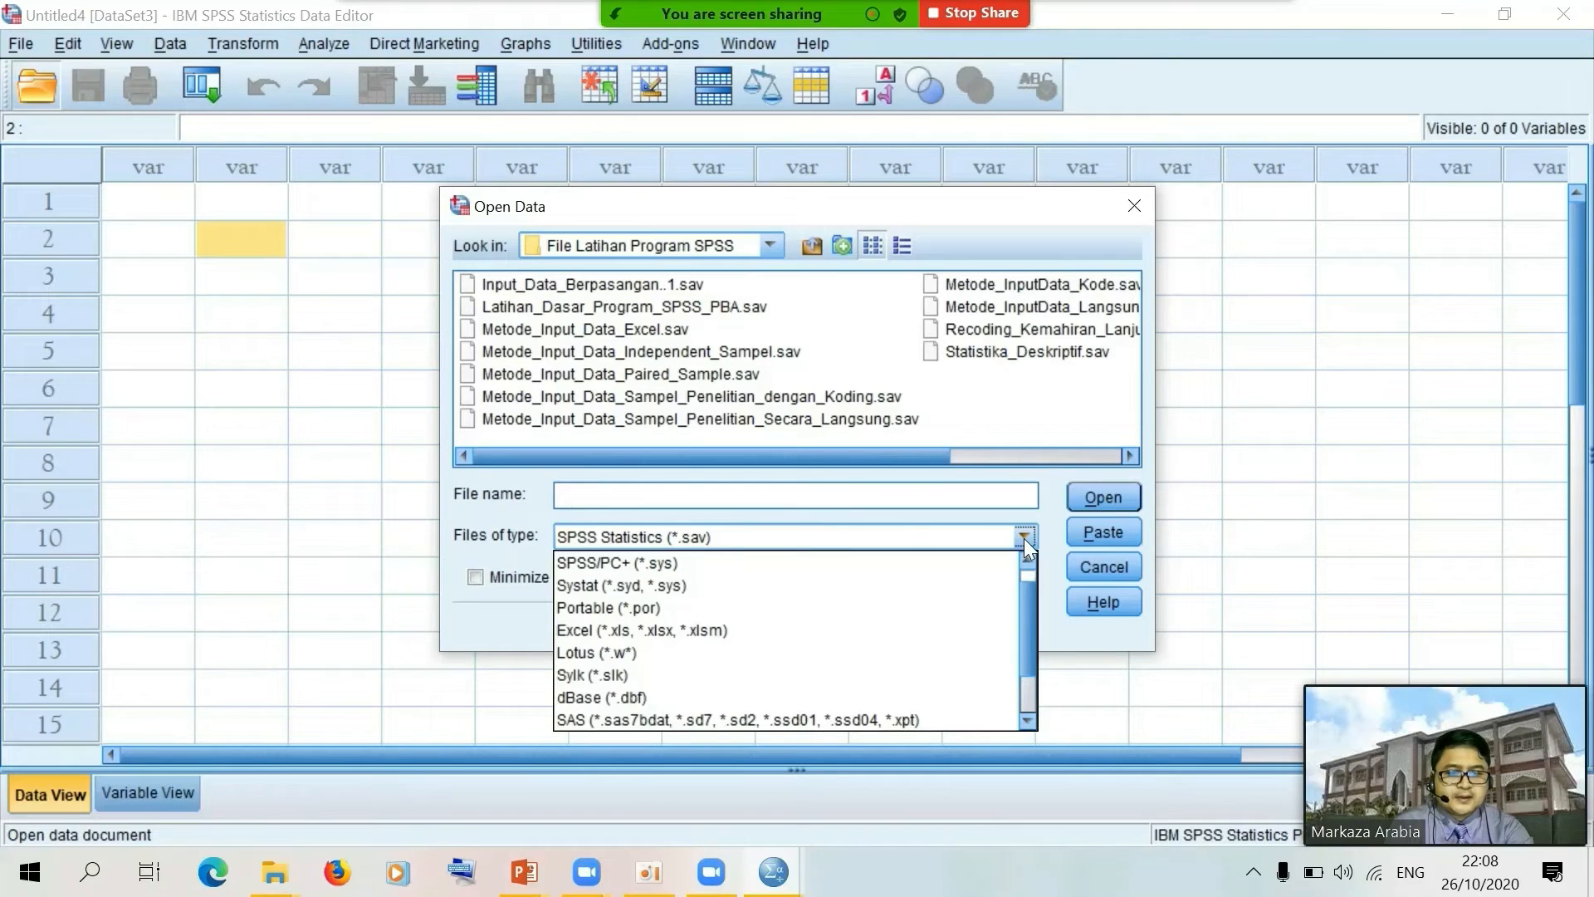
left_click(935, 634)
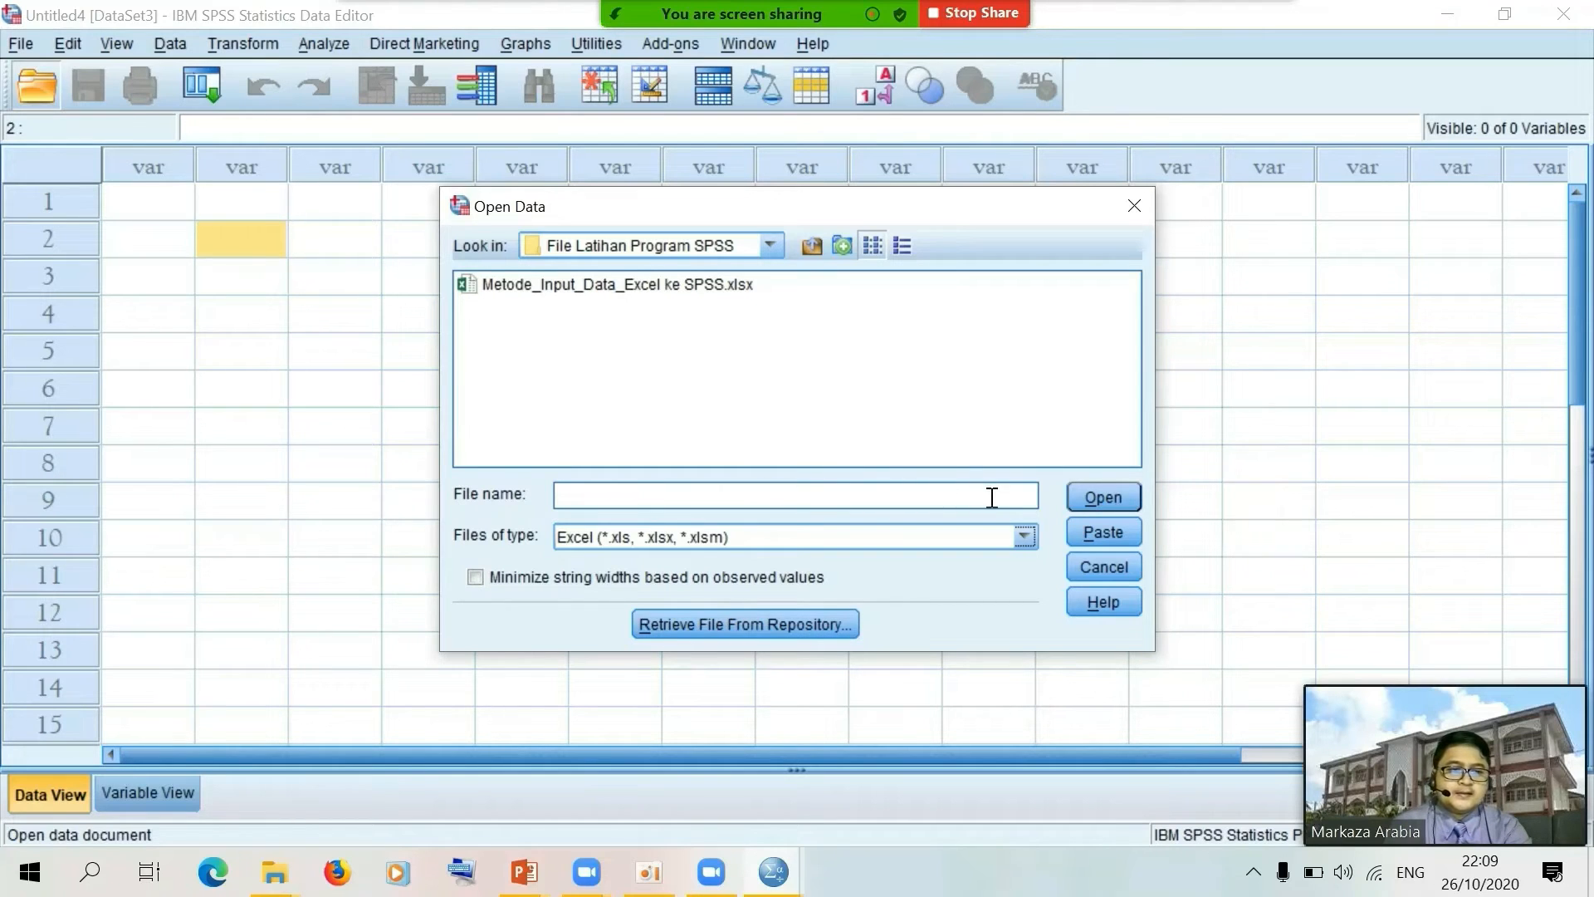
Import Metode_Input_Data_Excel ke SPSS.xlsx from Sheet1 [A1:C8], reading the variable names from the first row of data
left_click(494, 285)
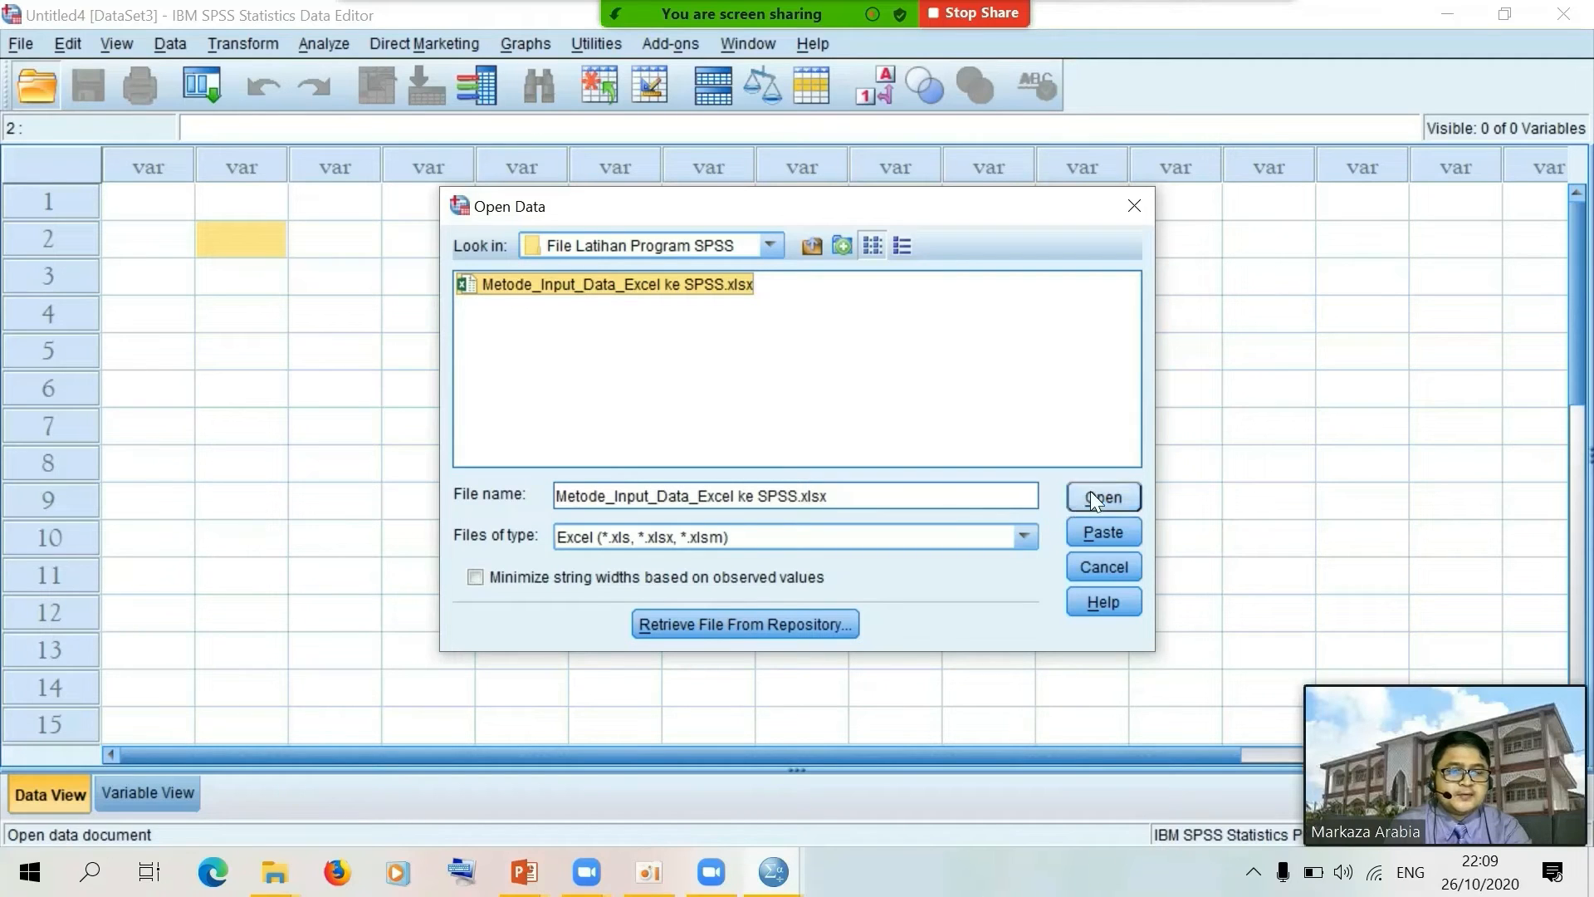
left_click_drag(784, 212, 1079, 218)
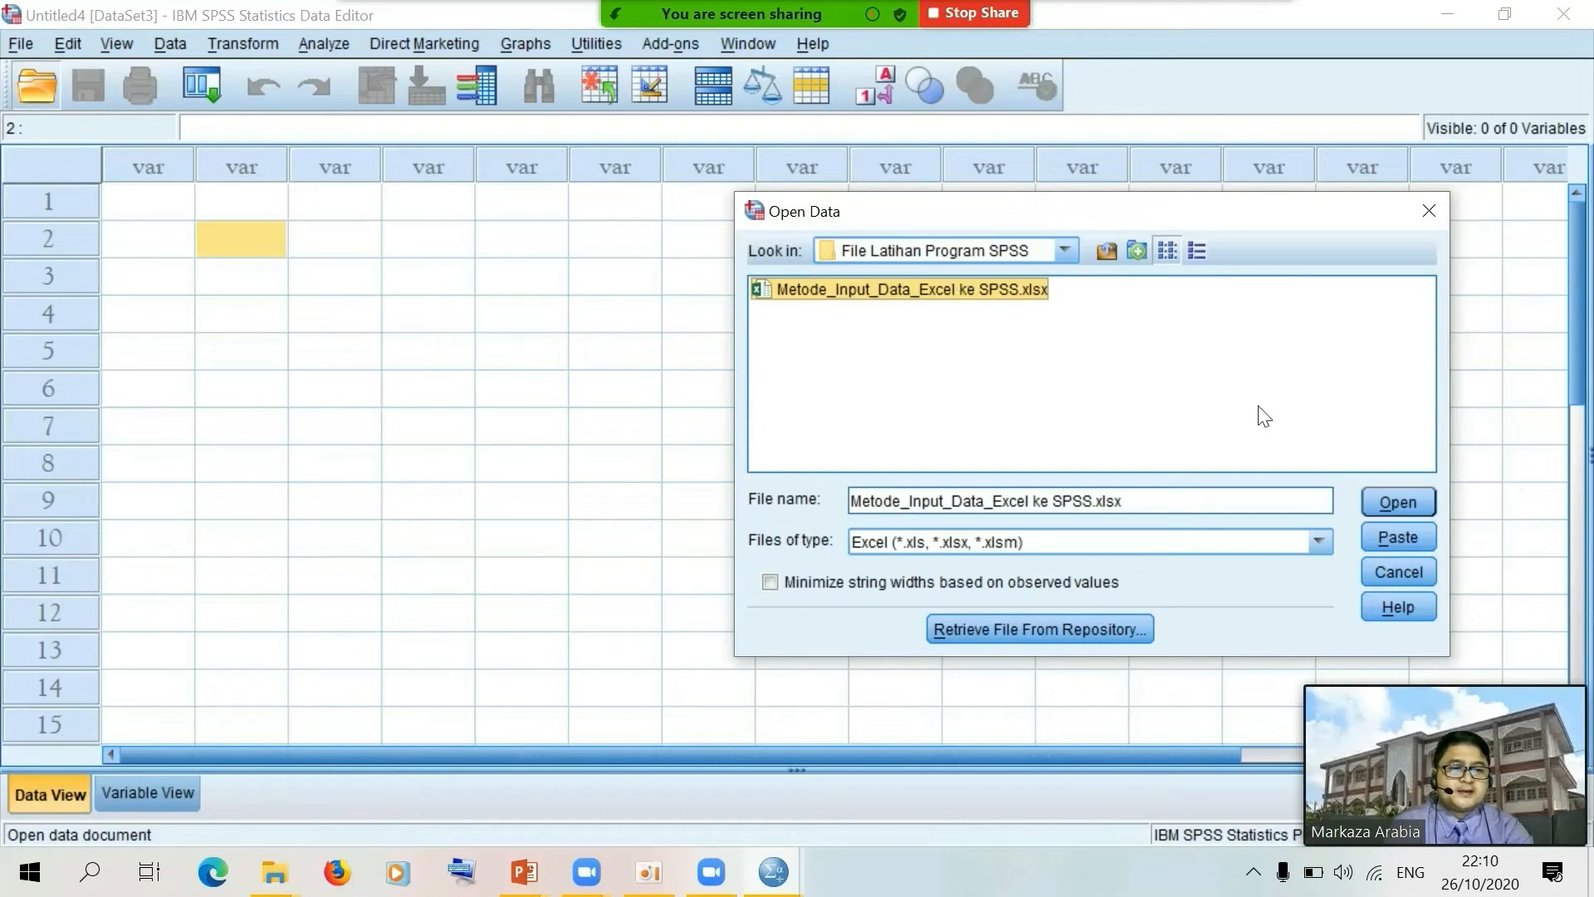
left_click(1396, 503)
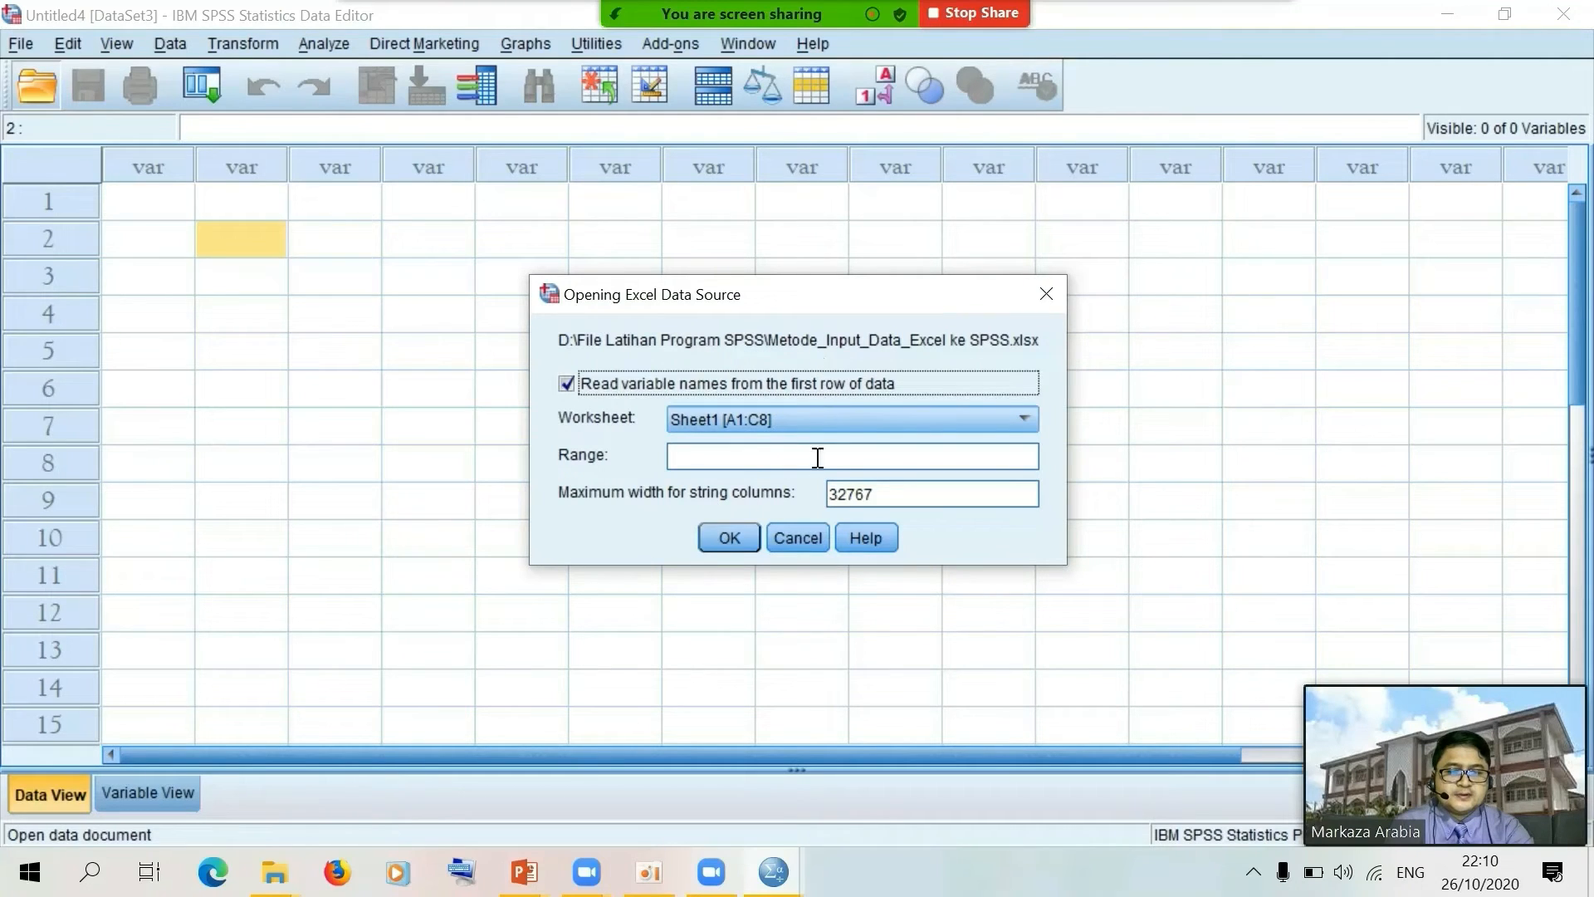
left_click(729, 546)
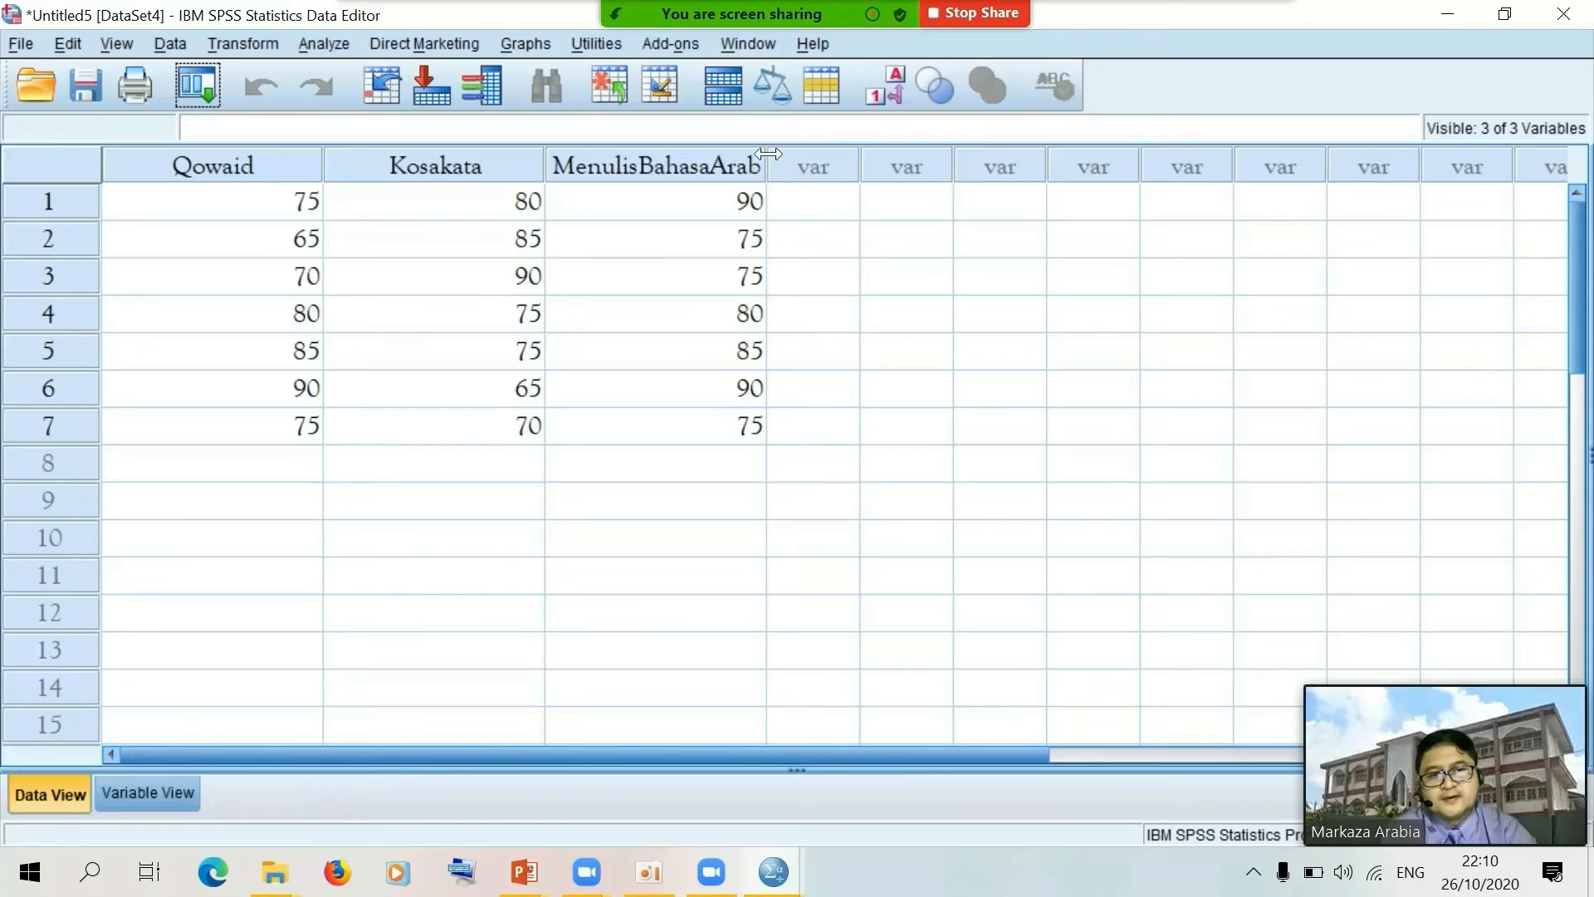
Widen the MenulisBahasaArab column to 14, narrow the Qowaid and Kosakata columns to 10, and review the variable definitions
left_click_drag(768, 154, 802, 155)
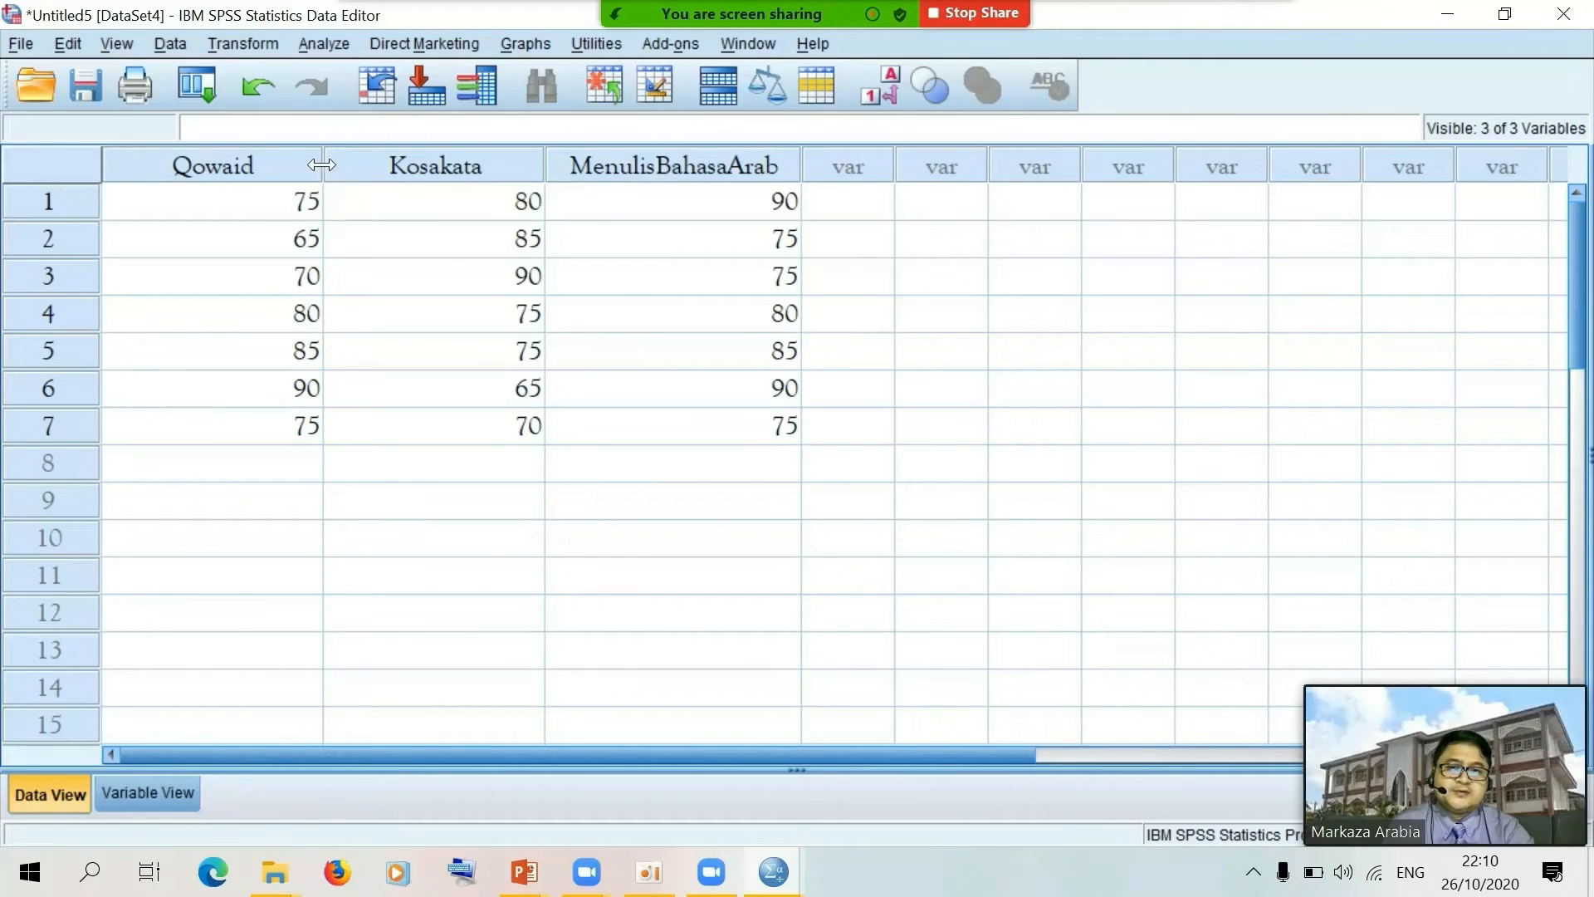
left_click_drag(322, 166, 288, 166)
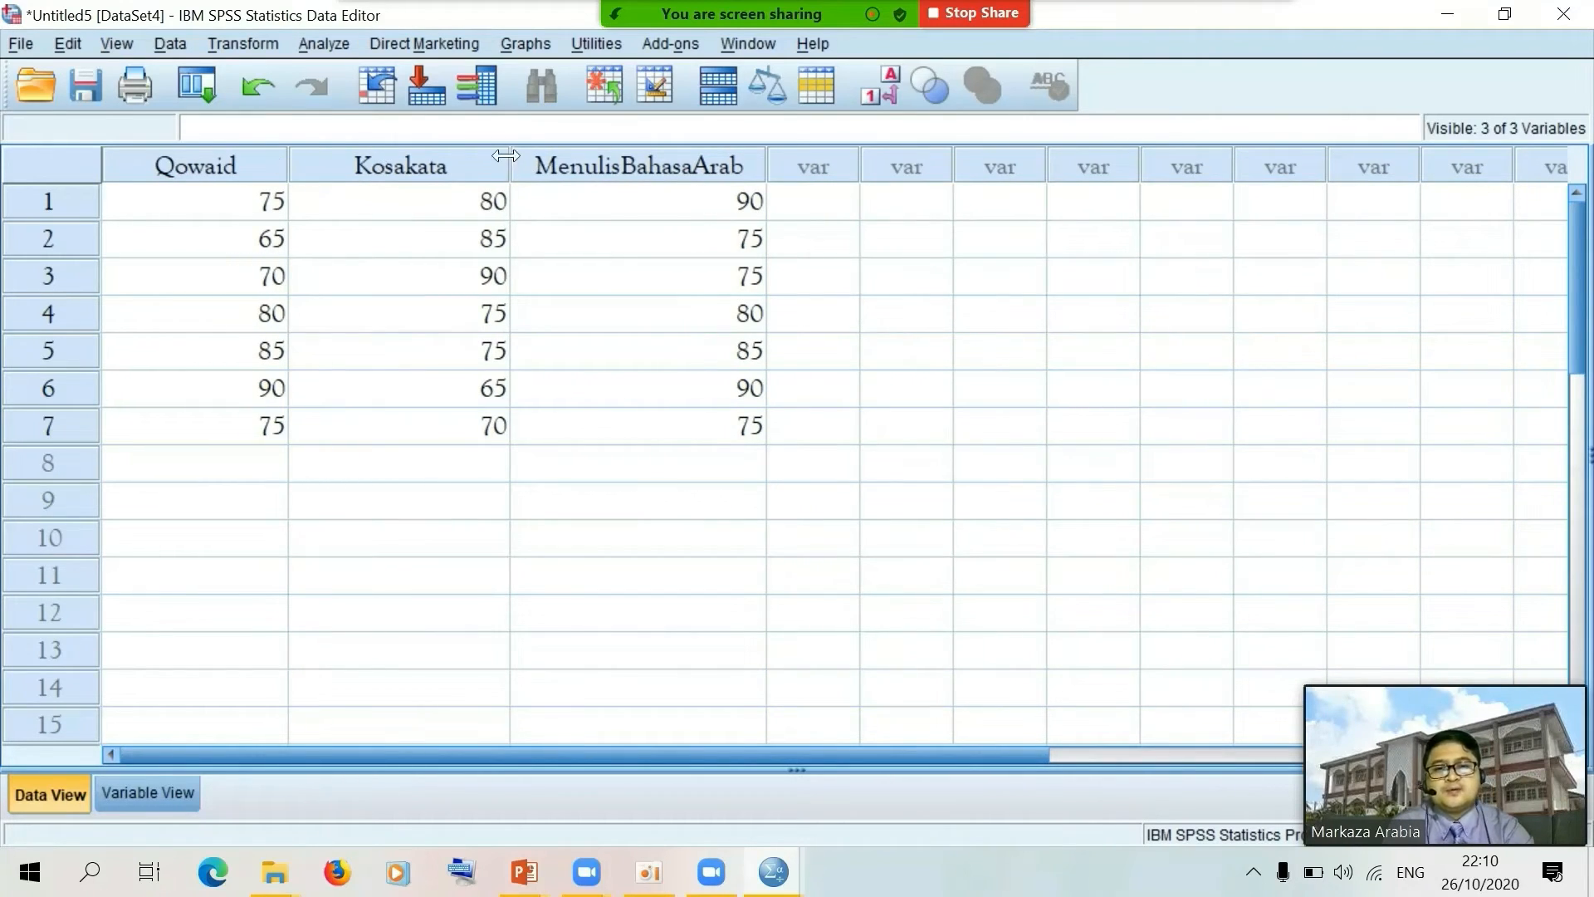
left_click_drag(505, 156, 475, 156)
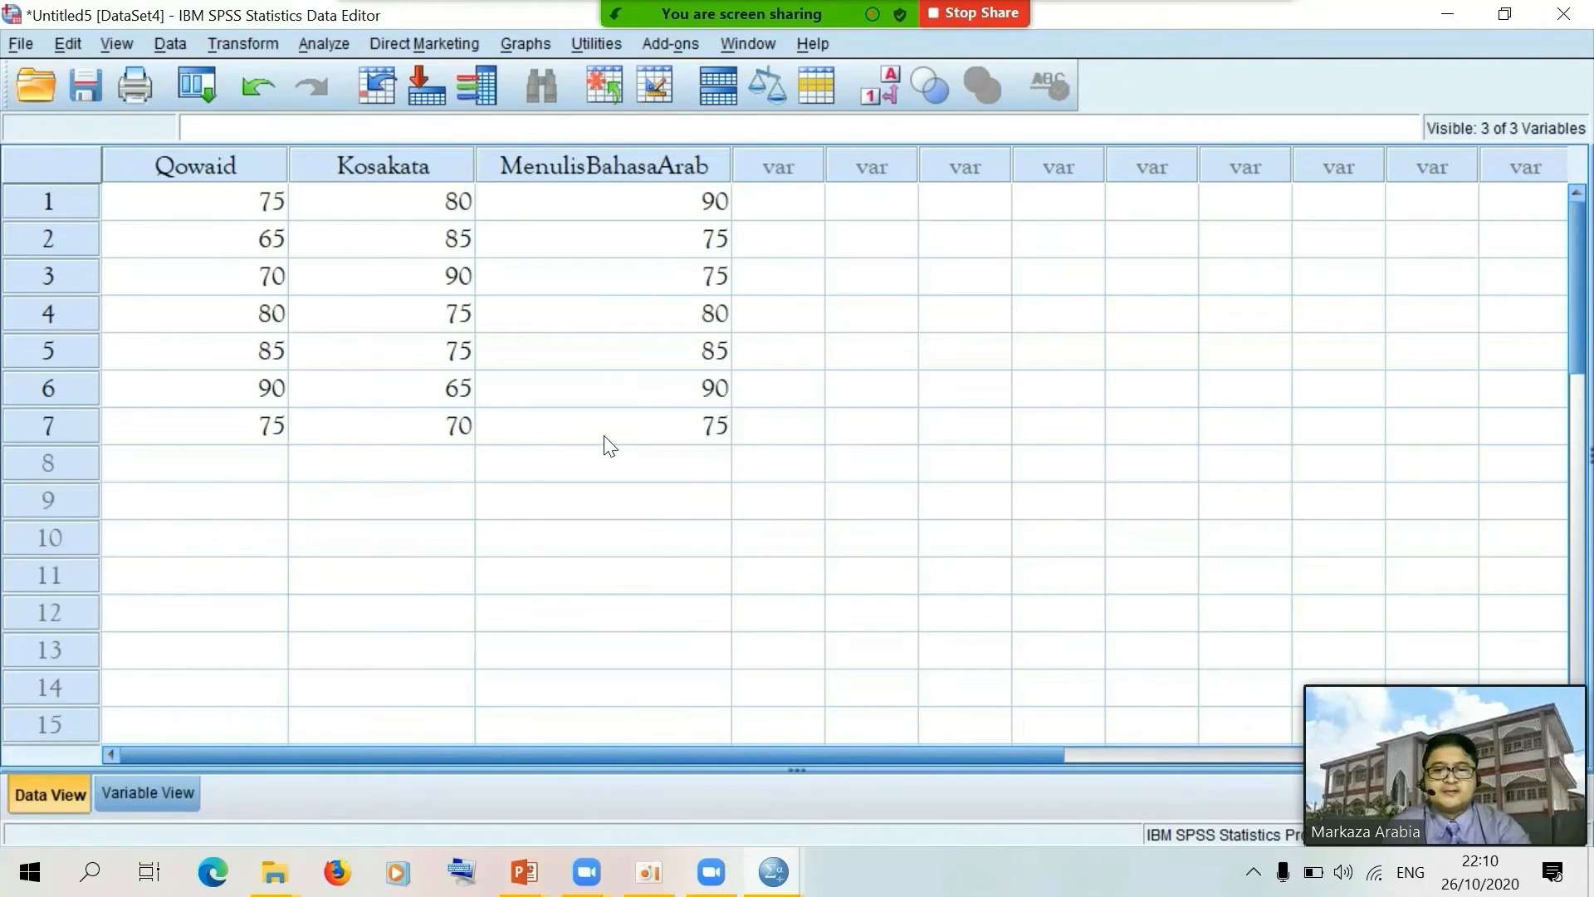
left_click(152, 788)
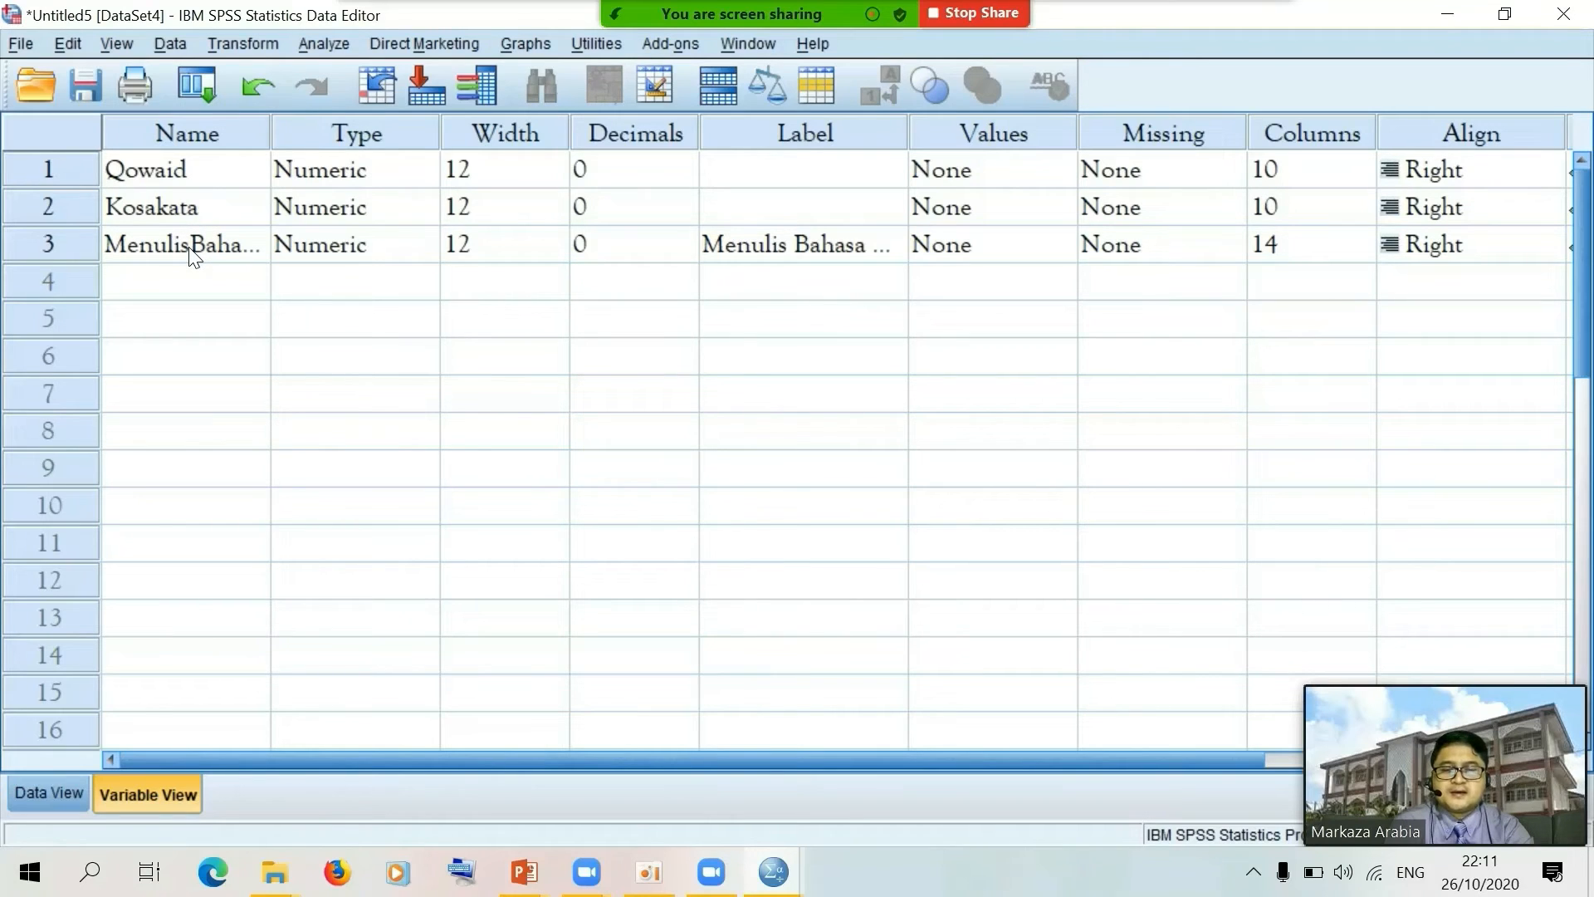
left_click(42, 797)
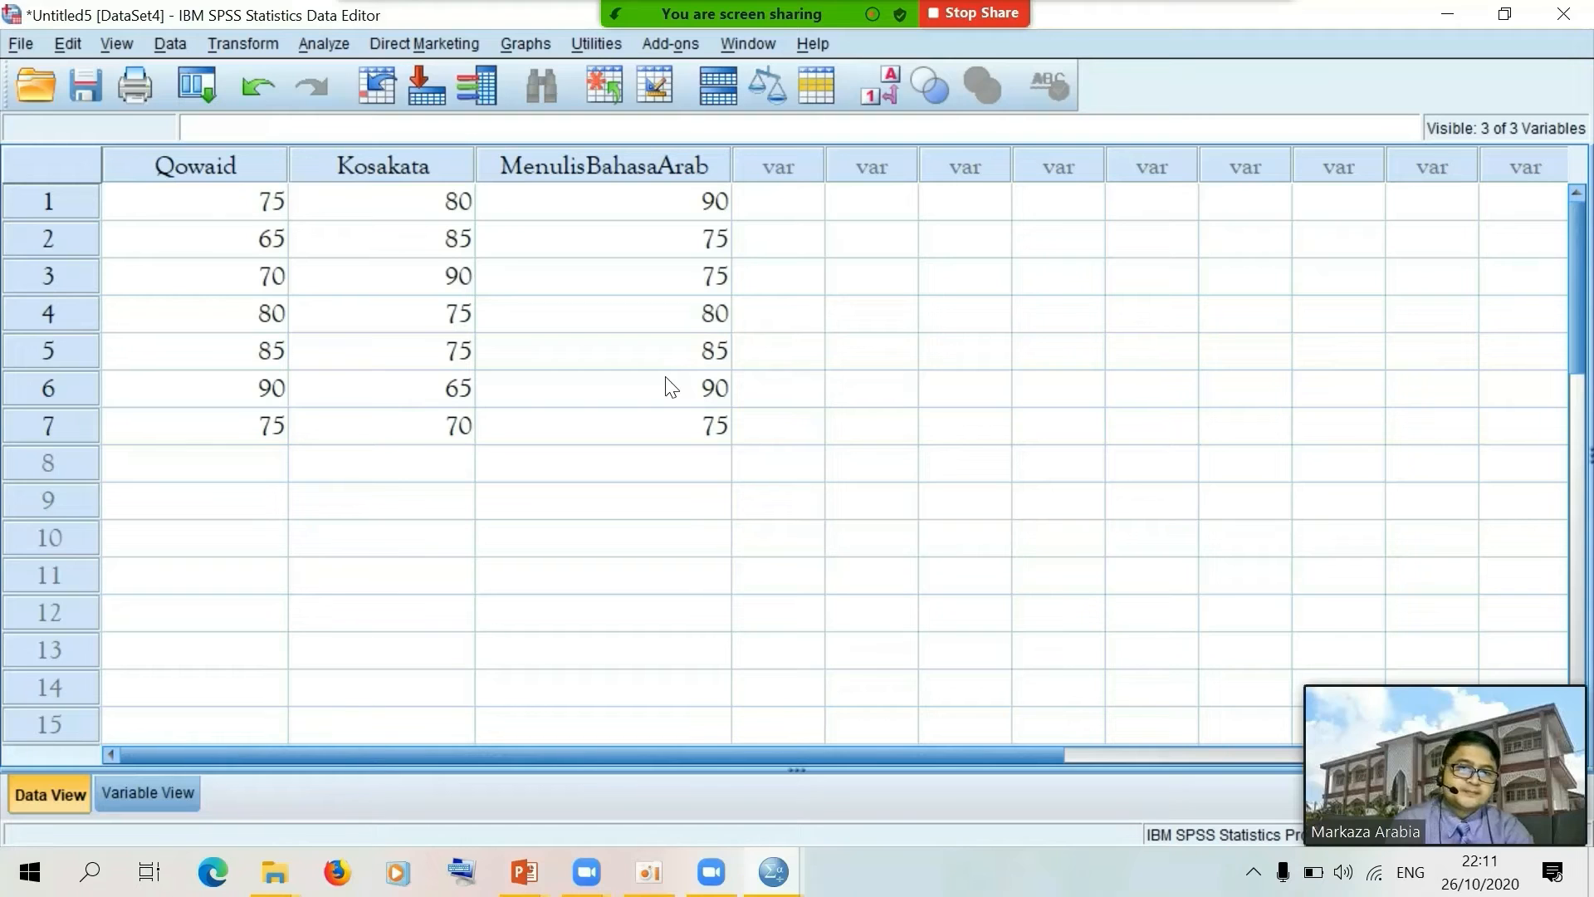
Save the imported dataset as the SPSS Statistics file Metode_InputData_Excel in the File Latihan Program SPSS folder
left_click(21, 50)
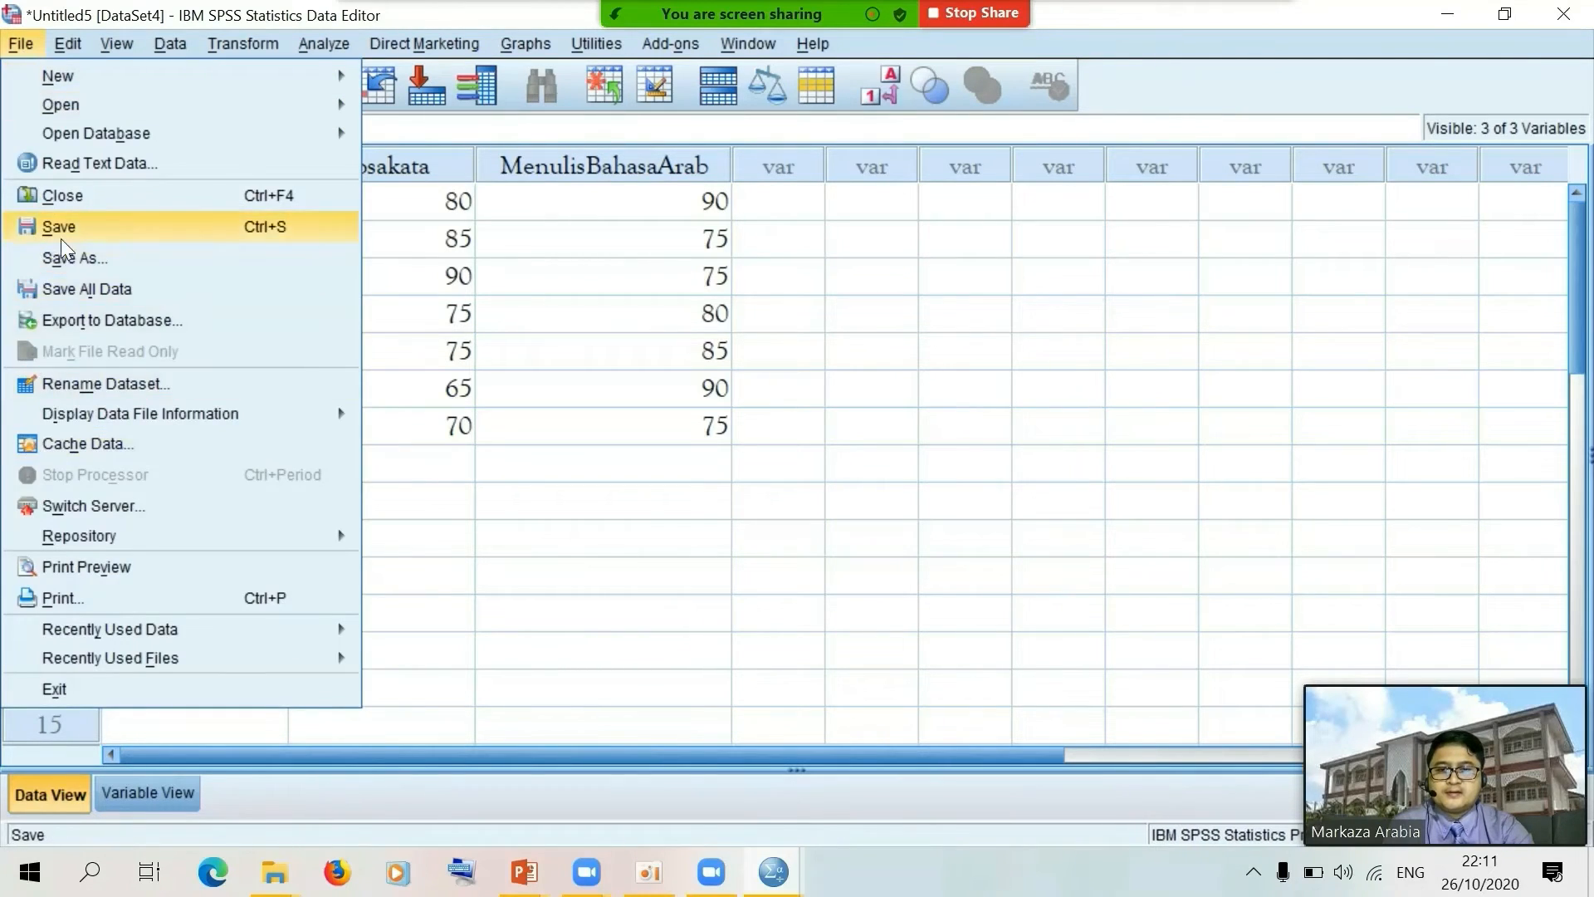
left_click(99, 233)
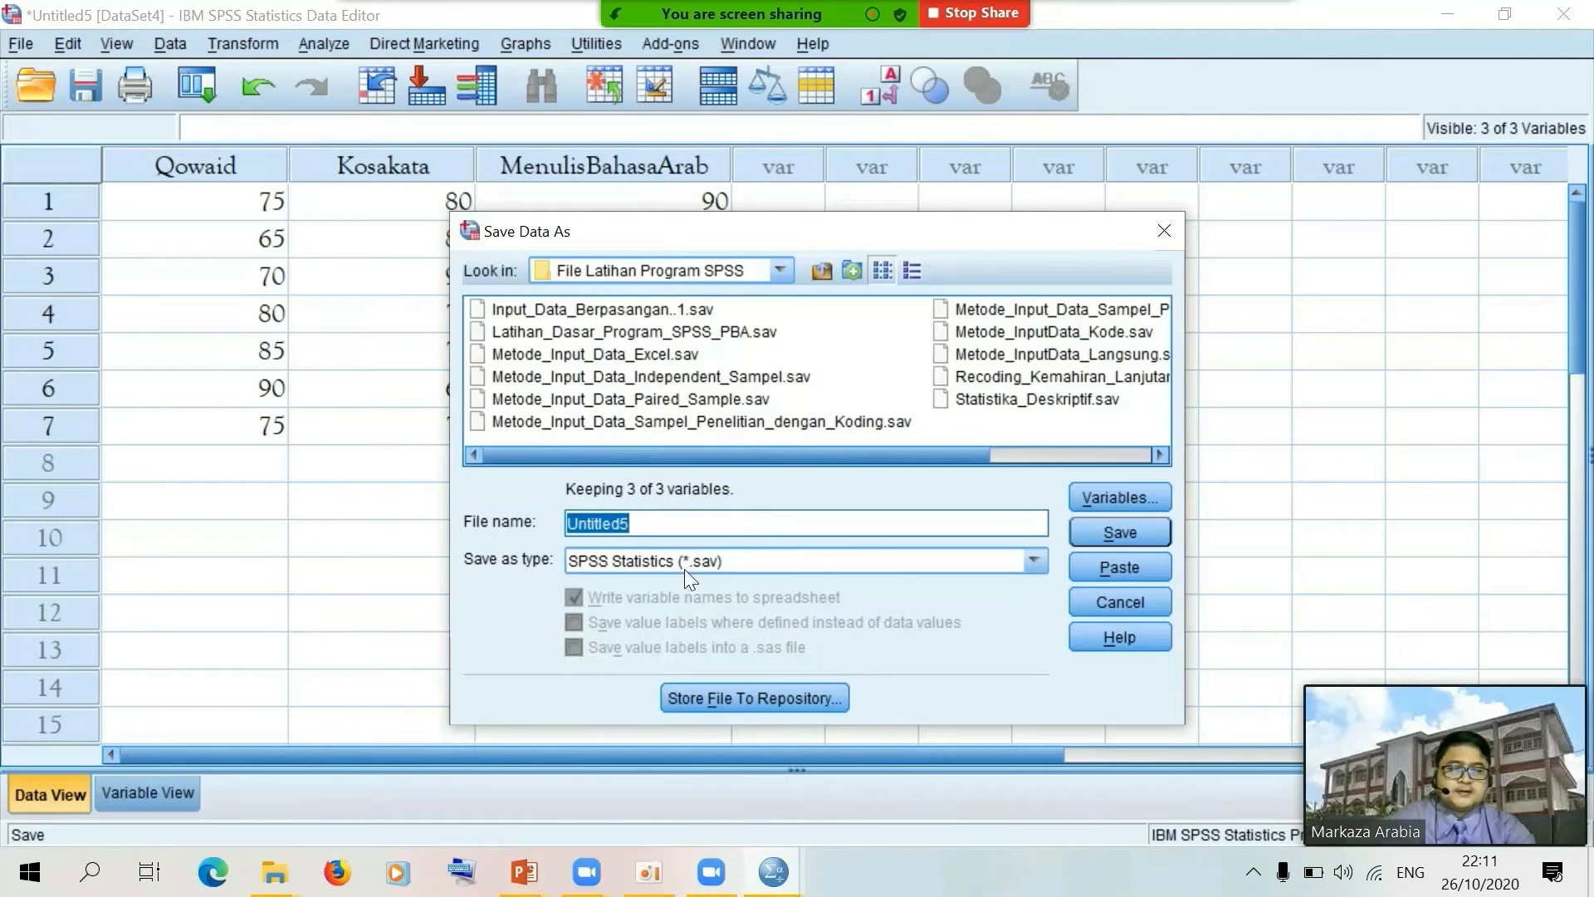
type("Metod")
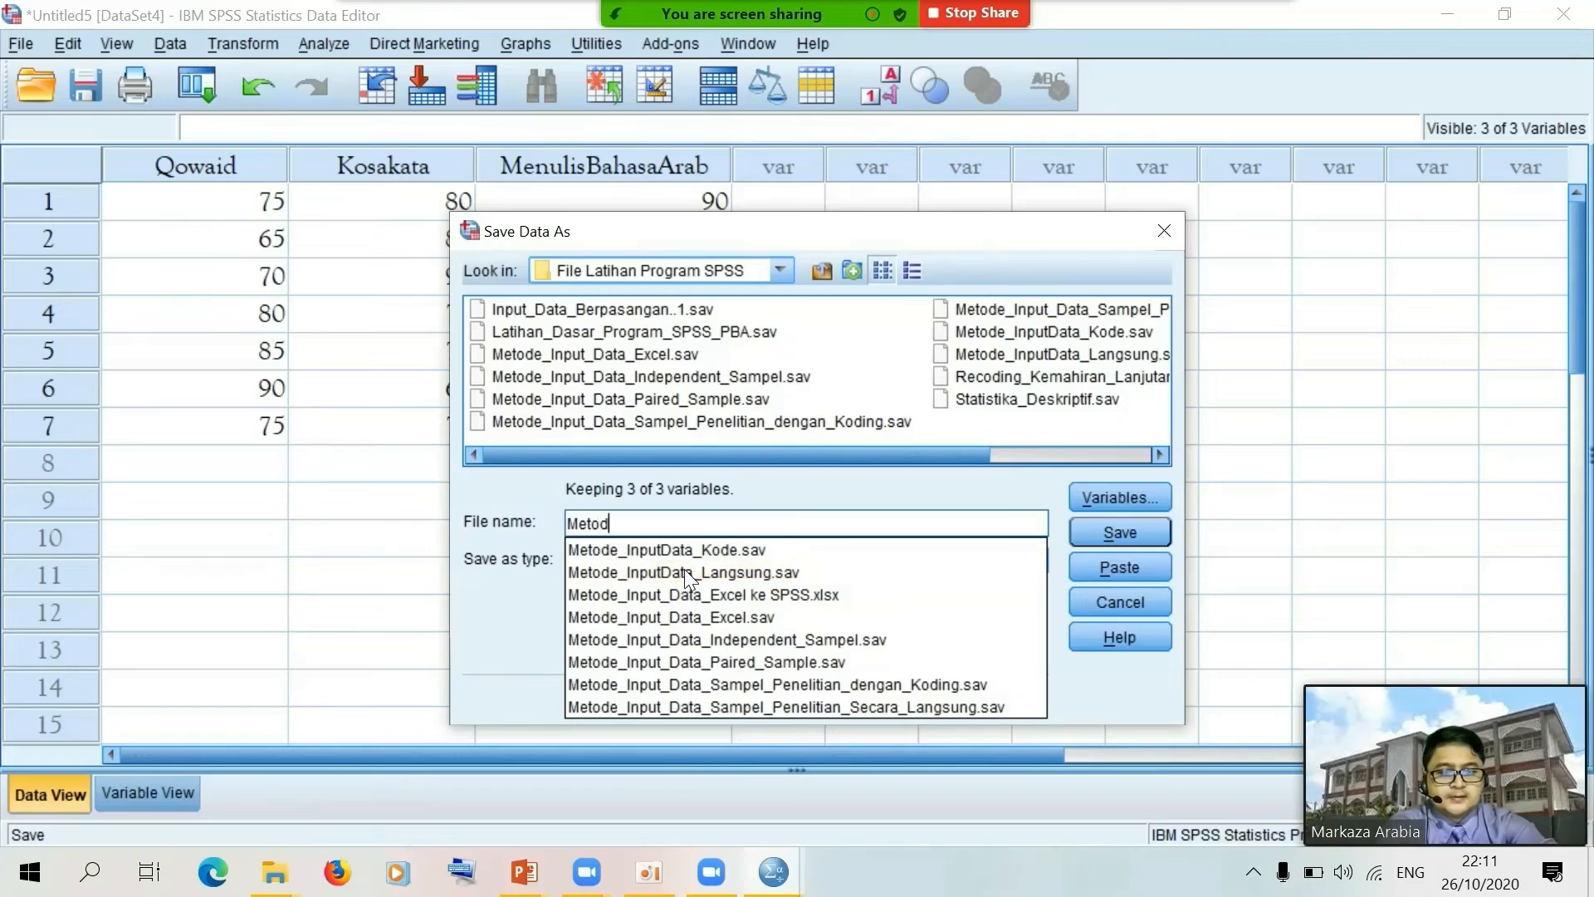
type("e_Inp")
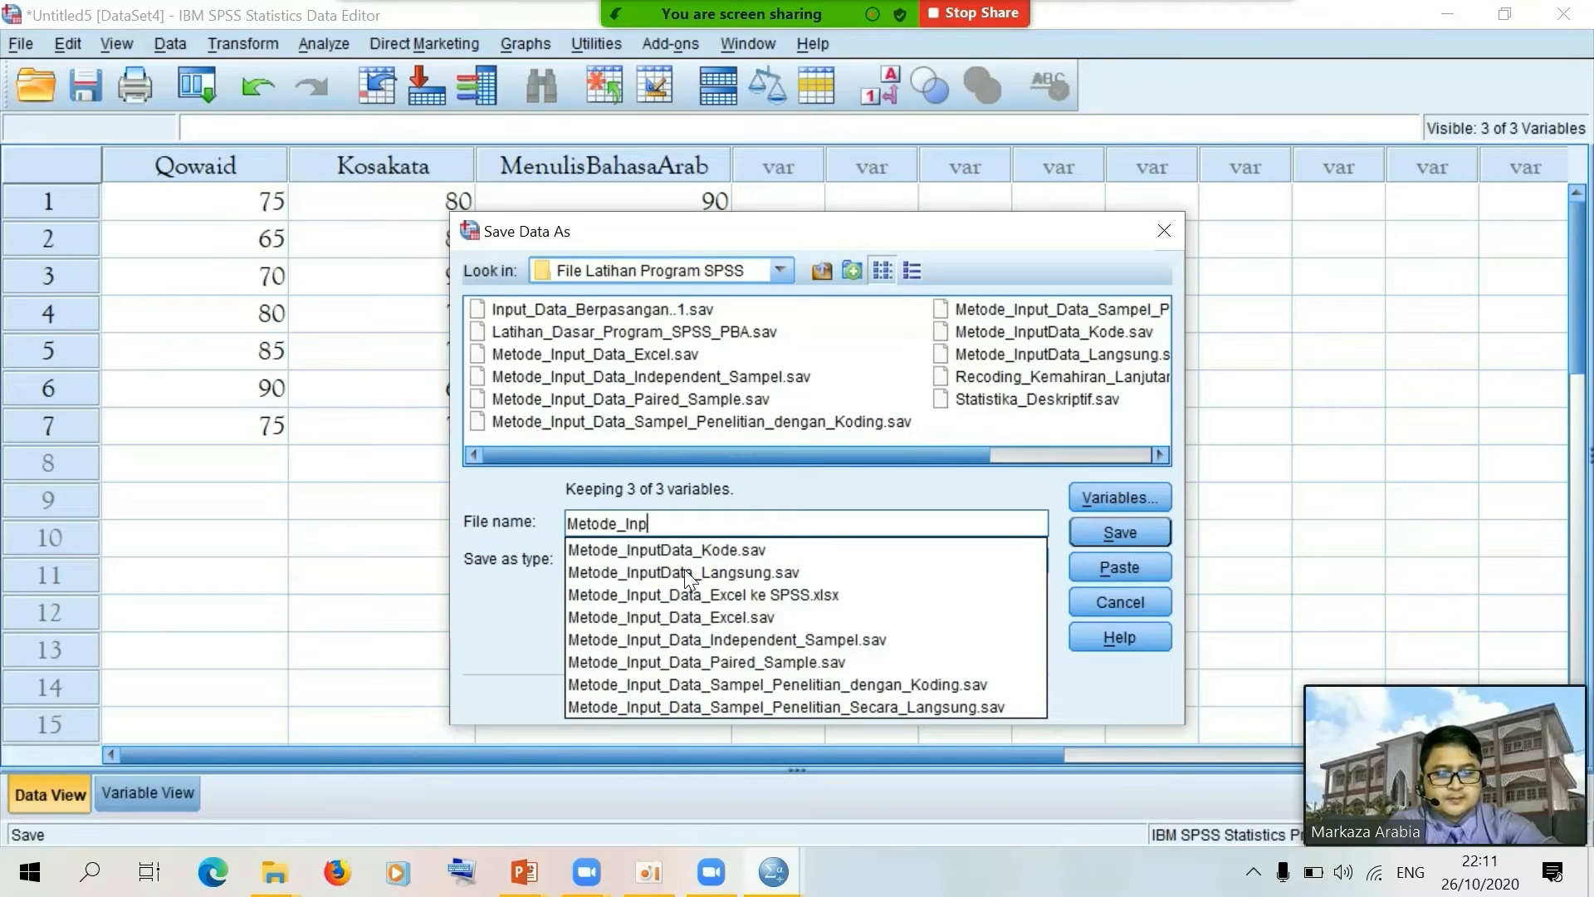
type("ut_da")
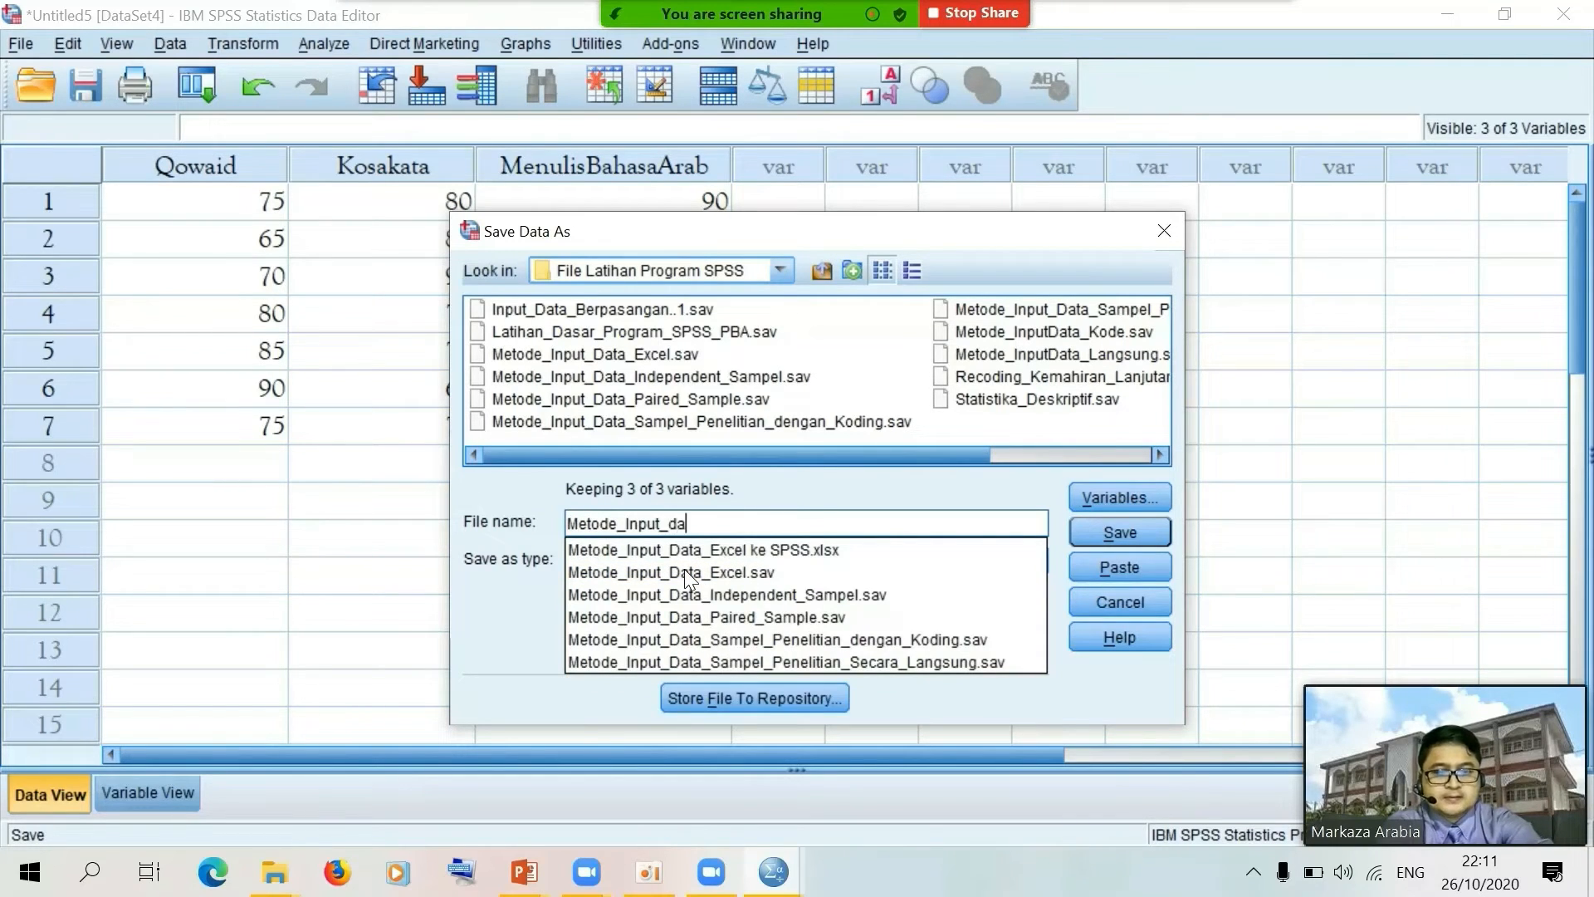
key("BackSpace")
key("BackSpace")
key("BackSpace")
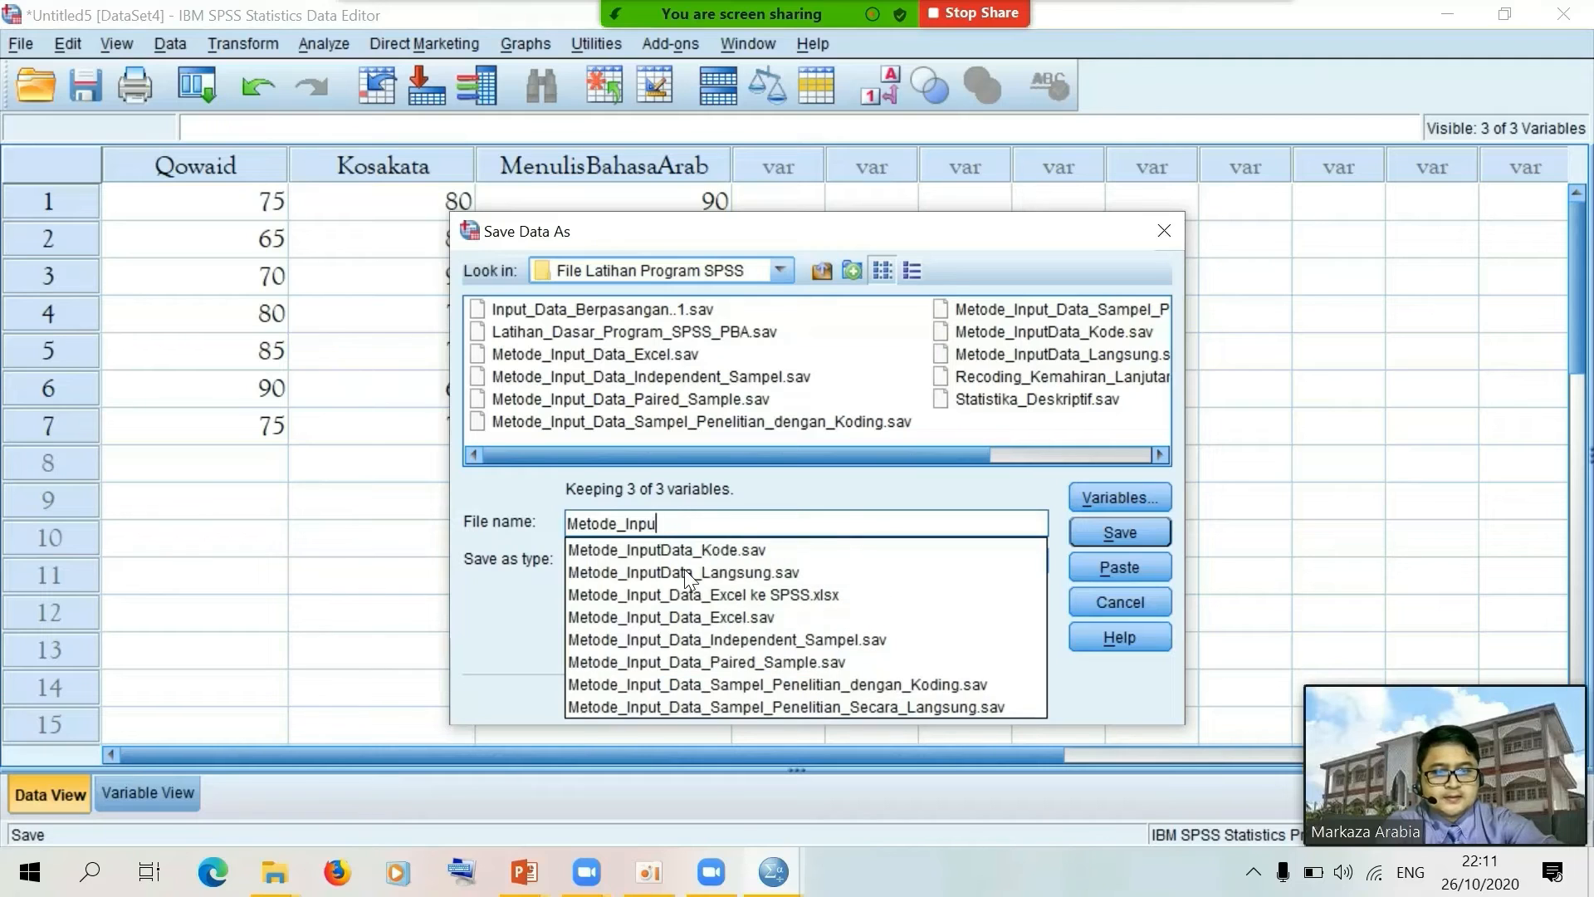
type("tData")
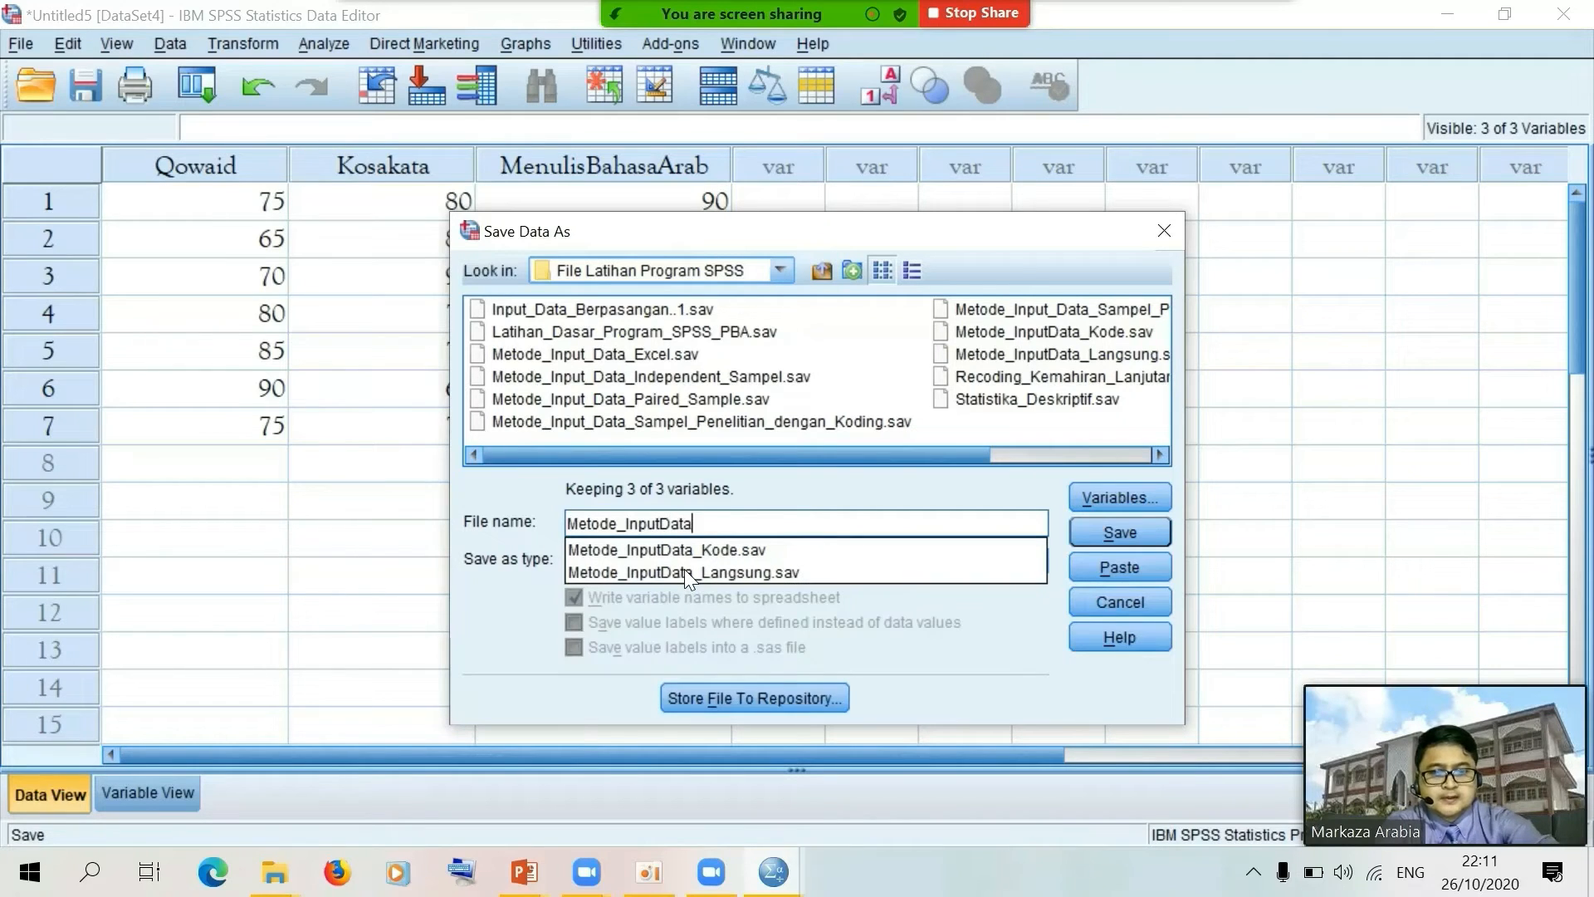
type("_")
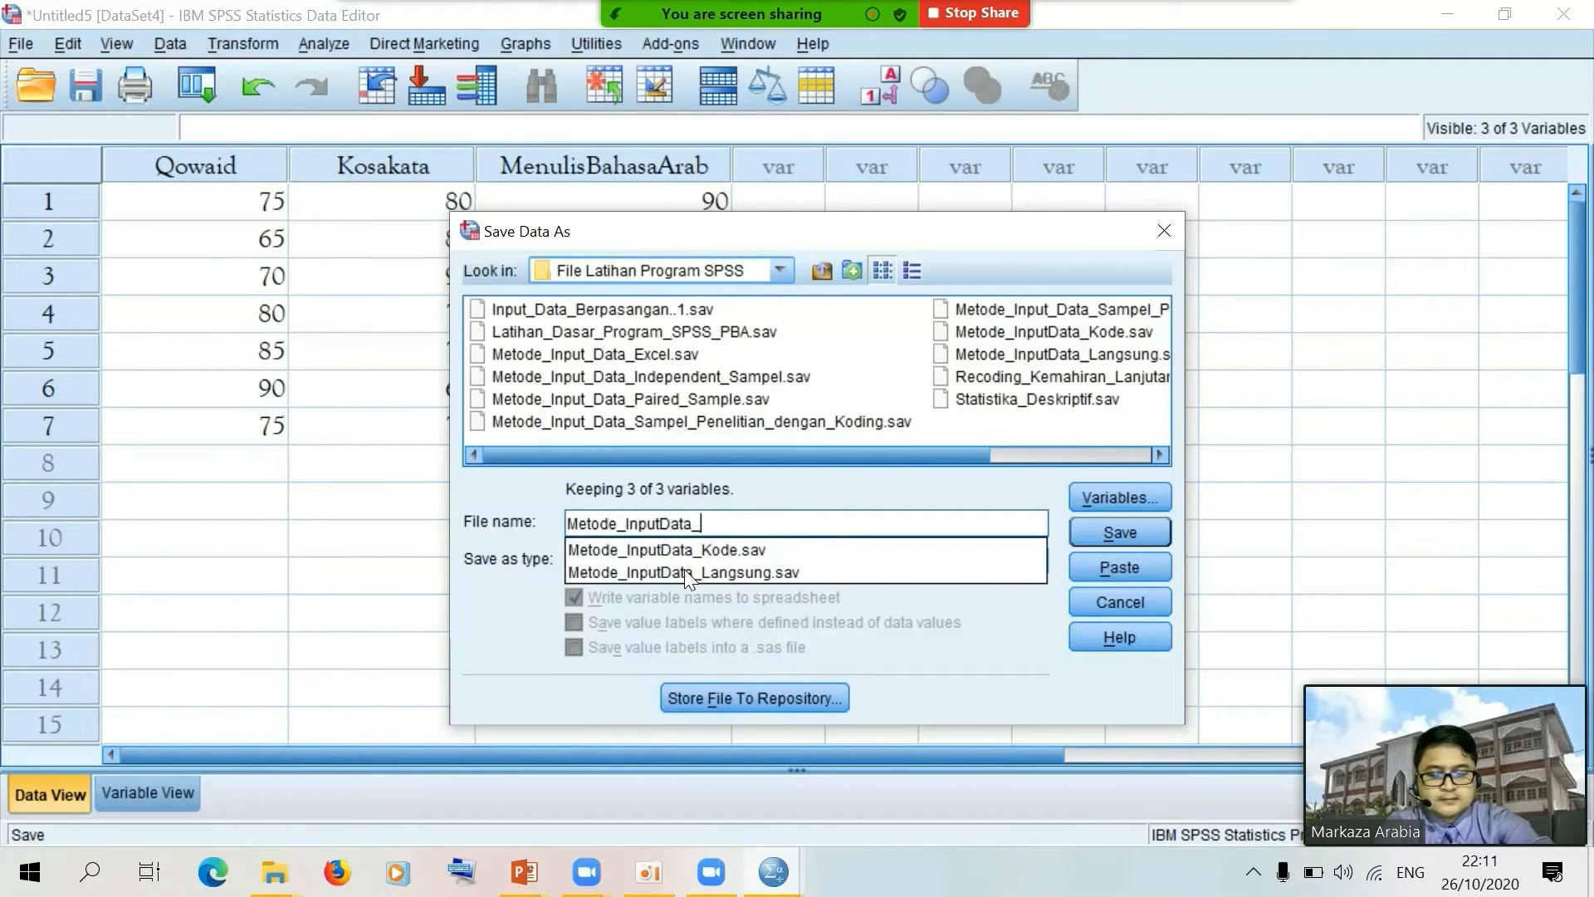
type("Excel")
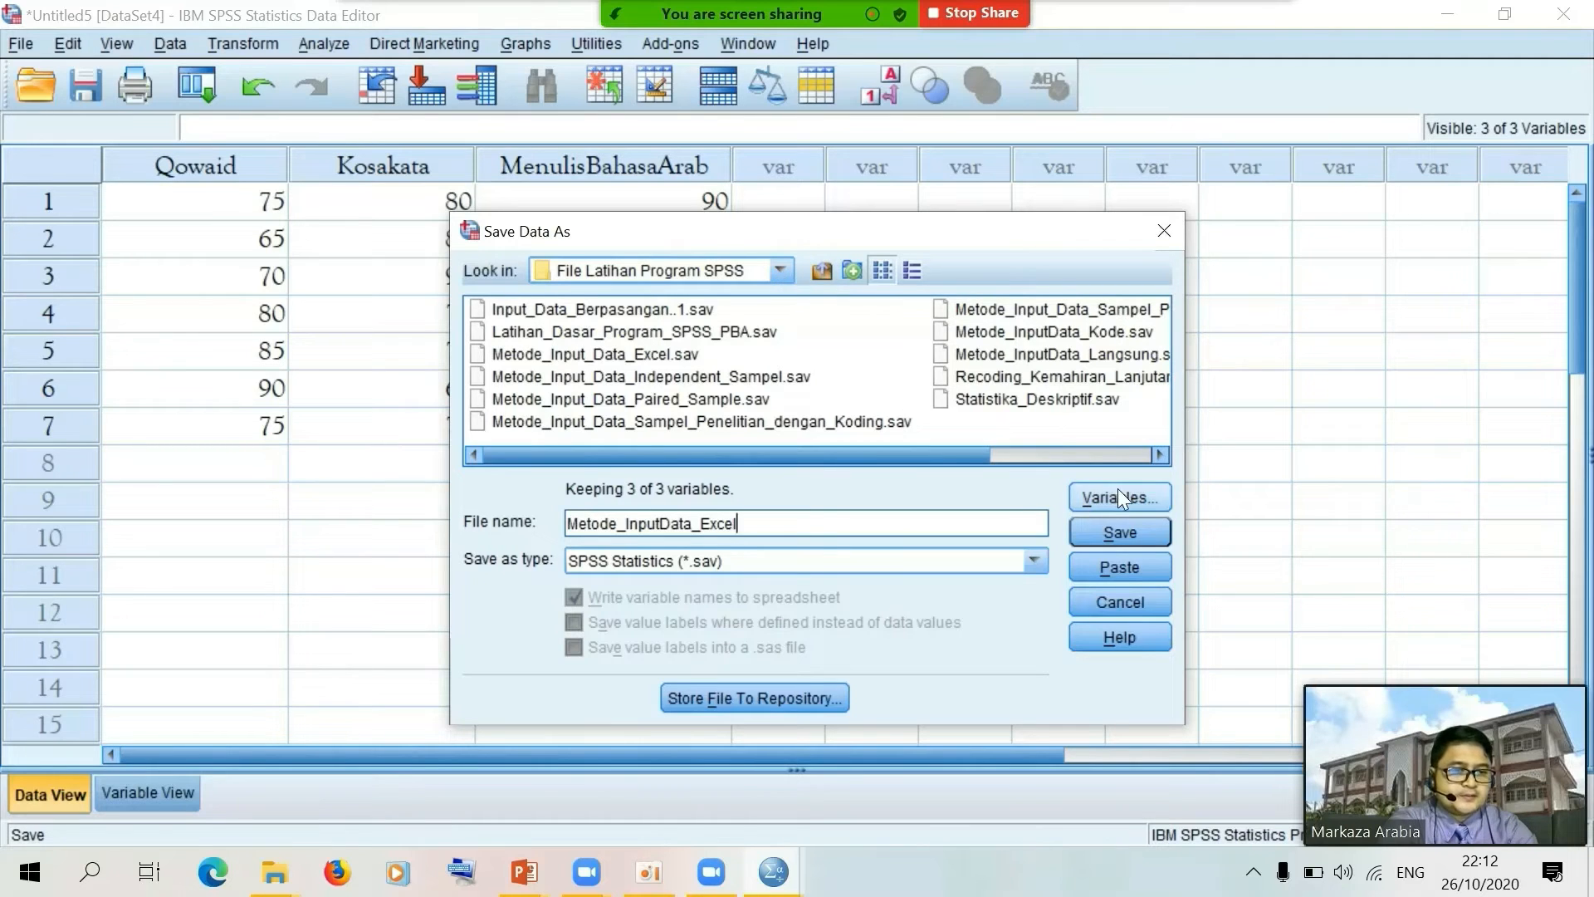
left_click(1111, 536)
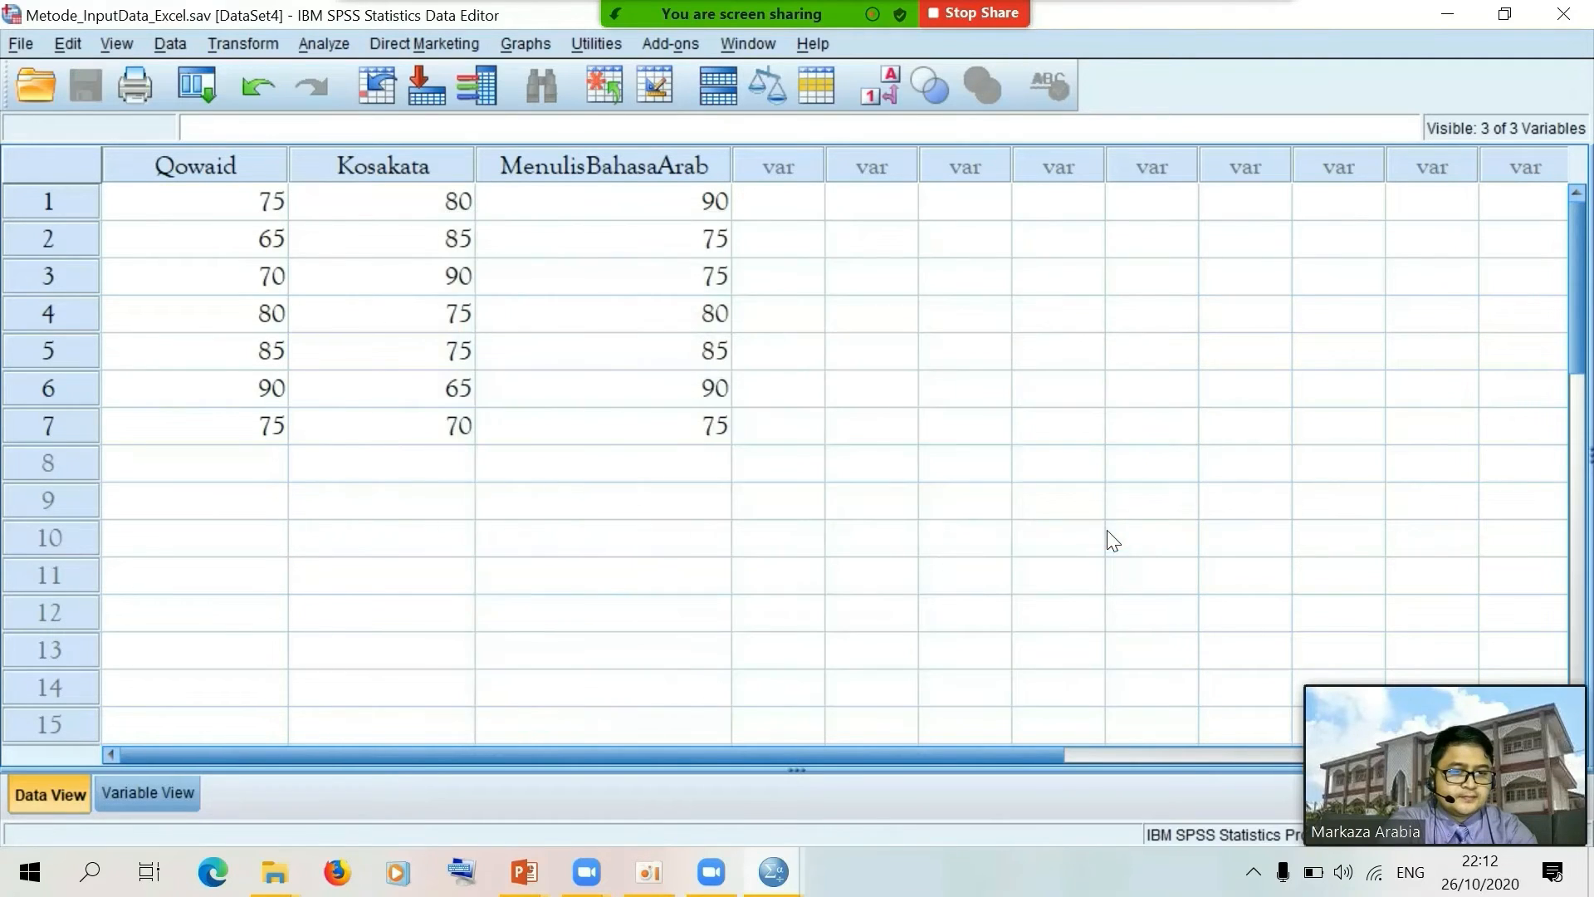
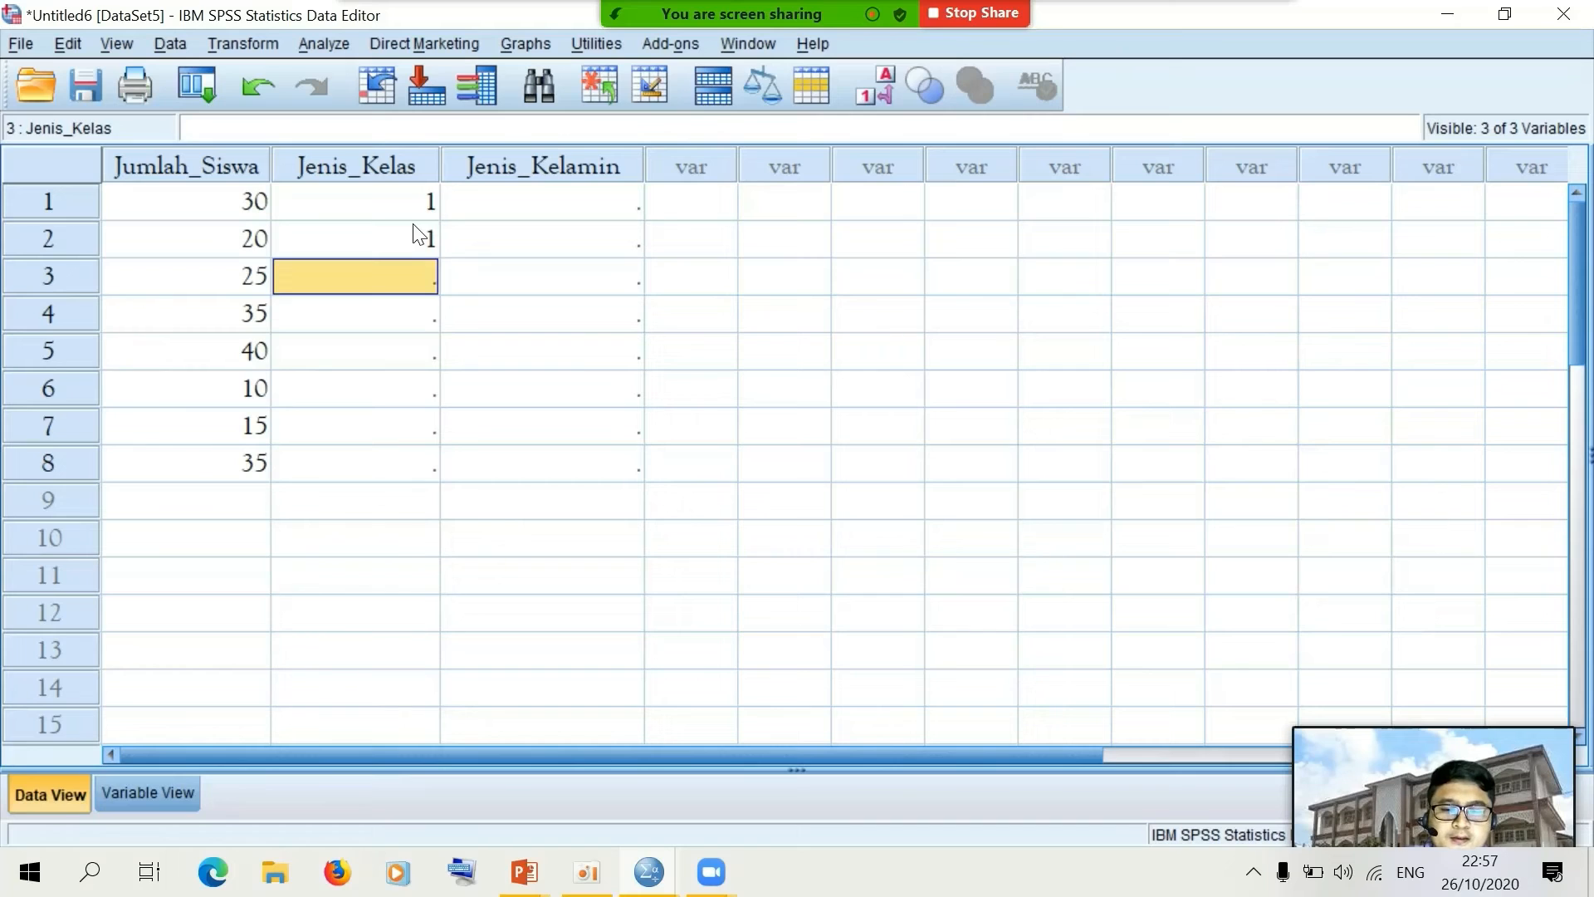
Fill rows 3 to 8 of the Jenis_Kelas column with the class codes 2, 2, 3, 3, 4 and 4
type("2")
key("Return")
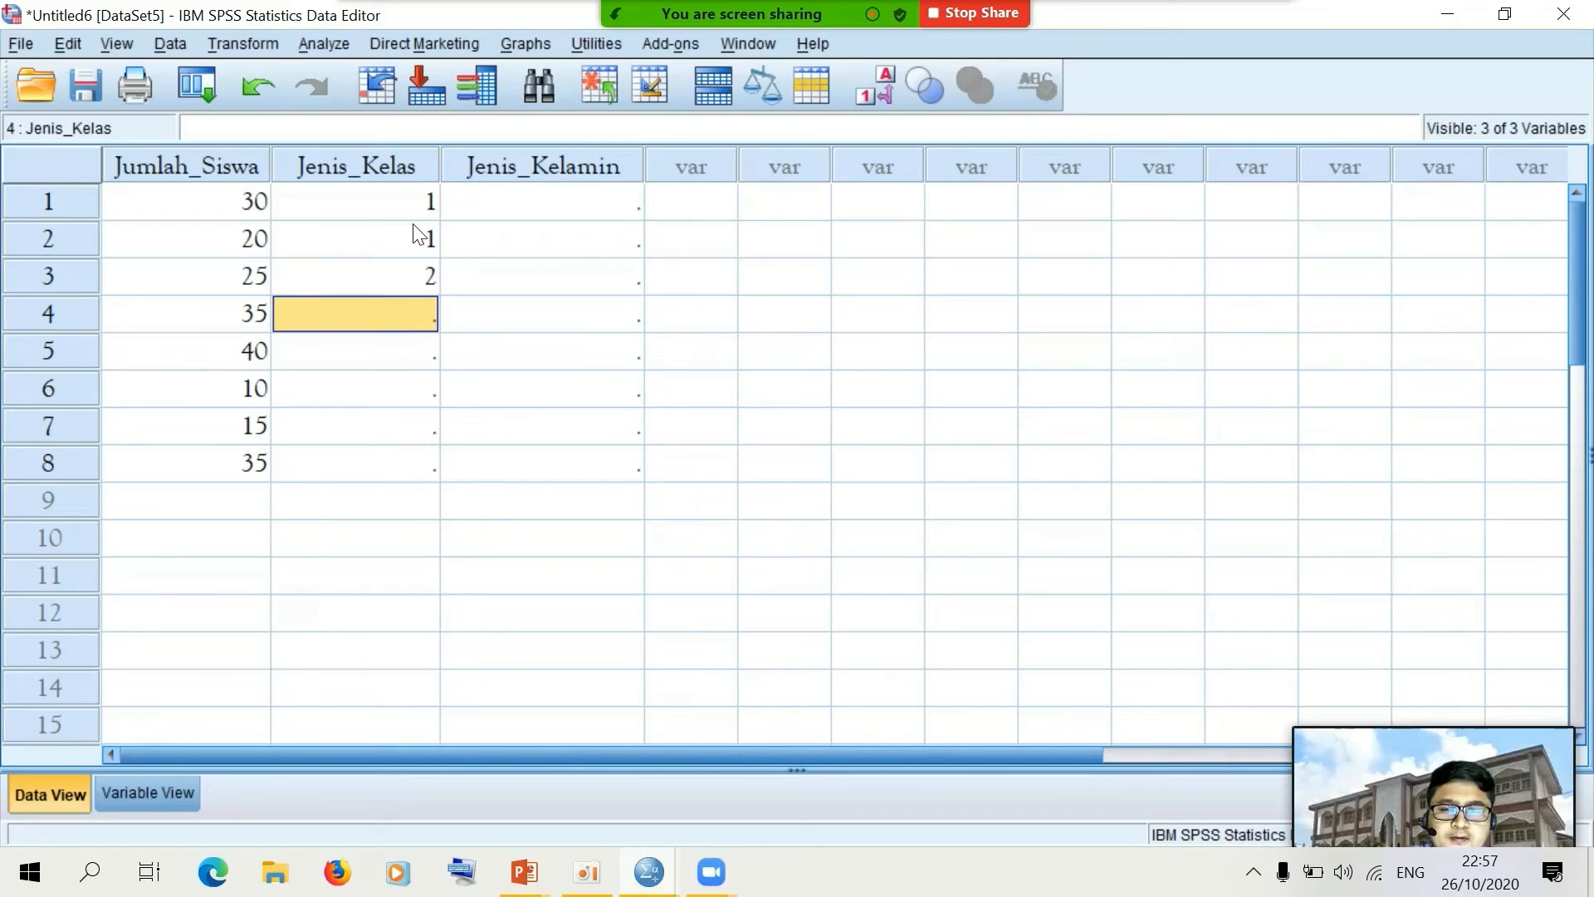
type("2")
key("Return")
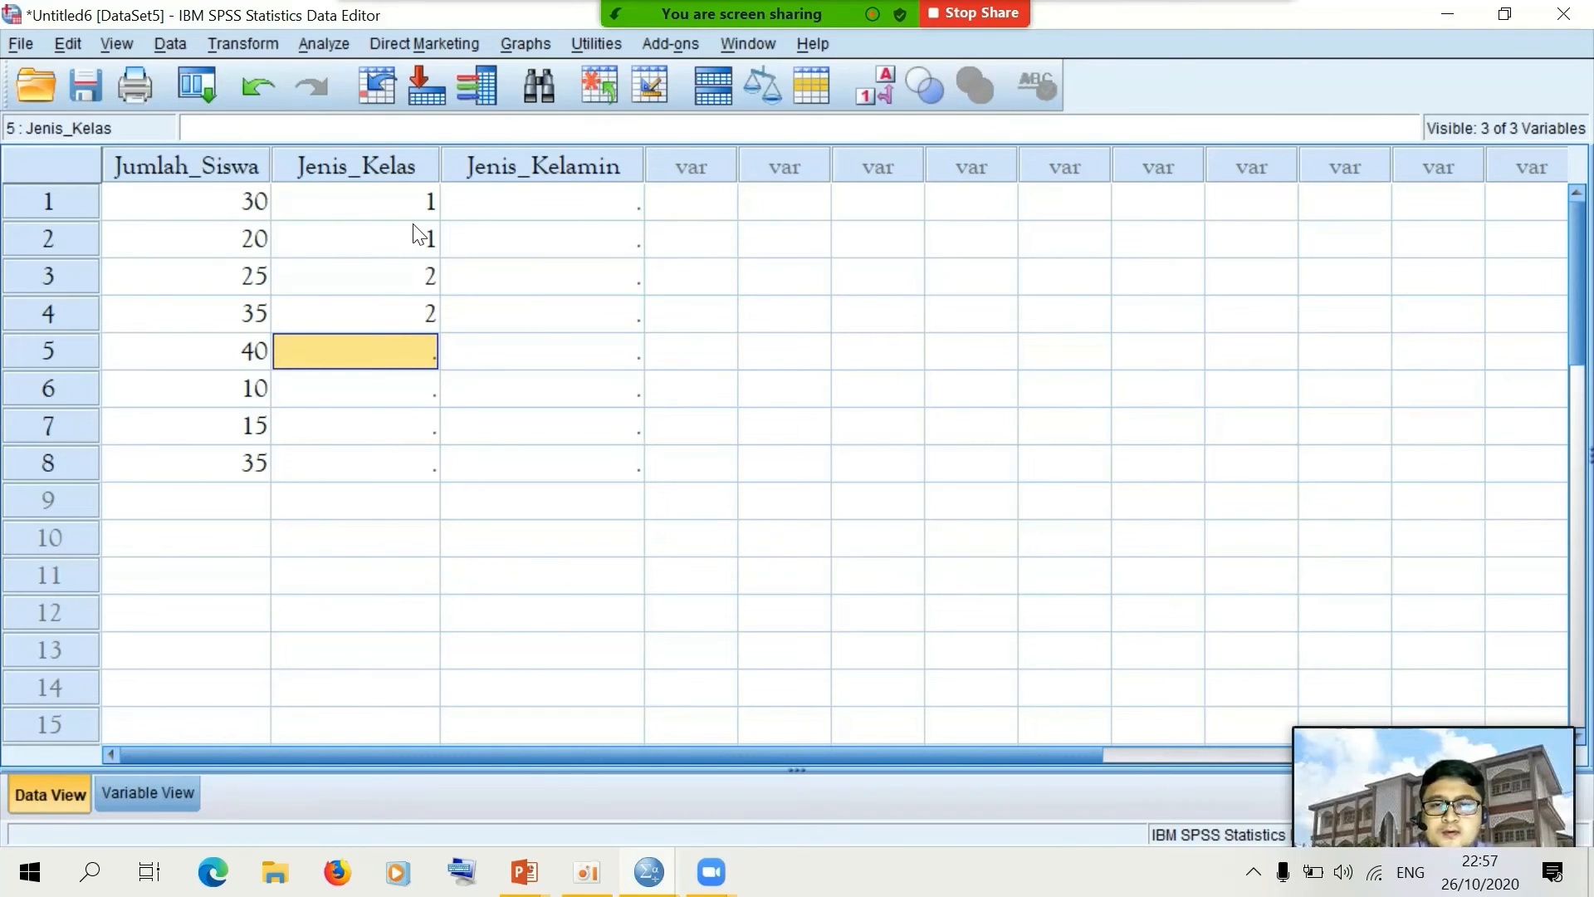
type("3")
key("Return")
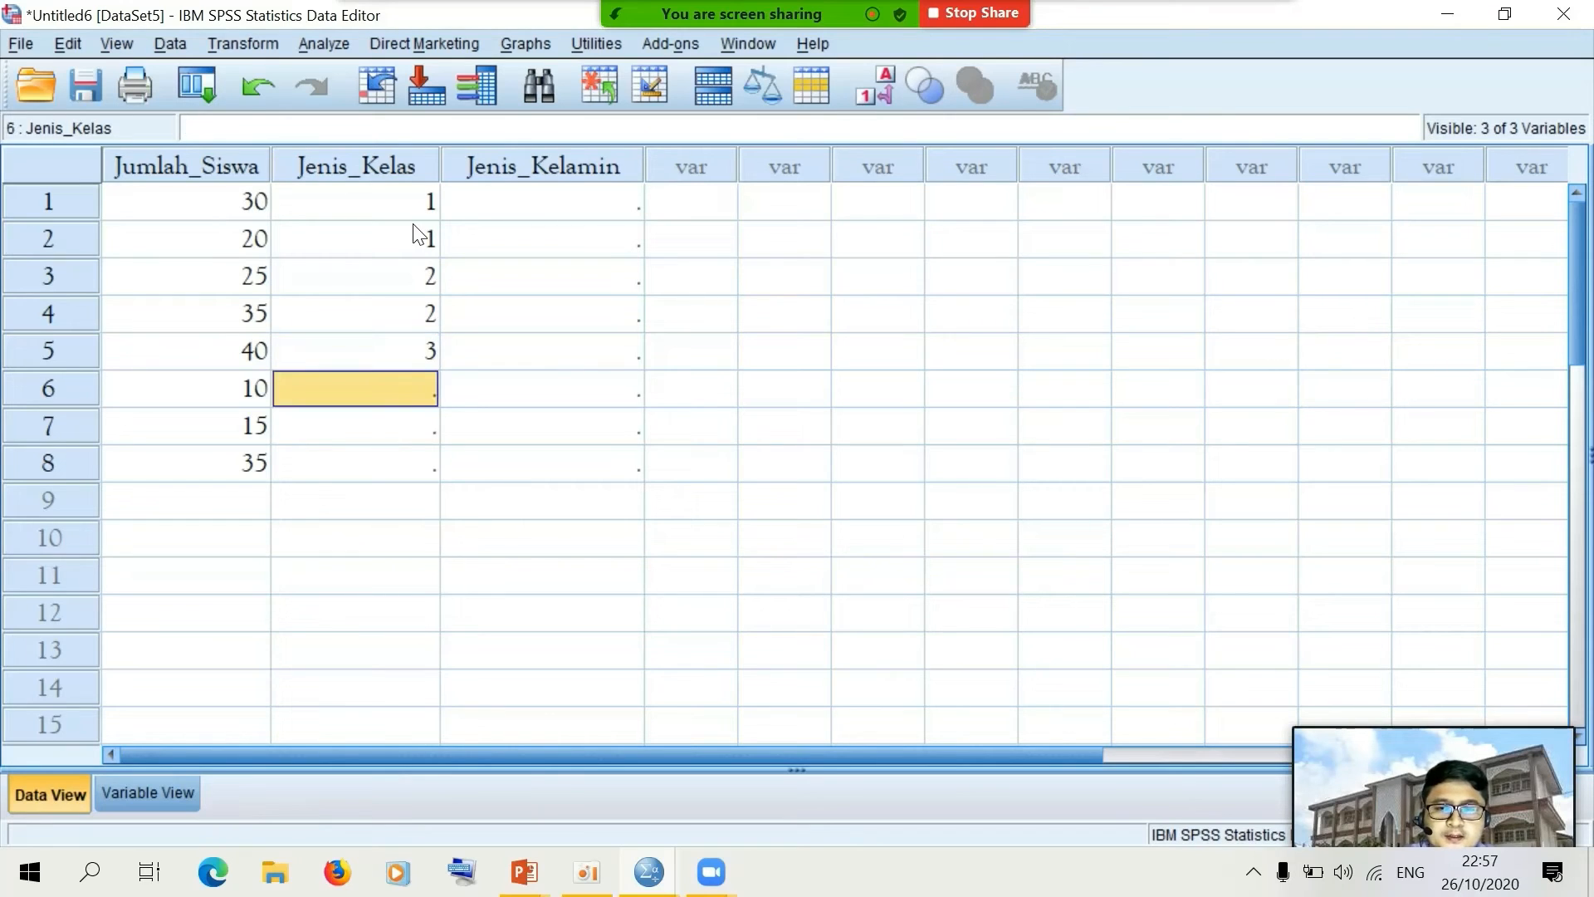
type("3")
key("Return")
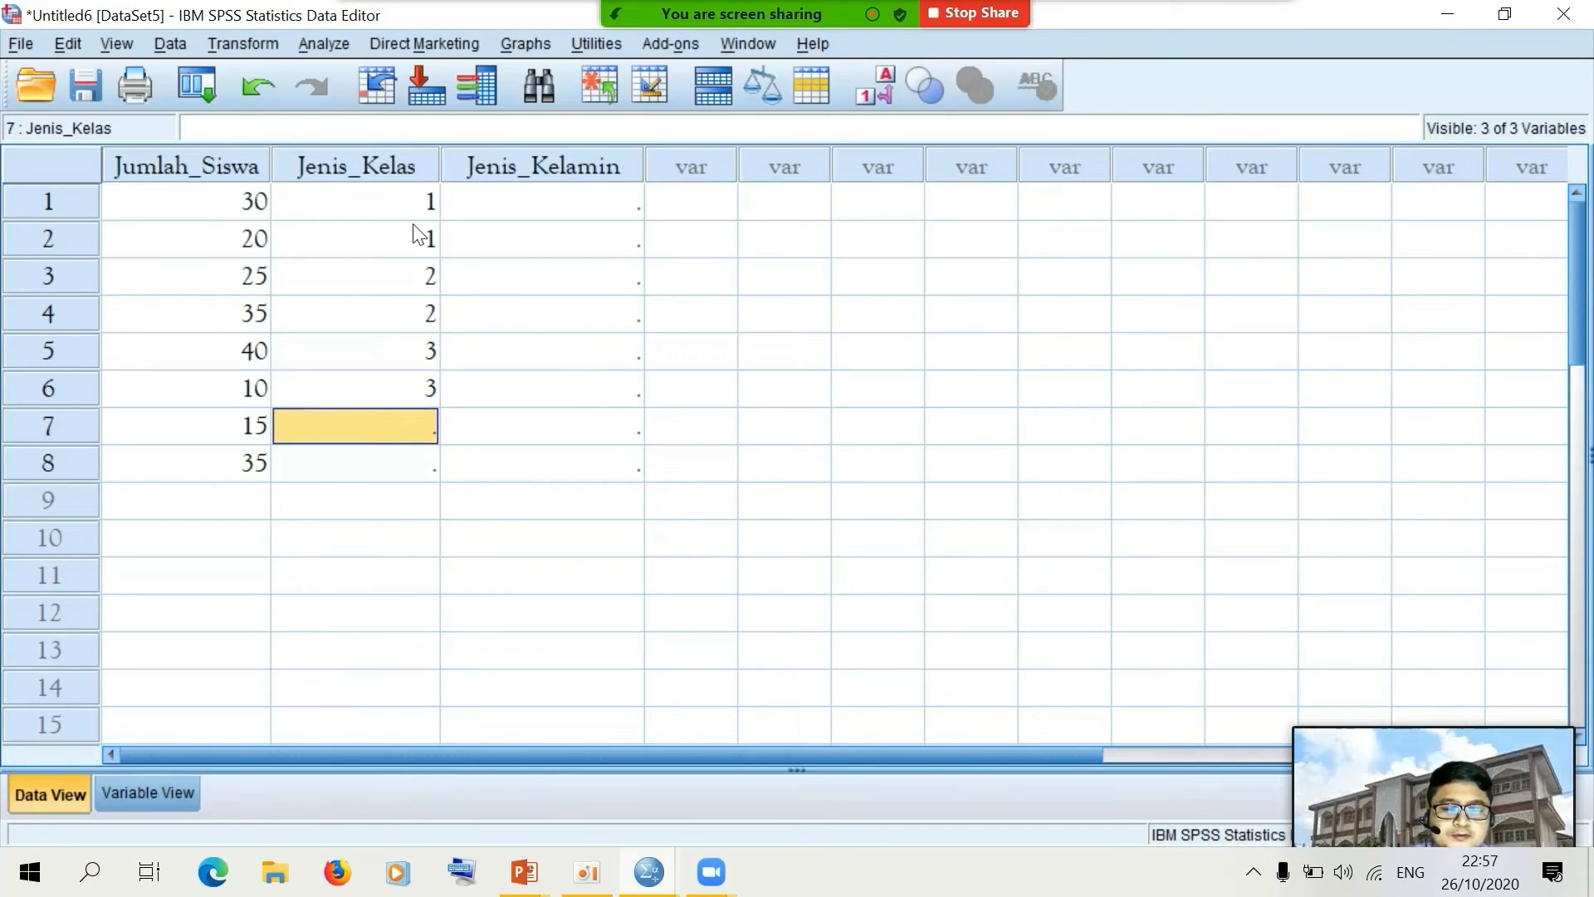
type("4")
key("Return")
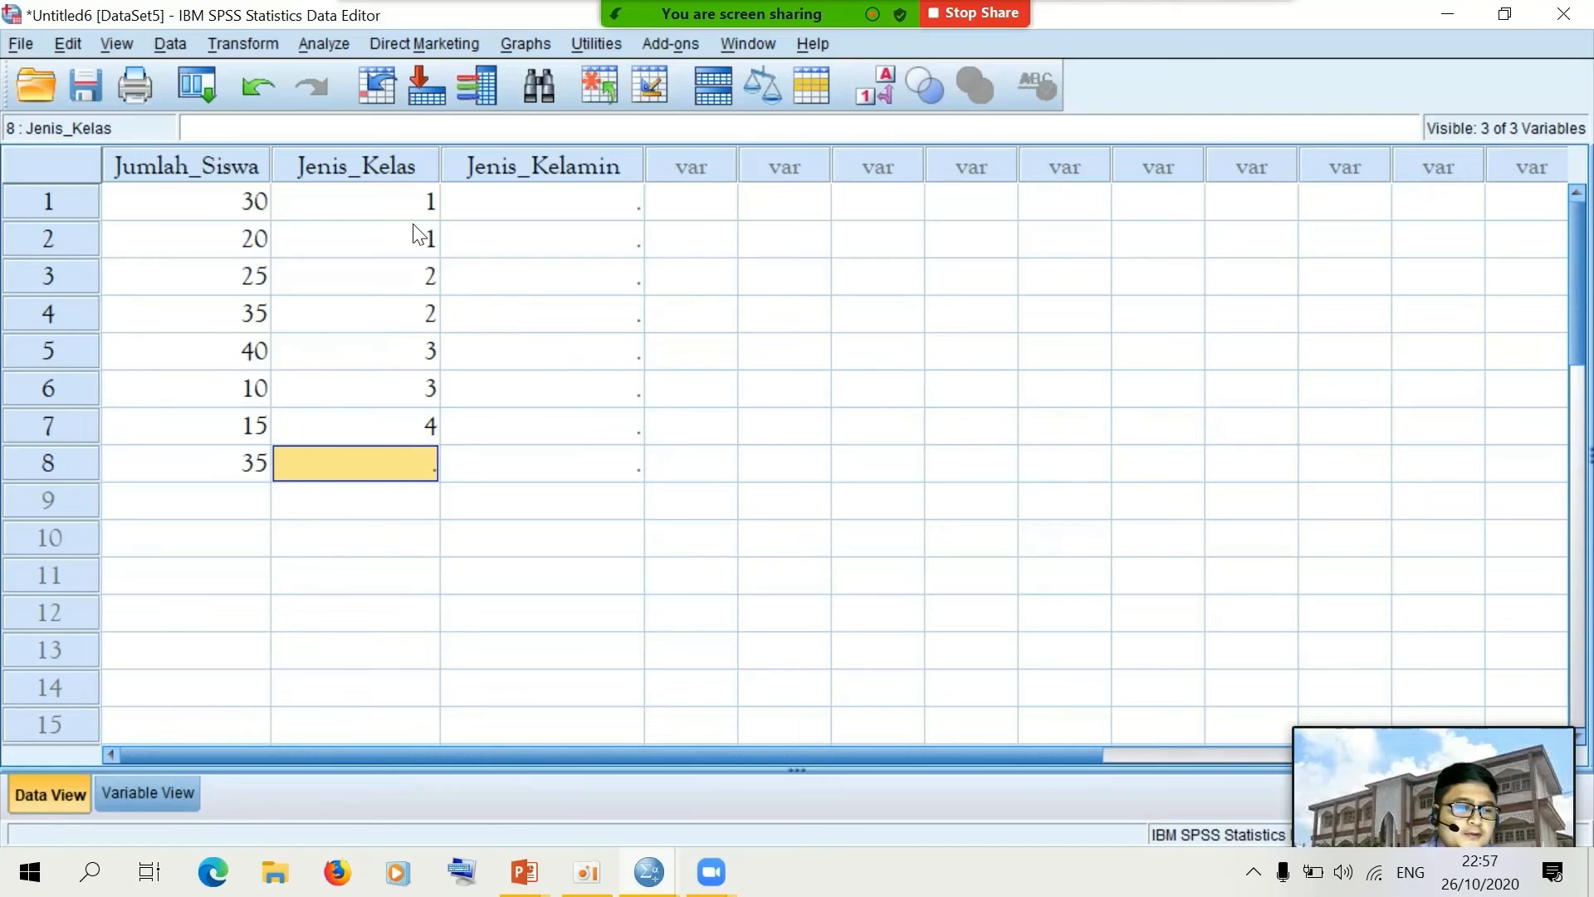
type("4")
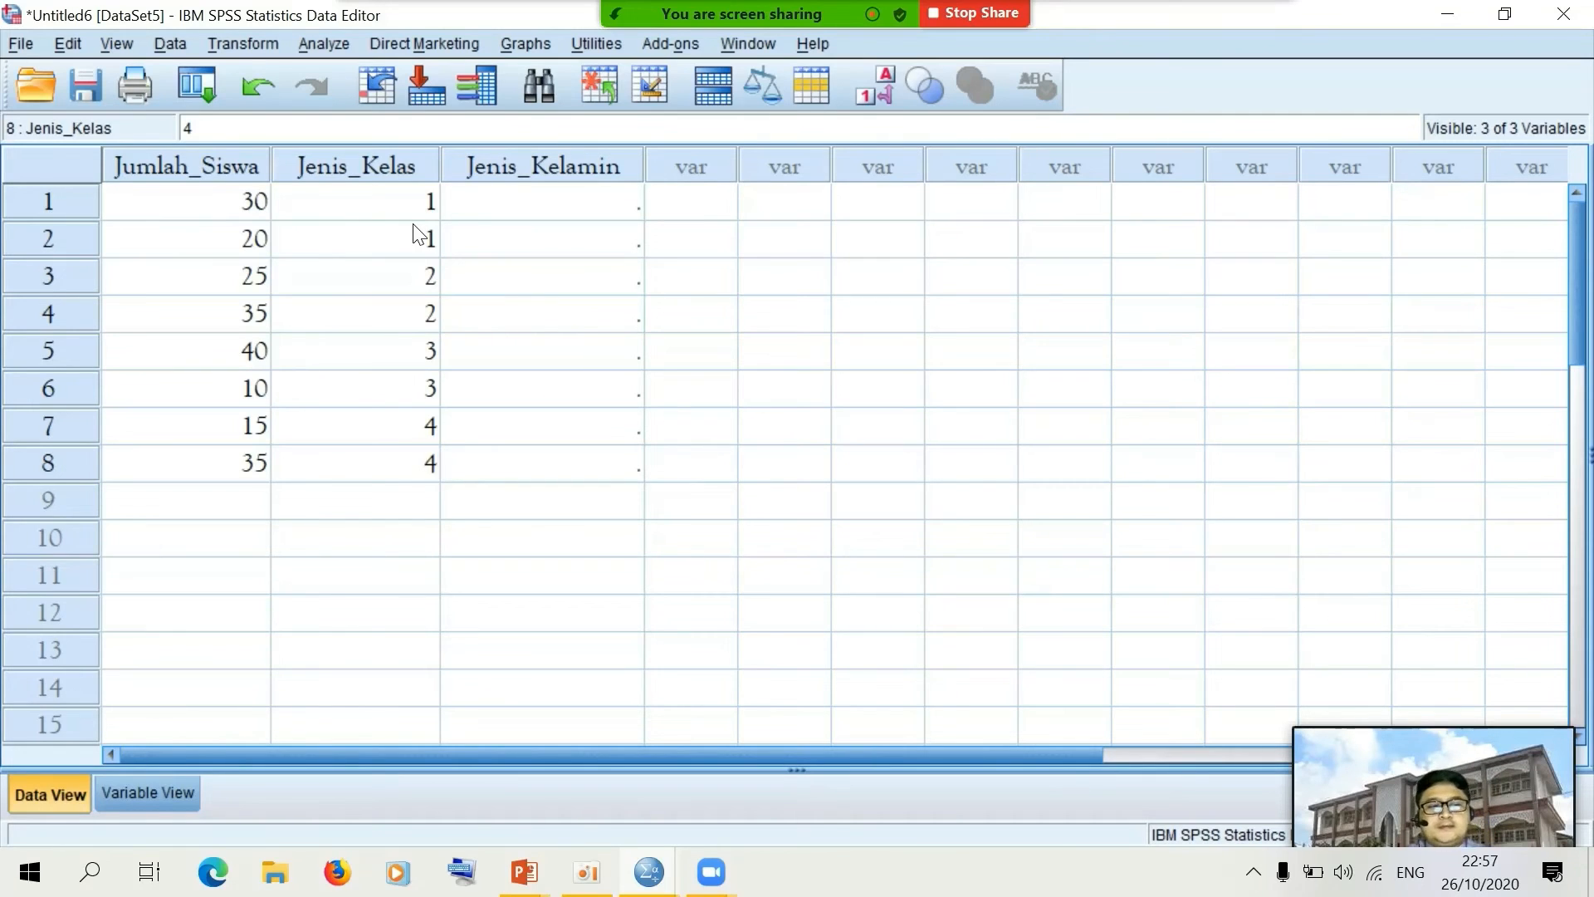
left_click(966, 247)
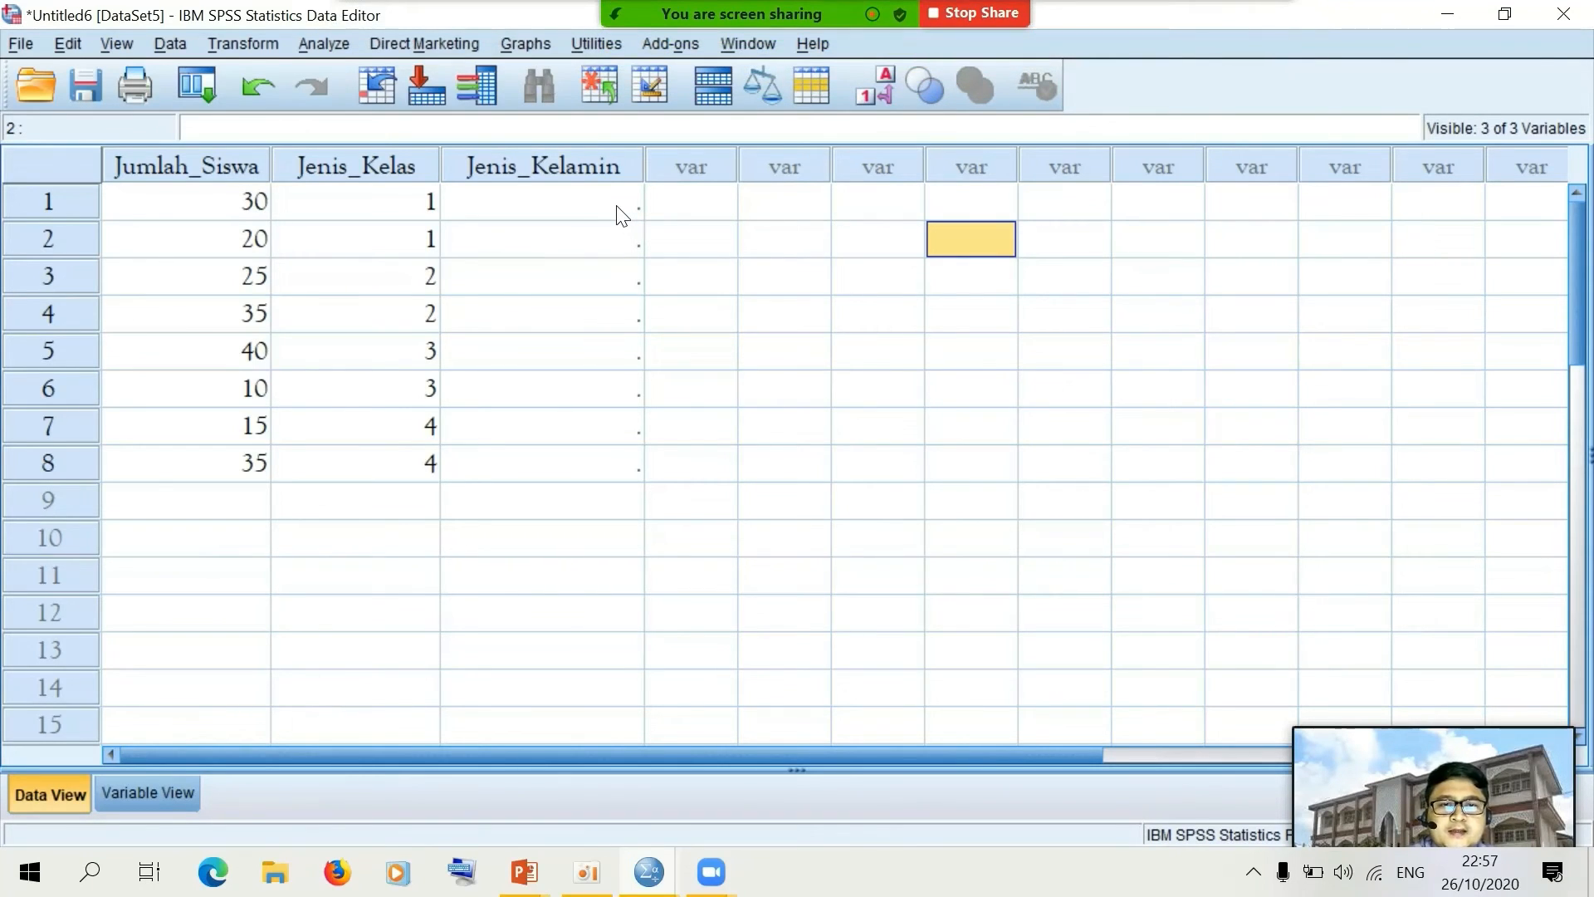
Consult the Metode Input Data Tabel Berpasangan slide in the PowerPoint slide show, and return to the unsaved Untitled6 dataset in SPSS
mouse_move(524, 872)
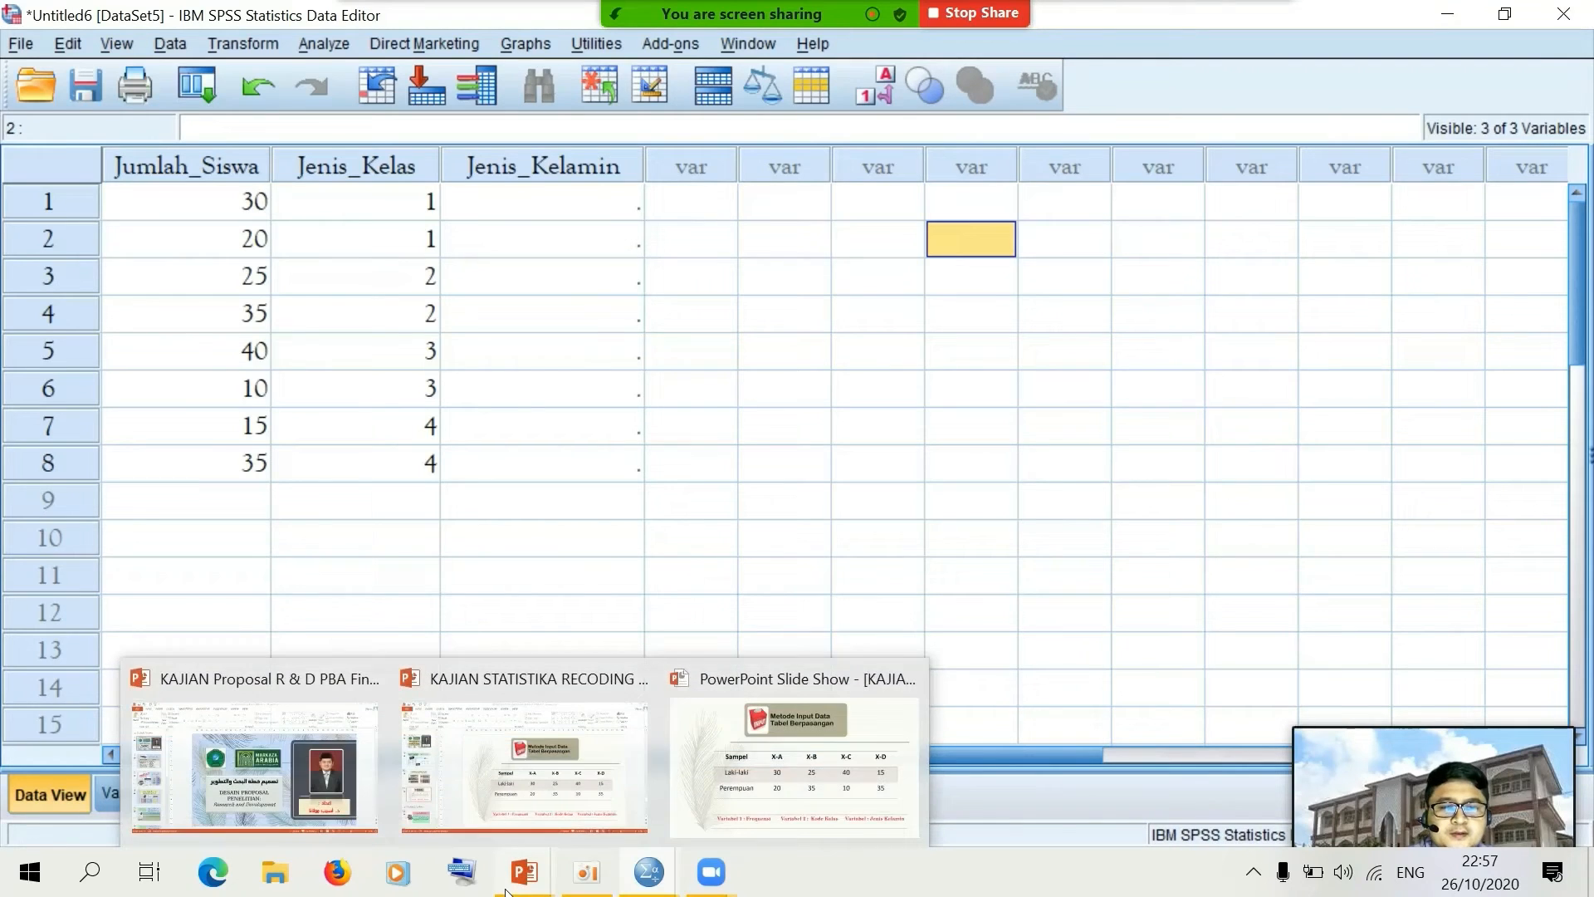
left_click(754, 814)
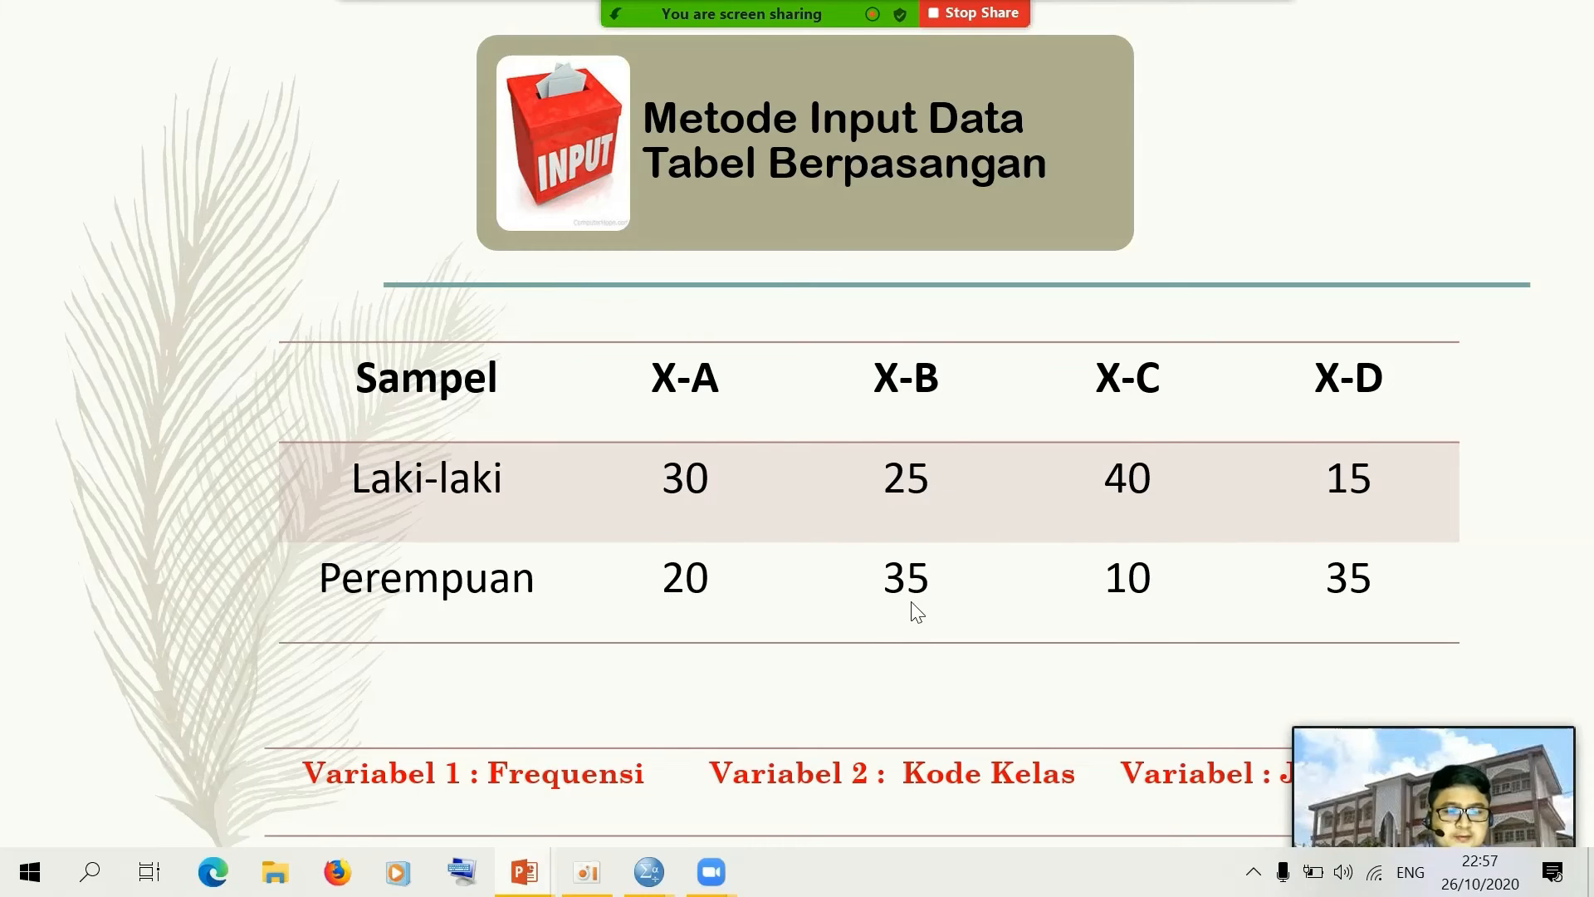
mouse_move(653, 874)
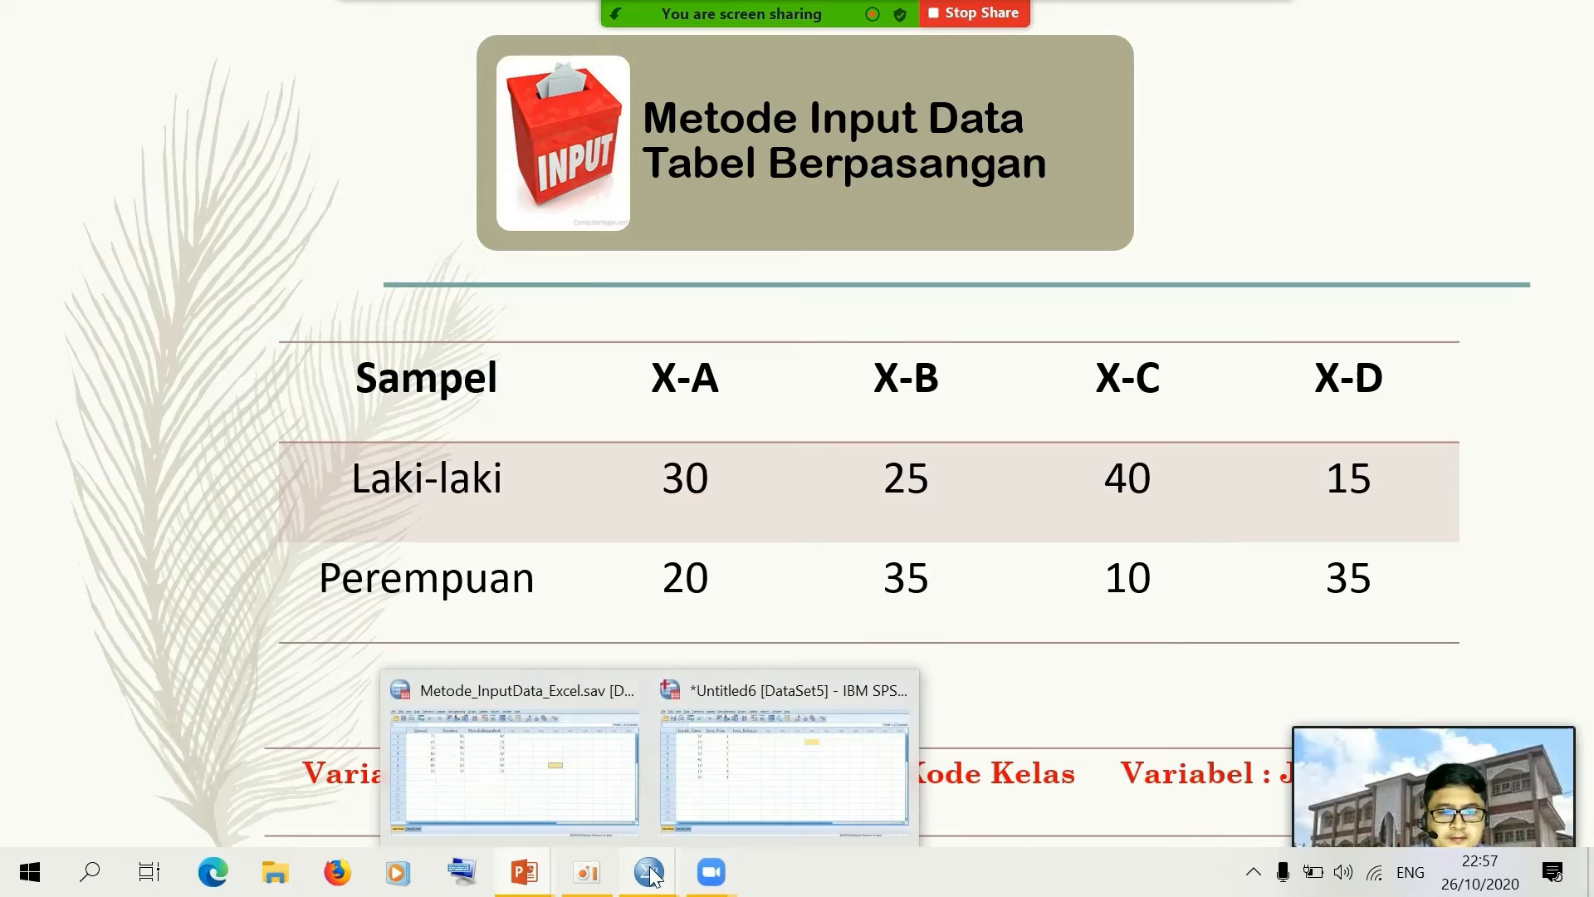
left_click(797, 776)
Enter the gender codes 1, 2 and 1 in rows 1 to 3 of the Jenis_Kelamin column
left_click(626, 204)
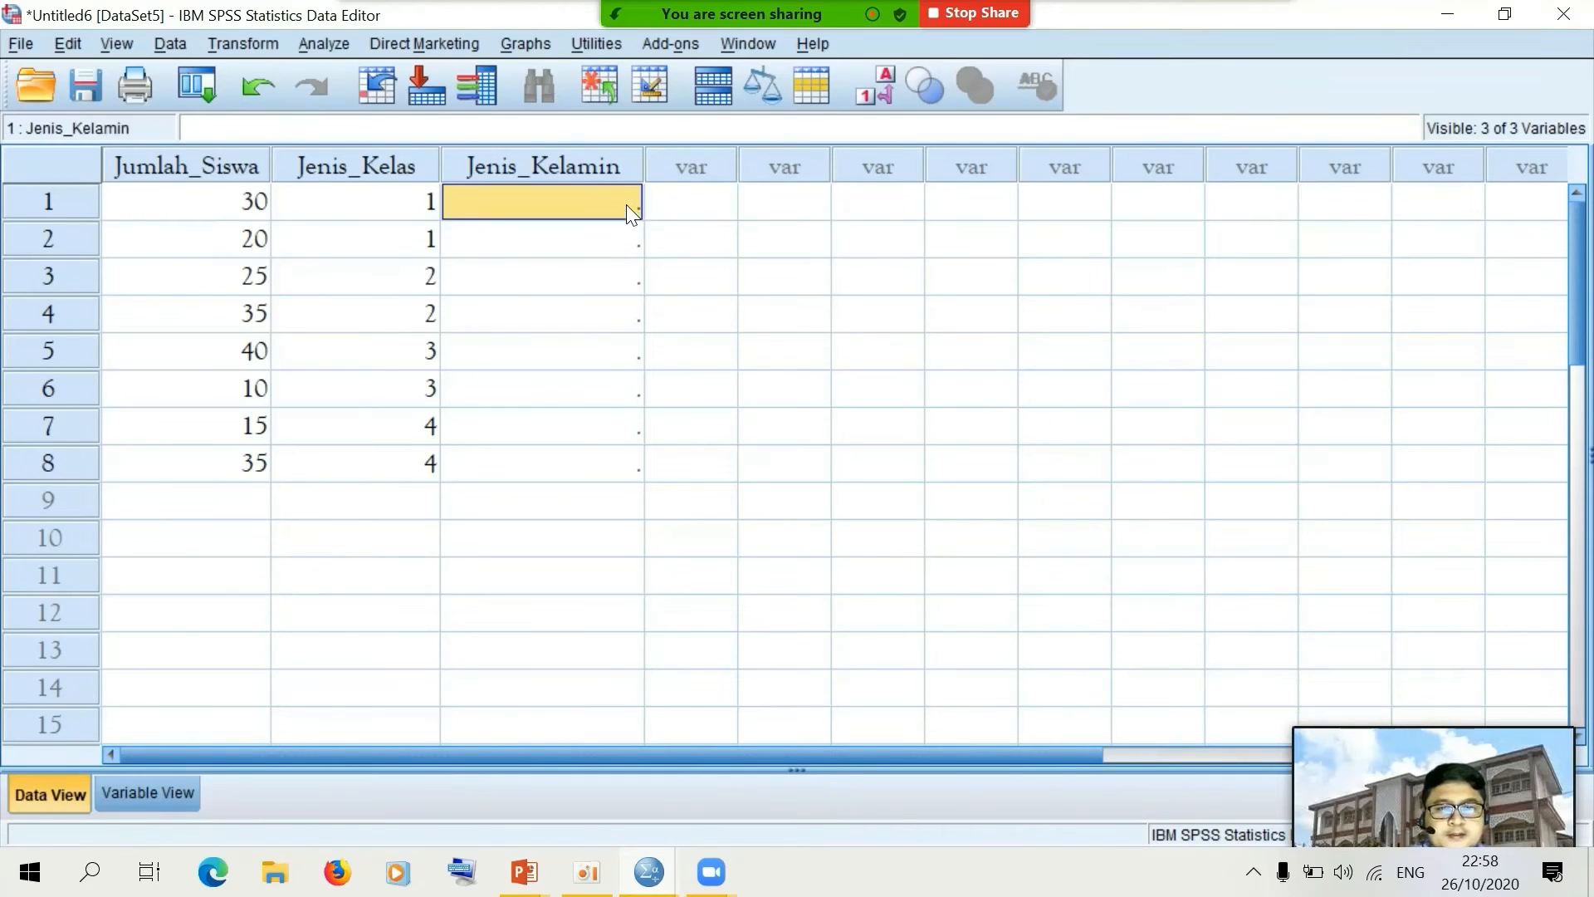
type("1")
key("Return")
type("2")
key("Return")
type("2")
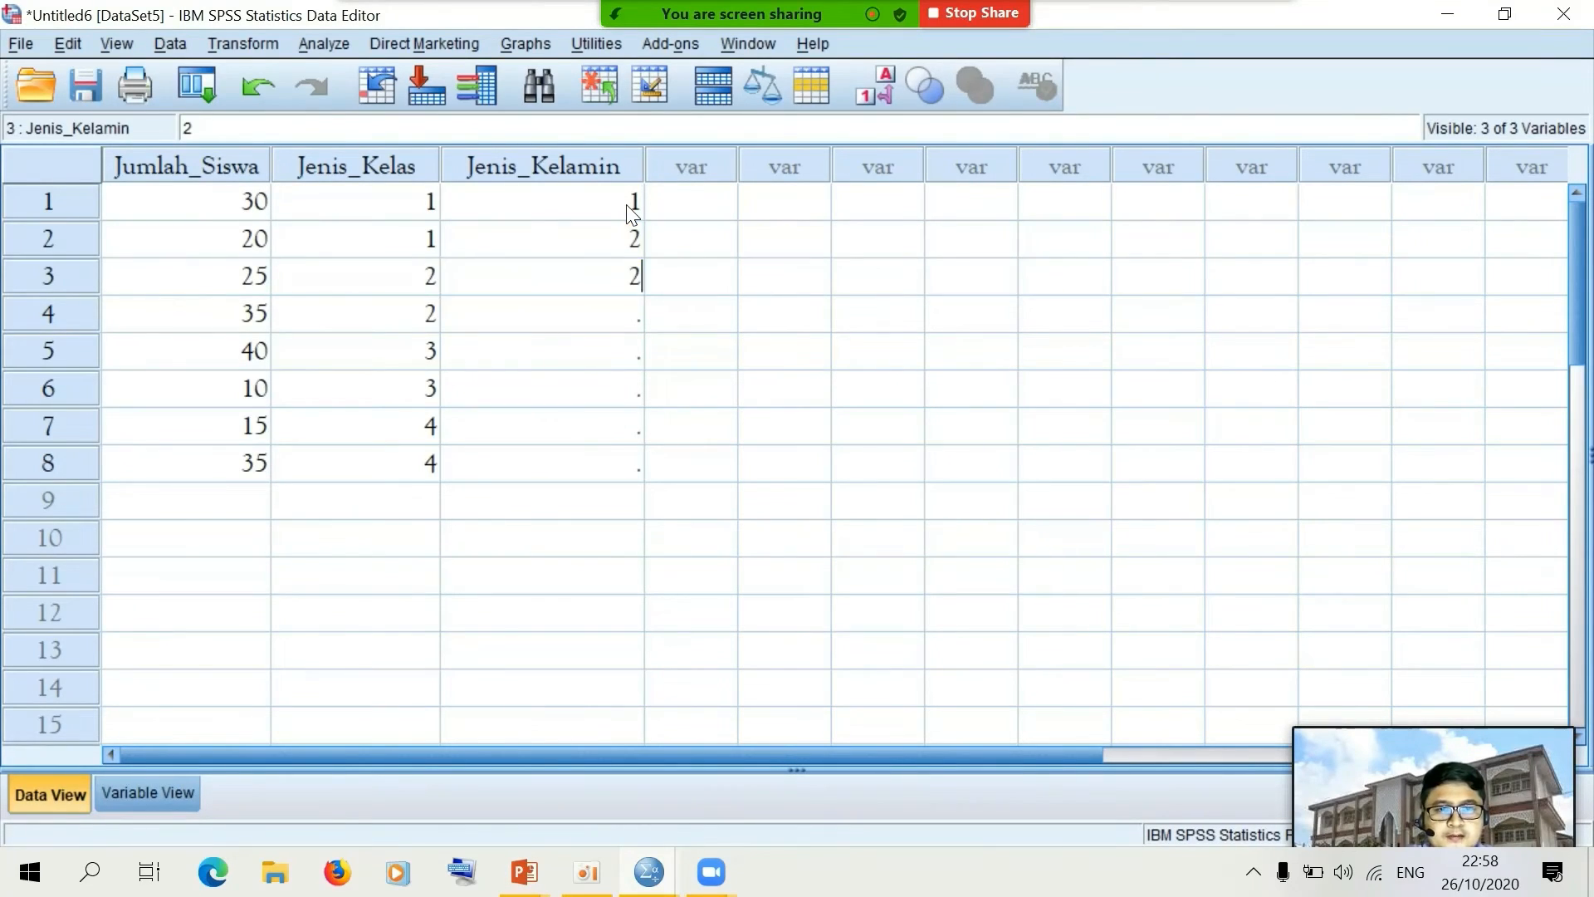
key("Return")
key("Up")
type("1")
key("Return")
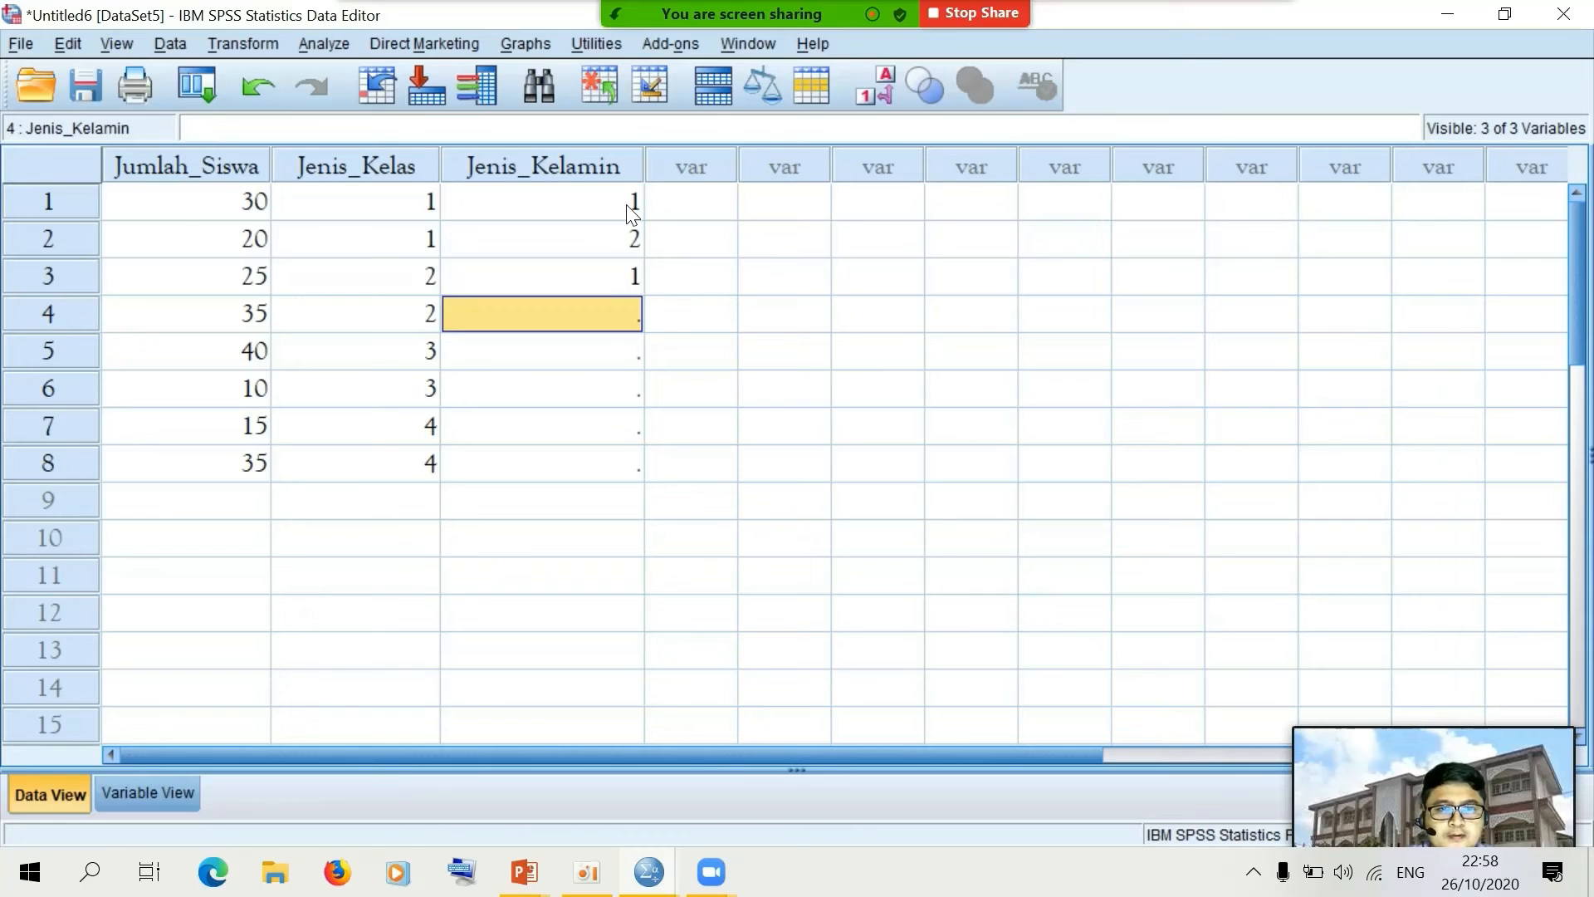
Complete rows 4 to 8 of the Jenis_Kelamin column with the codes 2, 1, 2, 1 and 2
type("2")
key("Return")
type("1")
key("Return")
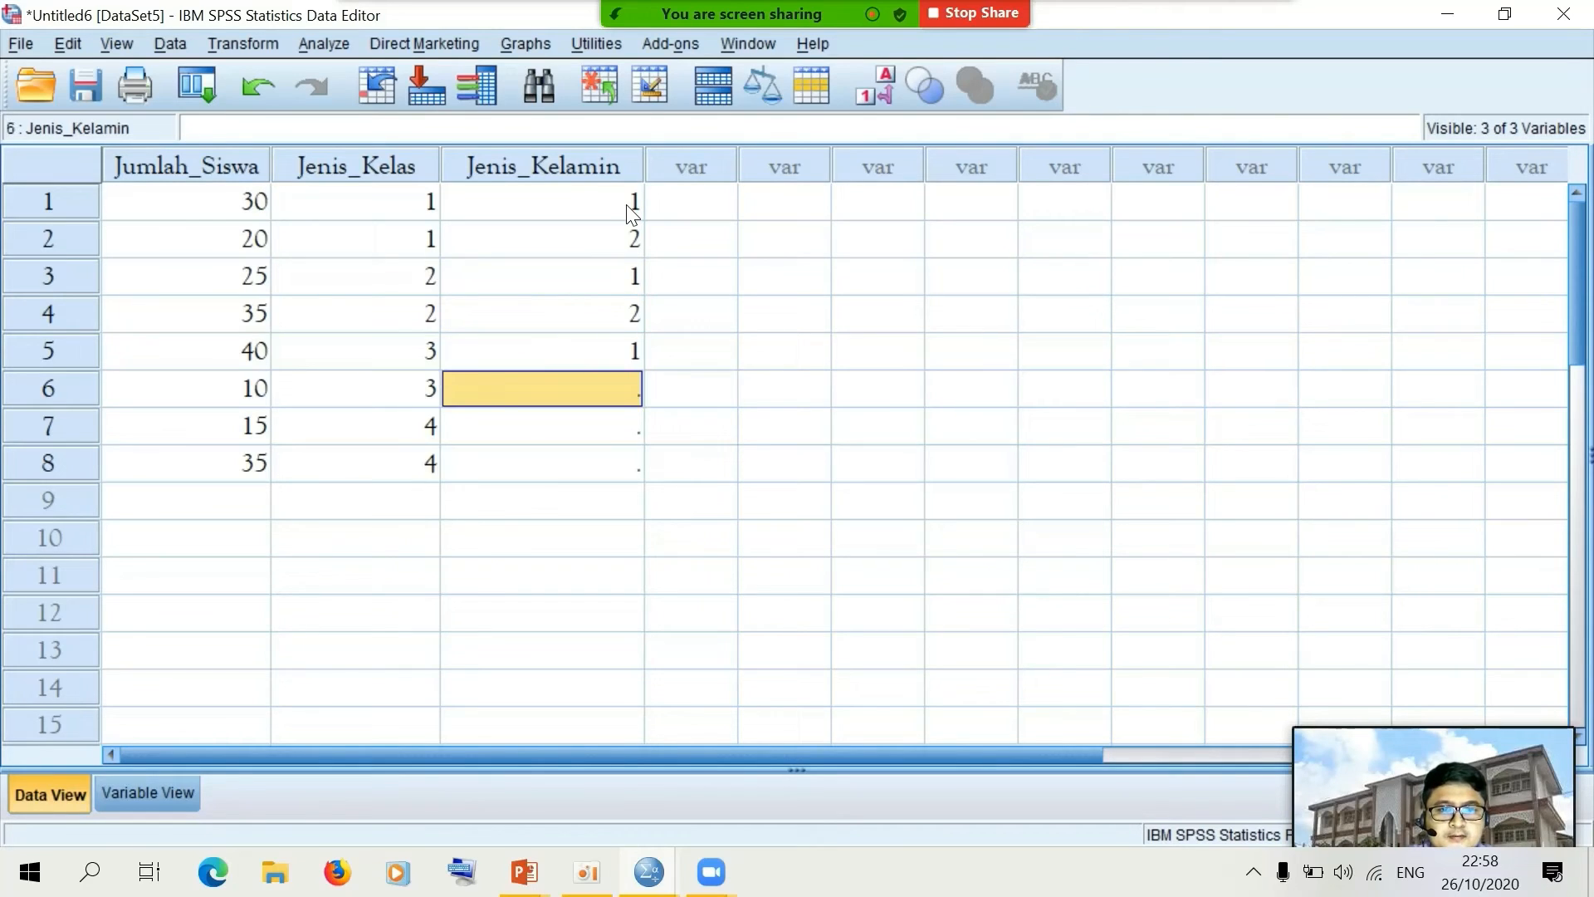
type("2")
key("Return")
type("1")
key("Return")
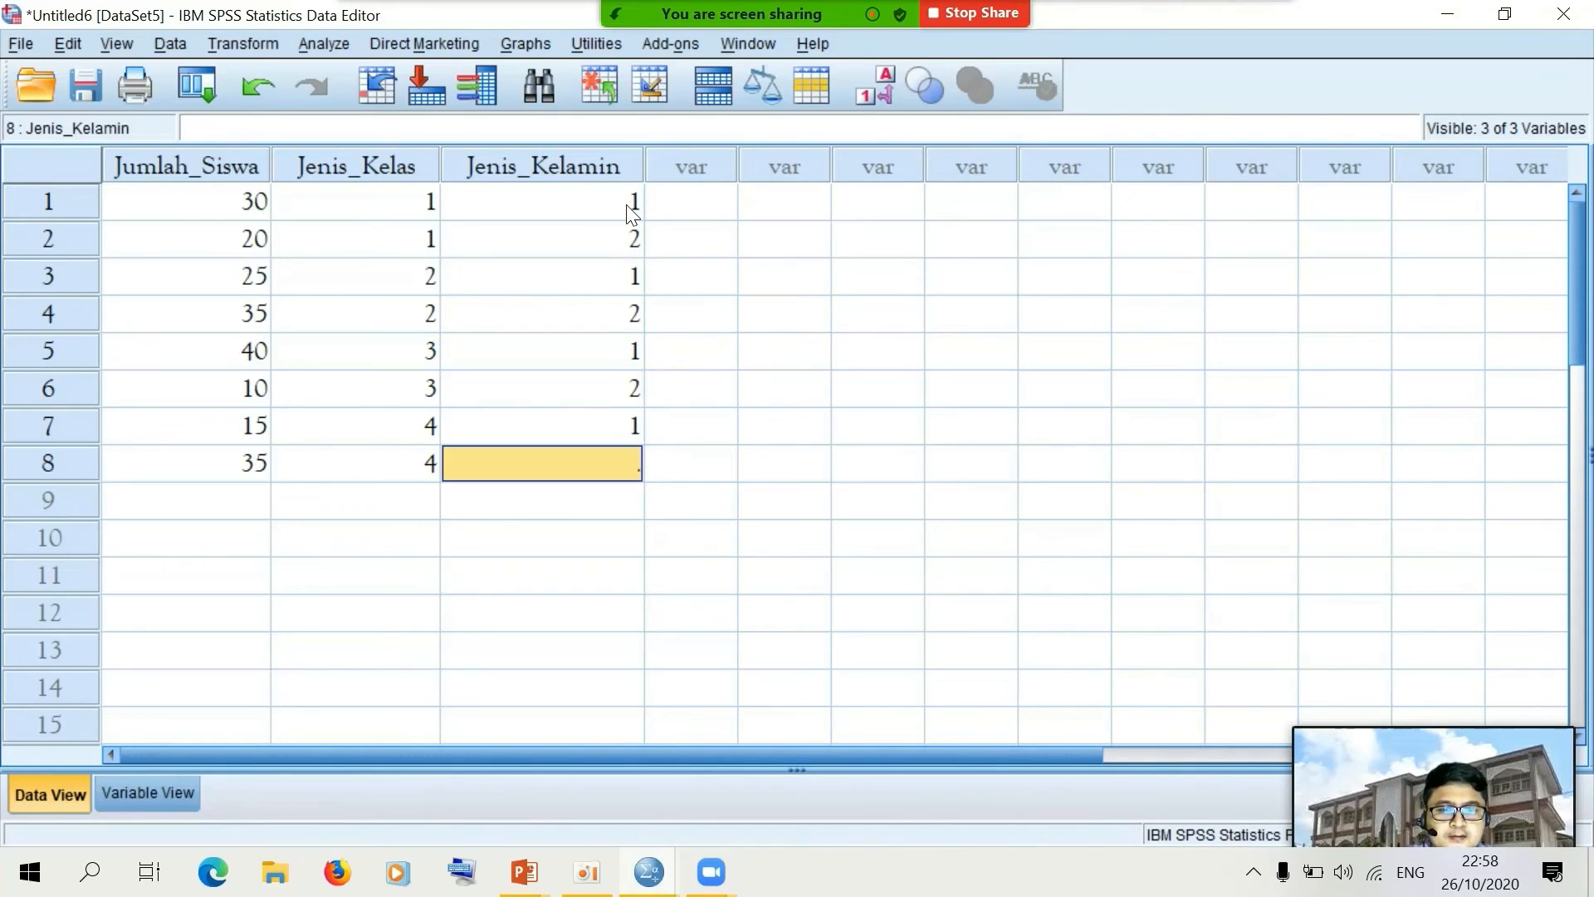
type("2")
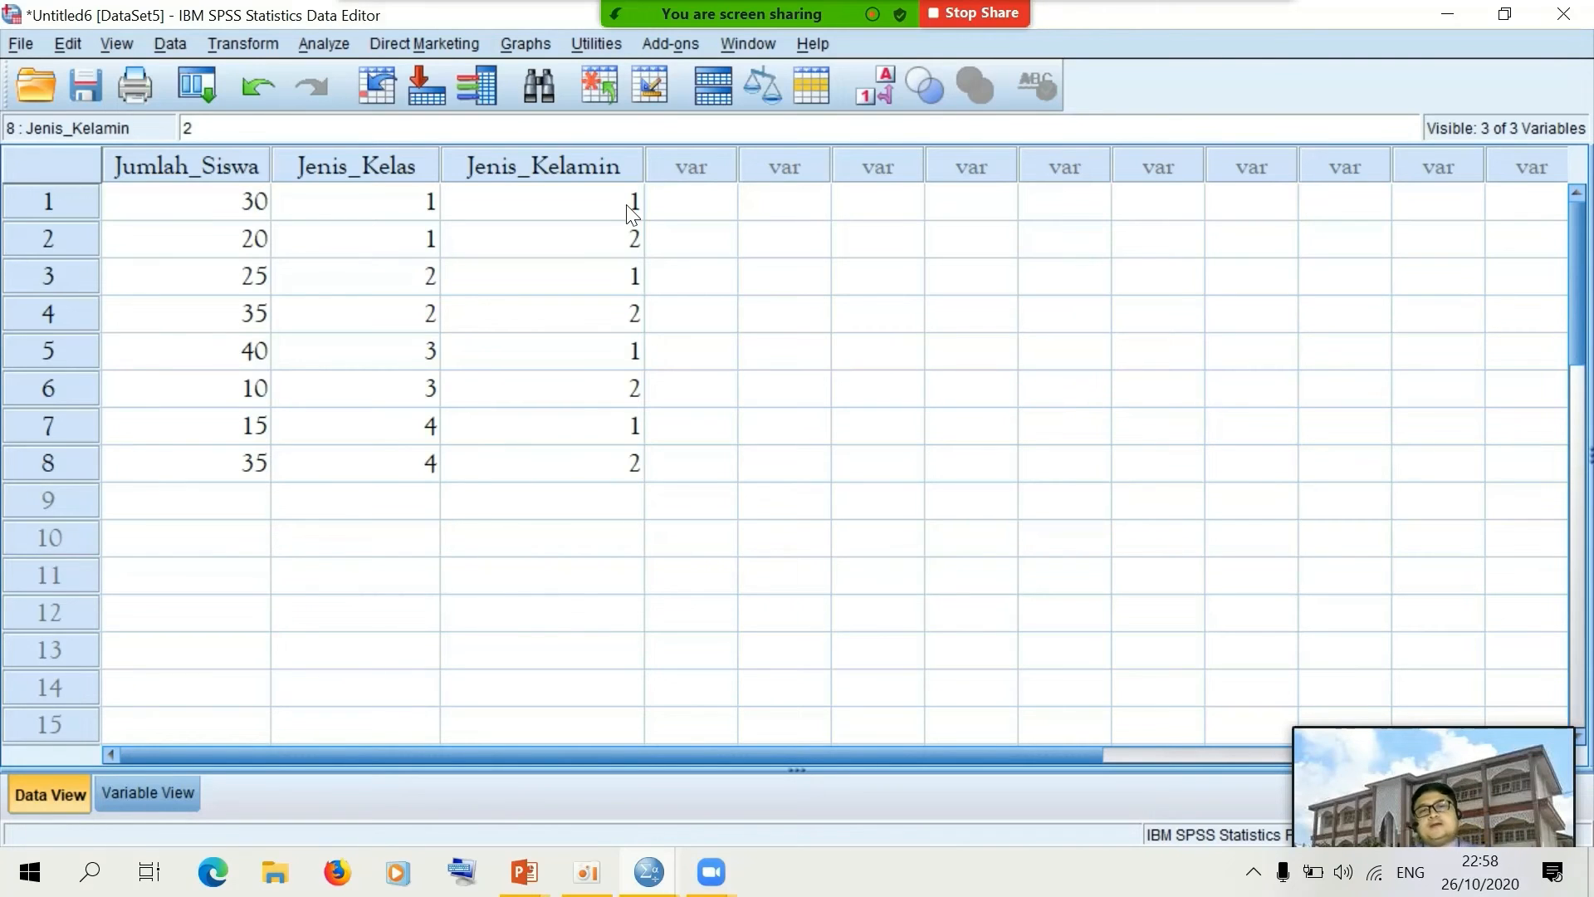
left_click(784, 679)
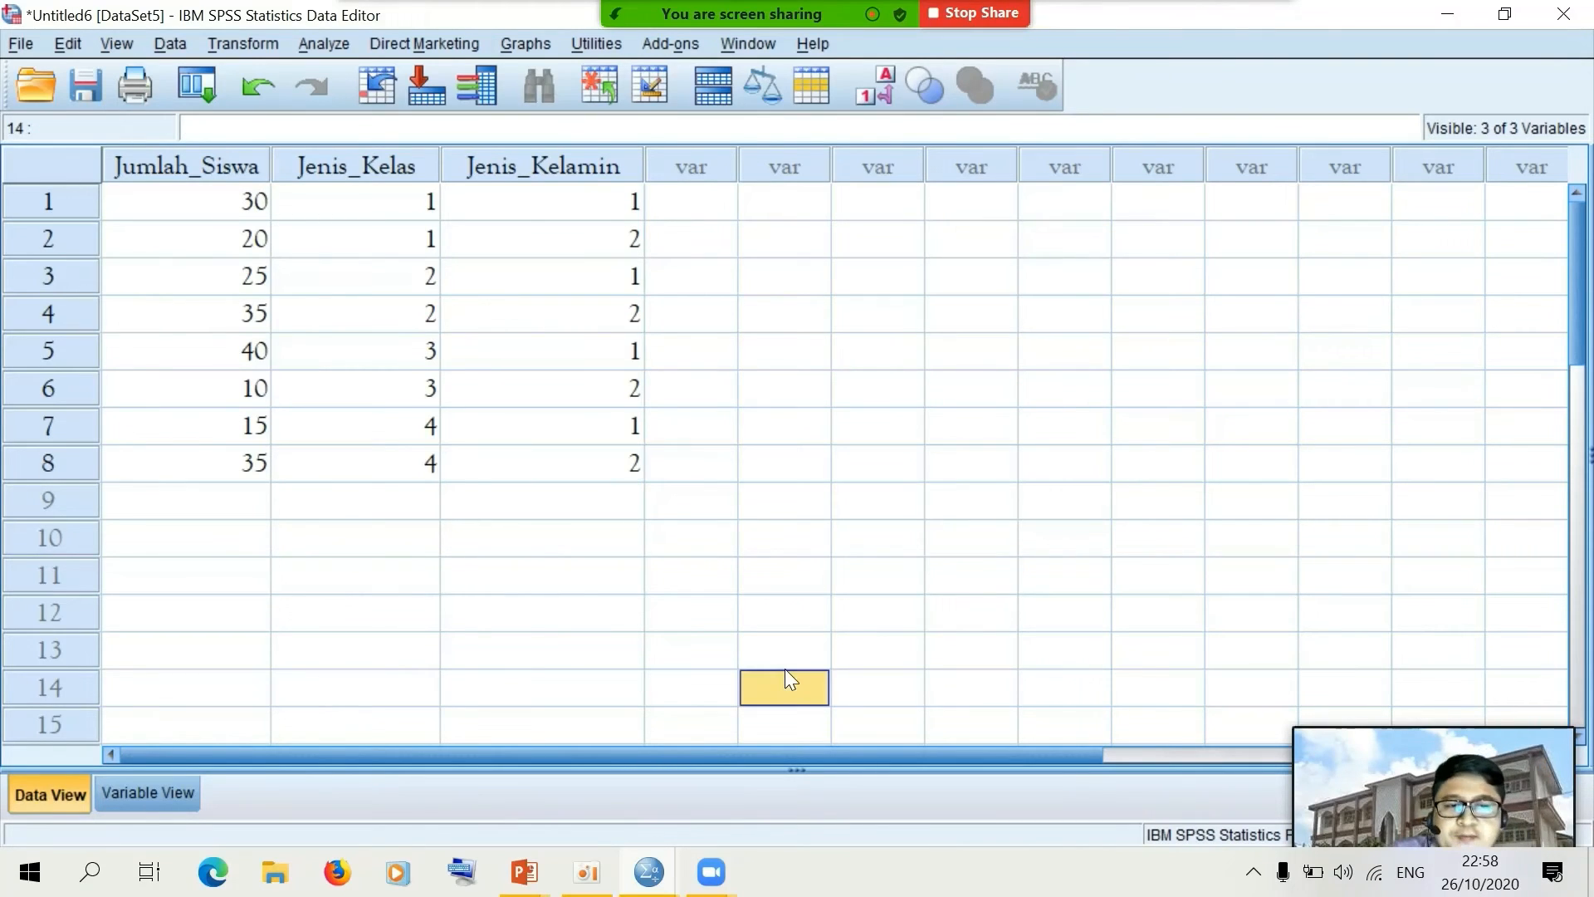
mouse_move(1399, 721)
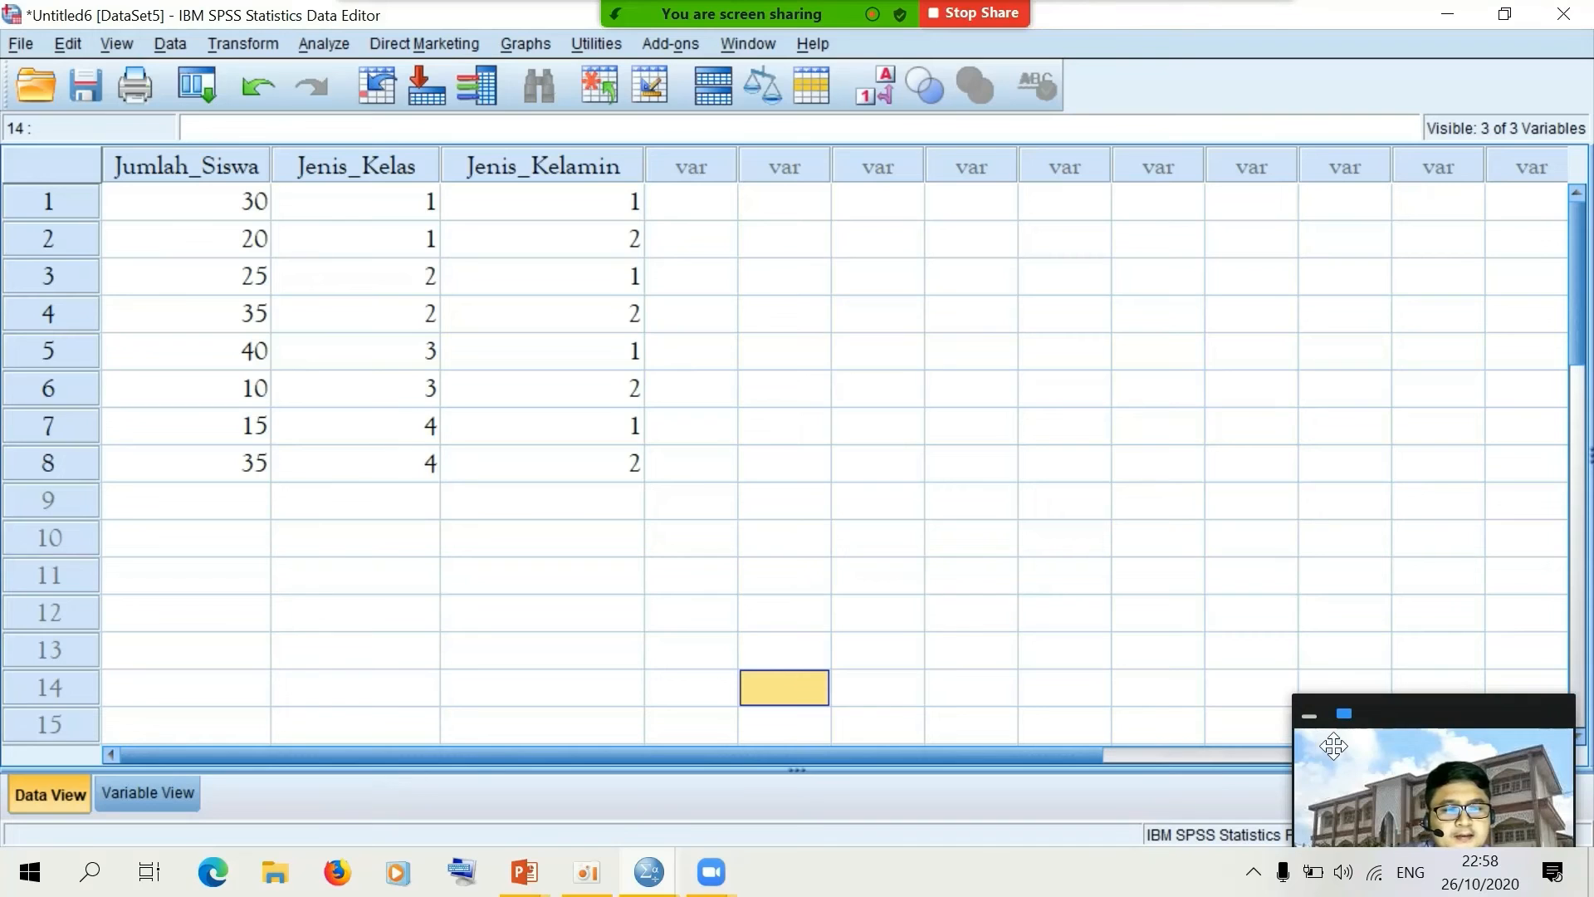
left_click_drag(1404, 720, 1397, 701)
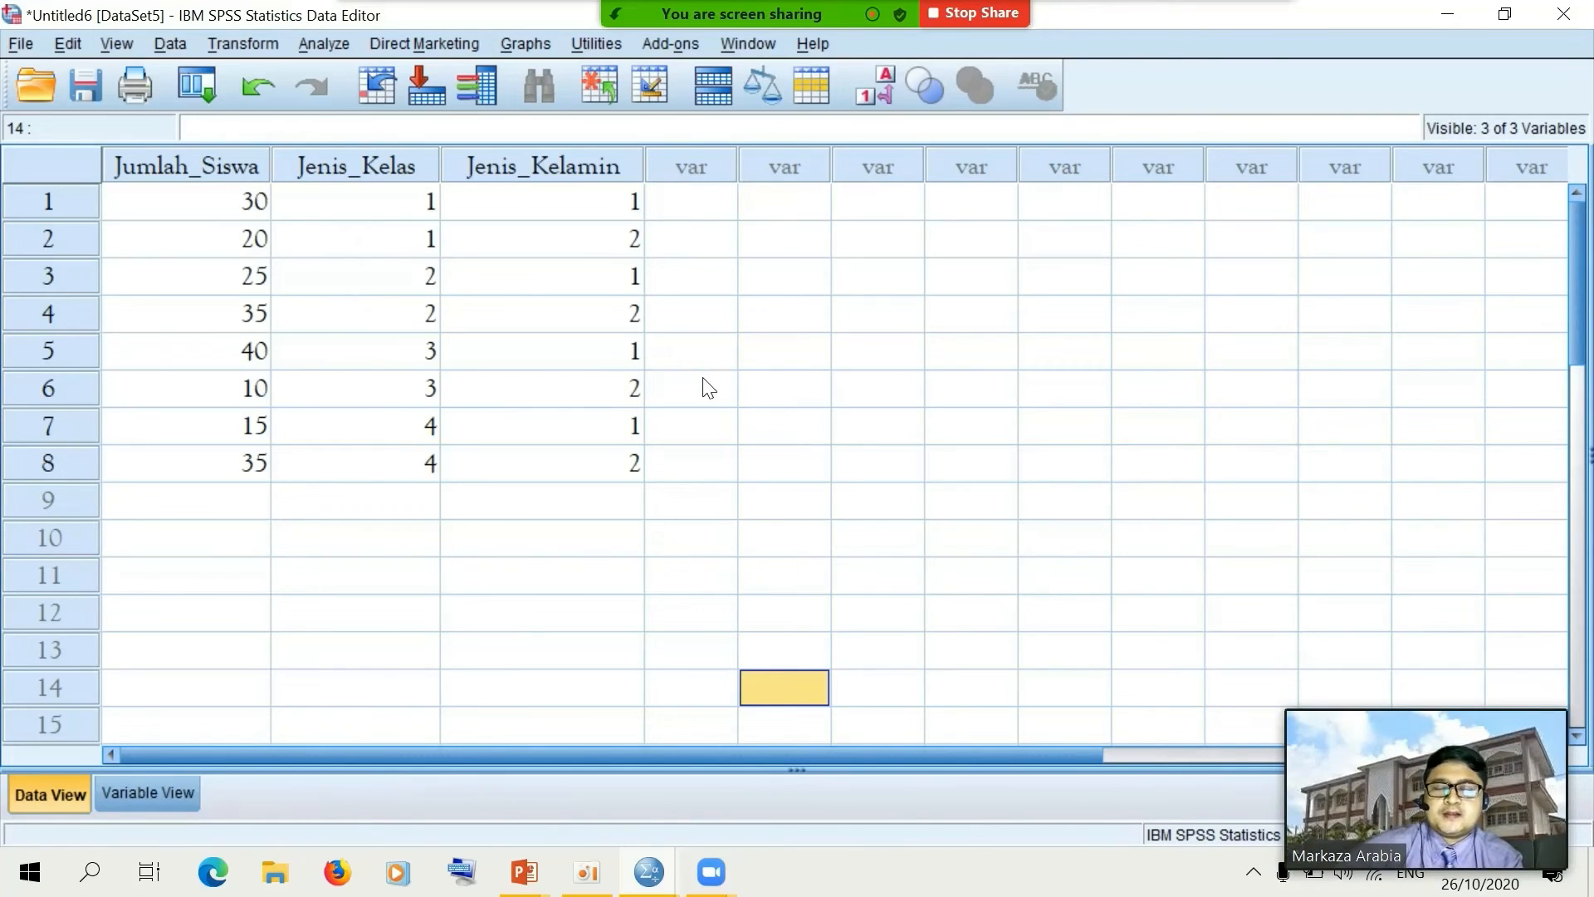
Compare the entered data with the Tabel Berpasangan slide in PowerPoint, and display the variable definitions of the Untitled6 dataset in SPSS
mouse_move(525, 872)
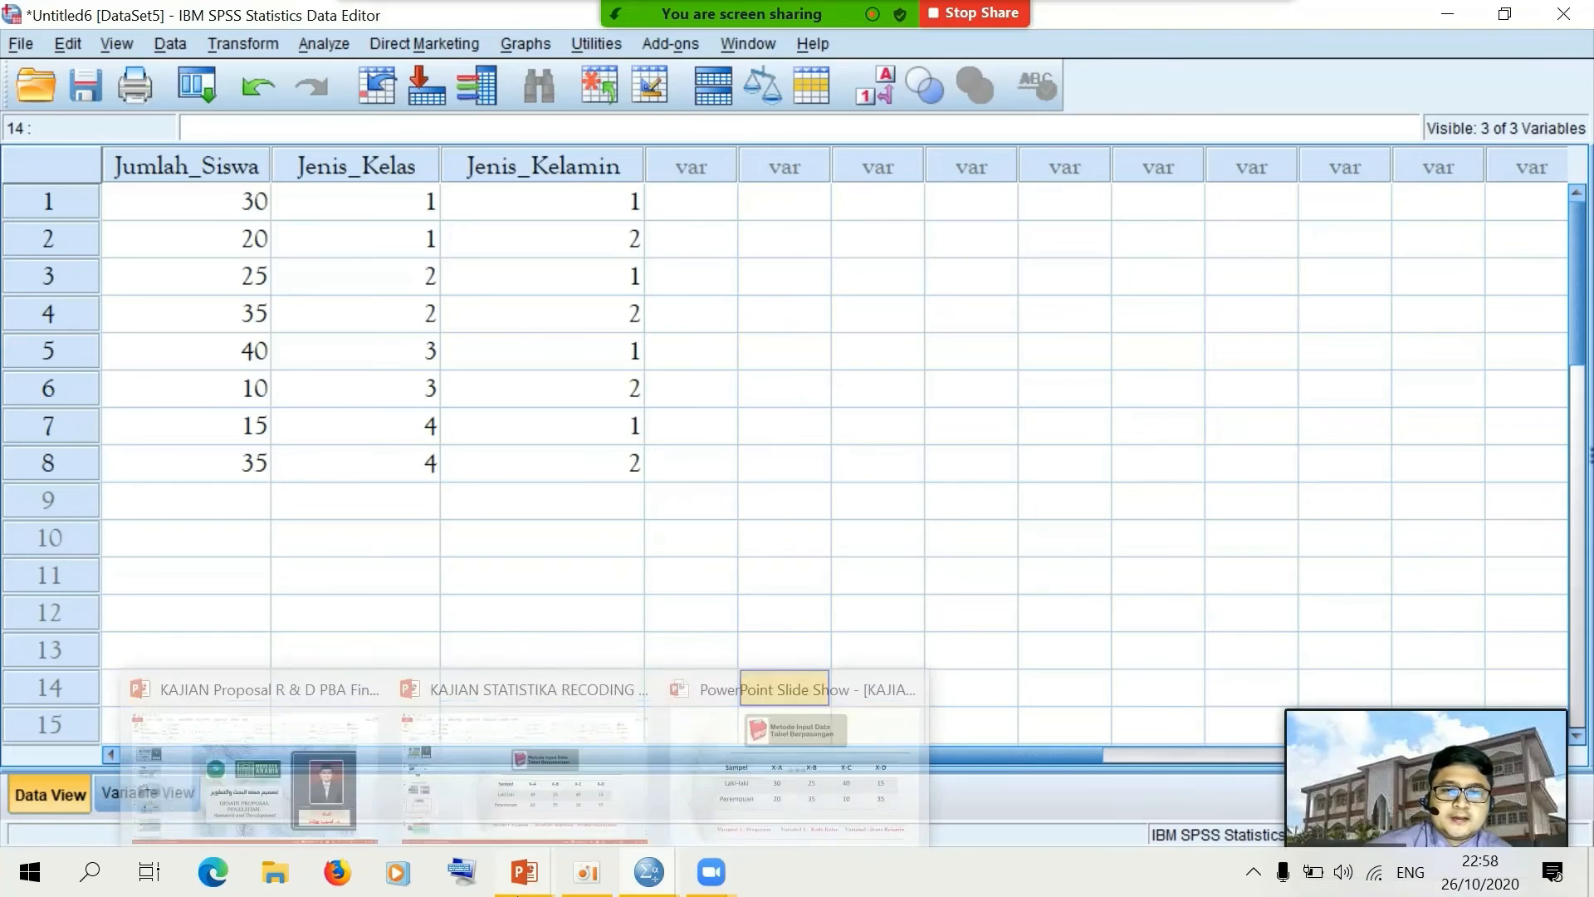
left_click(737, 765)
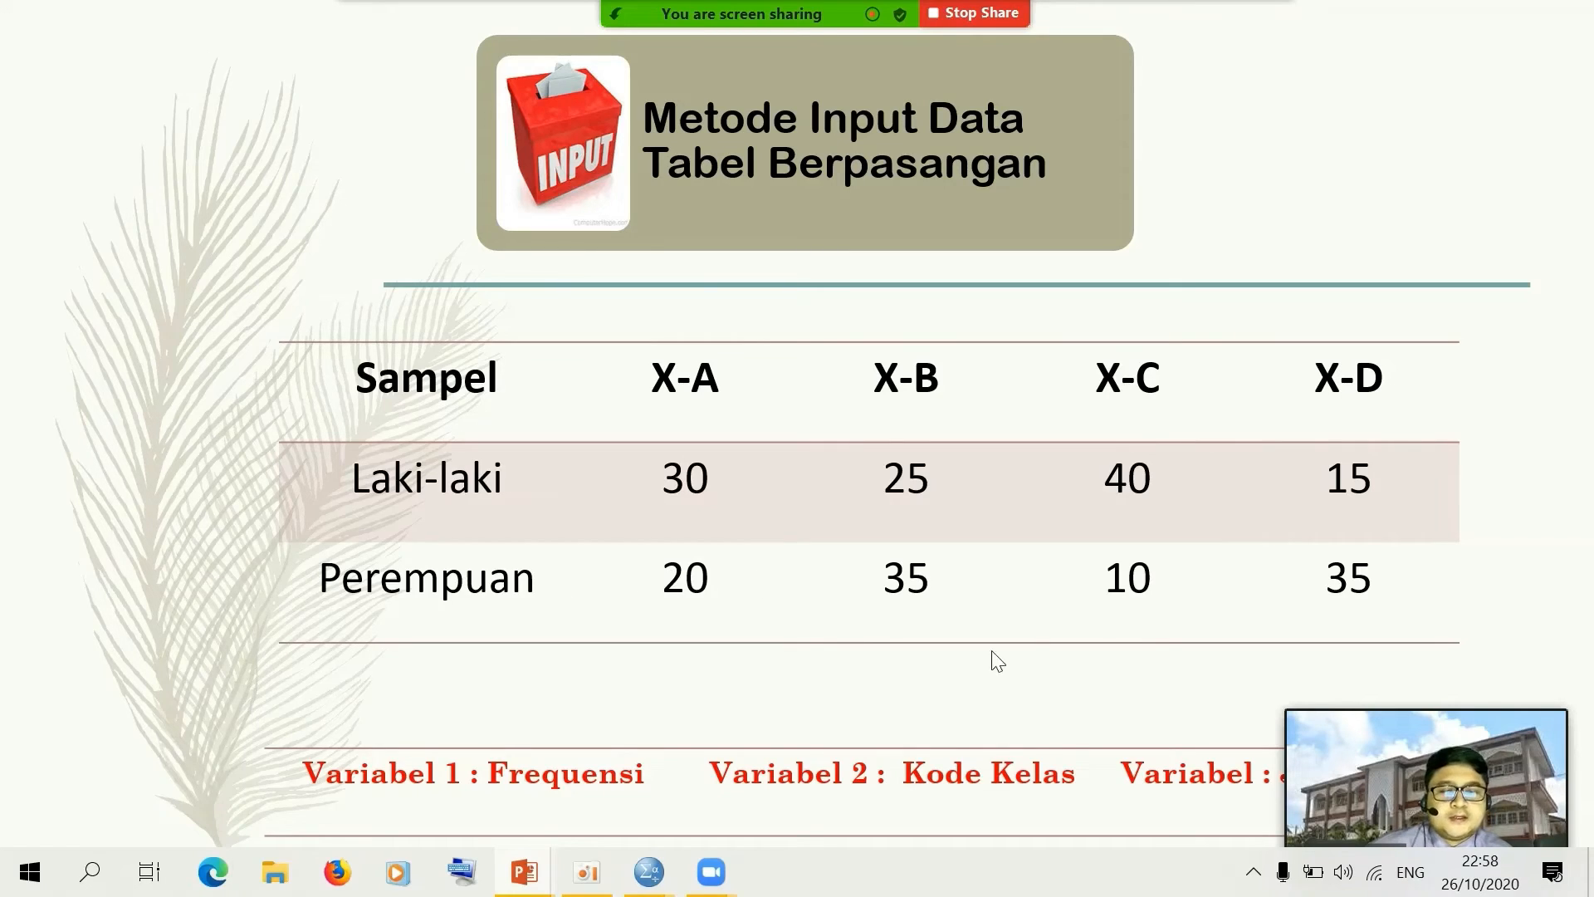
mouse_move(642, 874)
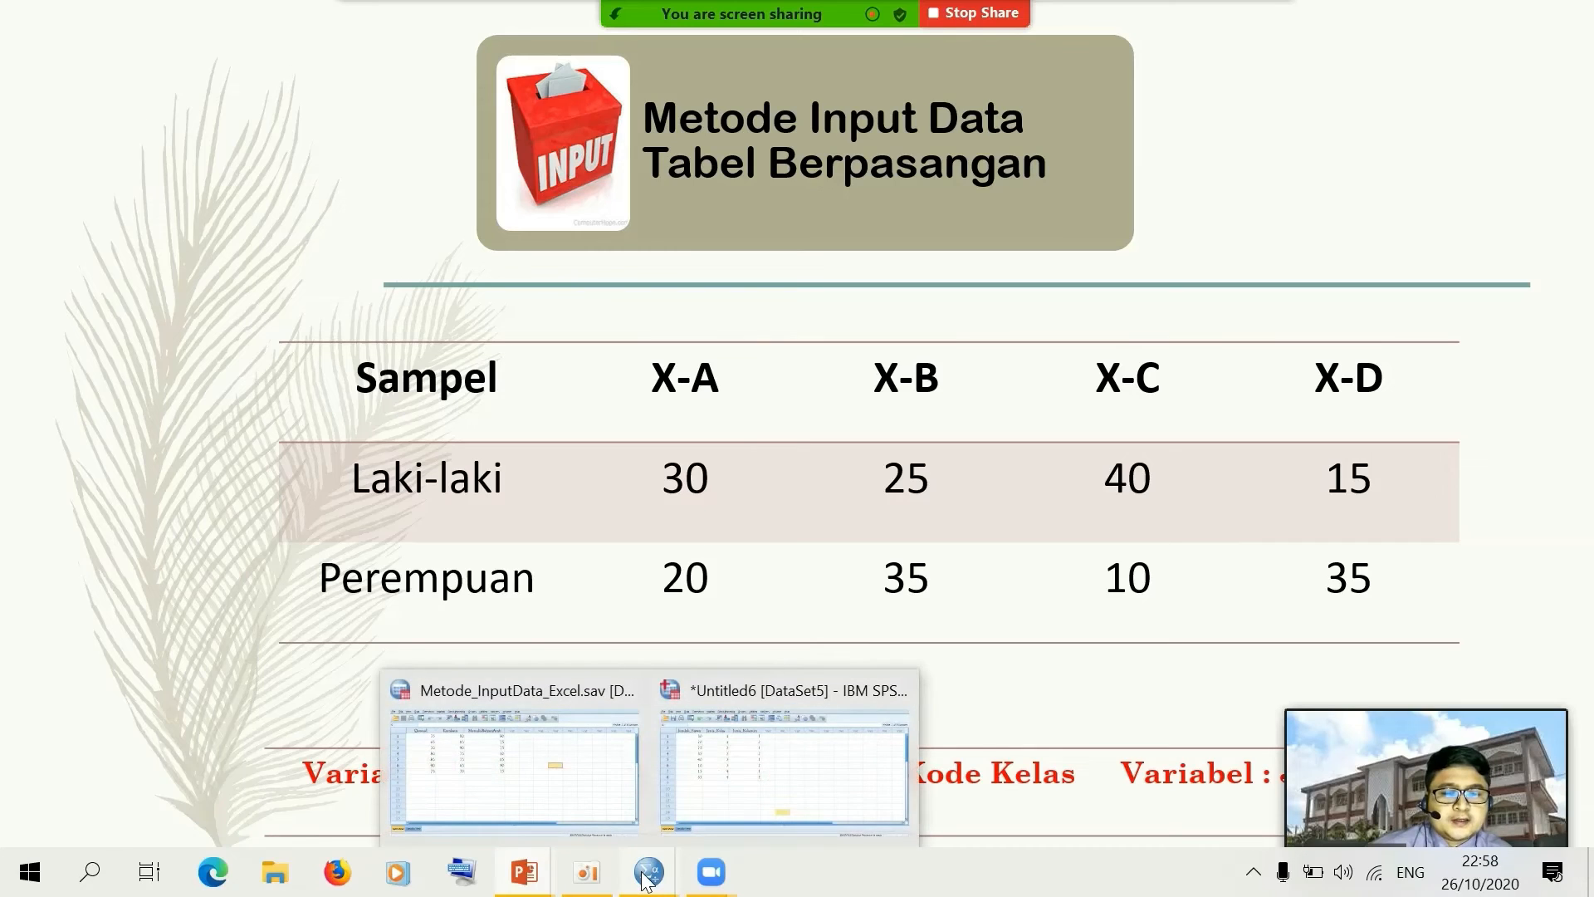
left_click(786, 760)
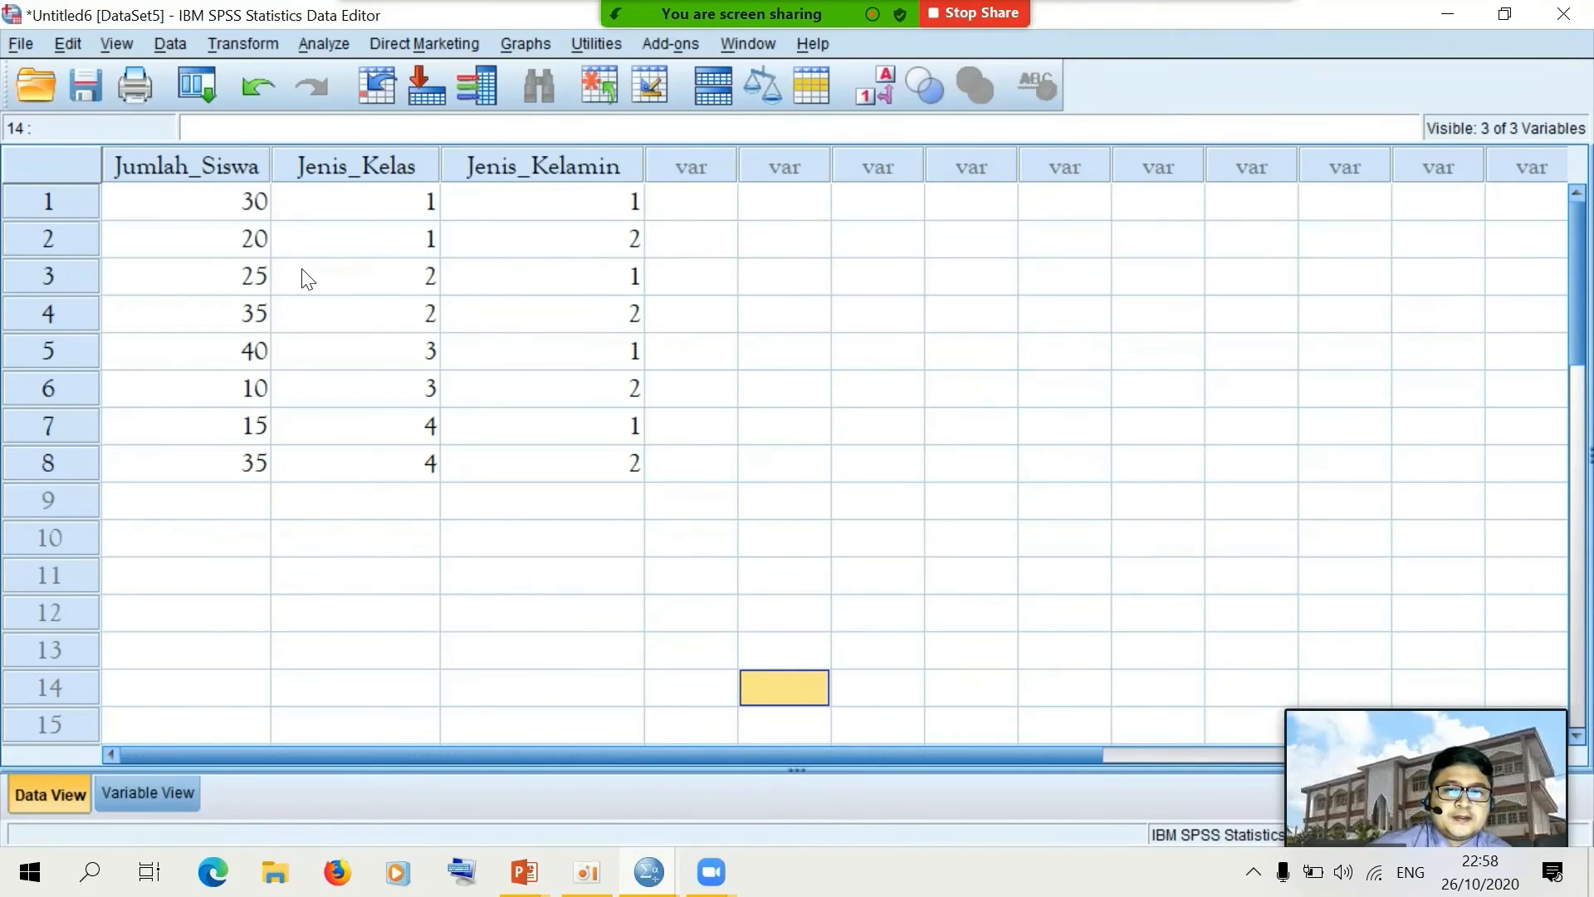
left_click(184, 794)
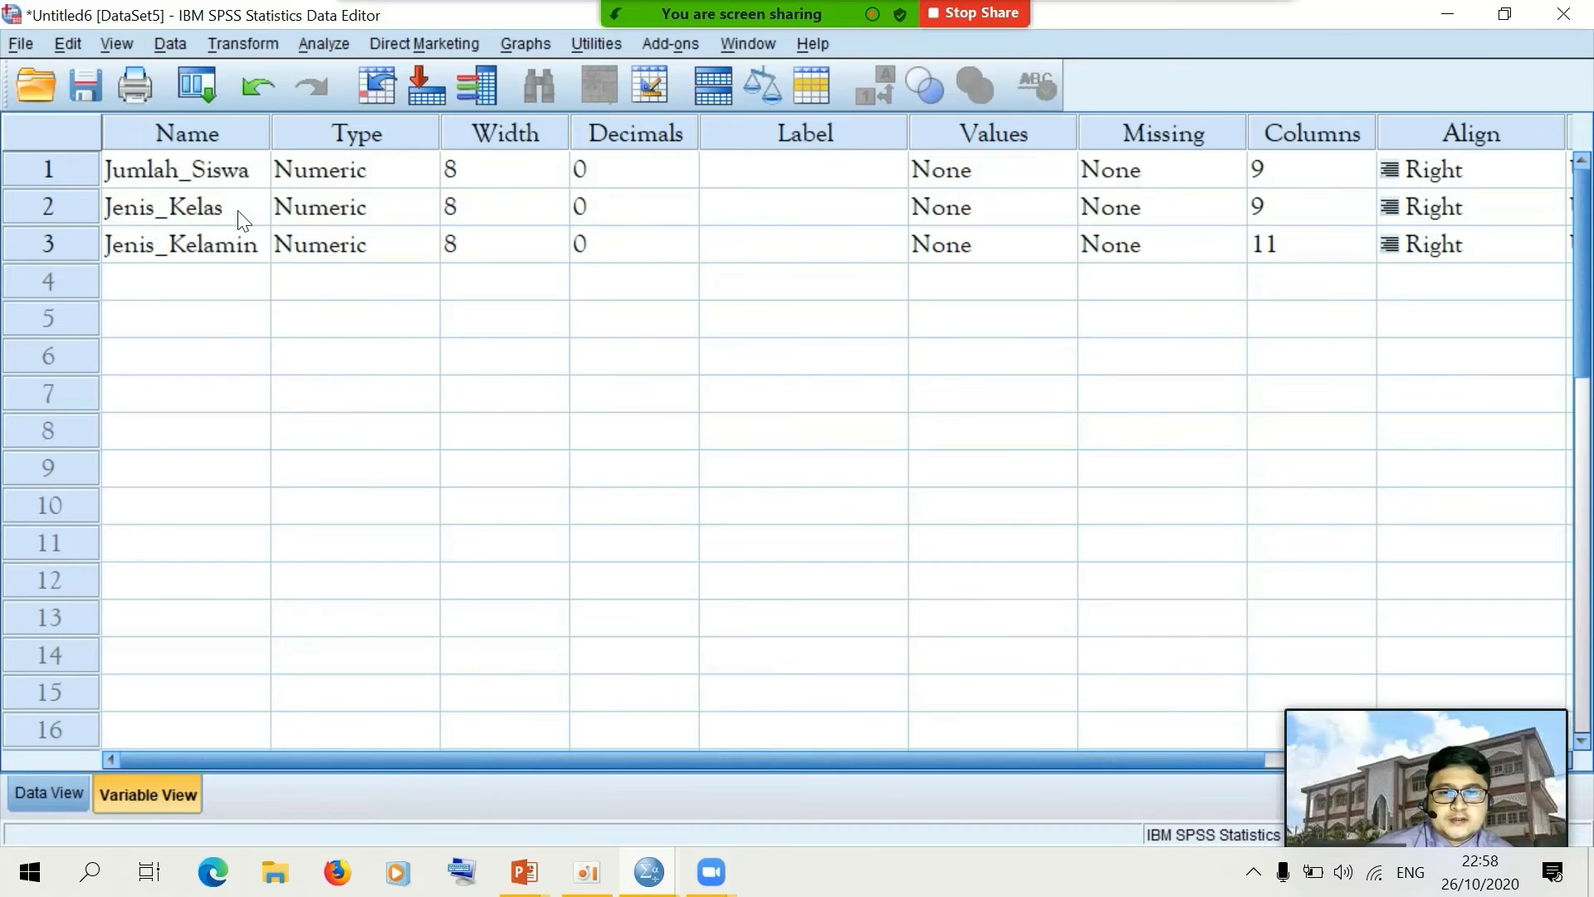
Display the data values of the Untitled6 dataset, and create a new empty dataset
left_click(65, 787)
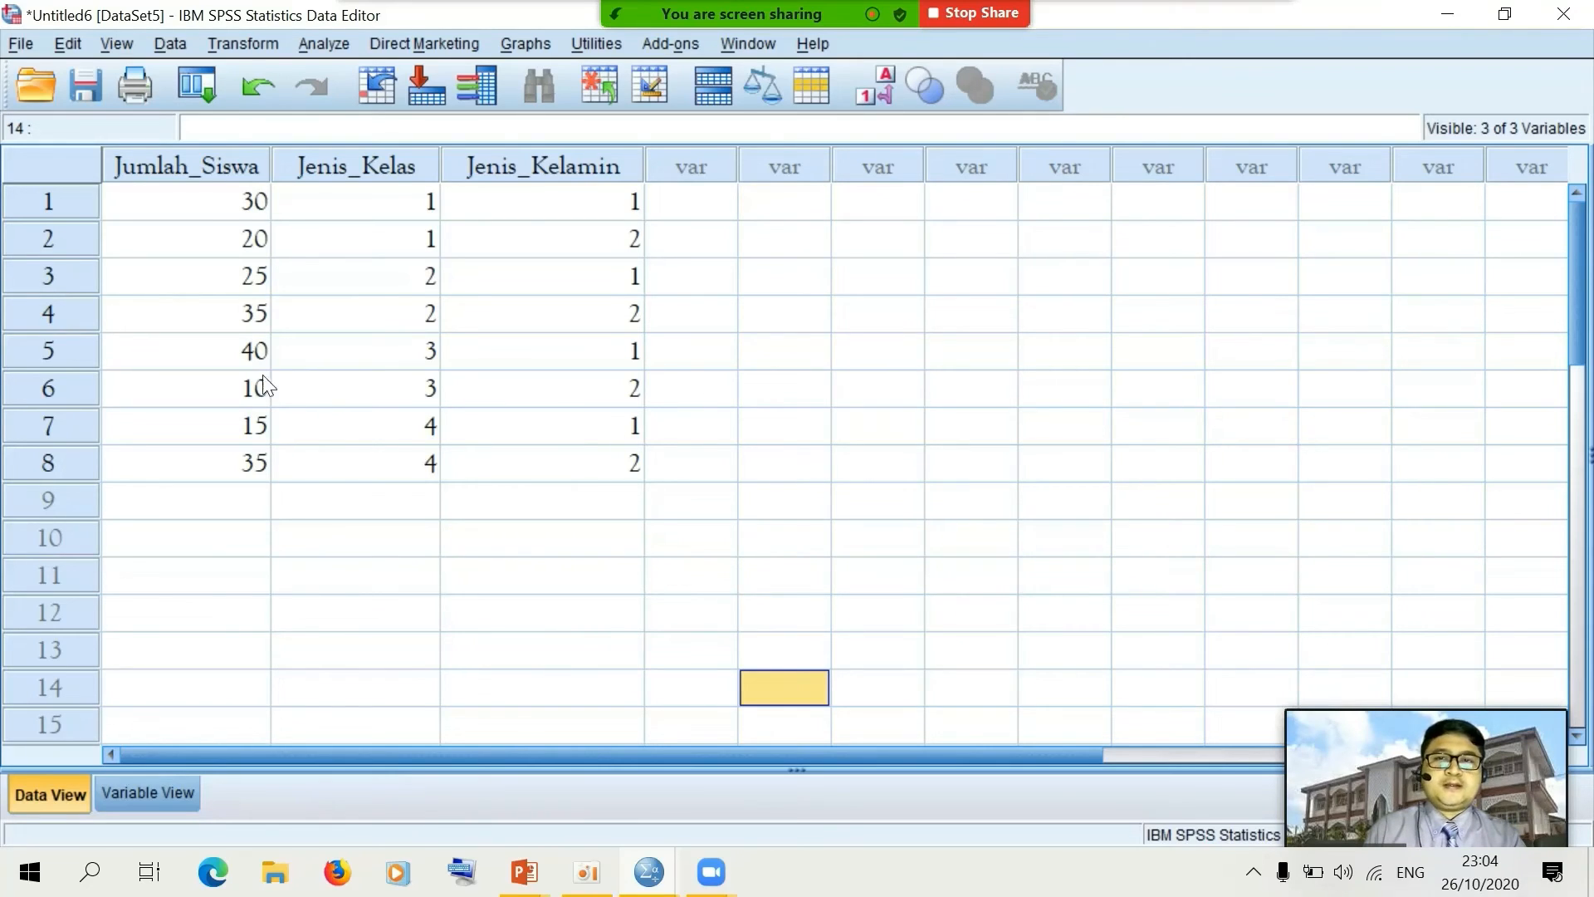
left_click(21, 44)
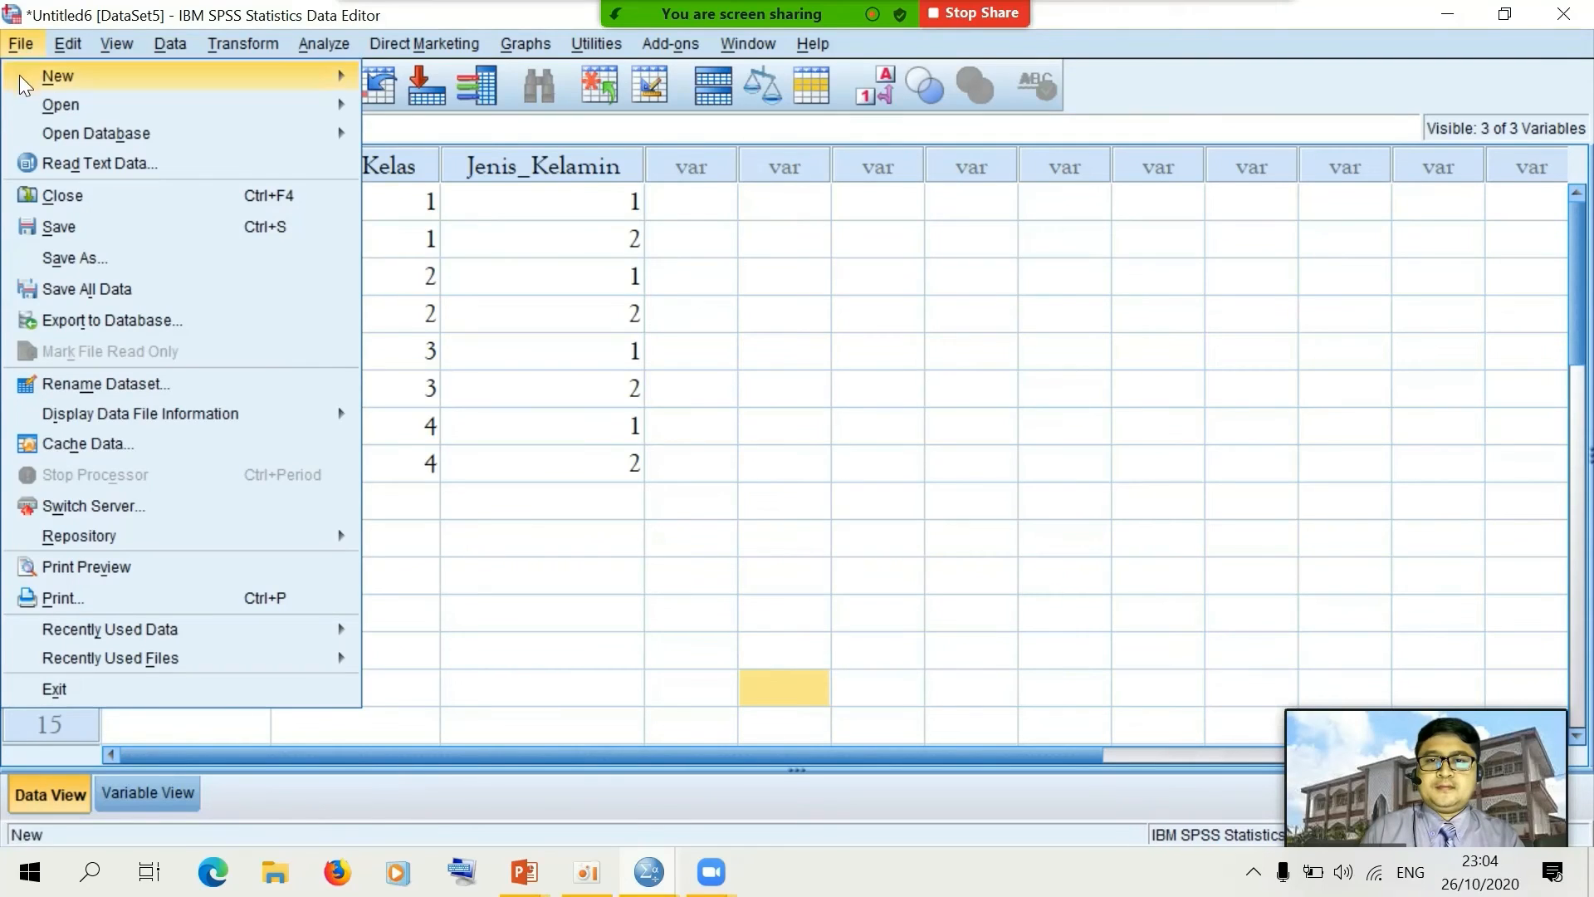
mouse_move(151, 66)
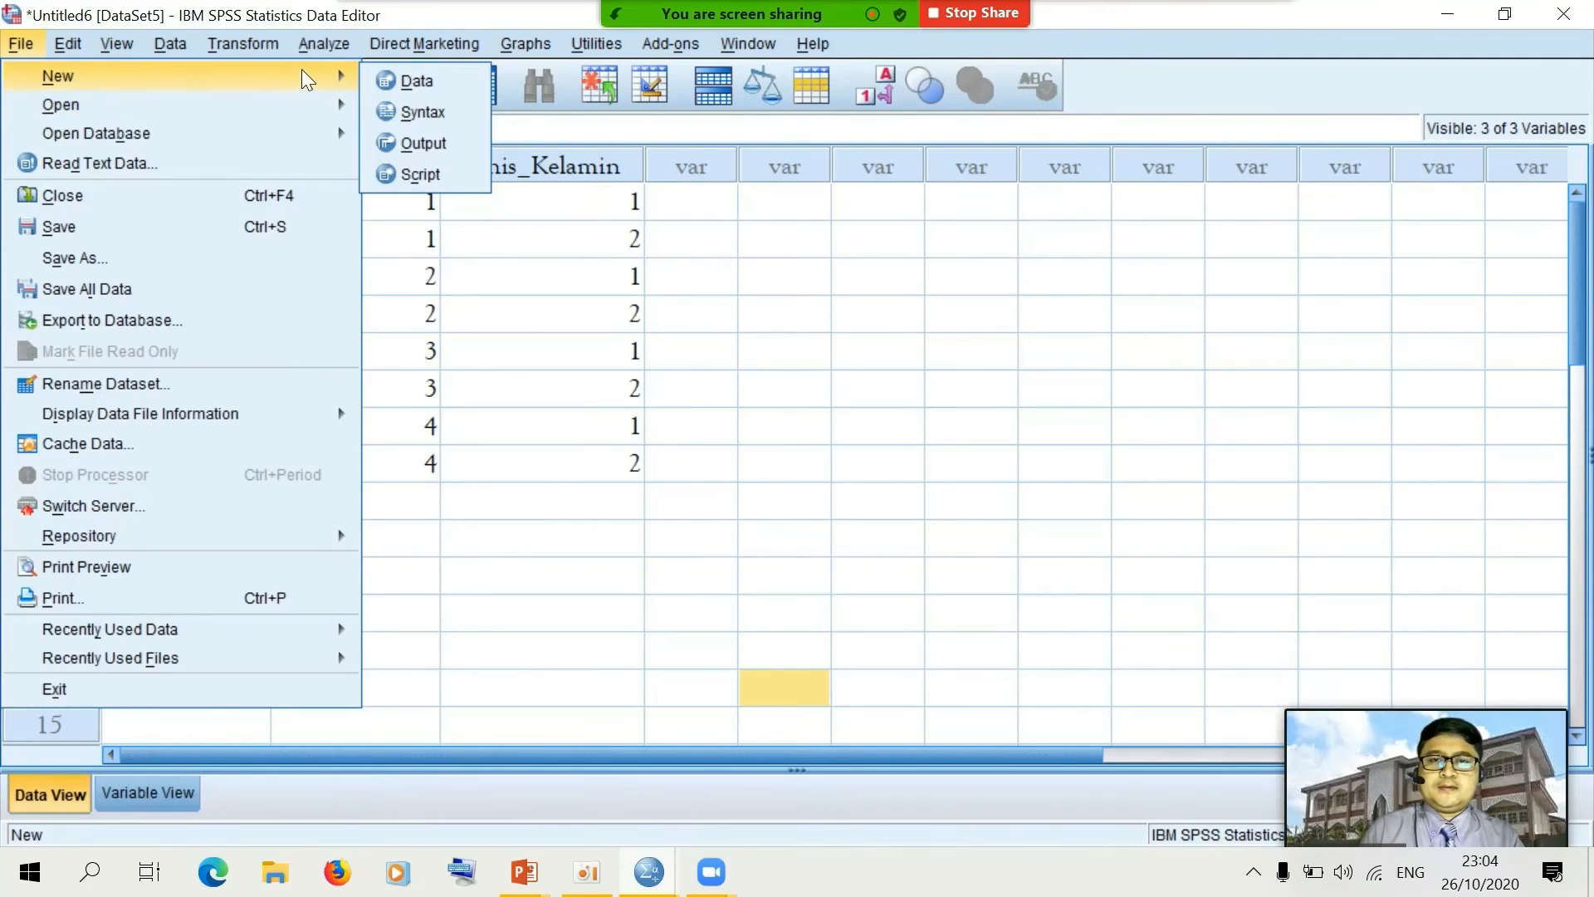
left_click(412, 81)
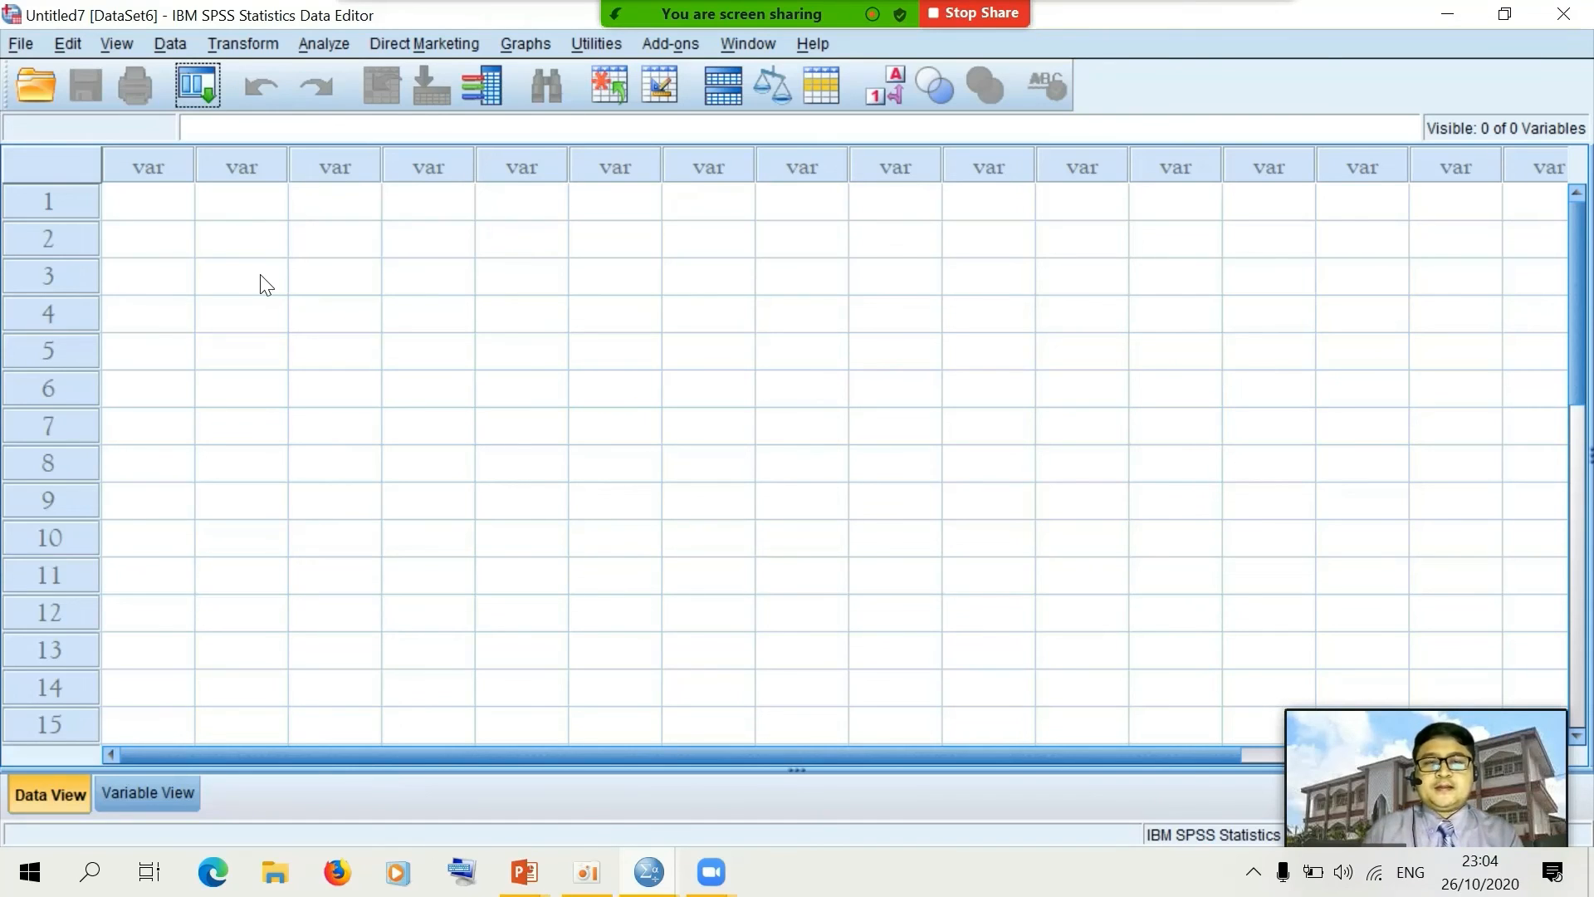
Open the data file Metode_Input_Data_Paired_Sample.sav from the File Latihan Program SPSS folder
left_click(35, 86)
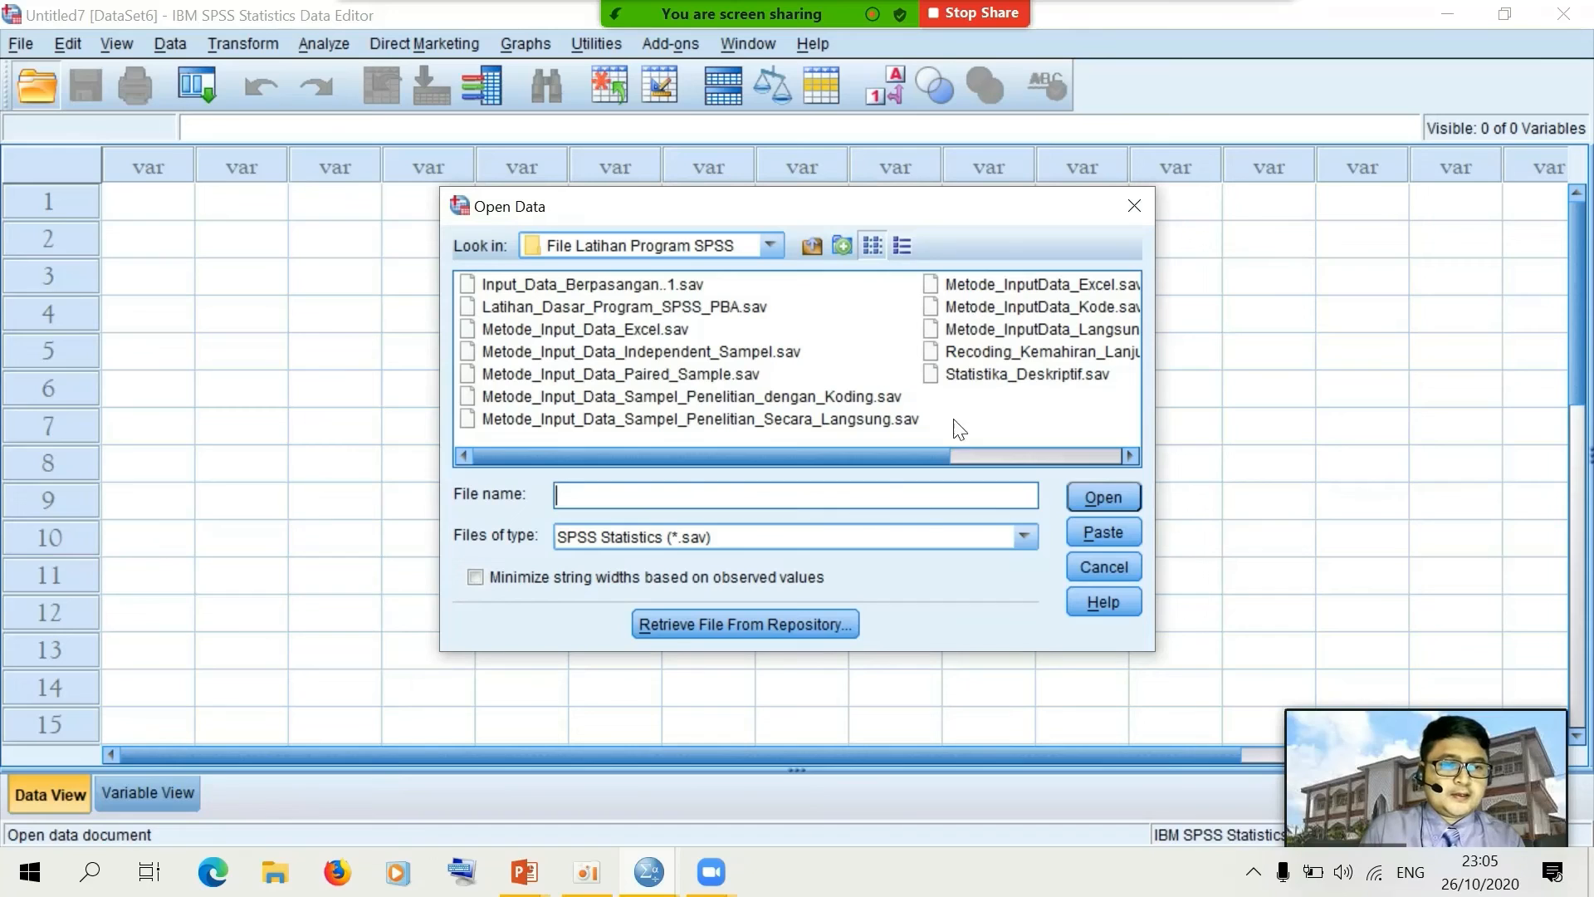
left_click(689, 373)
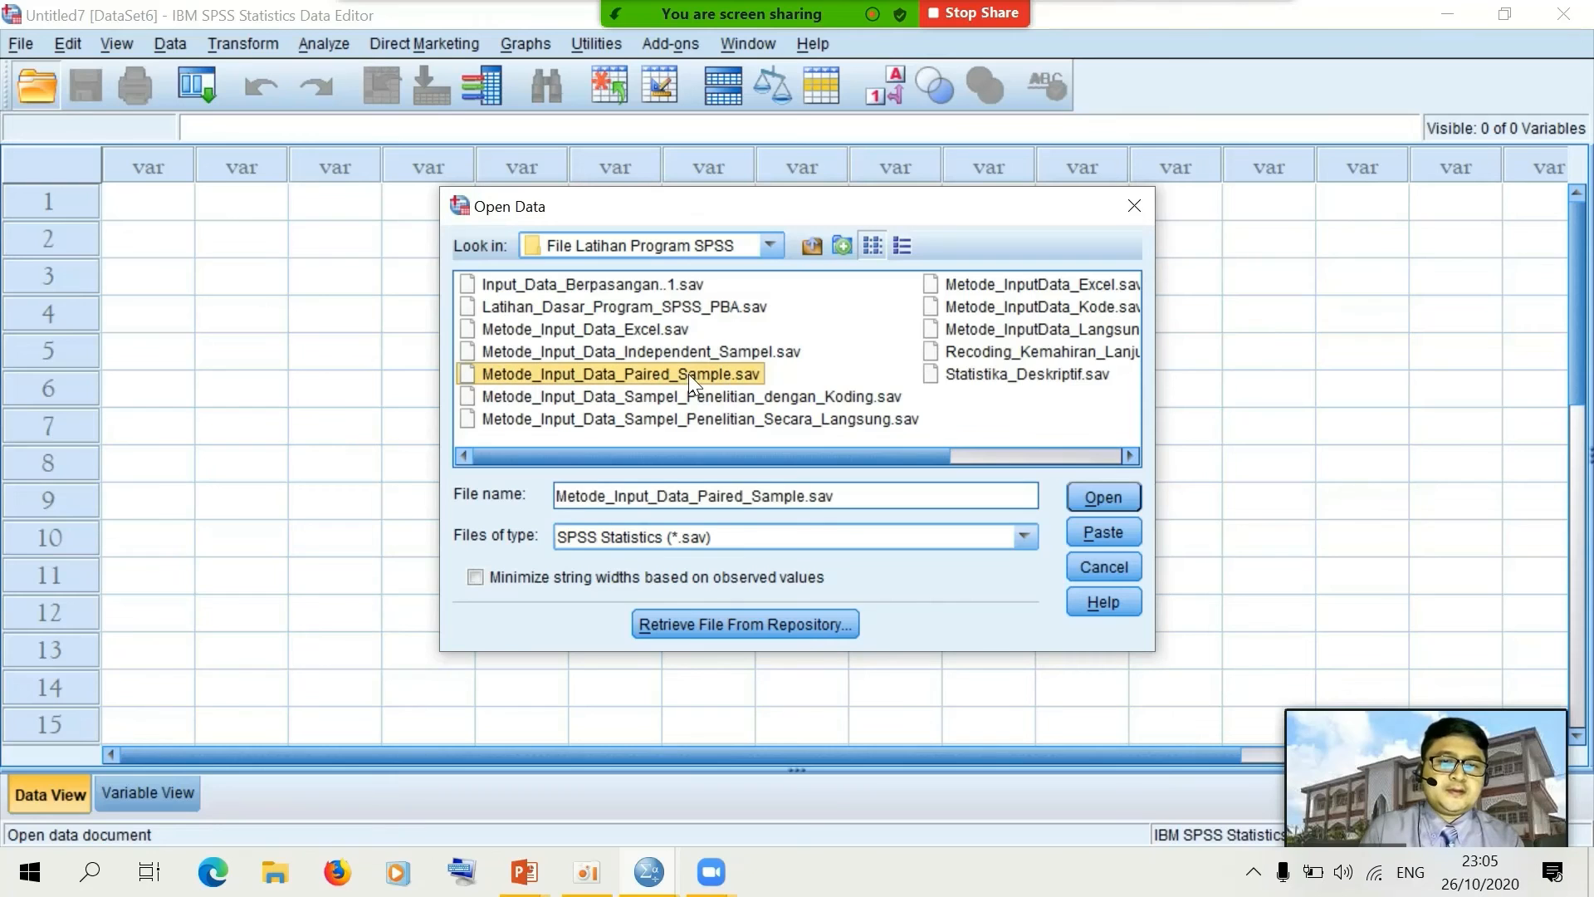
left_click(1079, 498)
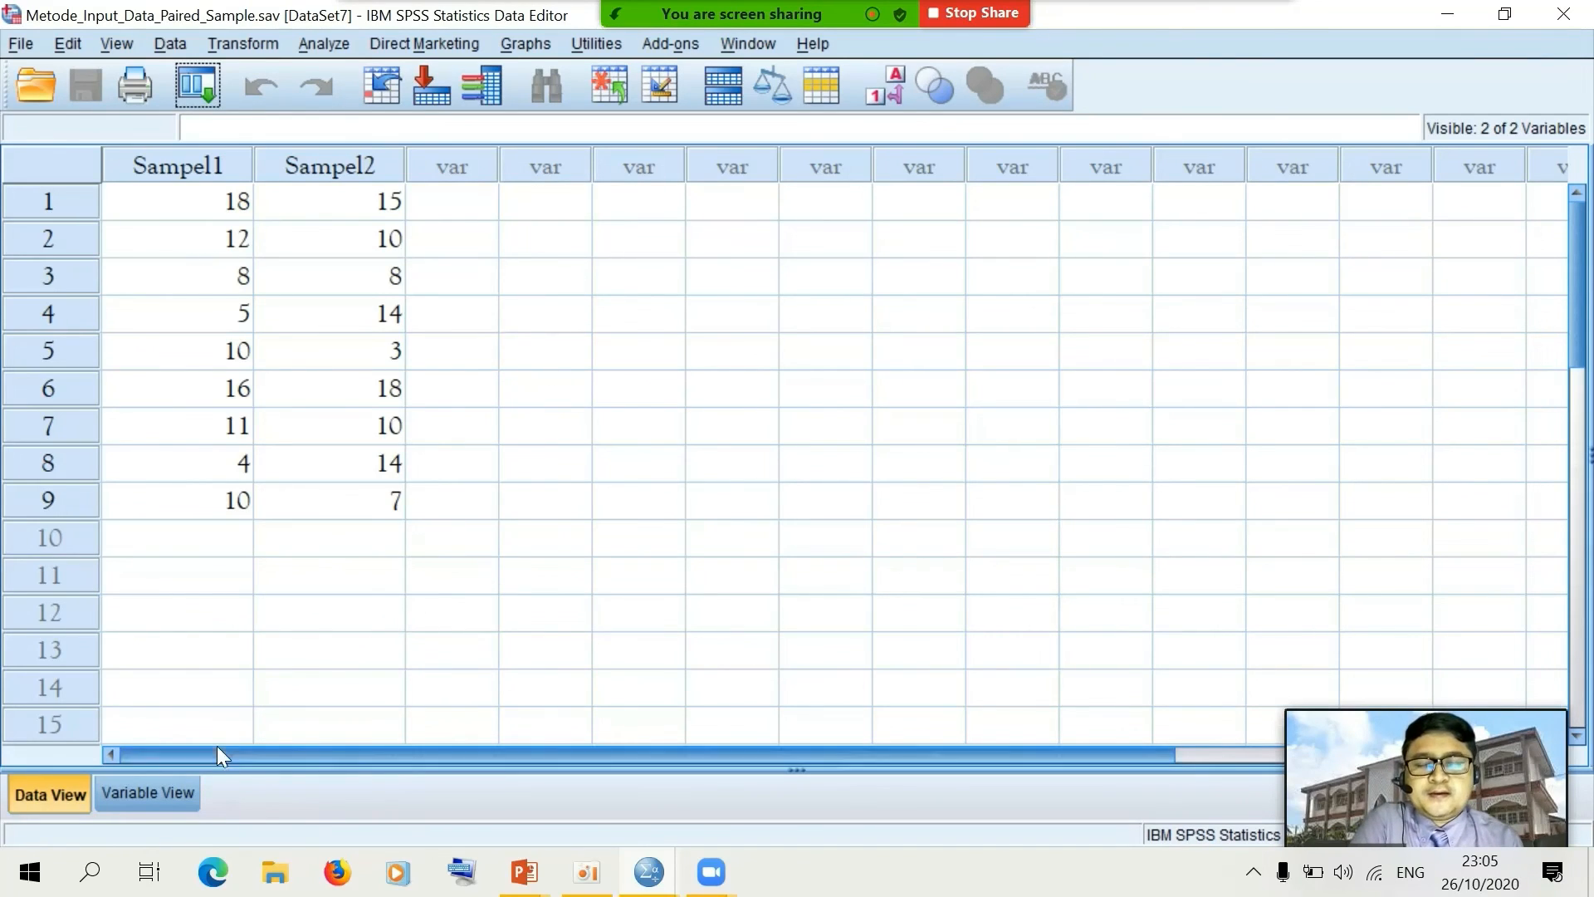
Review the variable definitions and data values of the paired sample file, ending on the variable definitions
left_click(177, 789)
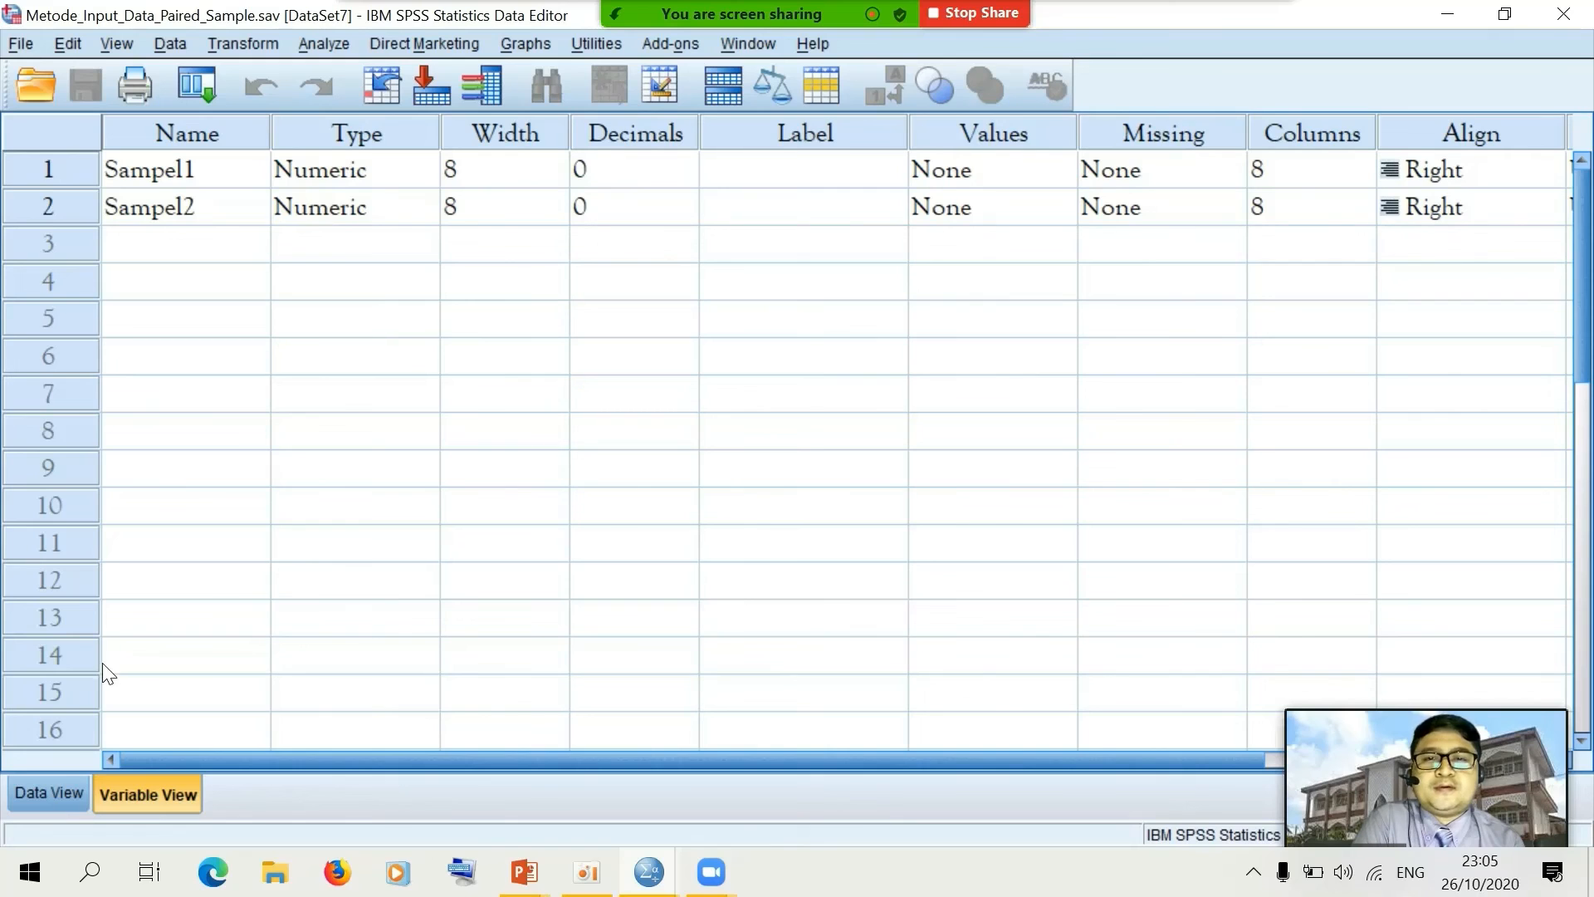
left_click(41, 799)
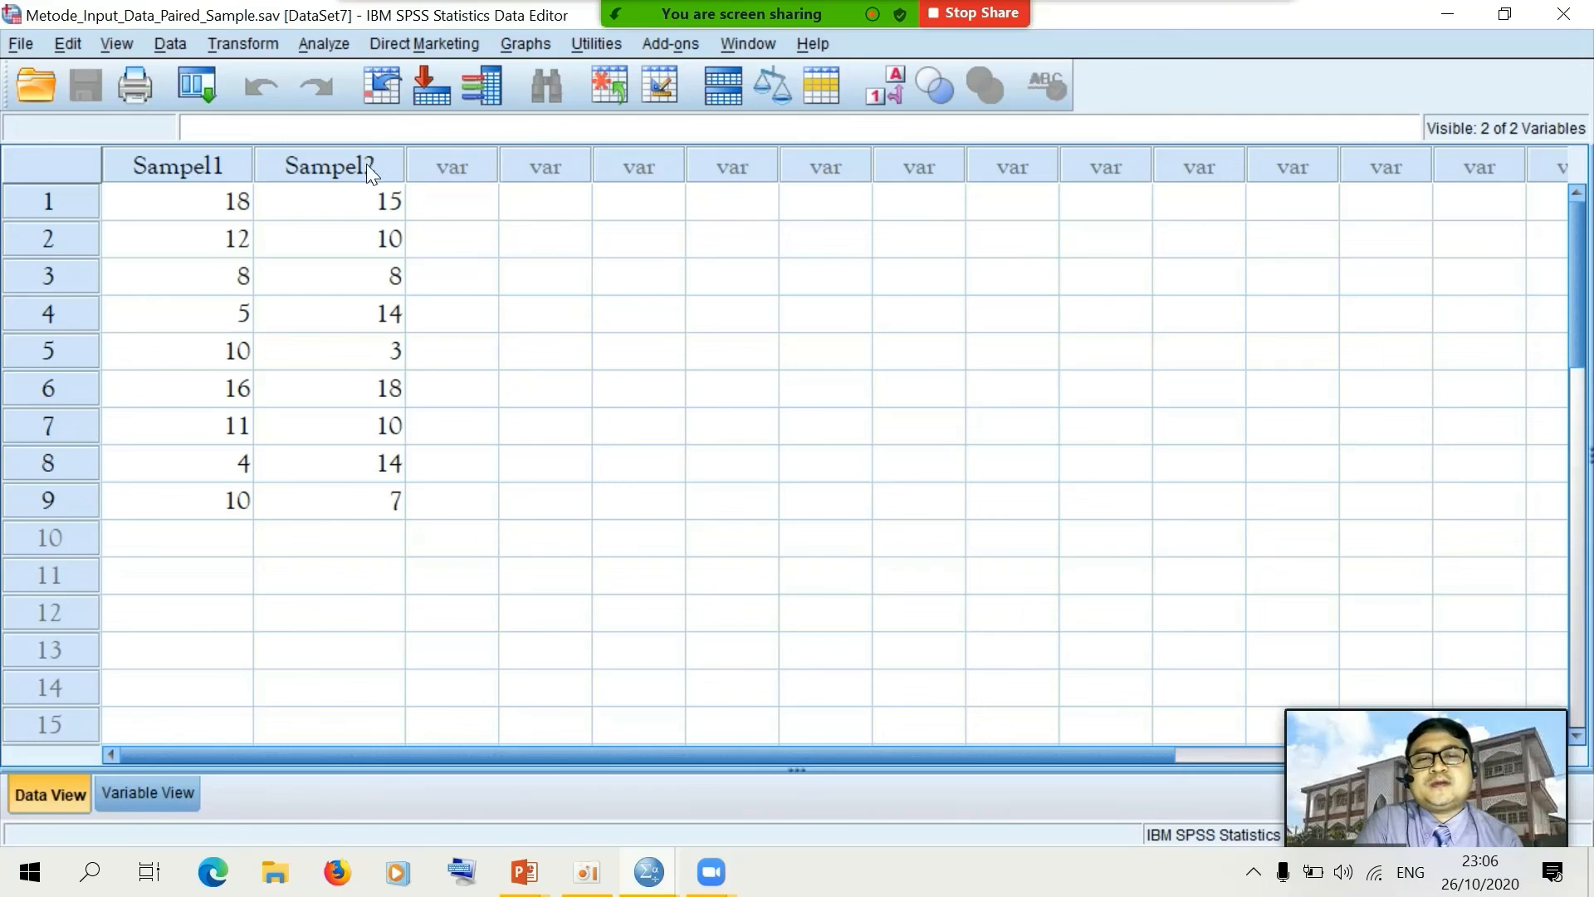
left_click(173, 802)
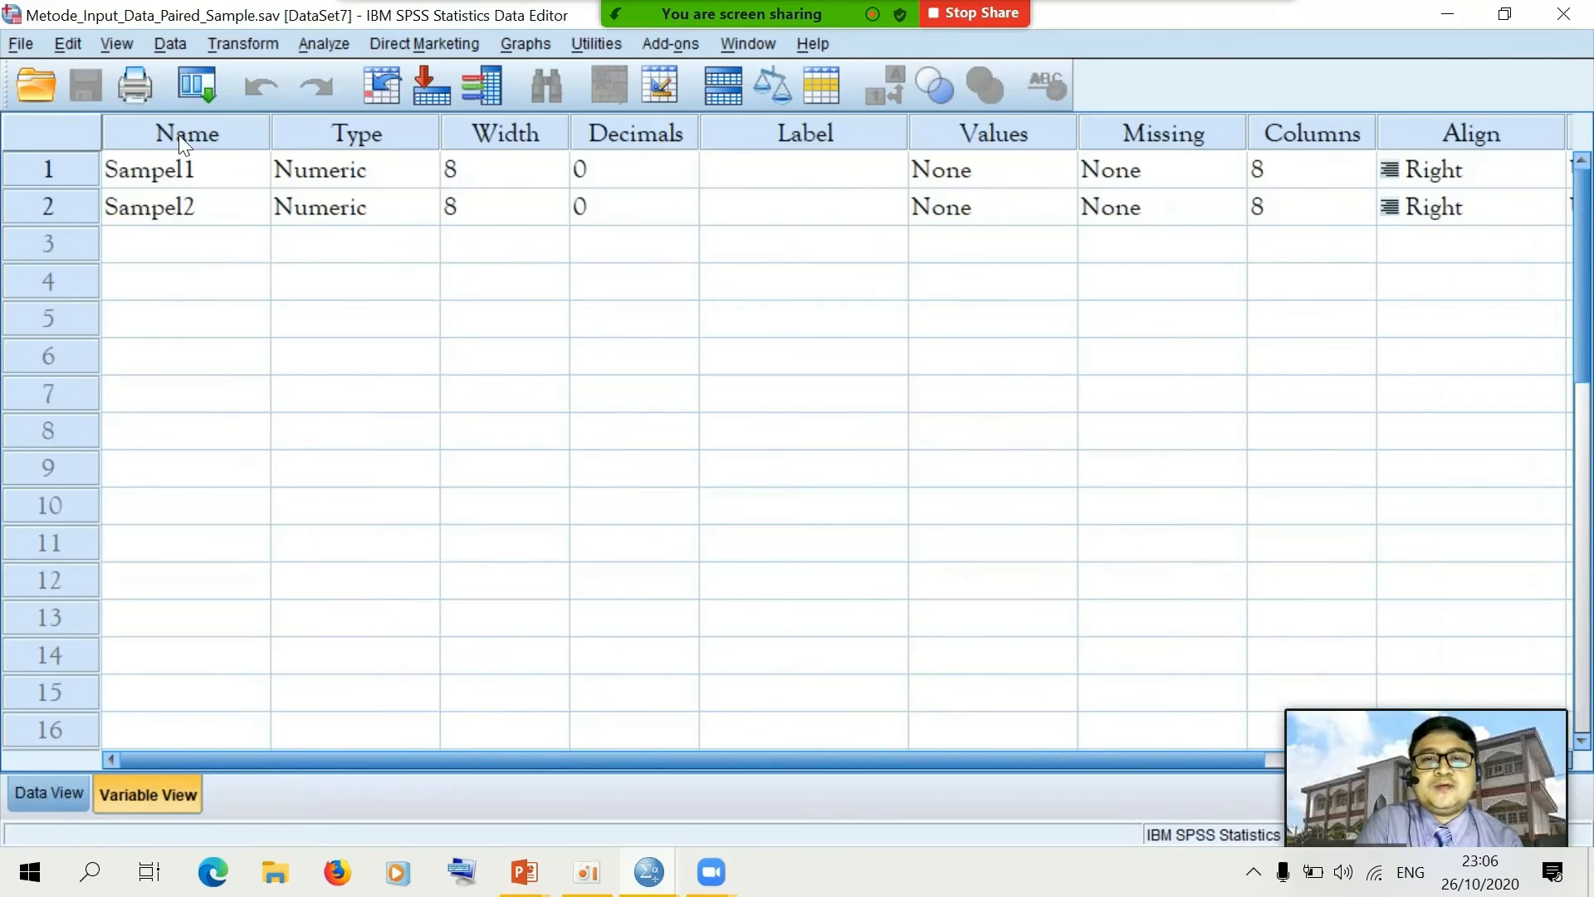
Rename the variable Sampel1 as PreTes_Berbicara
left_click(152, 176)
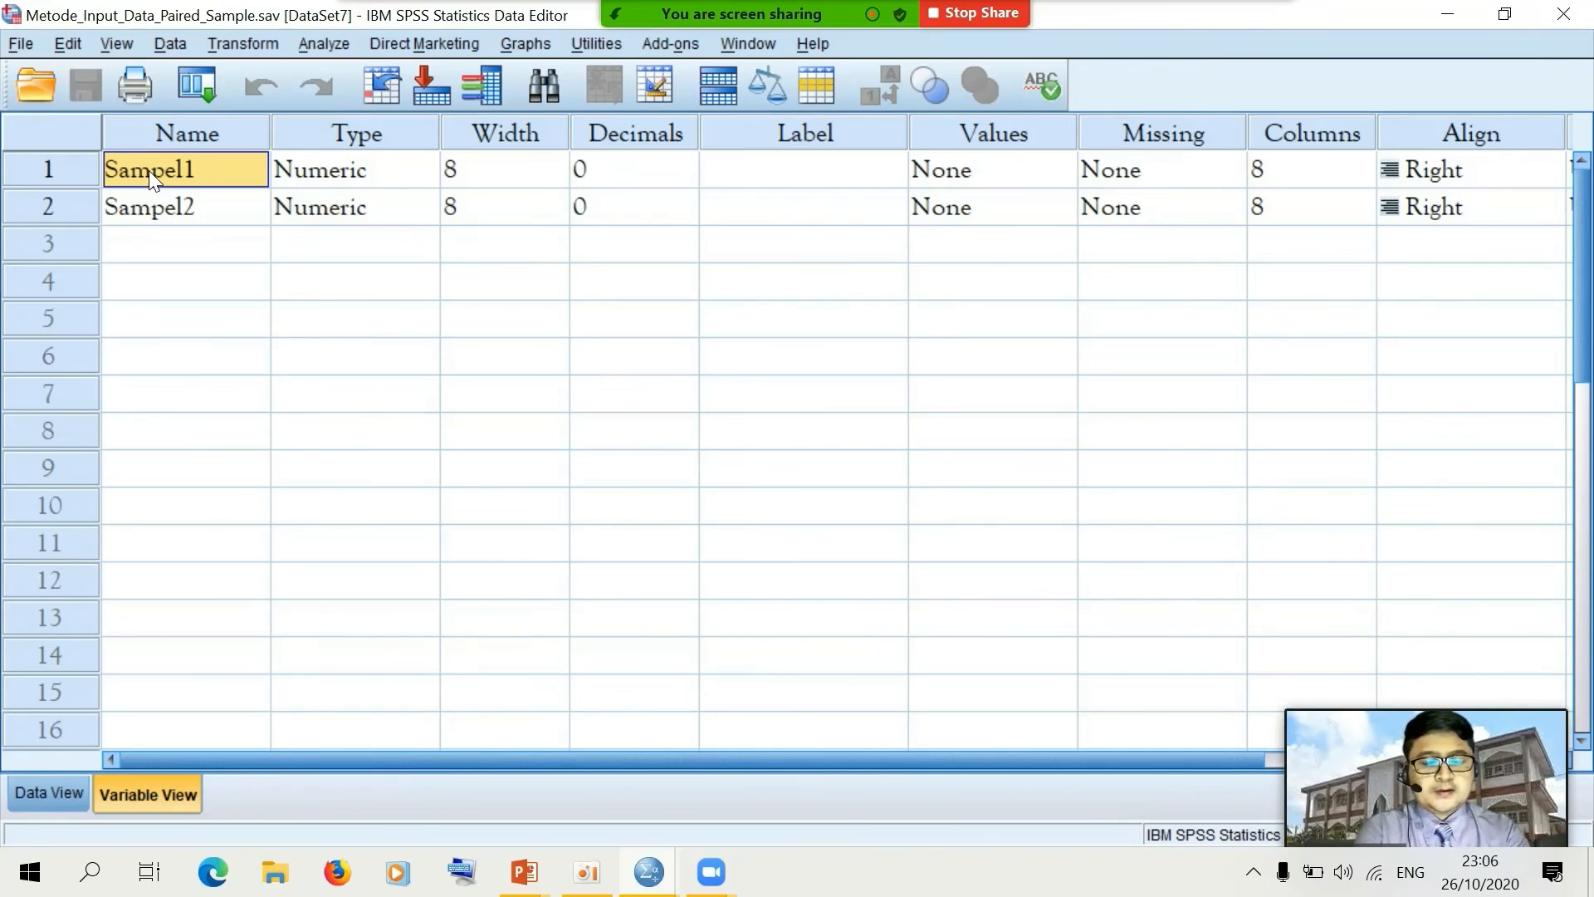
type("Pre")
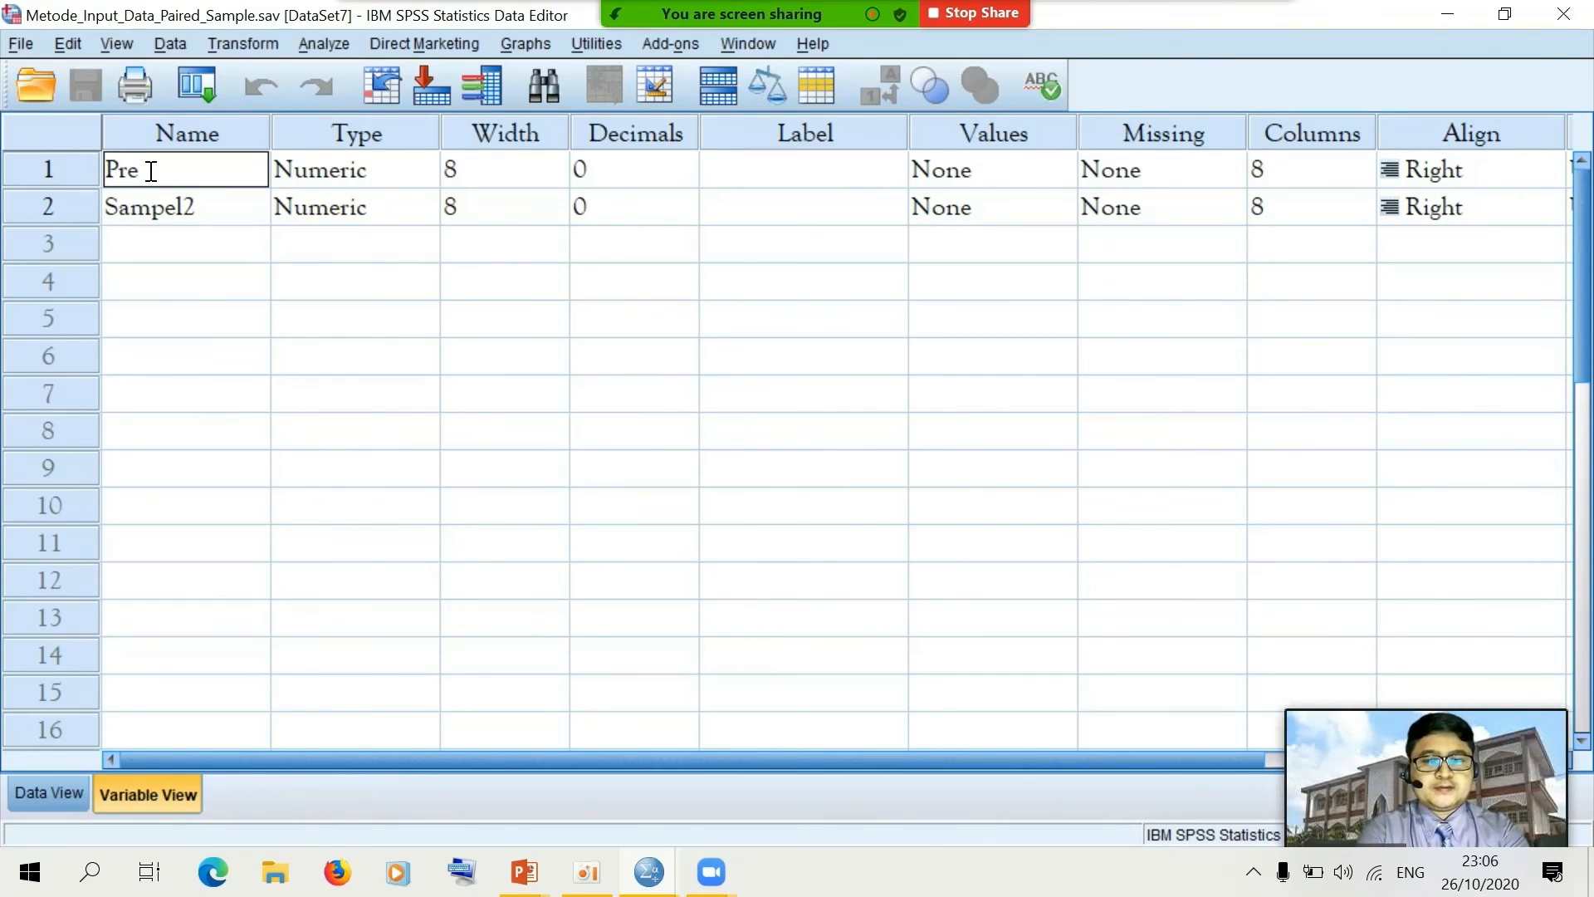
type("_Tes")
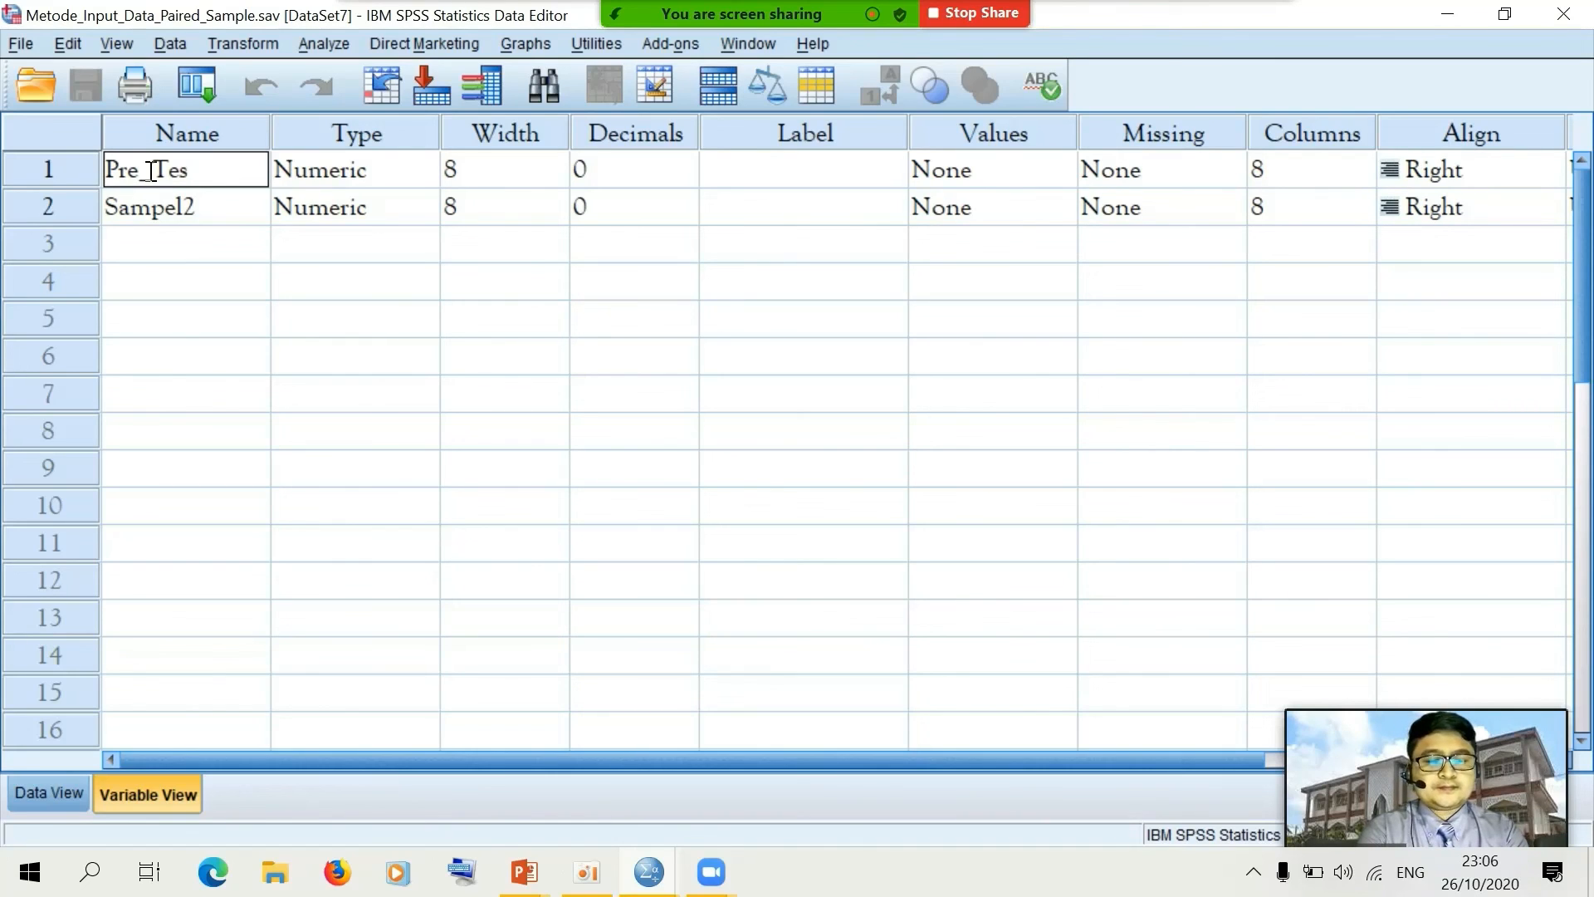
key("BackSpace")
key("BackSpace")
key("BackSpace")
type("Tes")
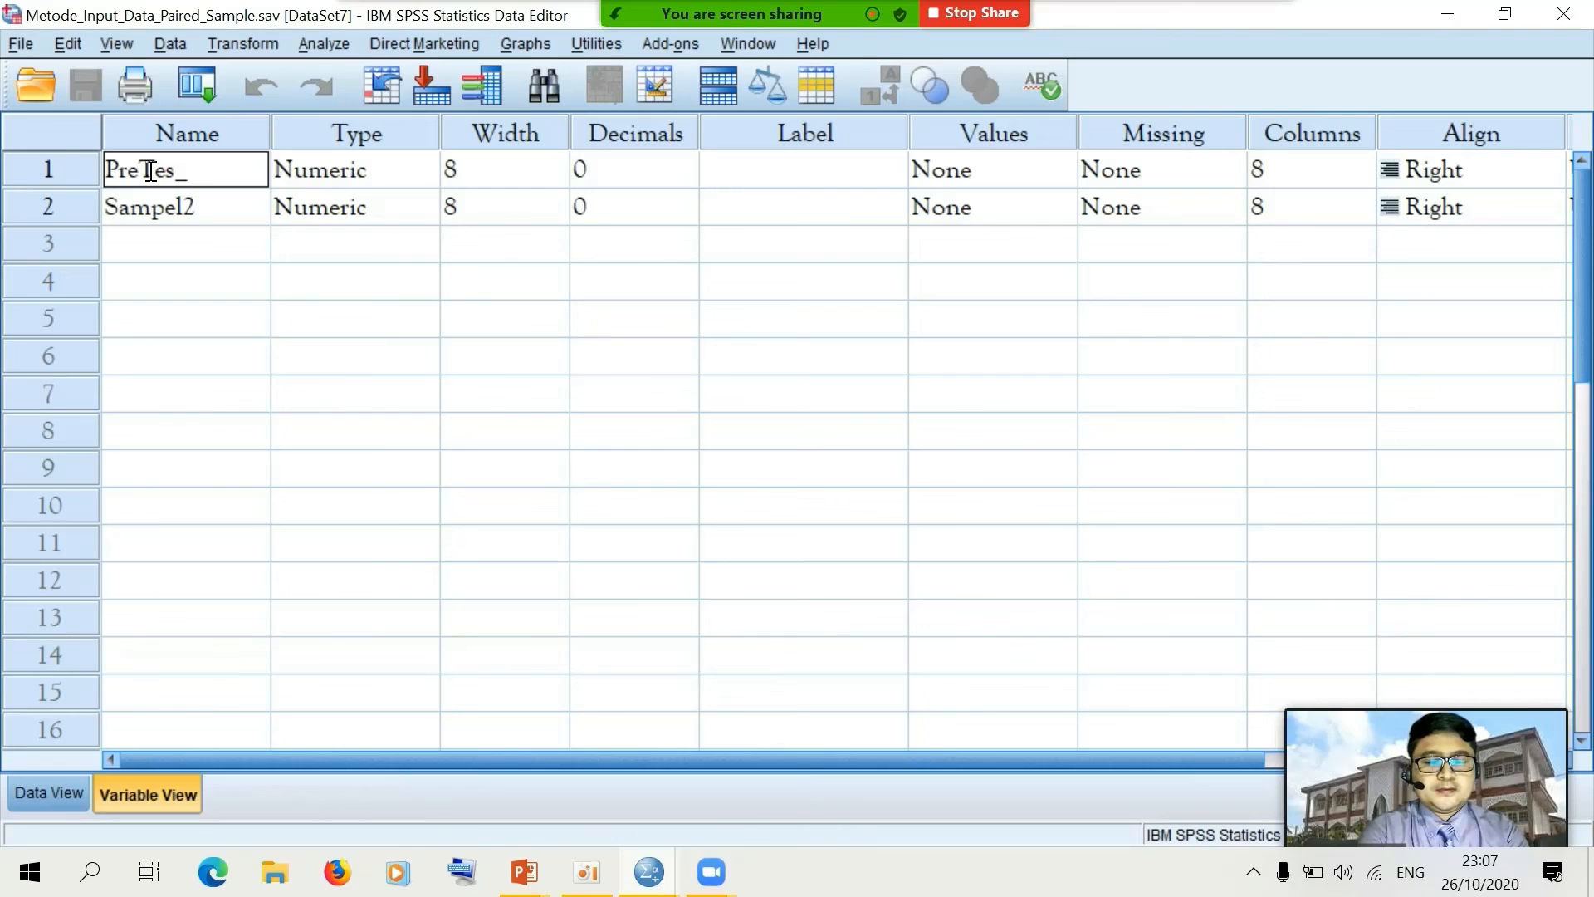
type("_Be")
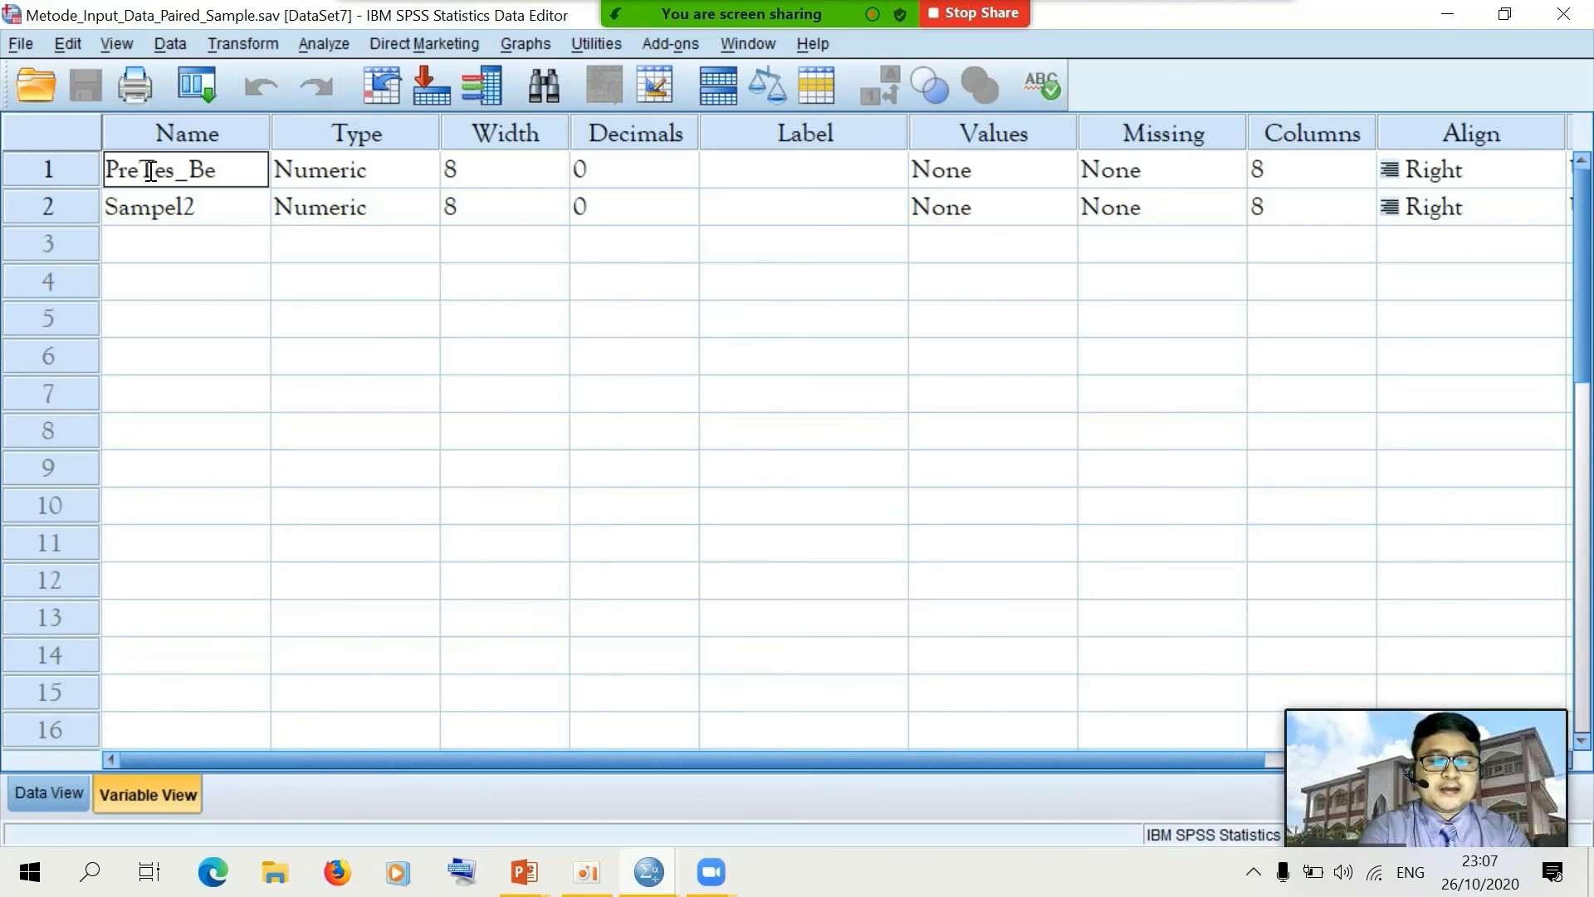
type("rbicara")
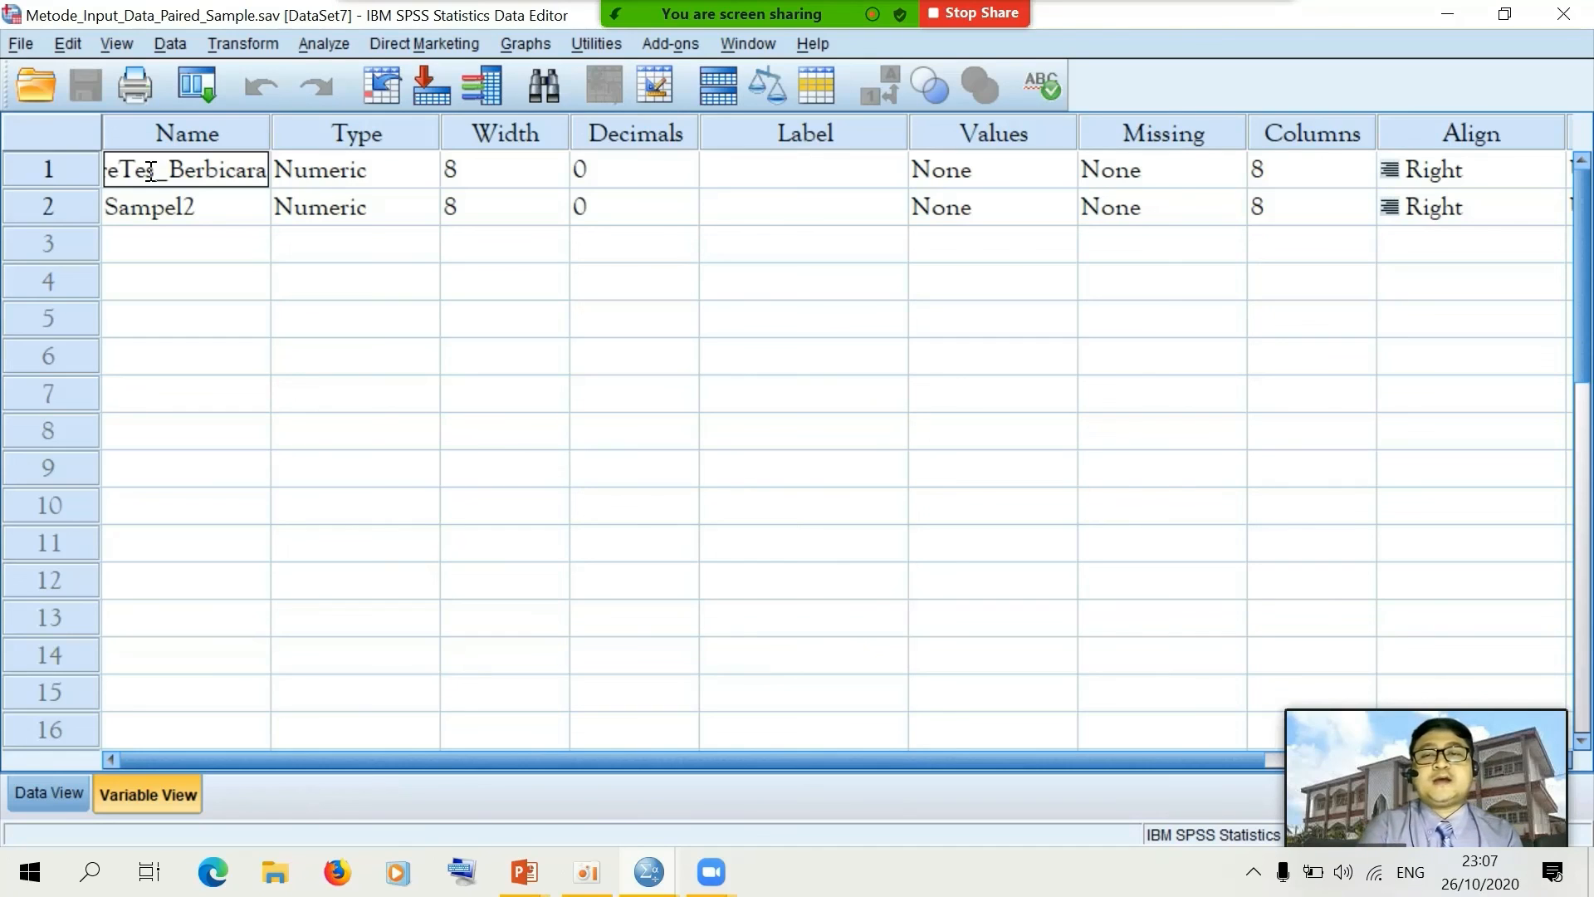
Rename the variable Sampel2 as PostTest_Berbicara
left_click(216, 210)
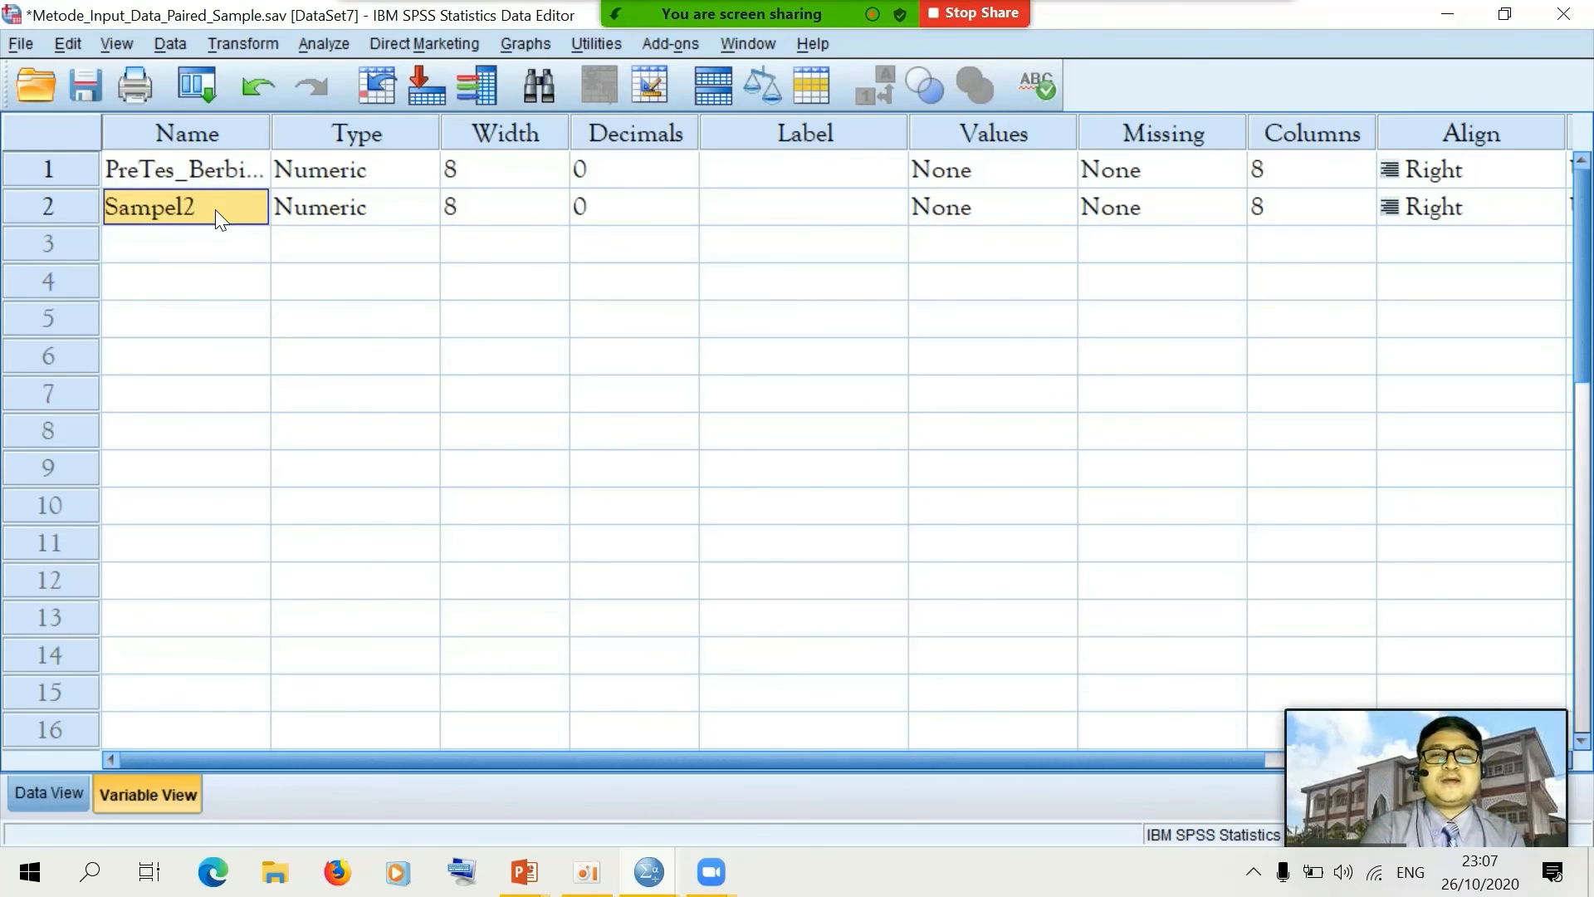
type("Post")
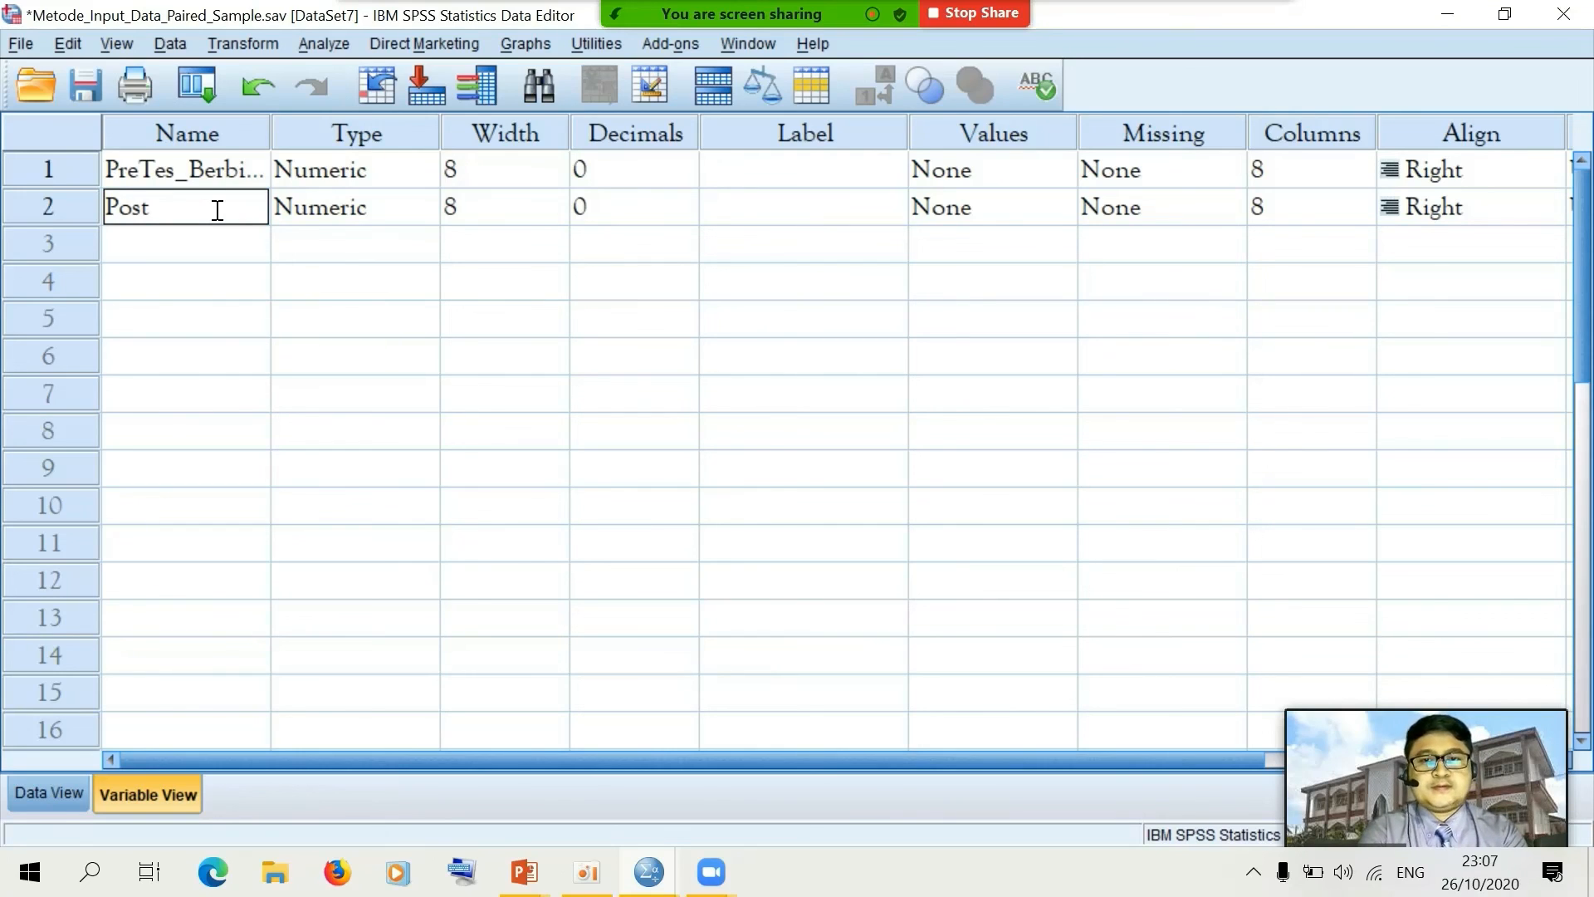
type("Te")
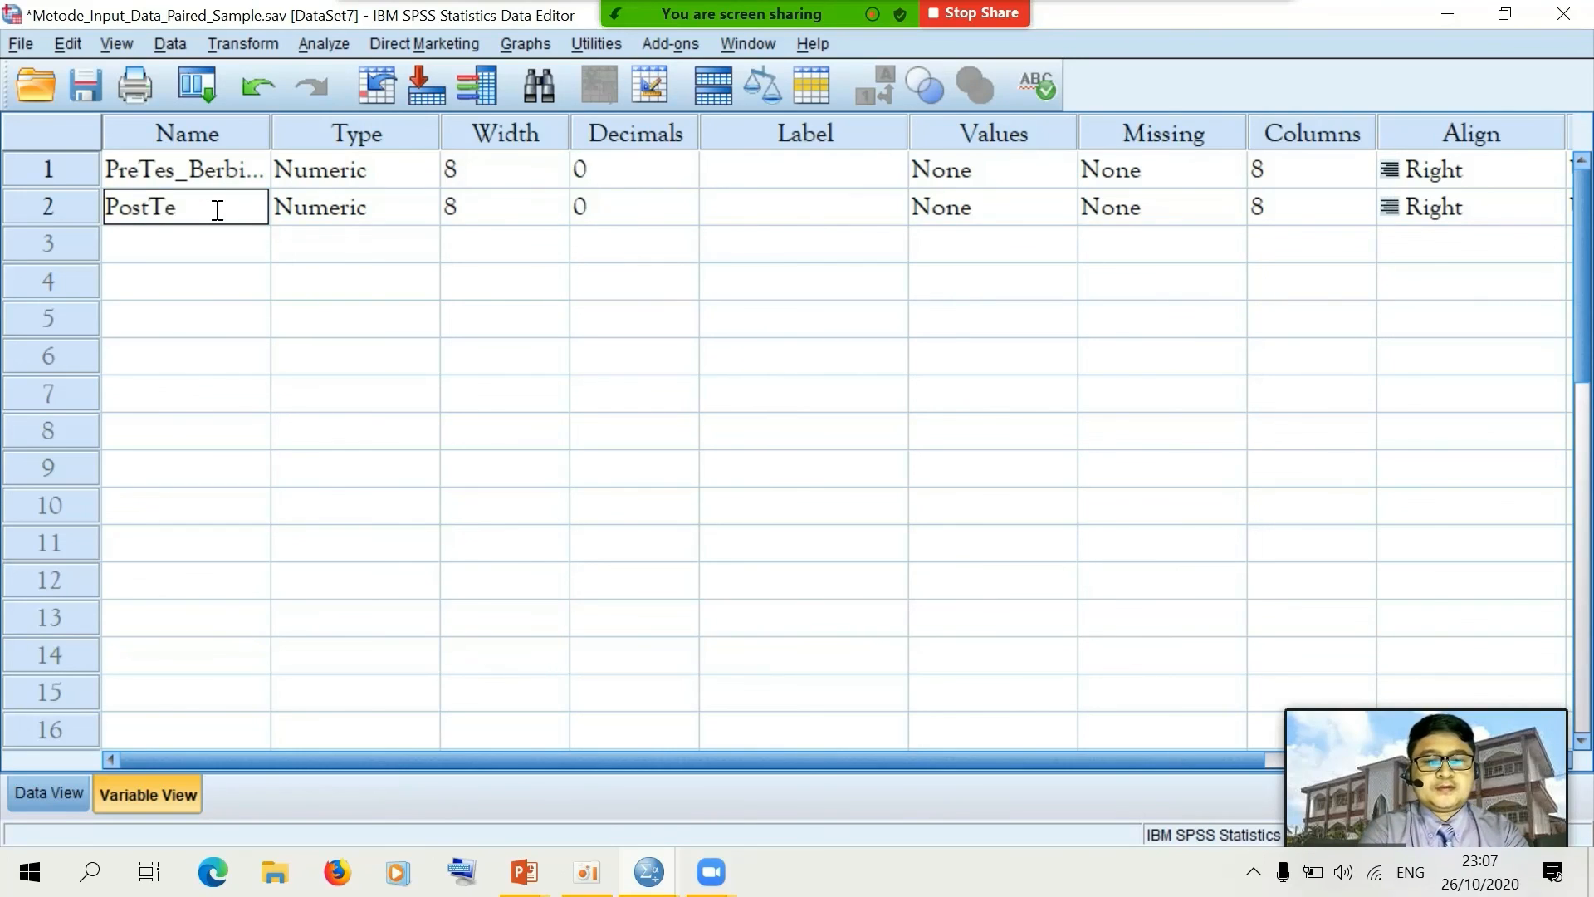
type("st")
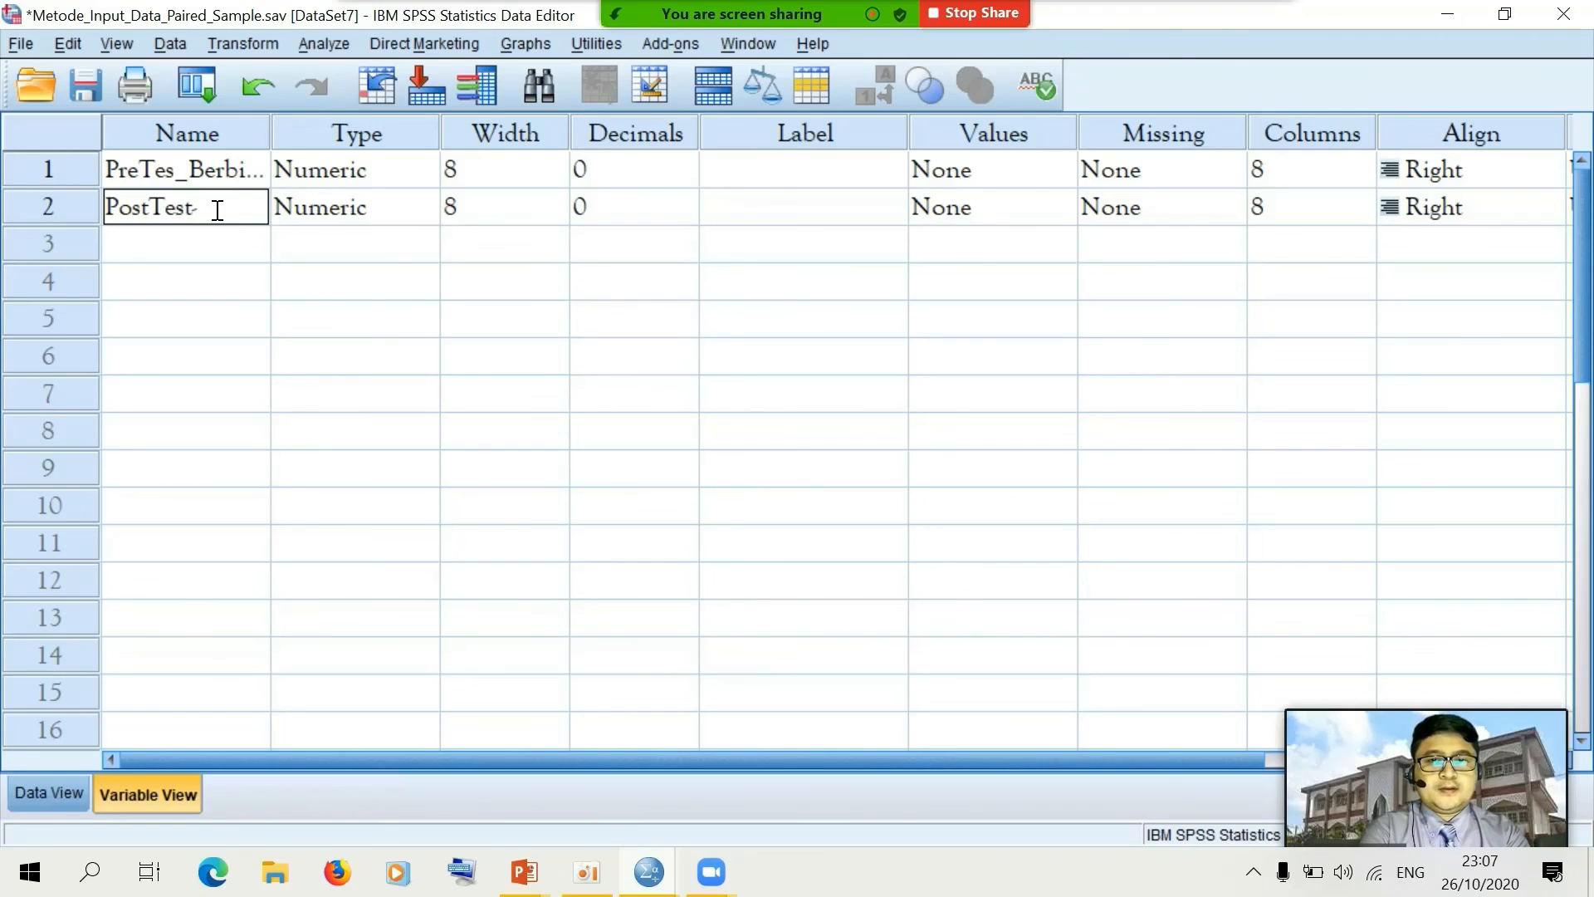
type("_")
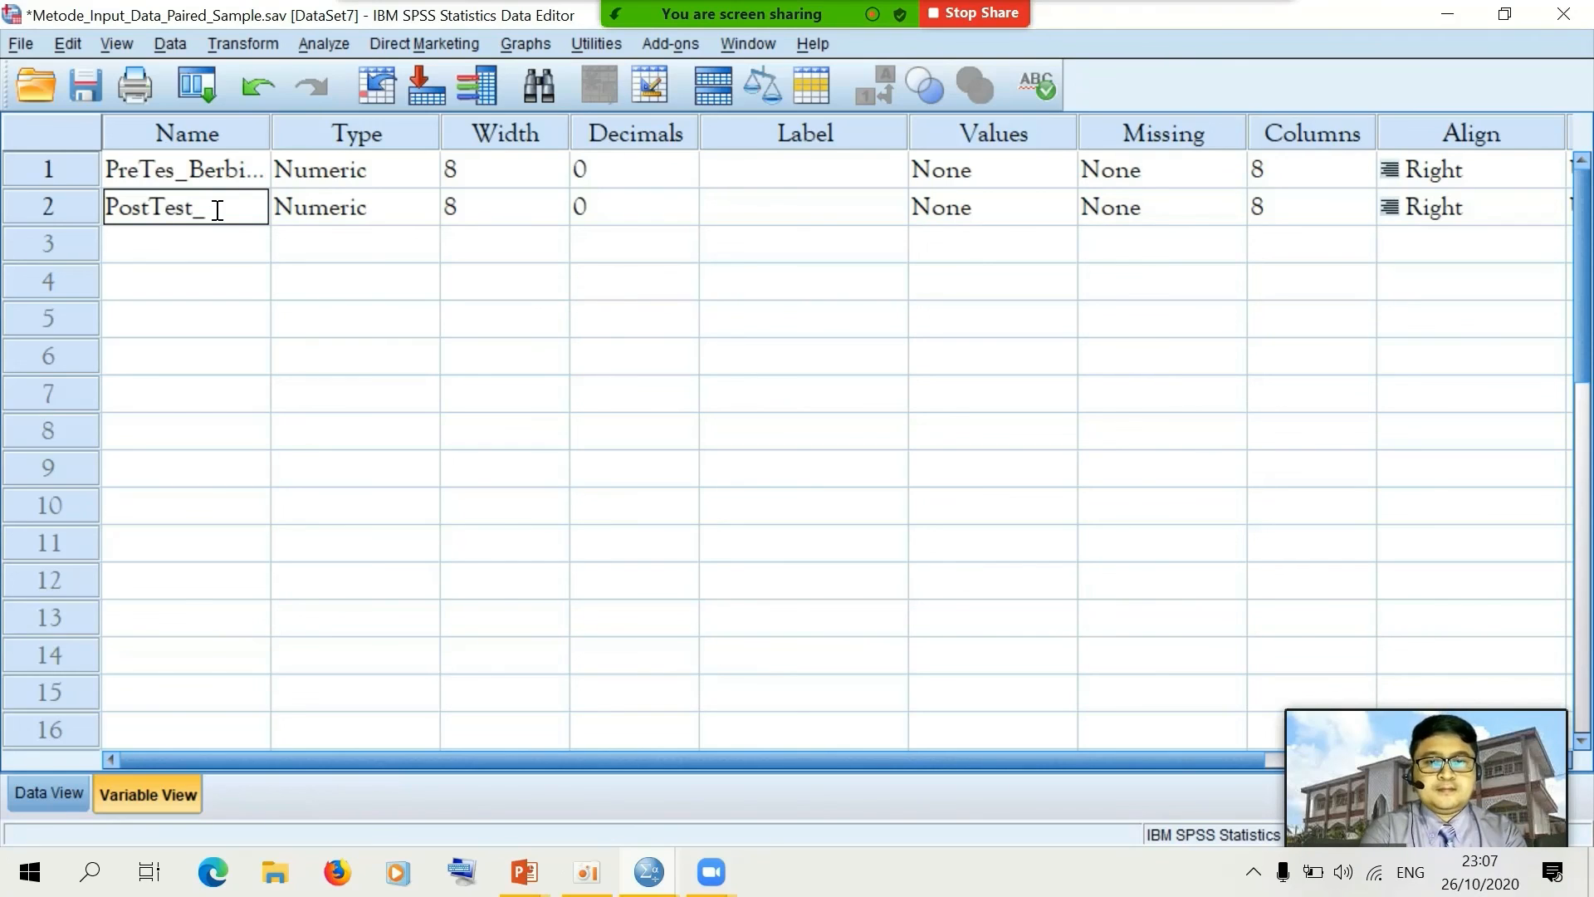
type("Berbicara")
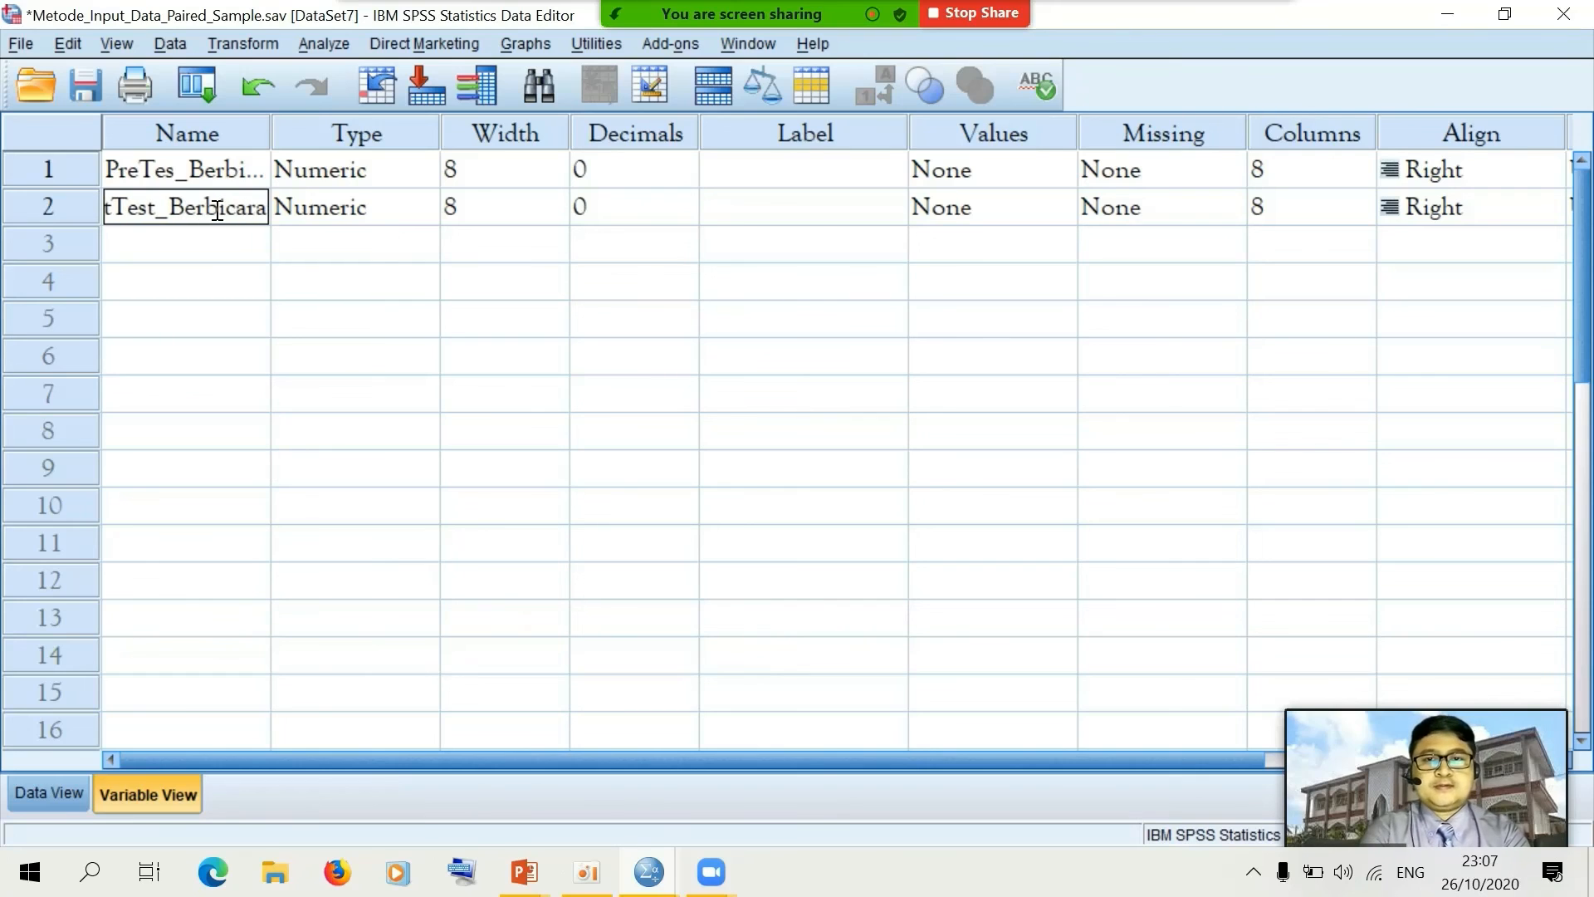
left_click(297, 276)
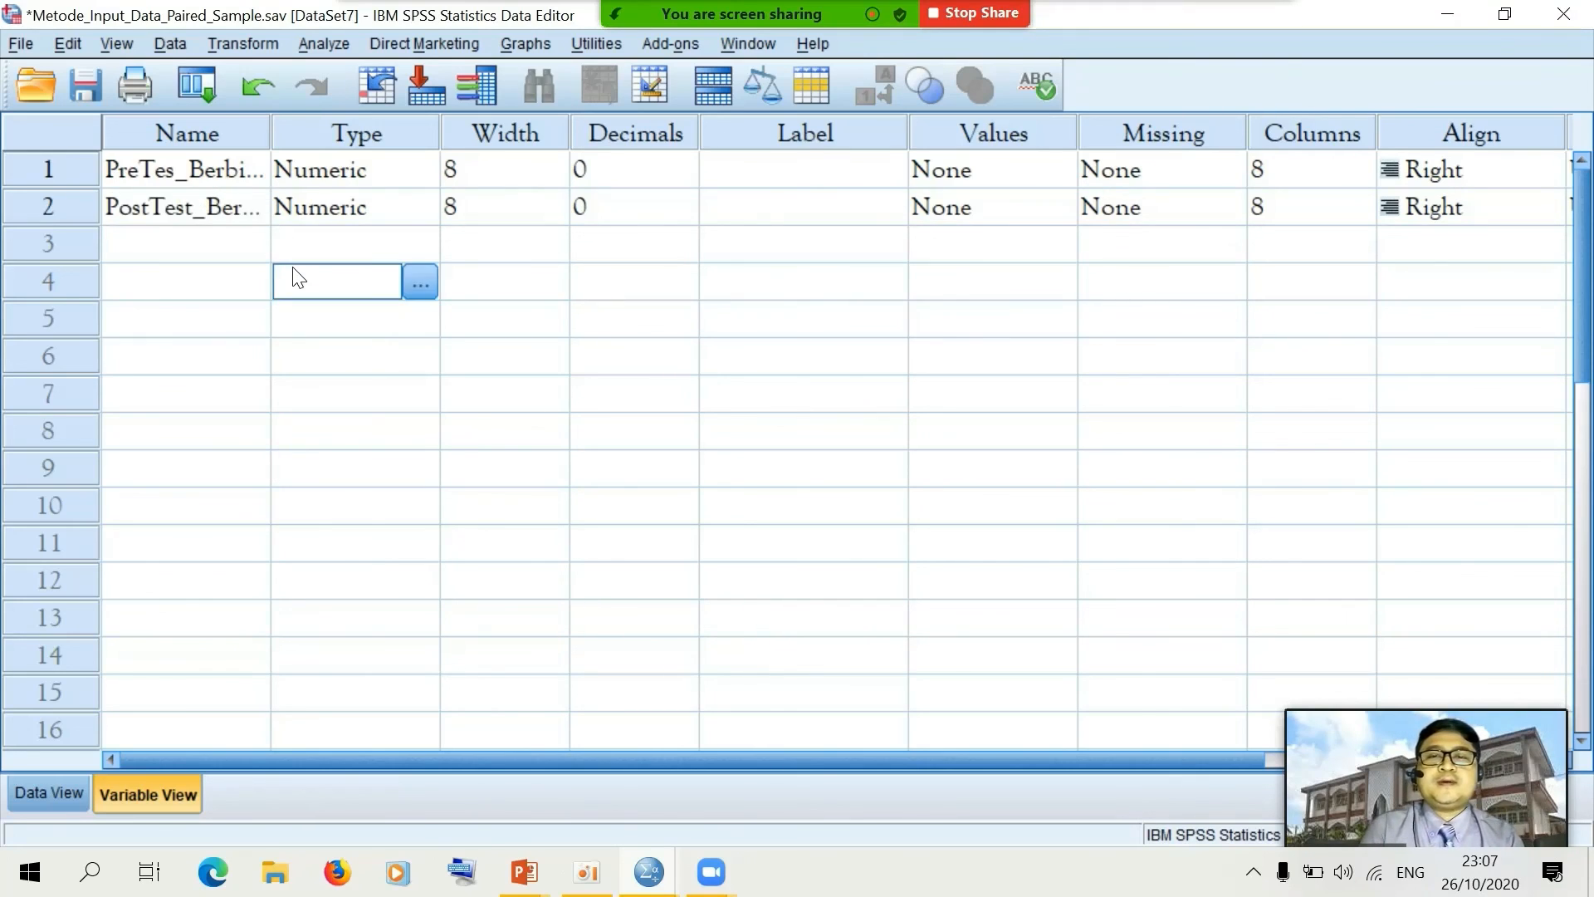
Correct the first variable's name to PreTest_Berbicara, and dismiss the Variable Type dialog without changes
left_click(163, 168)
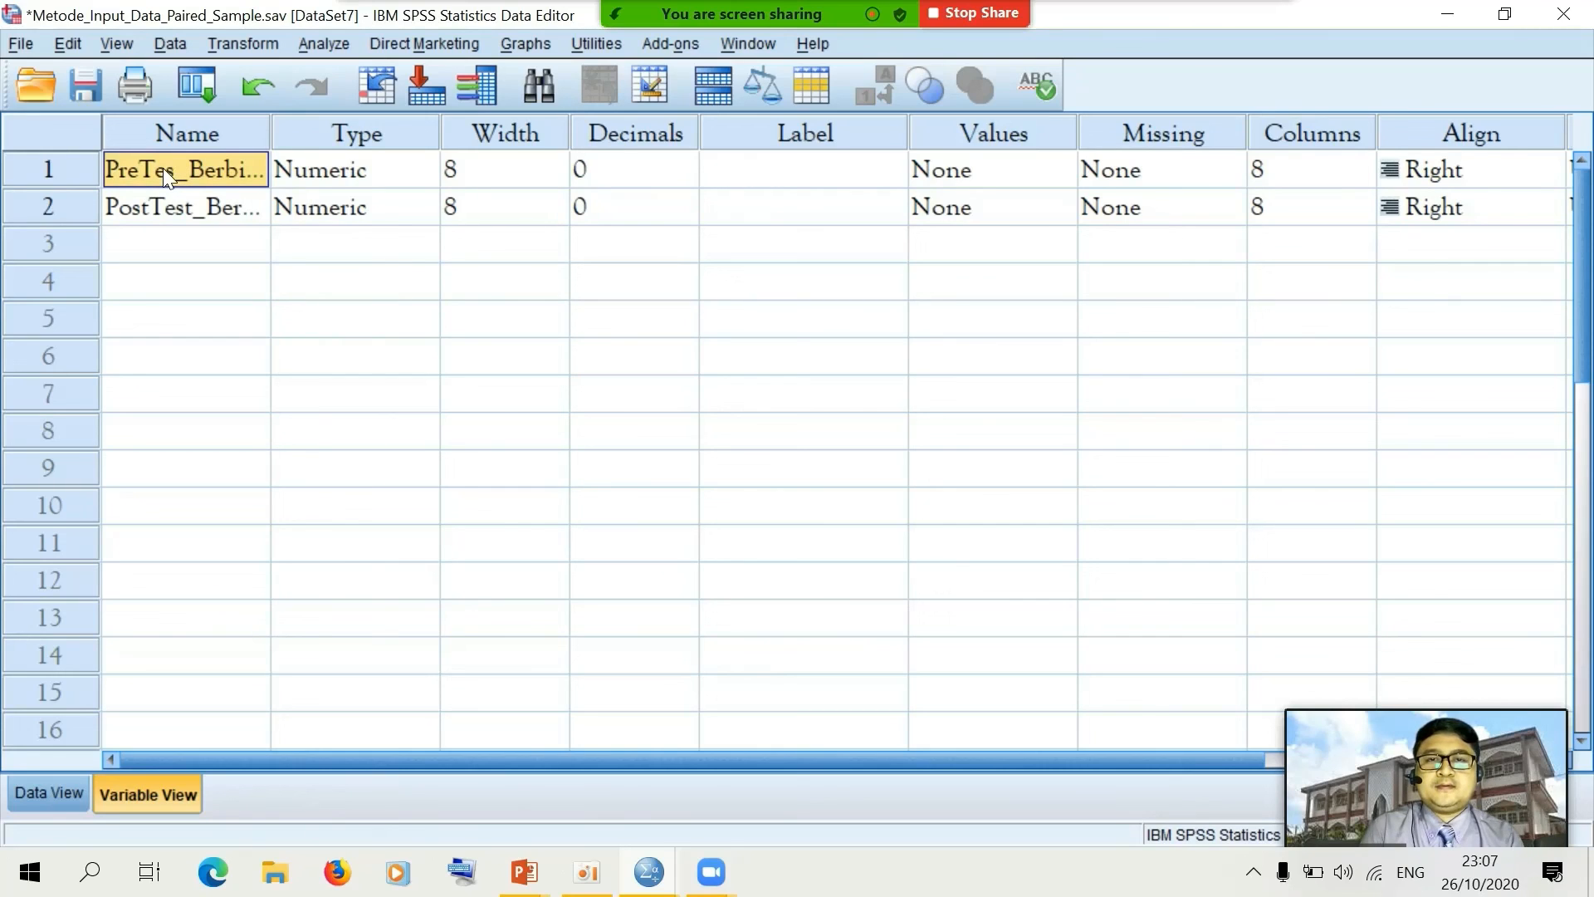
type("Pres")
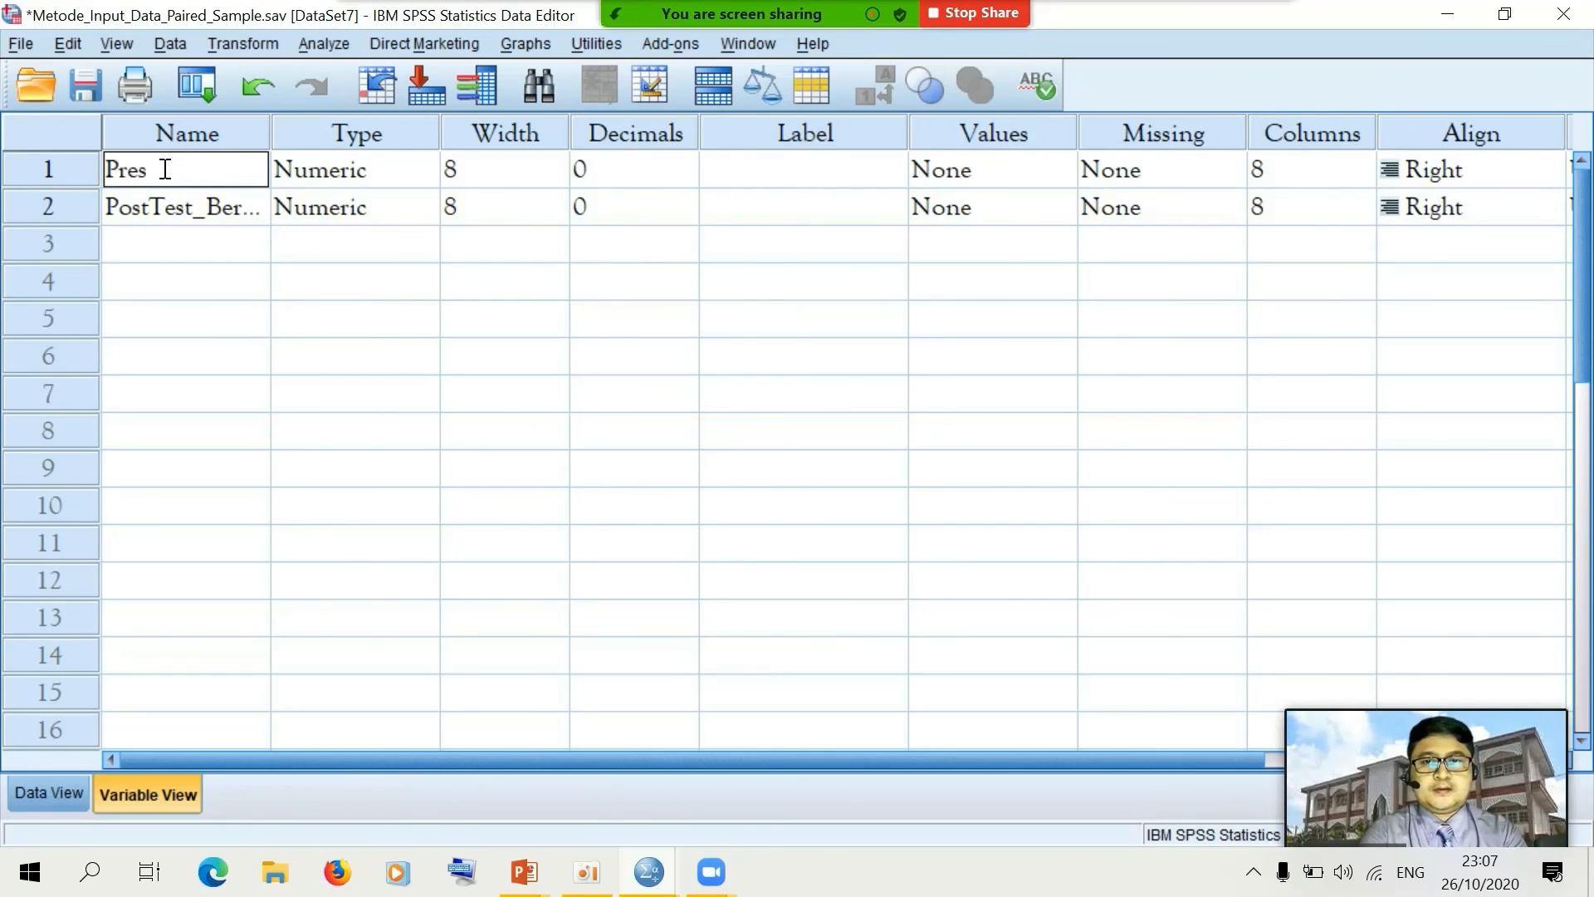
key("BackSpace")
type("Tes")
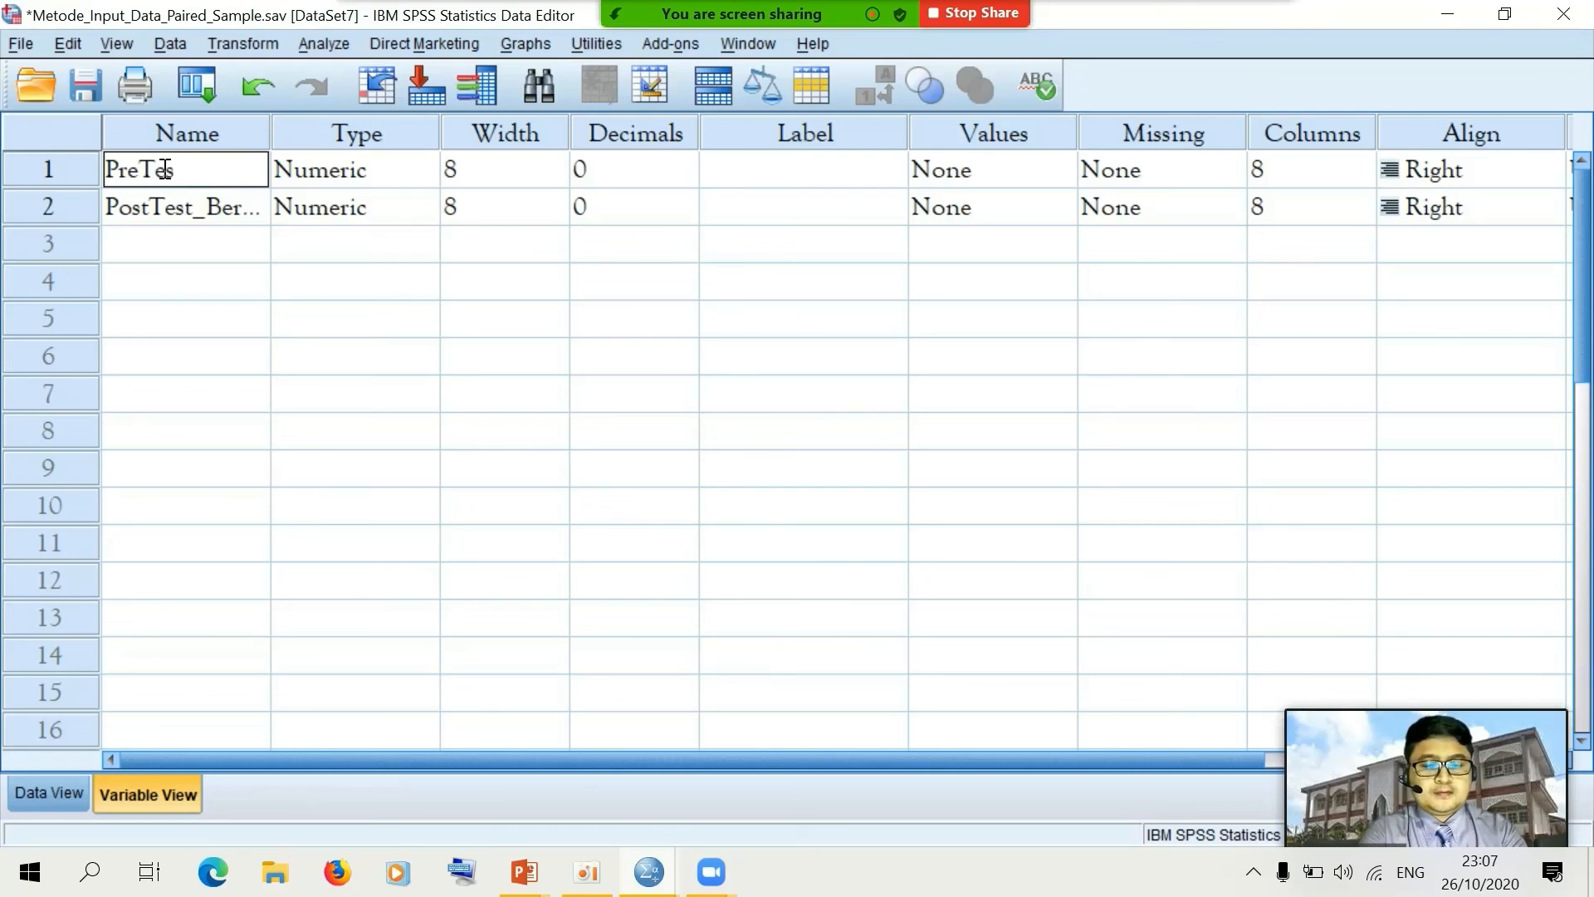
type("t_Berbicara")
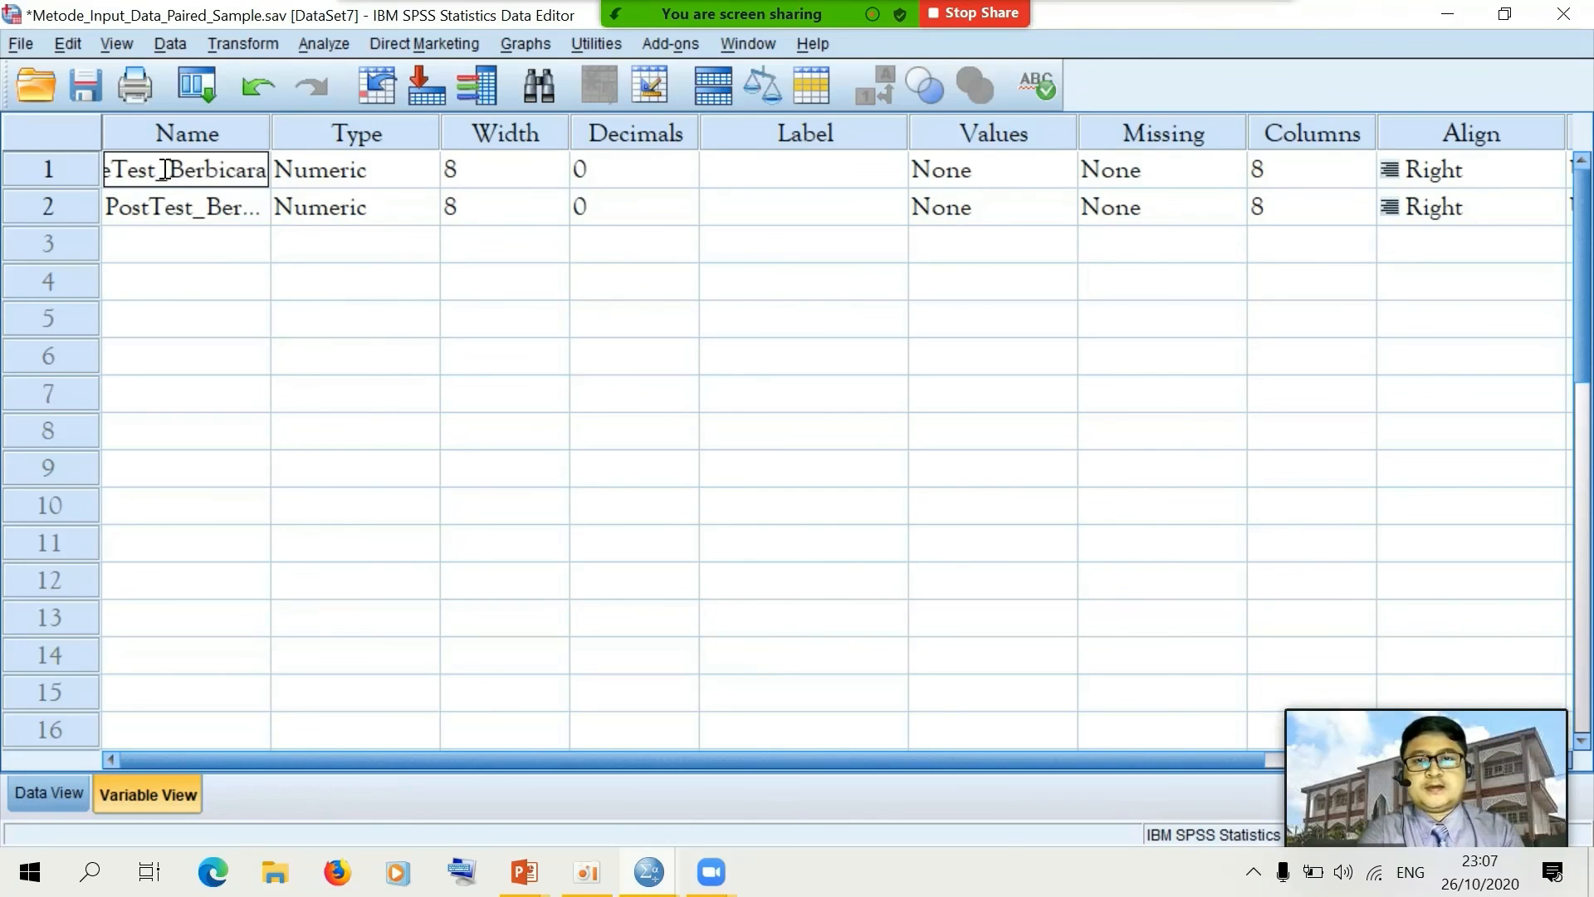
left_click(404, 320)
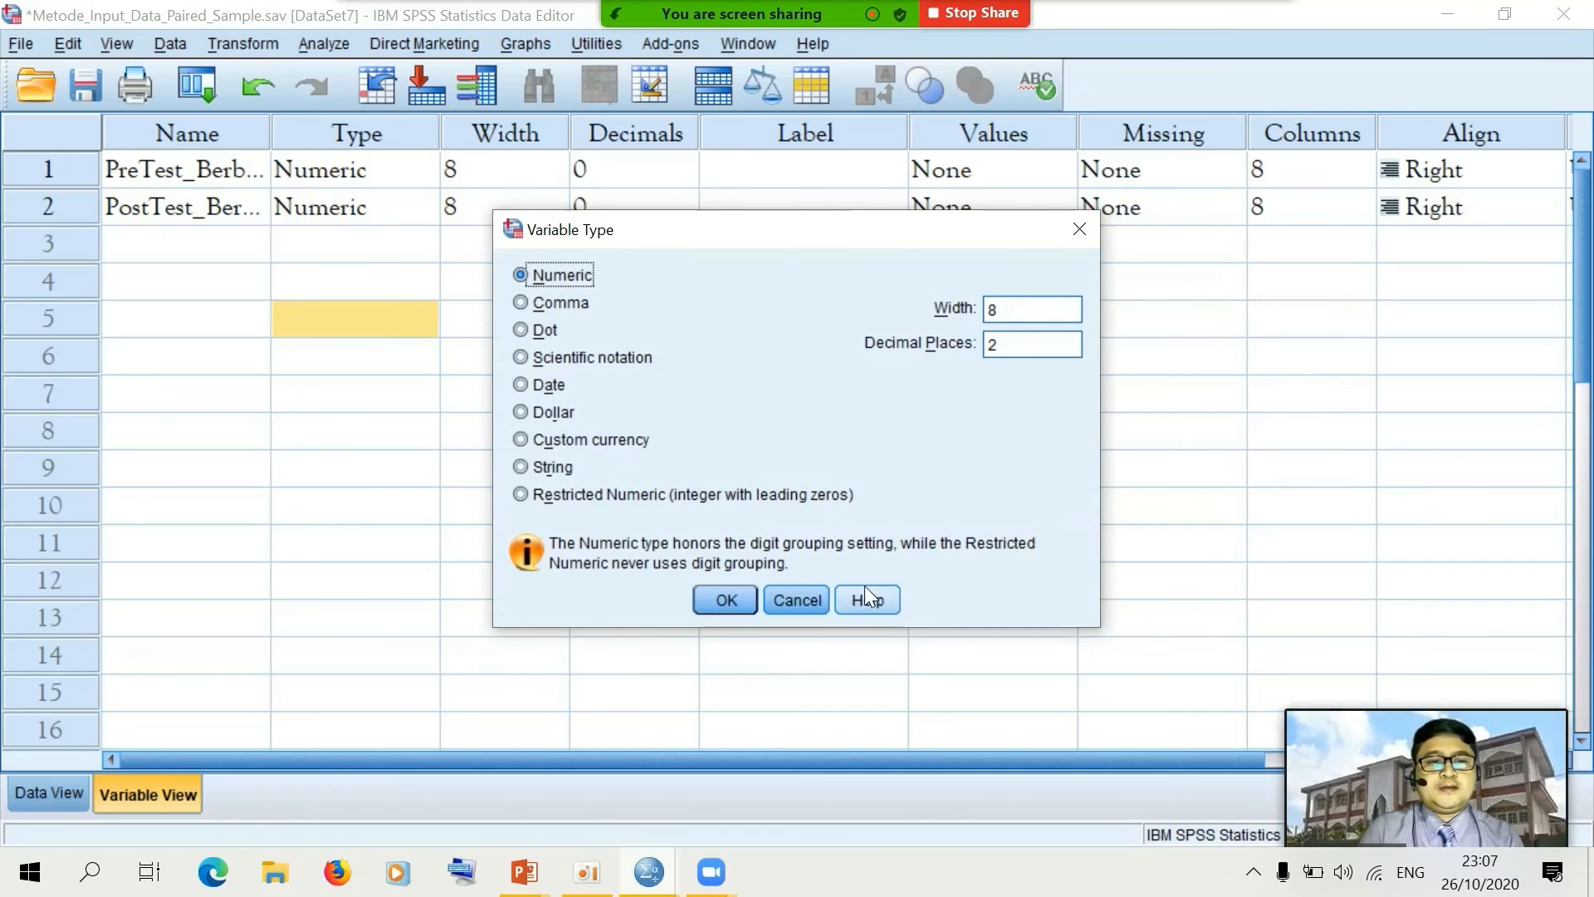
left_click(820, 598)
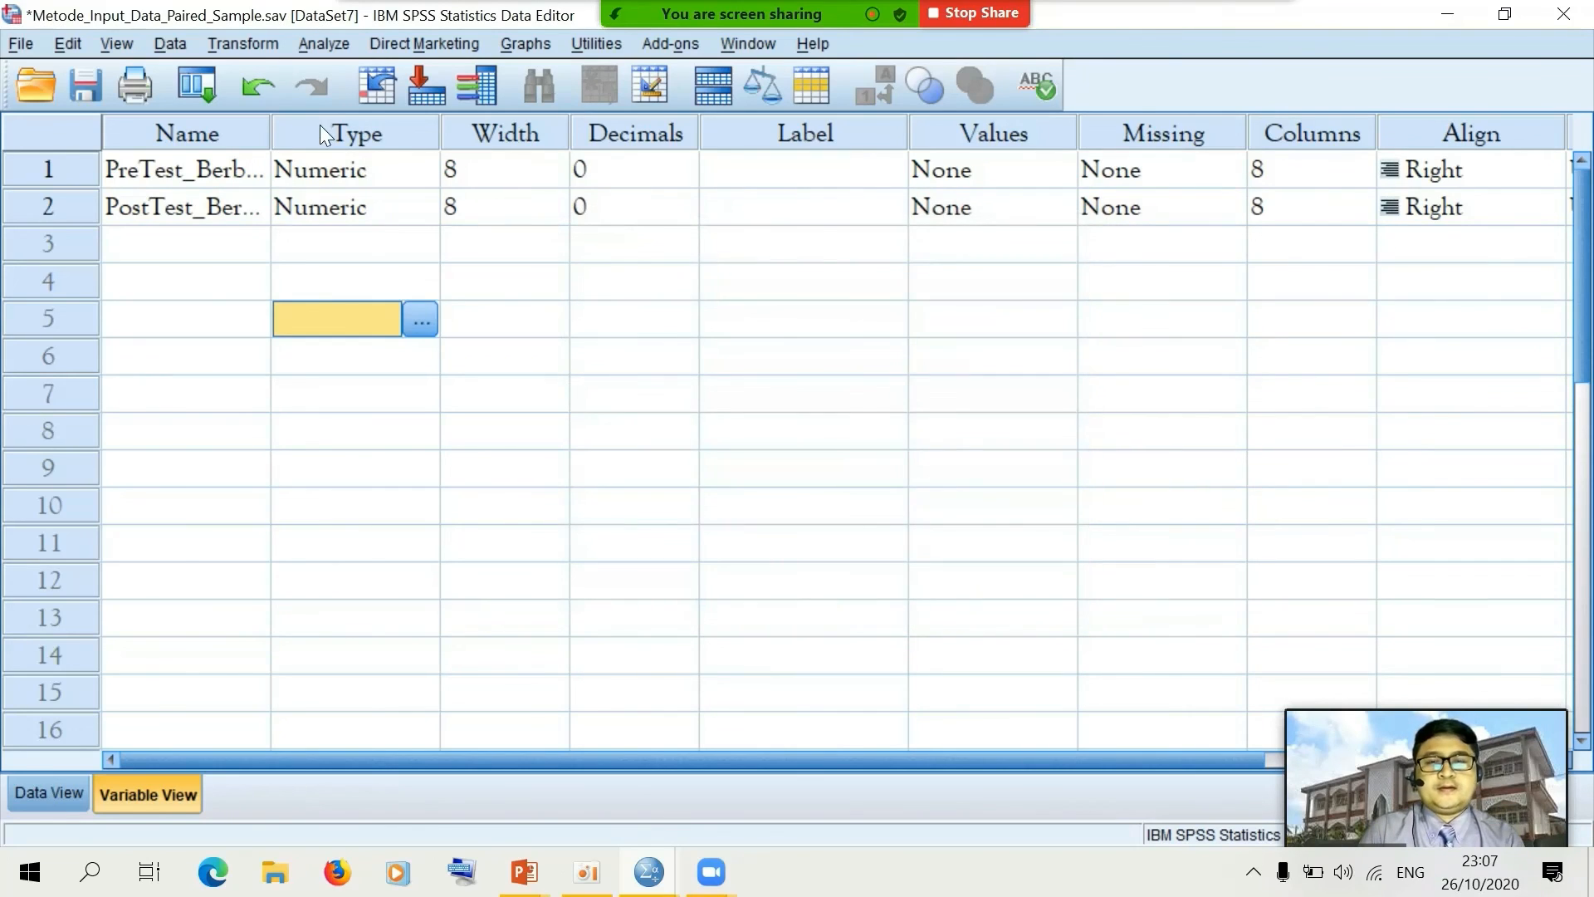
Widen the Name column of the variable definitions to fit both full variable names, and check the two names
left_click_drag(272, 133, 399, 141)
left_click(318, 183)
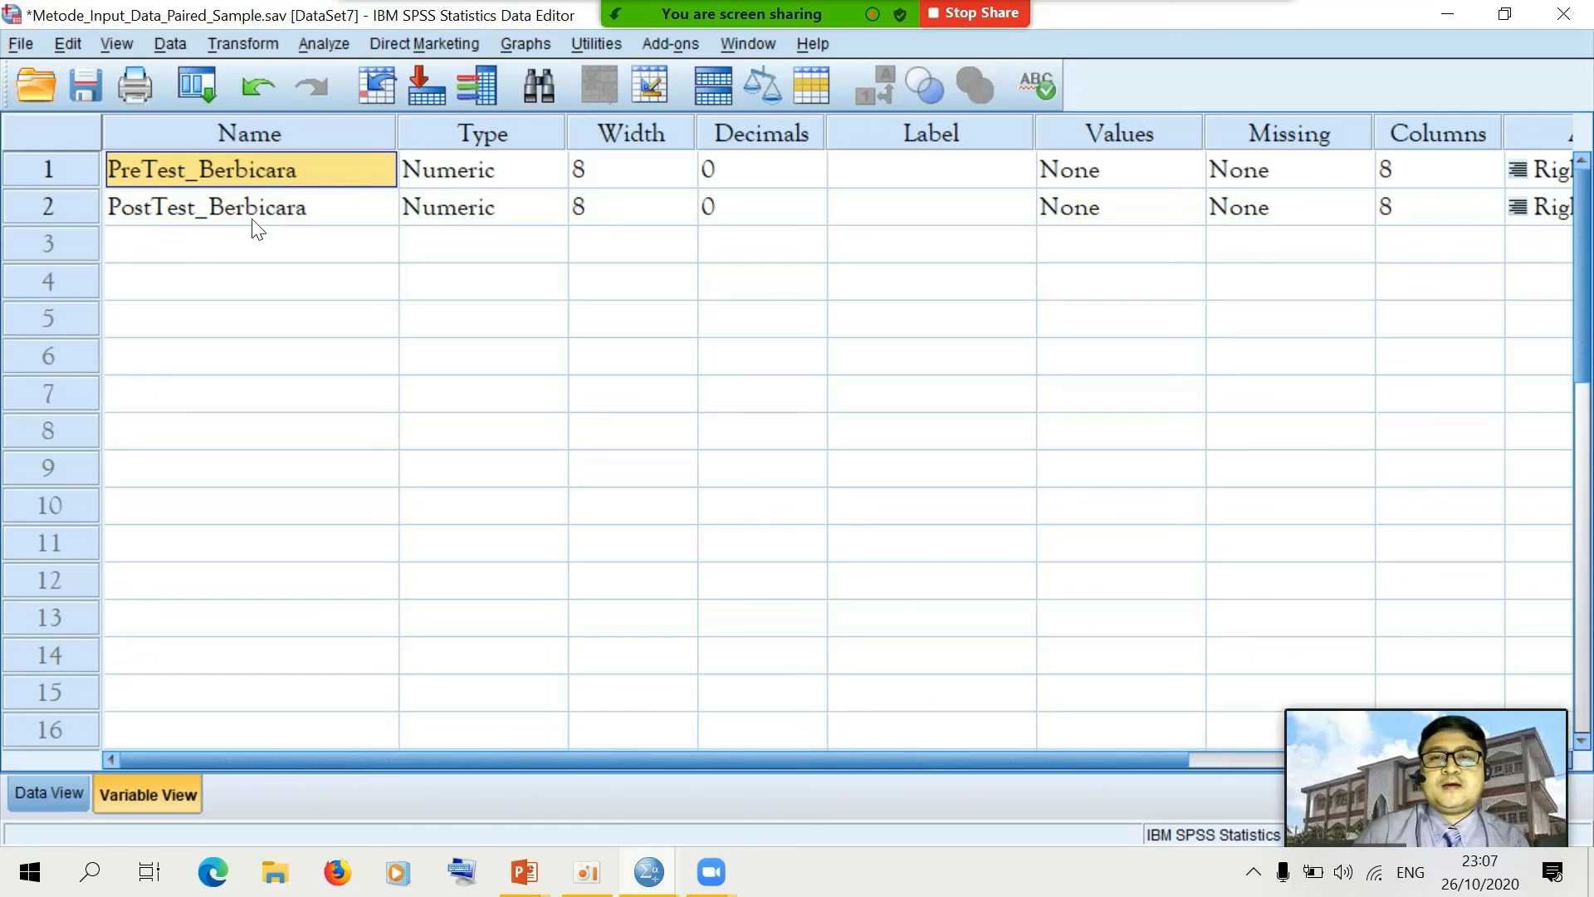
left_click(163, 218)
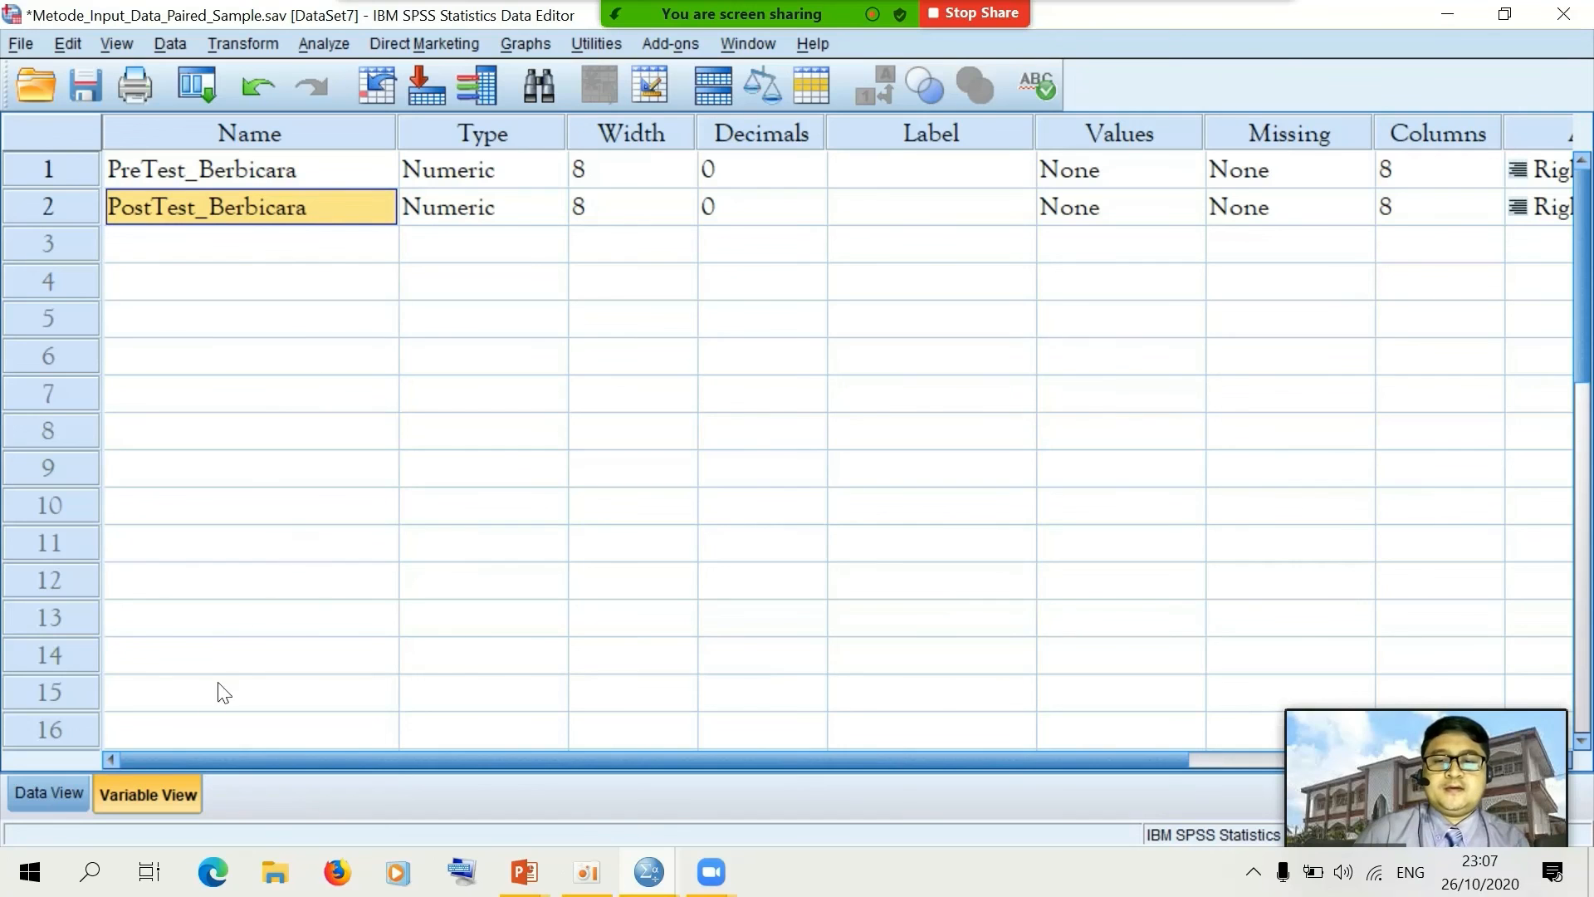
Display the data values, and widen the PreTest_Berbicara and PostTest_Berbicara columns to fit their names on one line
left_click(48, 799)
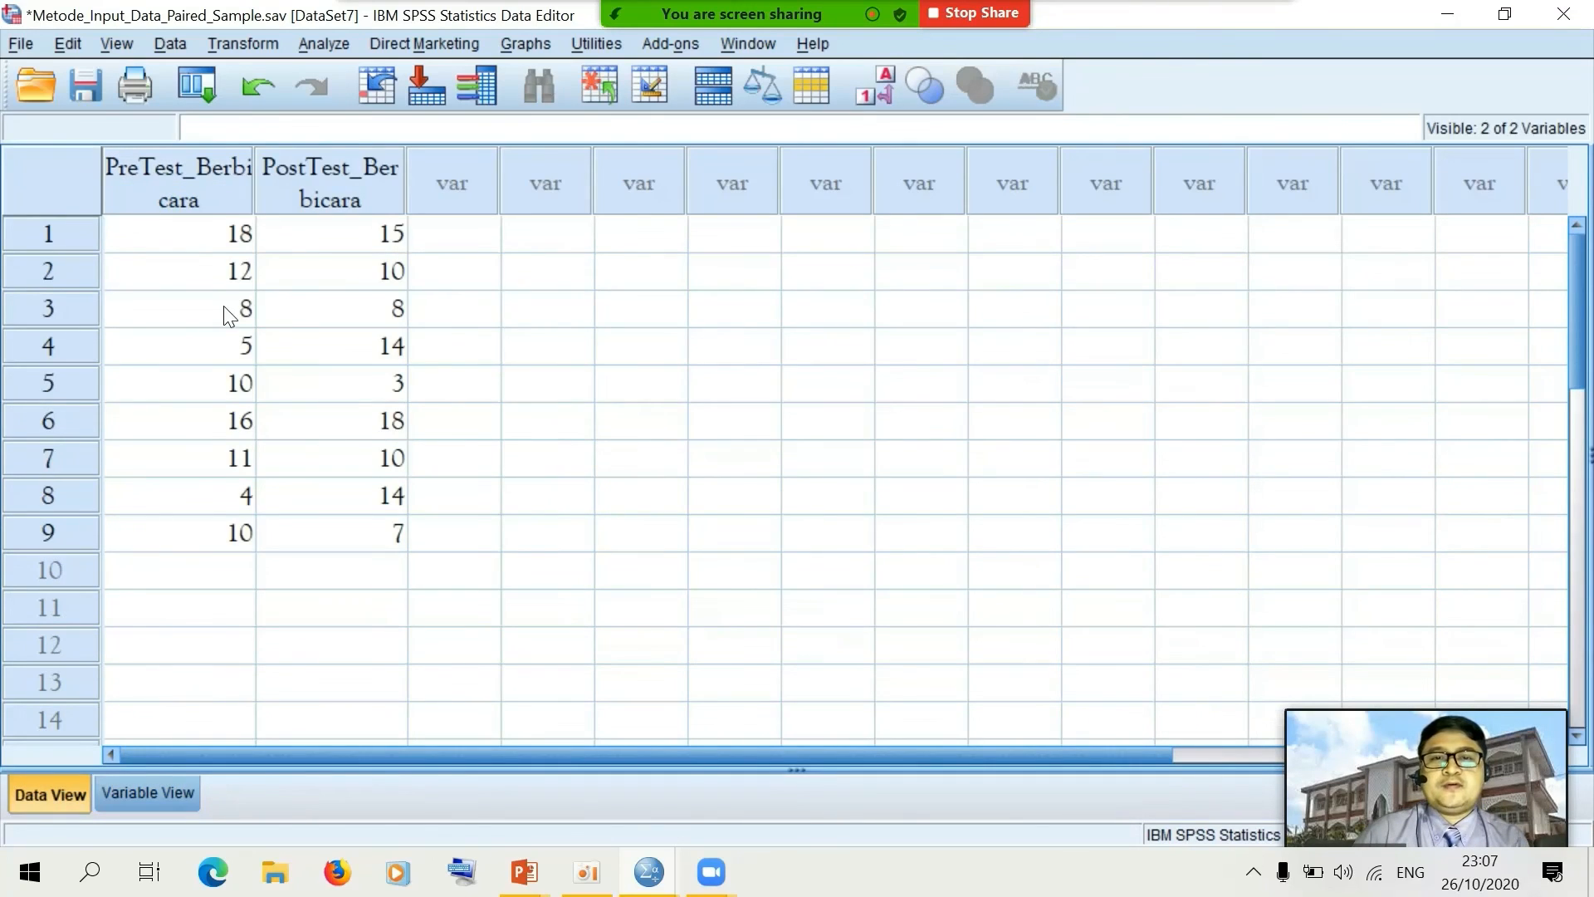
left_click_drag(253, 169, 324, 169)
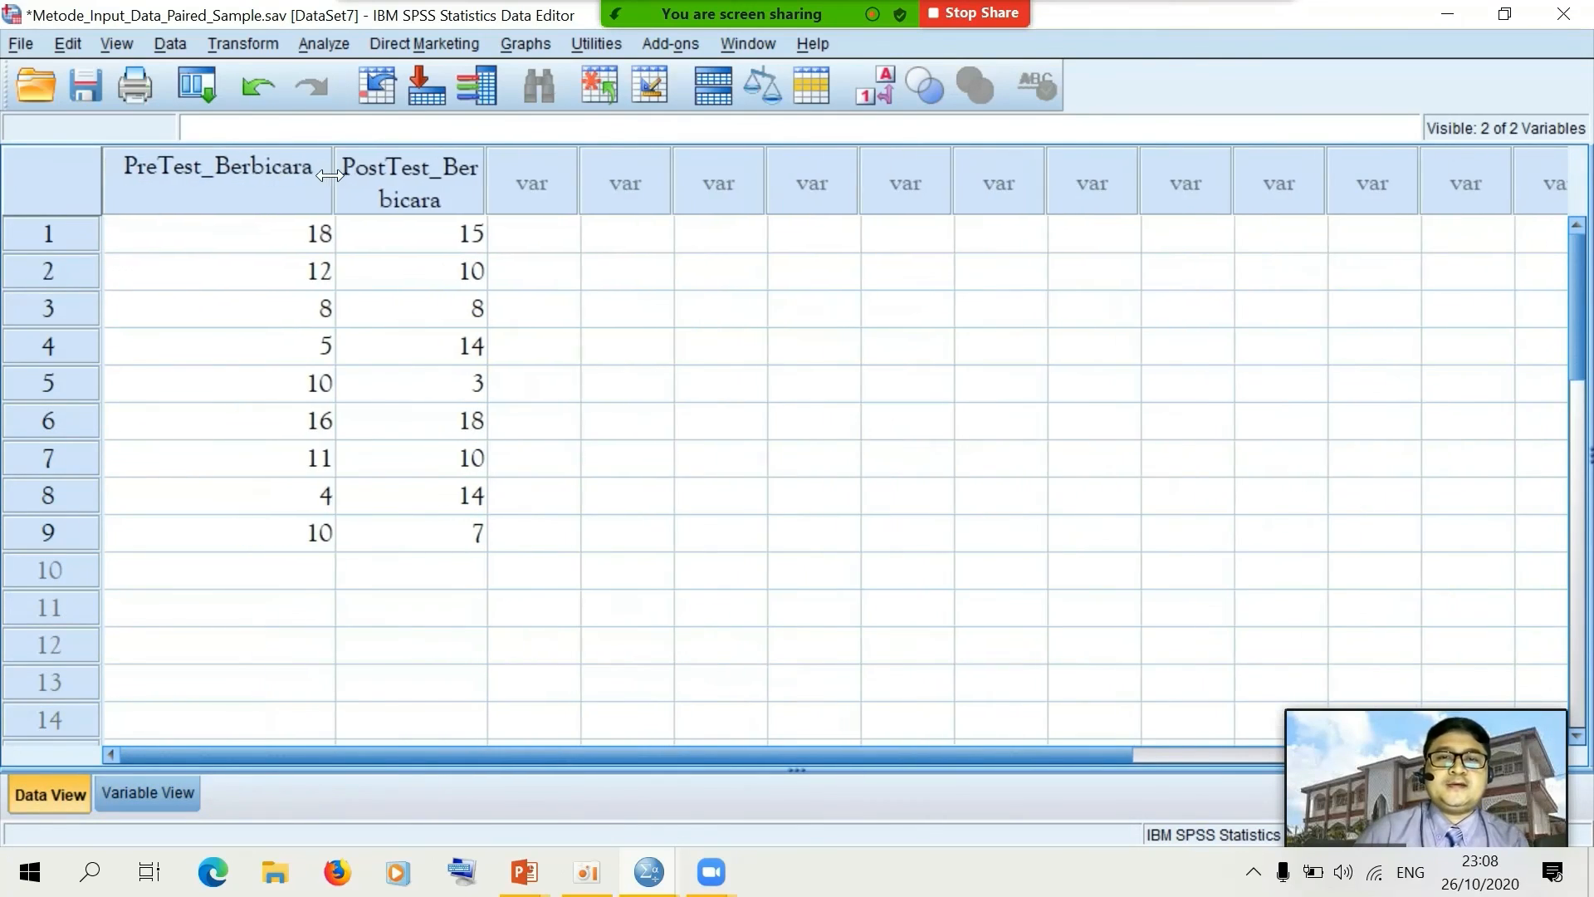
left_click_drag(477, 178, 546, 175)
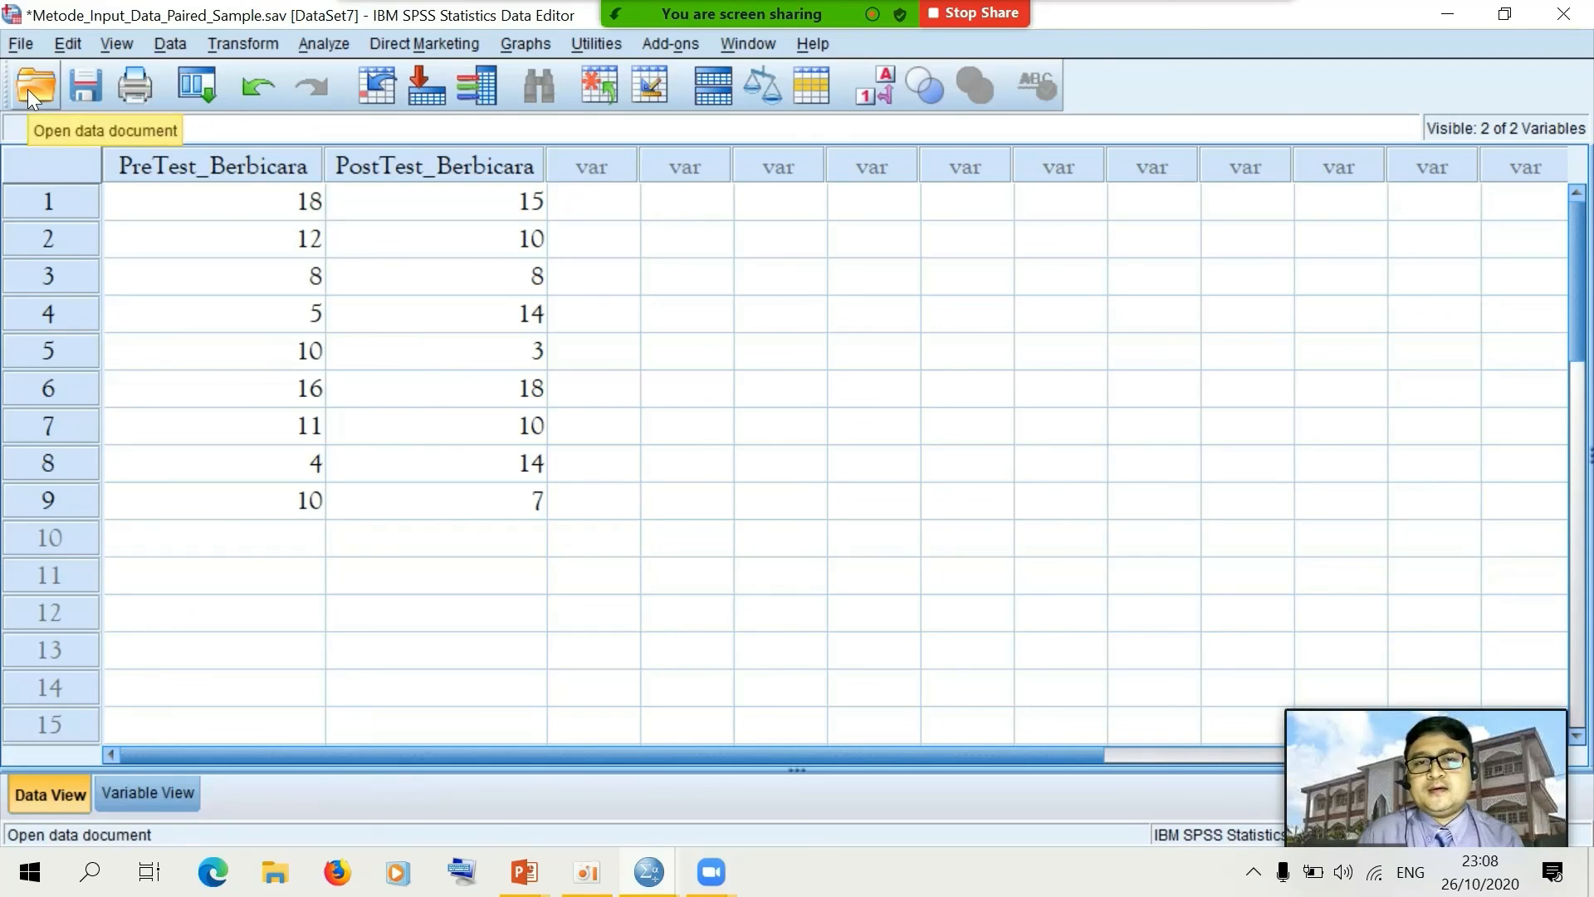
Create a new empty dataset
left_click(28, 43)
mouse_move(44, 73)
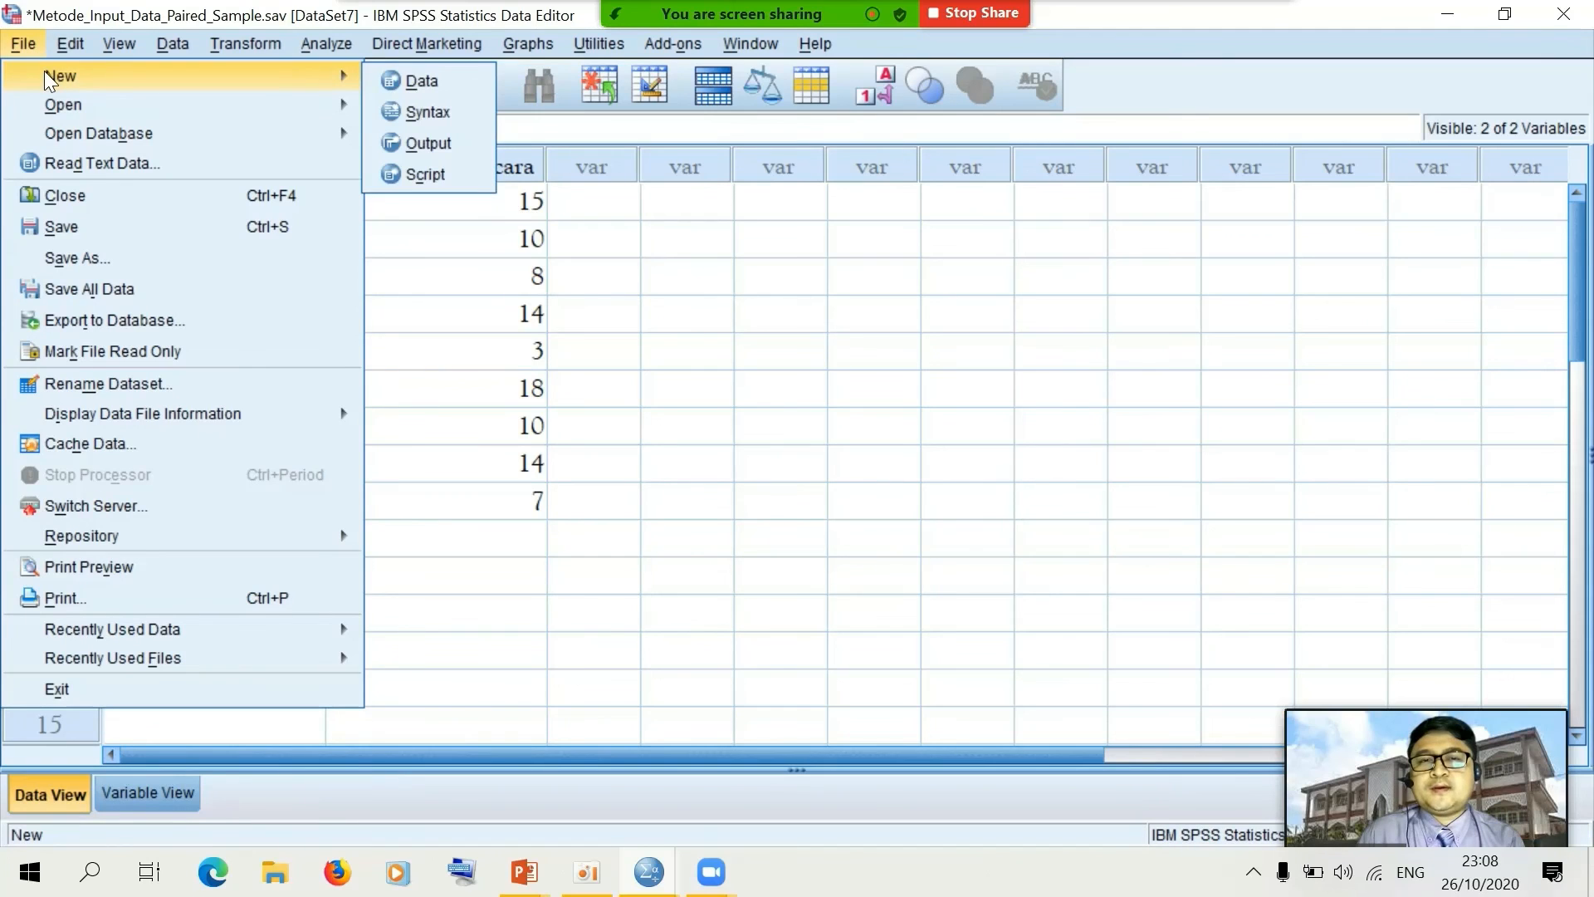
left_click(385, 69)
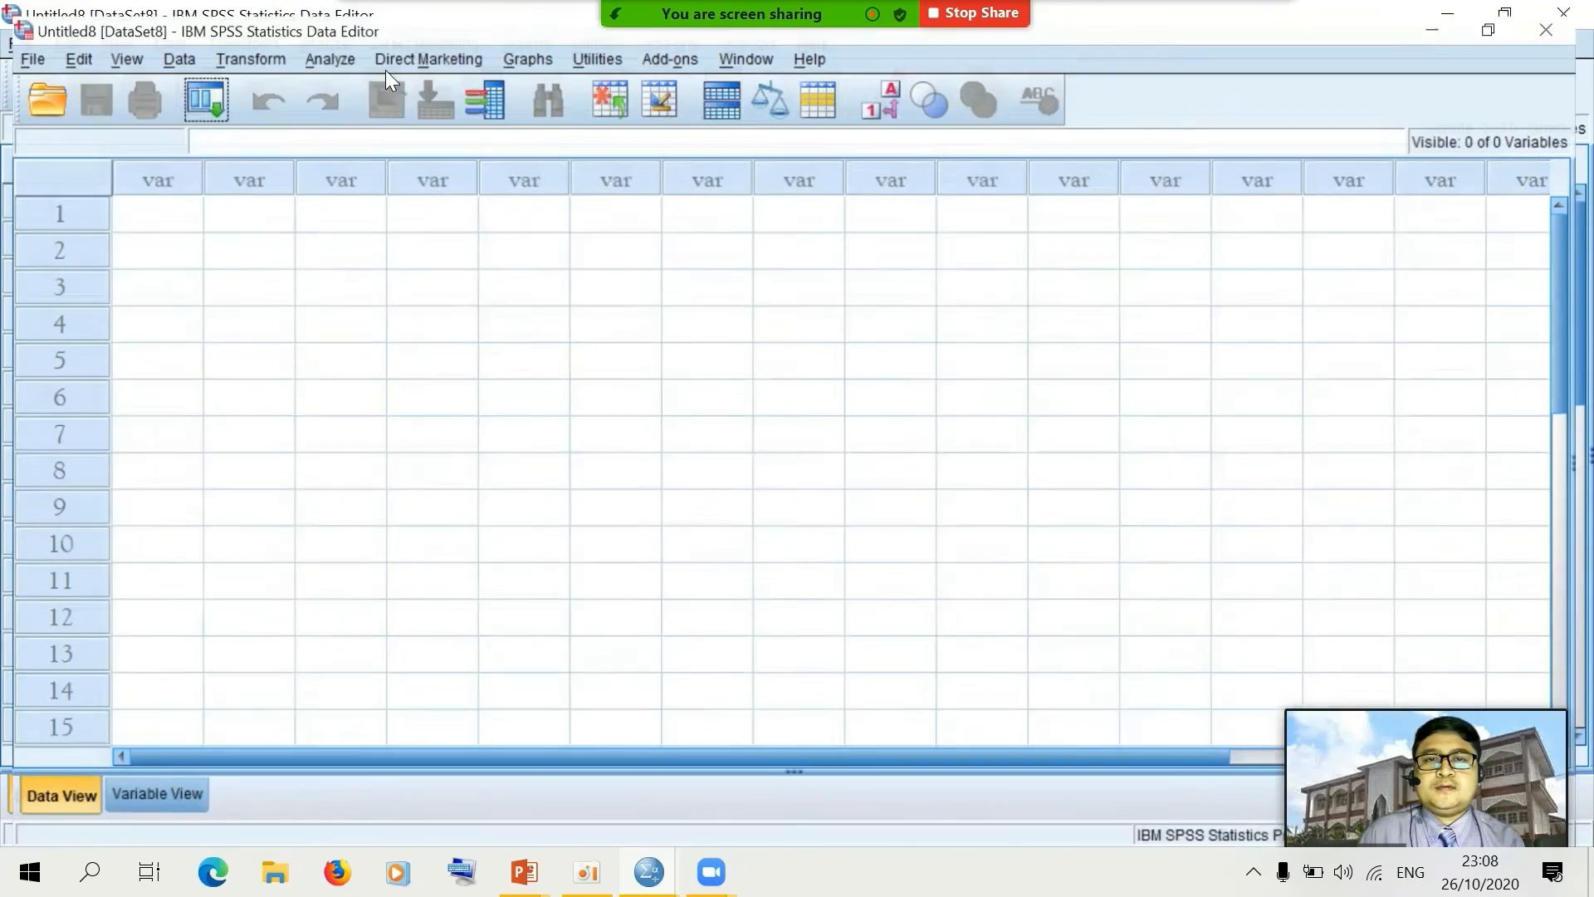
Open the data file Metode_Input_Data_Independent_Sampel.sav from the File Latihan Program SPSS folder
left_click(46, 97)
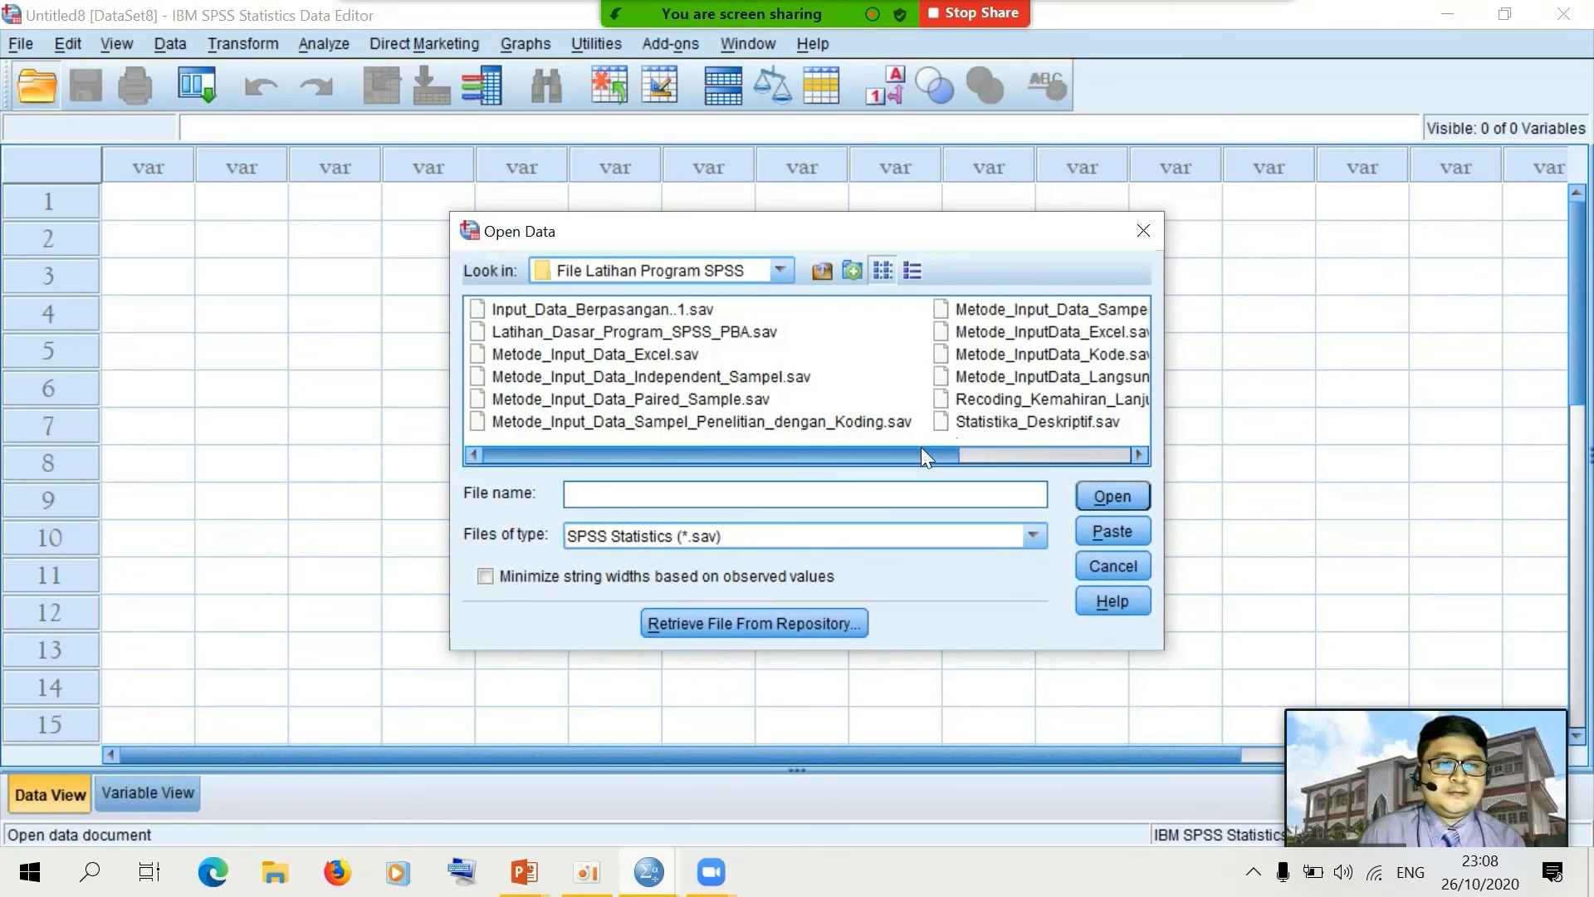
left_click_drag(922, 450, 997, 453)
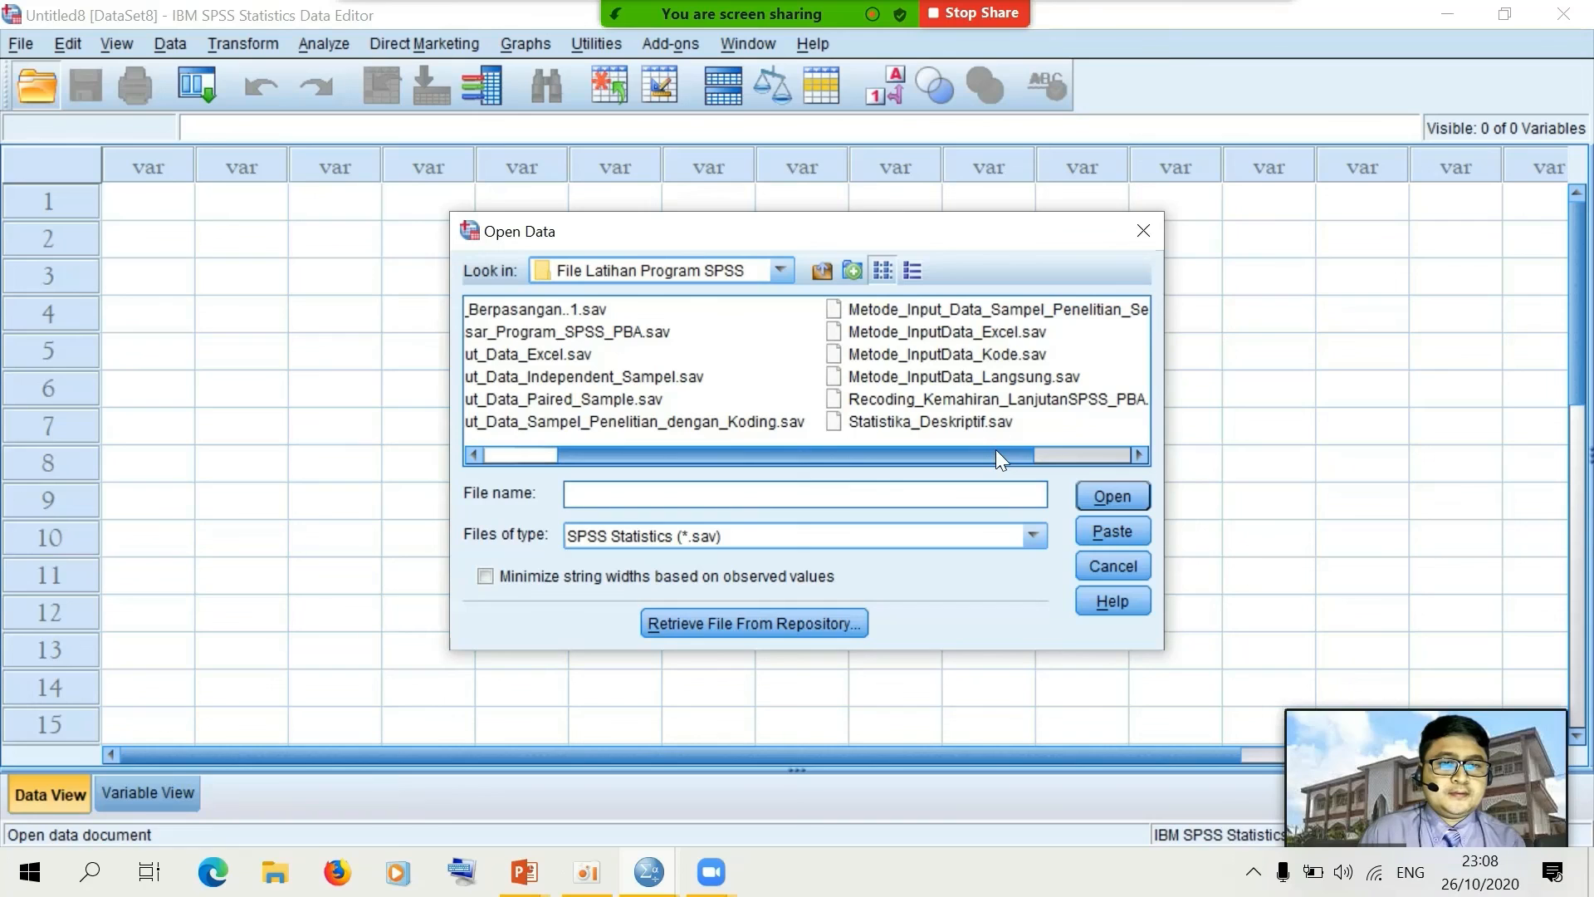
left_click_drag(977, 455, 863, 453)
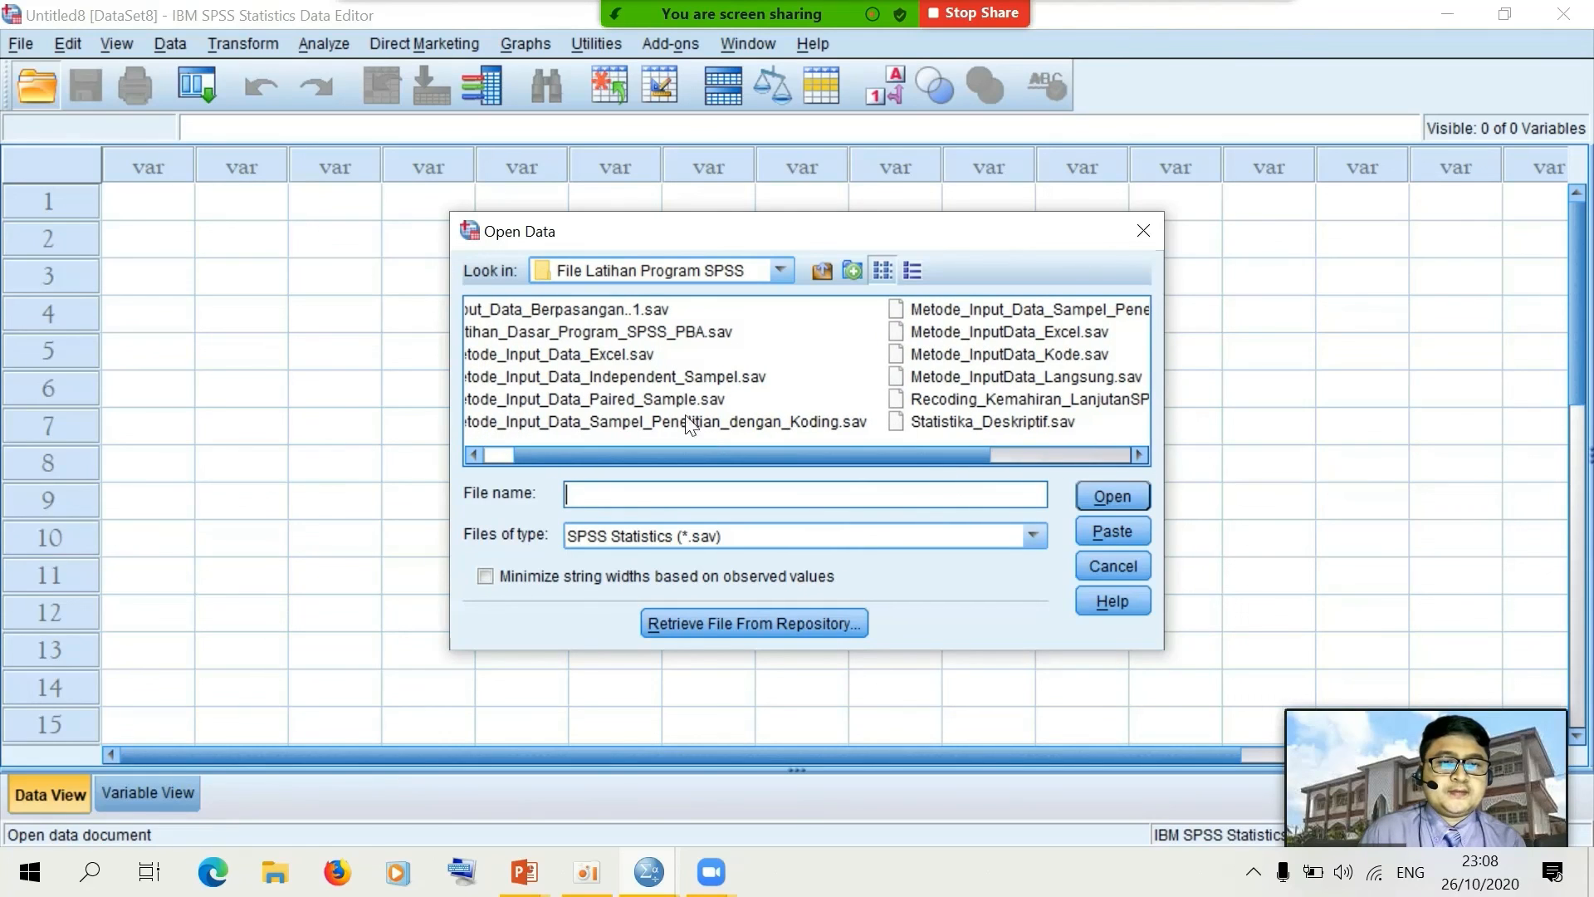
left_click(613, 376)
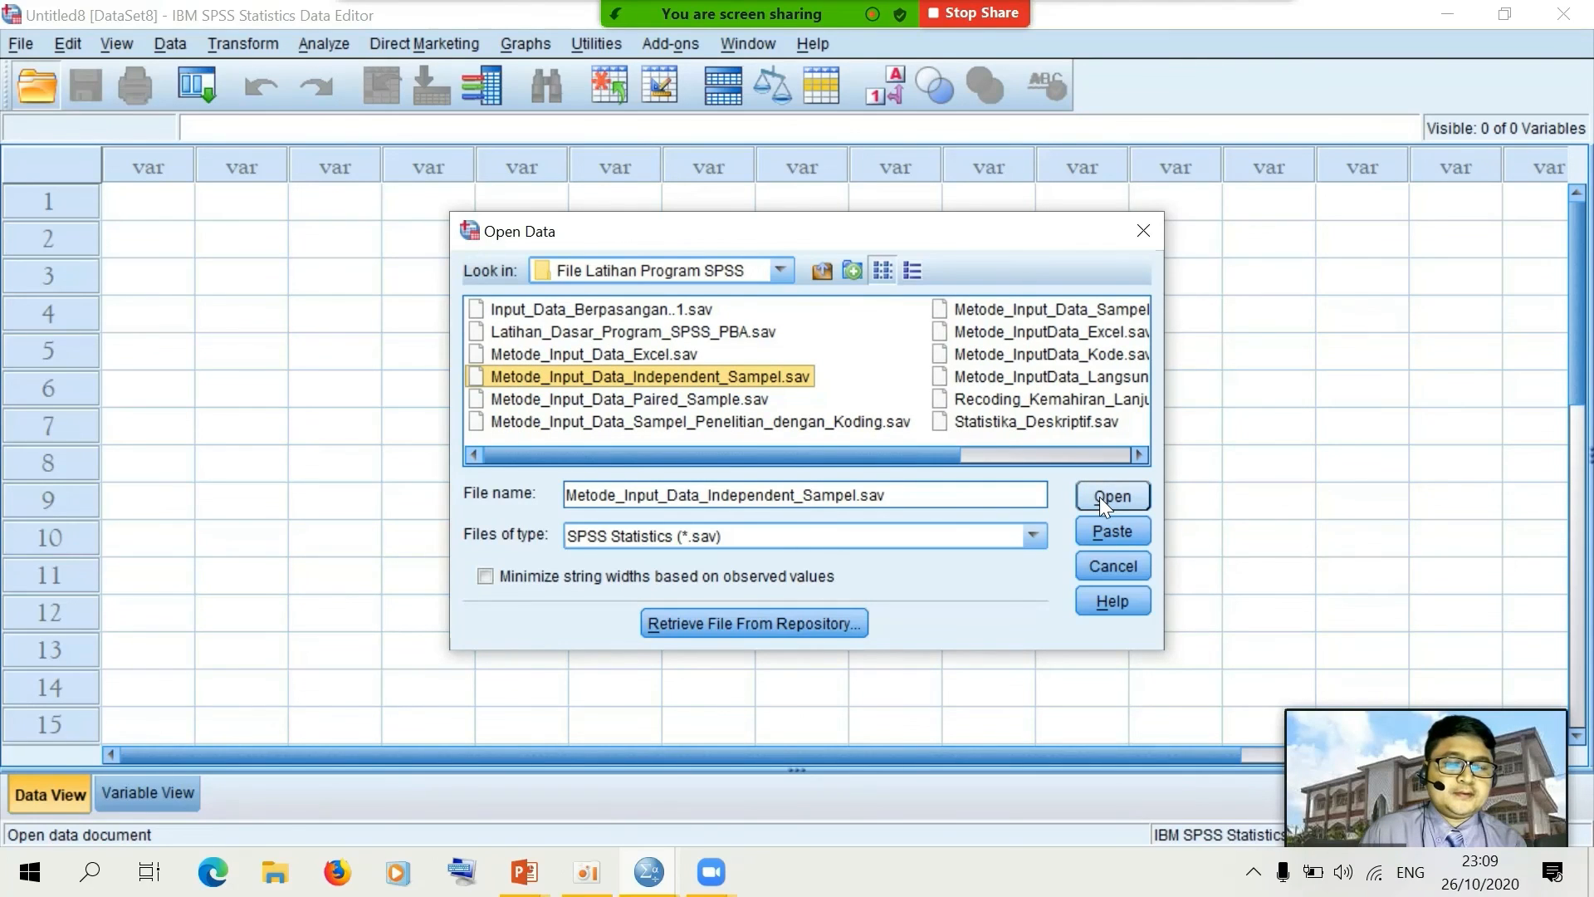
left_click(1101, 497)
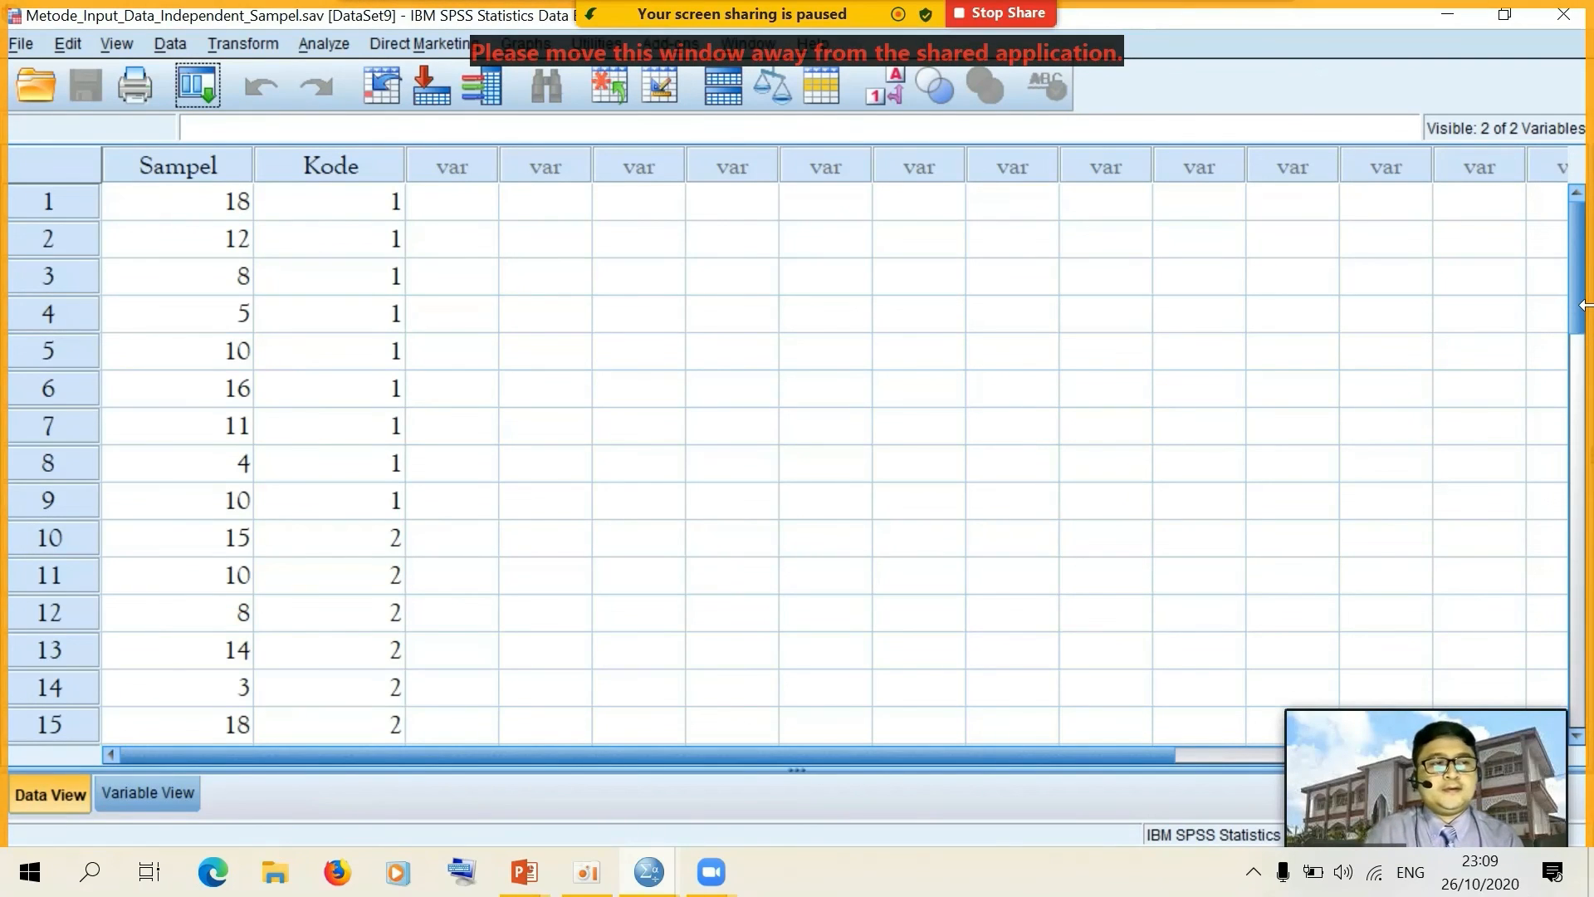
Look through the Sampel and Kode rows to the end, and widen the Name column slightly in the variable definitions
left_click(1199, 755)
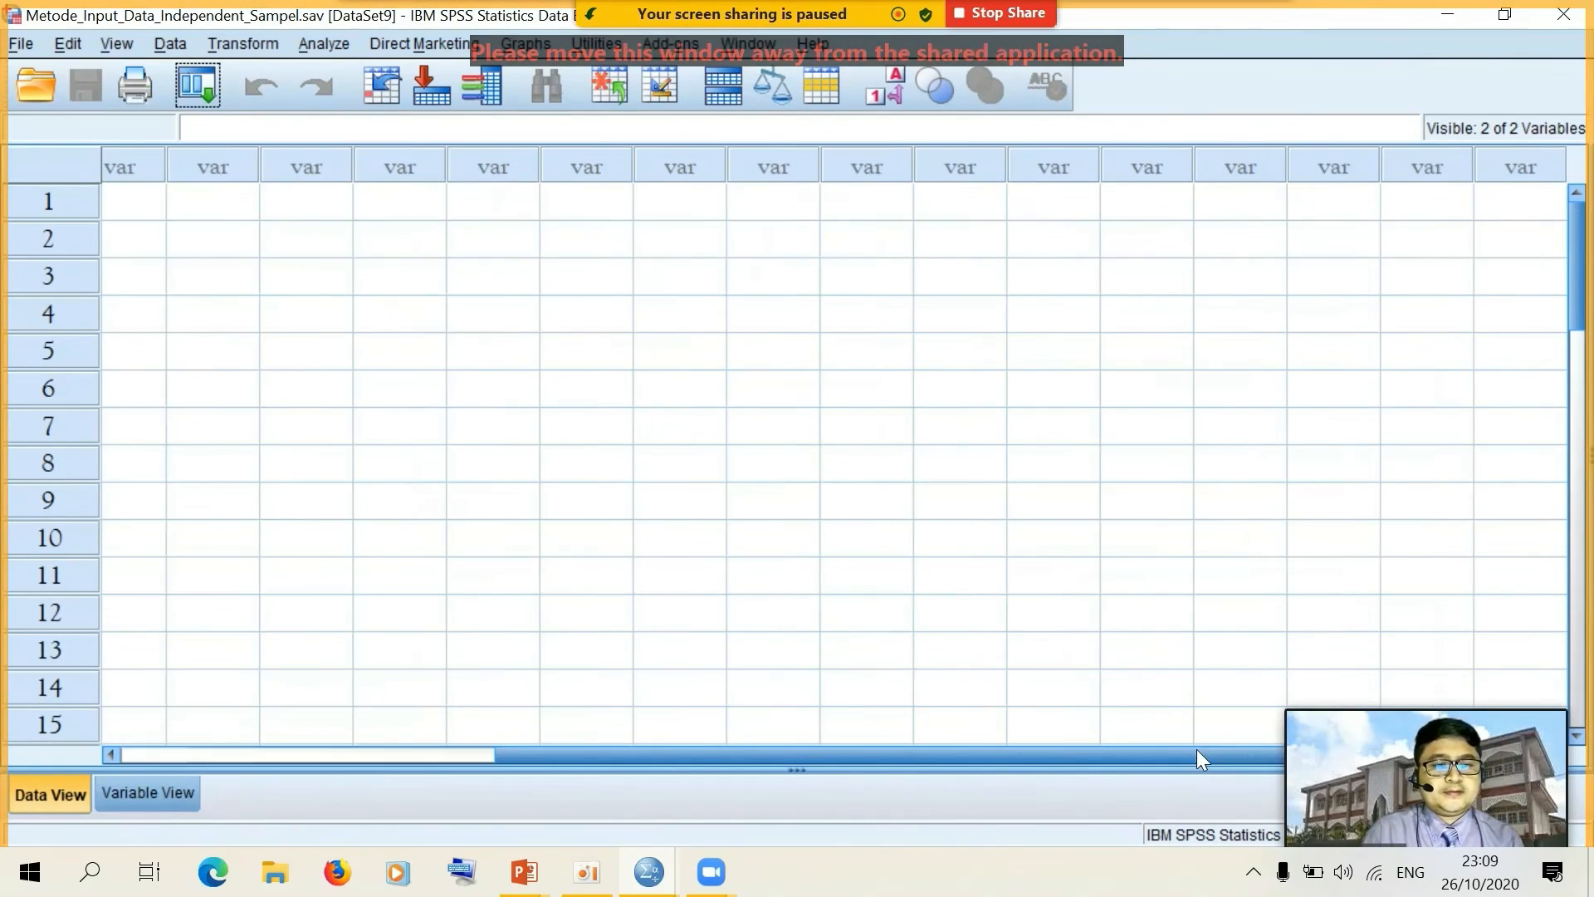
left_click_drag(1198, 750, 556, 753)
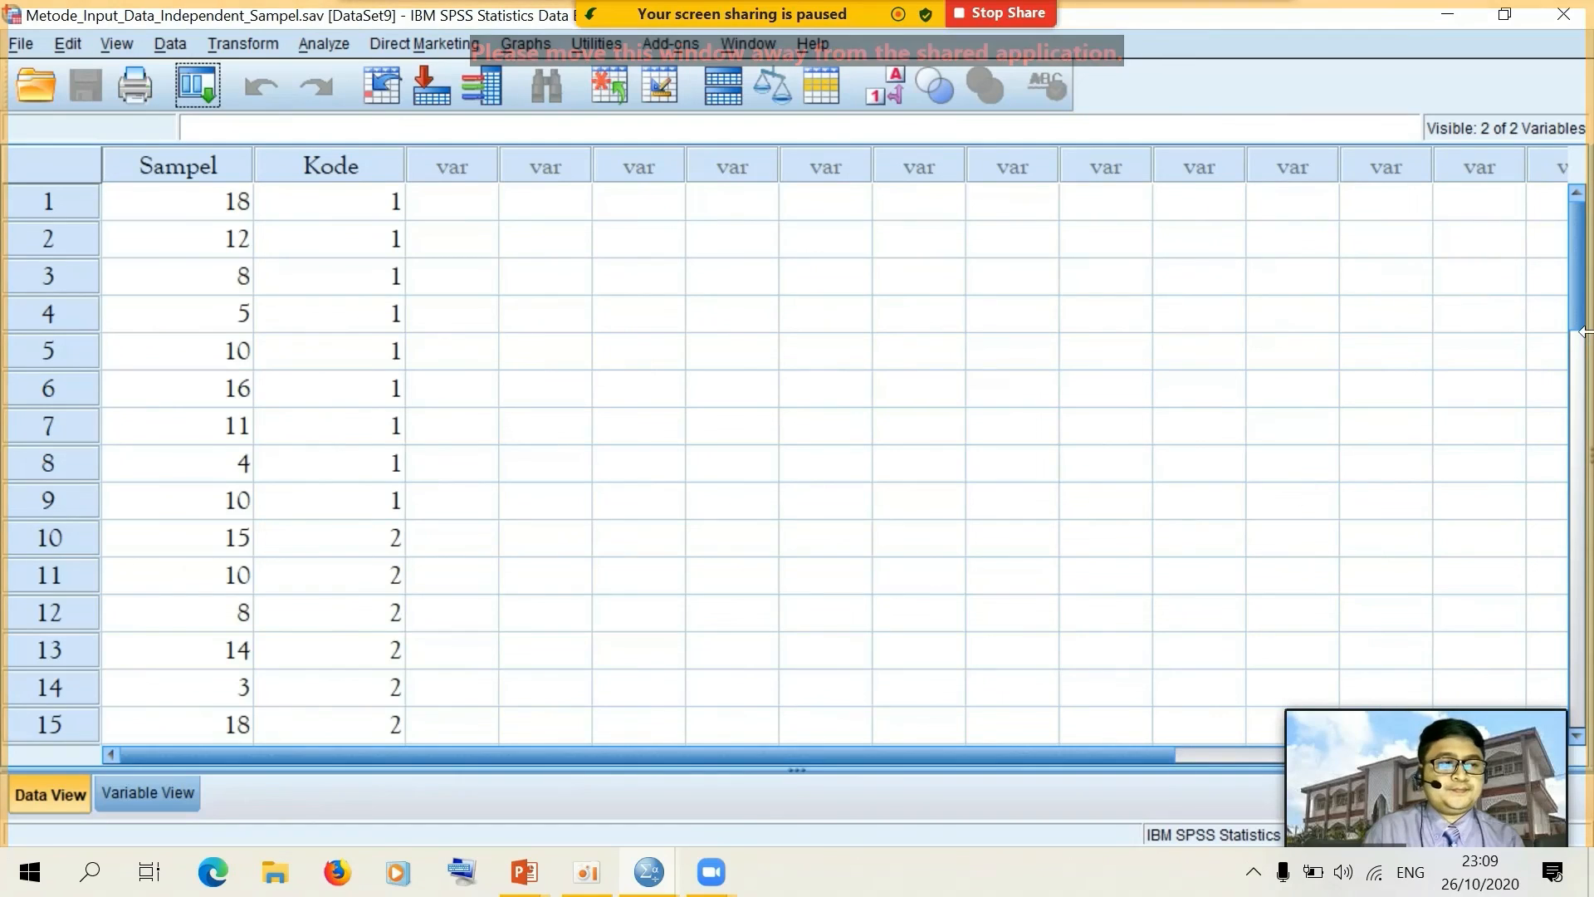
left_click(1586, 366)
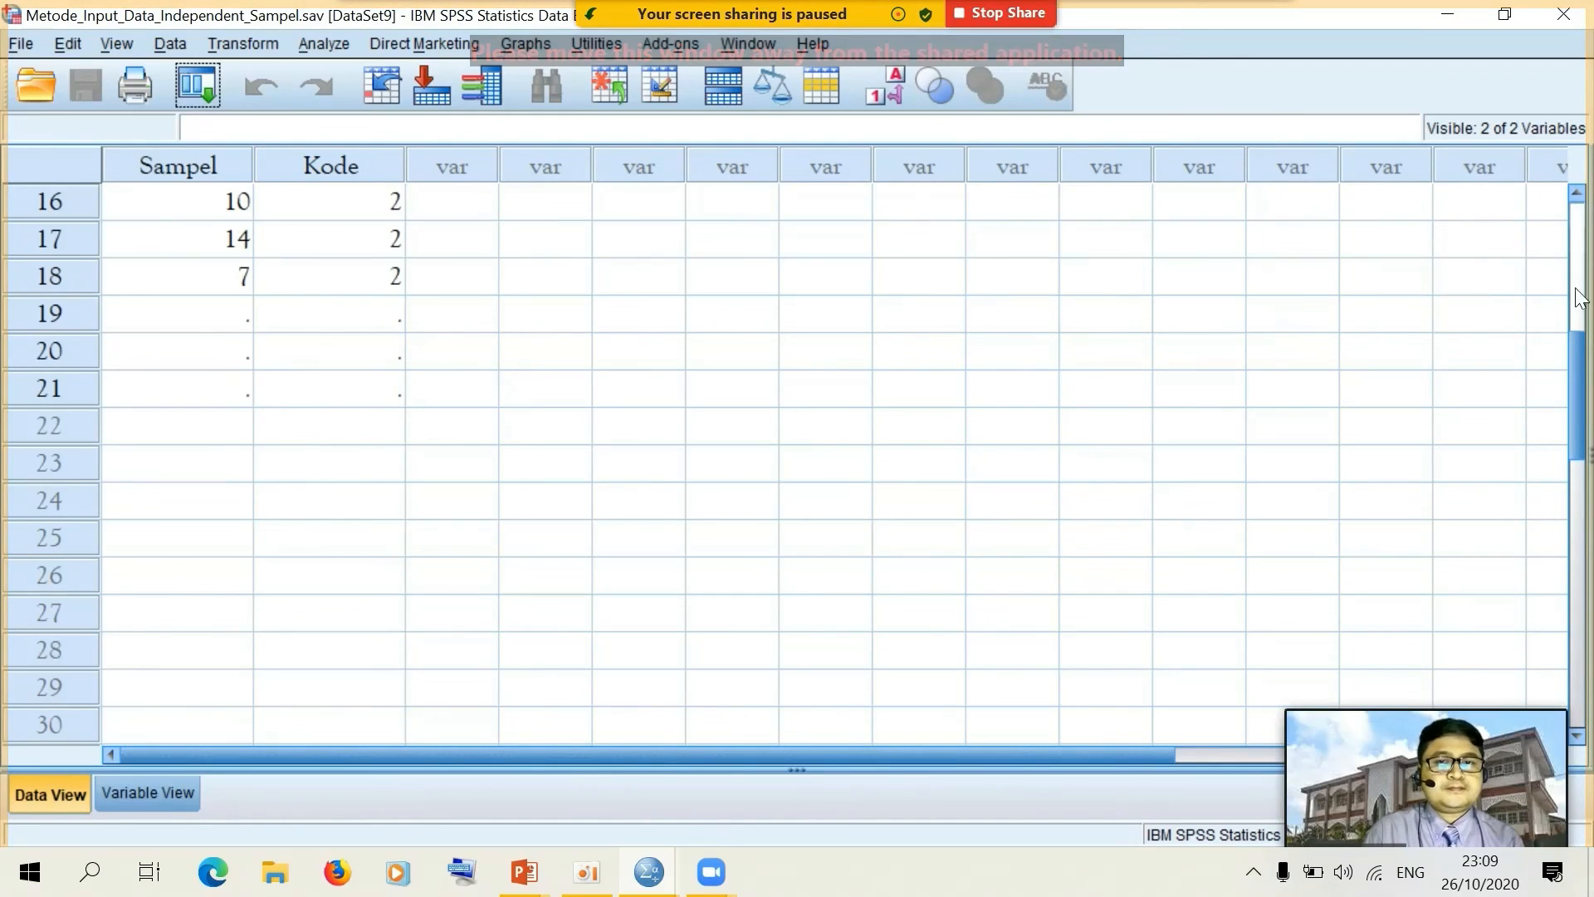
left_click(1584, 347)
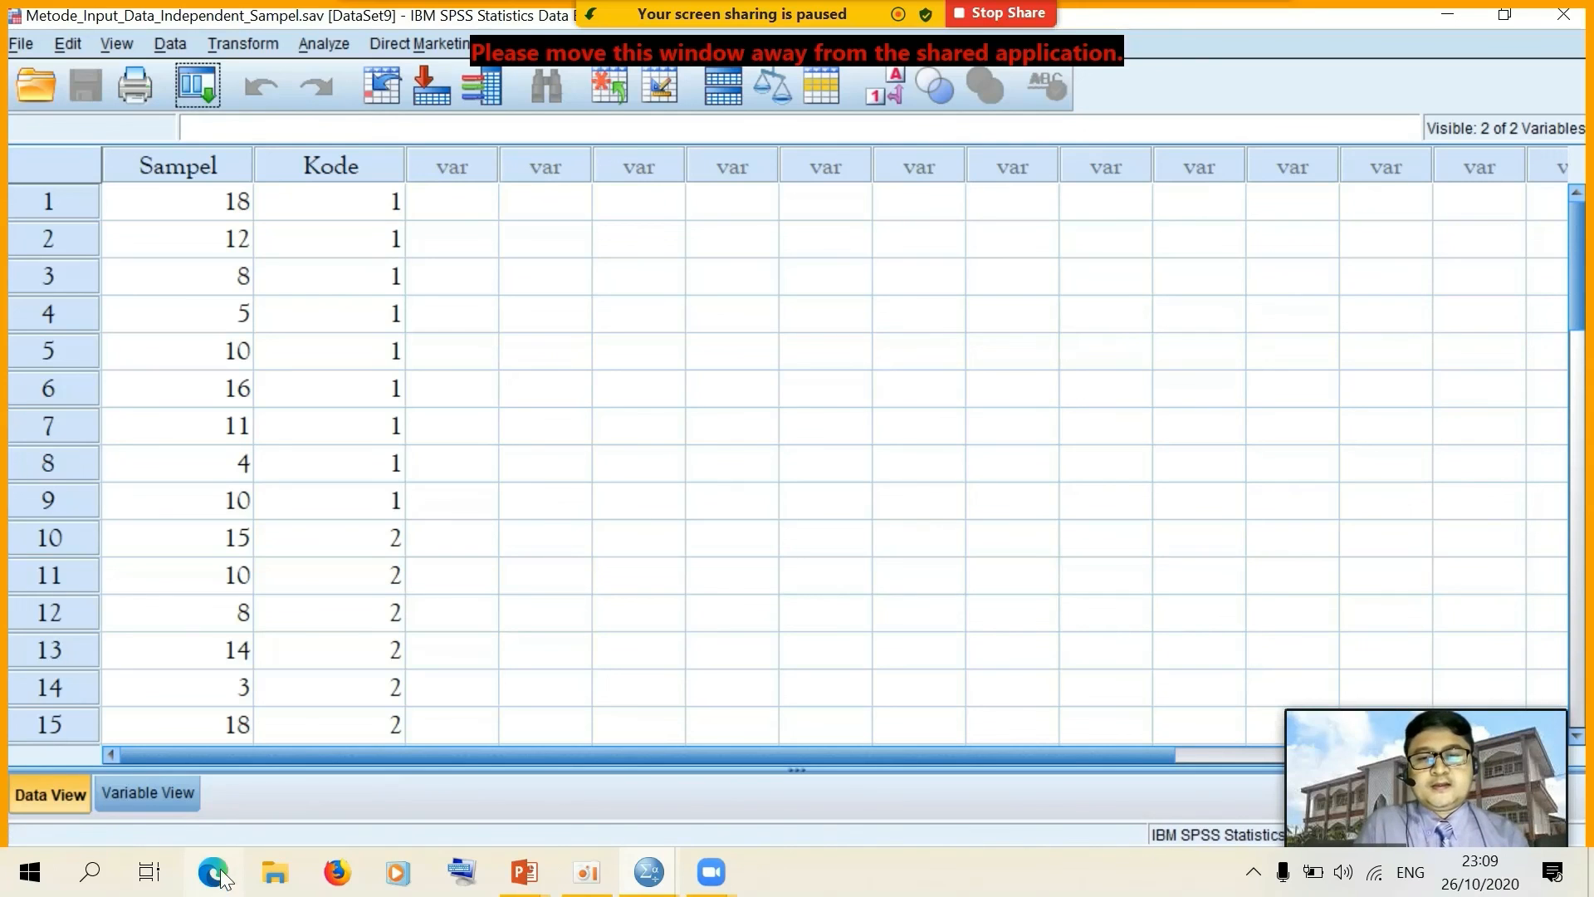
left_click(158, 789)
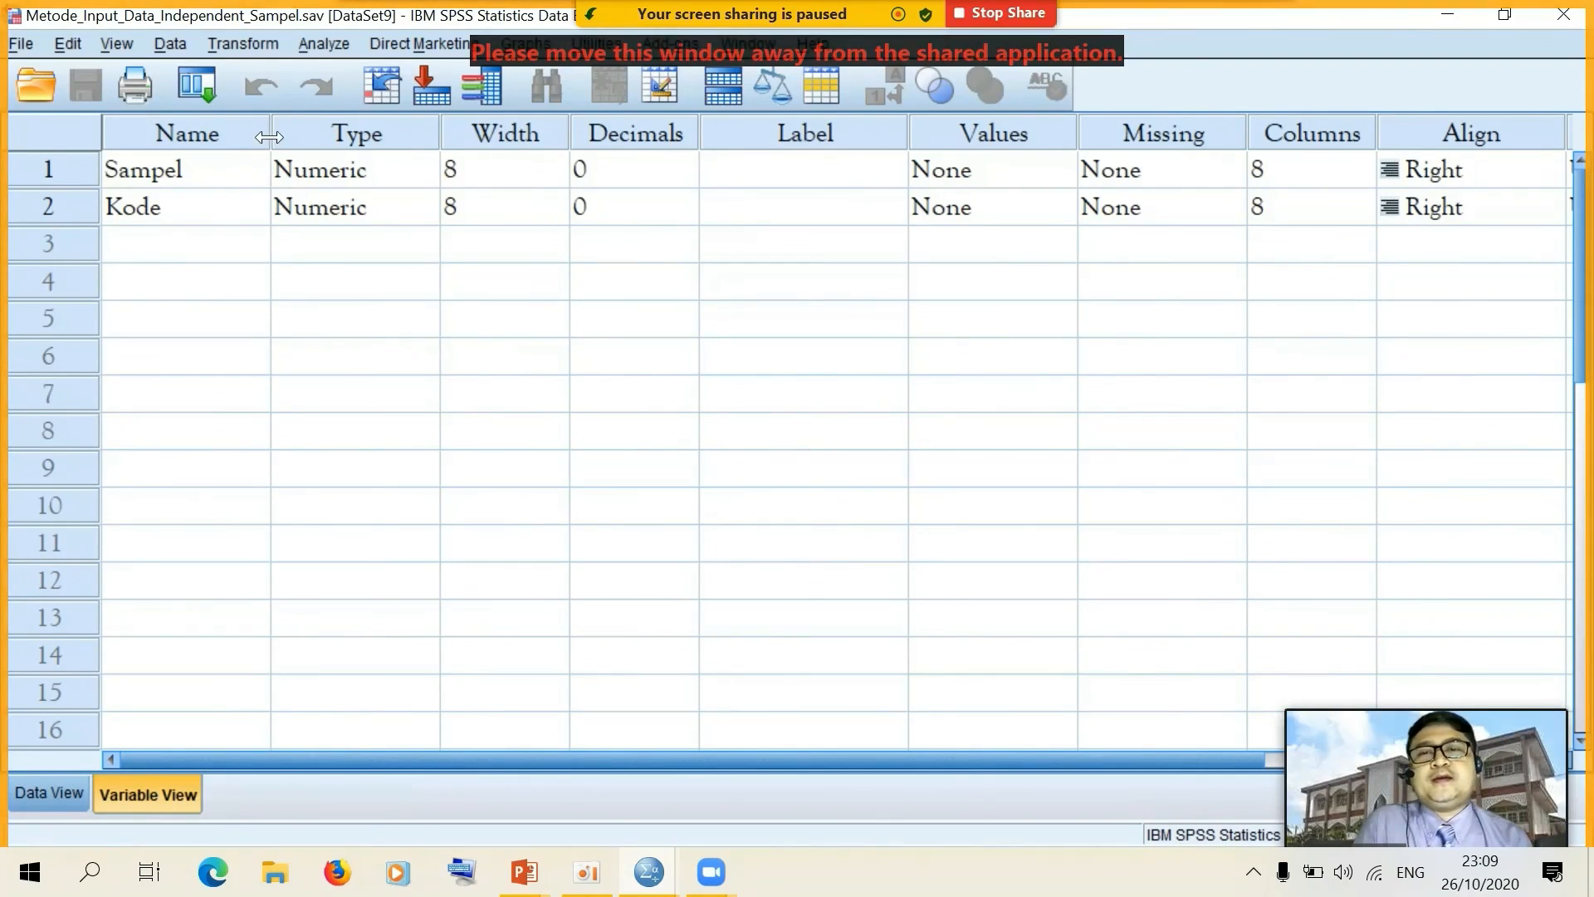
left_click_drag(268, 137, 298, 137)
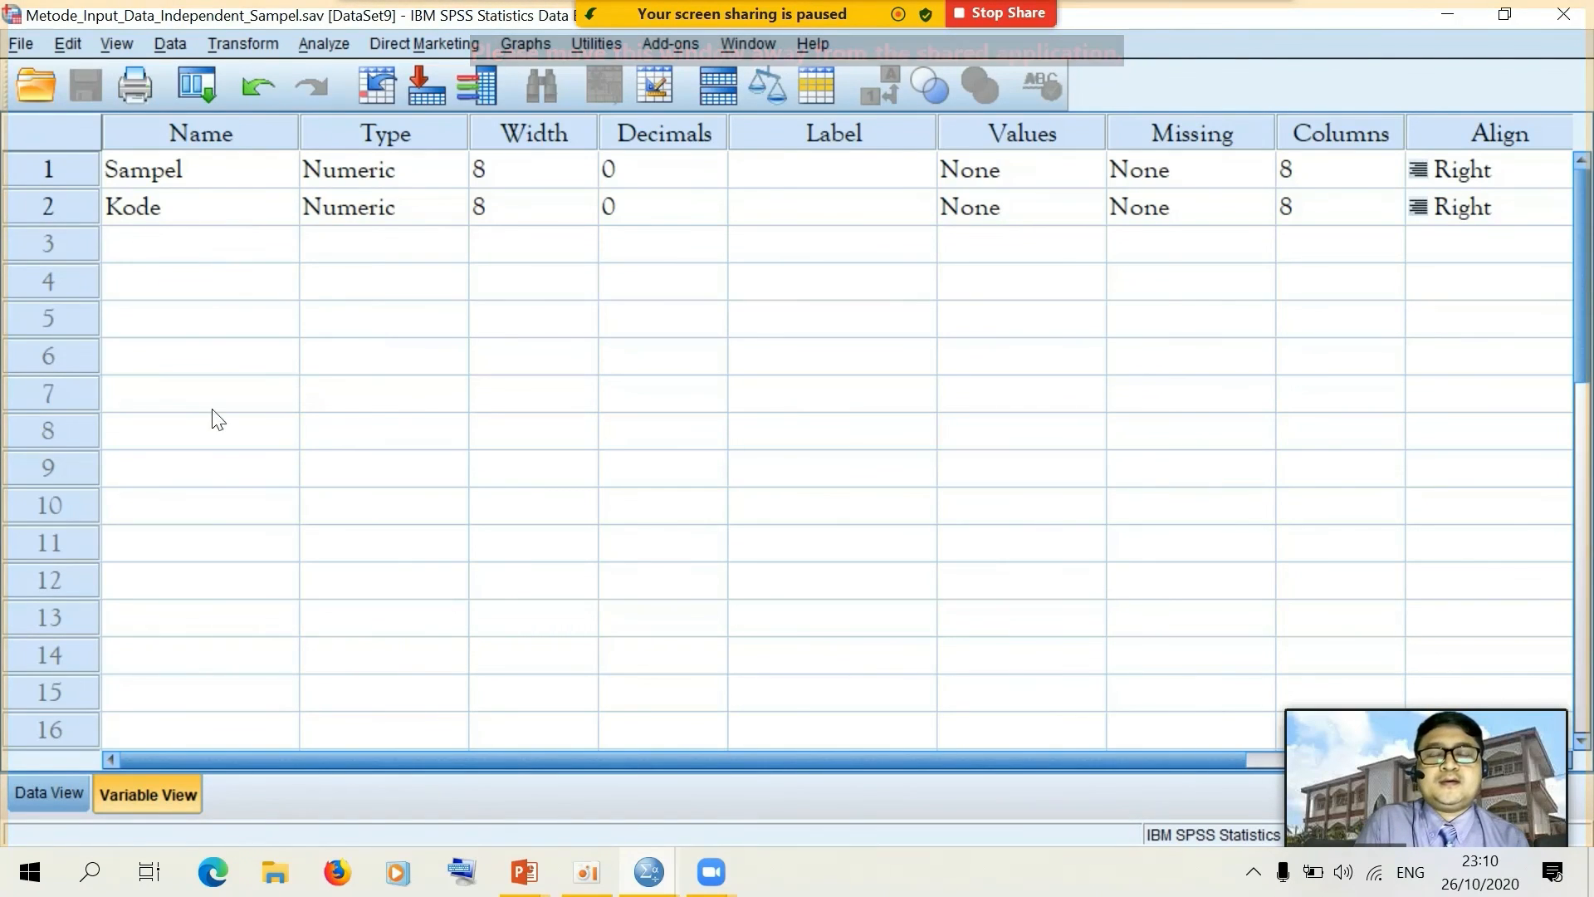
Display the data values again and examine how the codes in Kode group the Sampel scores
left_click(50, 794)
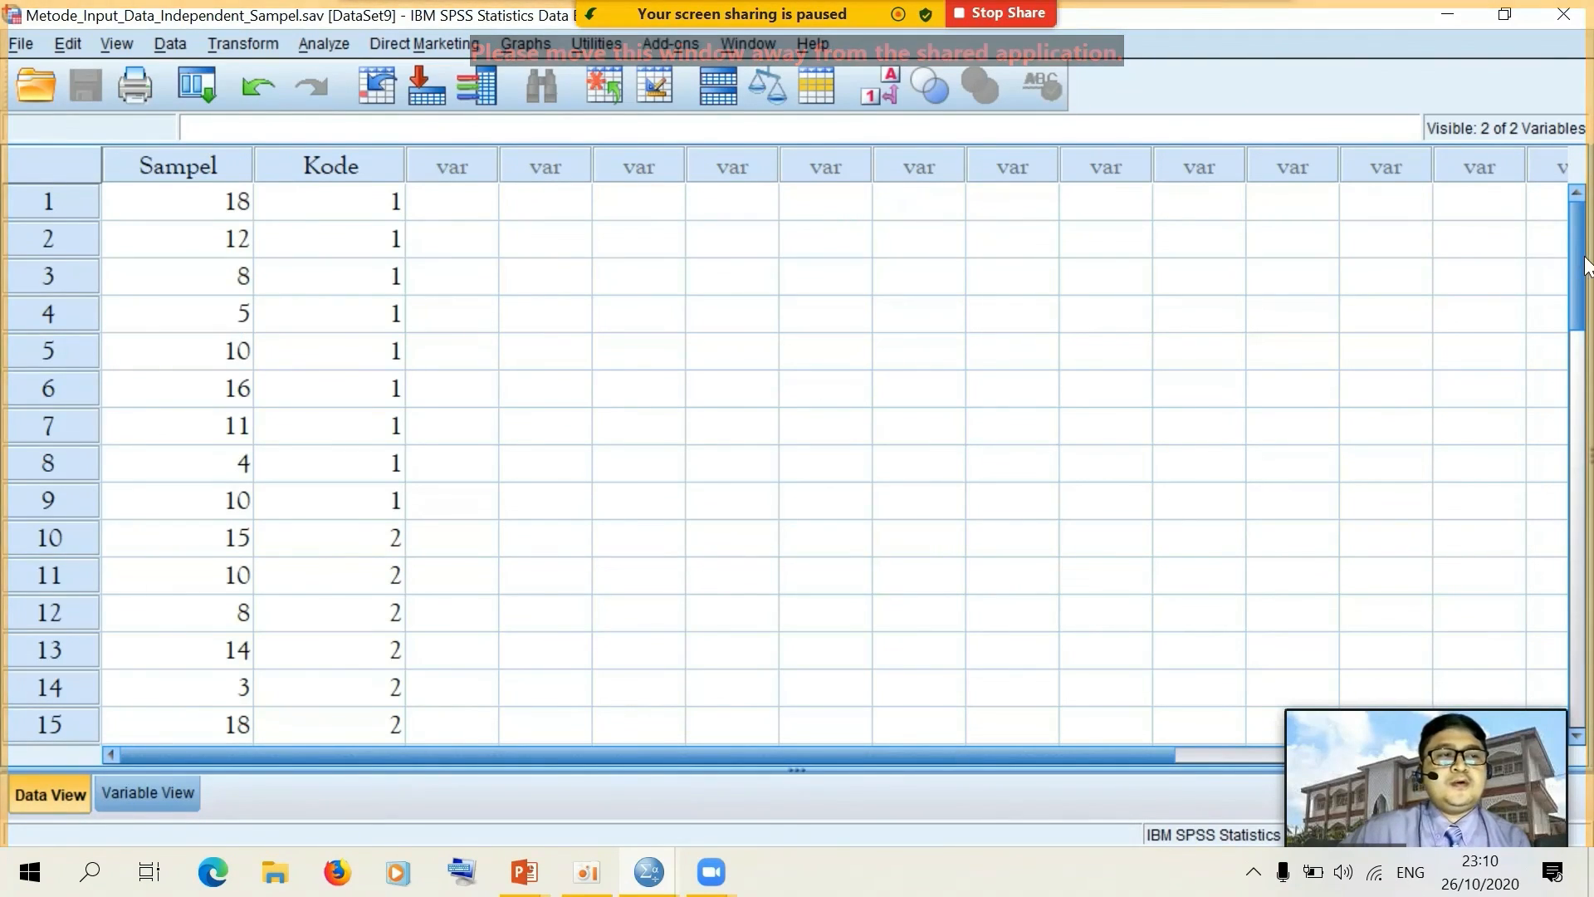
mouse_move(1586, 266)
left_mouse_down()
mouse_move(1586, 319)
mouse_move(1586, 253)
left_mouse_up()
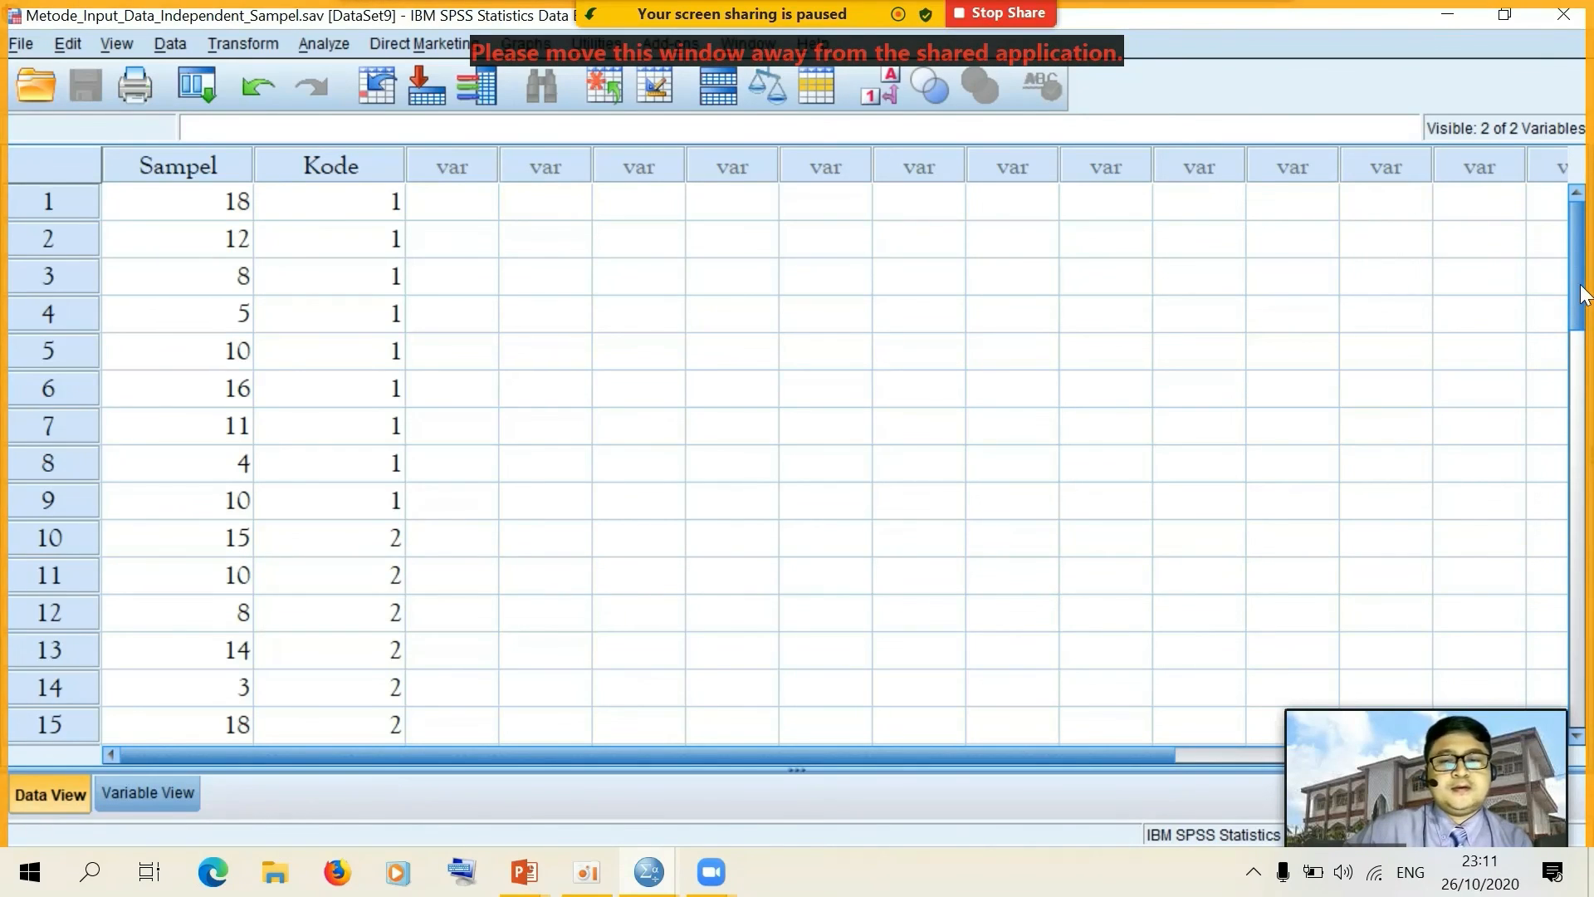
mouse_move(1582, 294)
left_mouse_down()
mouse_move(1586, 338)
mouse_move(1583, 303)
left_mouse_up()
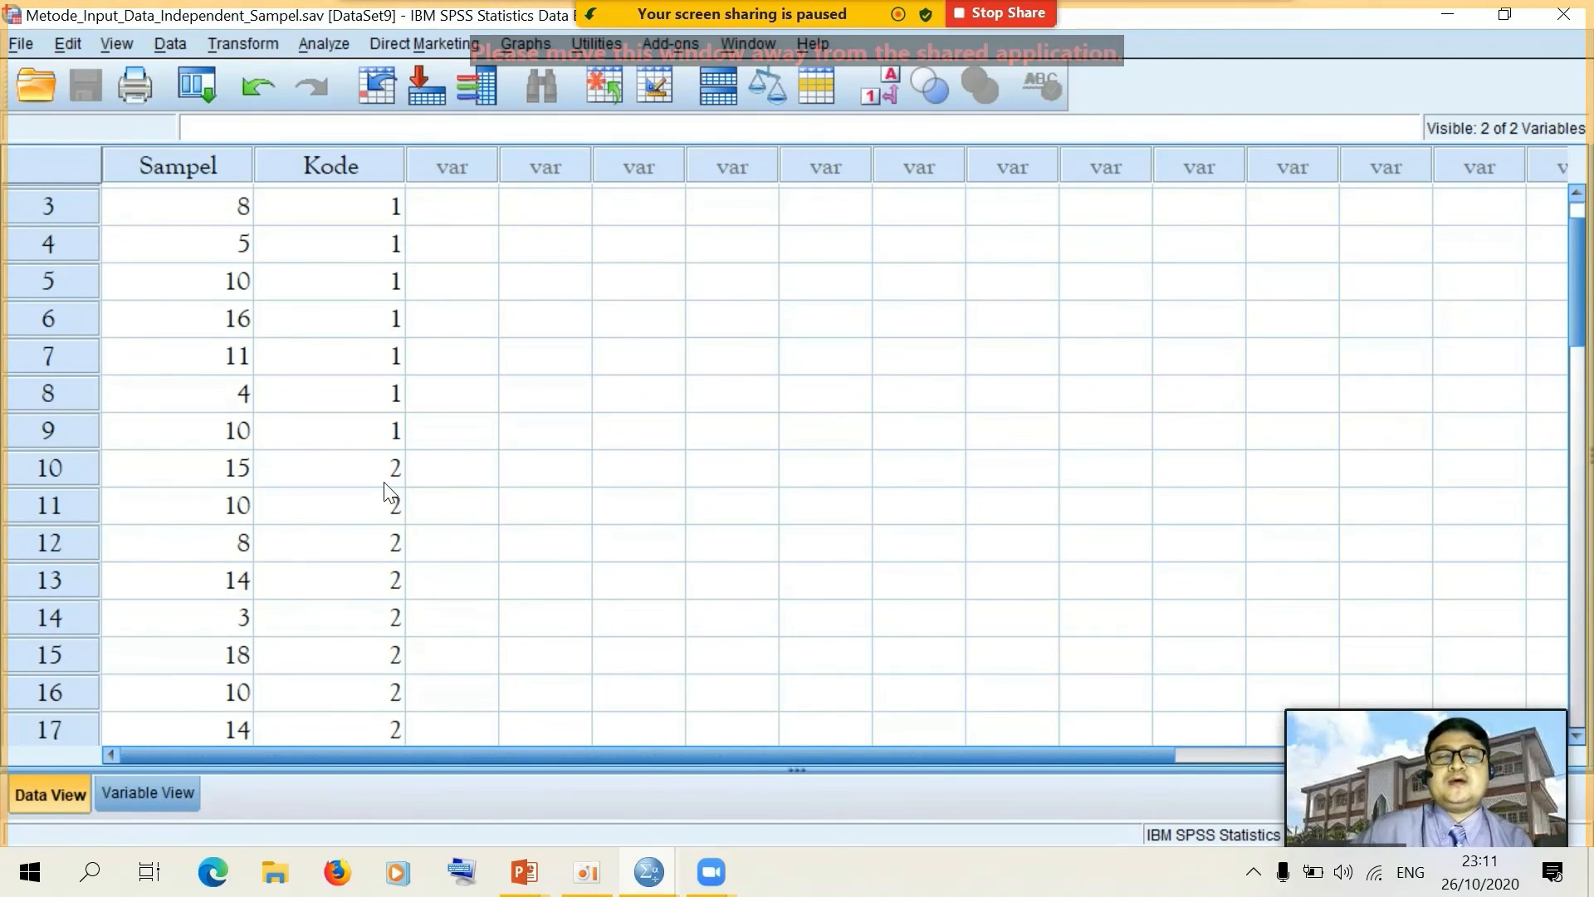